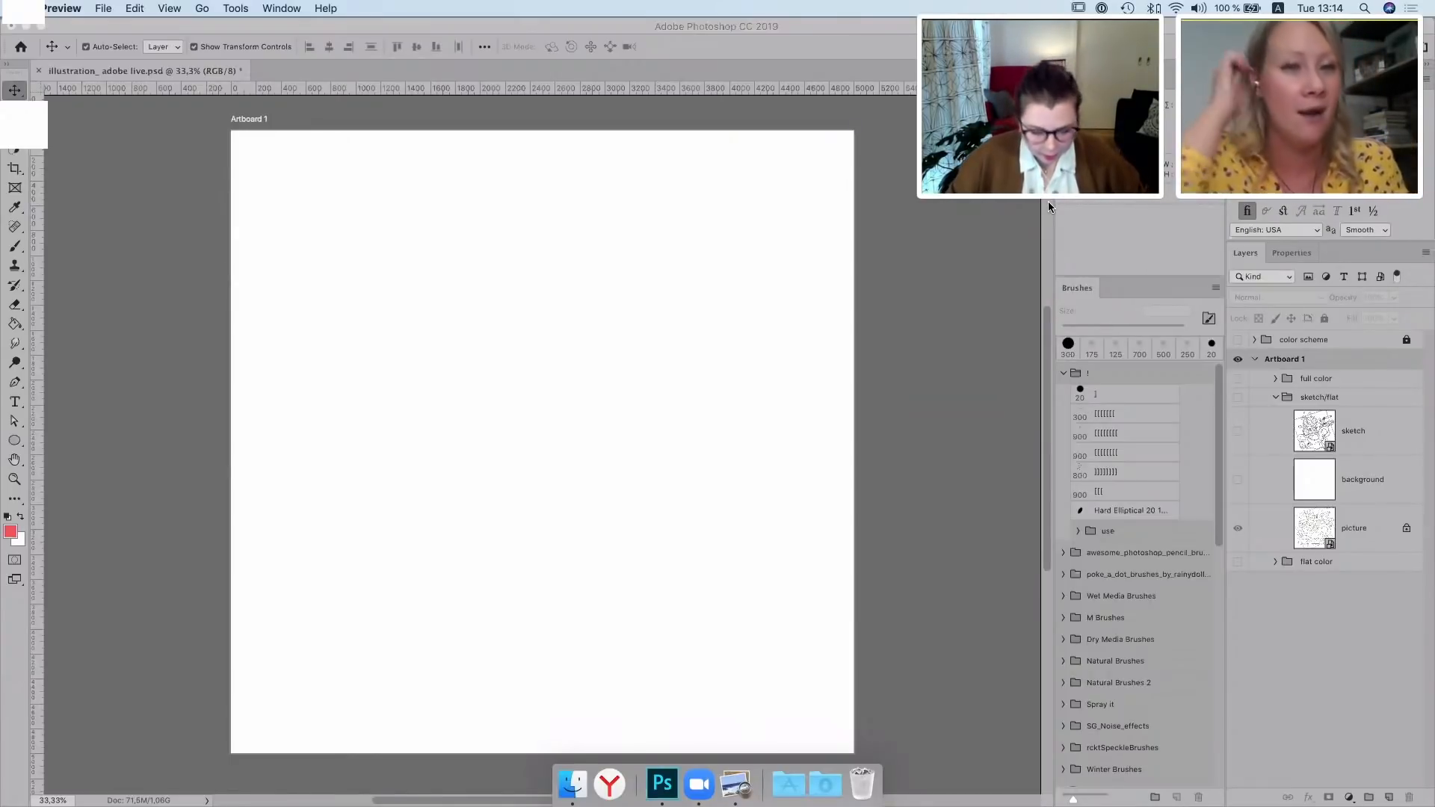
Show the rough sketch layer of the sketch/flat group for comparison, and hide it again to leave the picture line art
scroll(798, 270, down, 1)
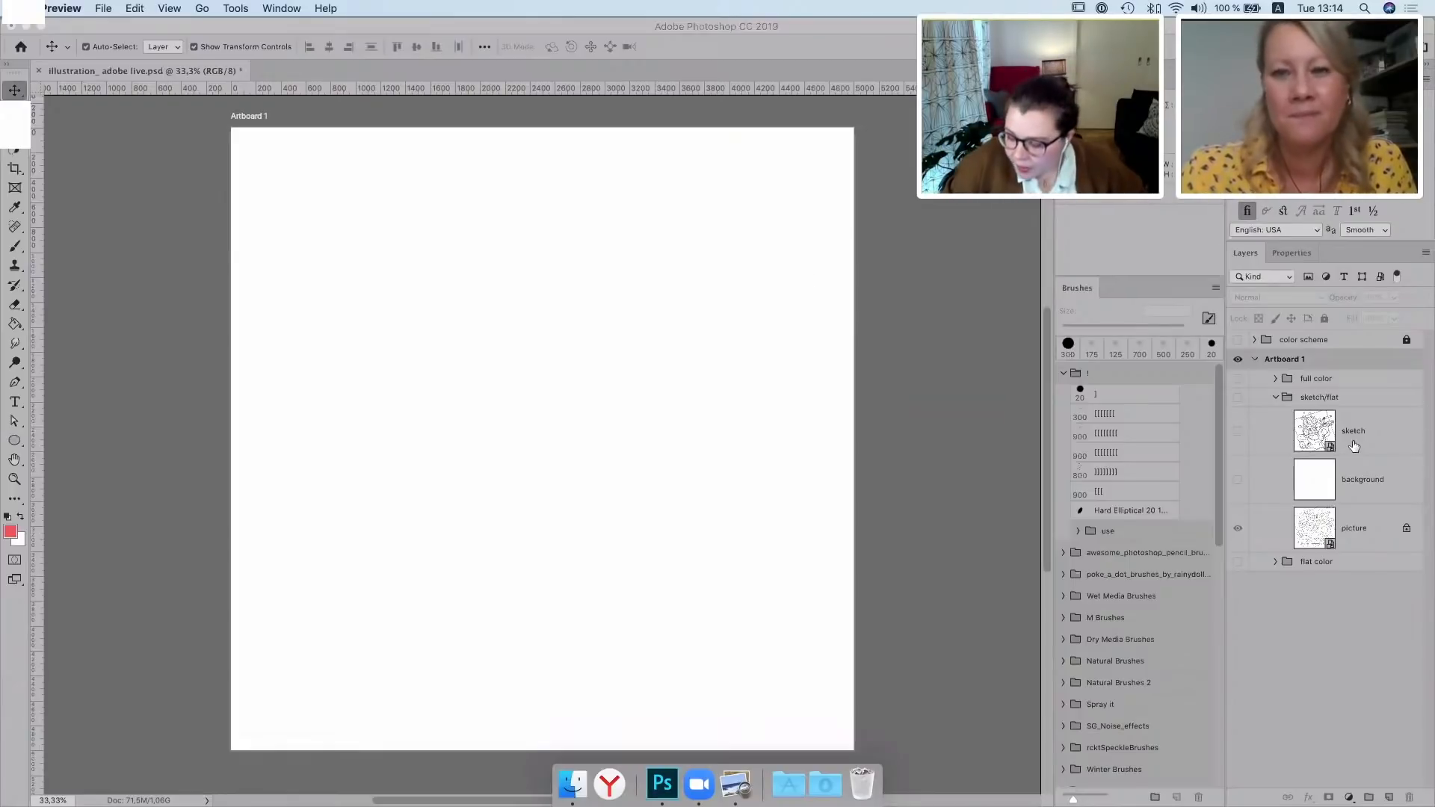
click(1230, 432)
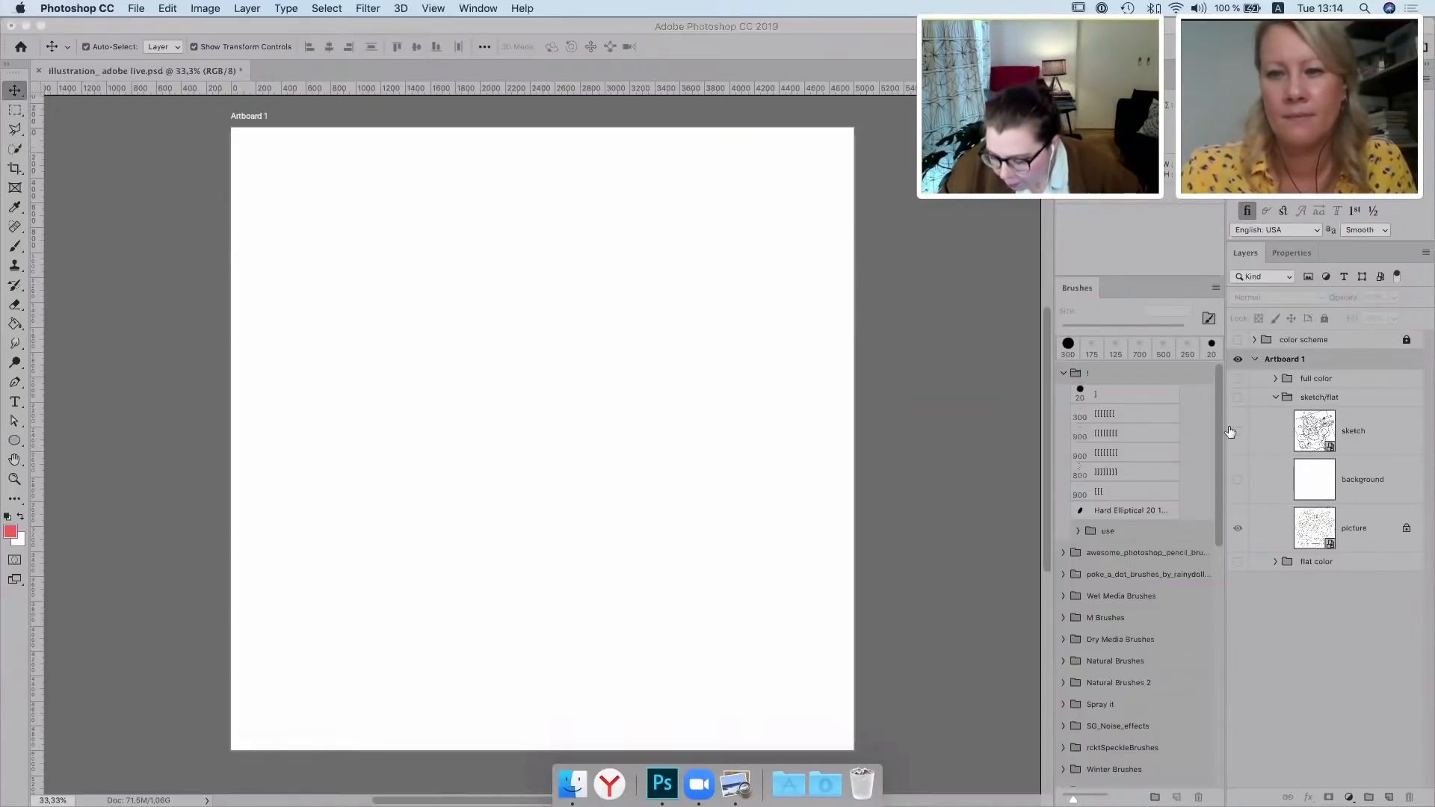
click(1234, 432)
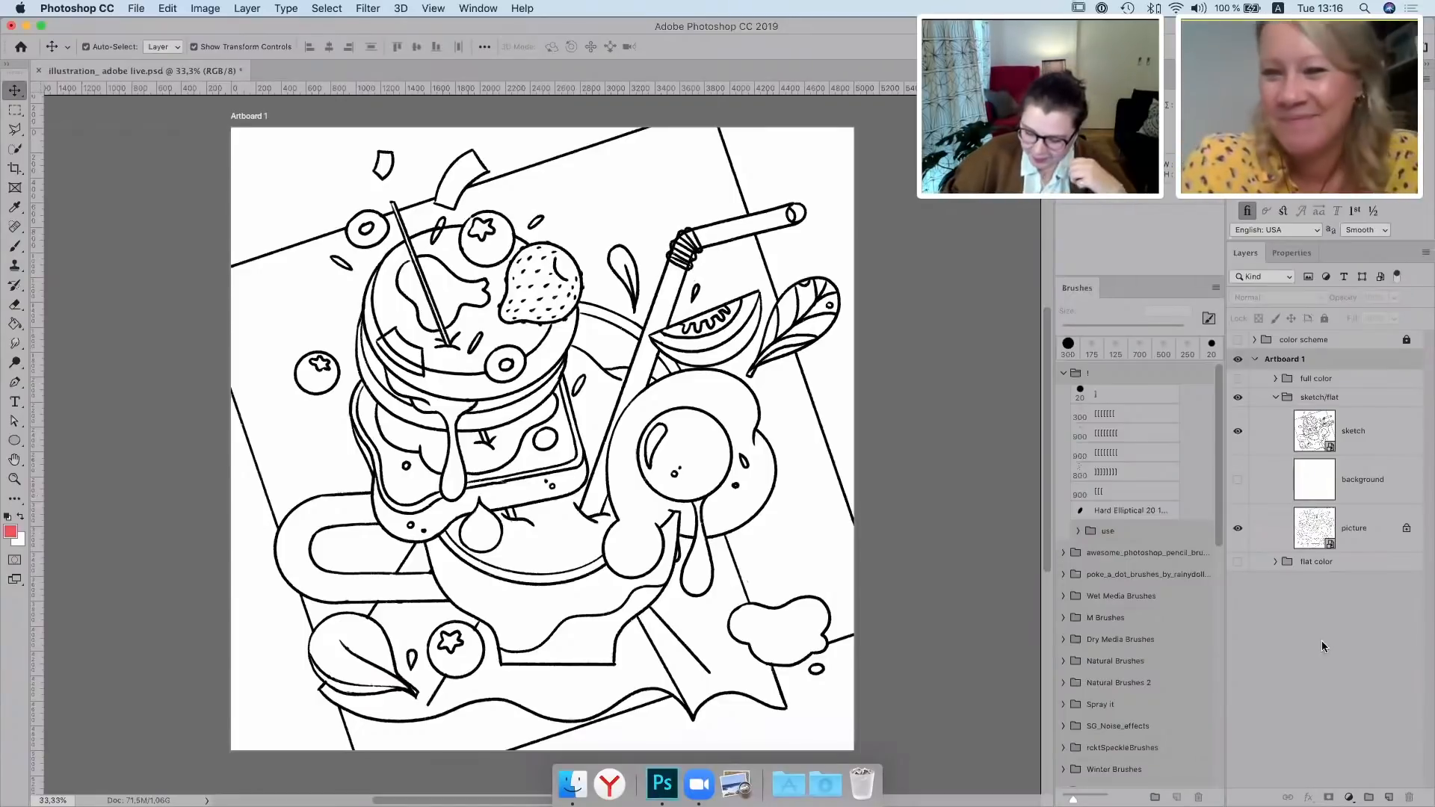
click(1238, 438)
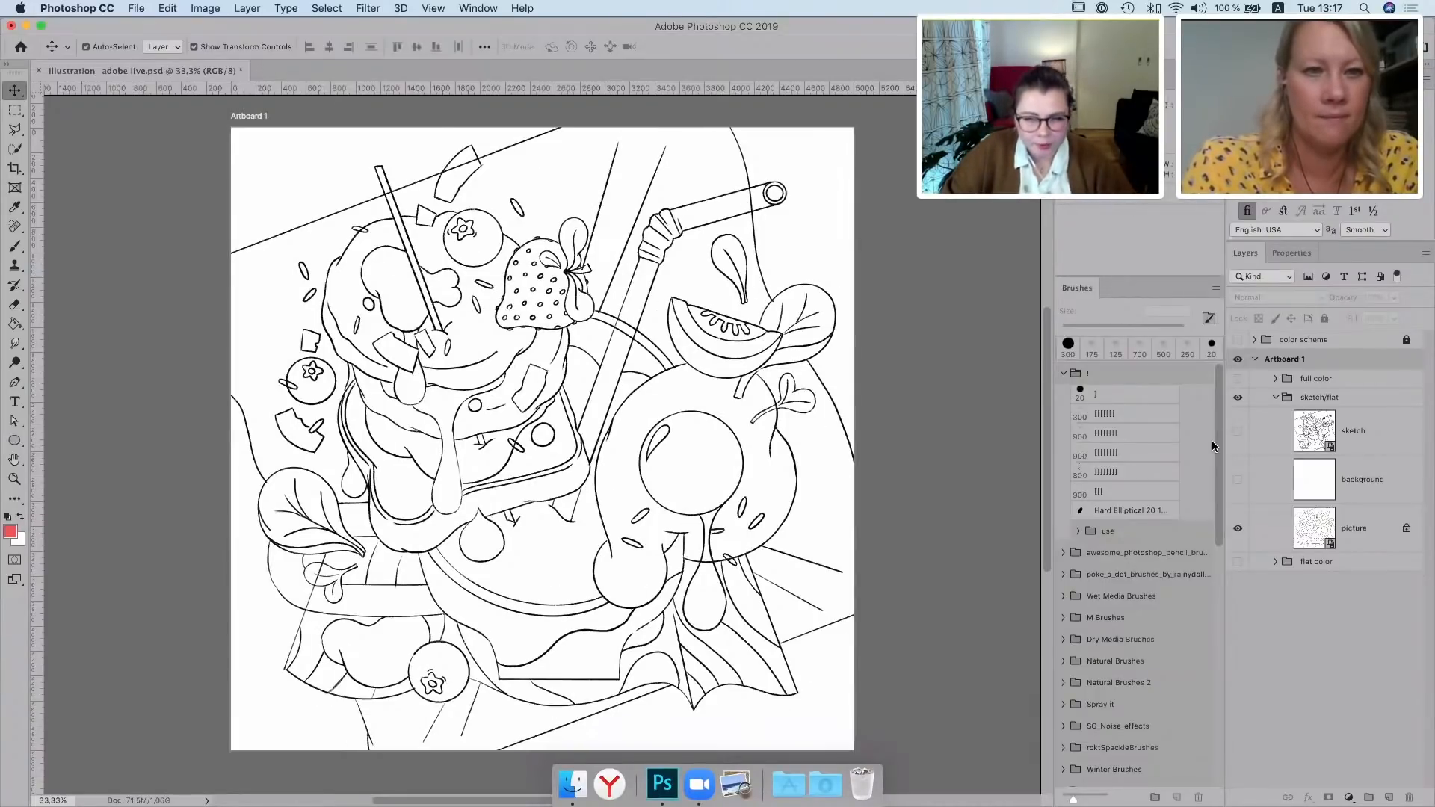
Review the picture layer's blend mode, keep it at Multiply, and lower the layer's opacity to 15%
click(1345, 528)
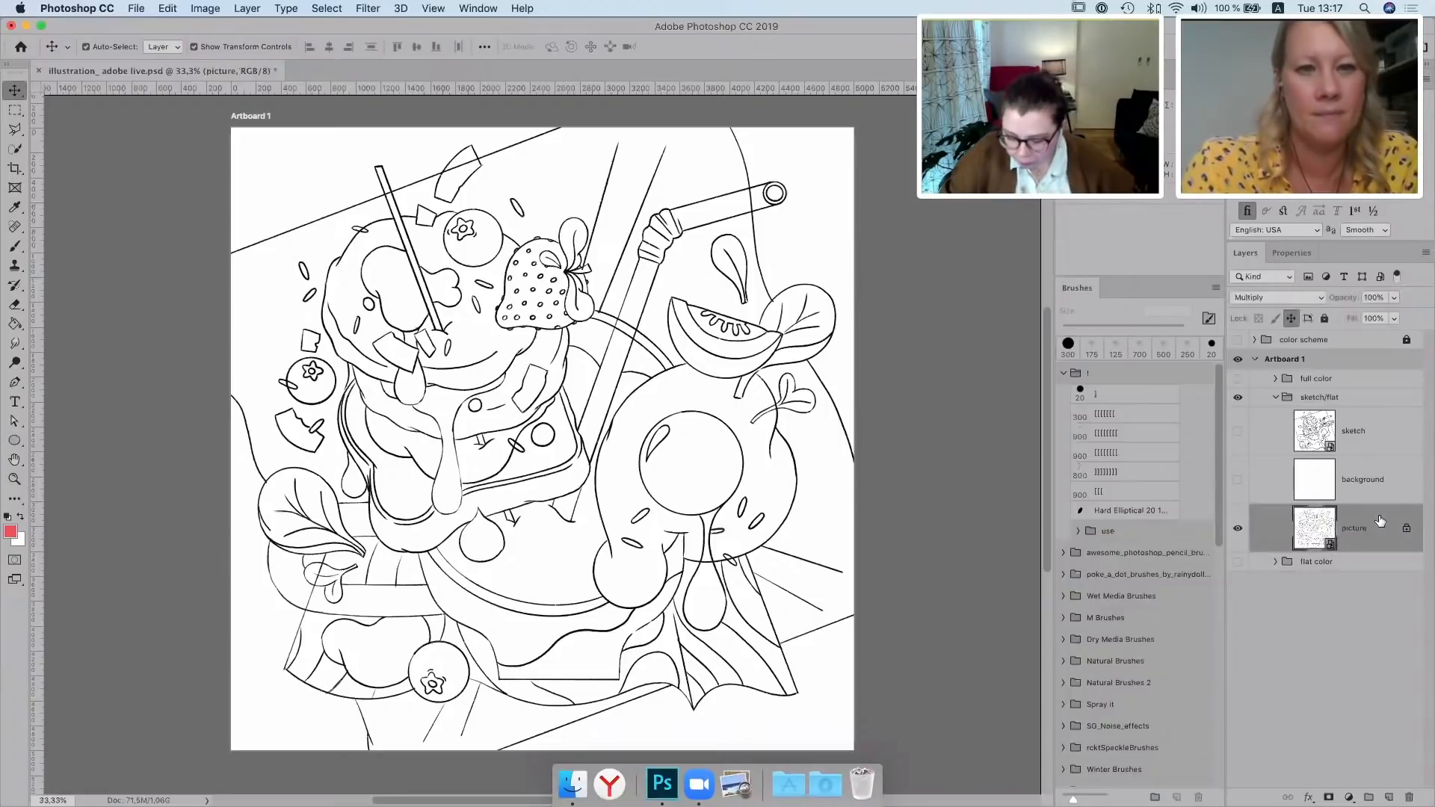
click(1295, 295)
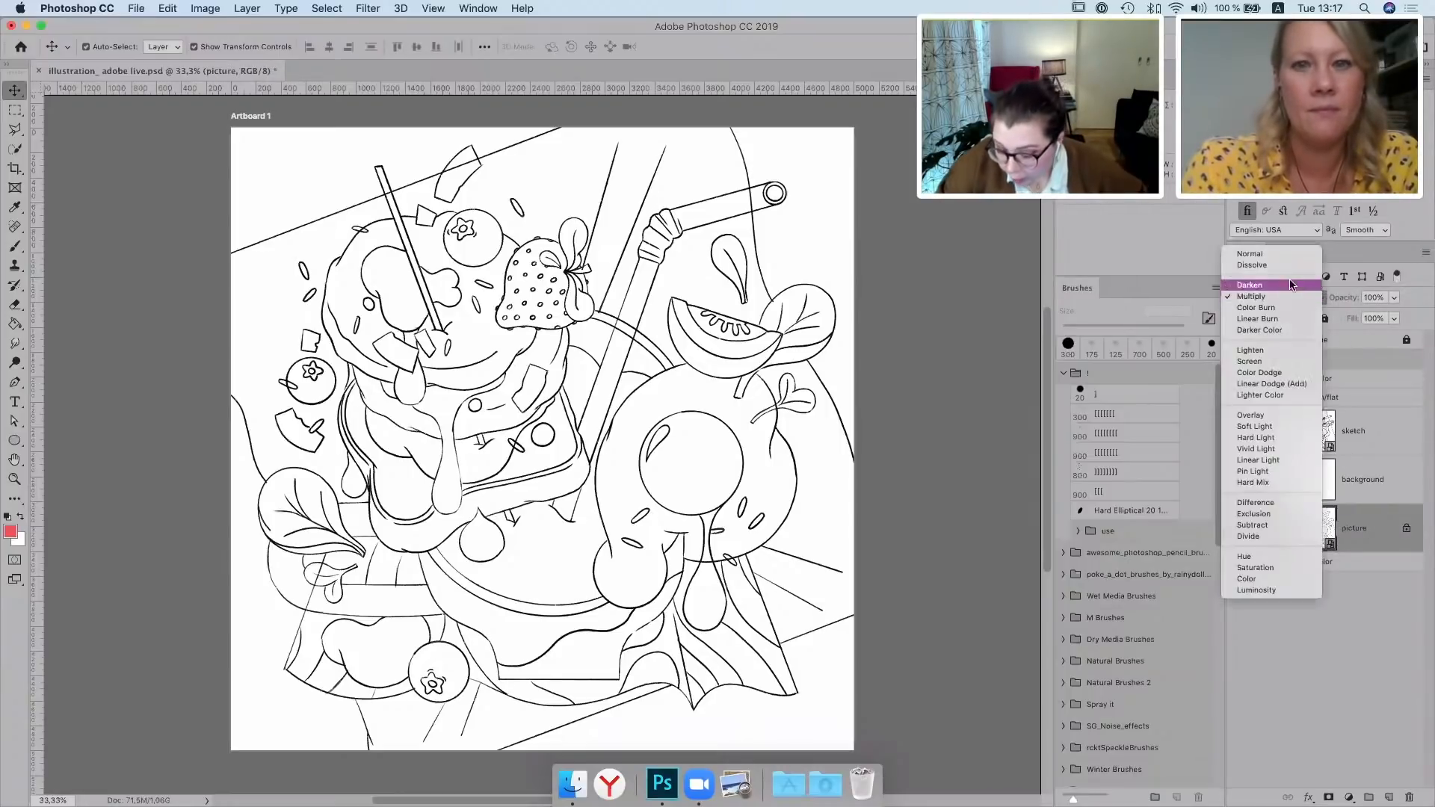
click(1328, 312)
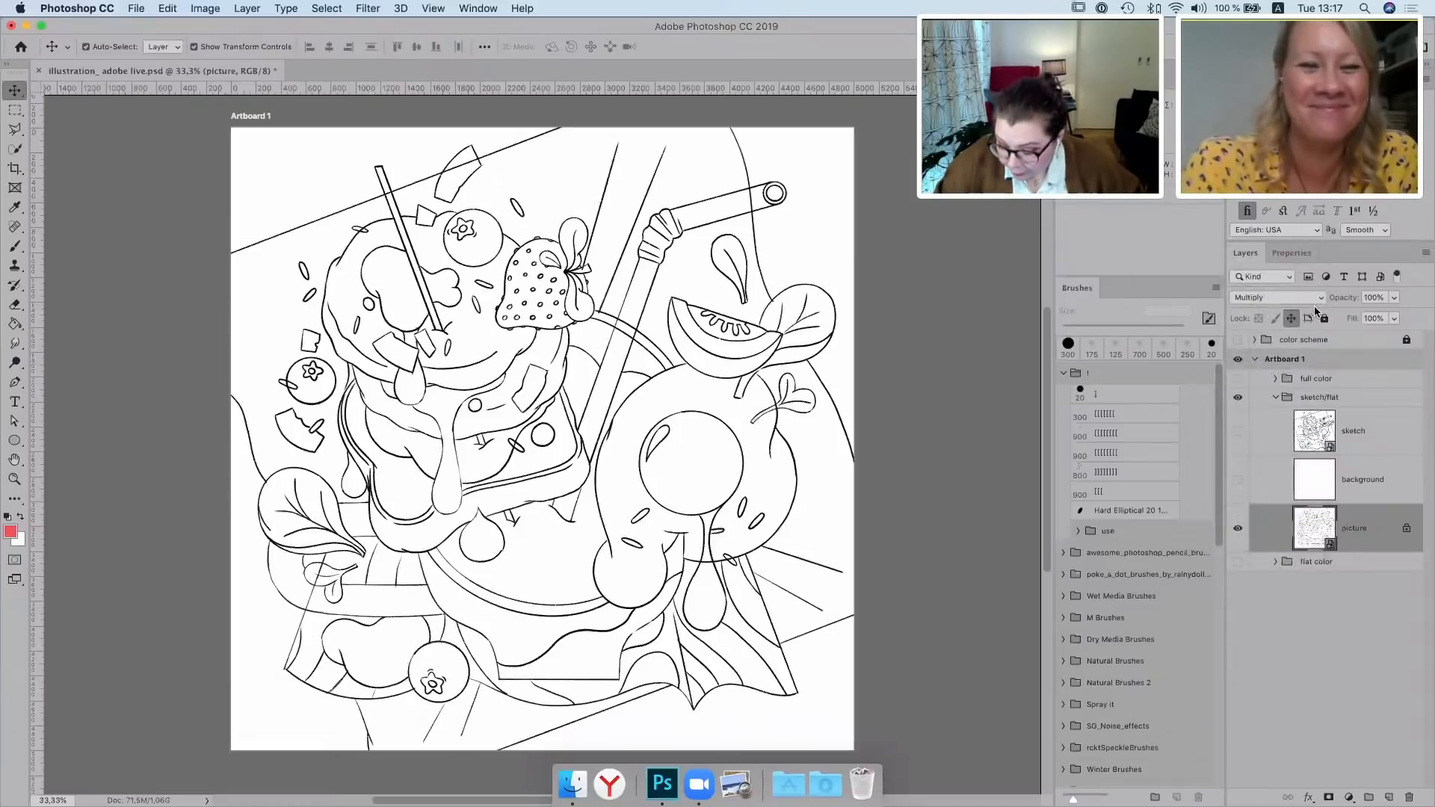
click(1262, 298)
click(1263, 297)
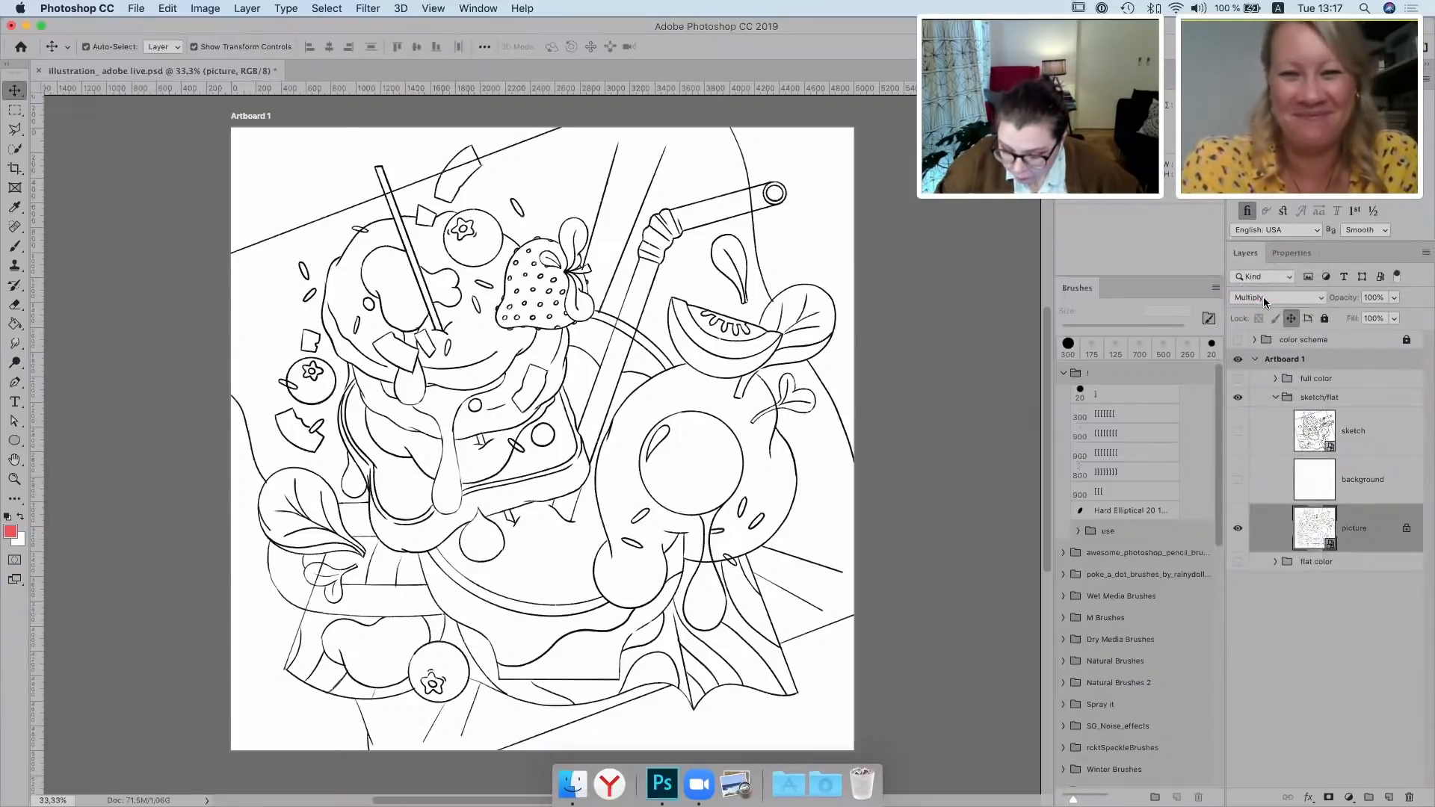
click(1263, 296)
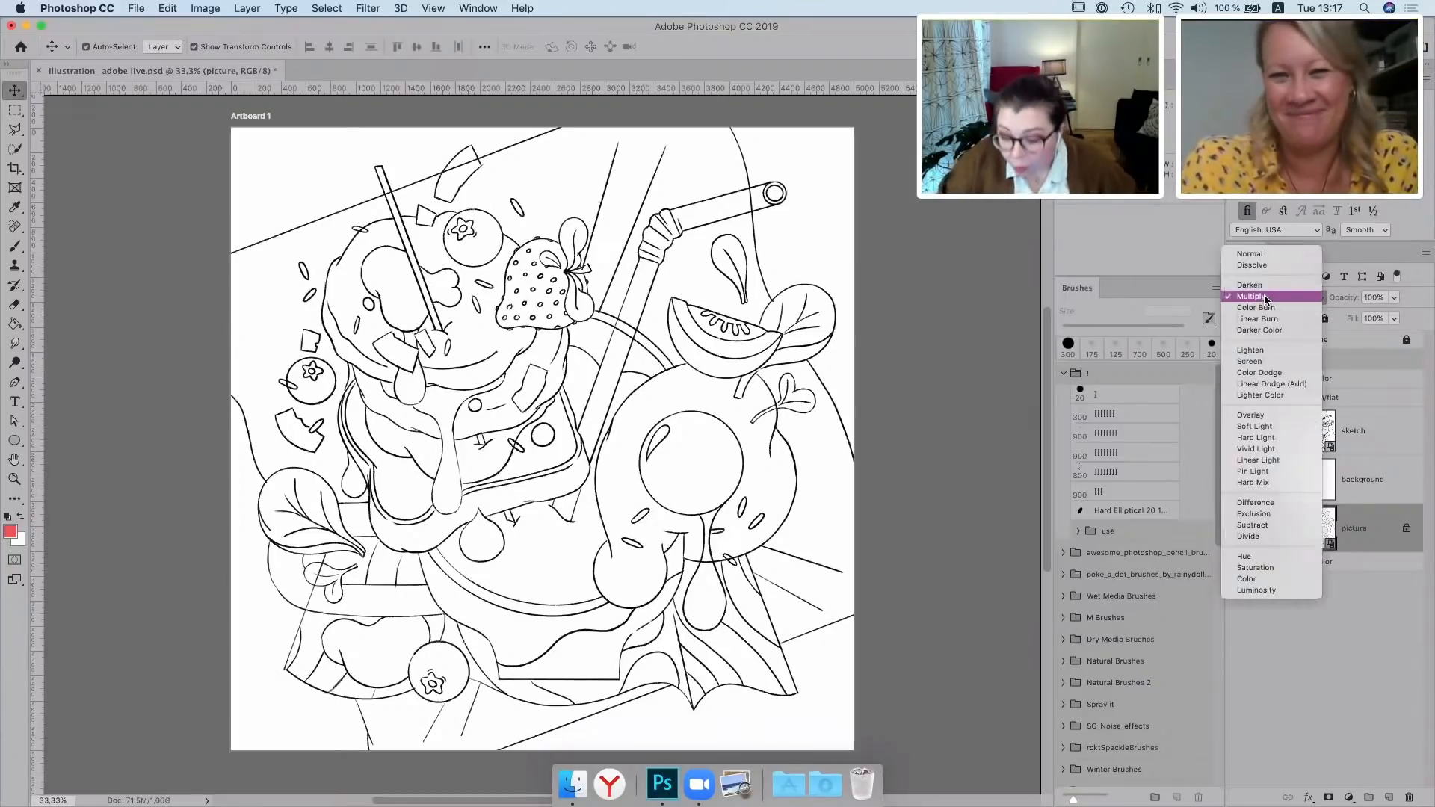
click(1381, 300)
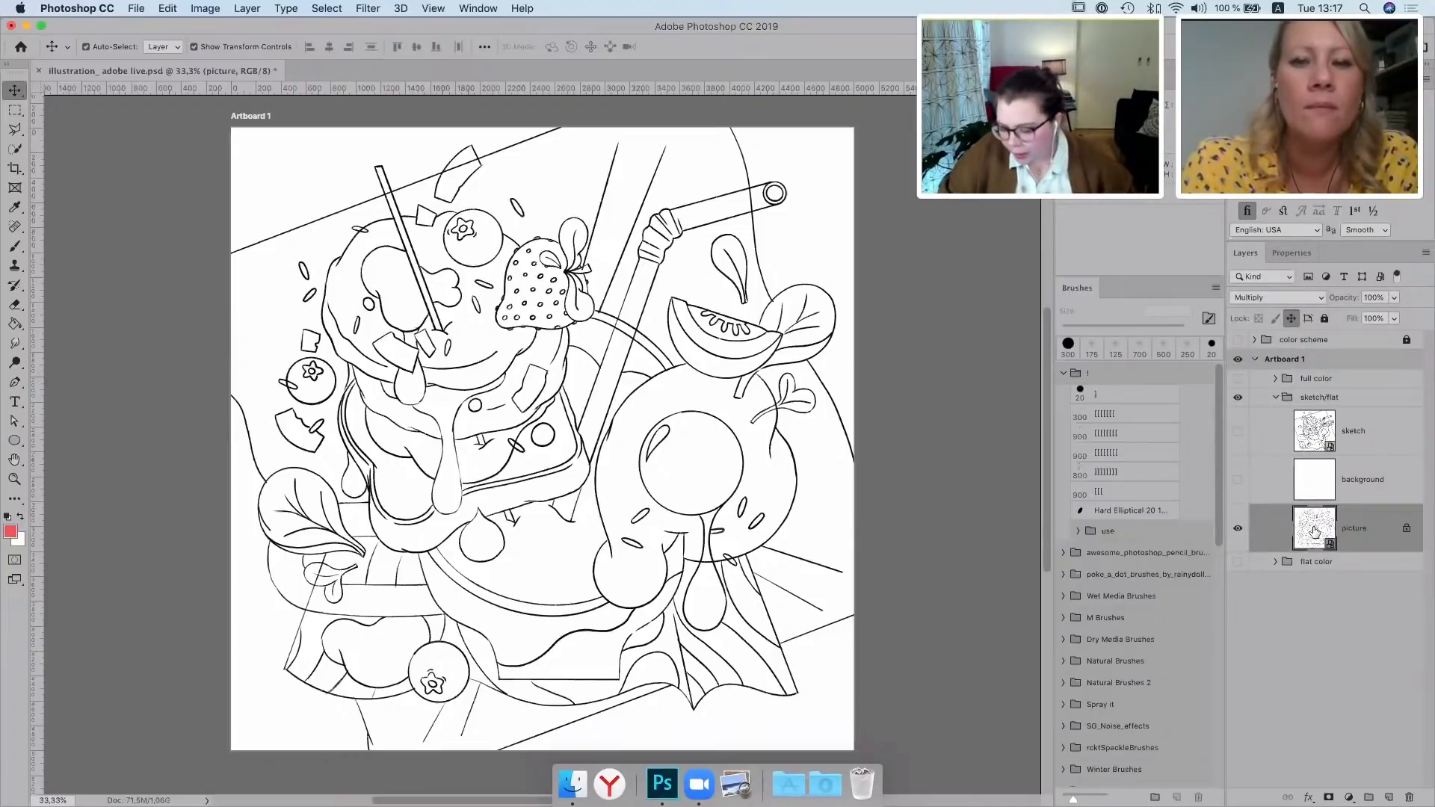
click(1394, 298)
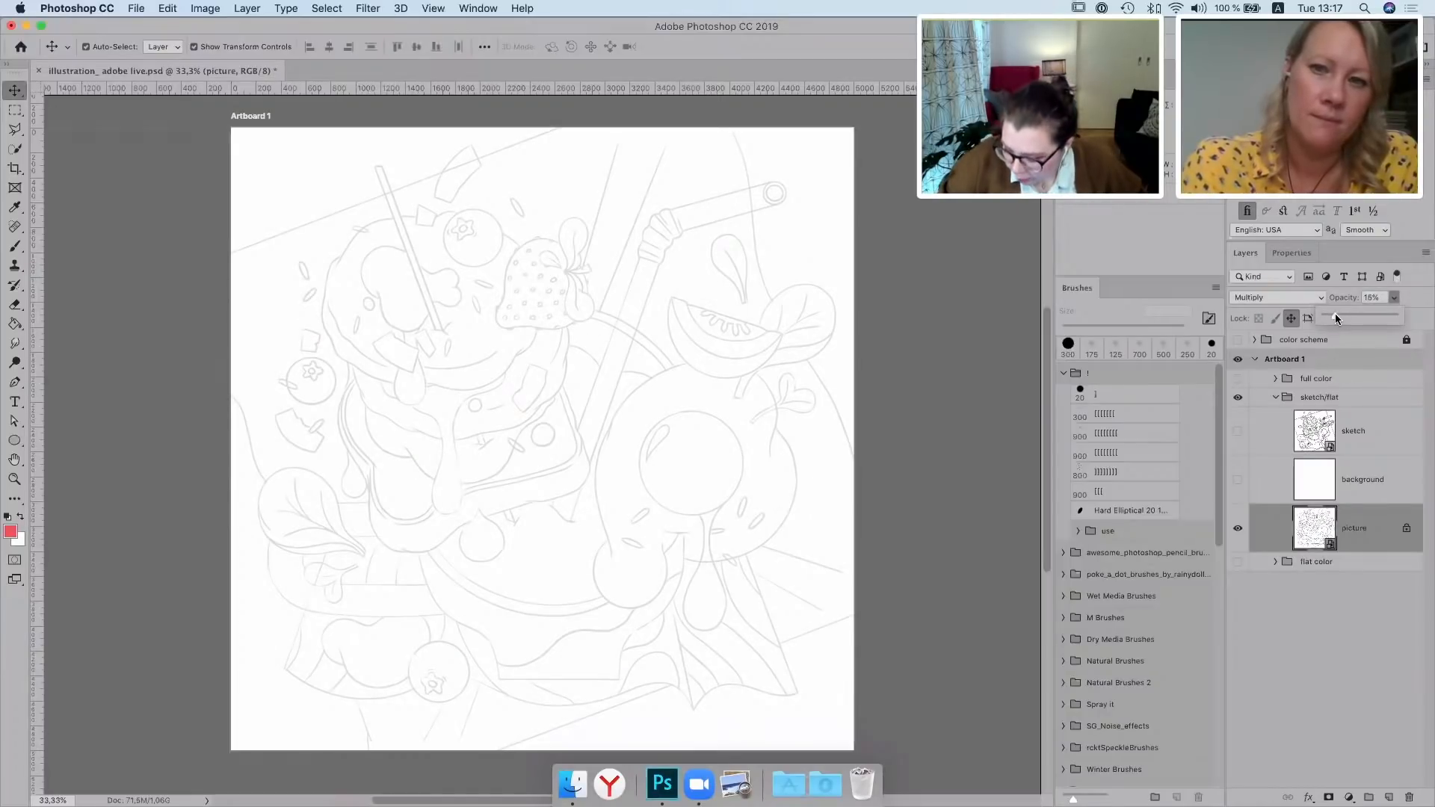
click(1336, 666)
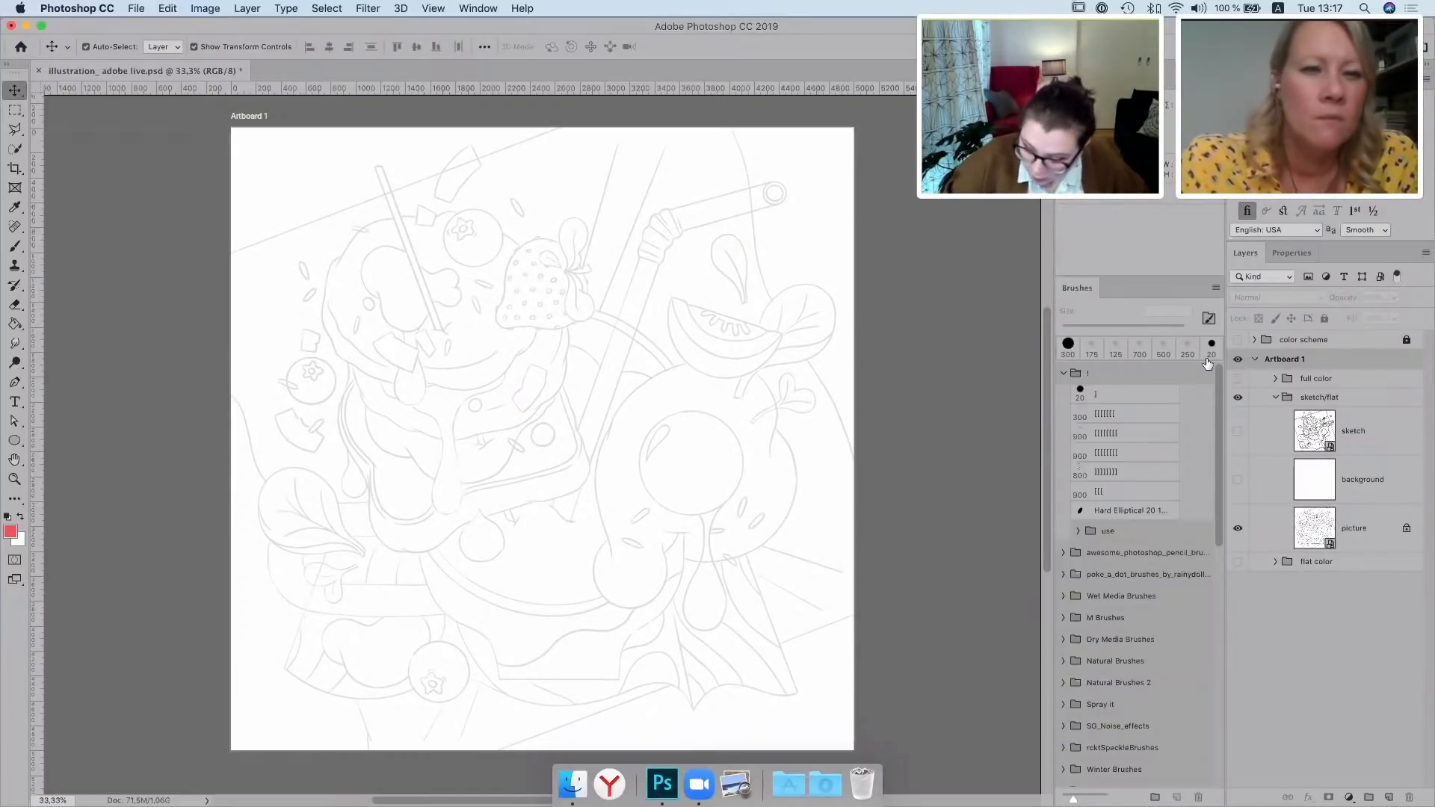
Expand the color scheme group and show both its part and full palettes of colour swatches beside the artboard
click(1256, 341)
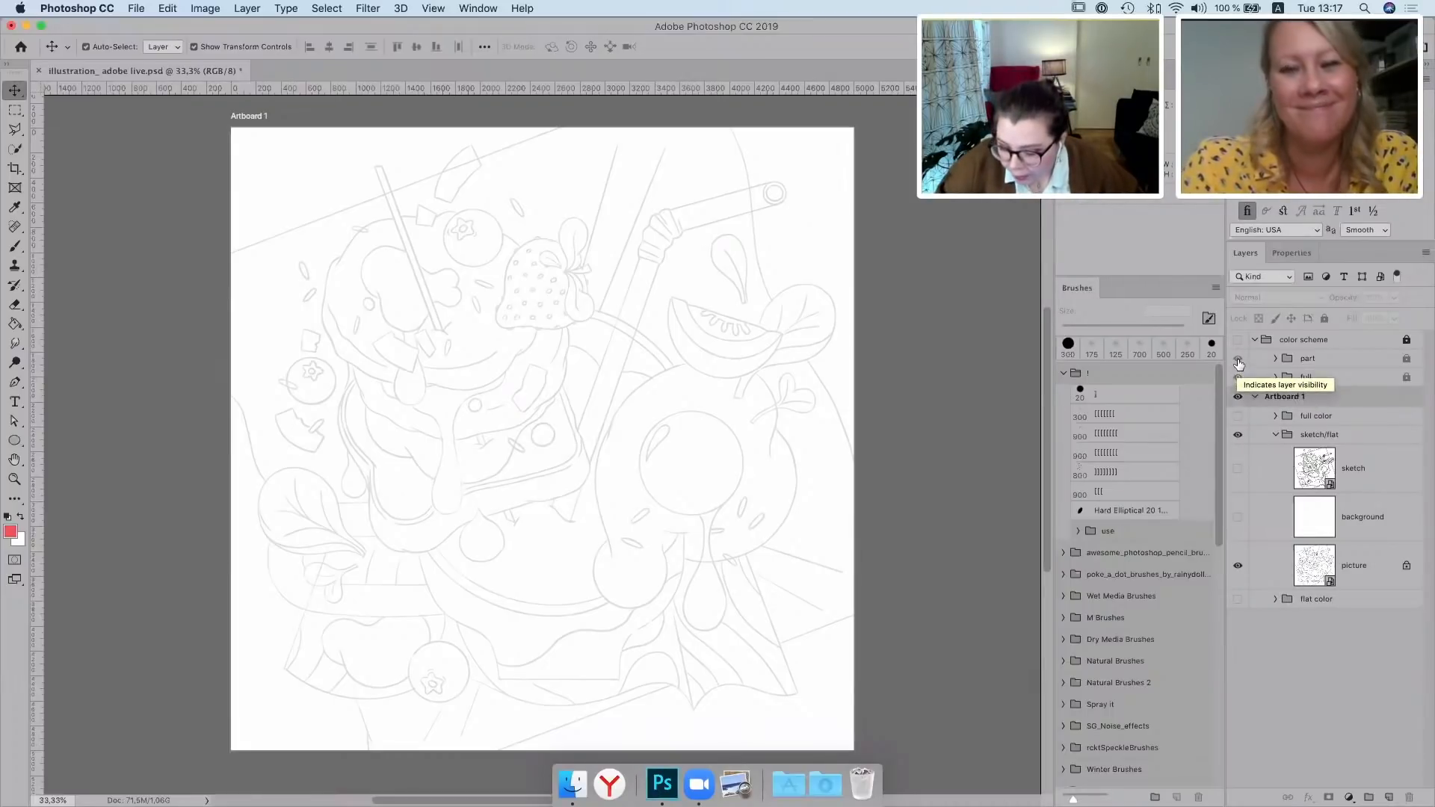
click(1238, 360)
click(1237, 376)
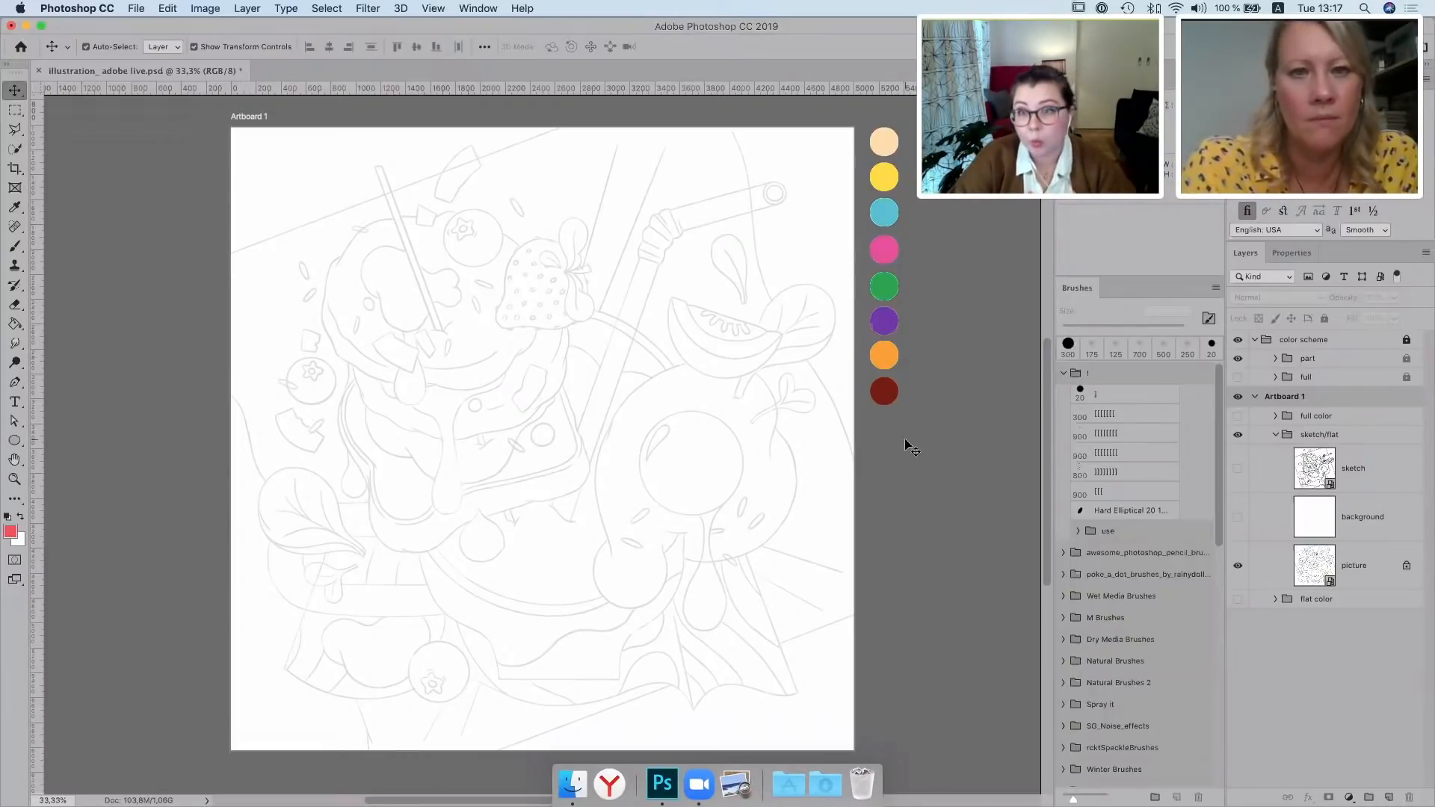
click(1238, 378)
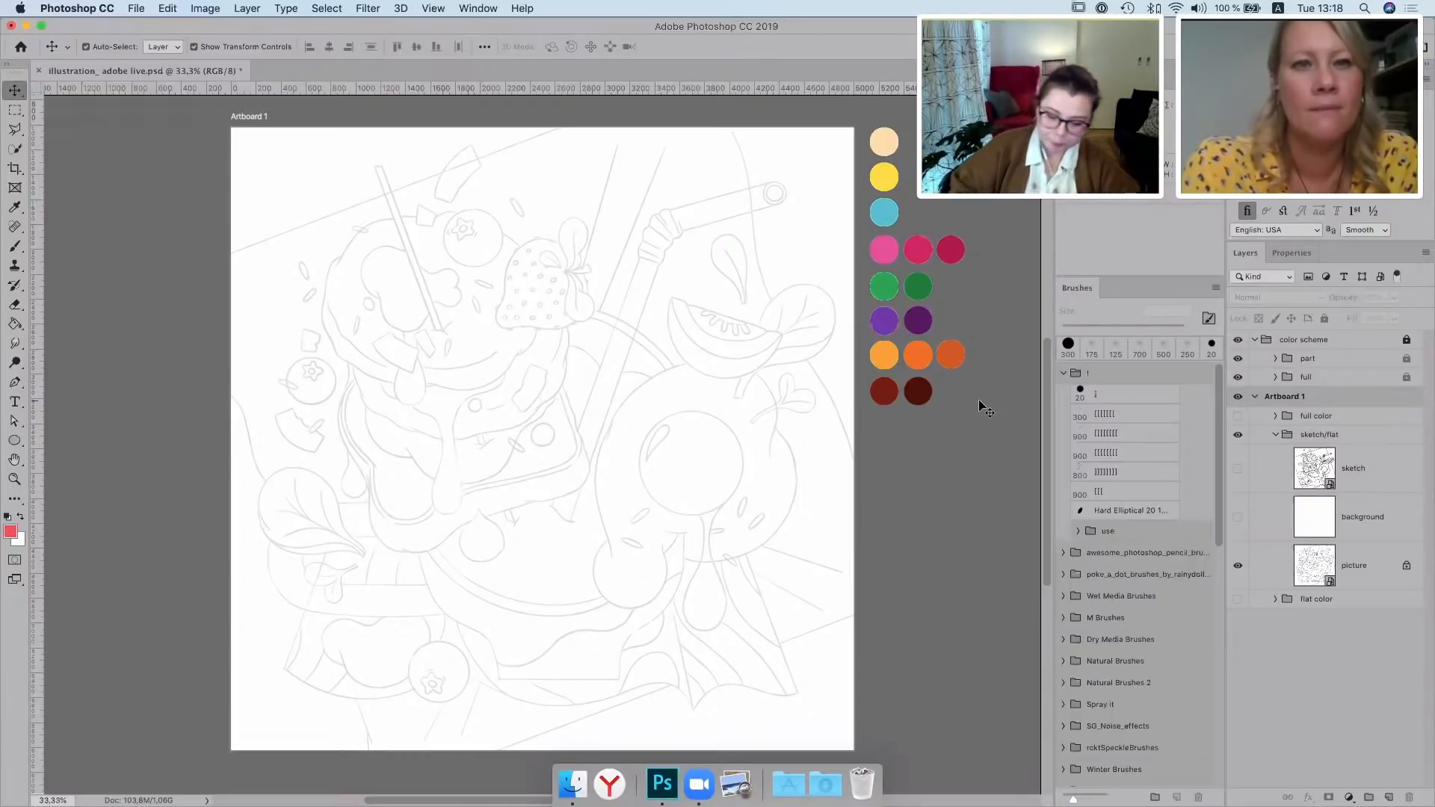
Collapse the sketch/flat group and add a new empty layer directly above the flat color group
click(1354, 415)
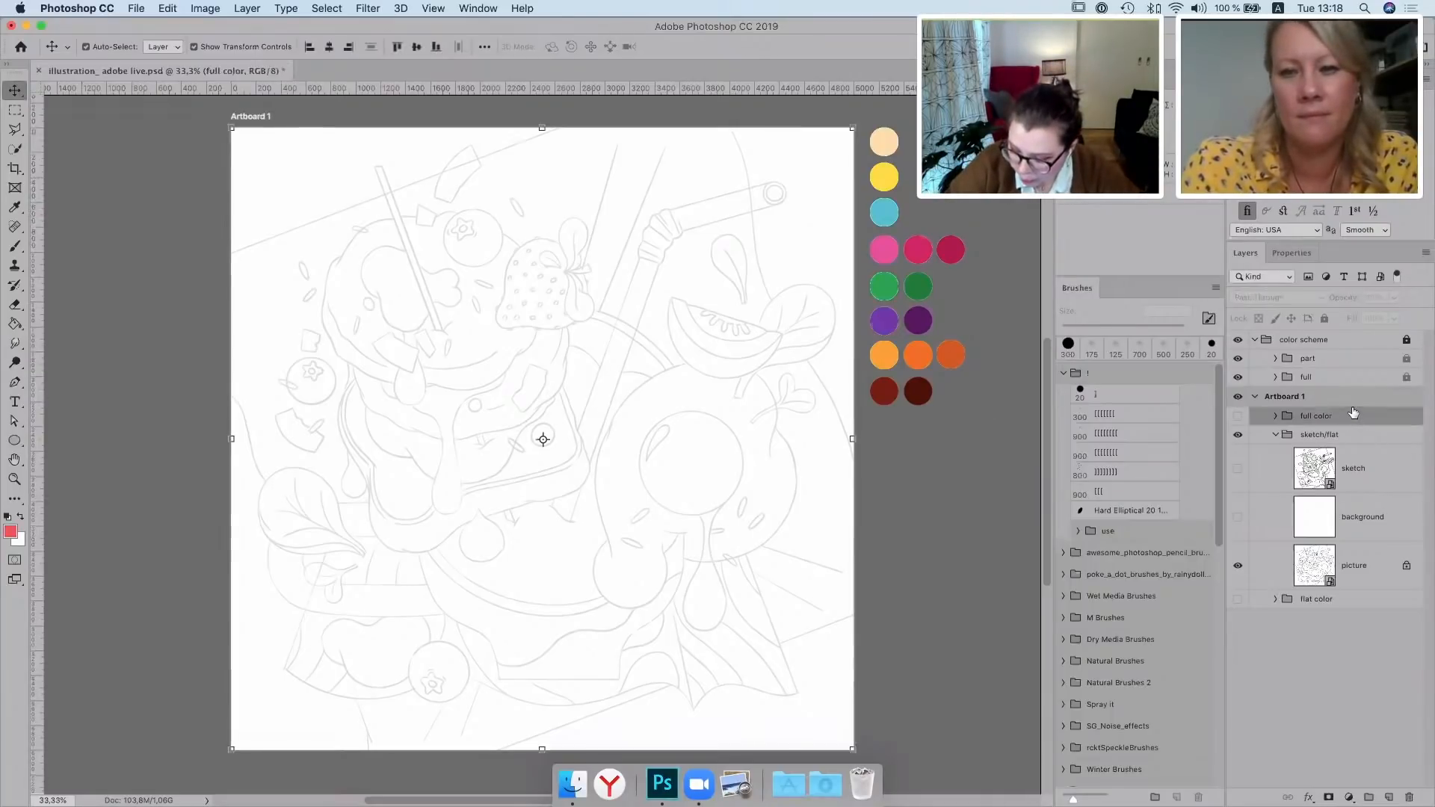
click(1276, 434)
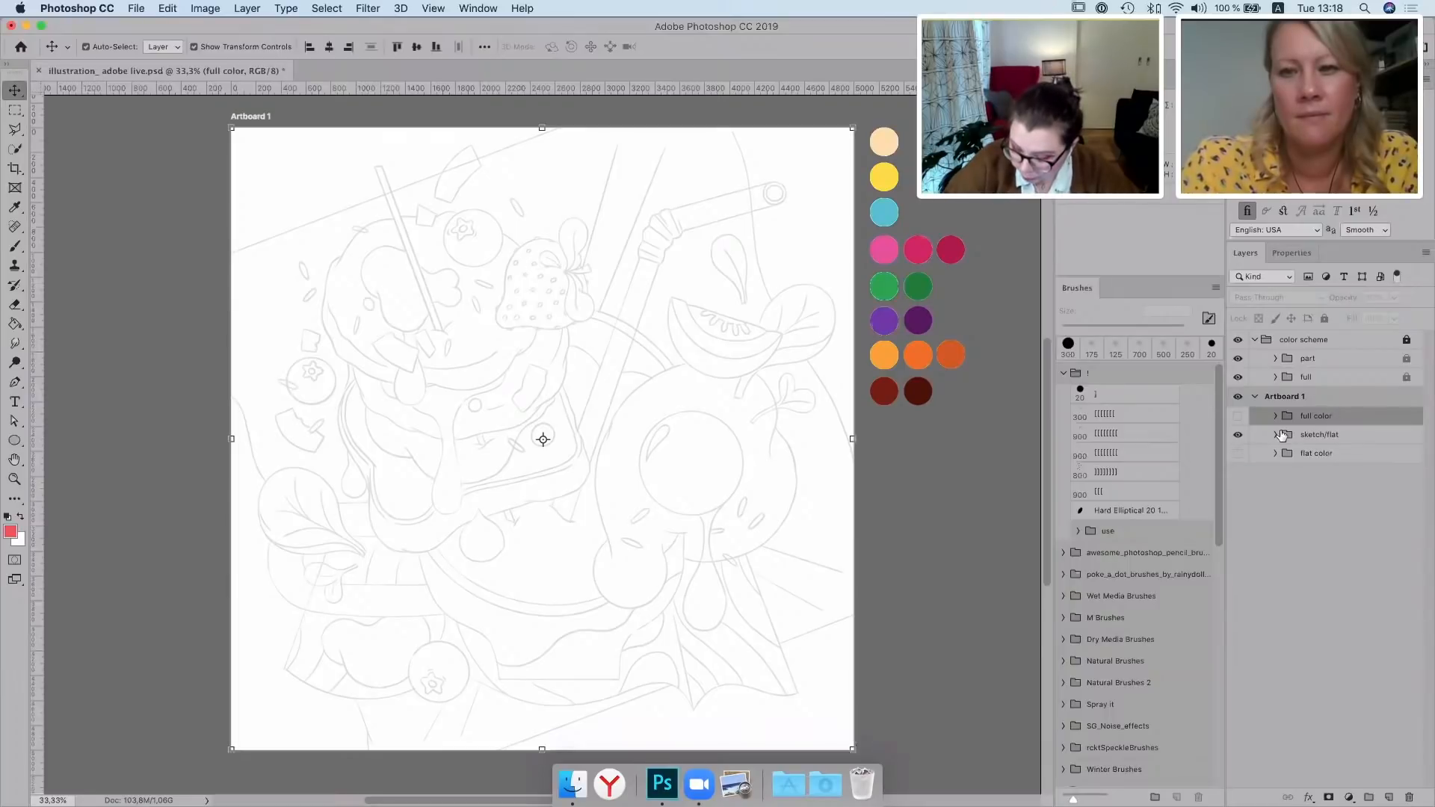
click(1321, 453)
click(1388, 798)
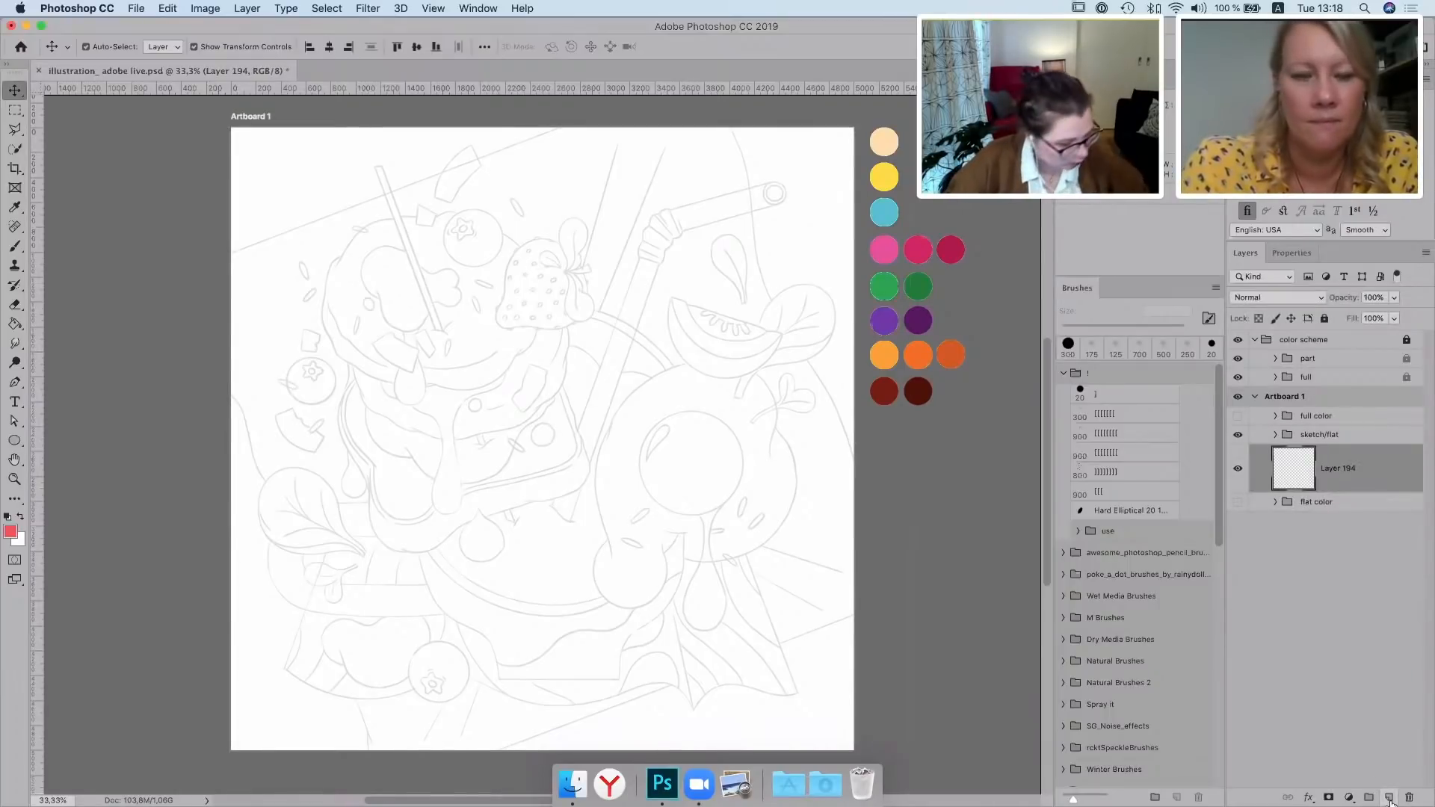
Sample the light peach swatch of the palette as the foreground colour
key(super+equal)
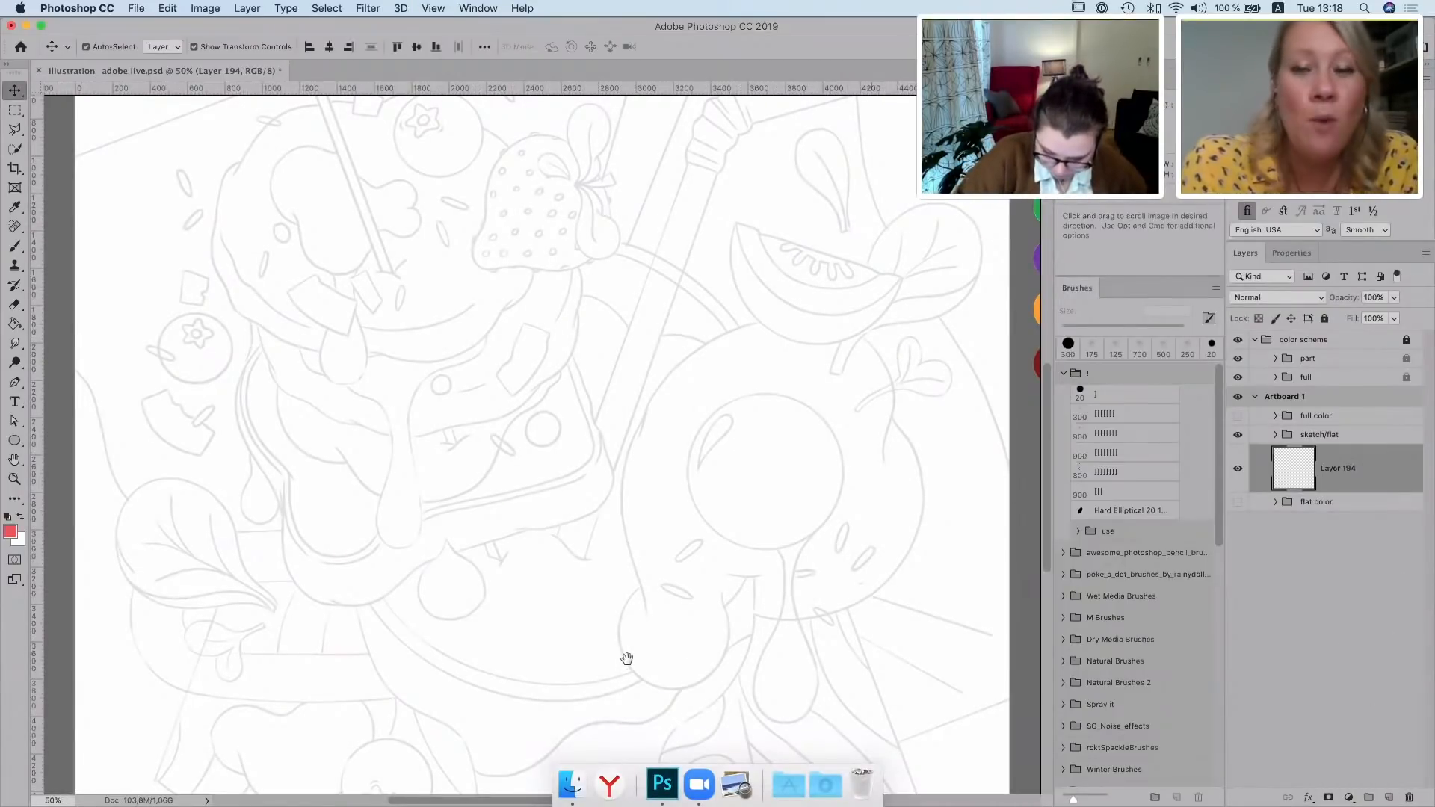
scroll(627, 664, right, 5)
drag(796, 273, 816, 427)
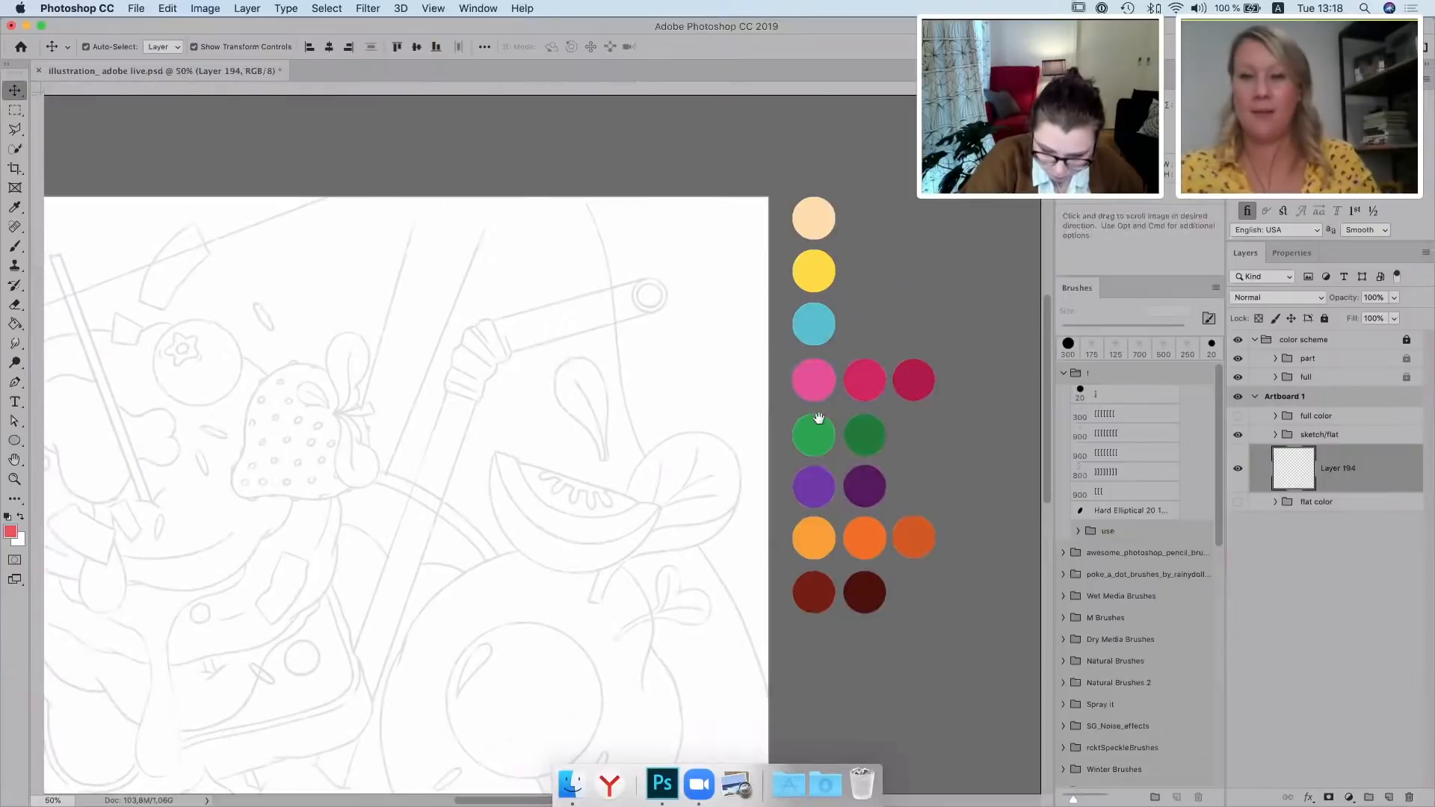
key(i)
click(822, 224)
key(v)
scroll(875, 418, down, 5)
scroll(876, 418, left, 5)
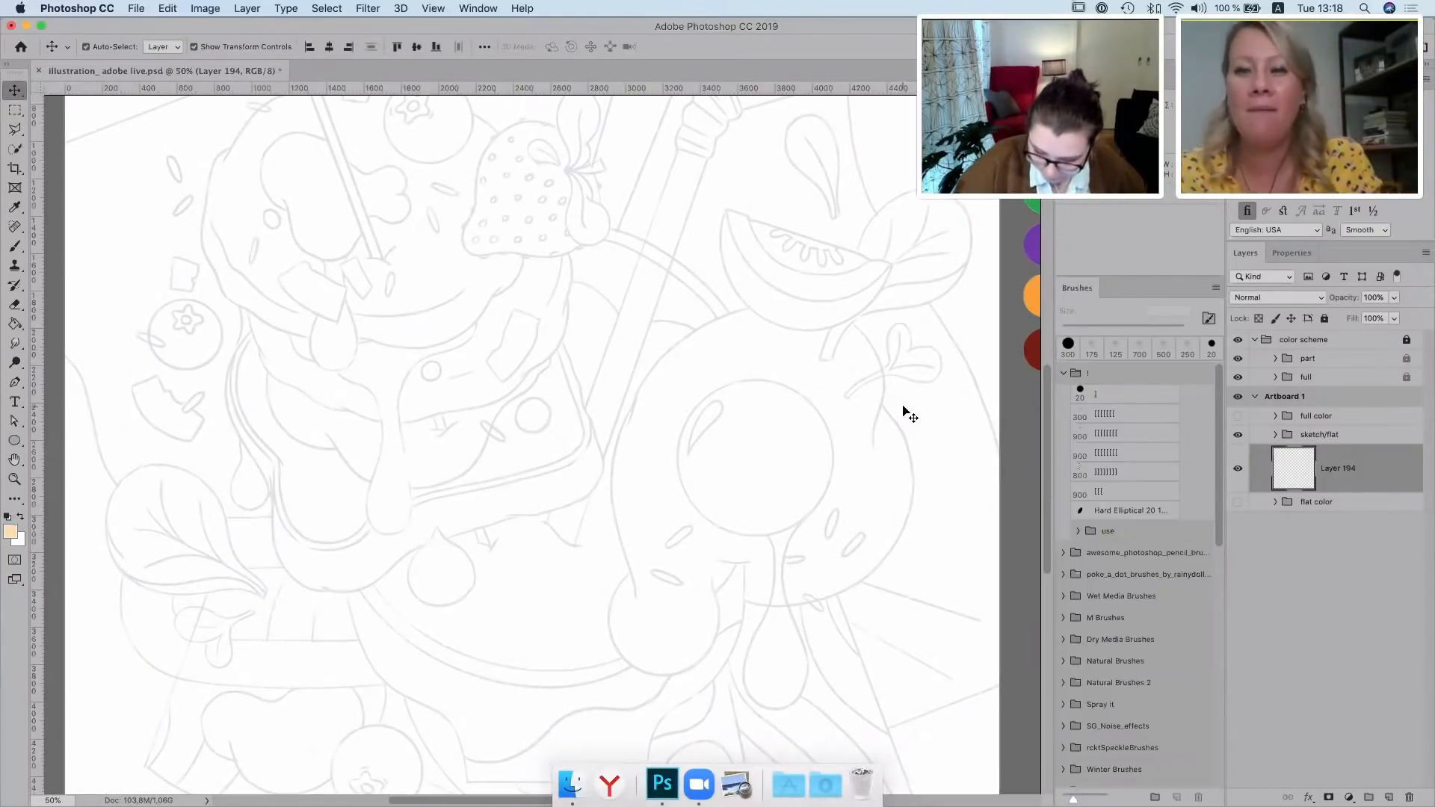
Reduce the brush to 25 px and trace the left edge of the fried egg in peach on the new layer
key(b)
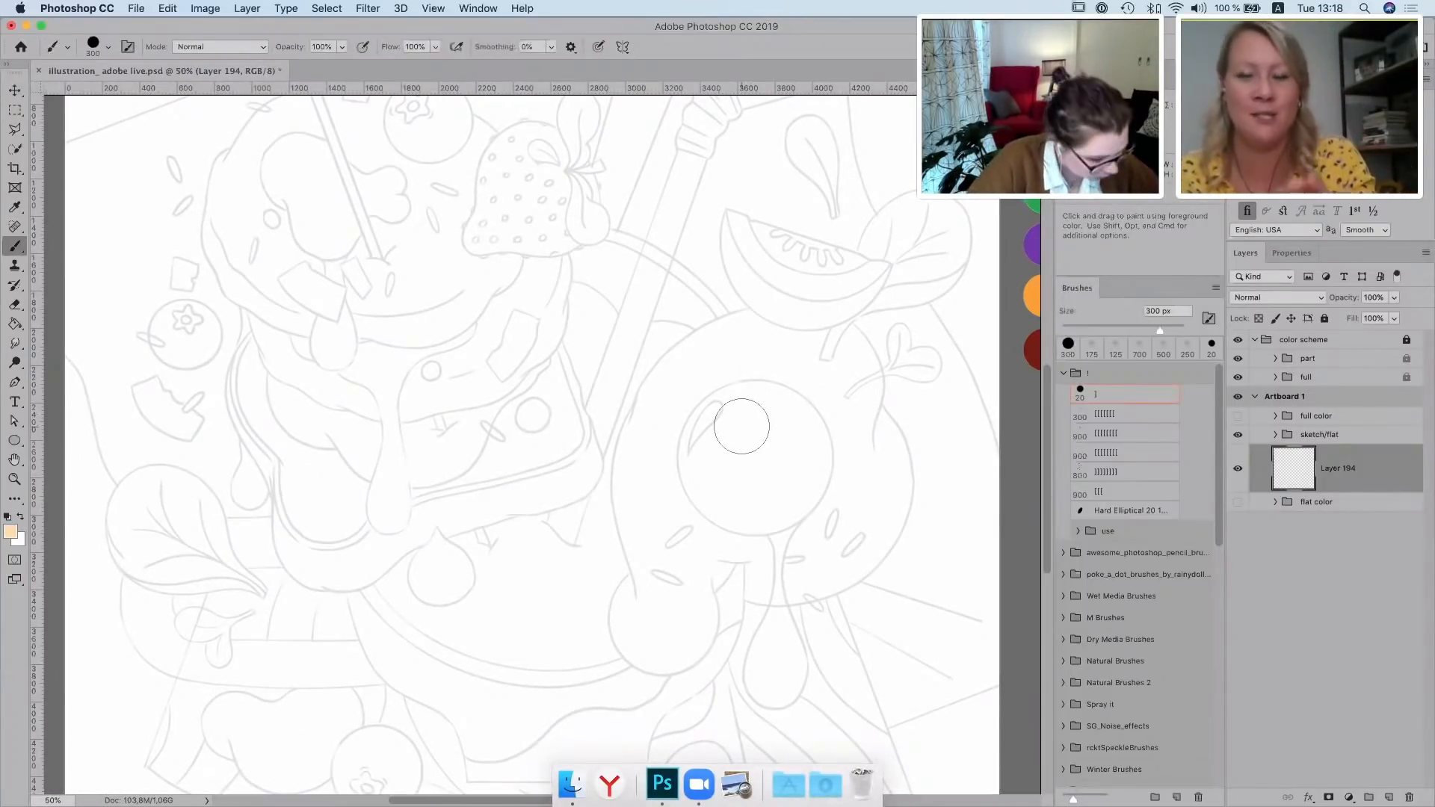
key(bracketleft)
key(bracketleft)
key(bracketleft)
key(bracketleft)
key(bracketleft)
key(bracketleft)
key(bracketleft)
key(bracketleft)
key(bracketleft)
key(bracketleft)
key(bracketleft)
key(bracketleft)
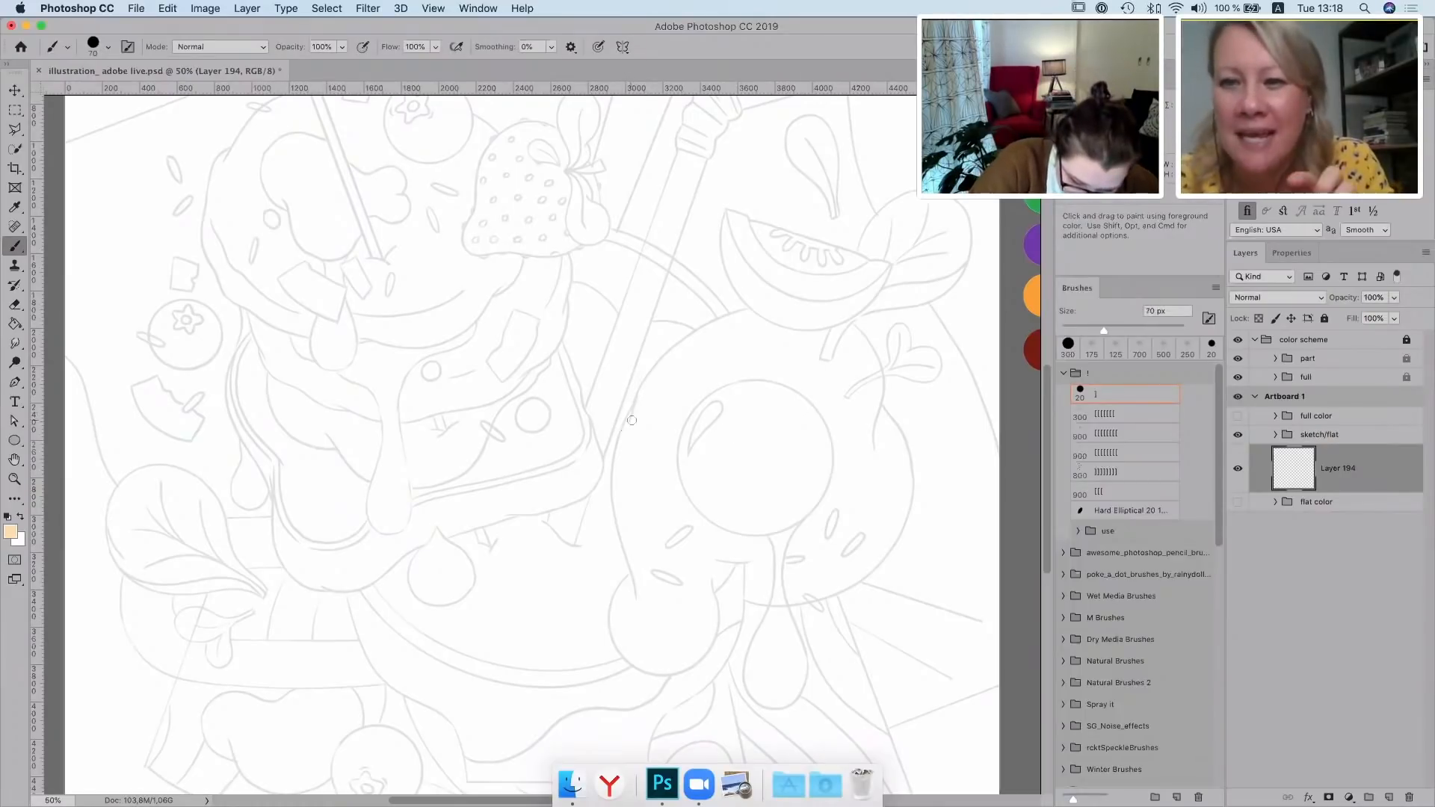
mouse_move(622, 433)
mouse_down()
mouse_move(632, 581)
mouse_move(621, 629)
mouse_up()
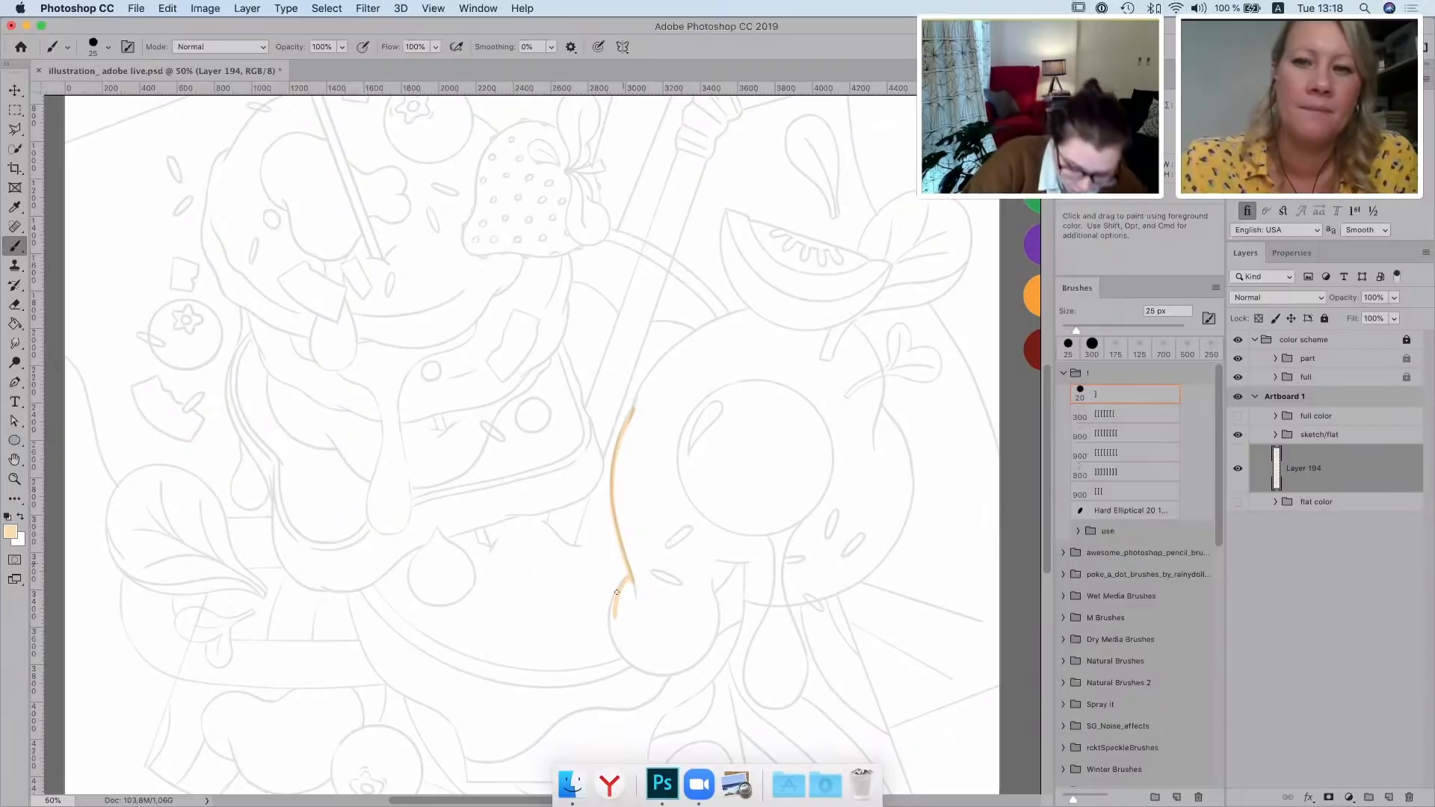
Trace the upper right edge of the fried egg with the 25 px peach brush
key(super+plus)
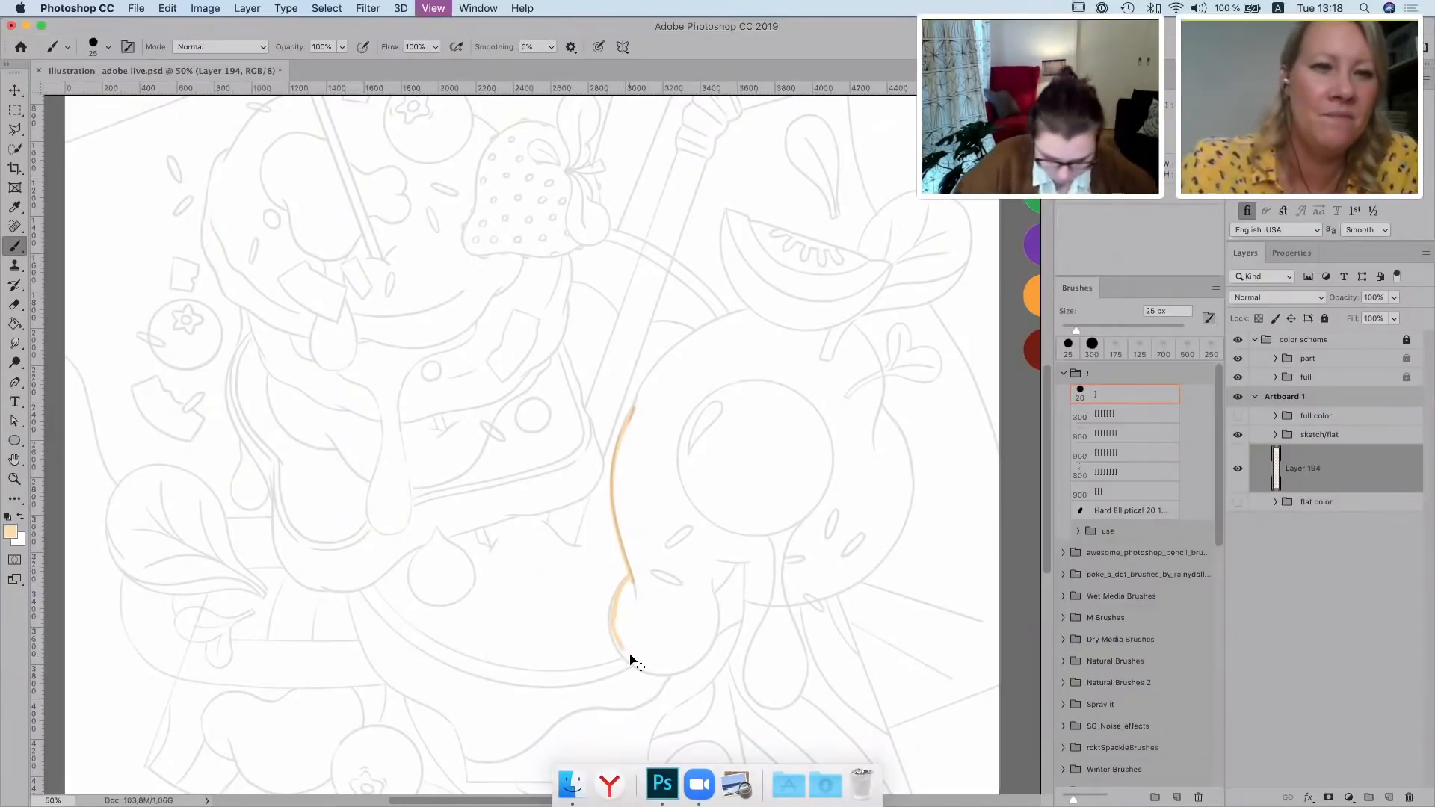
drag(855, 535, 625, 624)
key(super+r)
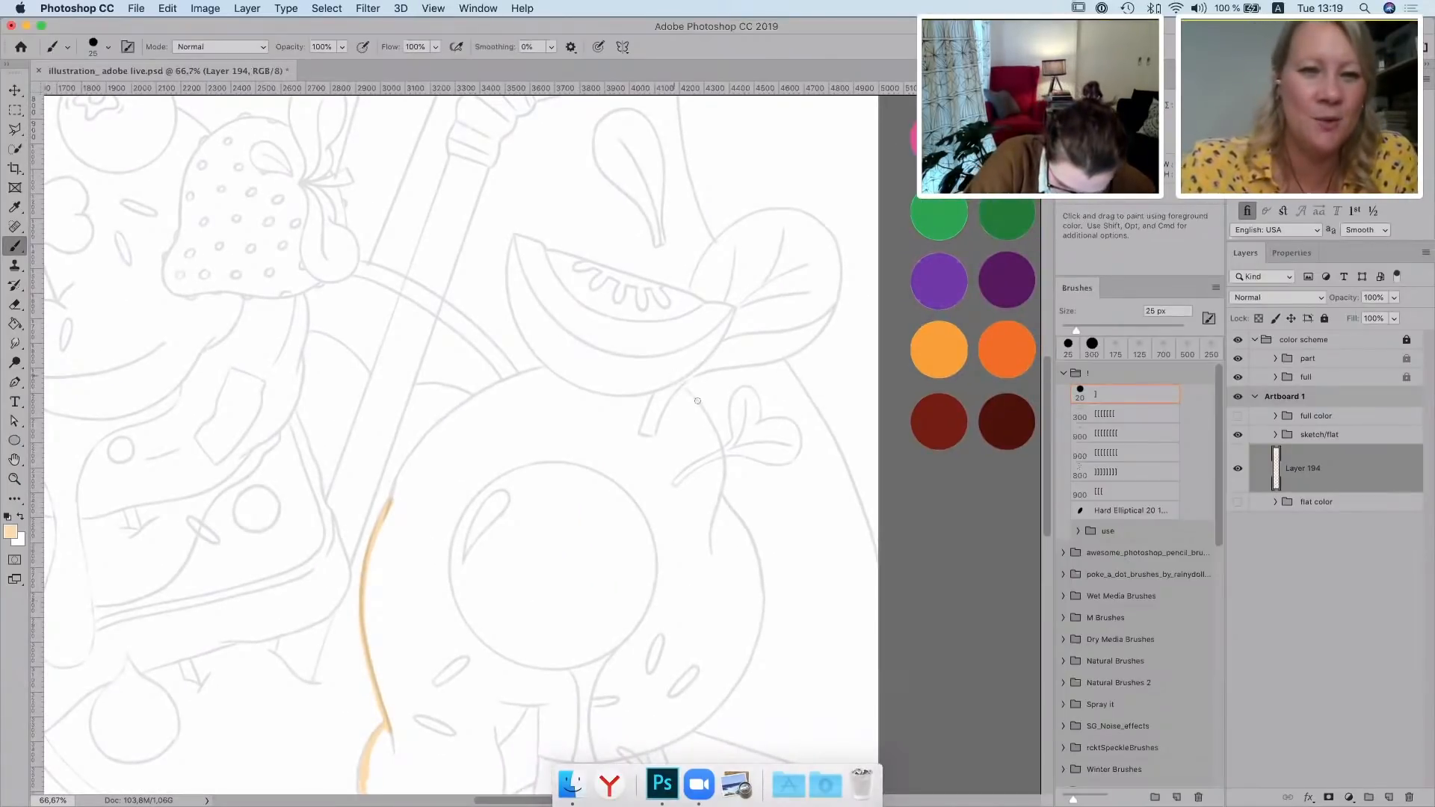
mouse_move(676, 378)
mouse_down()
mouse_move(717, 439)
mouse_move(760, 582)
mouse_move(753, 651)
mouse_move(825, 596)
mouse_up()
key(space)
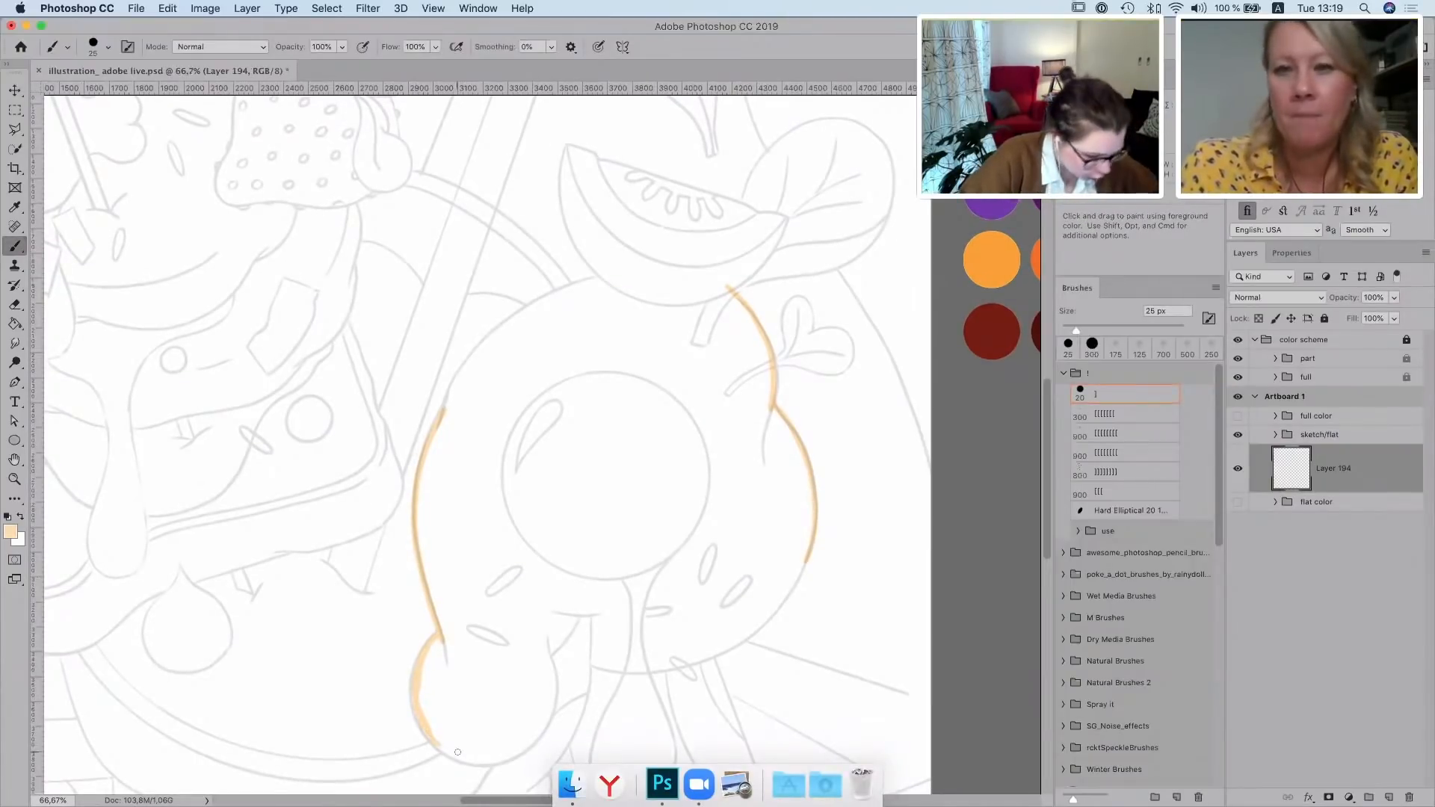
Close the egg outline in peach by tracing its round drip, lower edge and top edge
mouse_move(456, 755)
mouse_down()
mouse_move(526, 746)
mouse_move(548, 699)
mouse_up()
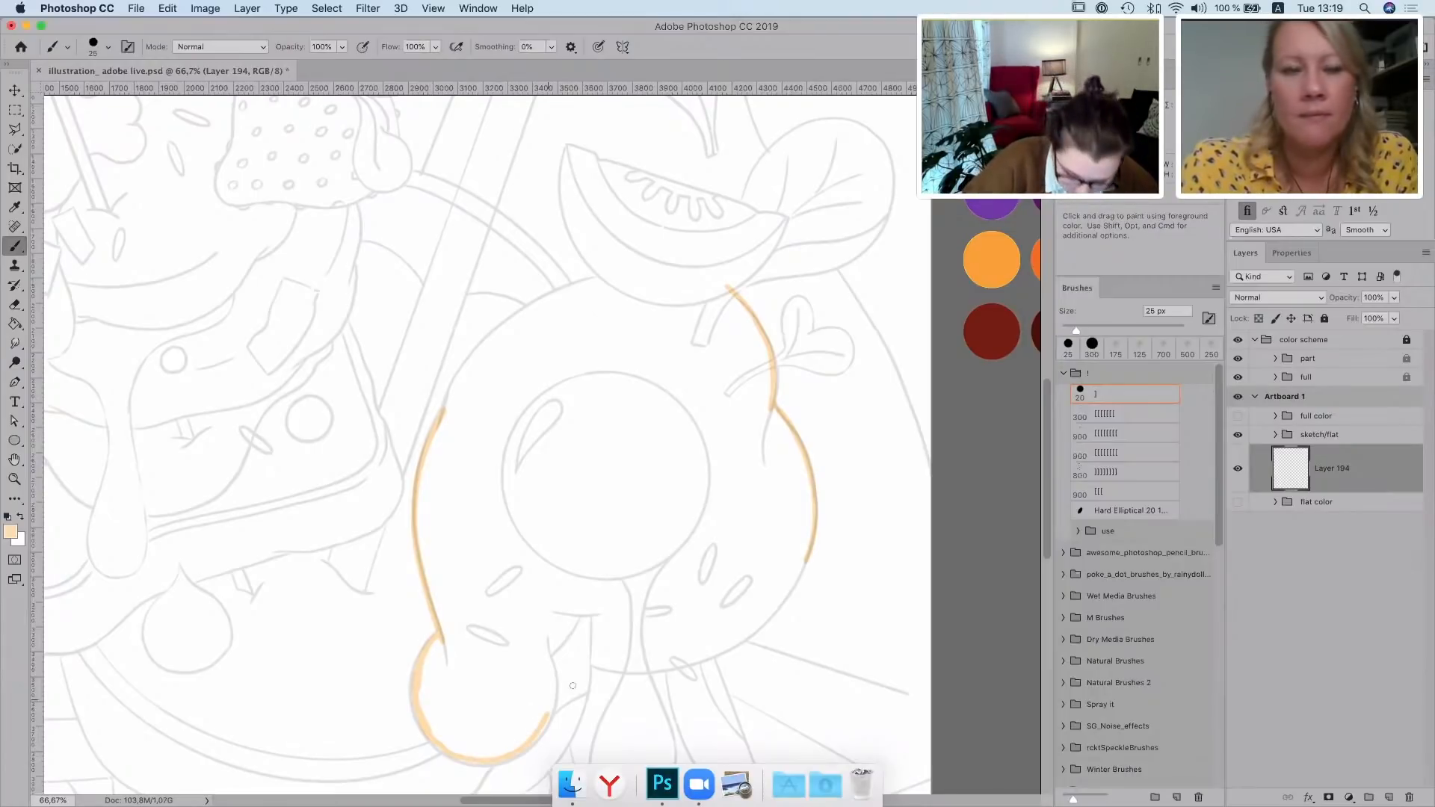
drag(547, 636, 553, 690)
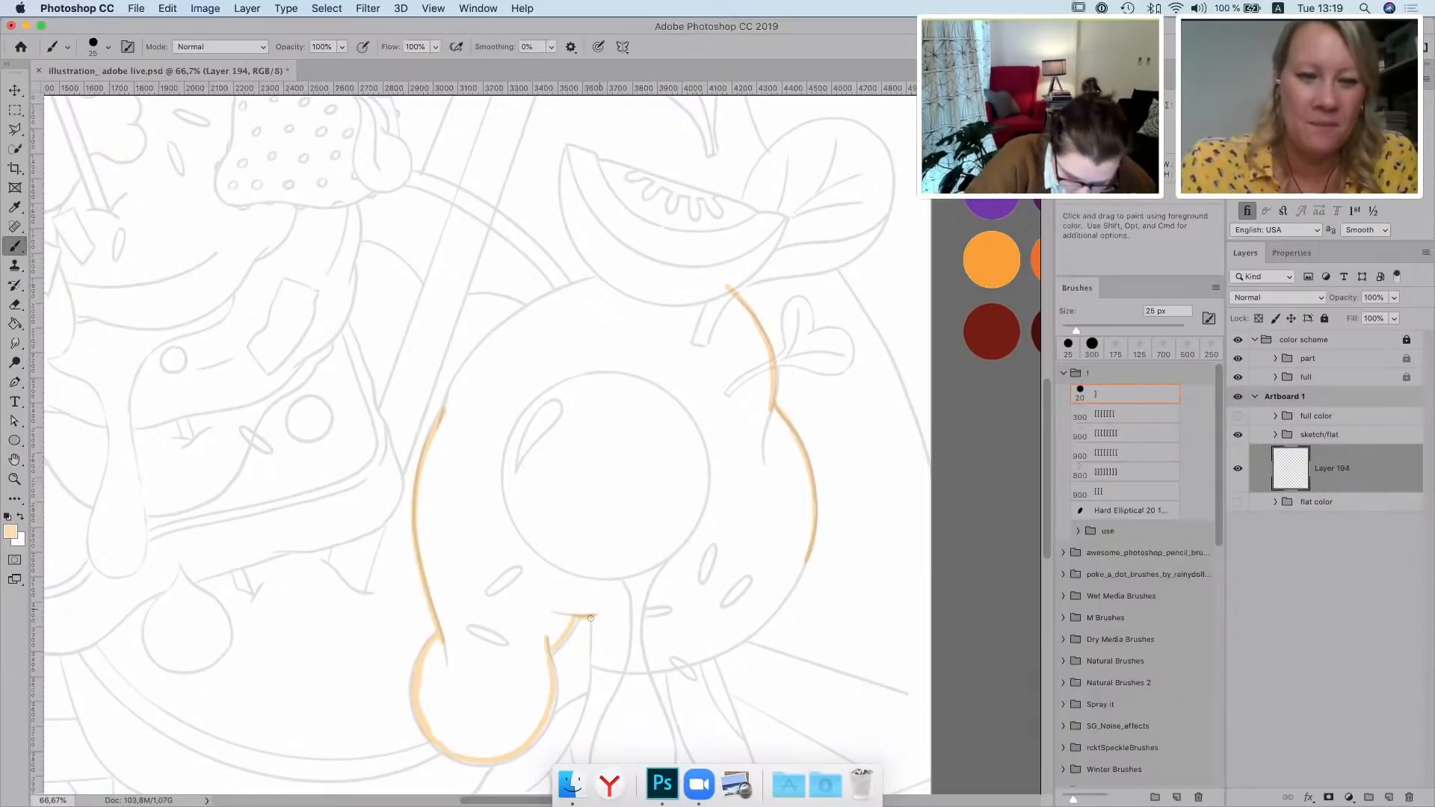
mouse_move(595, 617)
mouse_down()
mouse_move(593, 668)
mouse_move(702, 655)
mouse_move(743, 634)
mouse_move(684, 658)
mouse_move(743, 635)
mouse_move(810, 539)
mouse_up()
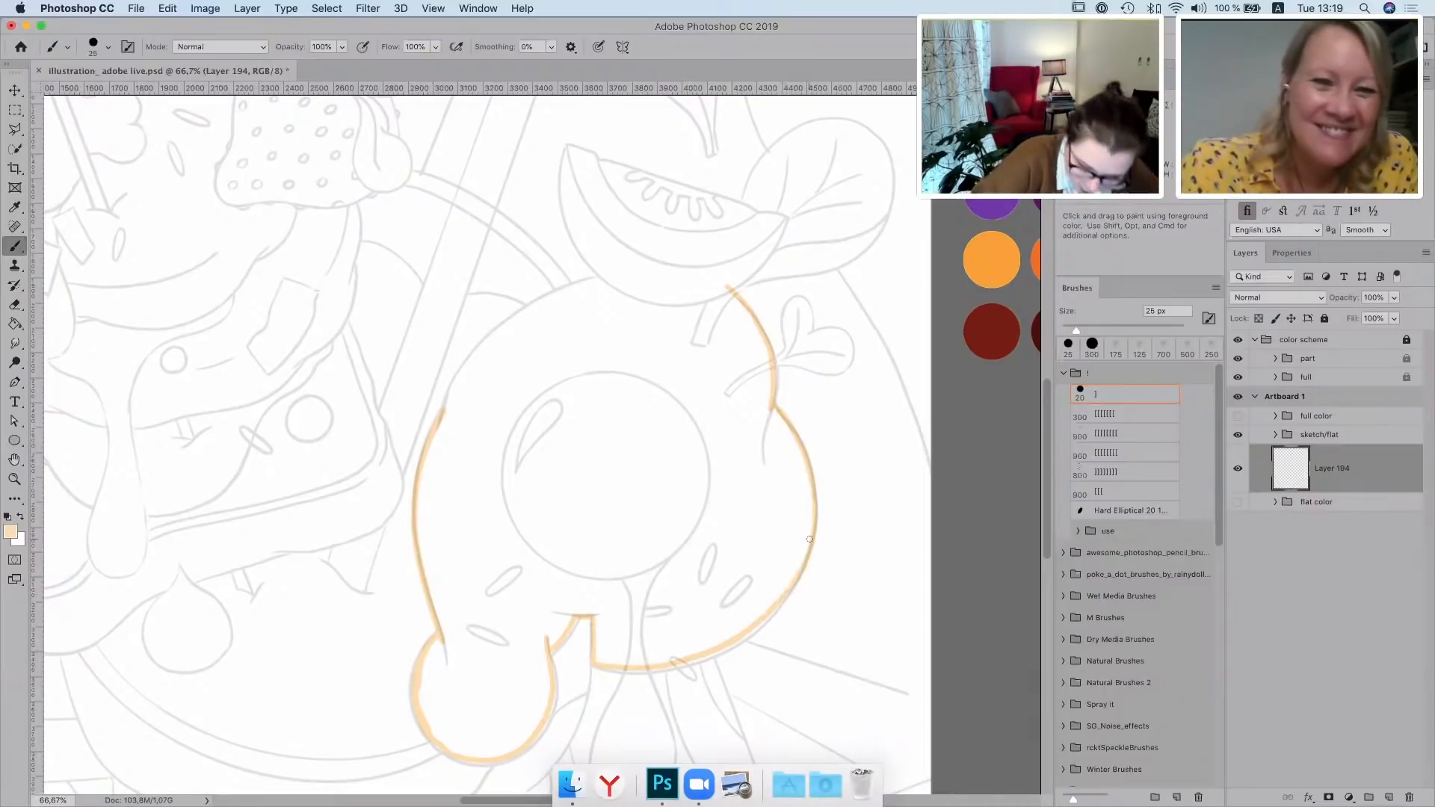
mouse_move(446, 413)
mouse_down()
mouse_move(496, 331)
mouse_move(612, 265)
mouse_move(581, 280)
mouse_move(658, 275)
mouse_move(749, 320)
mouse_up()
Paint peach inside the egg outline with a 50 px brush, enlarging the brush to 90 px
key(bracketright)
key(bracketright)
key(bracketright)
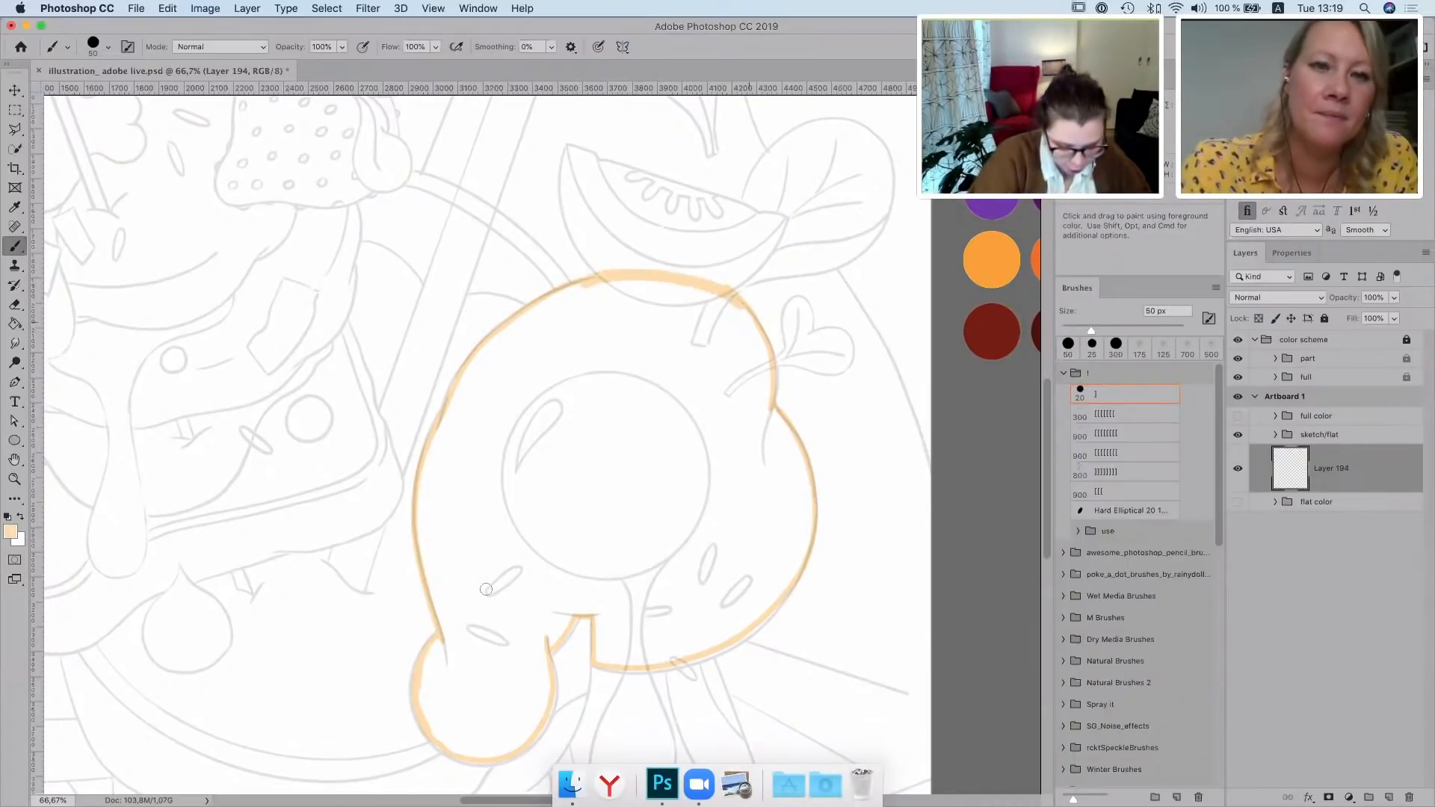
mouse_move(487, 589)
mouse_down()
mouse_move(491, 428)
mouse_move(477, 464)
mouse_move(457, 451)
mouse_move(448, 527)
mouse_up()
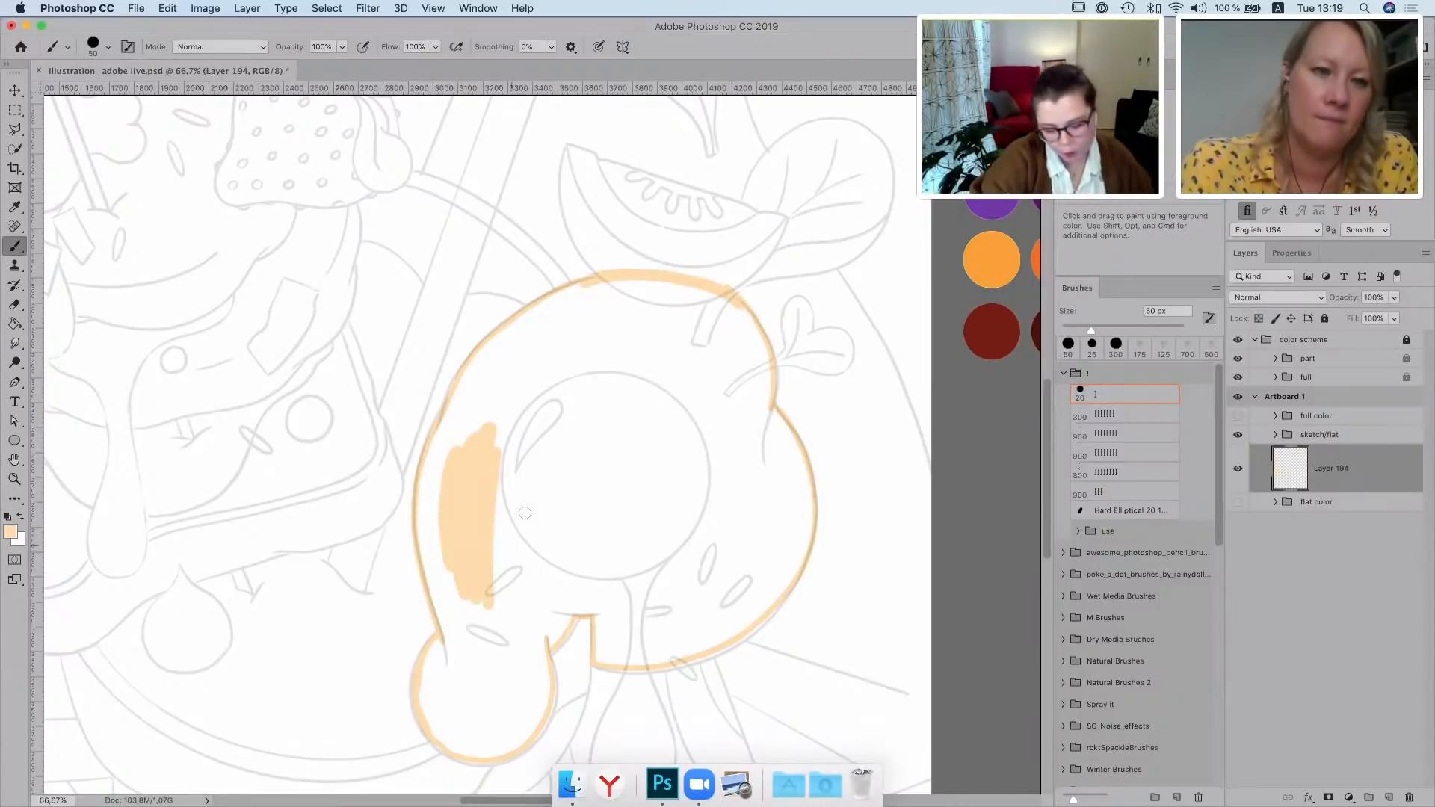
mouse_move(497, 441)
mouse_down()
mouse_move(553, 529)
mouse_move(540, 480)
mouse_move(579, 491)
mouse_move(581, 374)
mouse_move(509, 479)
mouse_move(462, 440)
mouse_move(467, 426)
mouse_move(450, 468)
mouse_up()
key(bracketright)
key(bracketright)
key(bracketright)
key(bracketright)
Fill the remaining white areas of the egg, its yolk circle and the drip below with peach using the Paint Bucket
key(g)
click(749, 483)
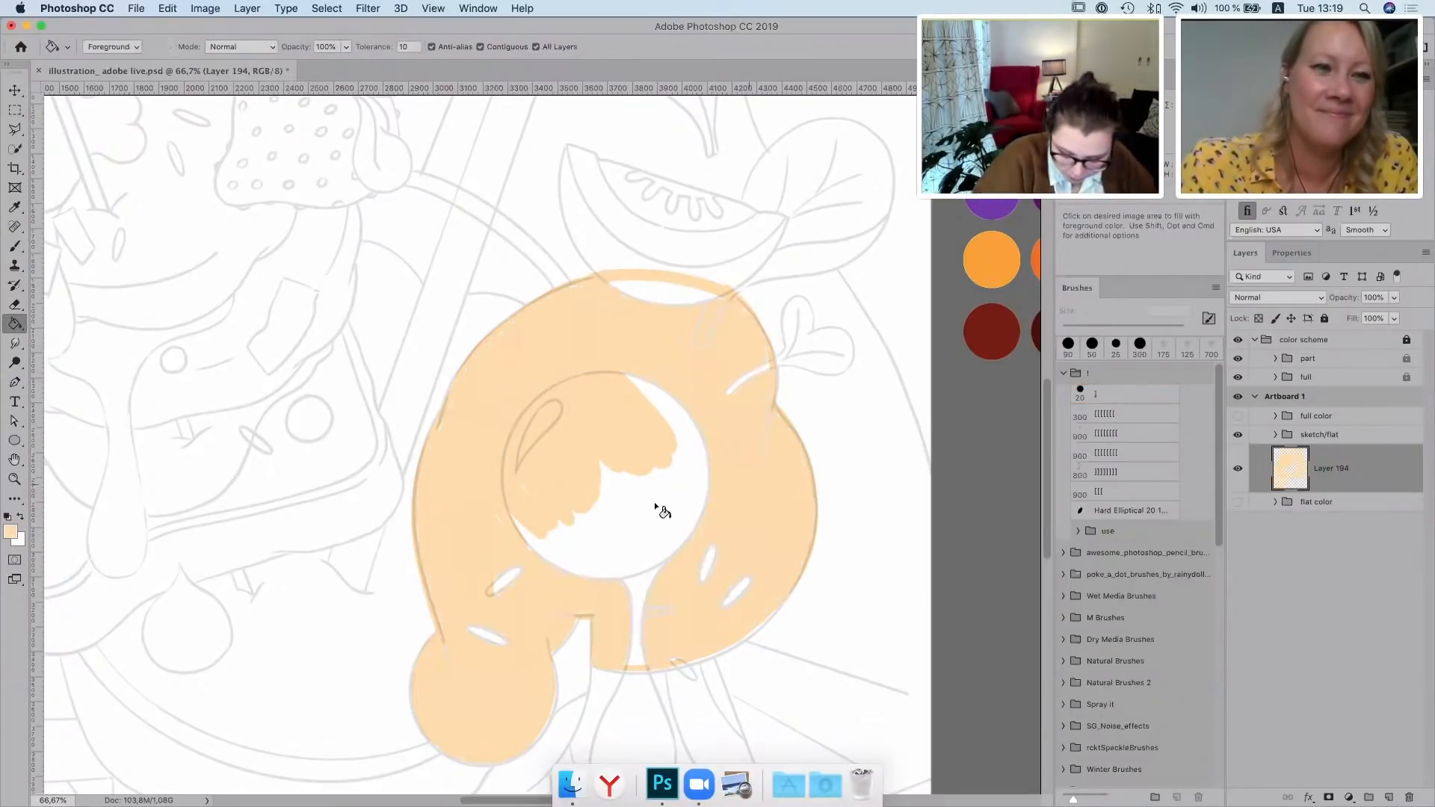
click(658, 496)
click(639, 581)
Paint over the remaining white marks and gaps inside the egg in peach with the 90 px brush
key(b)
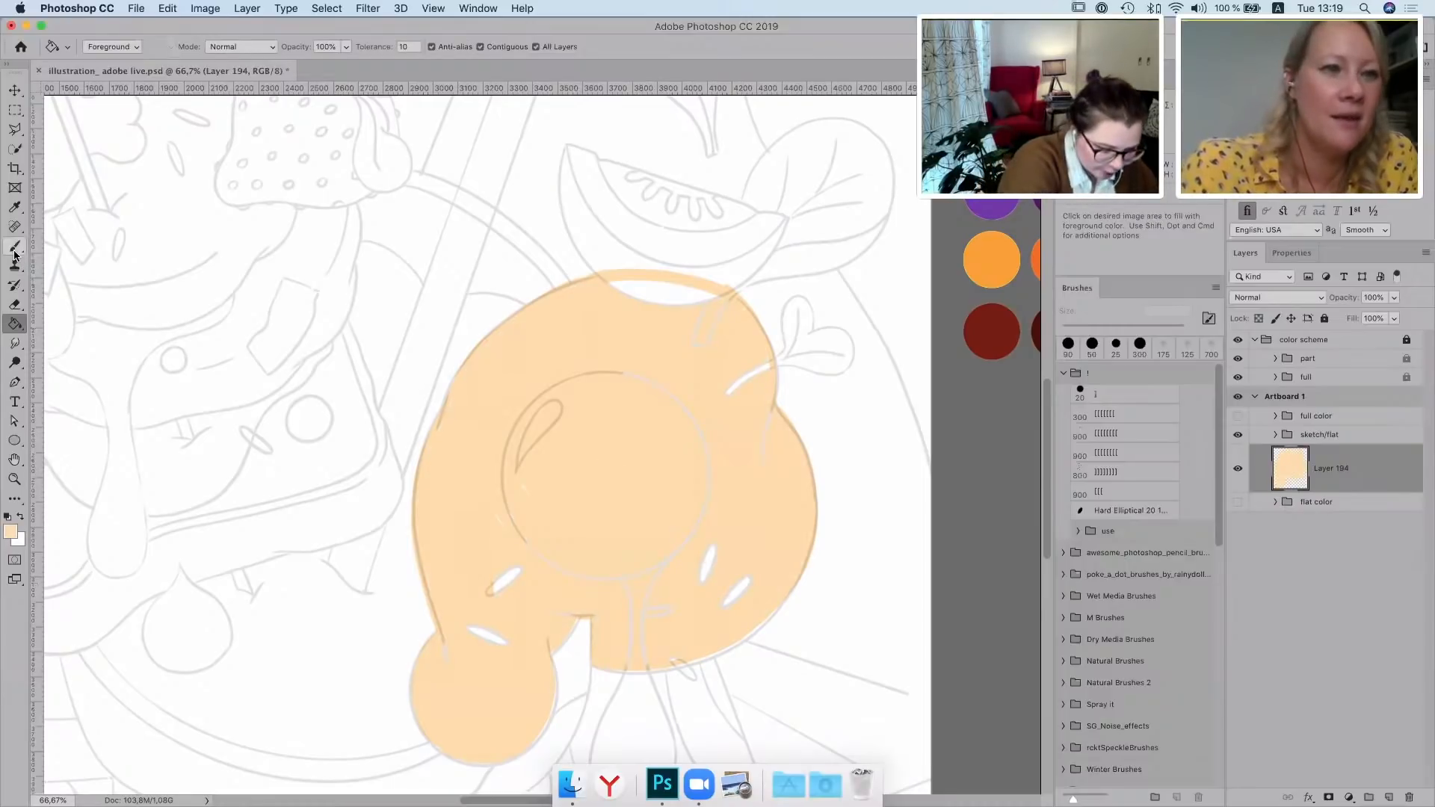
mouse_move(523, 577)
mouse_down()
mouse_move(502, 543)
mouse_move(493, 590)
mouse_up()
mouse_move(508, 639)
mouse_down()
mouse_move(490, 550)
mouse_move(467, 631)
mouse_up()
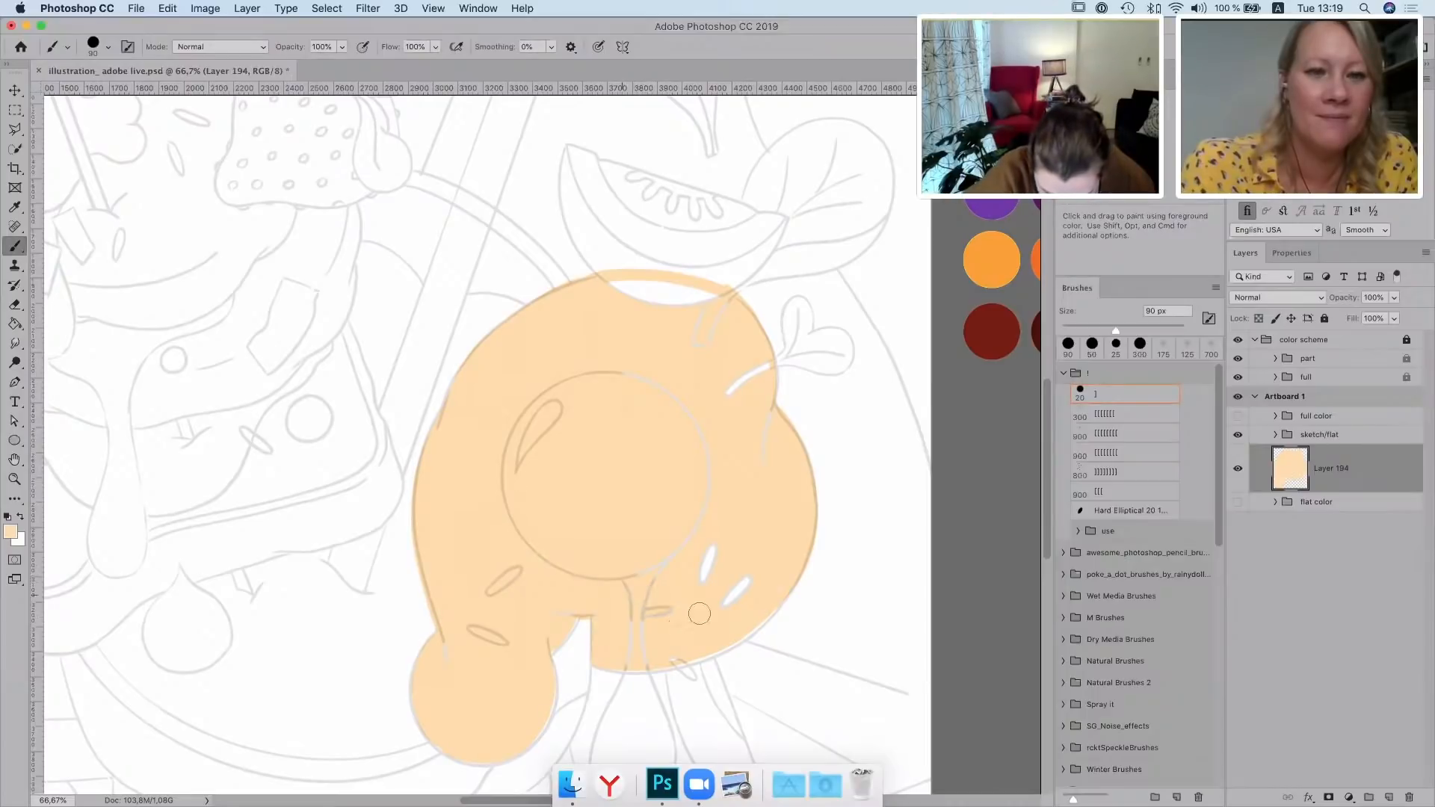
mouse_move(673, 569)
mouse_down()
mouse_move(680, 535)
mouse_move(723, 539)
mouse_move(708, 500)
mouse_move(742, 517)
mouse_move(719, 456)
mouse_move(653, 395)
mouse_up()
mouse_move(612, 311)
mouse_down()
mouse_move(663, 301)
mouse_move(630, 287)
mouse_move(608, 290)
mouse_move(704, 303)
mouse_move(711, 372)
mouse_move(733, 402)
mouse_move(760, 367)
mouse_move(754, 424)
mouse_move(757, 410)
mouse_move(774, 456)
mouse_up()
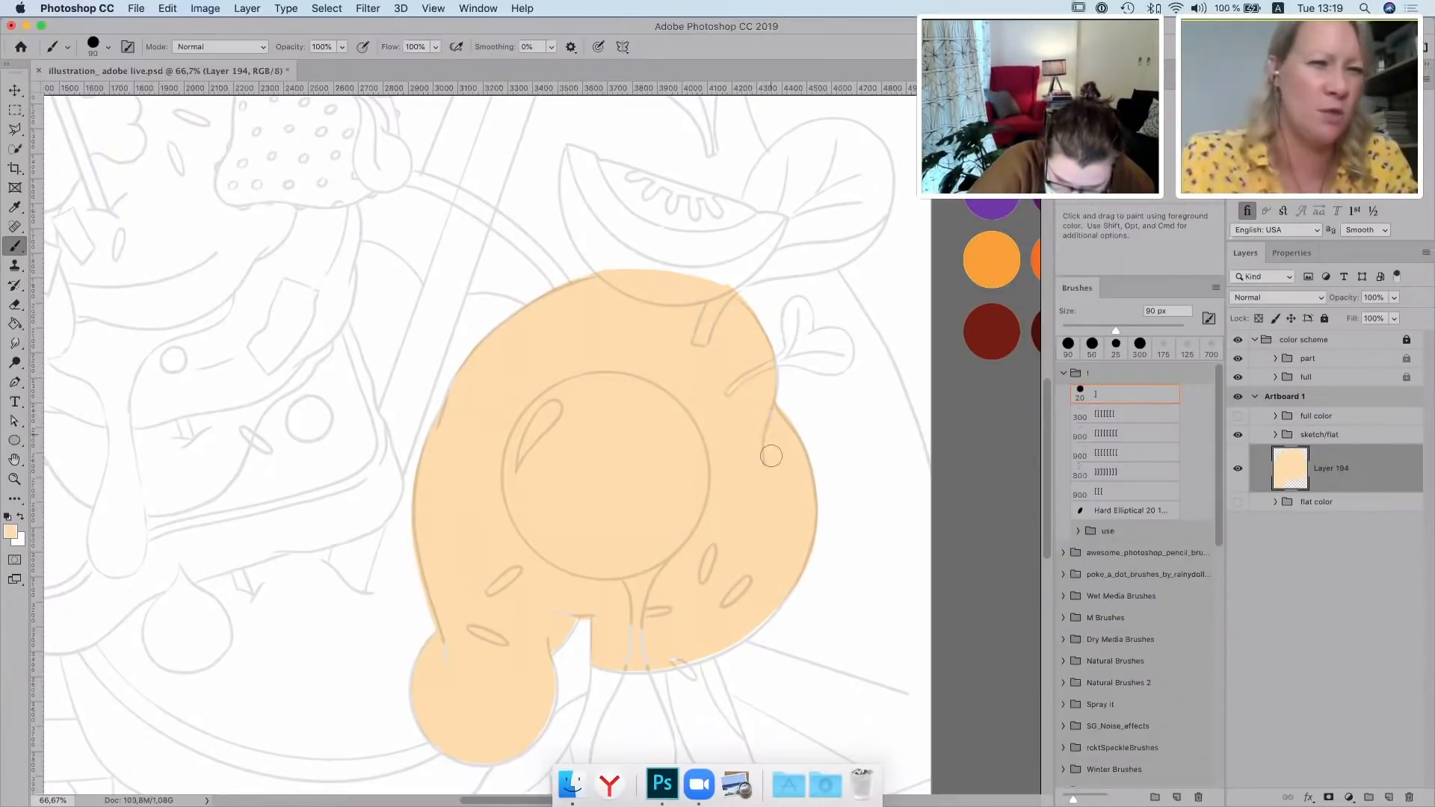
drag(454, 645, 456, 700)
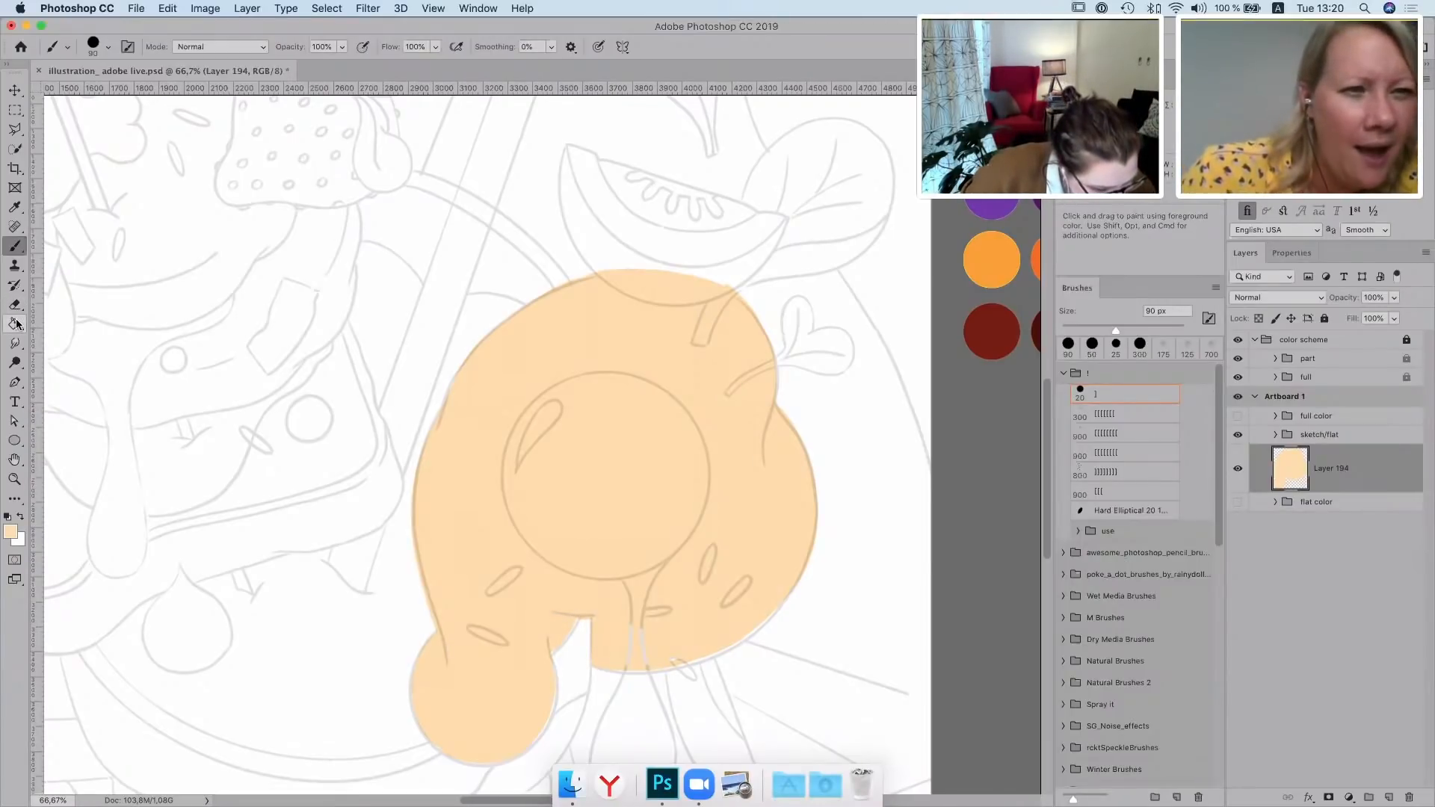
Reduce the brush to 40 px and touch up the lower edge of the egg's round drip in peach
scroll(719, 470, down, 3)
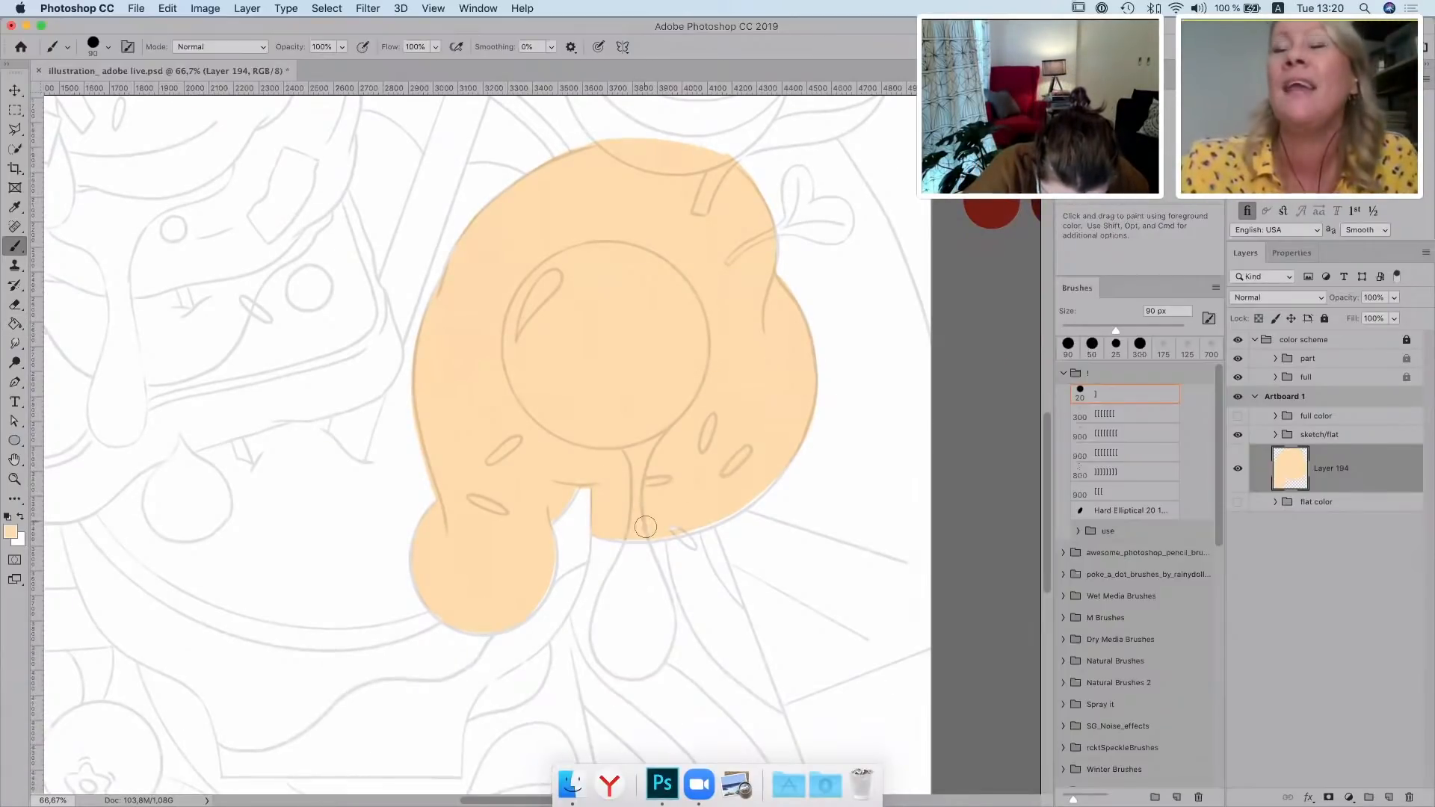
key(space)
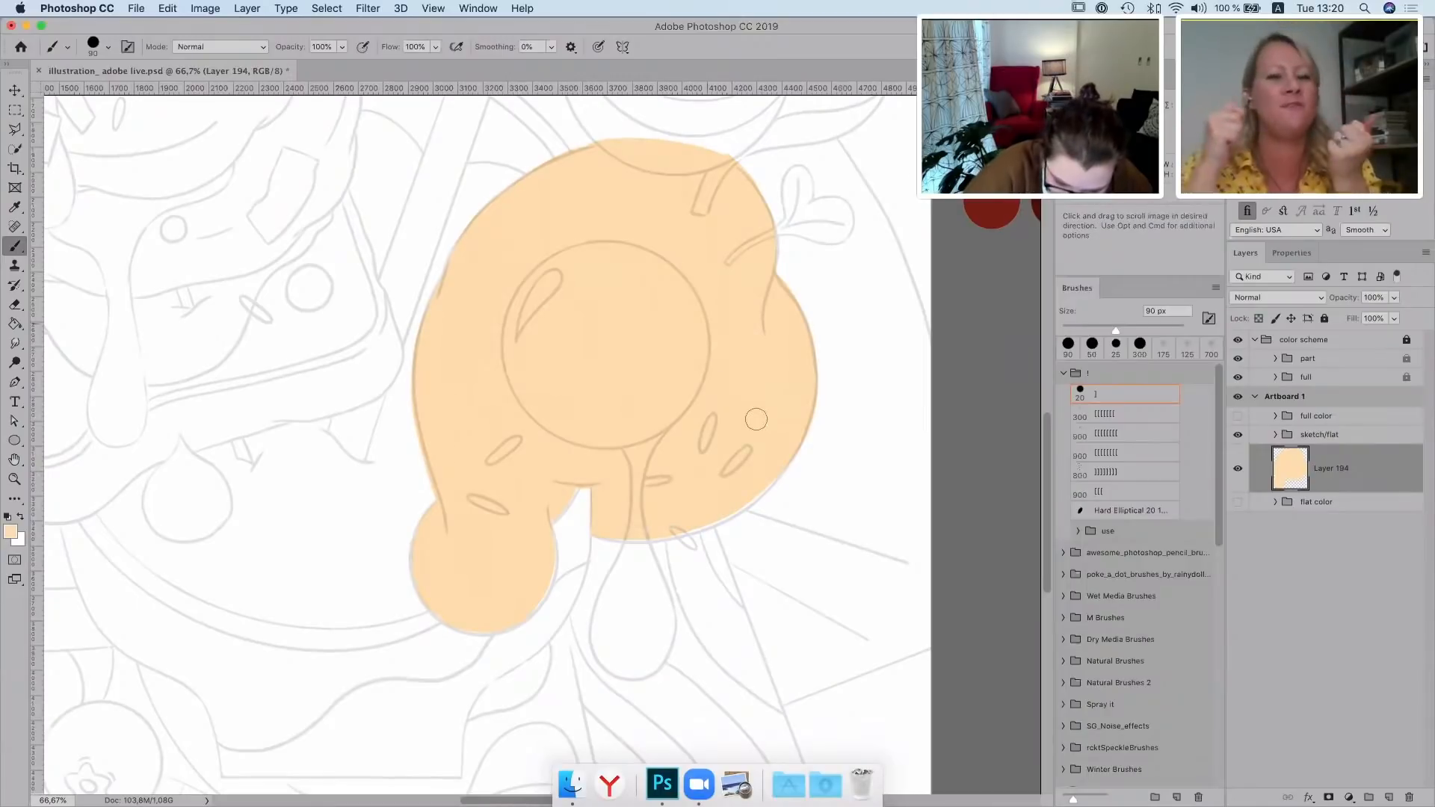
scroll(756, 419, up, 2)
scroll(755, 419, left, 1)
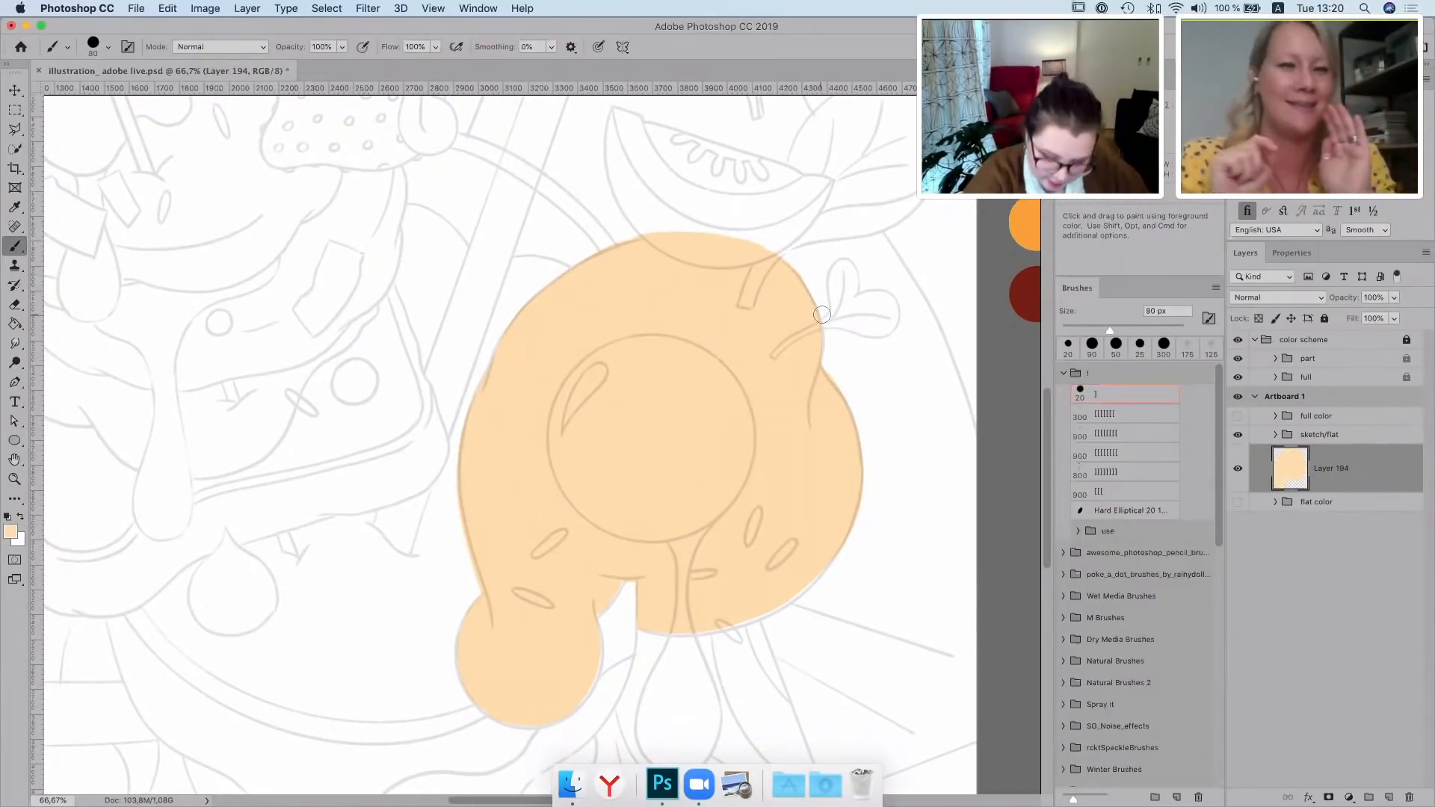
key(bracketleft)
key(bracketleft)
key(bracketleft)
key(bracketleft)
key(bracketleft)
click(476, 692)
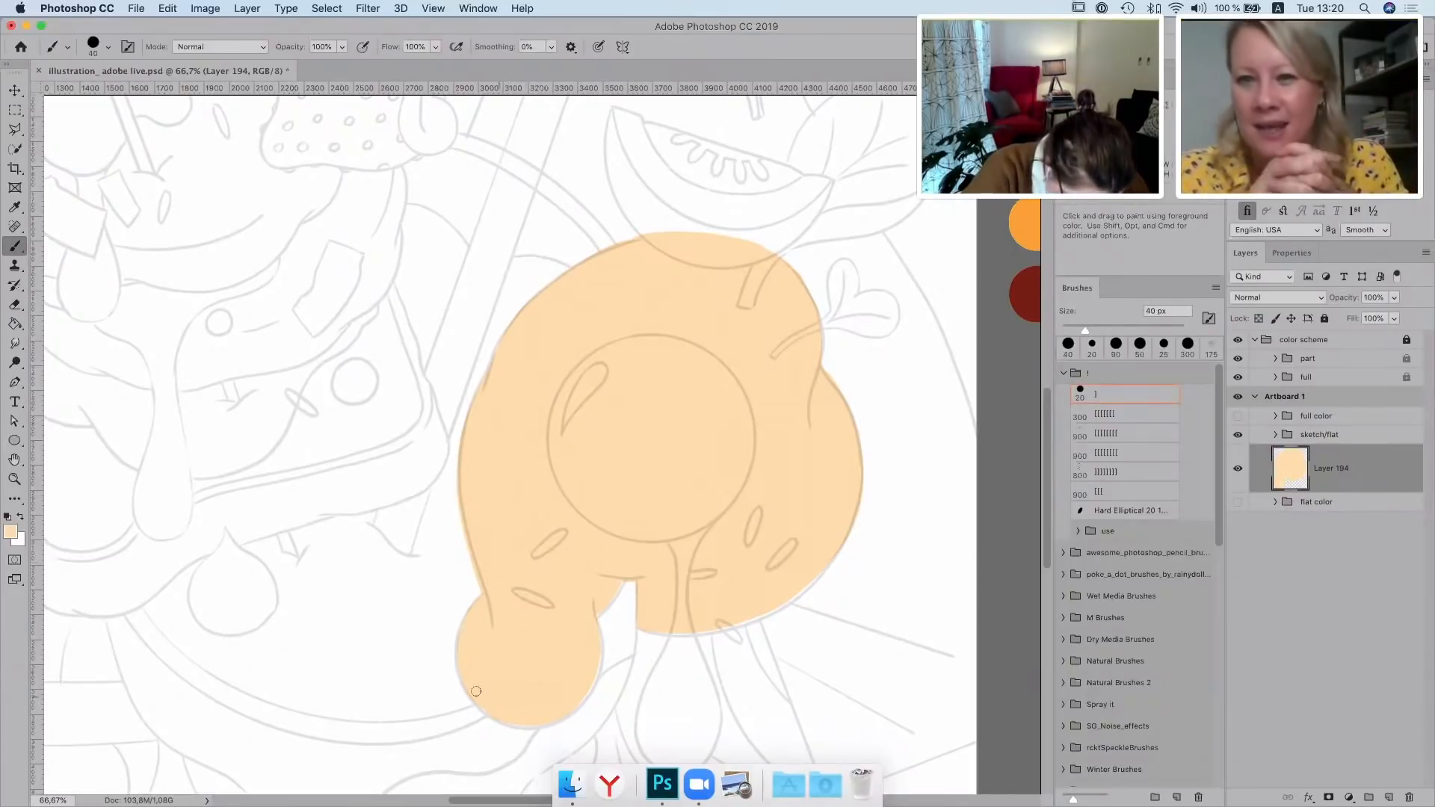
drag(475, 694, 517, 723)
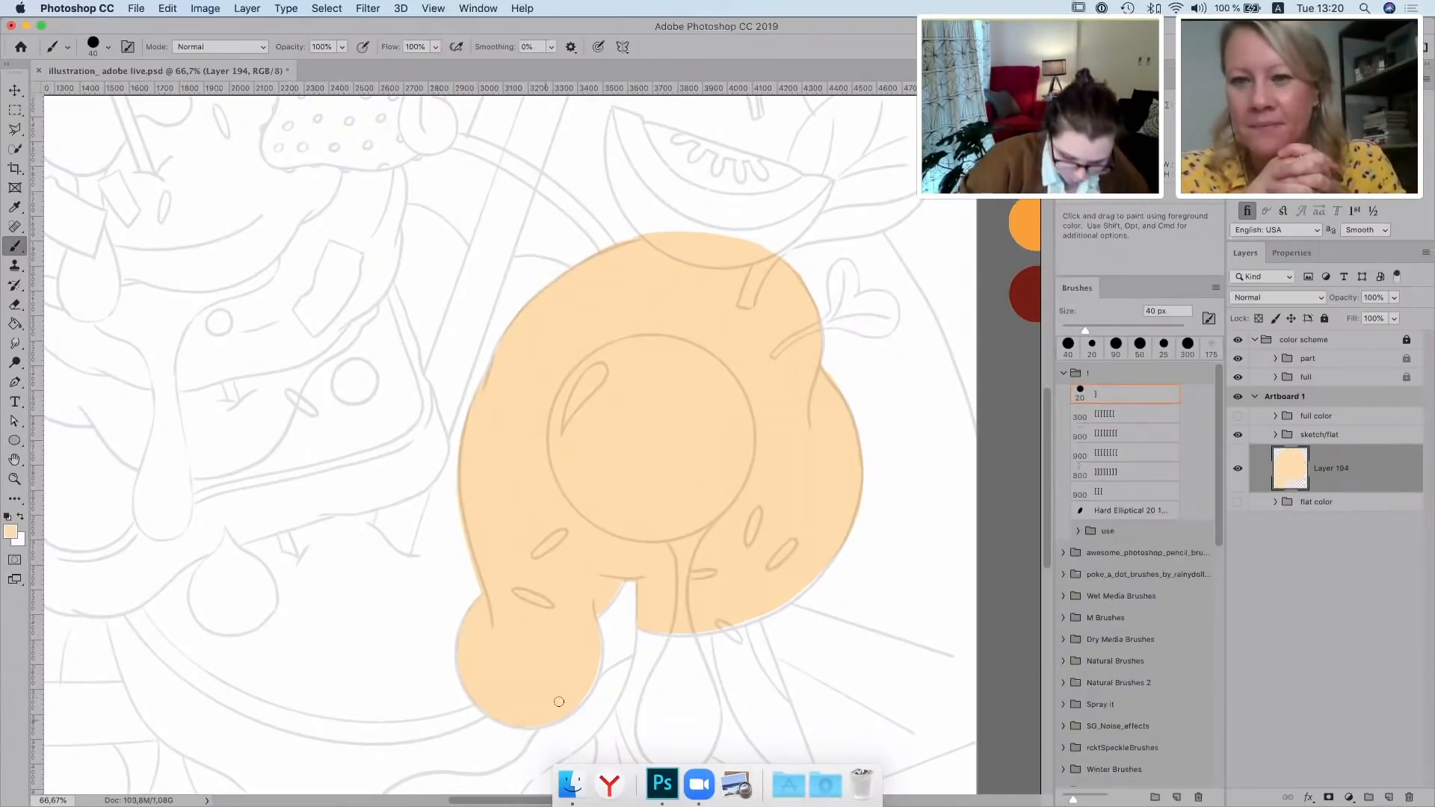
Add a new layer and draw an ellipse shape about 831 px in diameter over the egg's yolk outline
click(1387, 797)
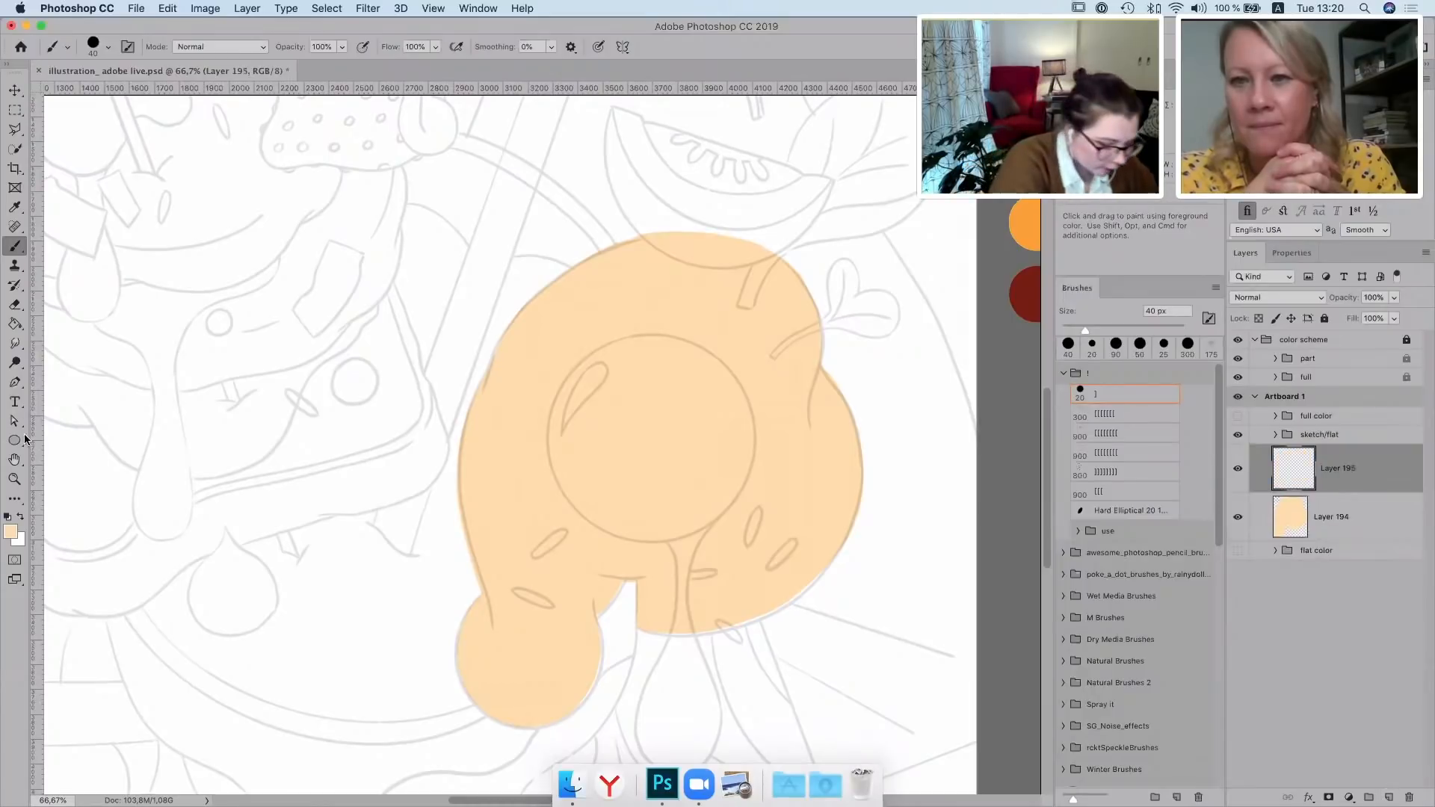
click(15, 441)
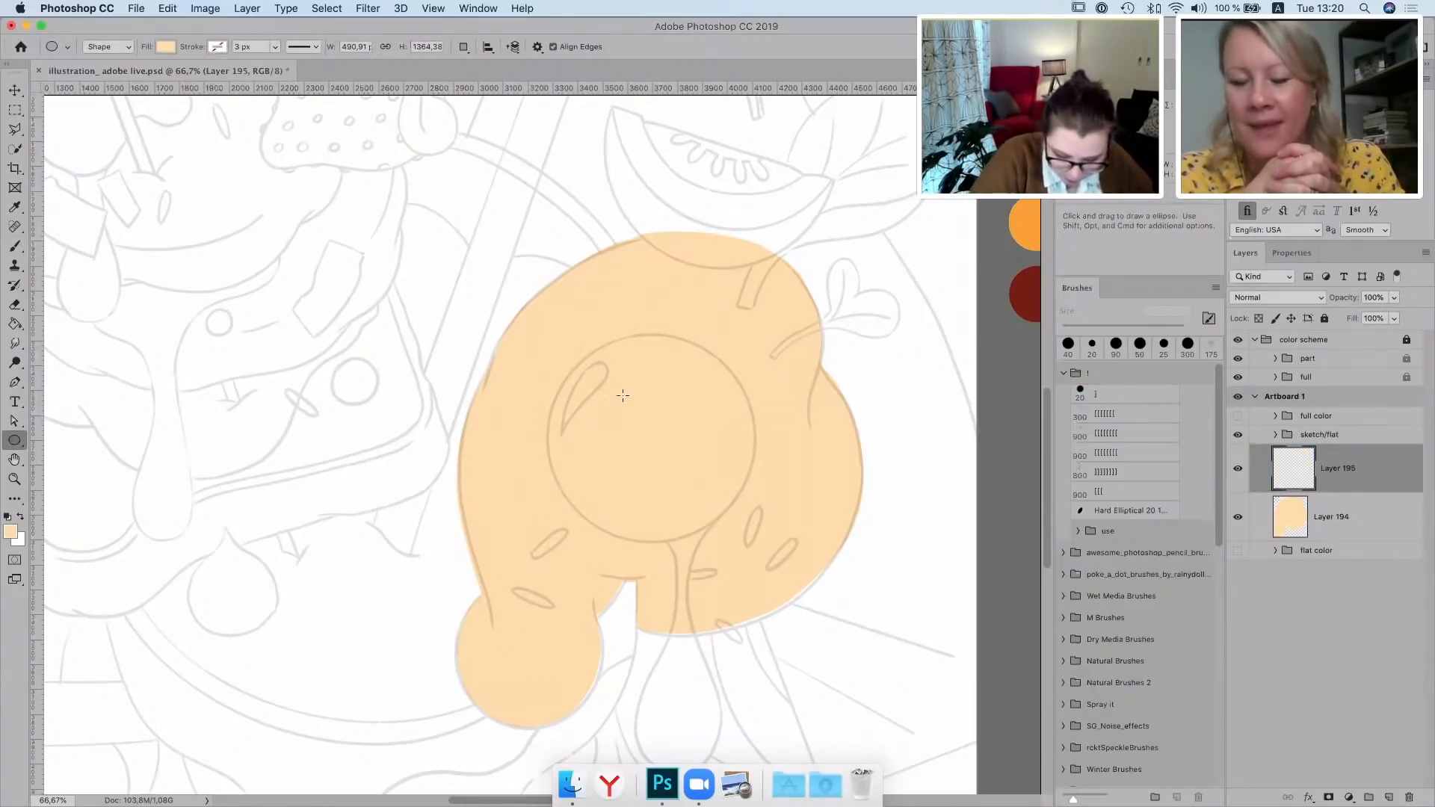
mouse_move(549, 330)
mouse_down()
mouse_move(781, 523)
mouse_move(759, 522)
mouse_move(765, 531)
mouse_up()
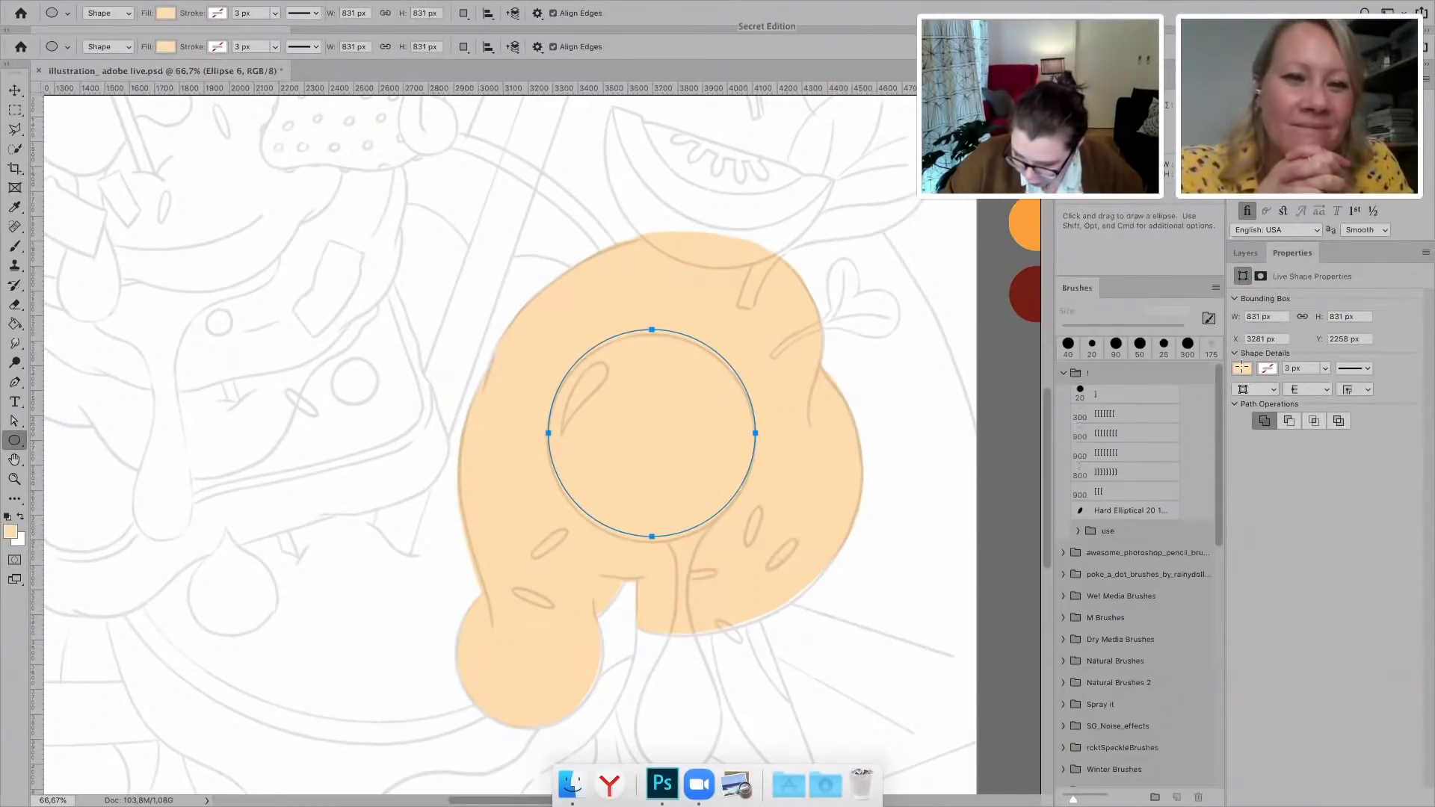
Set the yolk circle's fill to the light orange sampled from the palette
click(1242, 368)
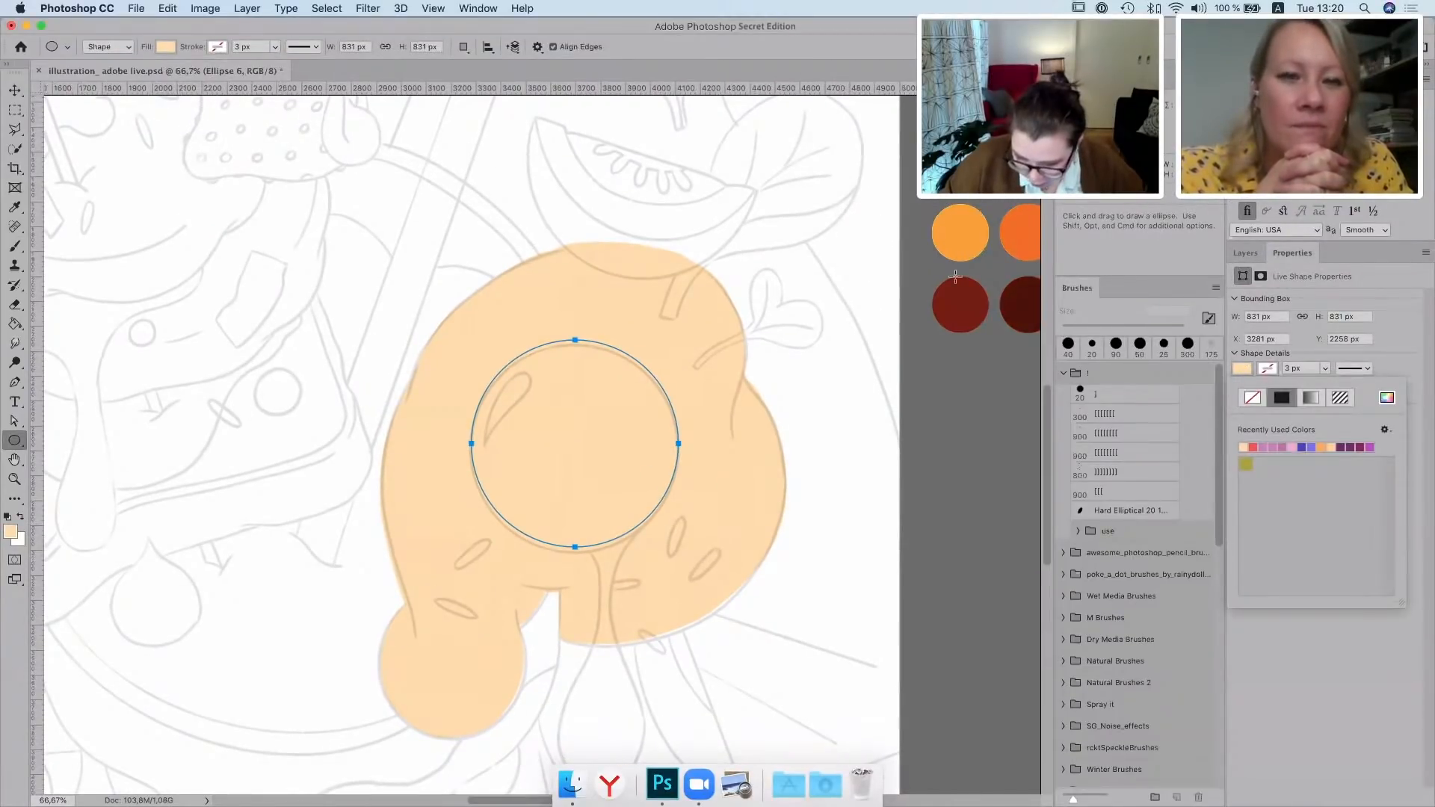
key(i)
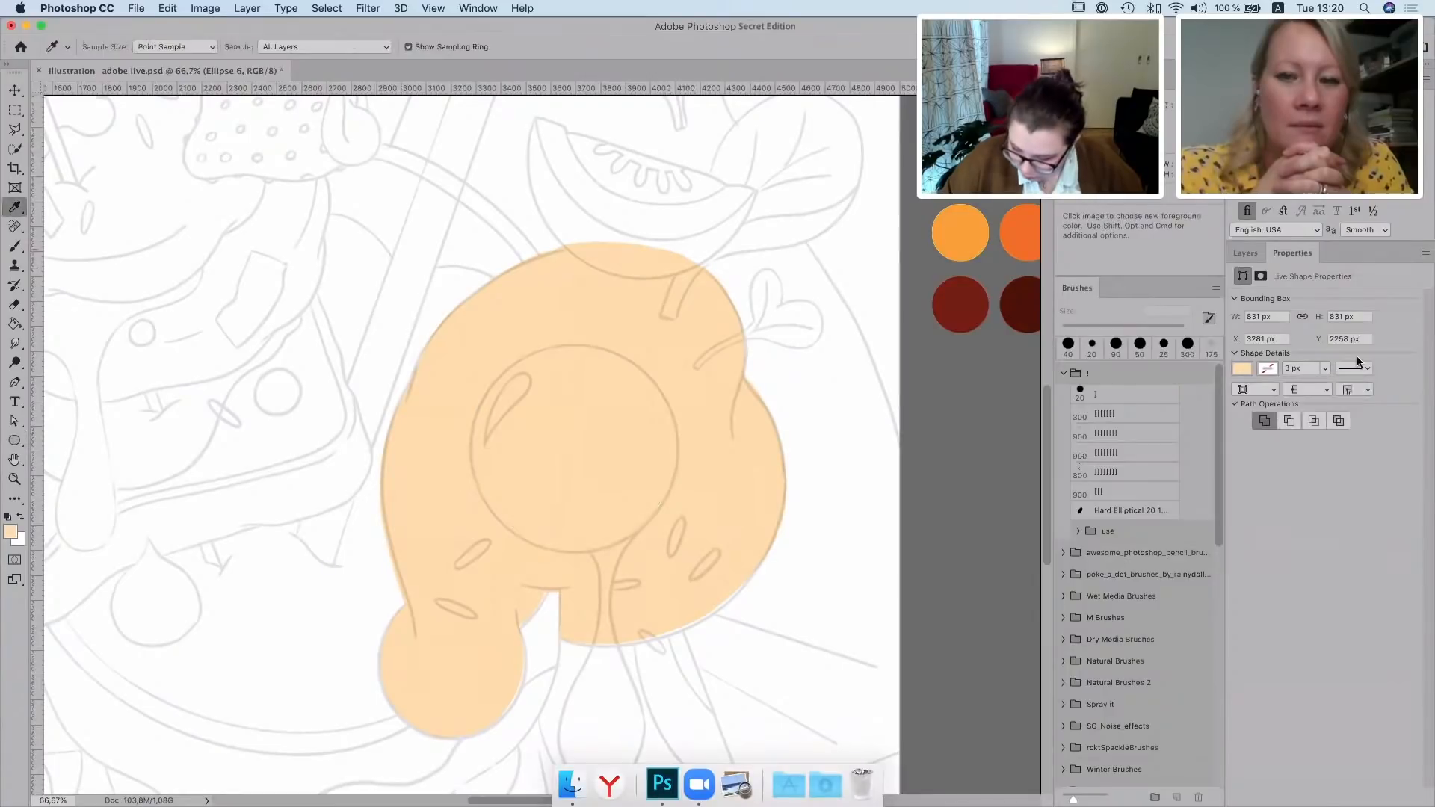
click(1248, 369)
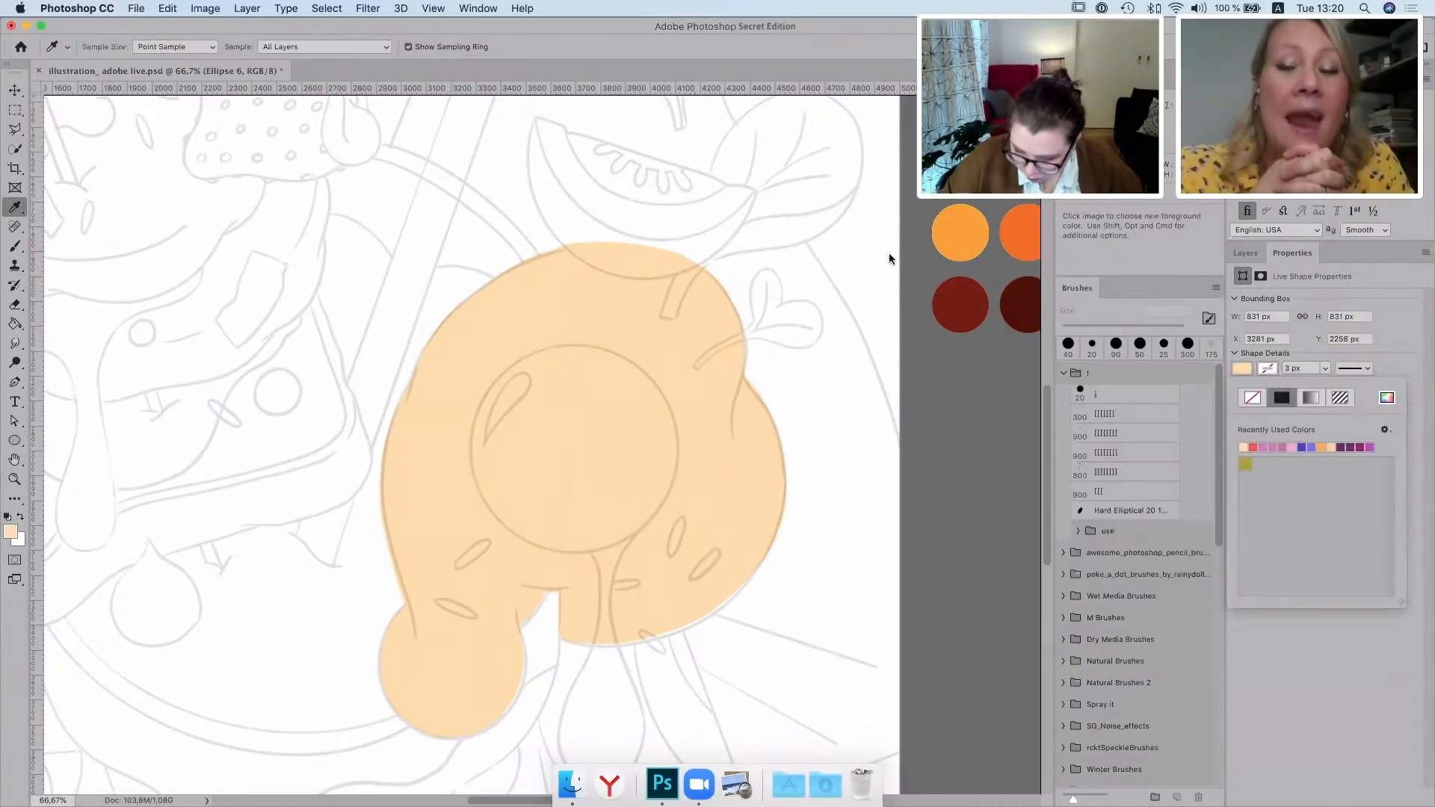
click(1387, 397)
click(960, 233)
click(1286, 514)
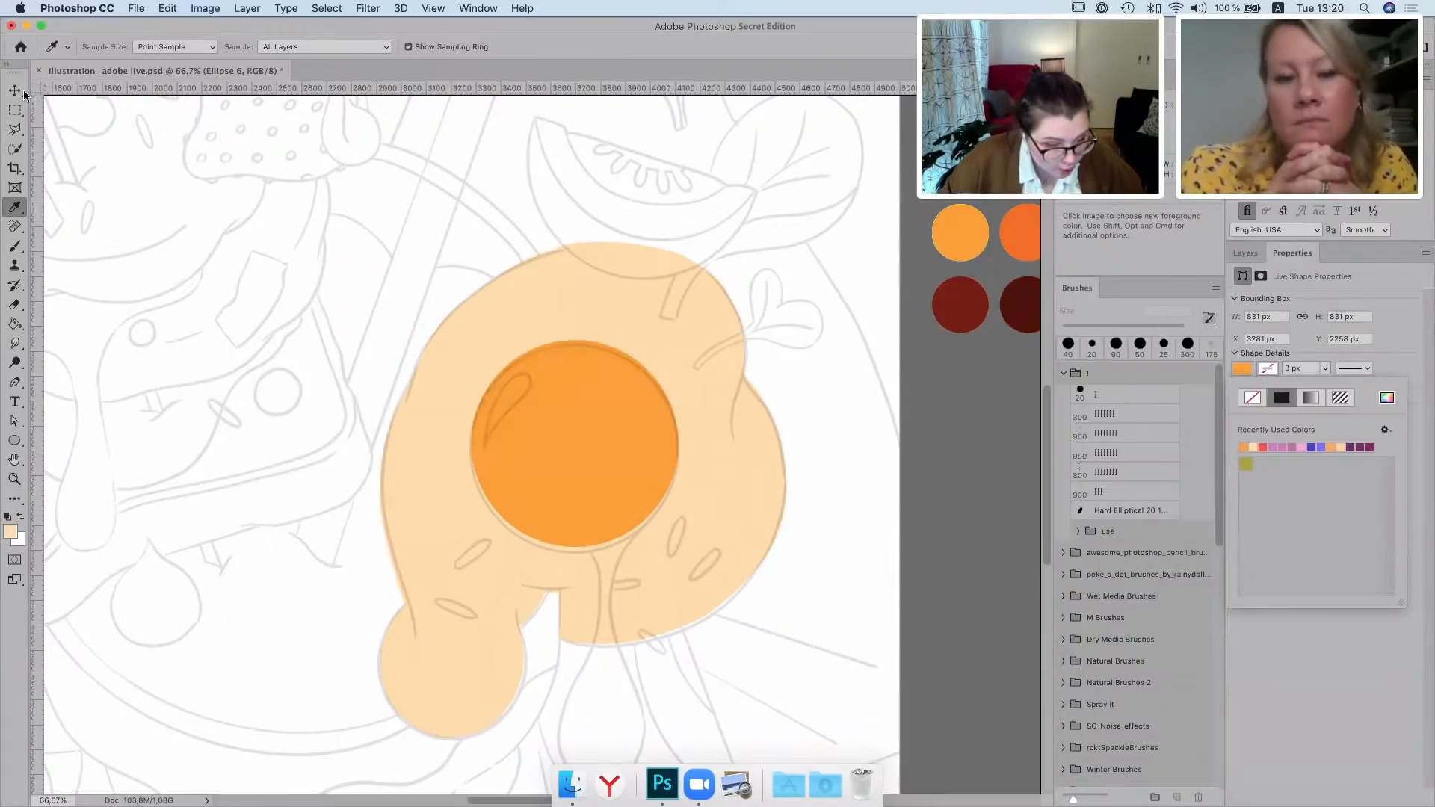
Move the orange circle slightly down to match the yolk outline in the sketch
key(Escape)
key(v)
drag(594, 385, 656, 415)
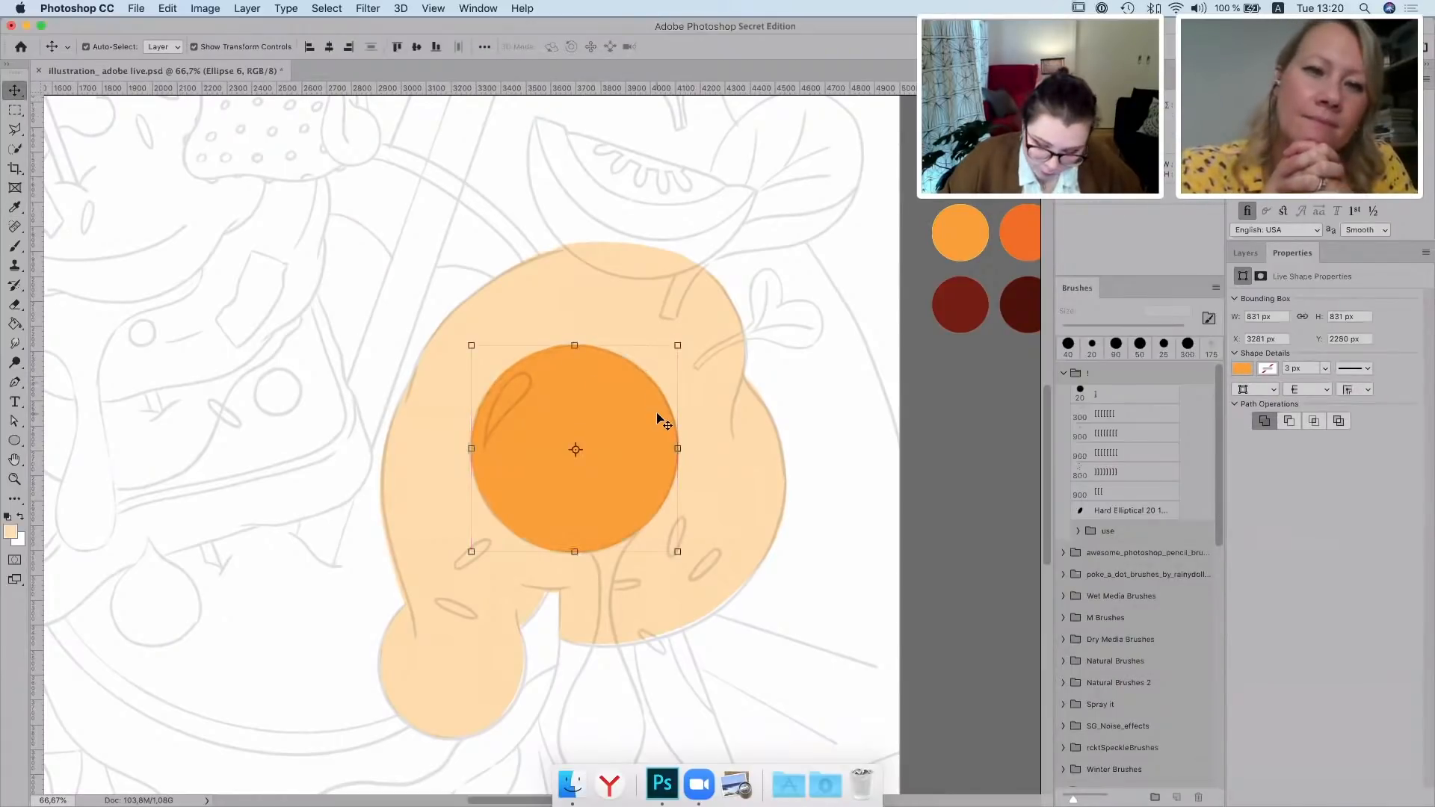
Add a new layer directly above the peach egg layer and sample the yolk's orange for the Brush
click(1245, 253)
click(1337, 517)
click(1389, 797)
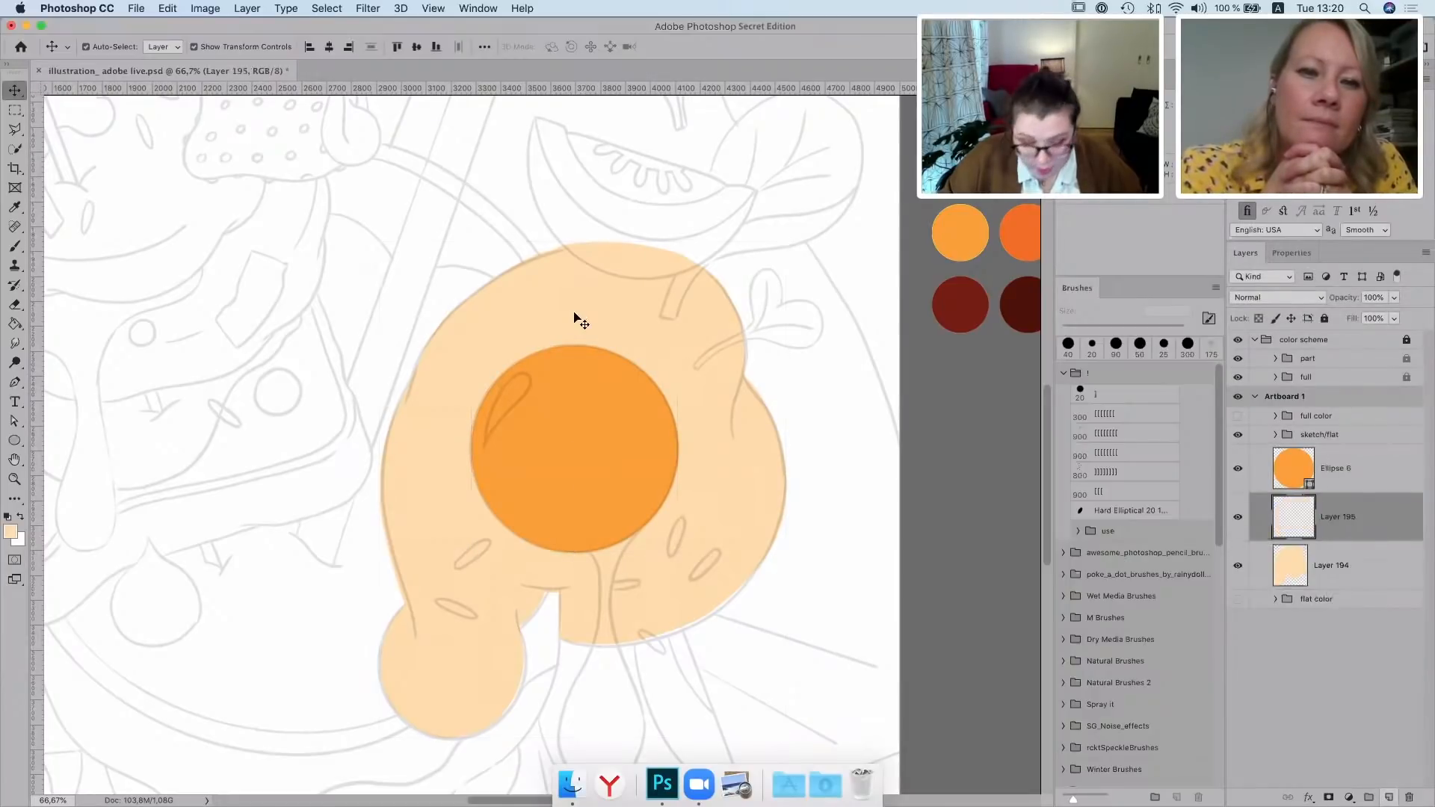
scroll(574, 314, down, 1)
key(i)
click(623, 430)
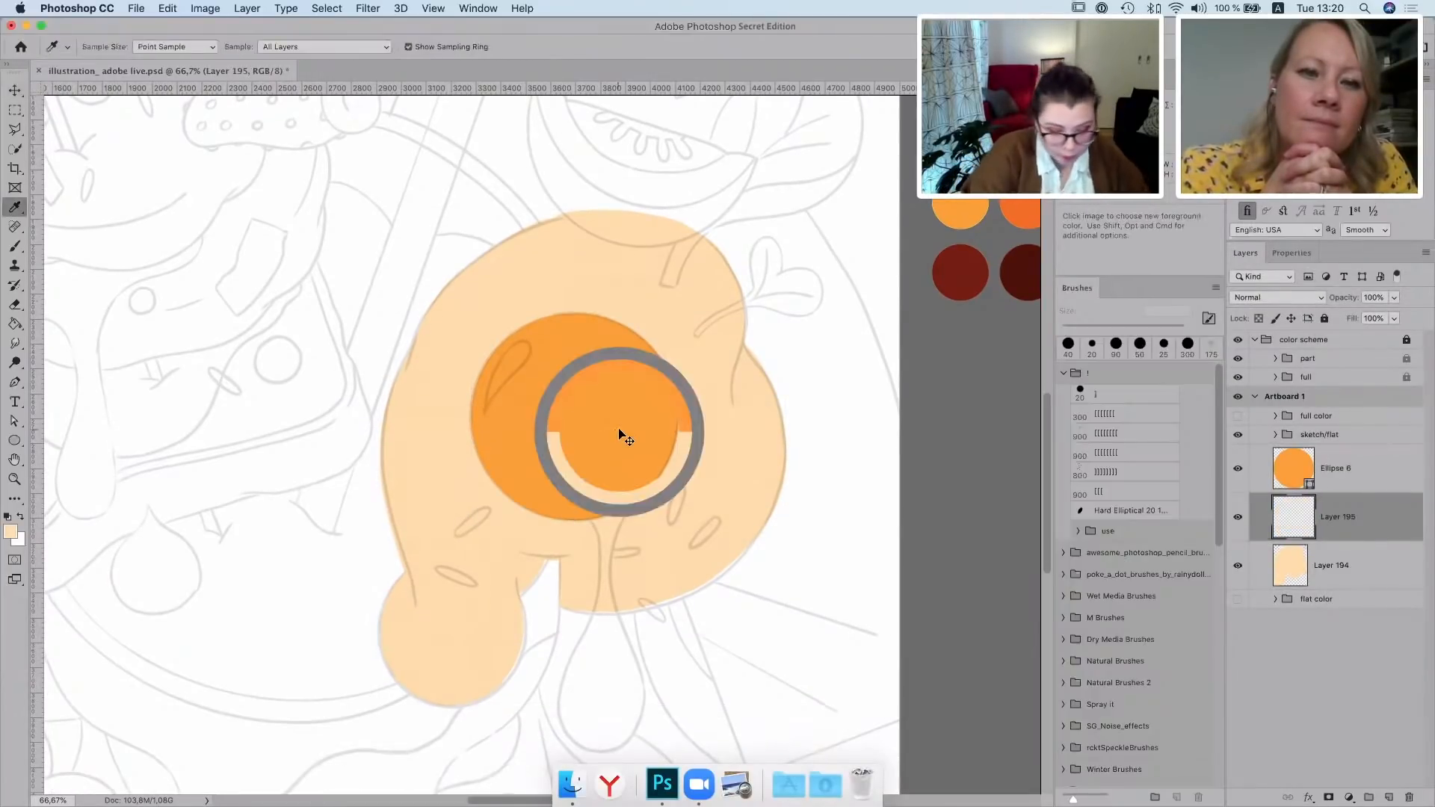
click(15, 245)
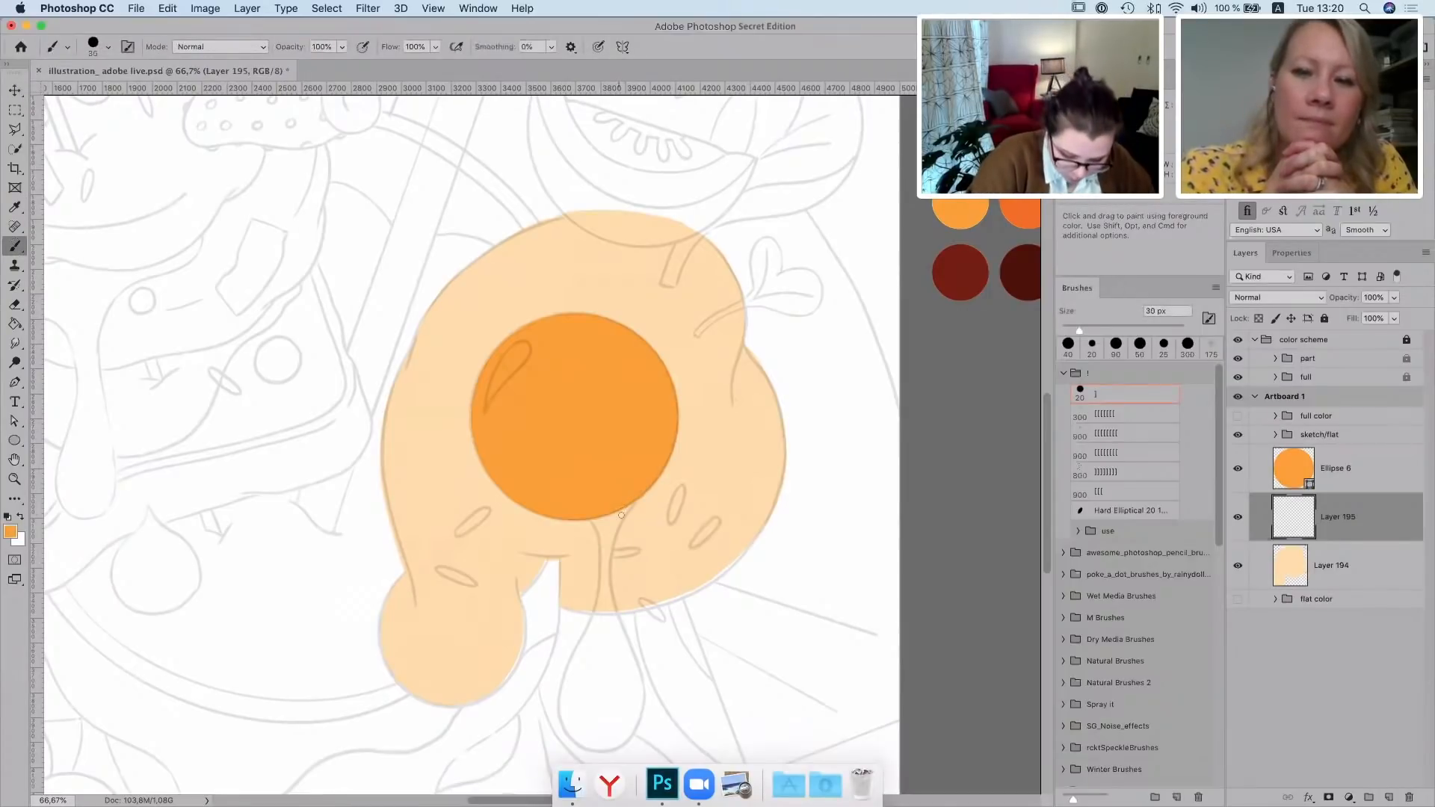
Paint the narrow neck of the yolk drip in orange with a 15 px brush
key(bracketleft)
key(bracketleft)
key(bracketleft)
key(bracketleft)
key(bracketleft)
drag(629, 505, 611, 616)
drag(603, 529, 610, 516)
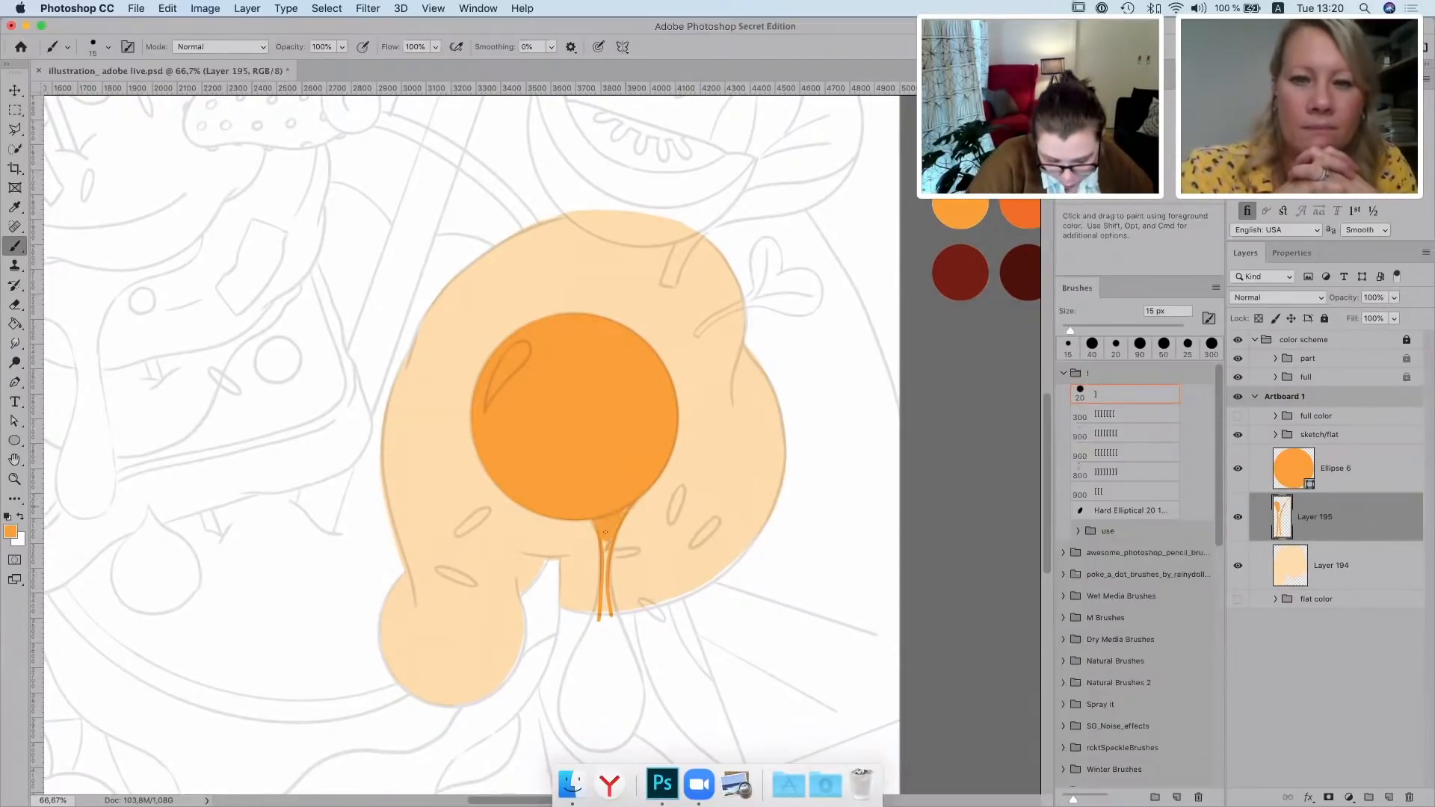
mouse_move(602, 607)
mouse_down()
mouse_move(605, 582)
mouse_move(602, 616)
mouse_up()
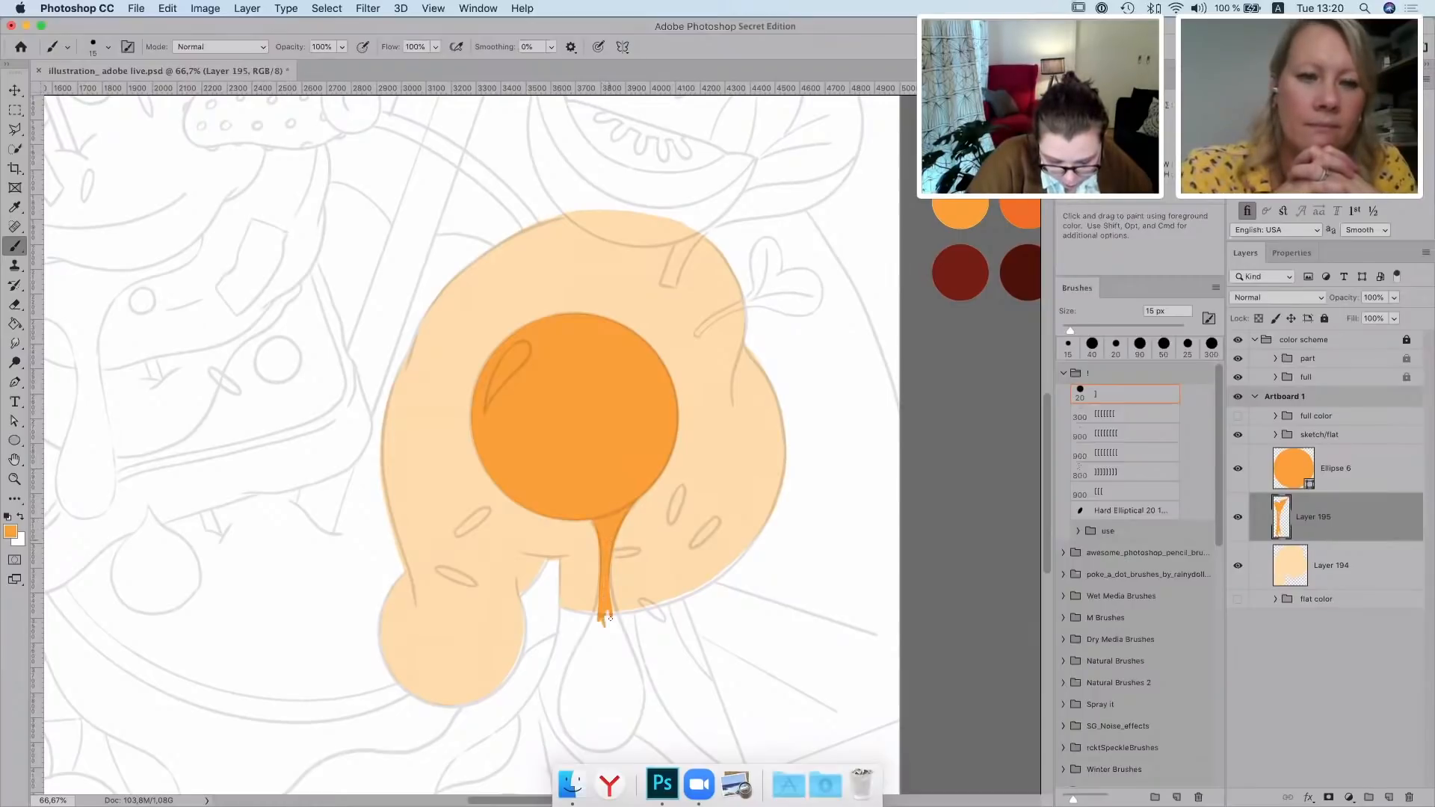
Outline and fill the hanging yolk drop in orange, enlarging the brush to 35 px
mouse_move(613, 567)
mouse_down()
mouse_move(625, 641)
mouse_move(597, 612)
mouse_move(561, 692)
mouse_up()
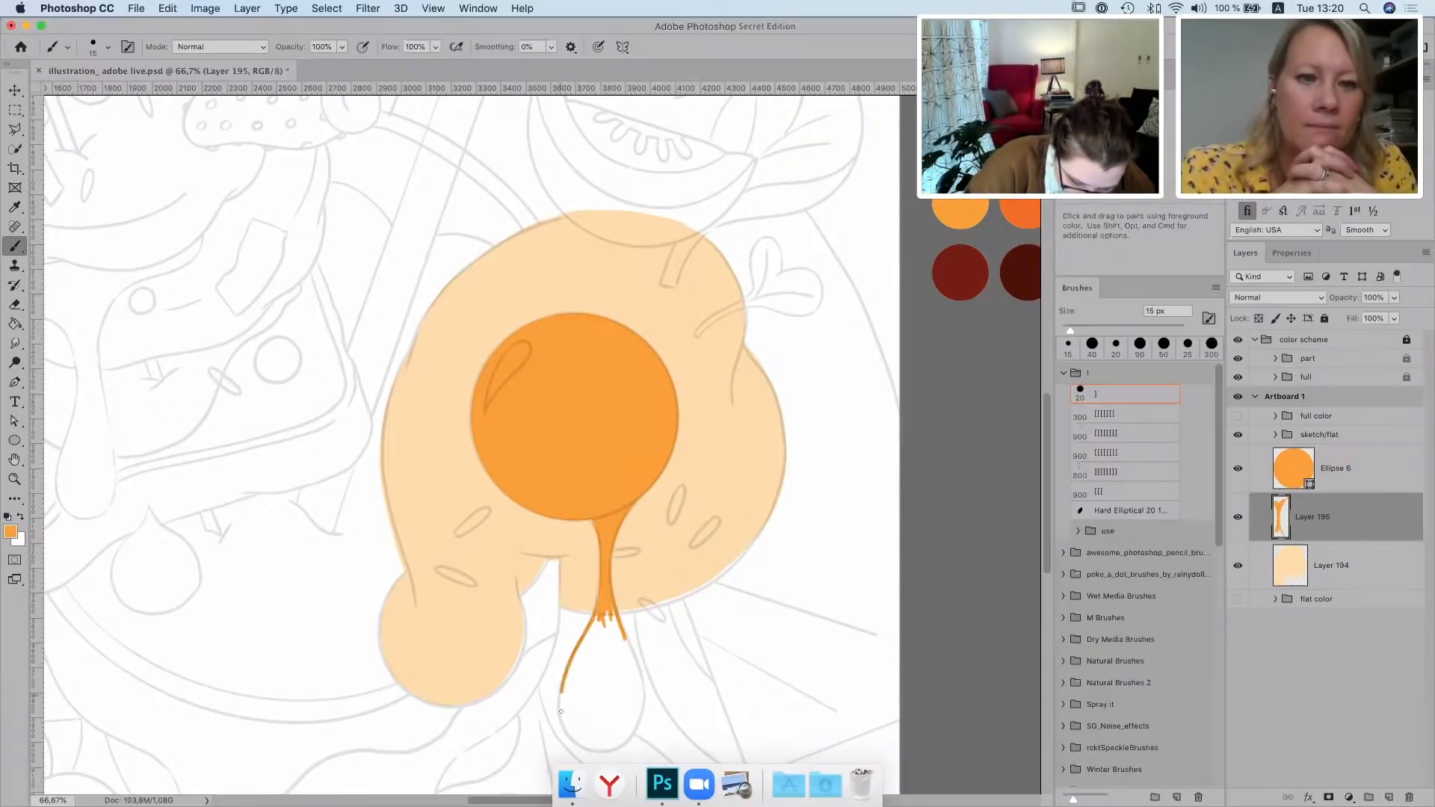
key(bracketright)
key(bracketright)
mouse_move(601, 618)
mouse_down()
mouse_move(570, 689)
mouse_move(589, 662)
mouse_move(605, 677)
mouse_move(605, 651)
mouse_move(612, 673)
mouse_move(608, 624)
mouse_move(631, 688)
mouse_move(607, 607)
mouse_move(637, 686)
mouse_move(608, 603)
mouse_move(619, 637)
mouse_move(588, 706)
mouse_move(572, 703)
mouse_move(579, 722)
mouse_move(567, 697)
mouse_move(592, 739)
mouse_move(565, 718)
mouse_move(588, 737)
mouse_move(608, 732)
mouse_move(602, 719)
mouse_move(590, 731)
mouse_move(603, 718)
mouse_move(570, 717)
mouse_move(595, 741)
mouse_move(622, 730)
mouse_move(634, 688)
mouse_move(619, 716)
mouse_move(575, 717)
mouse_up()
key(bracketright)
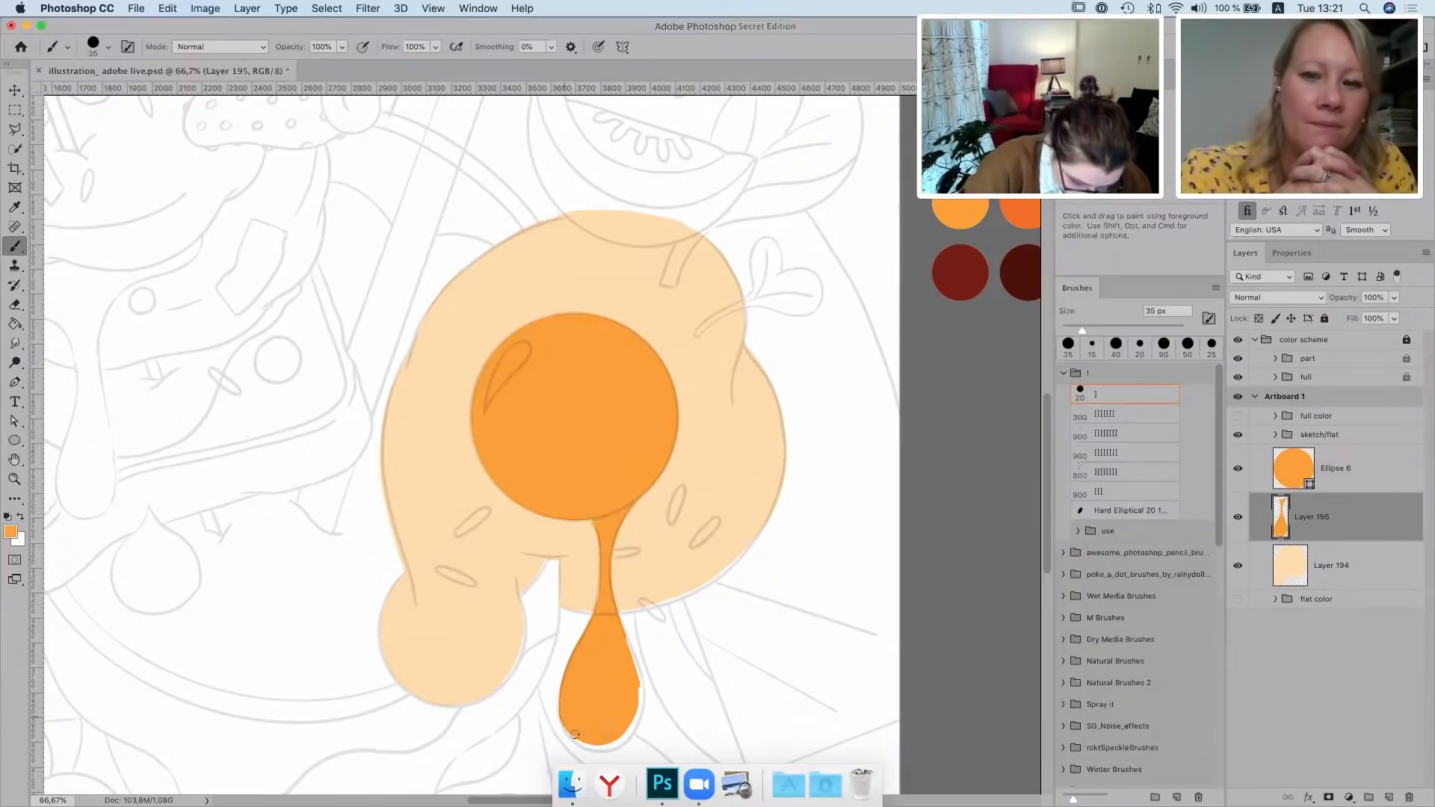
mouse_move(607, 744)
mouse_down()
mouse_move(627, 728)
mouse_move(640, 671)
mouse_up()
Refine the edges of the yolk drip's neck and drop in orange with a 9 px brush
key([)
key([)
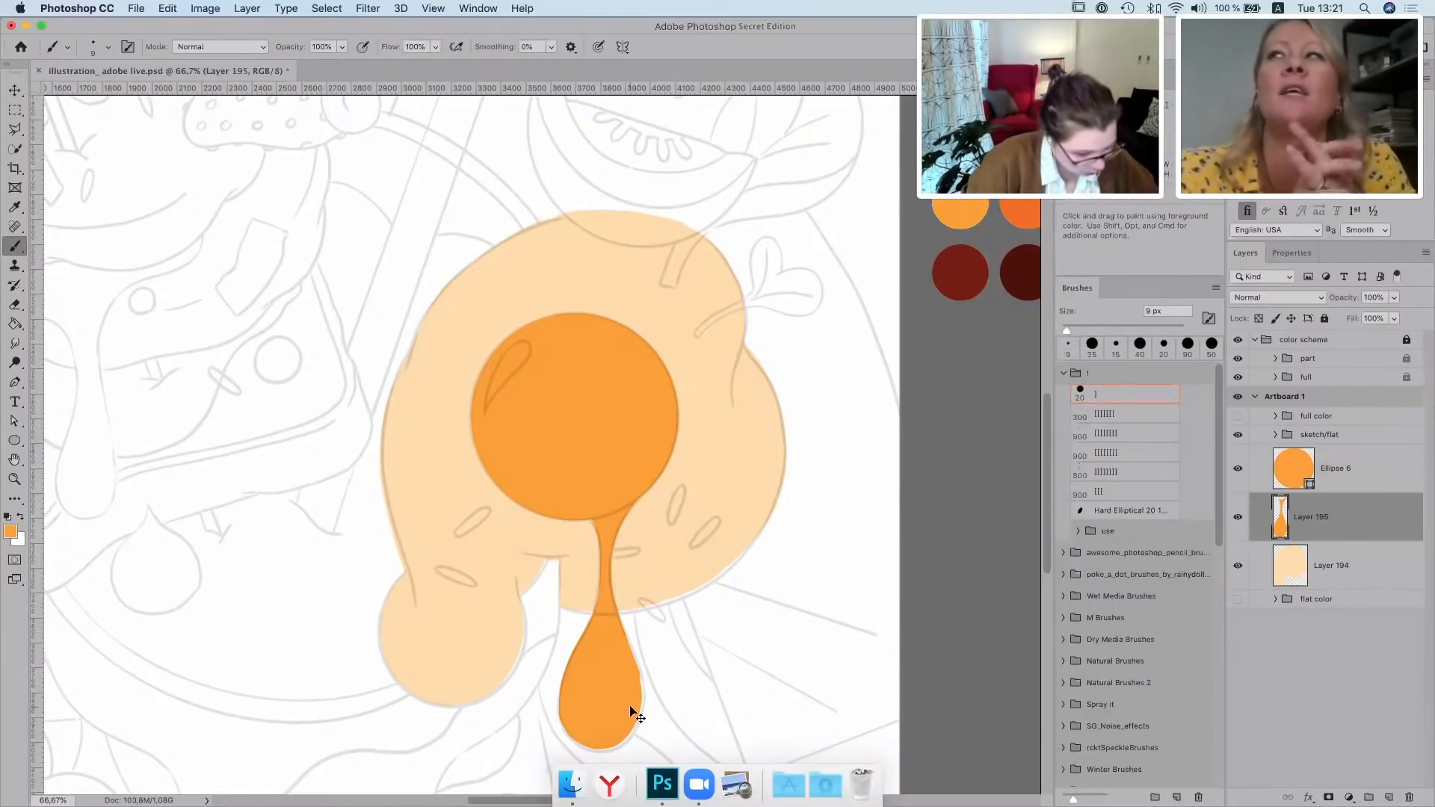
key(super+plus)
key(super+plus)
key(super+plus)
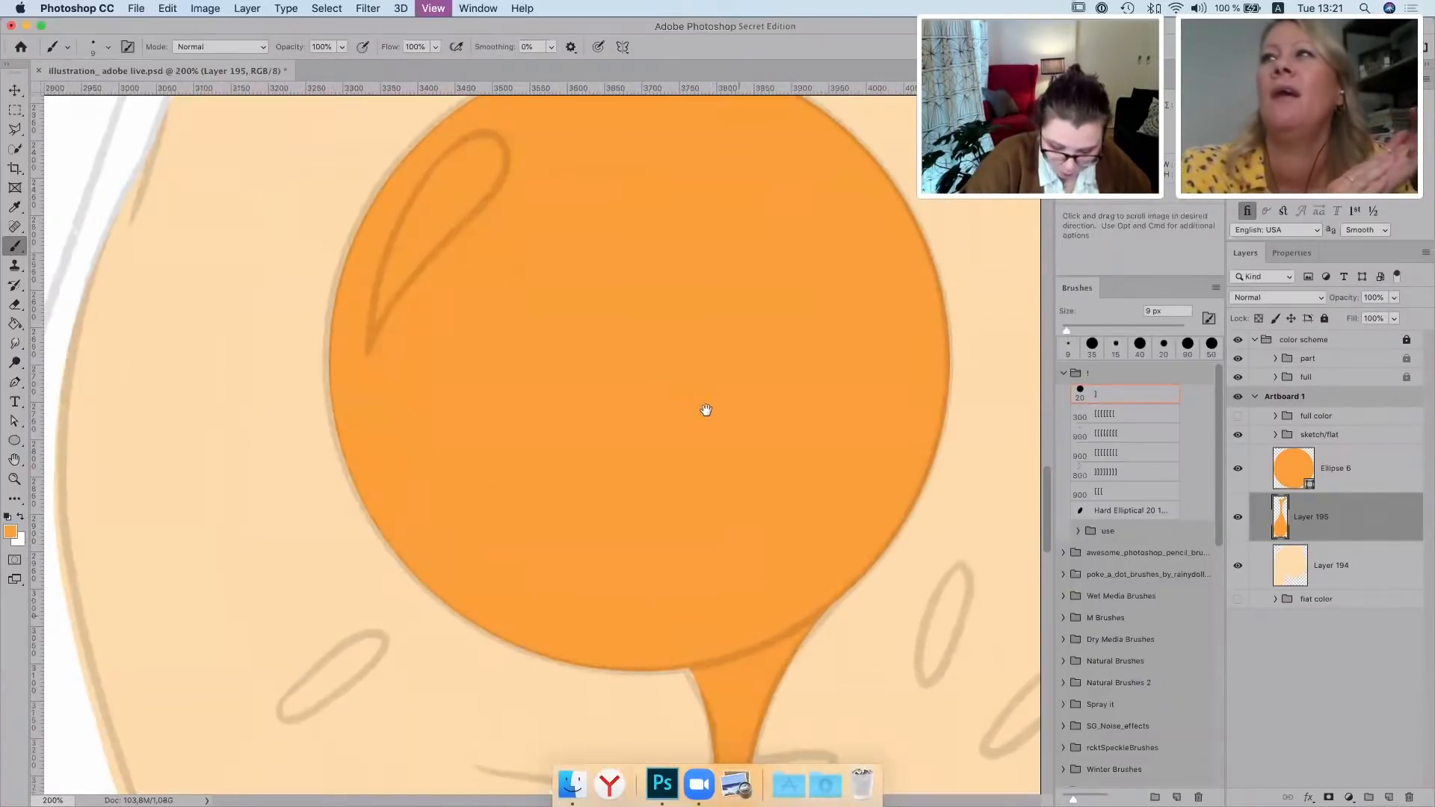
mouse_move(703, 515)
mouse_down()
mouse_move(694, 384)
mouse_move(660, 234)
mouse_up()
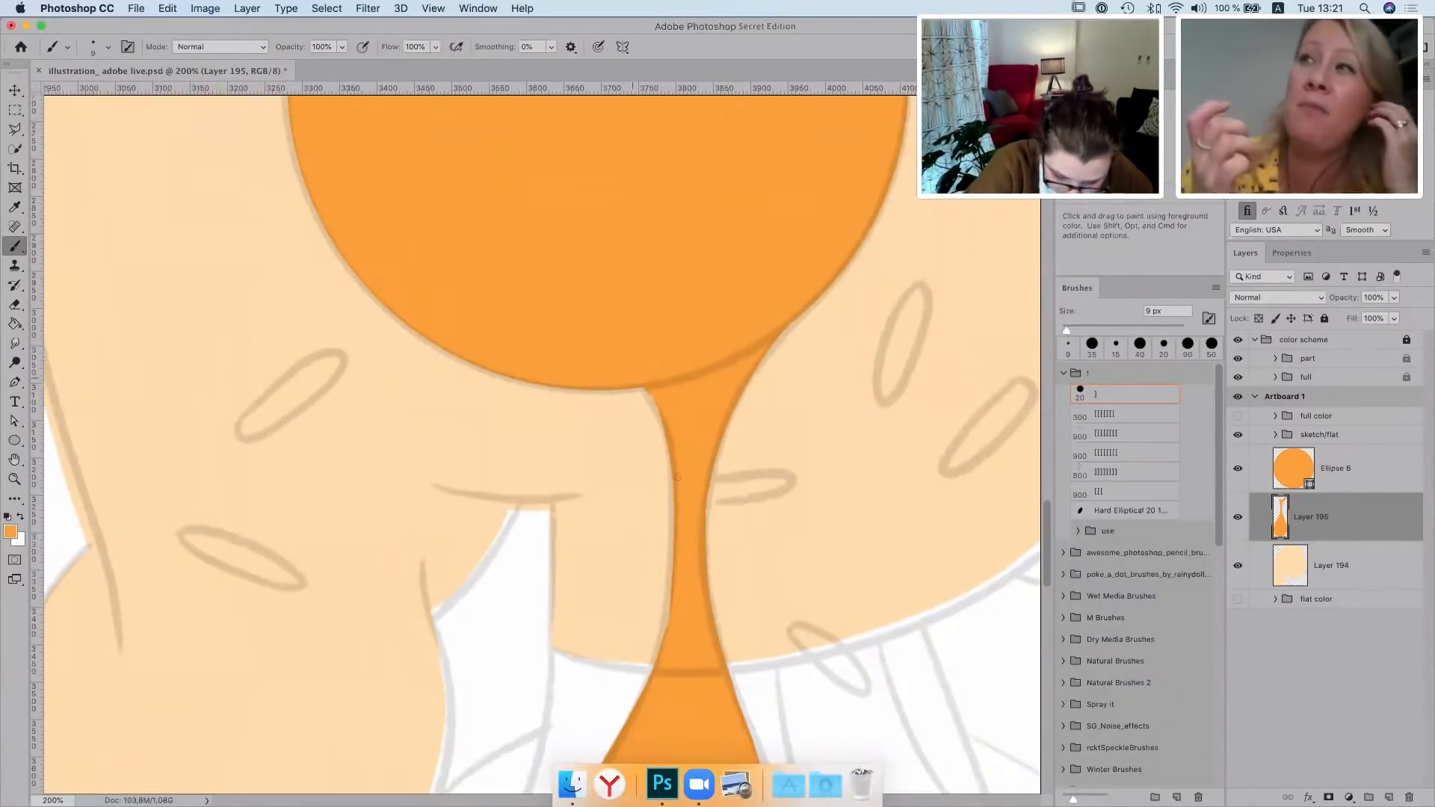
drag(638, 388, 659, 411)
drag(687, 552, 689, 166)
mouse_move(555, 571)
mouse_down()
mouse_move(551, 505)
mouse_move(559, 590)
mouse_up()
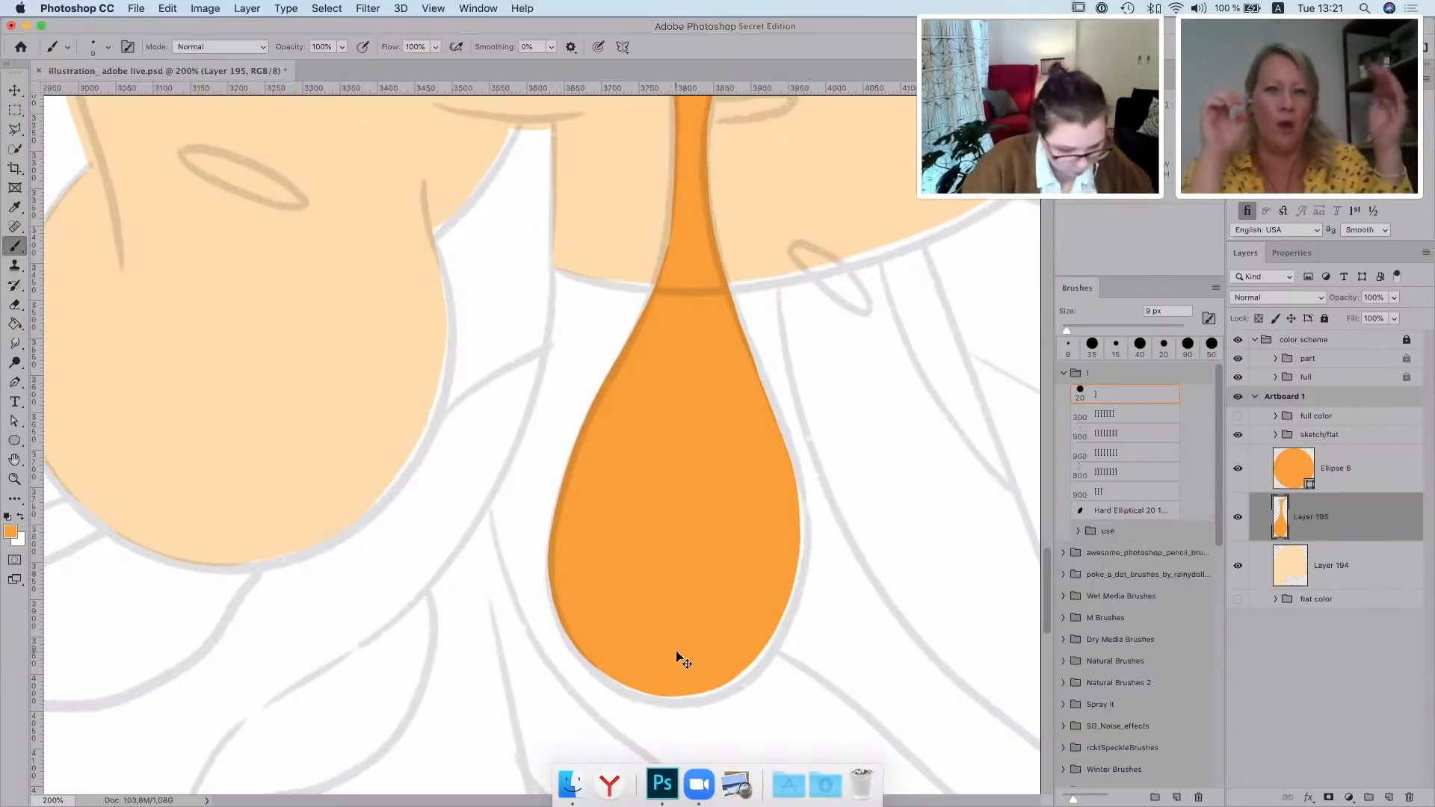
Add a new layer beneath the peach egg layer
key(super+minus)
key(super+minus)
drag(889, 594, 945, 657)
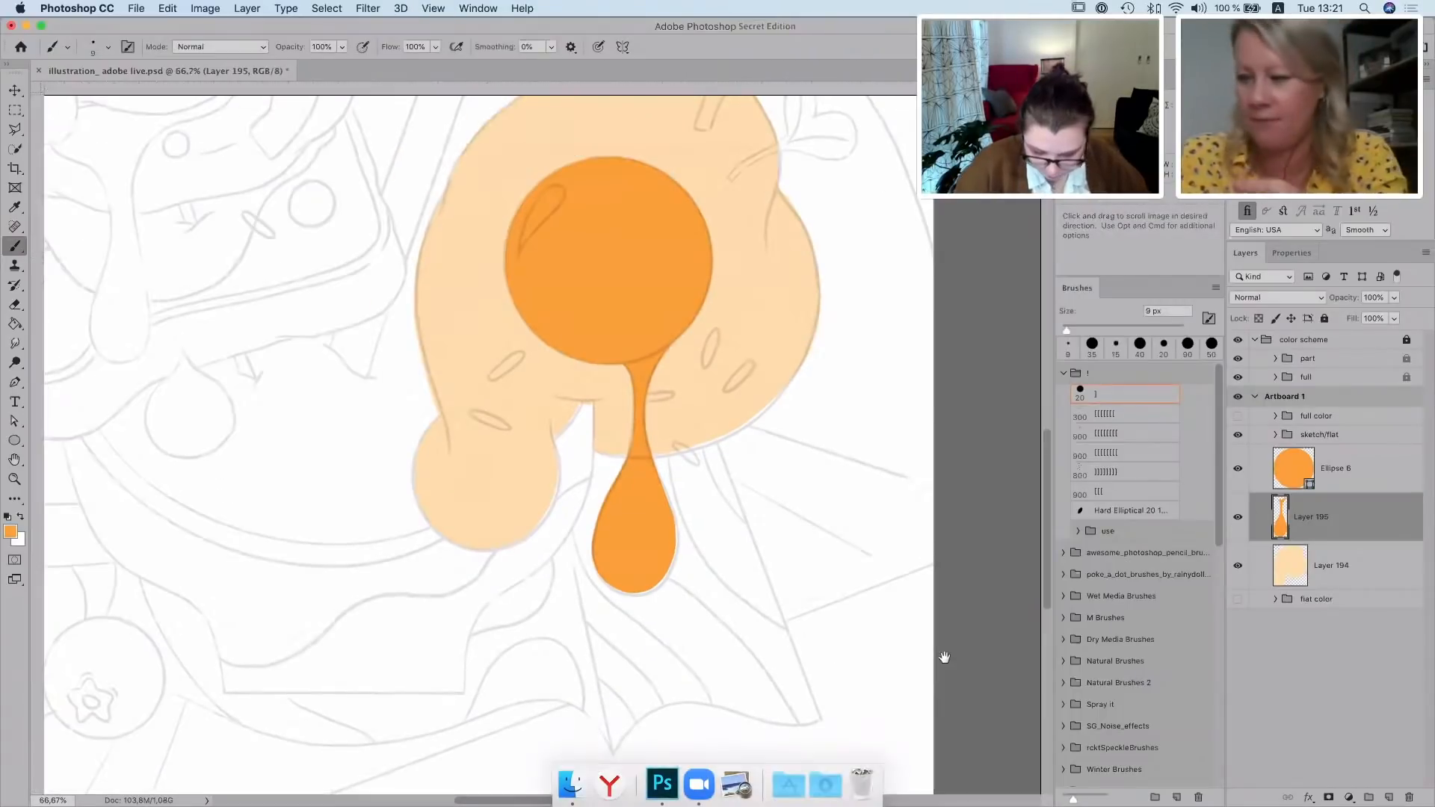
drag(1024, 409, 1337, 580)
click(1387, 798)
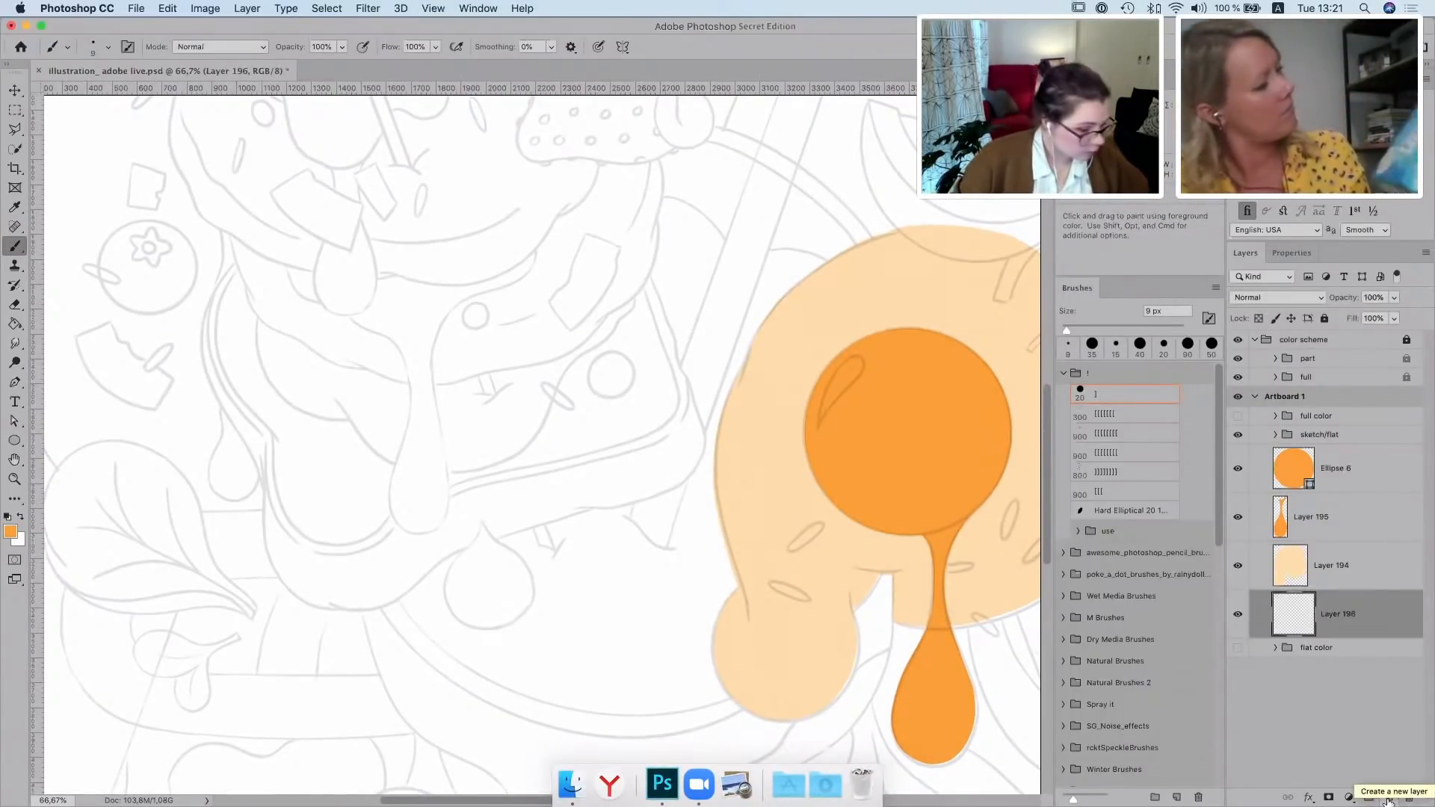
Draw a circle about 2182 px in diameter behind the egg in the palette's lighter dark red
key(super+minus)
key(super+minus)
key(u)
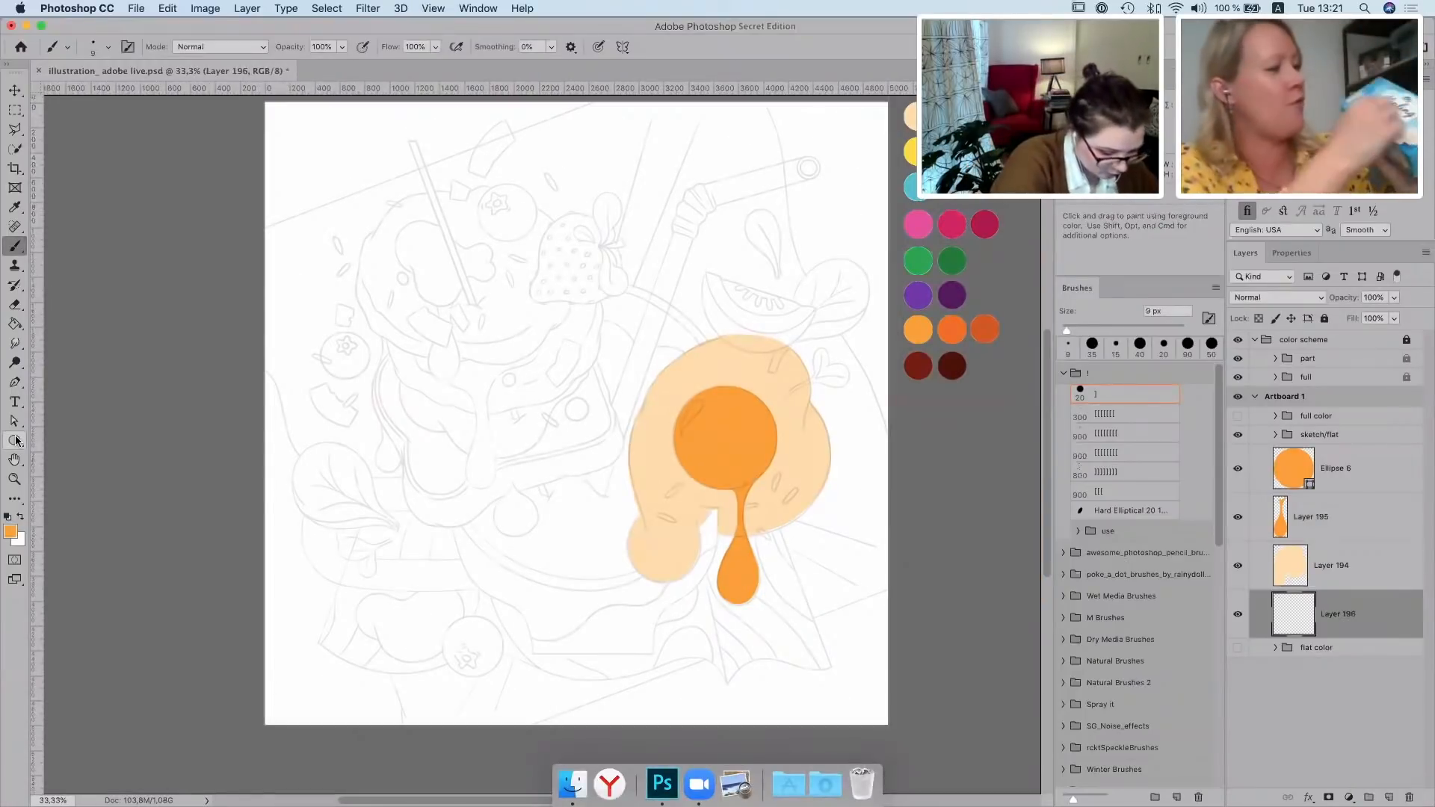
click(919, 366)
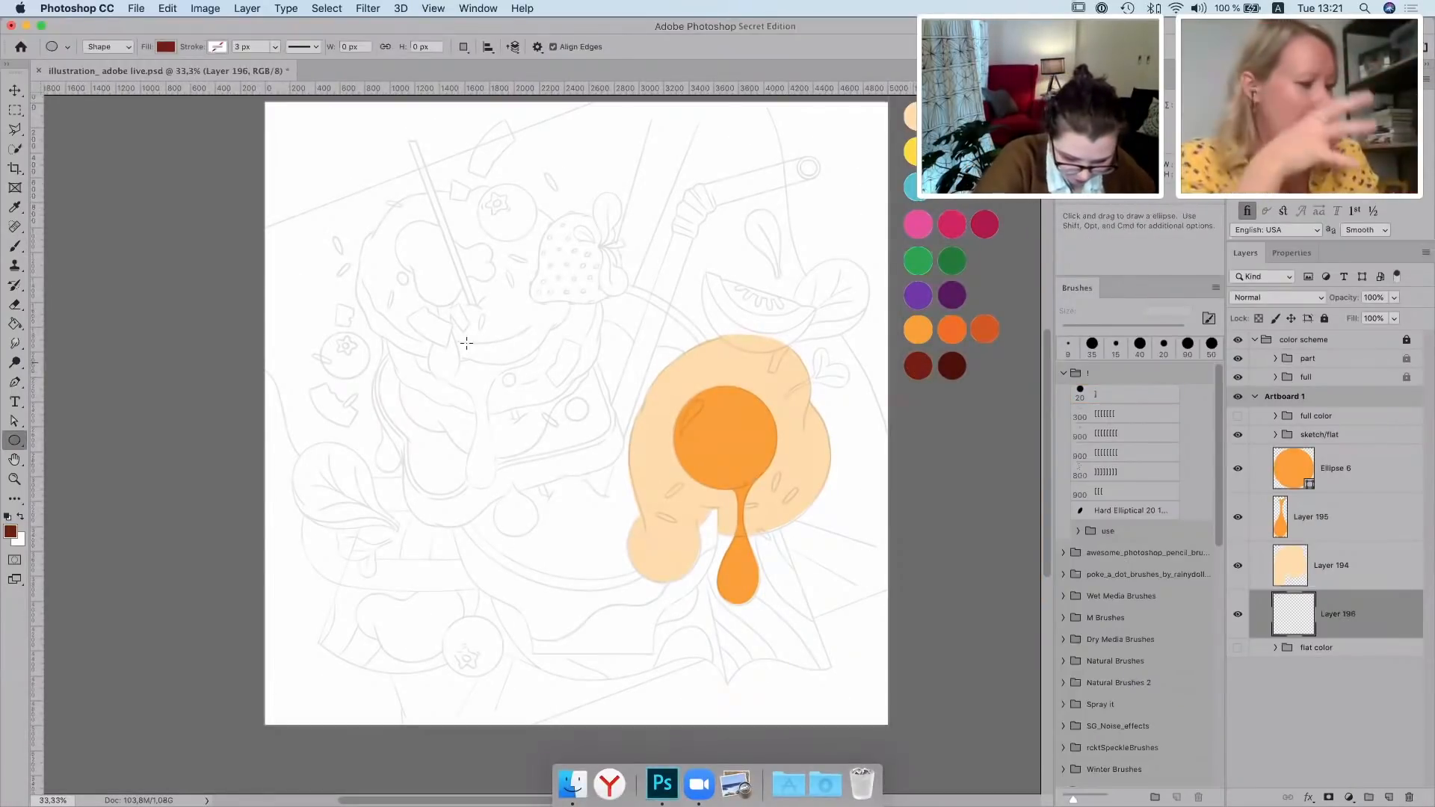
drag(450, 340, 723, 646)
Reposition the dark red circle behind the egg, scale it to about 2352 px in diameter, and nudge it slightly upward
key(v)
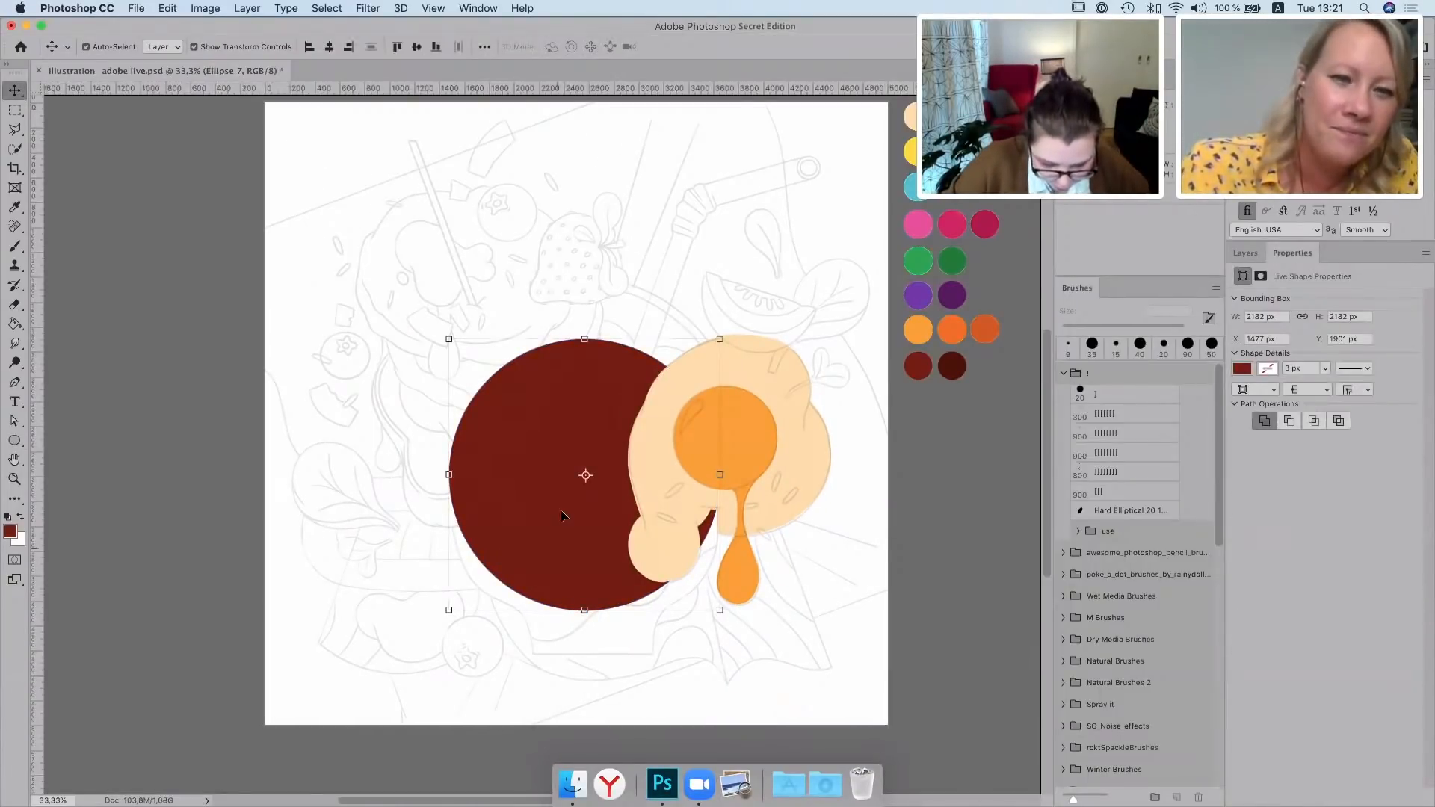
drag(566, 516, 561, 508)
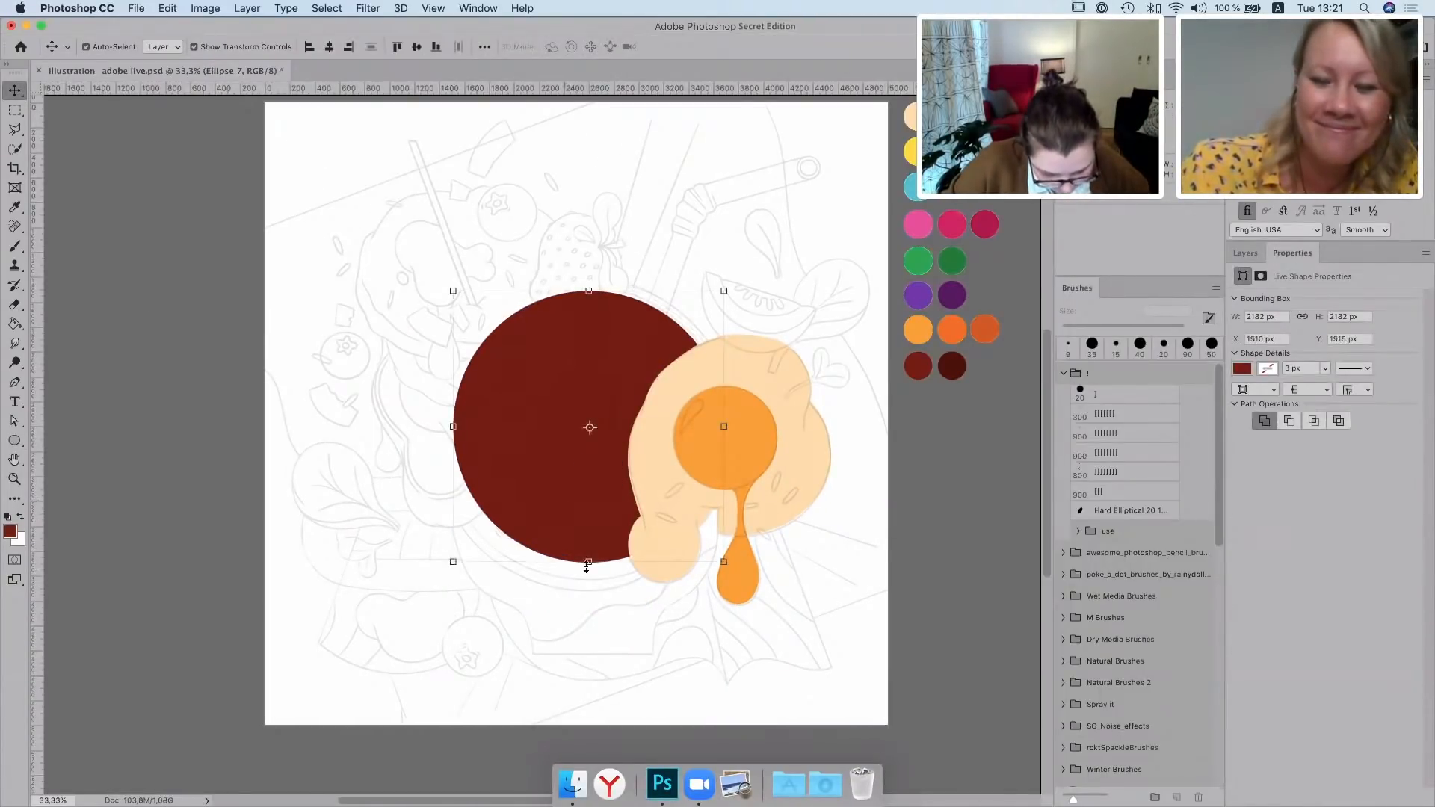
key(ctrl+t)
drag(589, 561, 587, 575)
mouse_move(452, 574)
mouse_down()
mouse_move(442, 560)
mouse_move(430, 582)
mouse_up()
drag(731, 583, 738, 590)
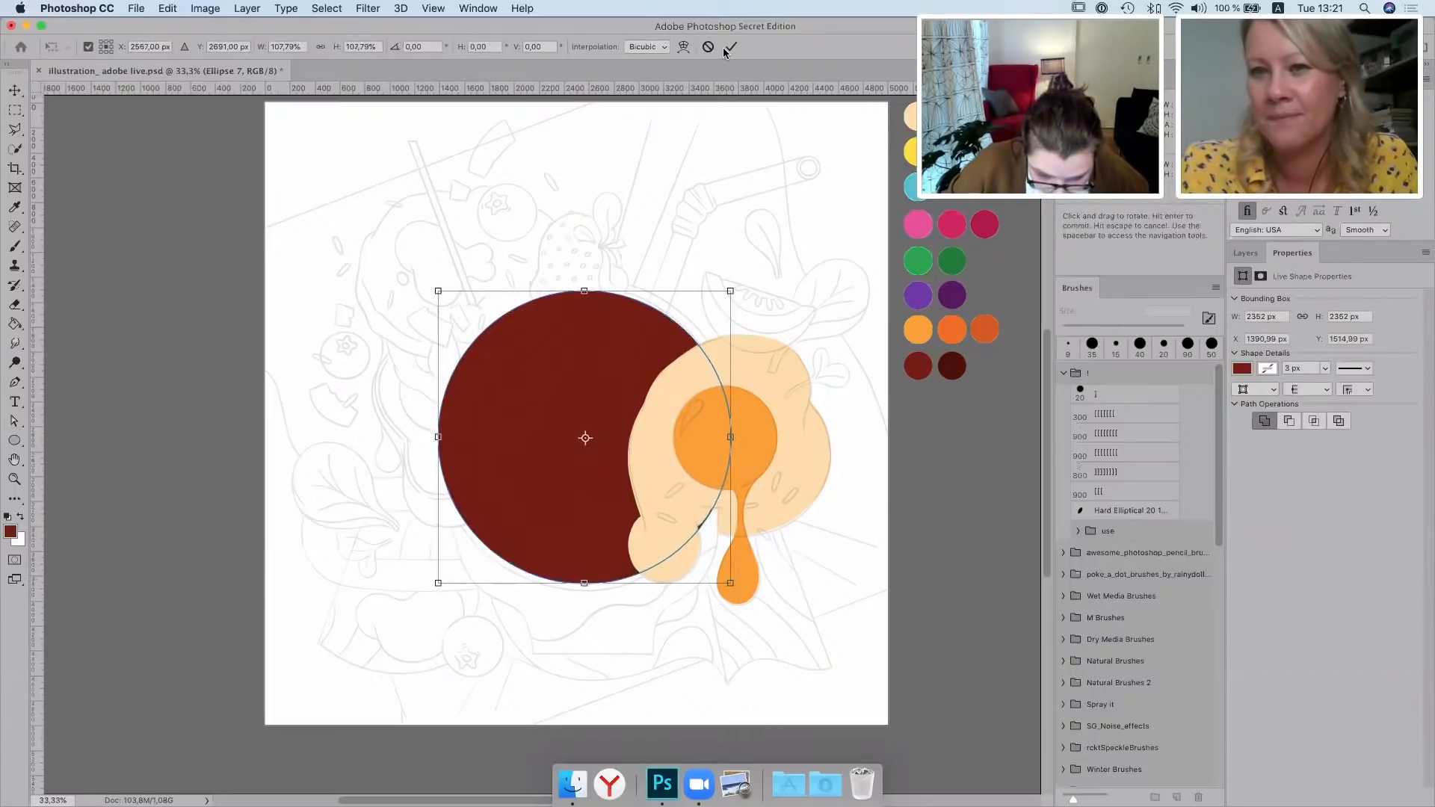
key(shift+Up)
key(shift+Up)
click(945, 488)
click(647, 339)
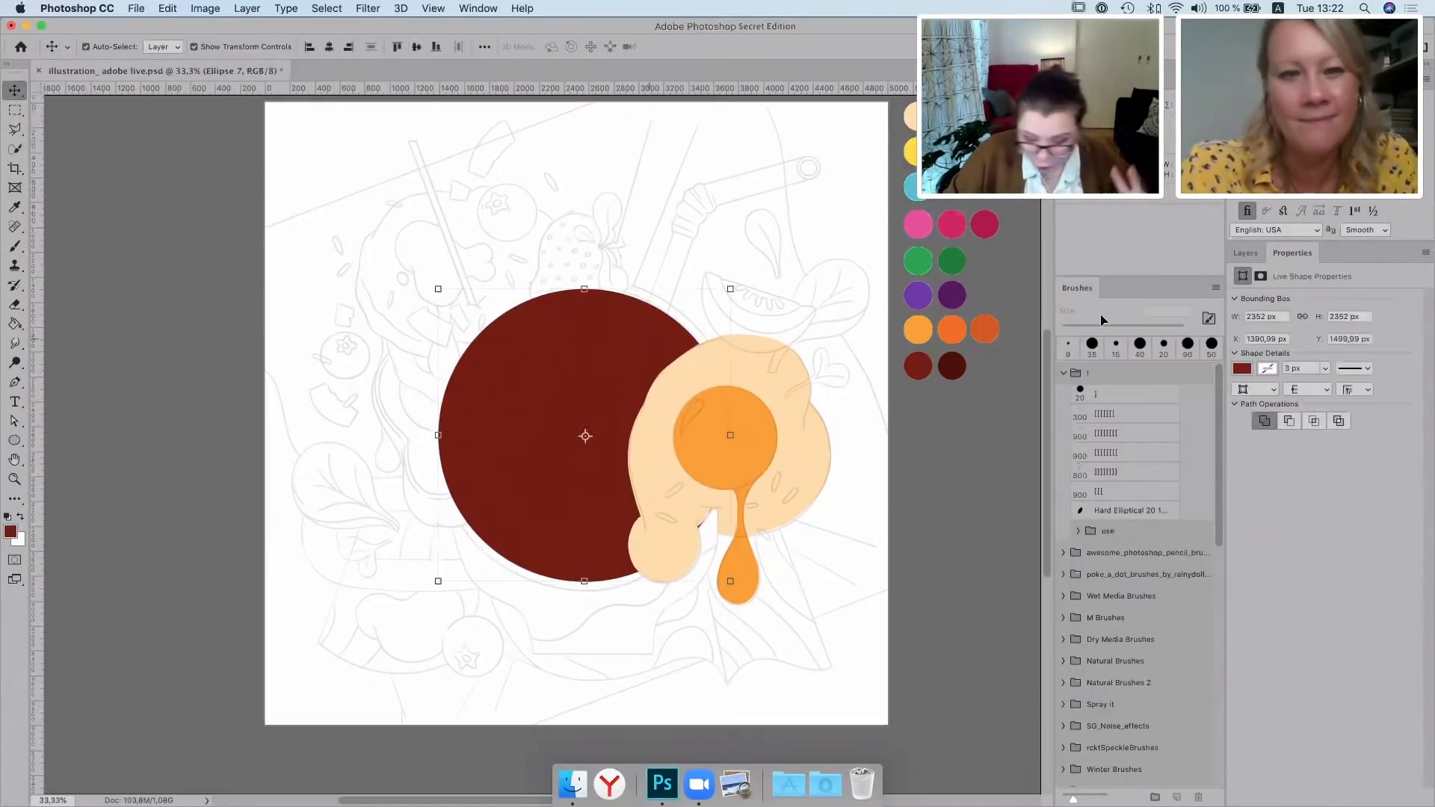
Duplicate the dark red circle, enlarge the copy about its centre to roughly 108.6%, and place it beneath the original
click(1240, 253)
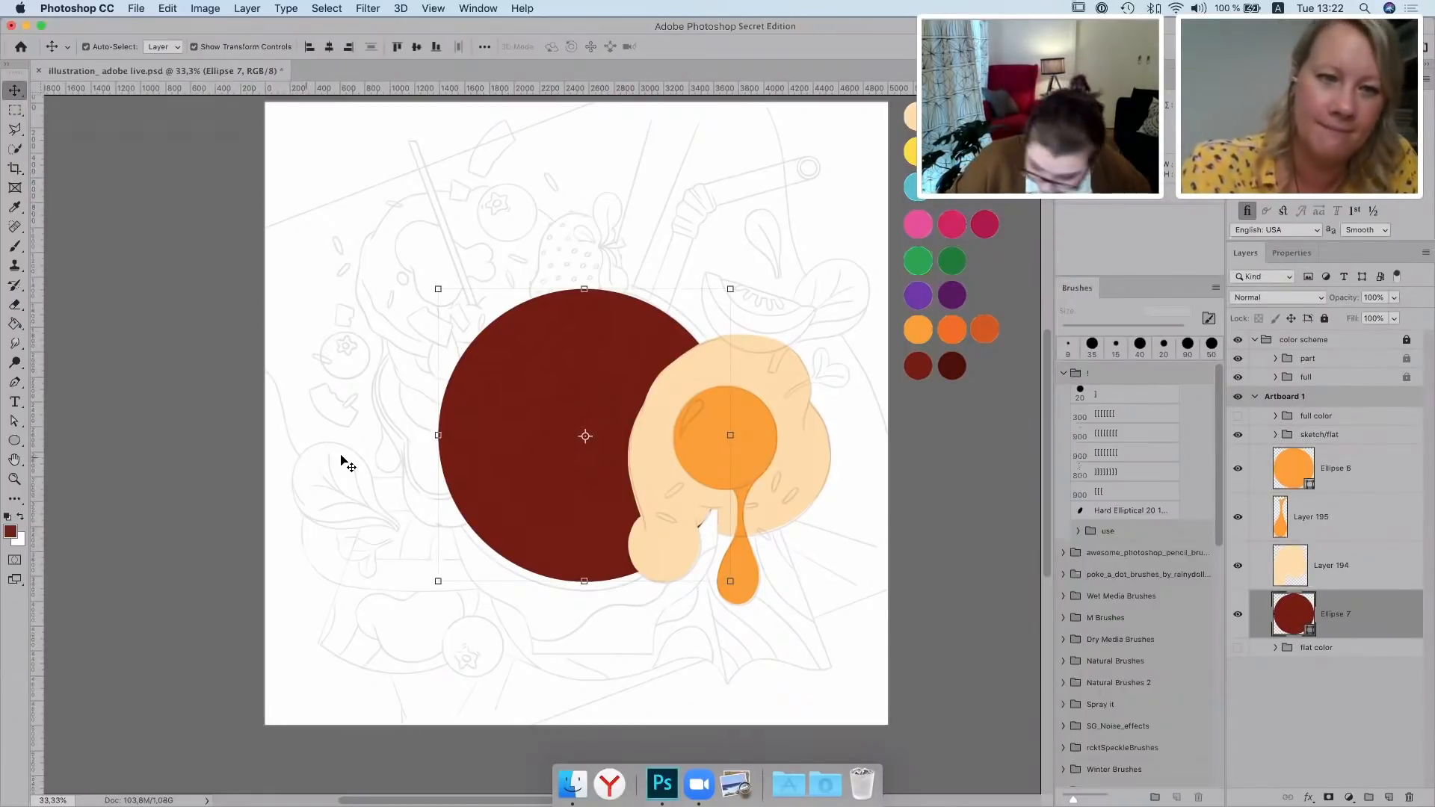
drag(1398, 630, 1387, 798)
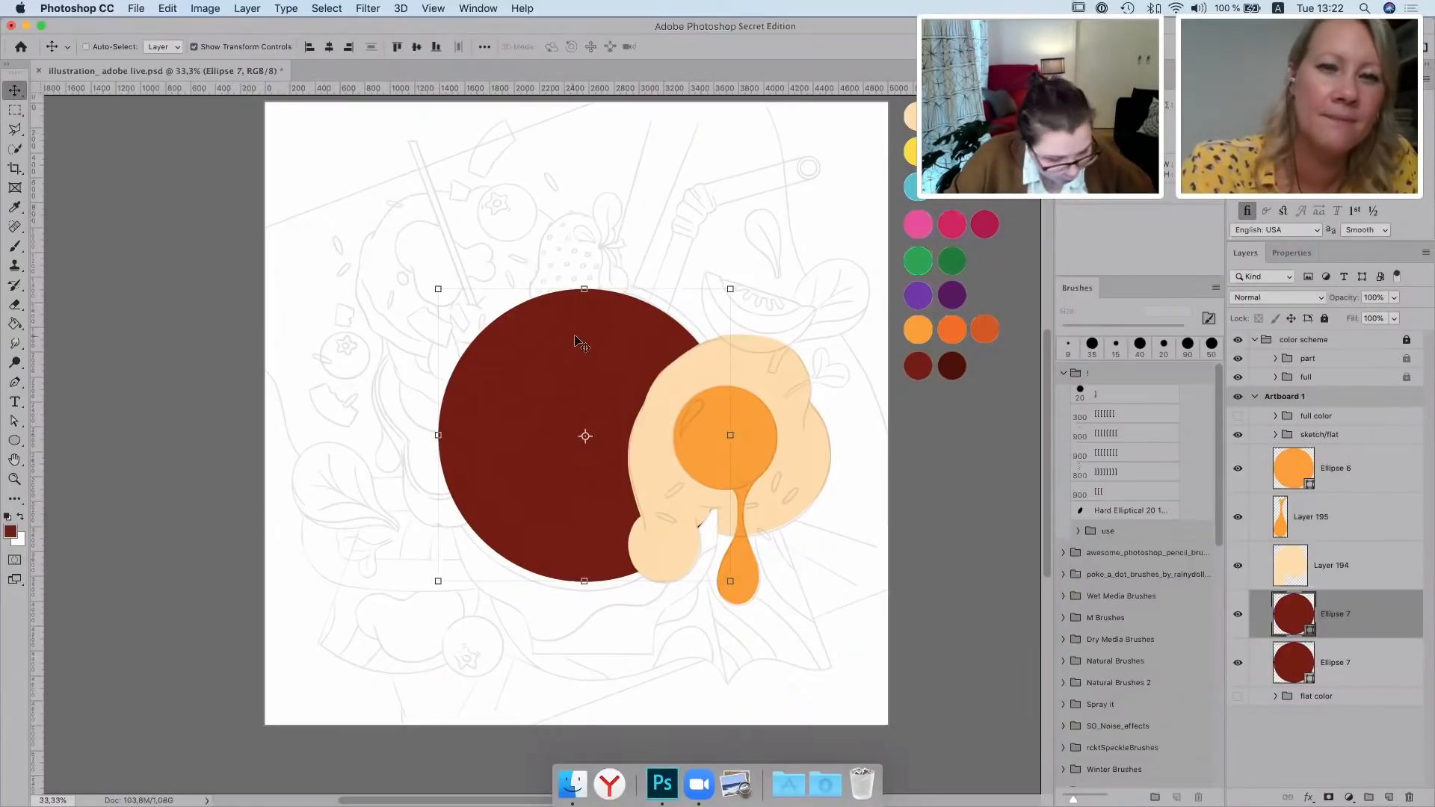
key(super+minus)
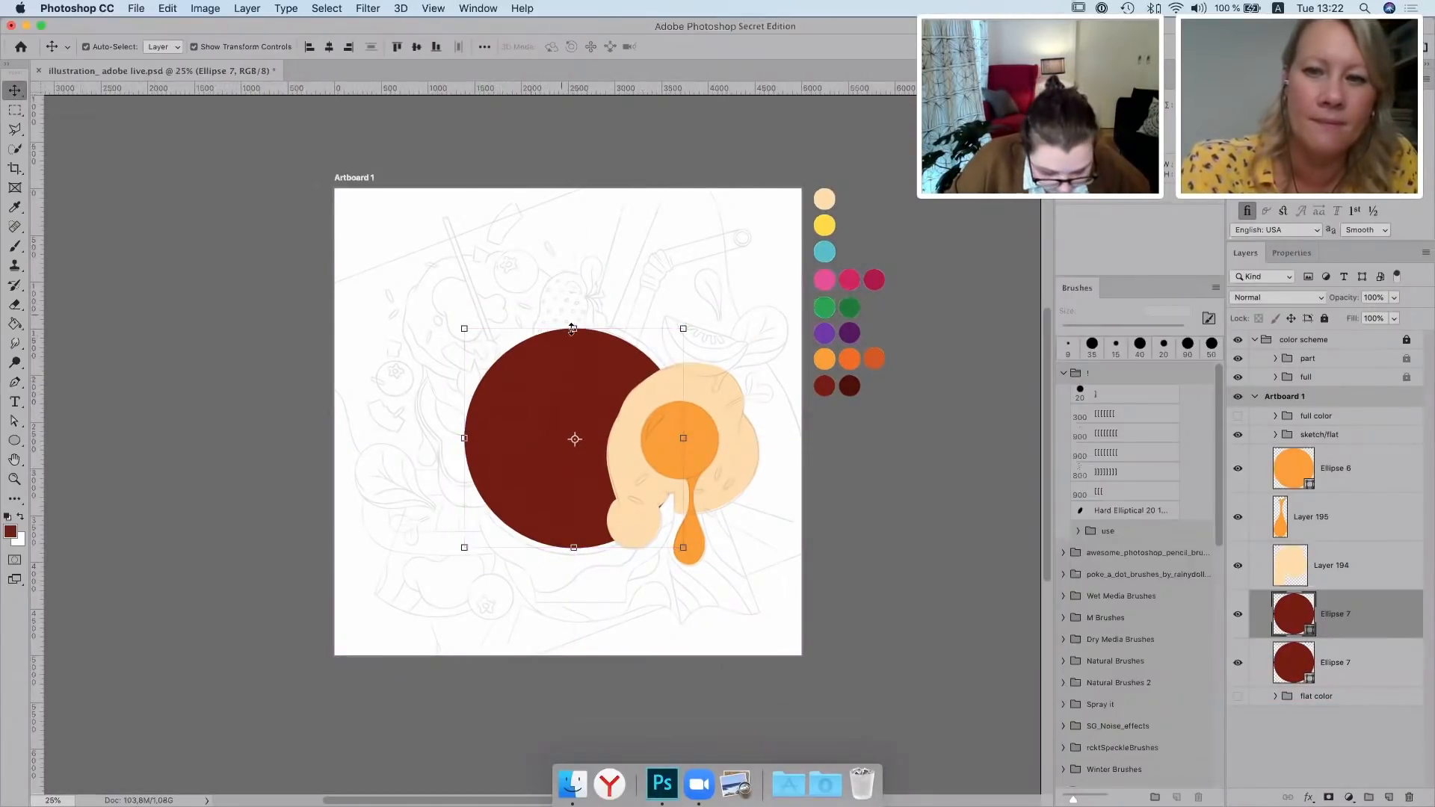
drag(570, 329, 574, 319)
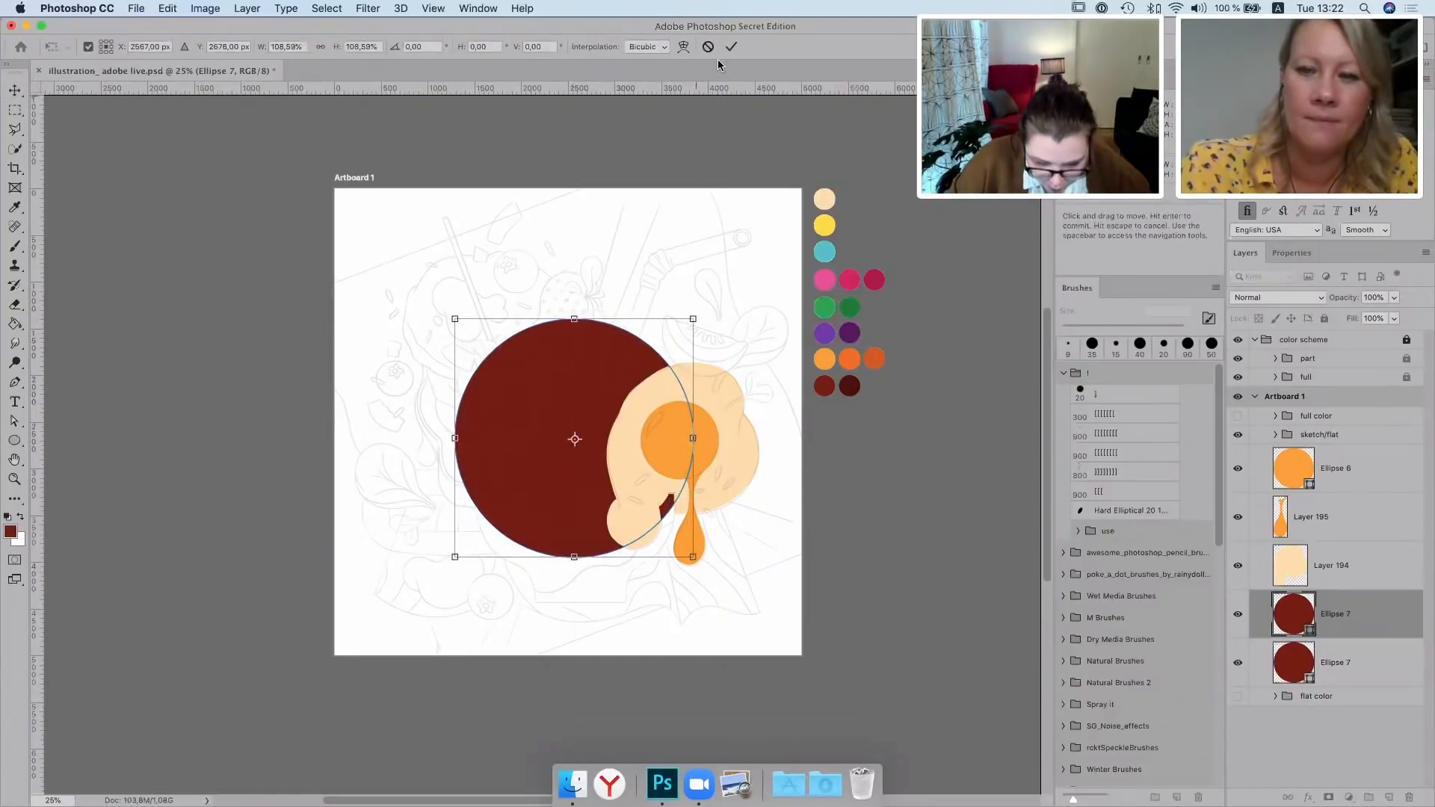
key(Return)
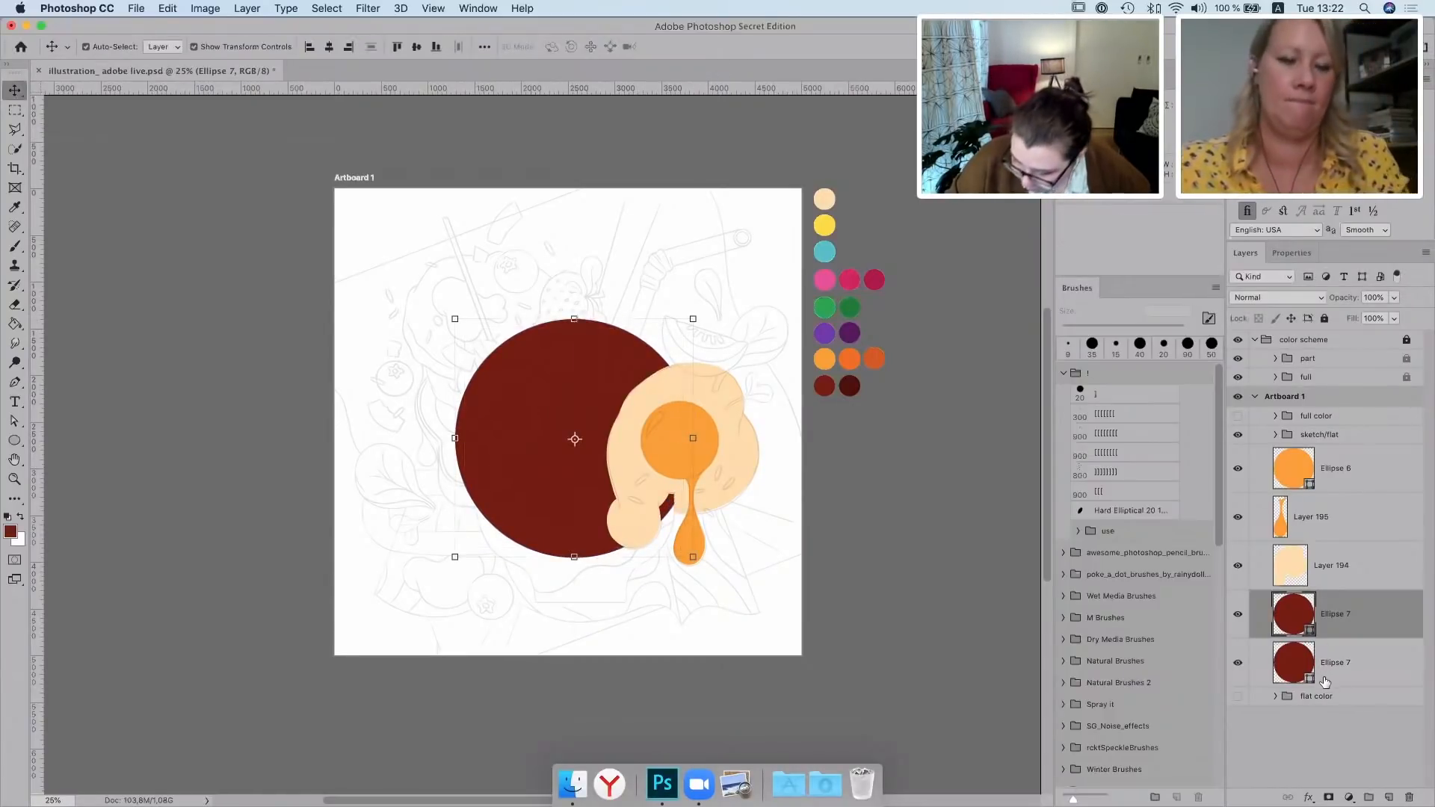
drag(1356, 636, 1309, 682)
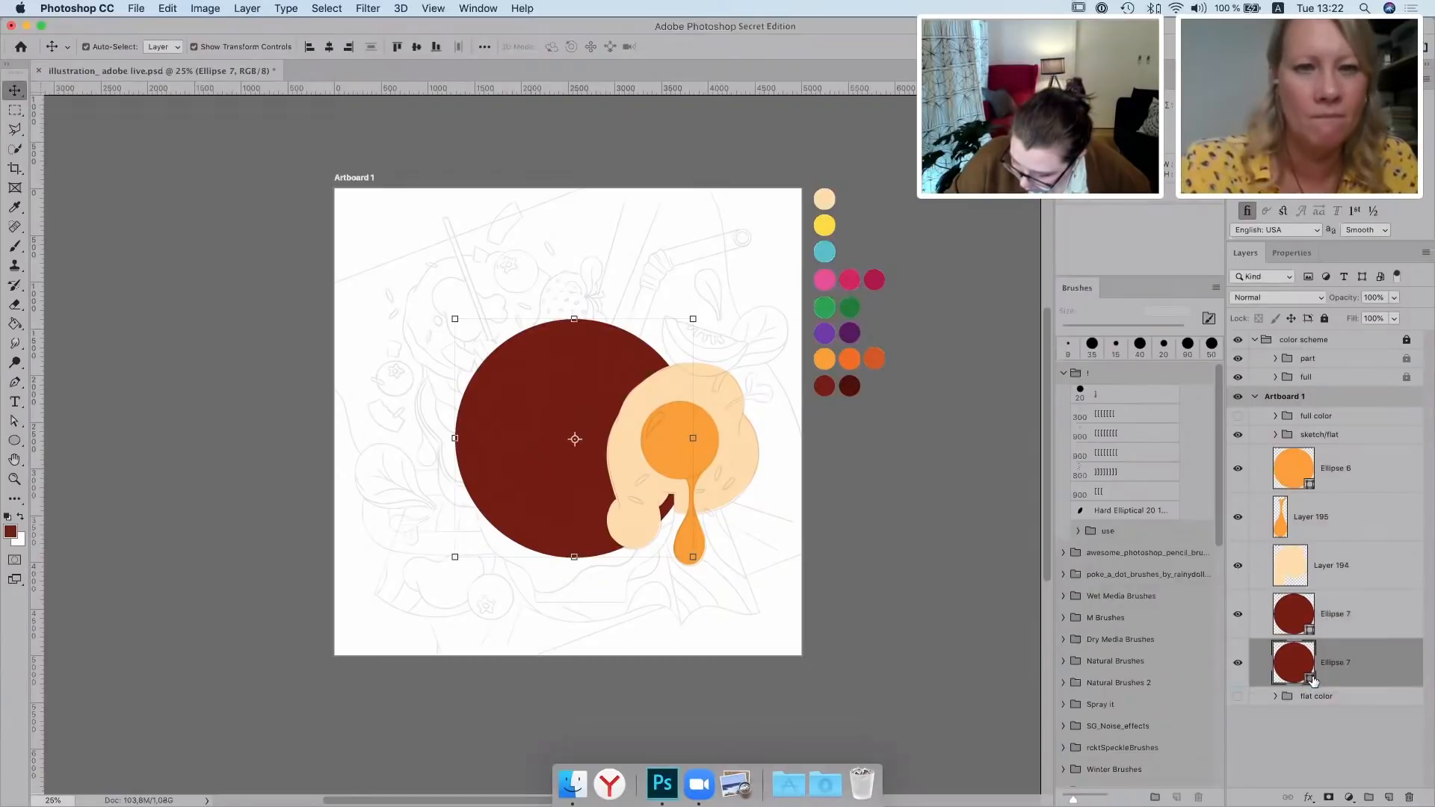
Fill the larger rear circle with the palette's pink e94c9a and align it with the dark red circle
double_click(1302, 679)
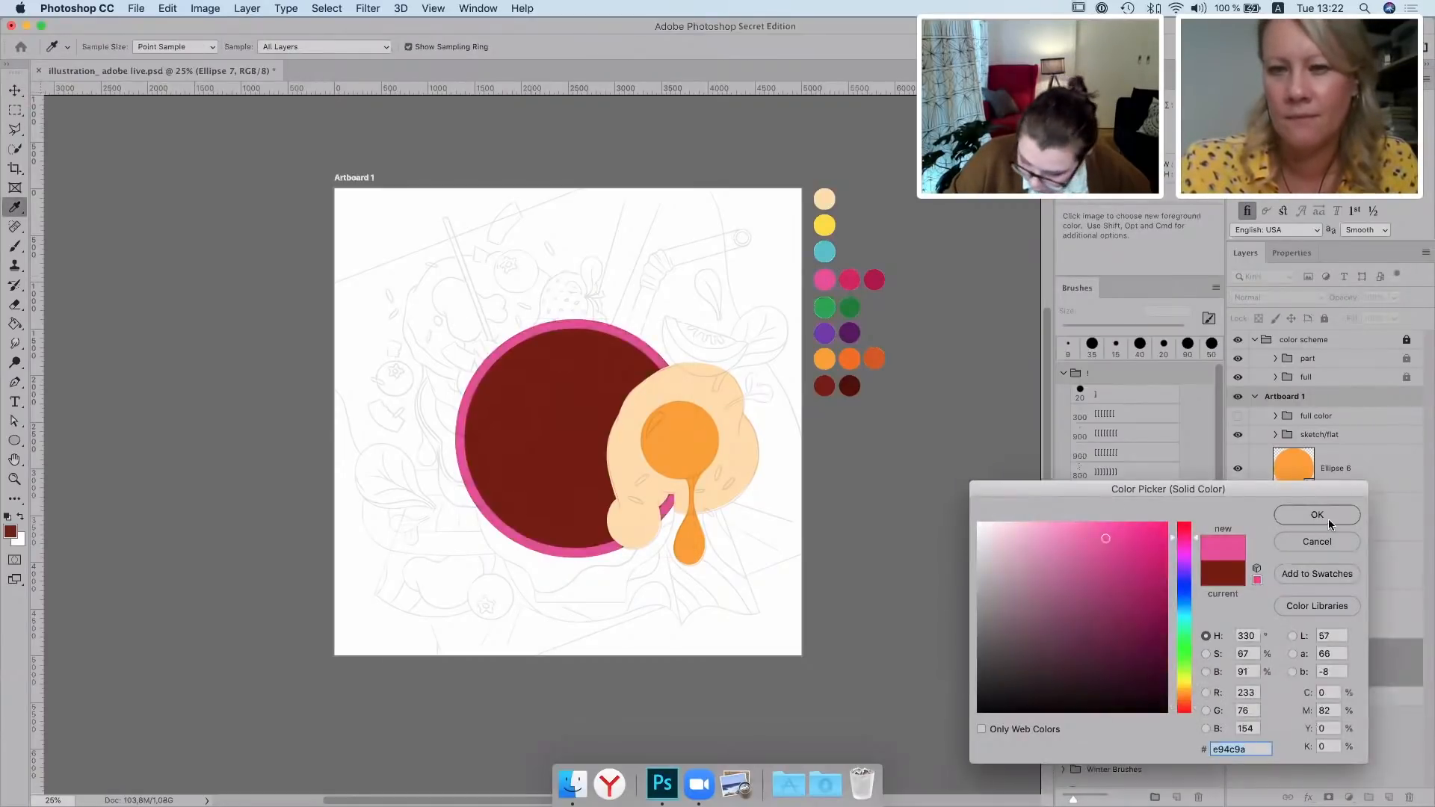
click(1329, 516)
shift+click(1364, 619)
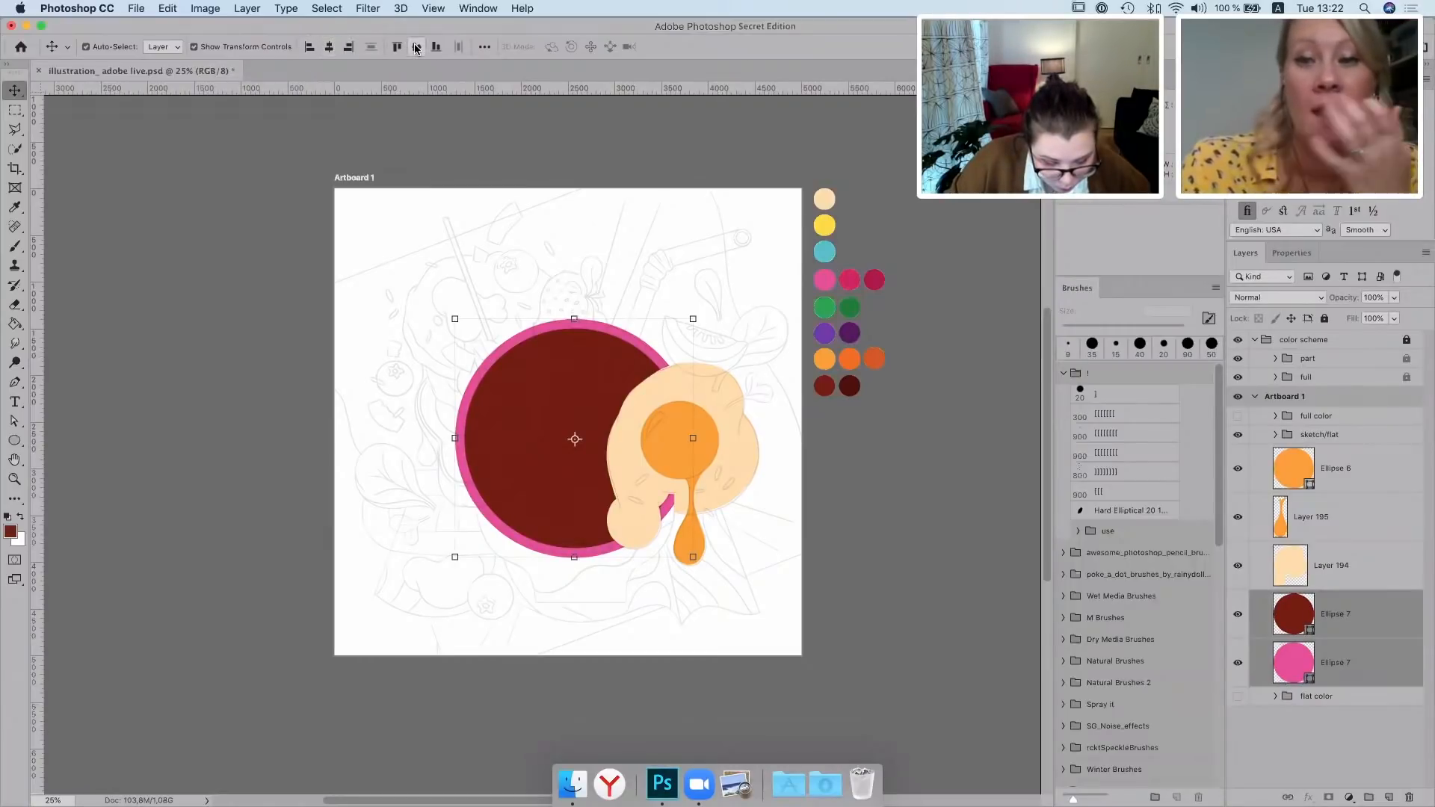
Lighten the larger rear circle's fill to pale pink ffa3d1
click(598, 559)
click(598, 557)
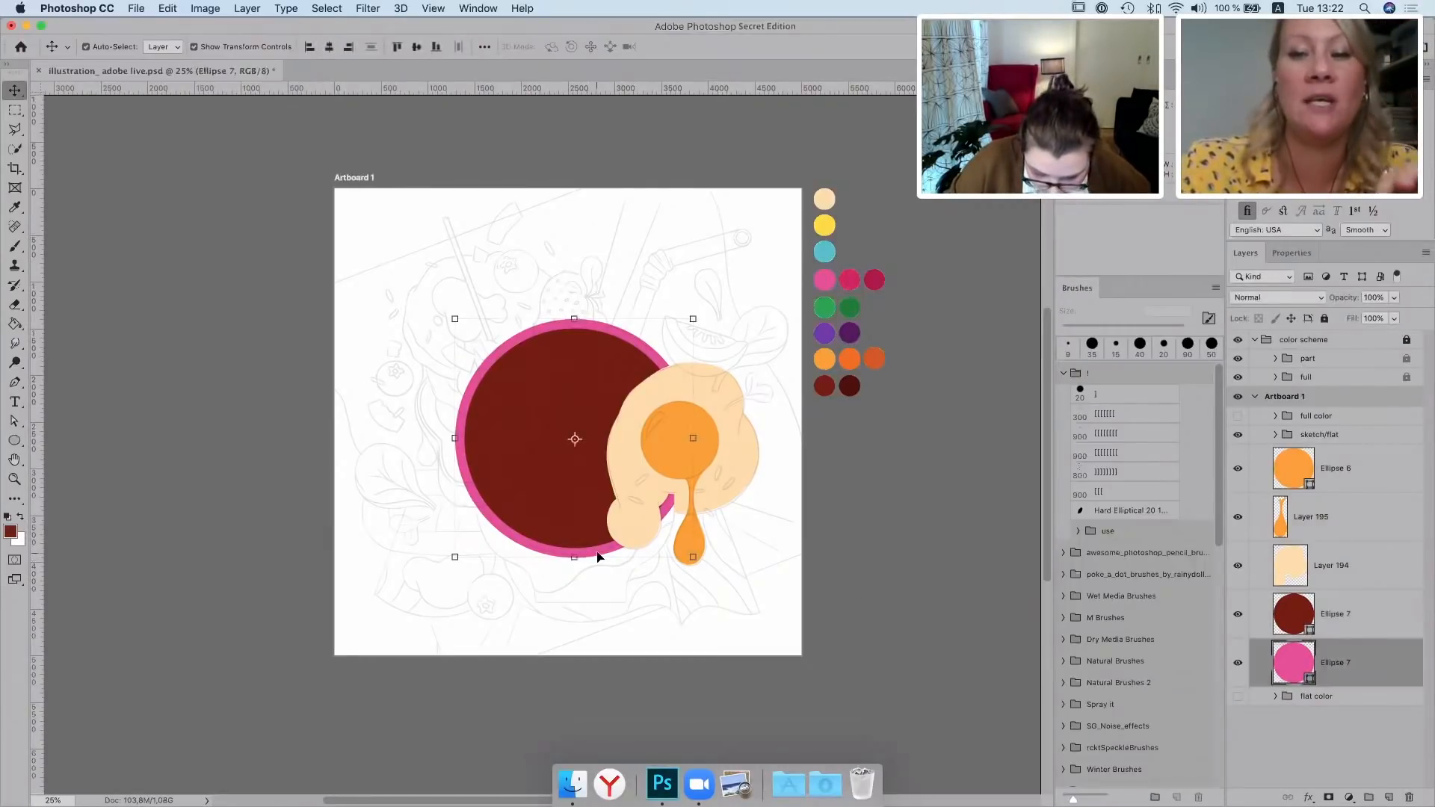
double_click(1314, 677)
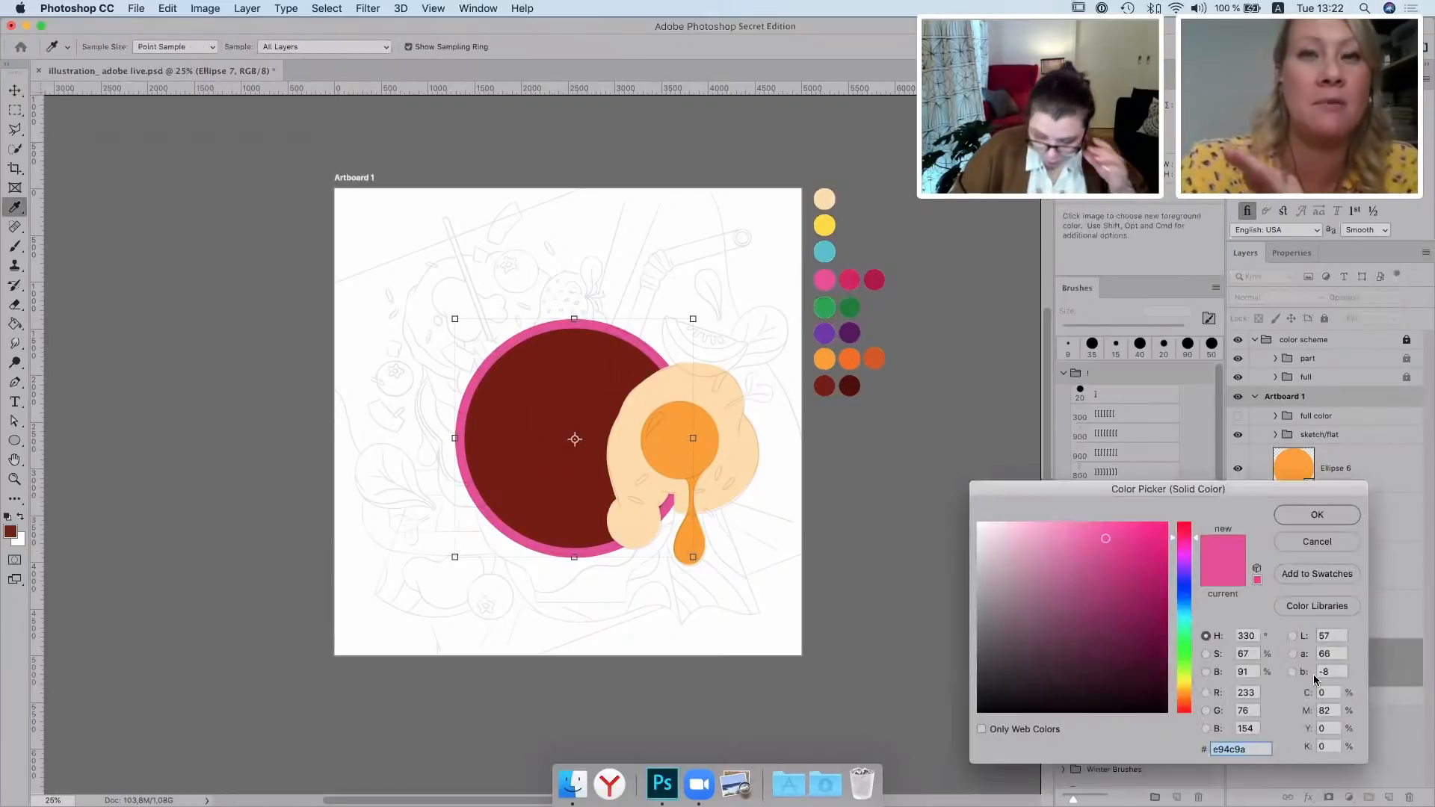
click(1037, 529)
drag(1037, 529, 1056, 504)
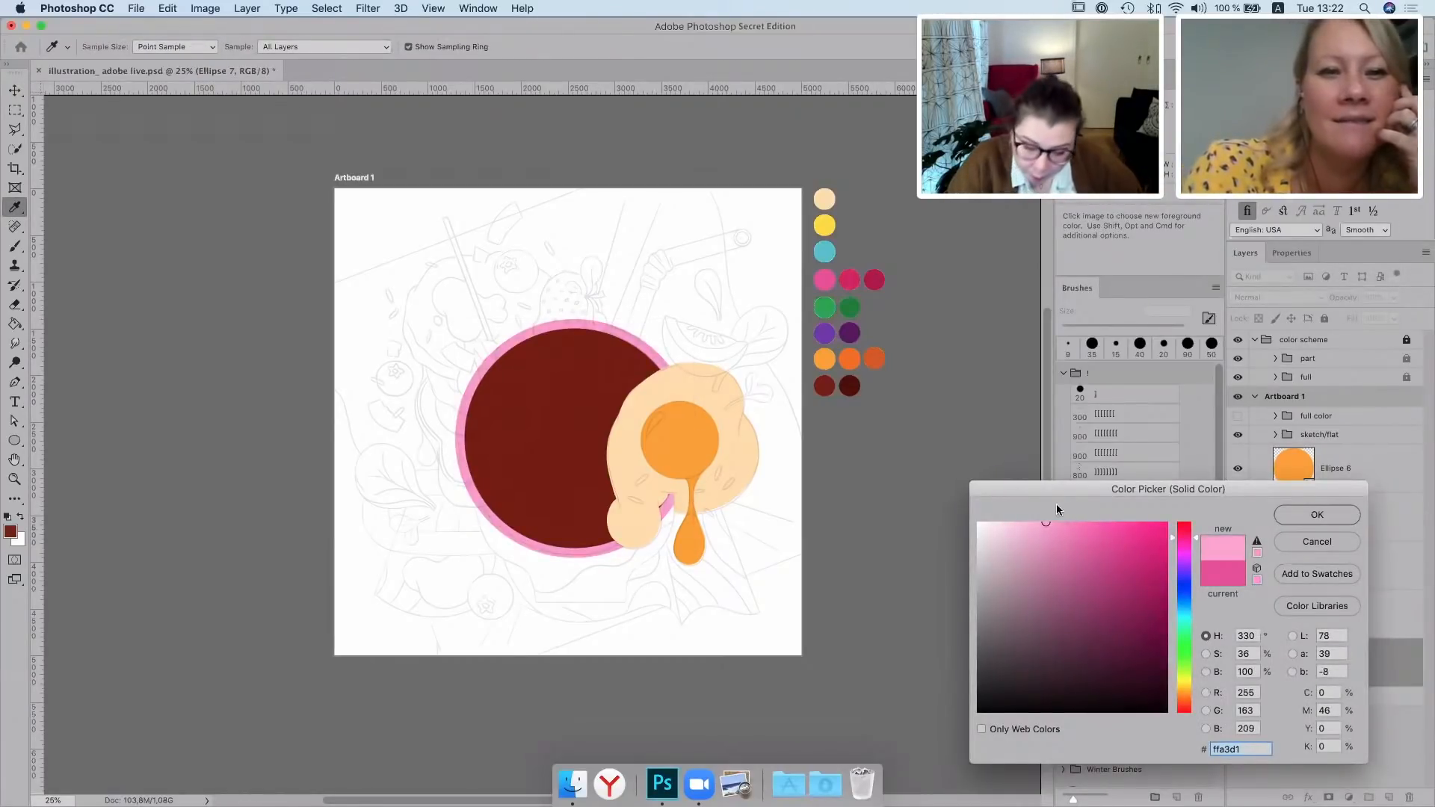
click(1302, 515)
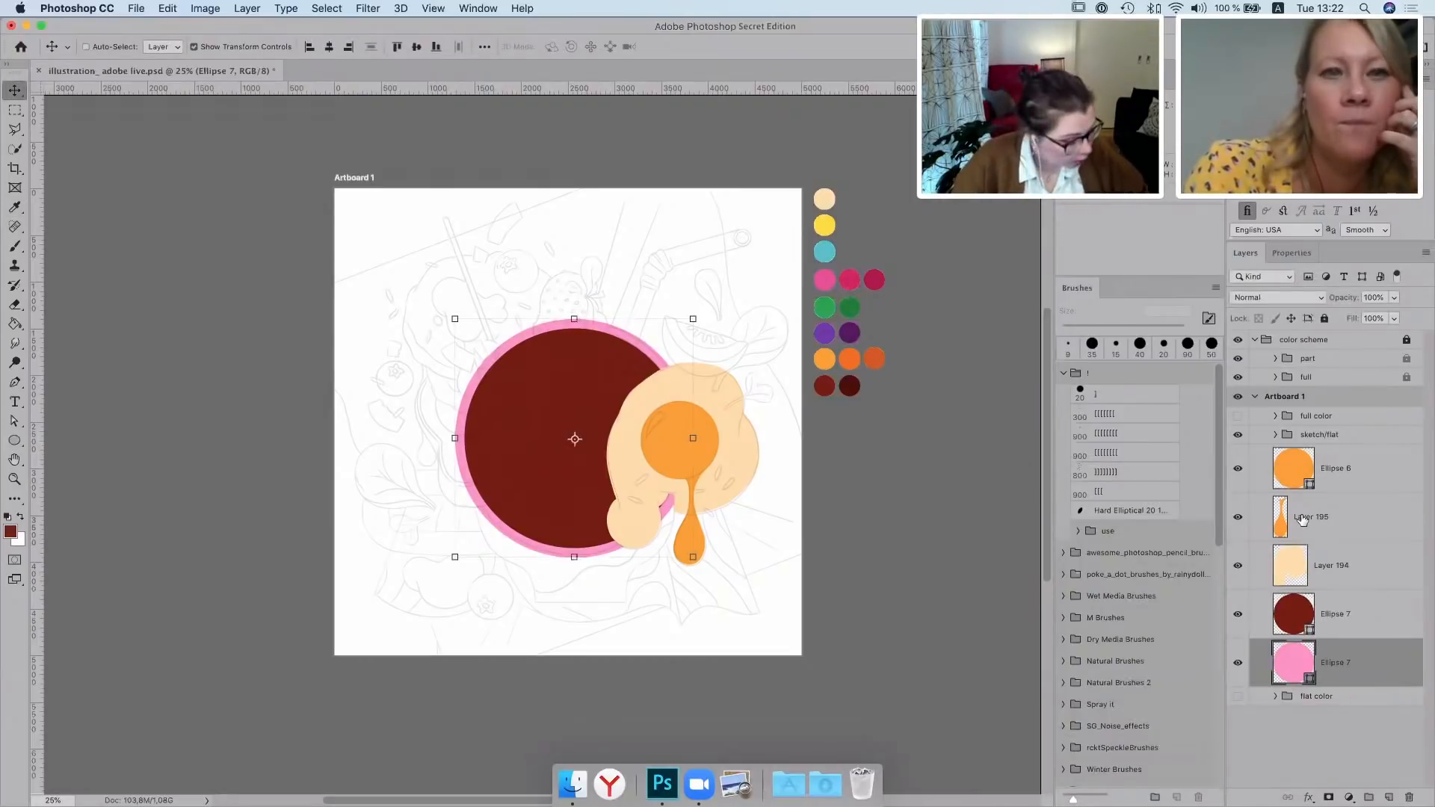
Add a new layer beneath the pale pink circle and sample the palette's lightest pink as the foreground colour
key(super+plus)
click(1388, 697)
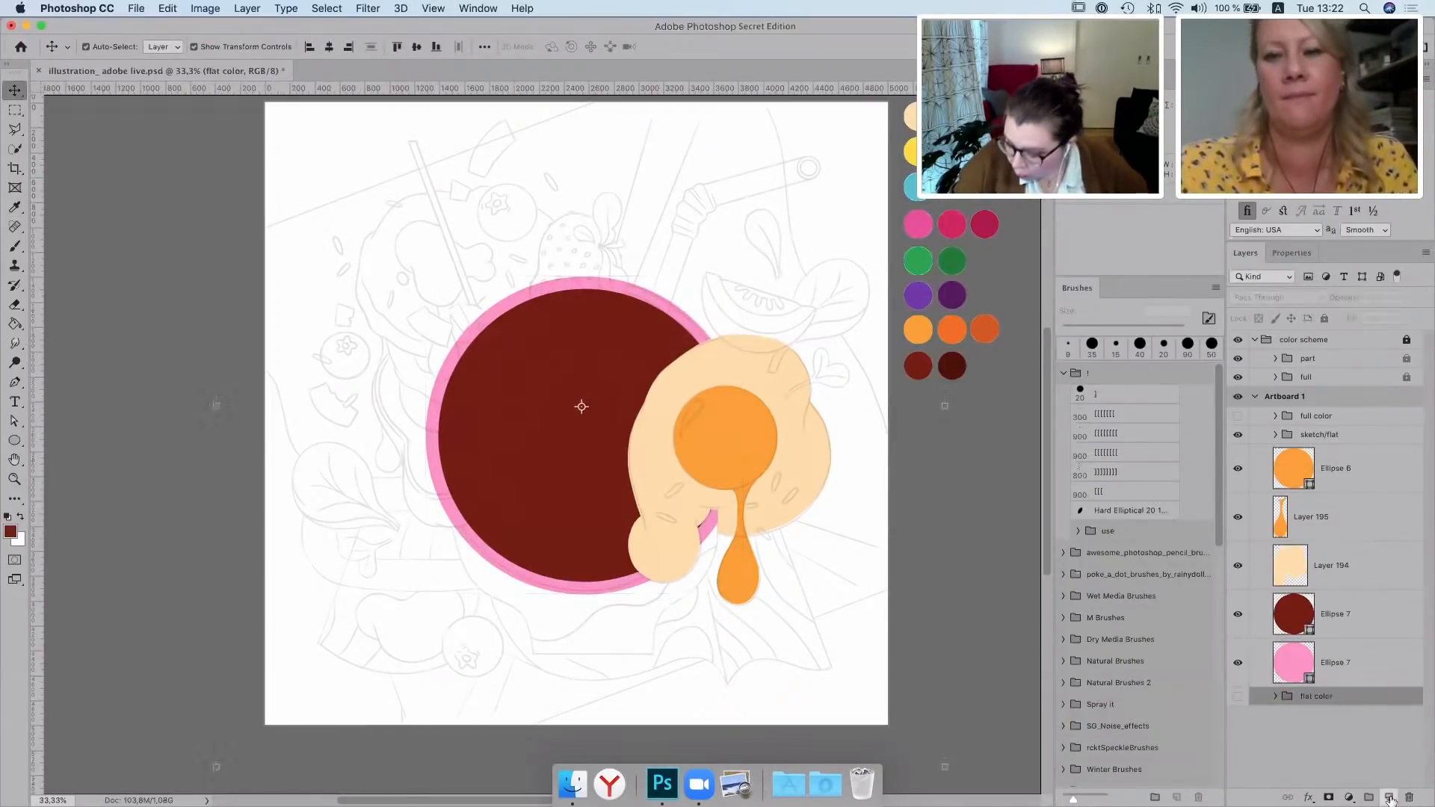
click(1390, 798)
key(super+plus)
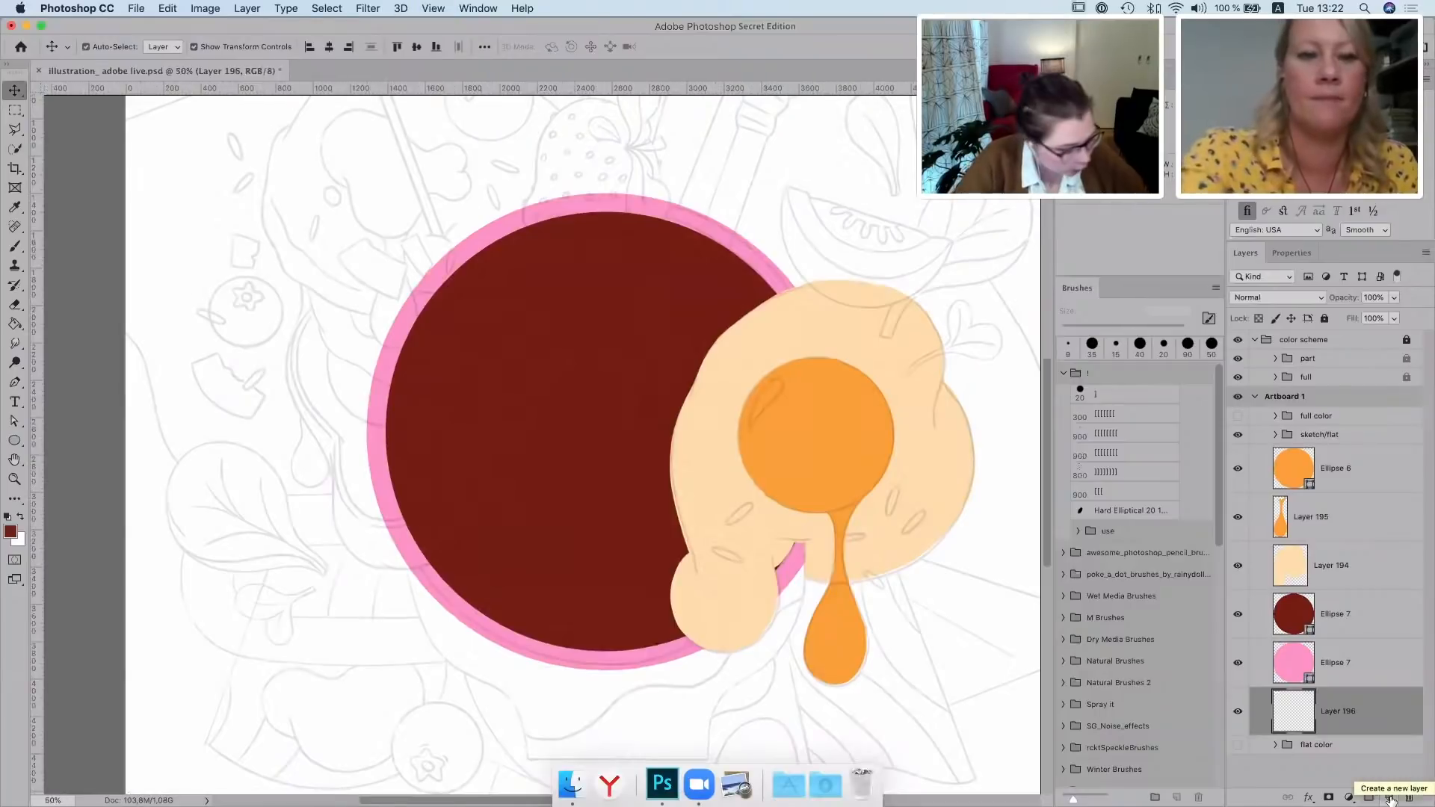
key(super+minus)
key(i)
click(918, 225)
key(v)
key(super+plus)
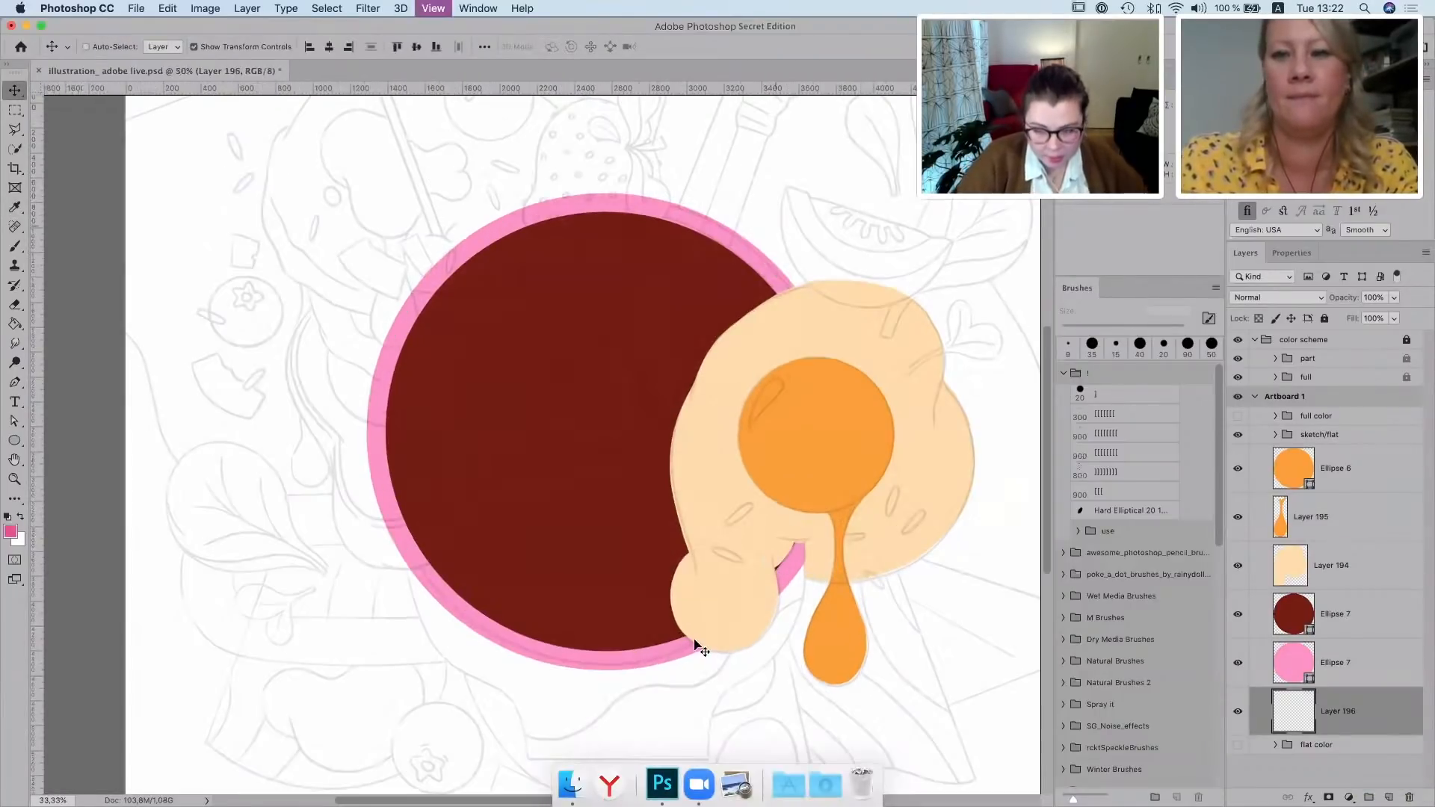
Outline the left side of the bowl in pink and begin filling it, enlarging the brush to 40 px
scroll(668, 426, down, 5)
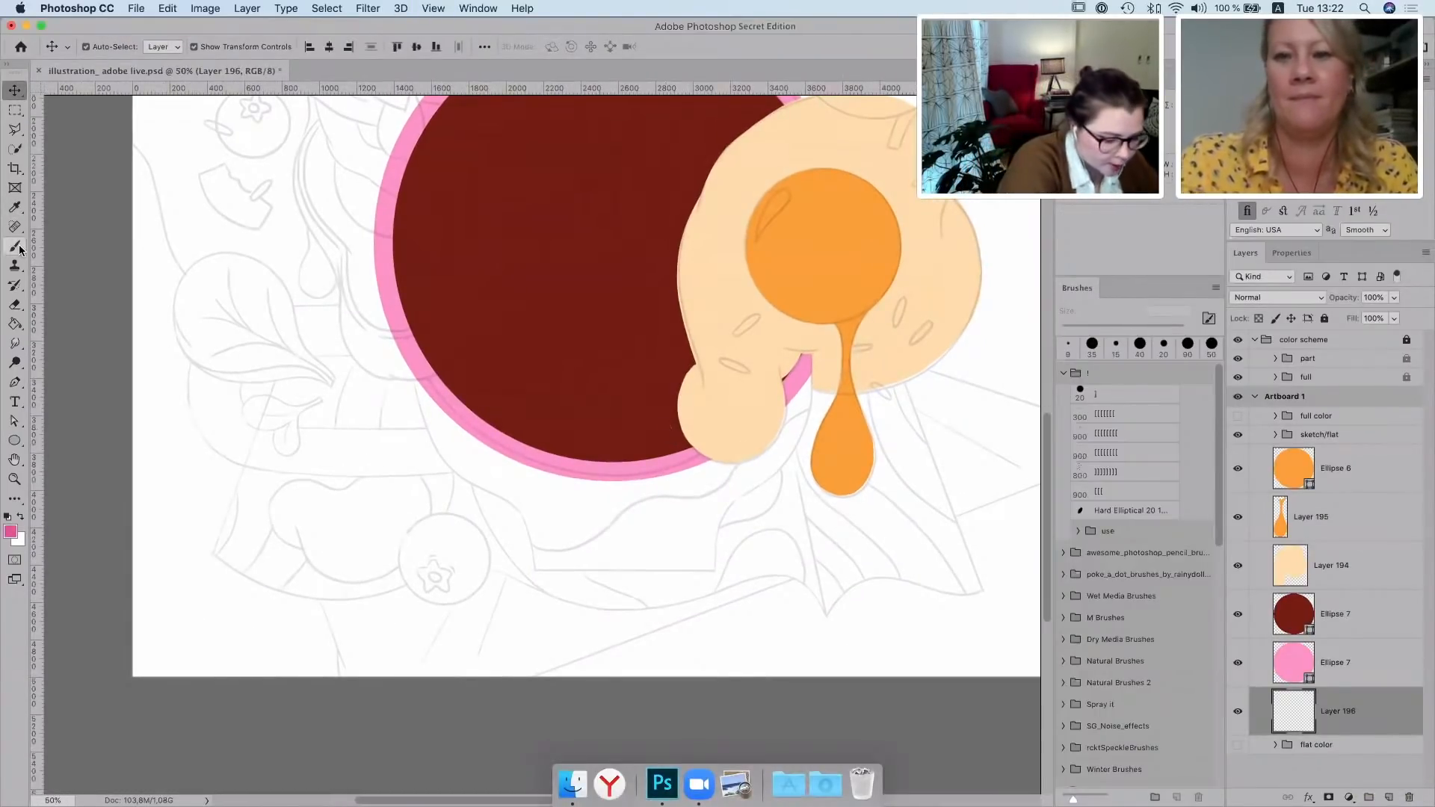
key(b)
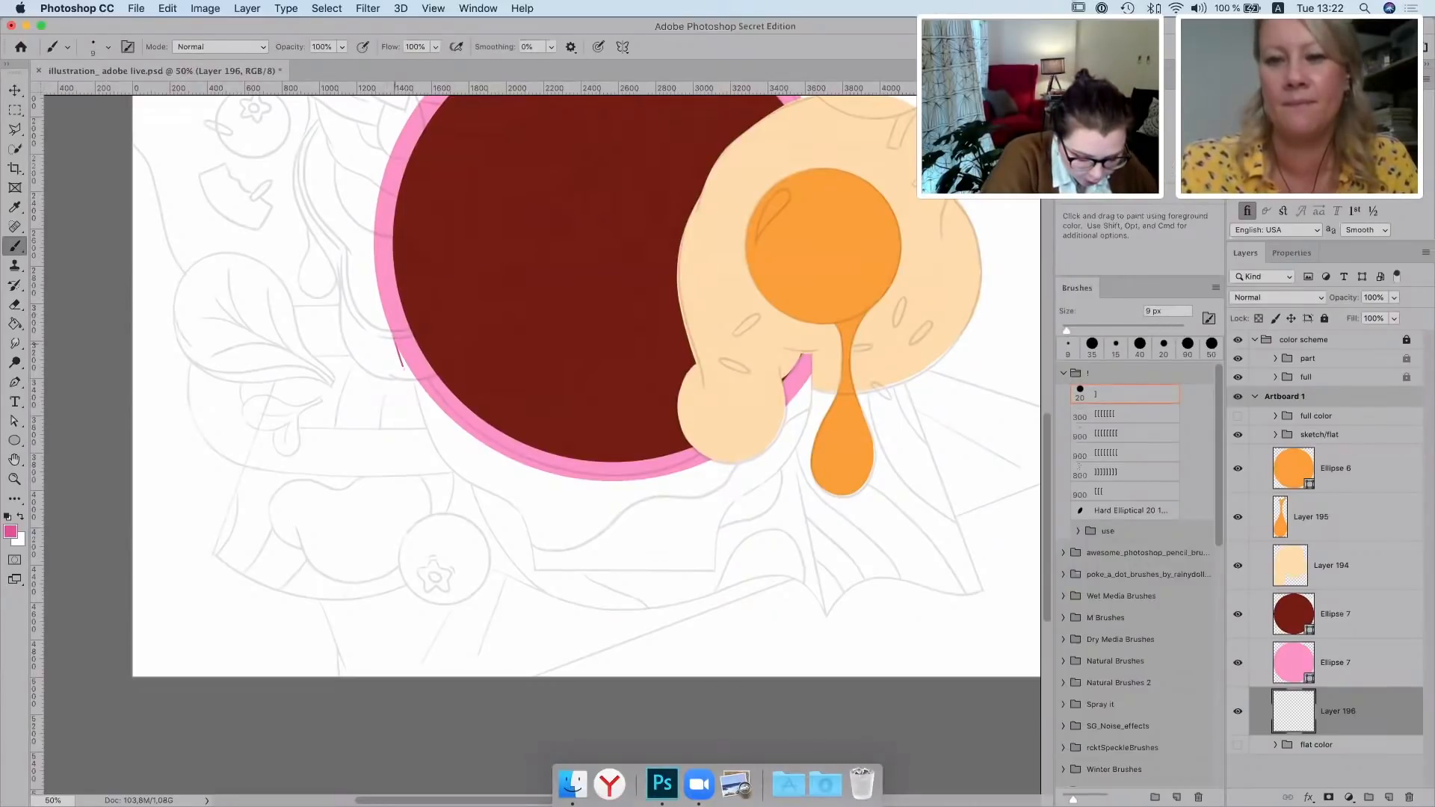
mouse_move(402, 366)
mouse_down()
mouse_move(445, 460)
mouse_move(395, 324)
mouse_move(440, 455)
mouse_move(521, 505)
mouse_up()
key(bracketright)
key(bracketright)
key(bracketright)
key(bracketright)
key(bracketright)
key(bracketright)
key(bracketright)
key(bracketright)
key(bracketright)
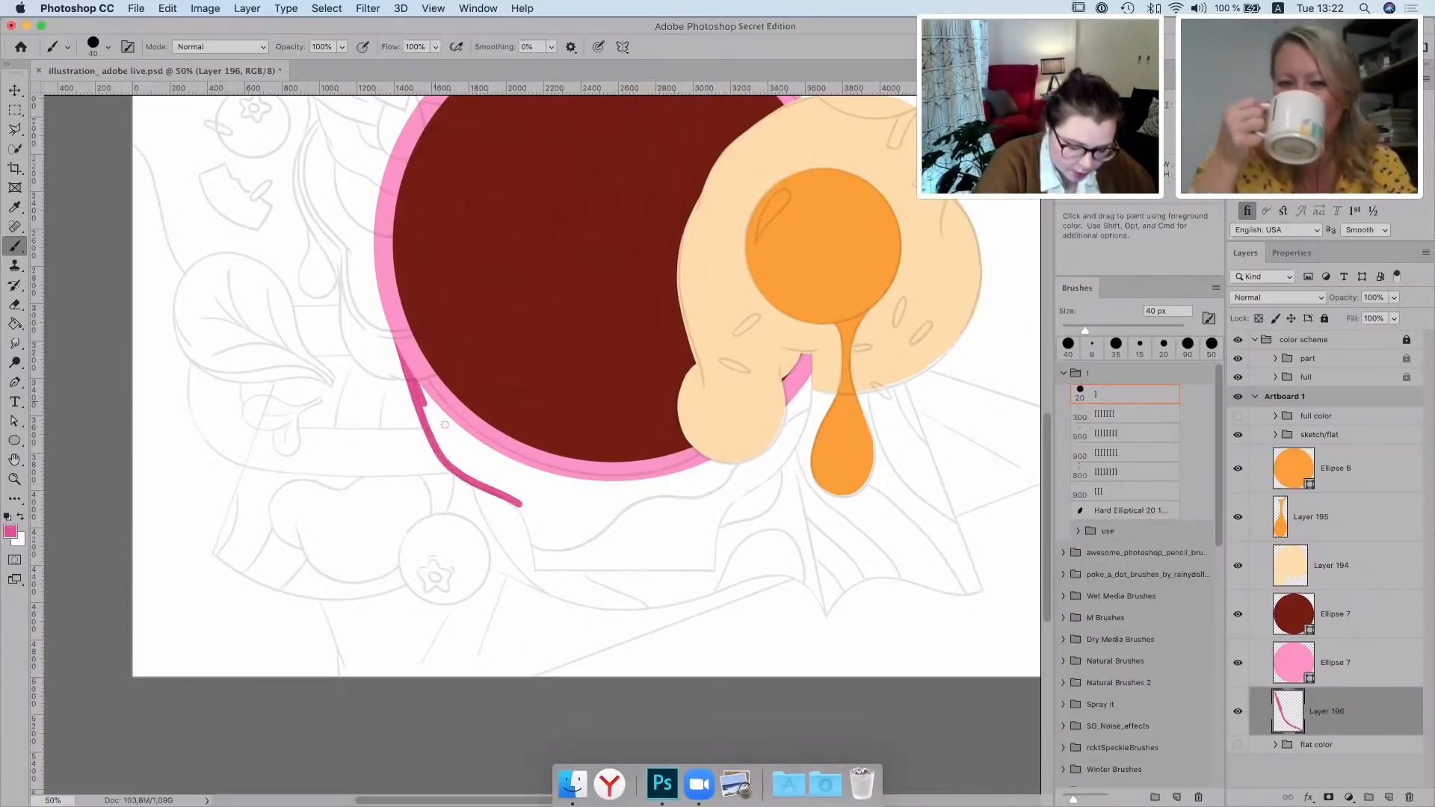
drag(444, 425, 463, 454)
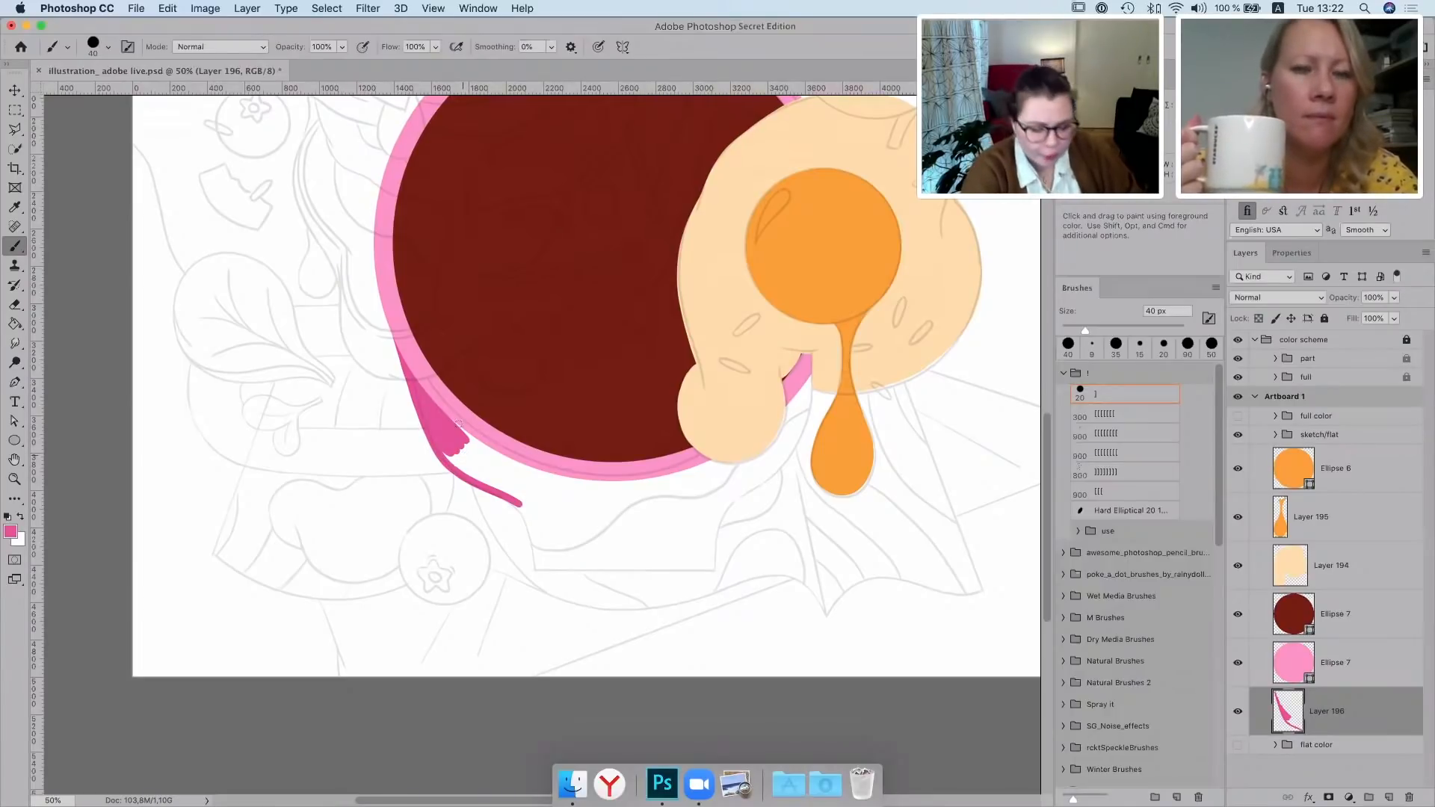
mouse_move(456, 421)
mouse_down()
mouse_move(509, 458)
mouse_move(464, 475)
mouse_move(449, 458)
mouse_move(556, 501)
mouse_up()
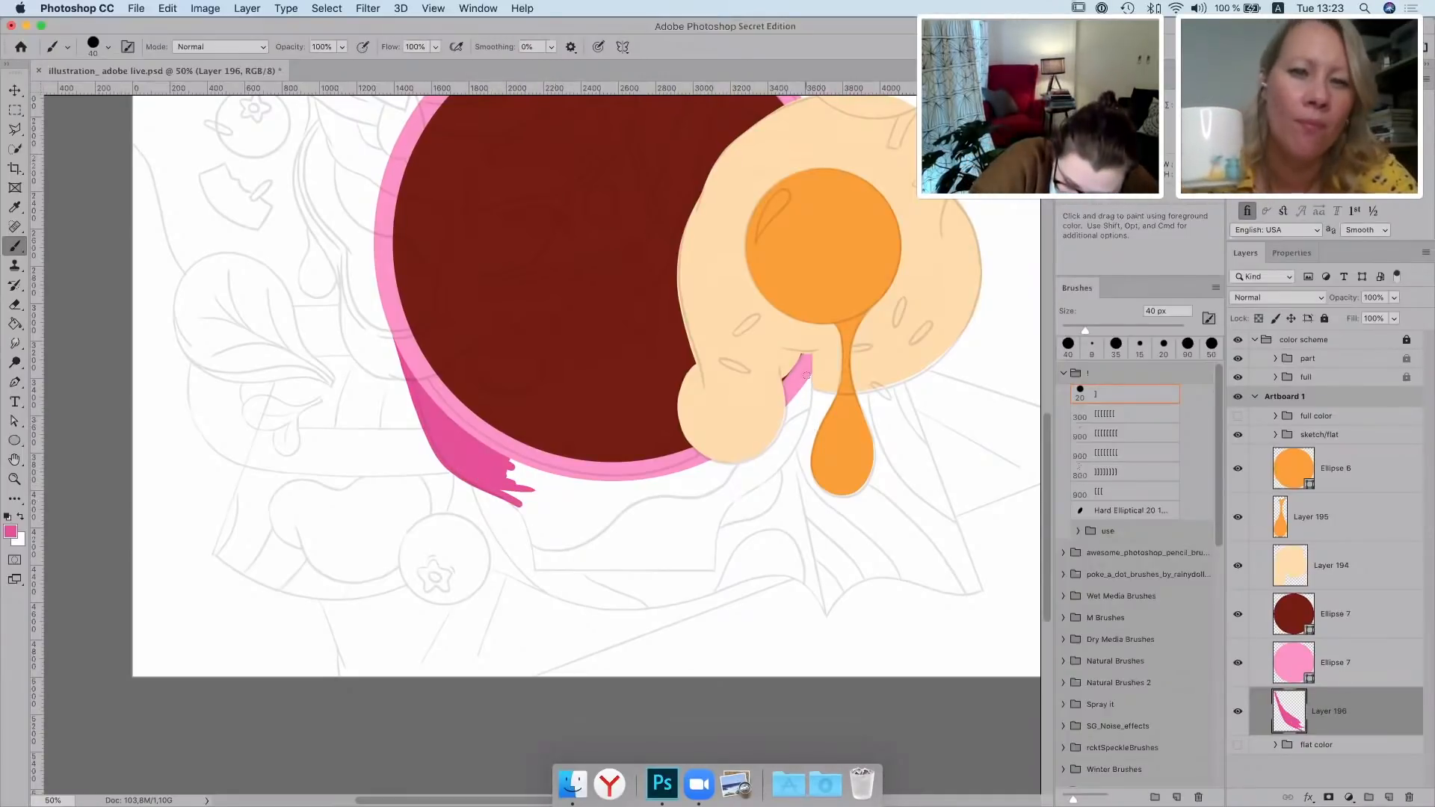
Outline the bowl's right side and foot in pink, and fill the remaining bowl area with an 80 px brush
mouse_move(807, 369)
mouse_down()
mouse_move(786, 451)
mouse_move(720, 518)
mouse_move(712, 569)
mouse_up()
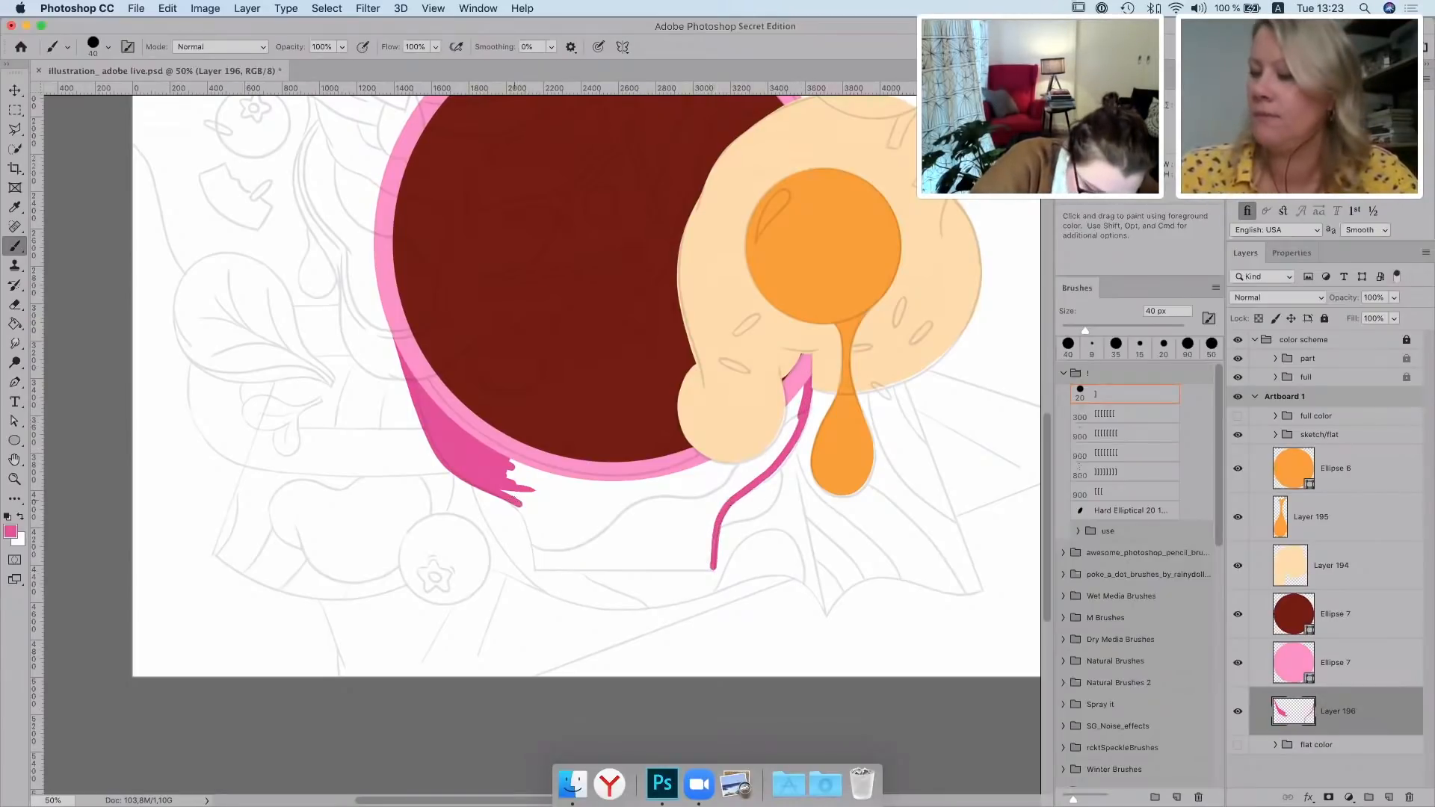
mouse_move(517, 507)
mouse_down()
mouse_move(540, 570)
mouse_move(710, 568)
mouse_up()
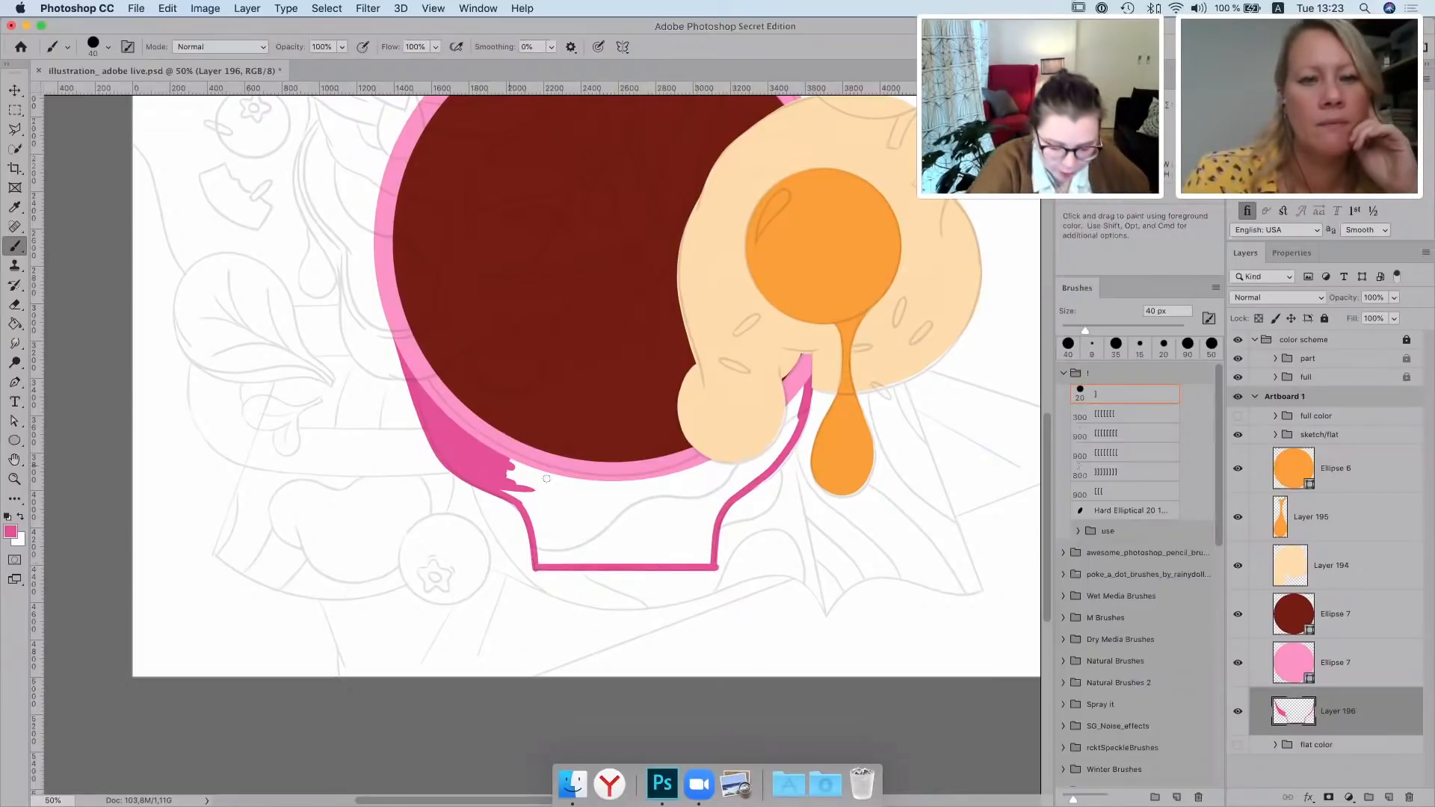
mouse_move(546, 478)
mouse_down()
mouse_move(508, 474)
mouse_move(554, 494)
mouse_move(572, 484)
mouse_move(548, 473)
mouse_move(560, 498)
mouse_move(545, 500)
mouse_move(497, 480)
mouse_move(565, 510)
mouse_move(588, 486)
mouse_move(649, 511)
mouse_move(628, 493)
mouse_move(756, 452)
mouse_move(800, 388)
mouse_up()
key(])
key(e)
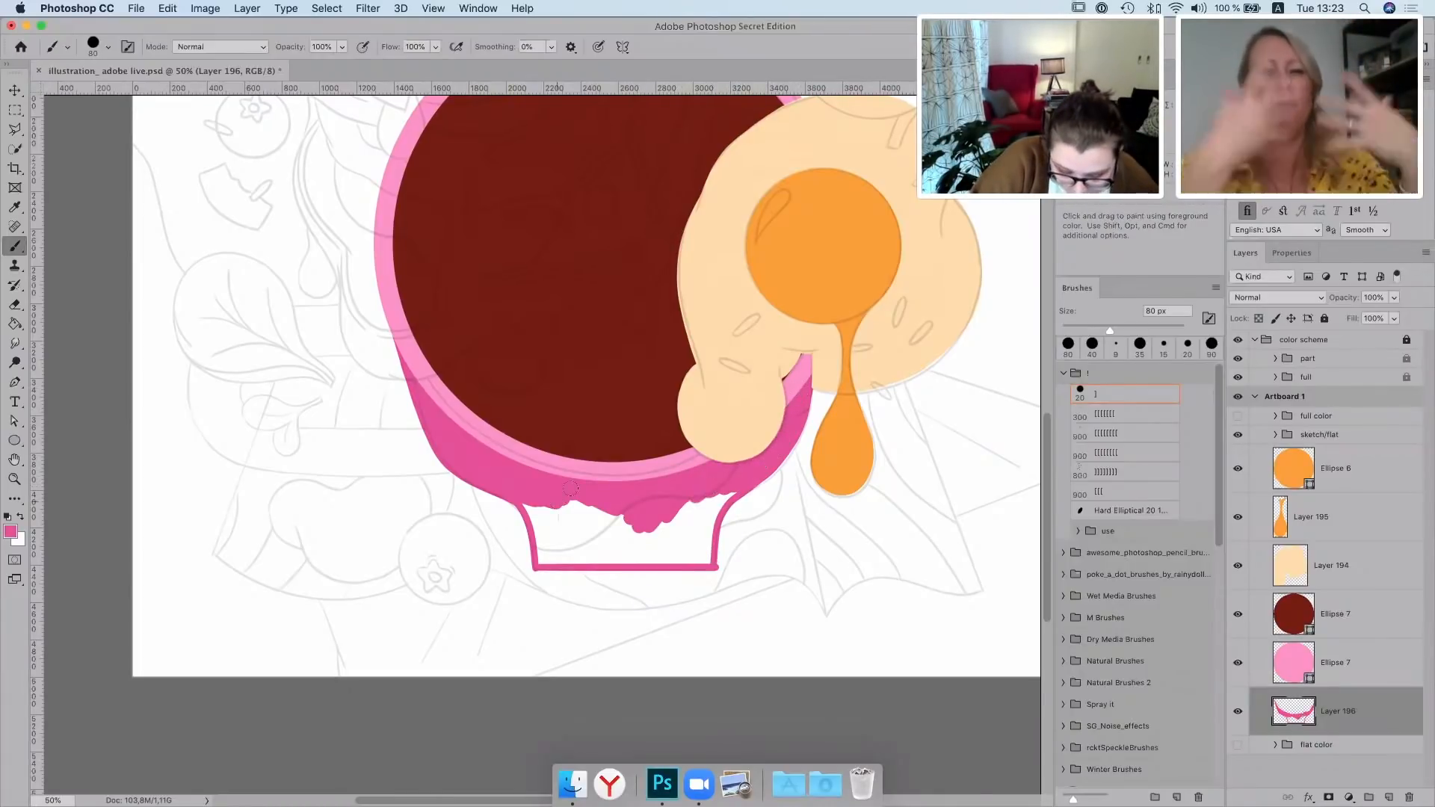
mouse_move(570, 489)
mouse_down()
mouse_move(606, 543)
mouse_move(619, 504)
mouse_move(633, 548)
mouse_move(669, 503)
mouse_move(681, 543)
mouse_move(735, 485)
mouse_move(701, 516)
mouse_up()
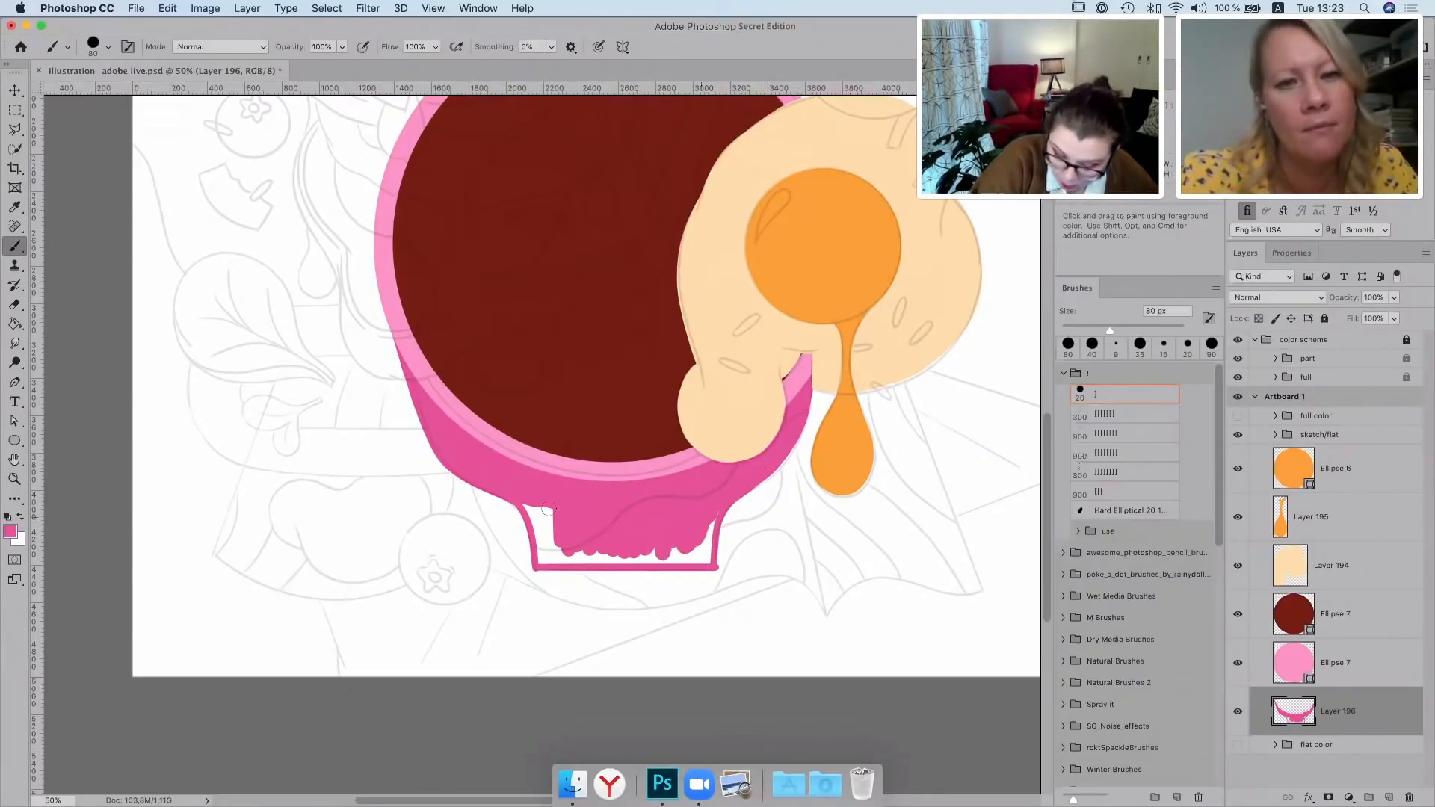
mouse_move(547, 510)
mouse_down()
mouse_move(552, 542)
mouse_move(522, 491)
mouse_move(541, 554)
mouse_move(581, 555)
mouse_up()
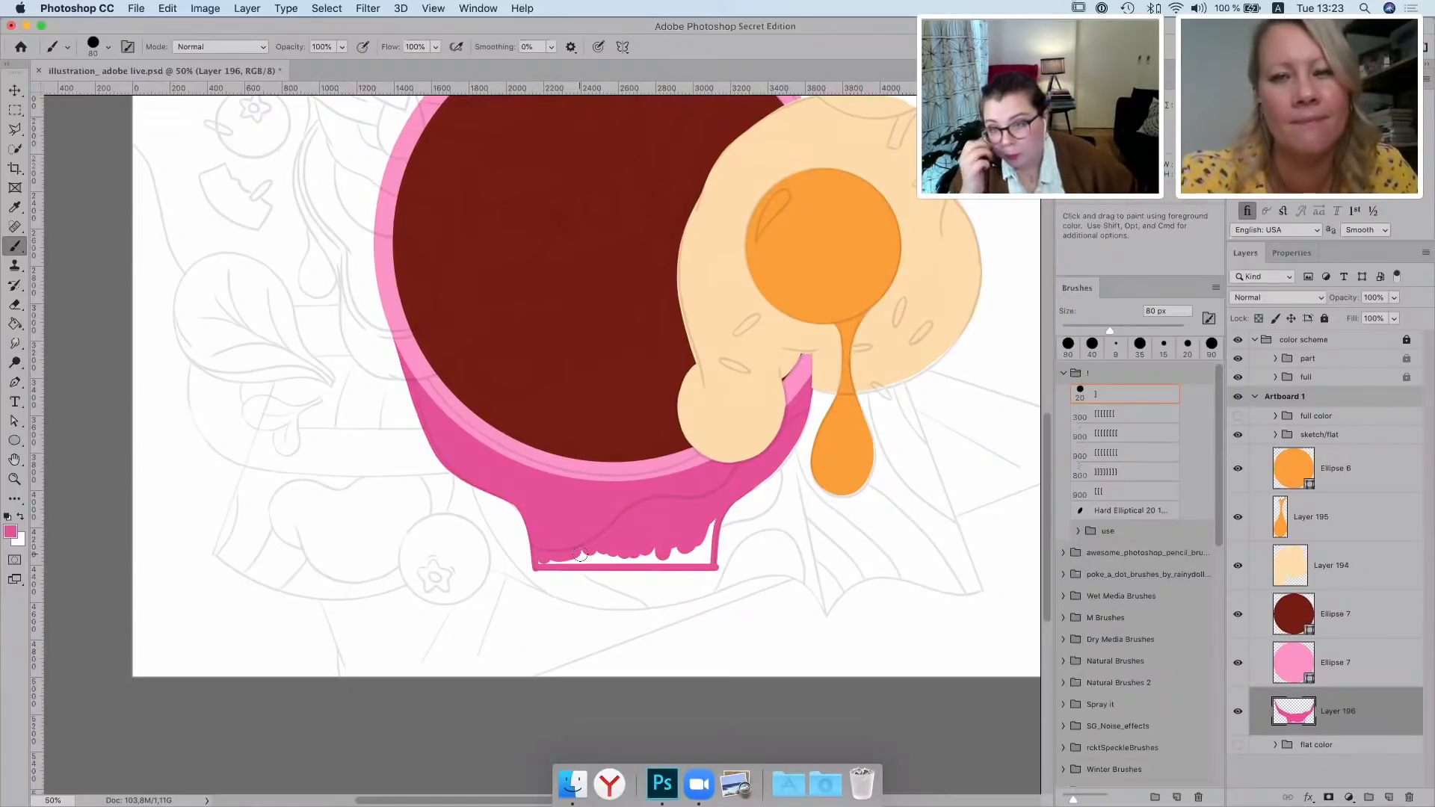
mouse_move(592, 553)
mouse_down()
mouse_move(541, 559)
mouse_move(680, 555)
mouse_move(698, 532)
mouse_move(693, 557)
mouse_move(709, 519)
mouse_move(708, 548)
mouse_move(675, 557)
mouse_up()
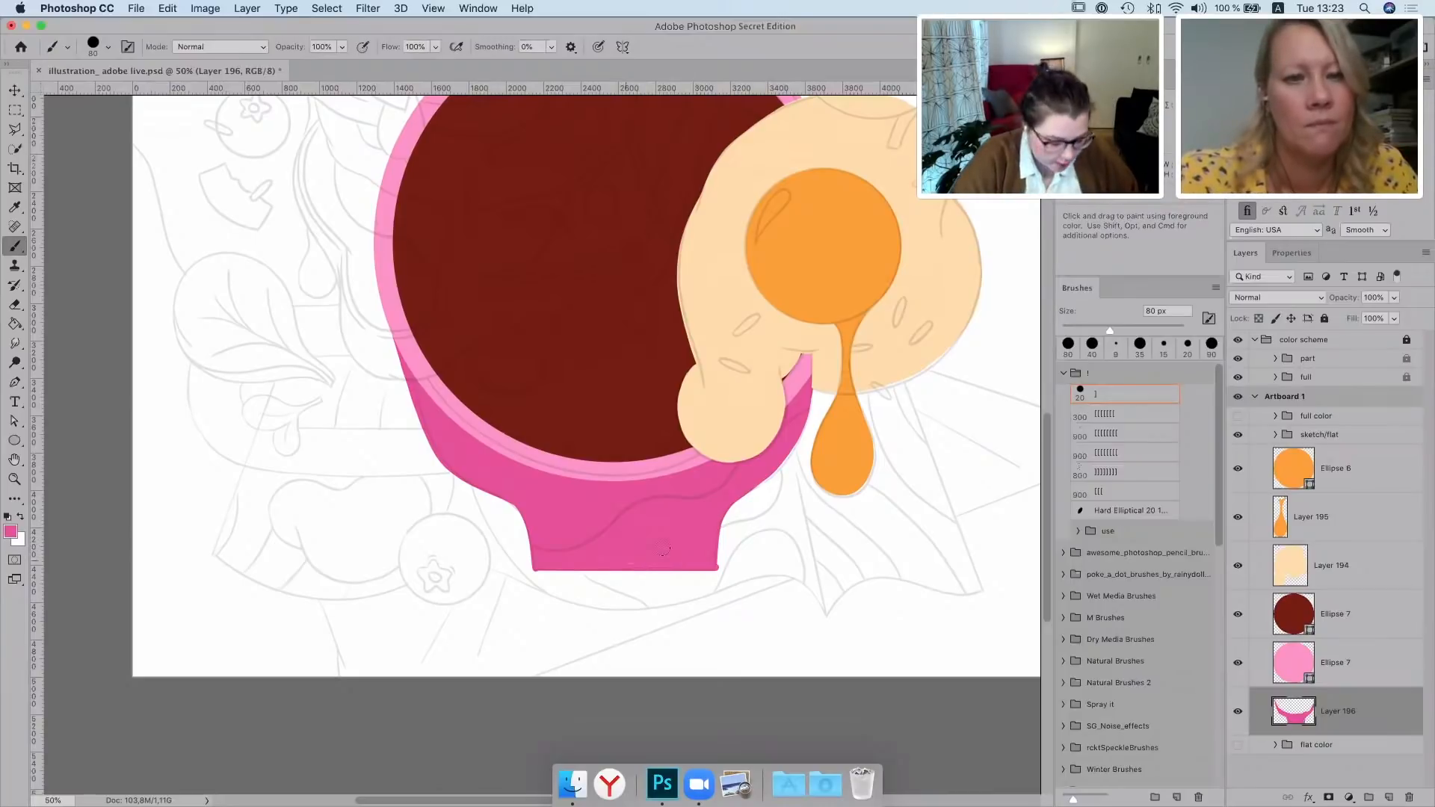
Clean up the edges of the bowl's foot and right side by erasing with a 60 px brush
key(bracketleft)
key(bracketleft)
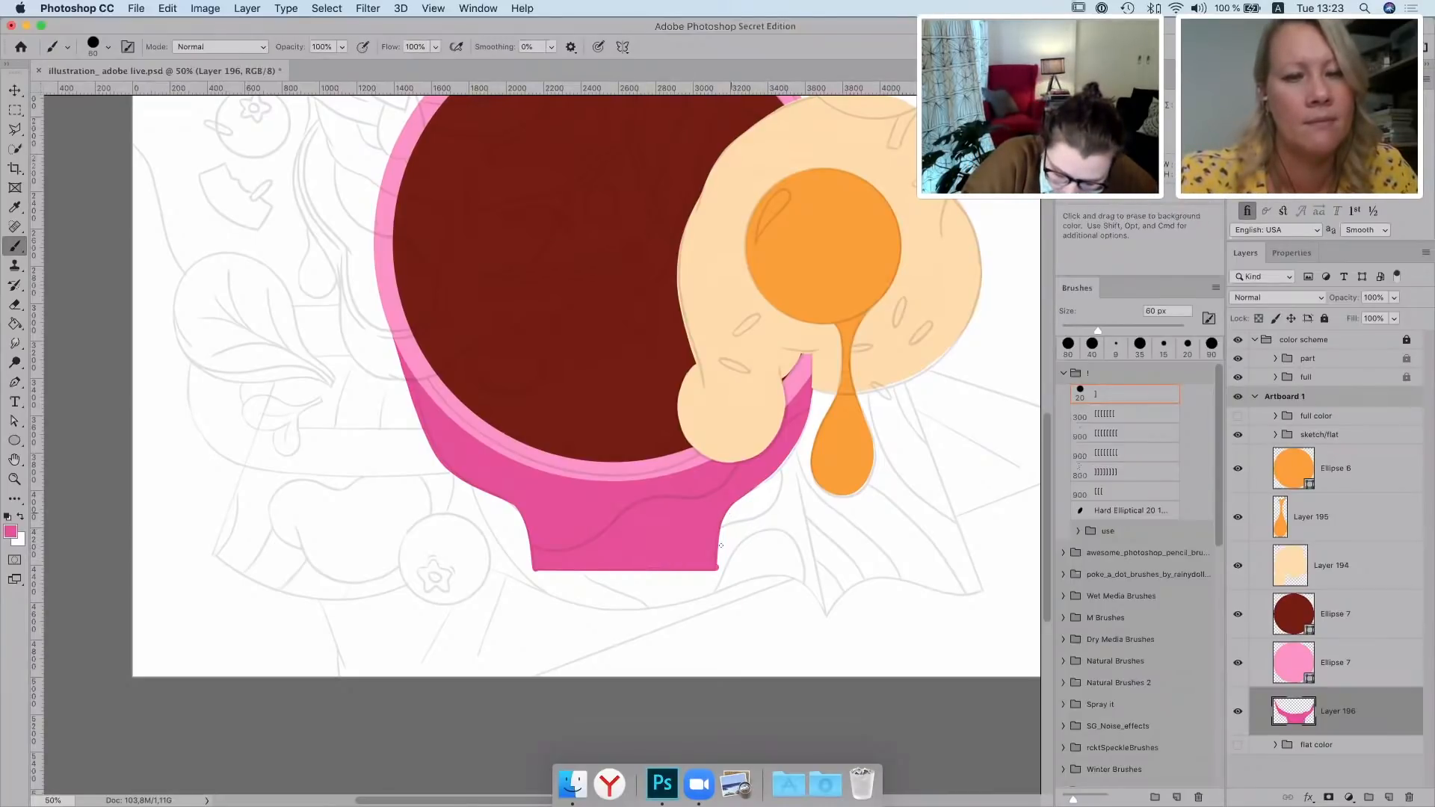
drag(721, 529, 725, 536)
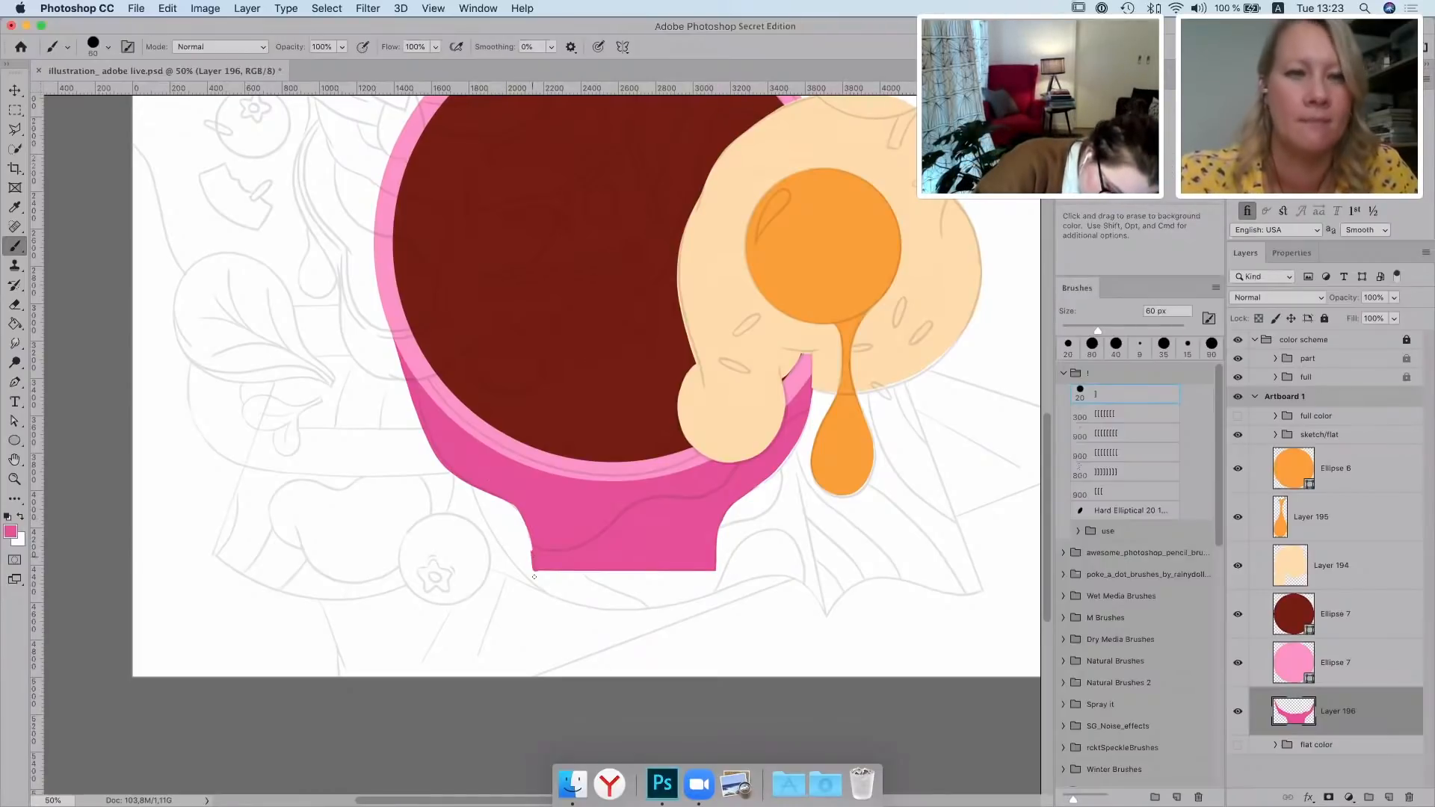
key(super+z)
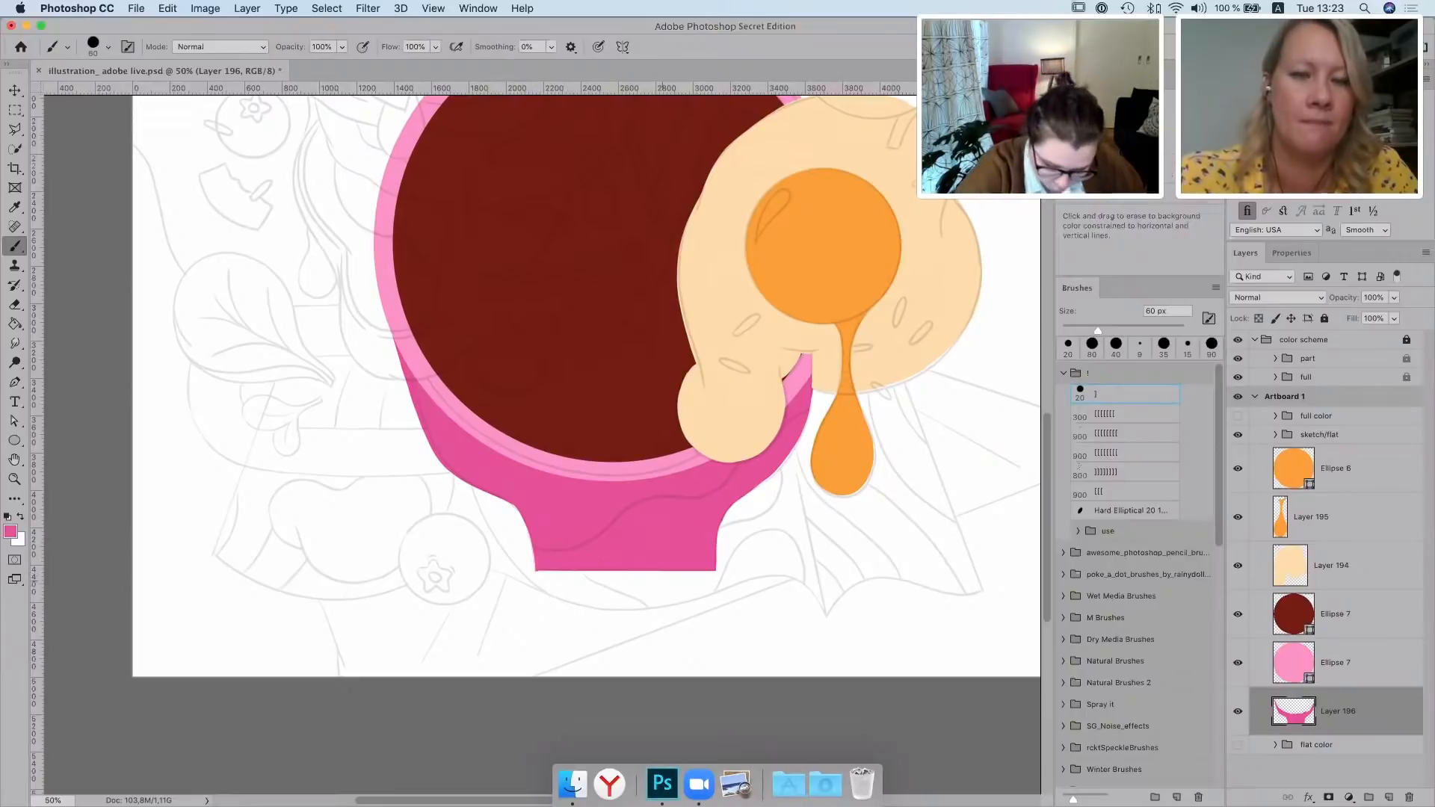
drag(532, 572, 736, 573)
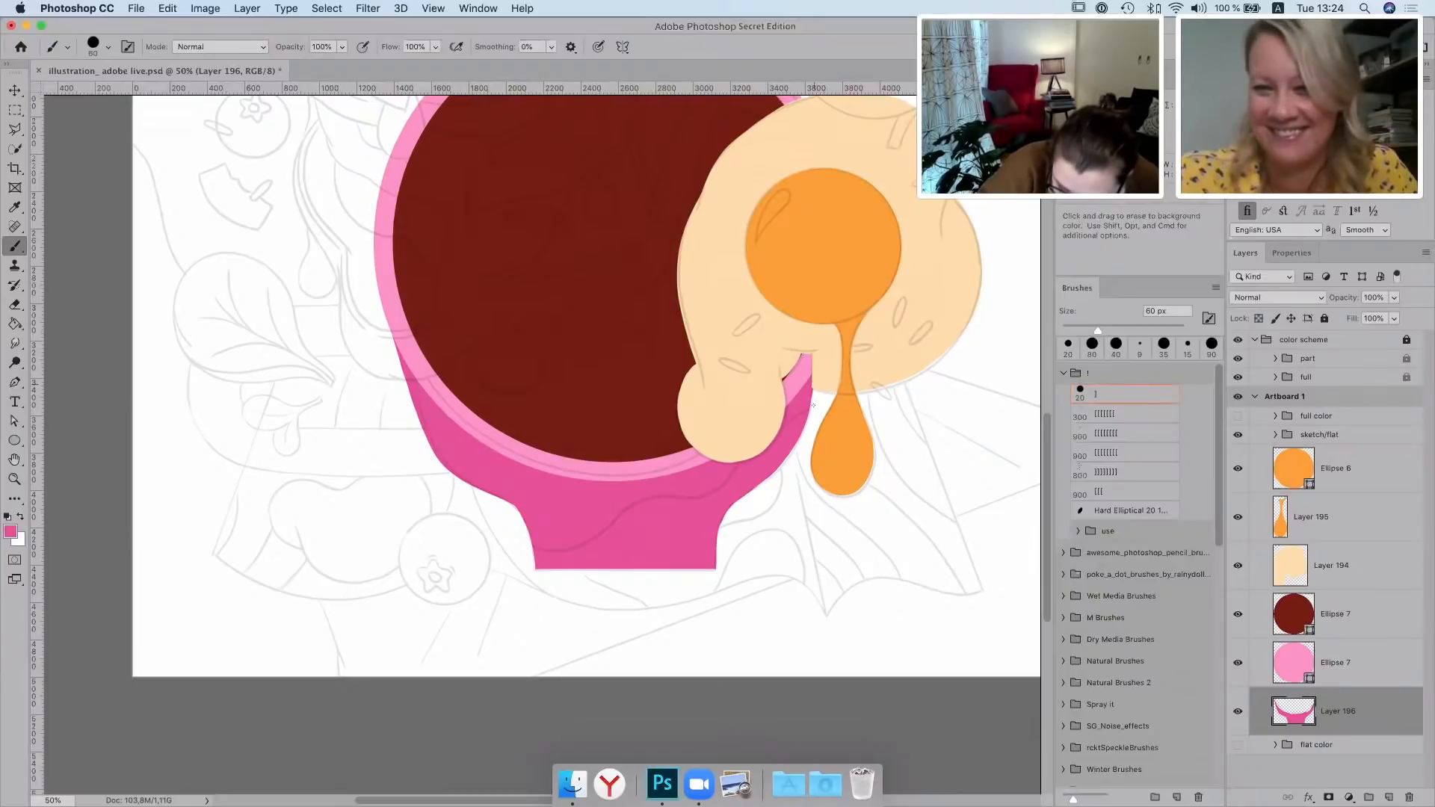
drag(814, 385, 813, 392)
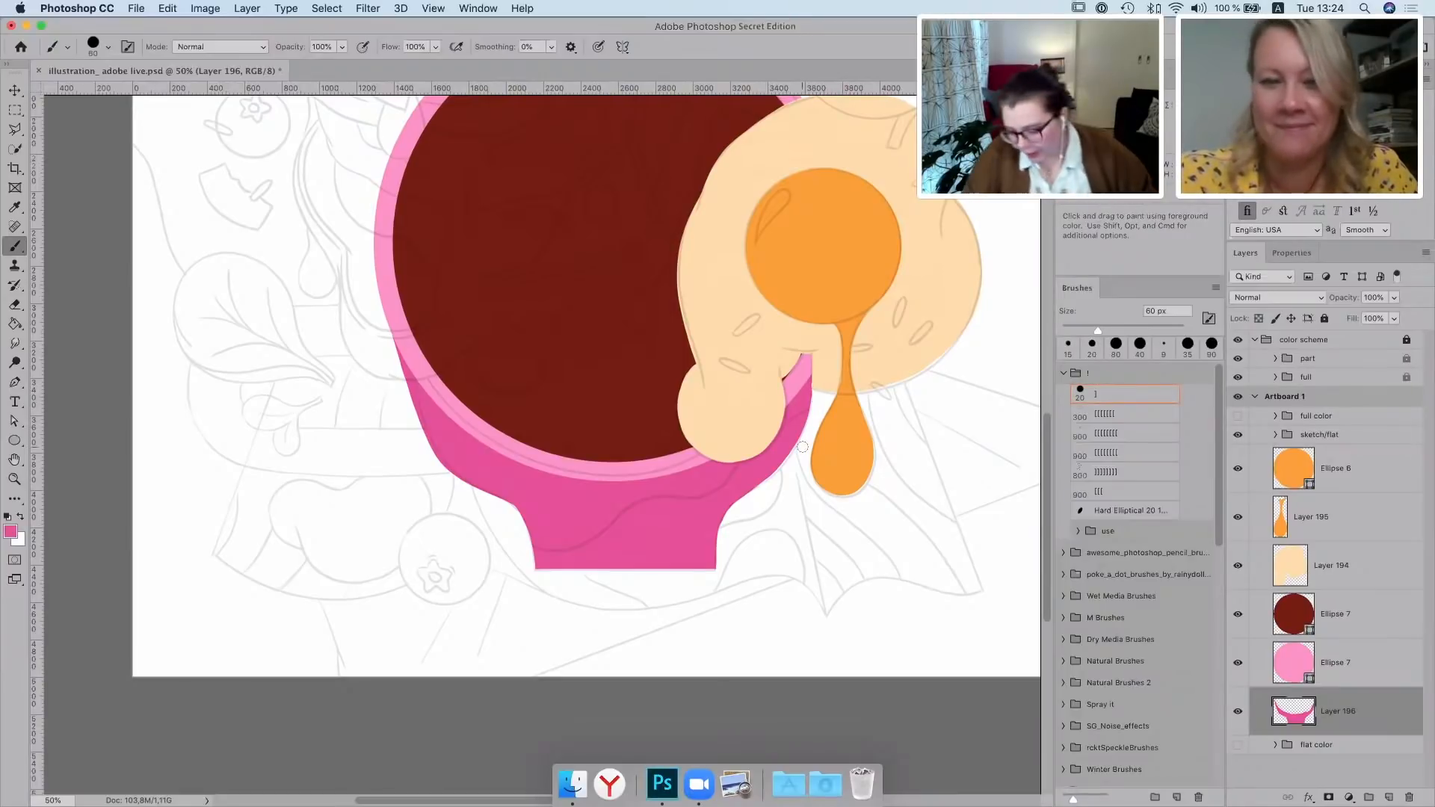
Add a new layer above the bowl layer and outline the cup handle's inner and outer edges in pink with a 40 px brush
click(1392, 797)
key(bracketleft)
key(bracketleft)
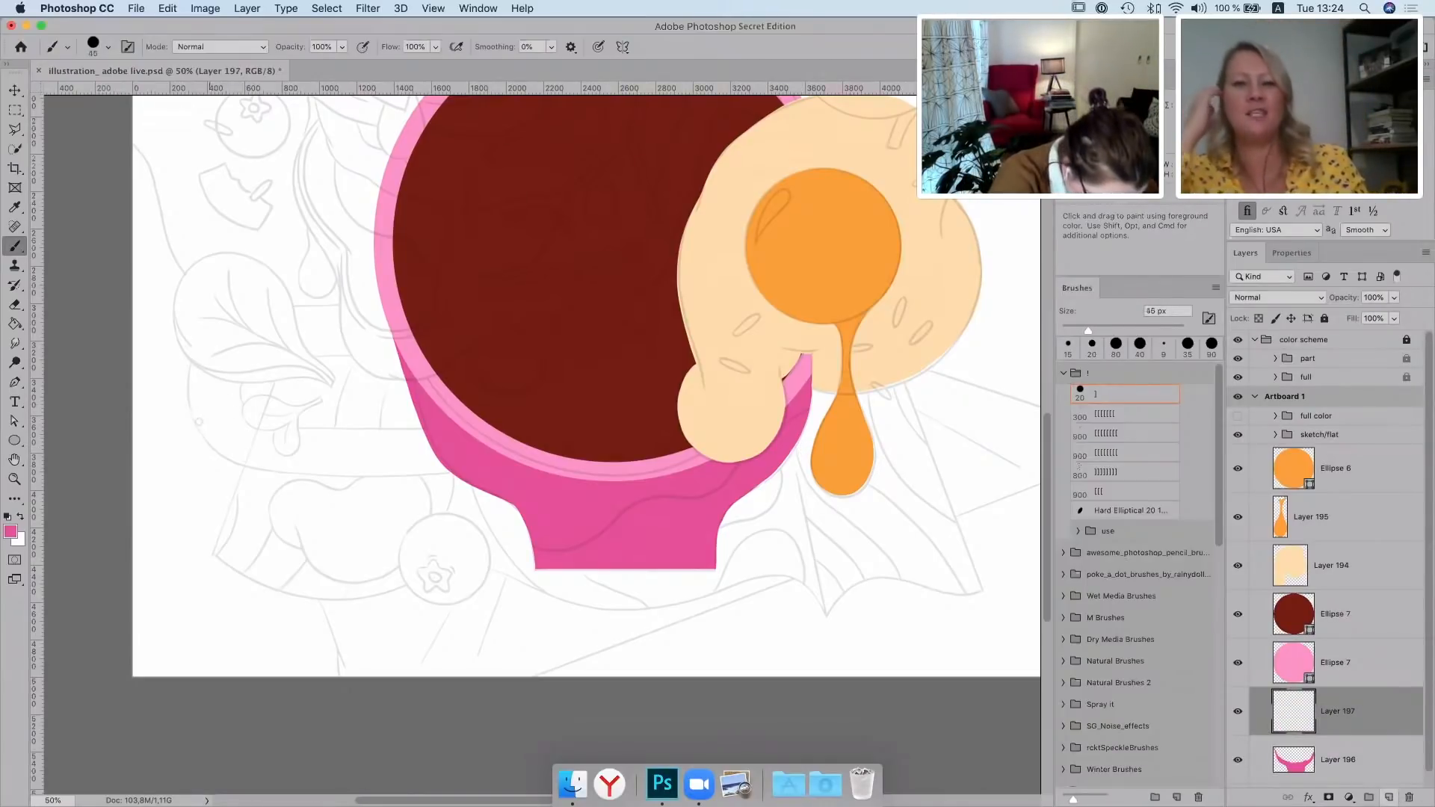
mouse_move(194, 412)
mouse_down()
mouse_move(227, 453)
mouse_move(268, 466)
mouse_move(453, 472)
mouse_up()
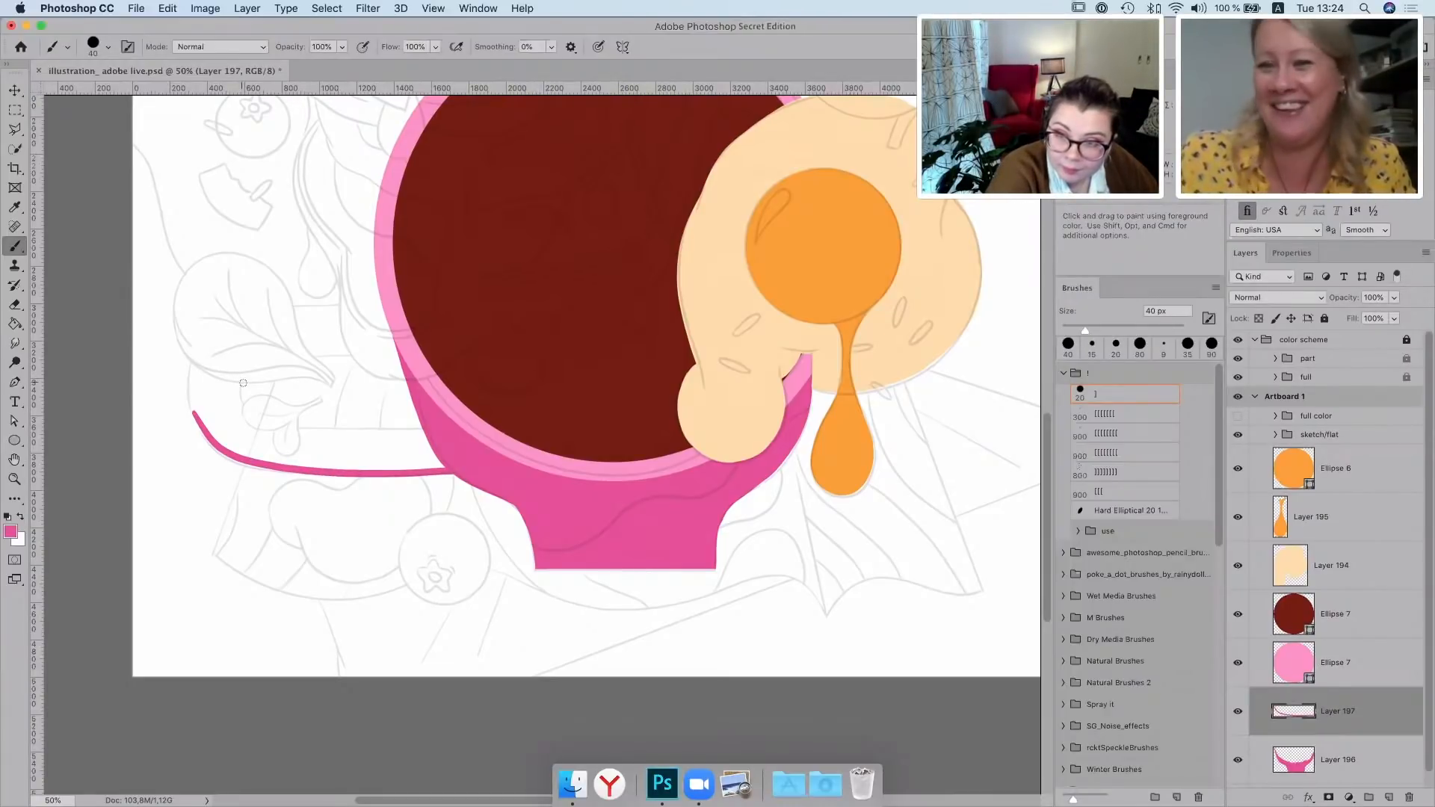
scroll(330, 449, up, 3)
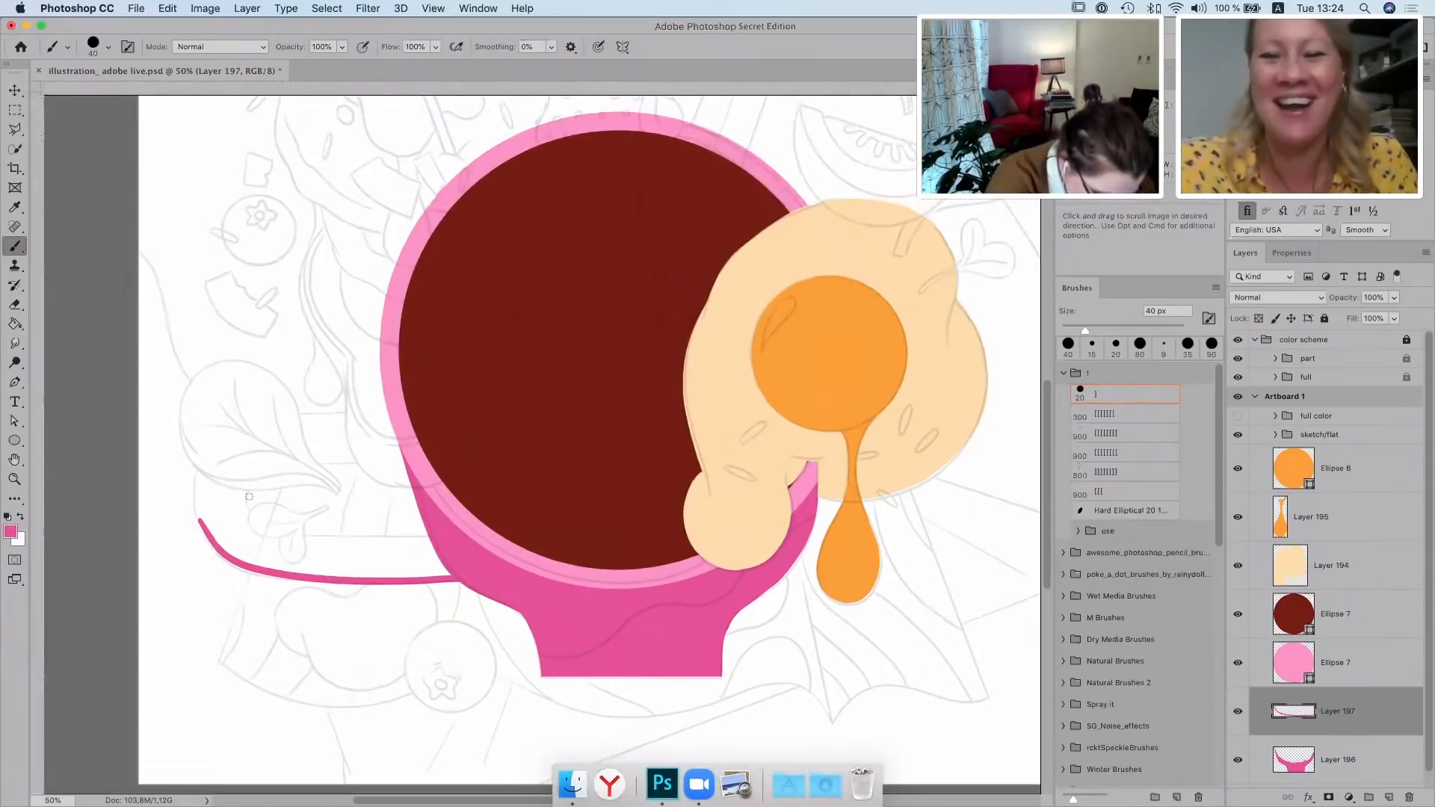
mouse_move(247, 490)
mouse_down()
mouse_move(309, 534)
mouse_move(429, 532)
mouse_up()
drag(252, 478, 408, 464)
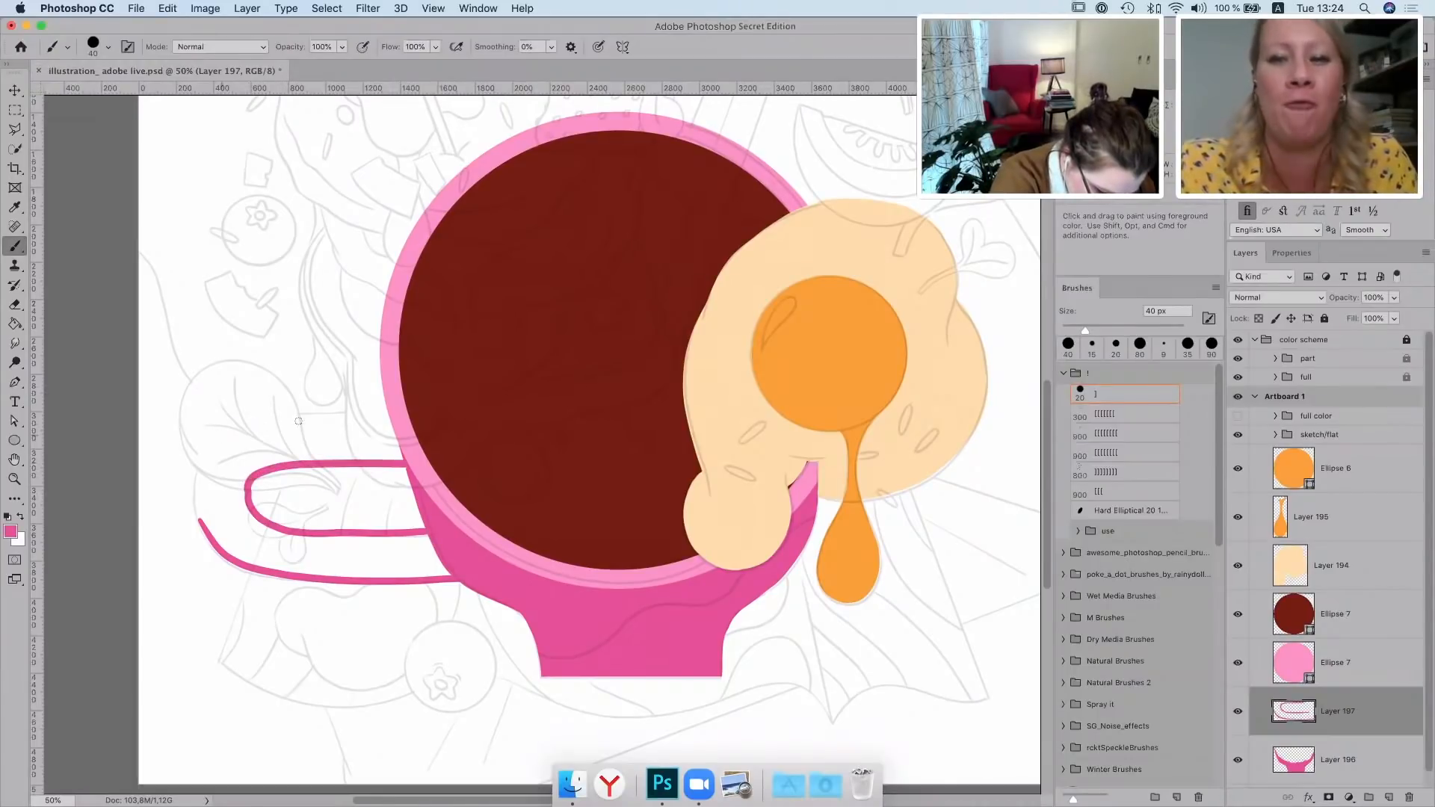
mouse_move(217, 439)
mouse_down()
mouse_move(276, 419)
mouse_move(388, 416)
mouse_up()
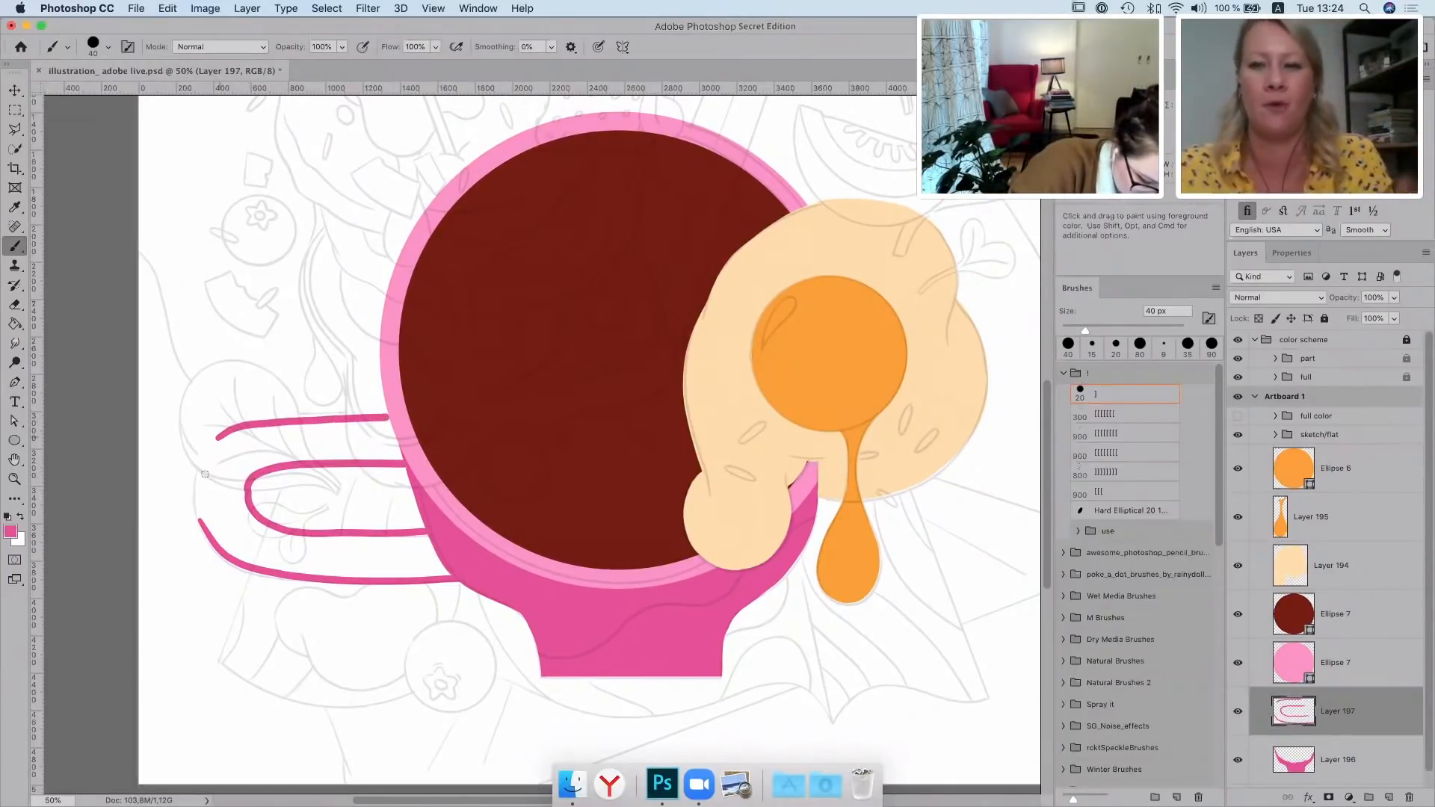
Close the handle's outer curve and fill its left end and upper arm with solid pink
mouse_move(216, 438)
mouse_down()
mouse_move(197, 494)
mouse_move(207, 474)
mouse_move(219, 529)
mouse_move(227, 466)
mouse_move(233, 526)
mouse_move(240, 471)
mouse_move(243, 511)
mouse_move(215, 520)
mouse_move(282, 556)
mouse_move(256, 548)
mouse_move(244, 507)
mouse_move(209, 527)
mouse_move(240, 553)
mouse_up()
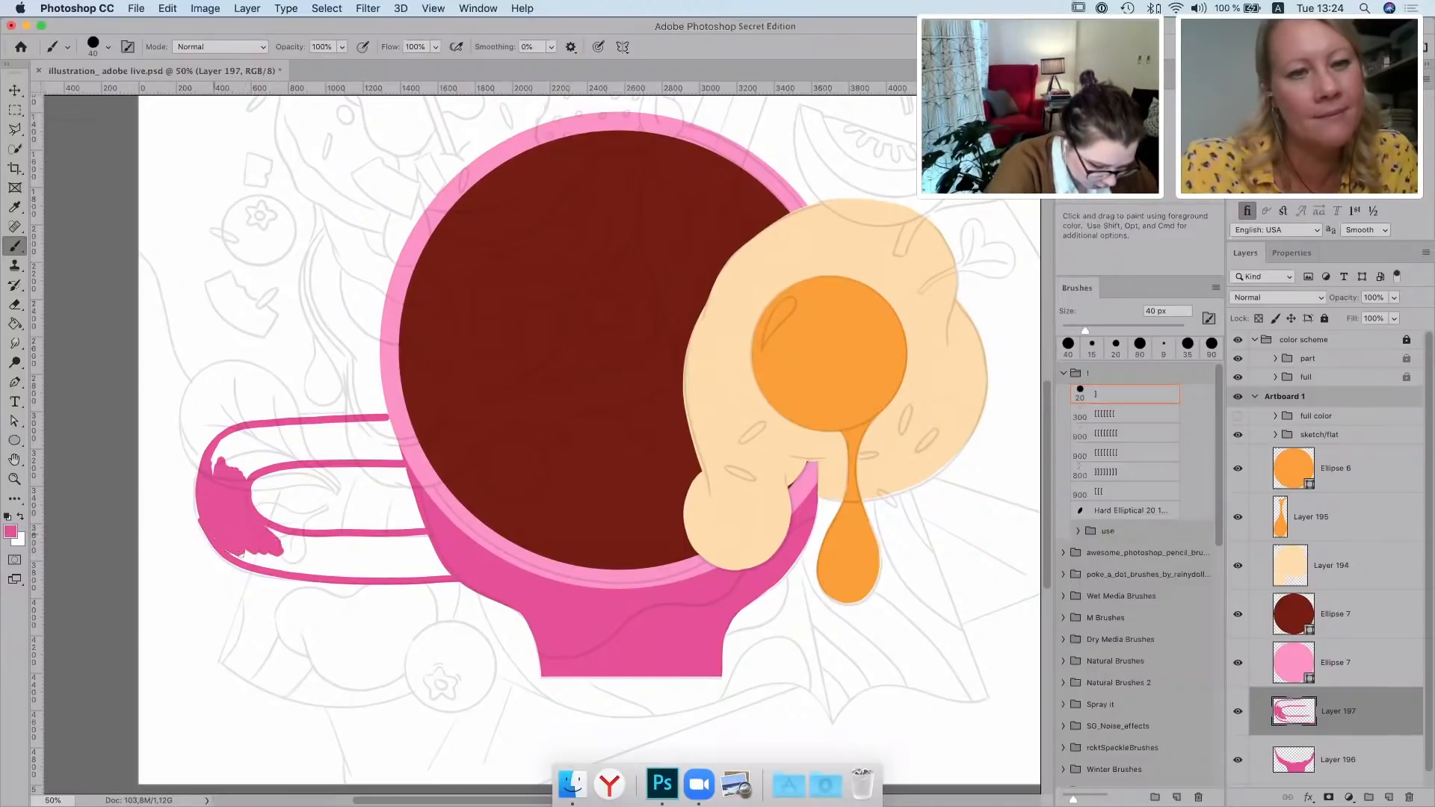
drag(197, 467, 211, 529)
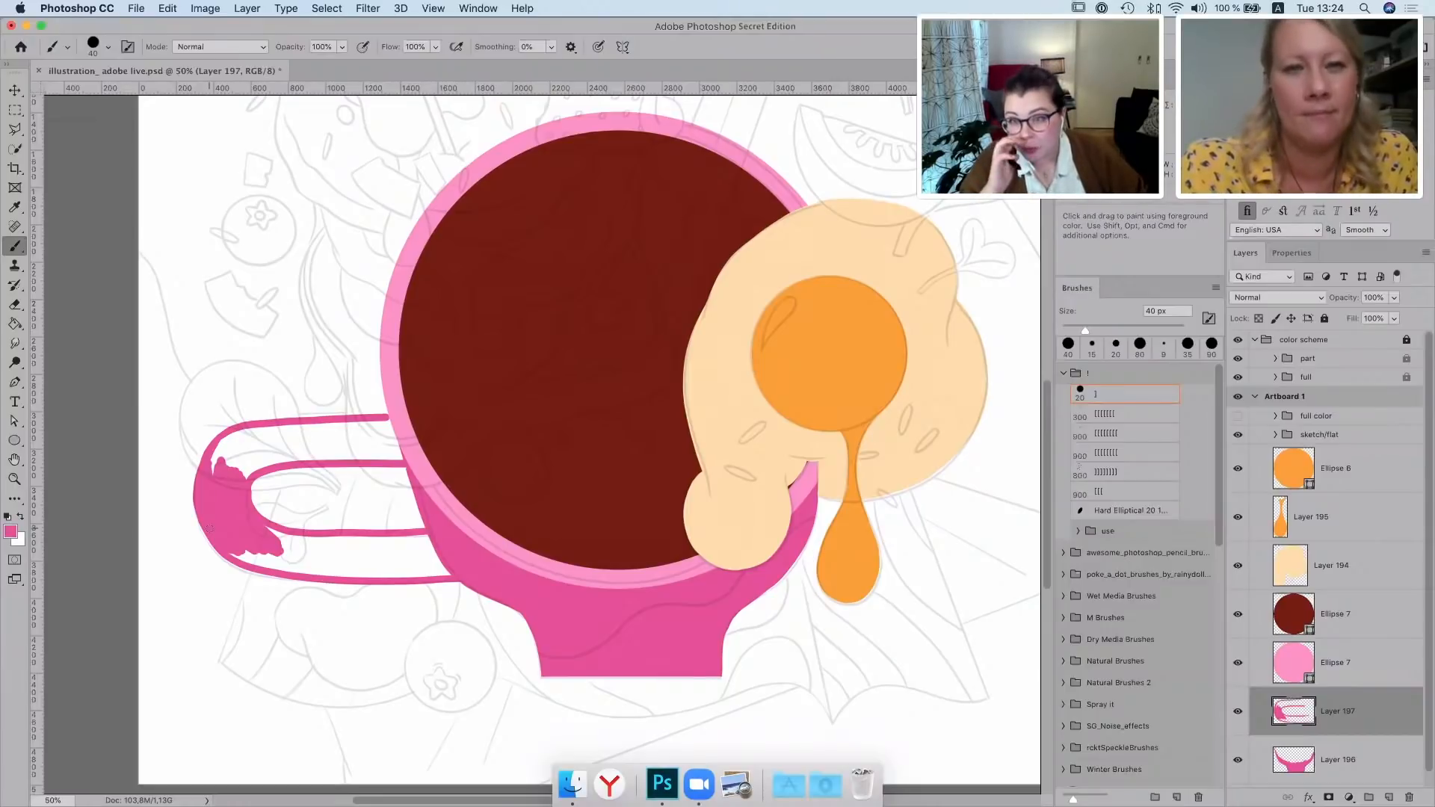
drag(333, 443, 376, 447)
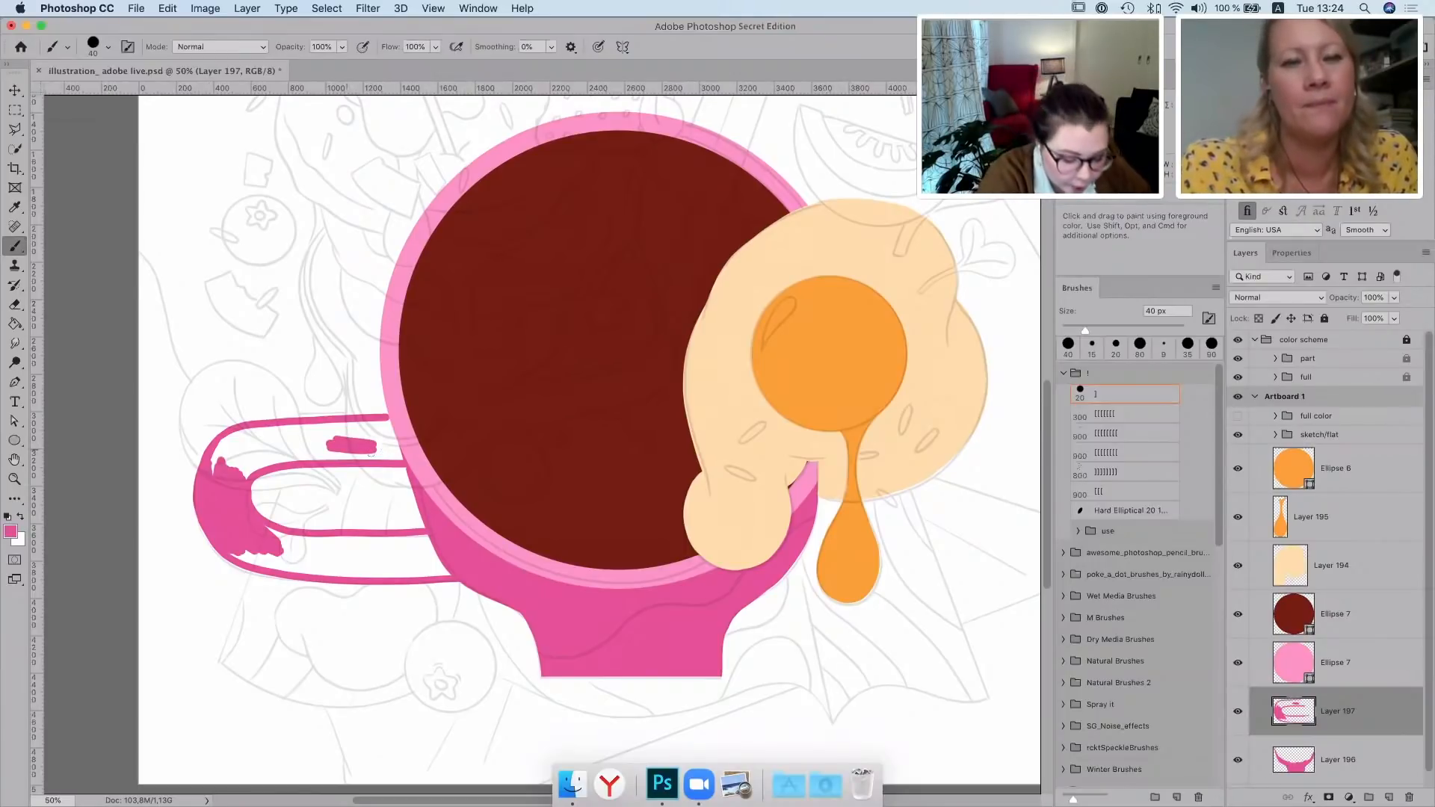
mouse_move(371, 453)
mouse_down()
mouse_move(400, 456)
mouse_move(351, 425)
mouse_move(389, 419)
mouse_up()
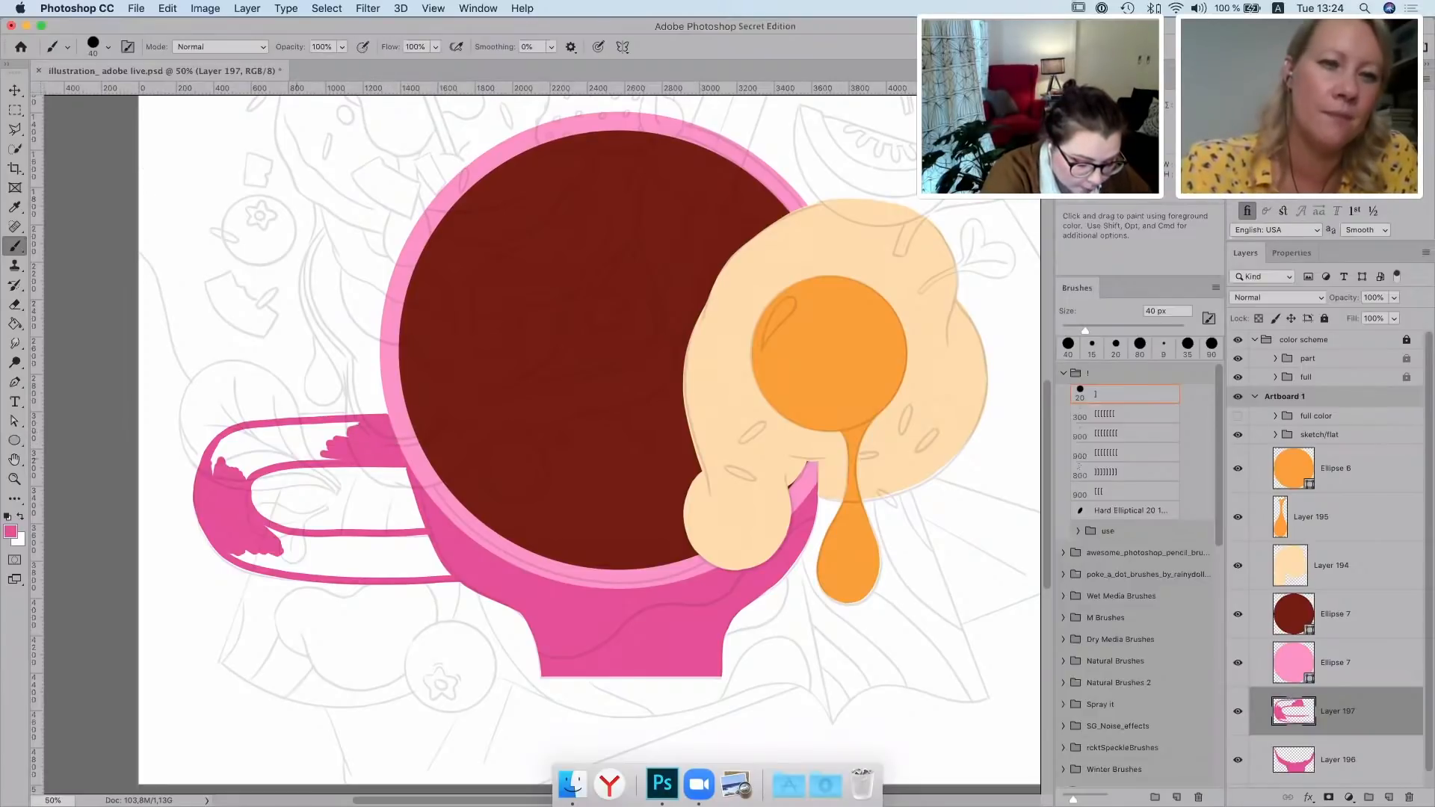
drag(328, 457, 287, 457)
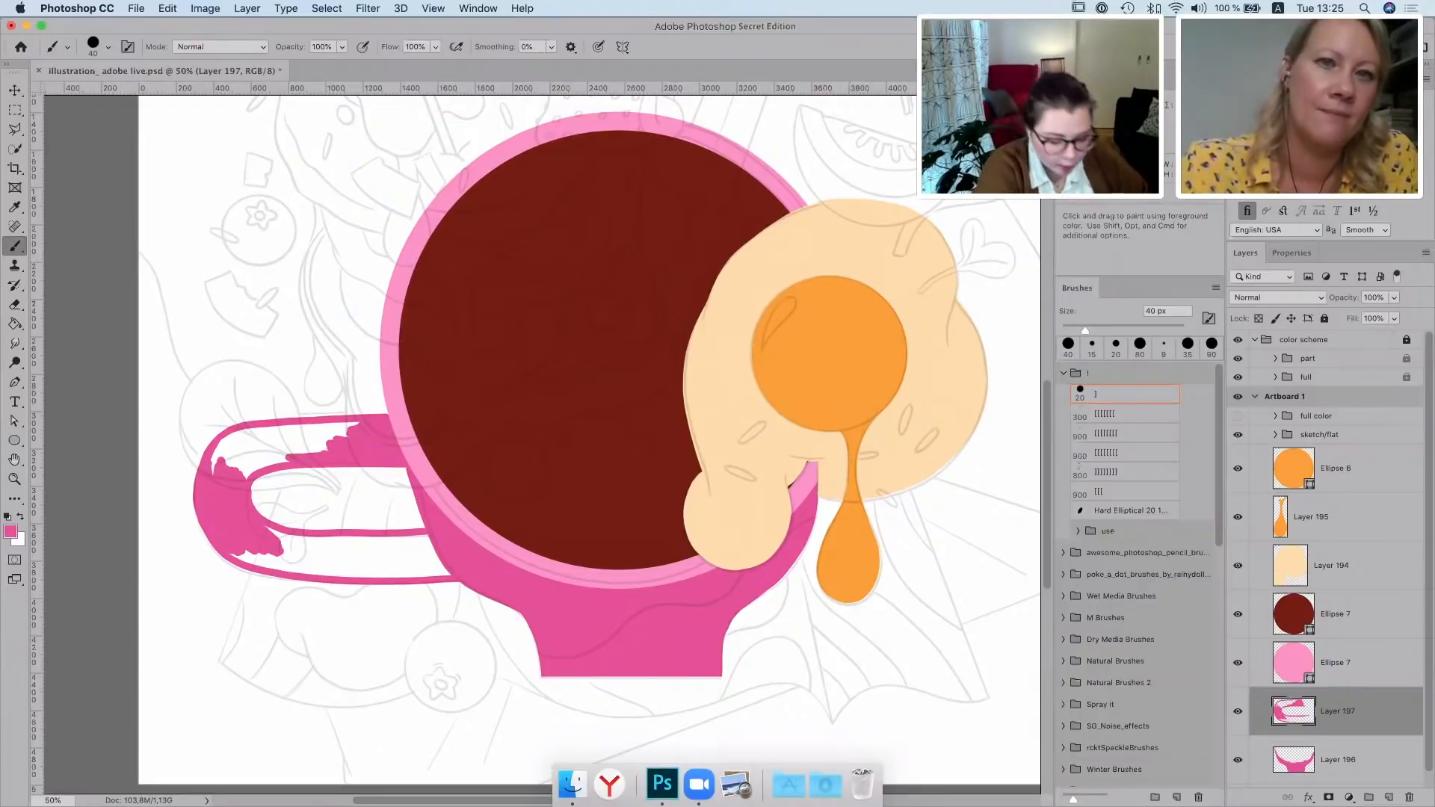
mouse_move(333, 452)
mouse_down()
mouse_move(280, 447)
mouse_move(328, 438)
mouse_move(284, 430)
mouse_move(366, 426)
mouse_up()
mouse_move(236, 459)
mouse_down()
mouse_move(282, 455)
mouse_move(248, 463)
mouse_move(242, 444)
mouse_move(261, 434)
mouse_move(277, 441)
mouse_move(238, 468)
mouse_move(220, 451)
mouse_up()
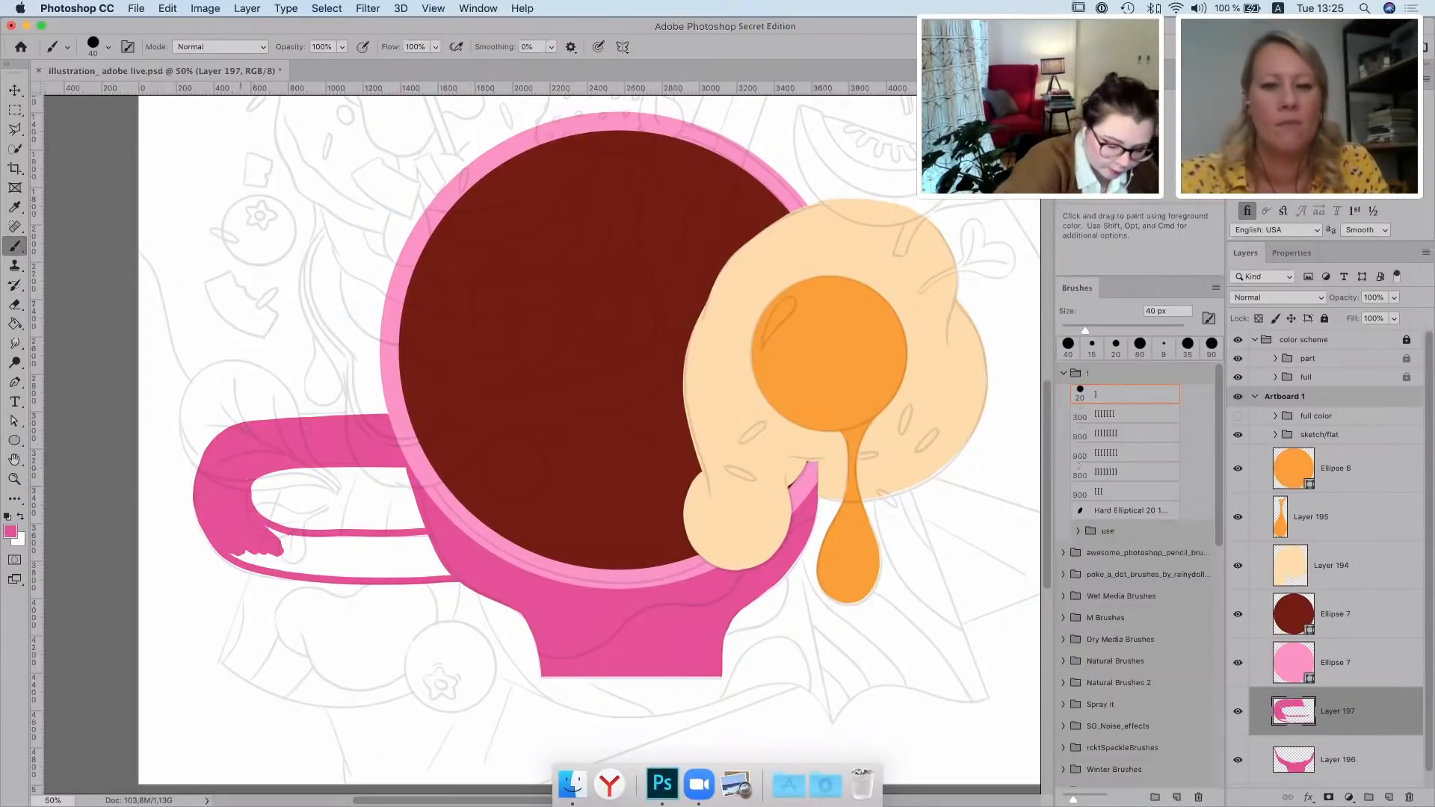
Fill the handle's lower arm with pink, covering the remaining white gaps along its lower edge
mouse_move(308, 545)
mouse_down()
mouse_move(279, 555)
mouse_move(344, 557)
mouse_up()
drag(253, 559, 290, 557)
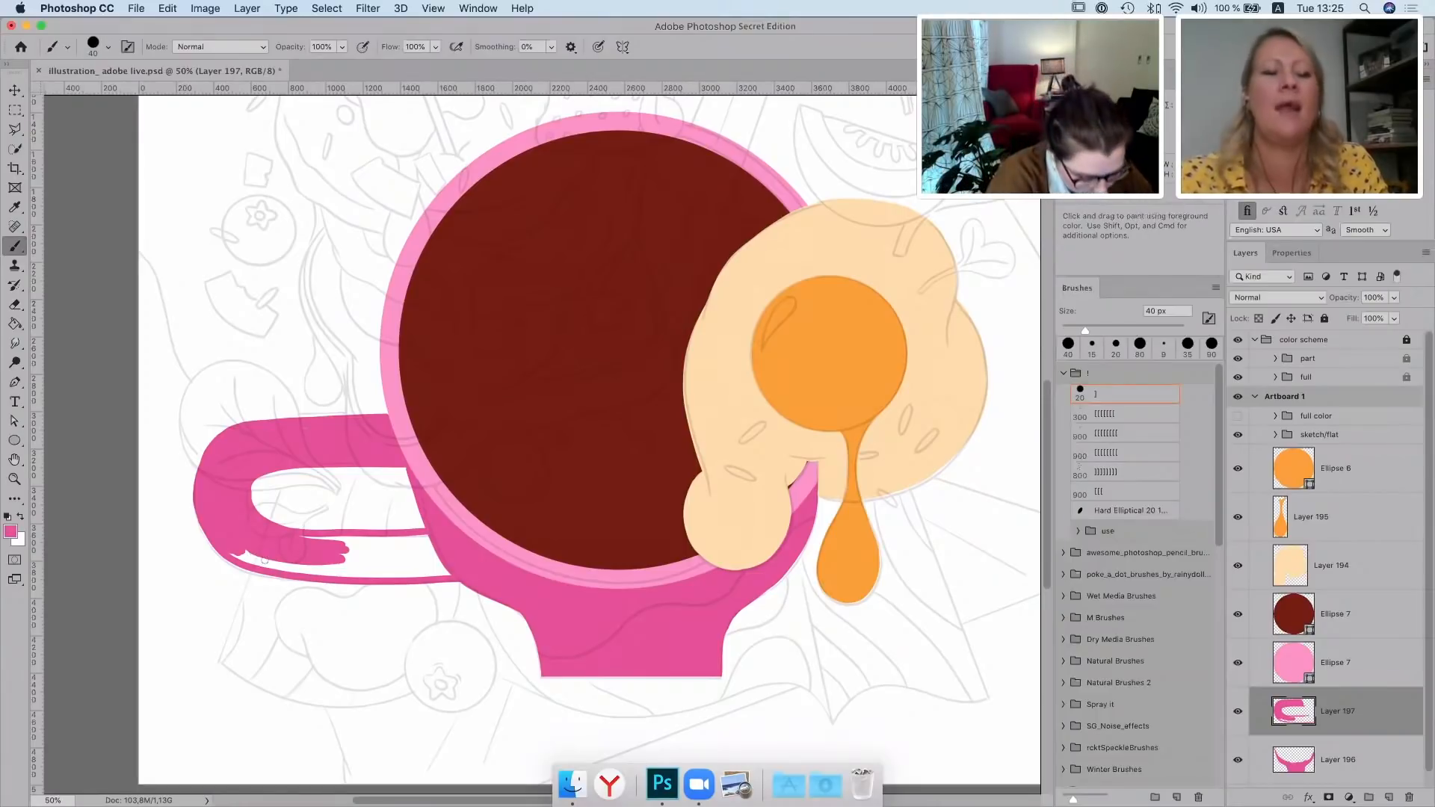
mouse_move(264, 559)
mouse_down()
mouse_move(233, 562)
mouse_move(344, 570)
mouse_move(390, 560)
mouse_move(388, 546)
mouse_move(302, 538)
mouse_move(427, 536)
mouse_move(404, 549)
mouse_move(437, 559)
mouse_move(366, 572)
mouse_move(445, 575)
mouse_up()
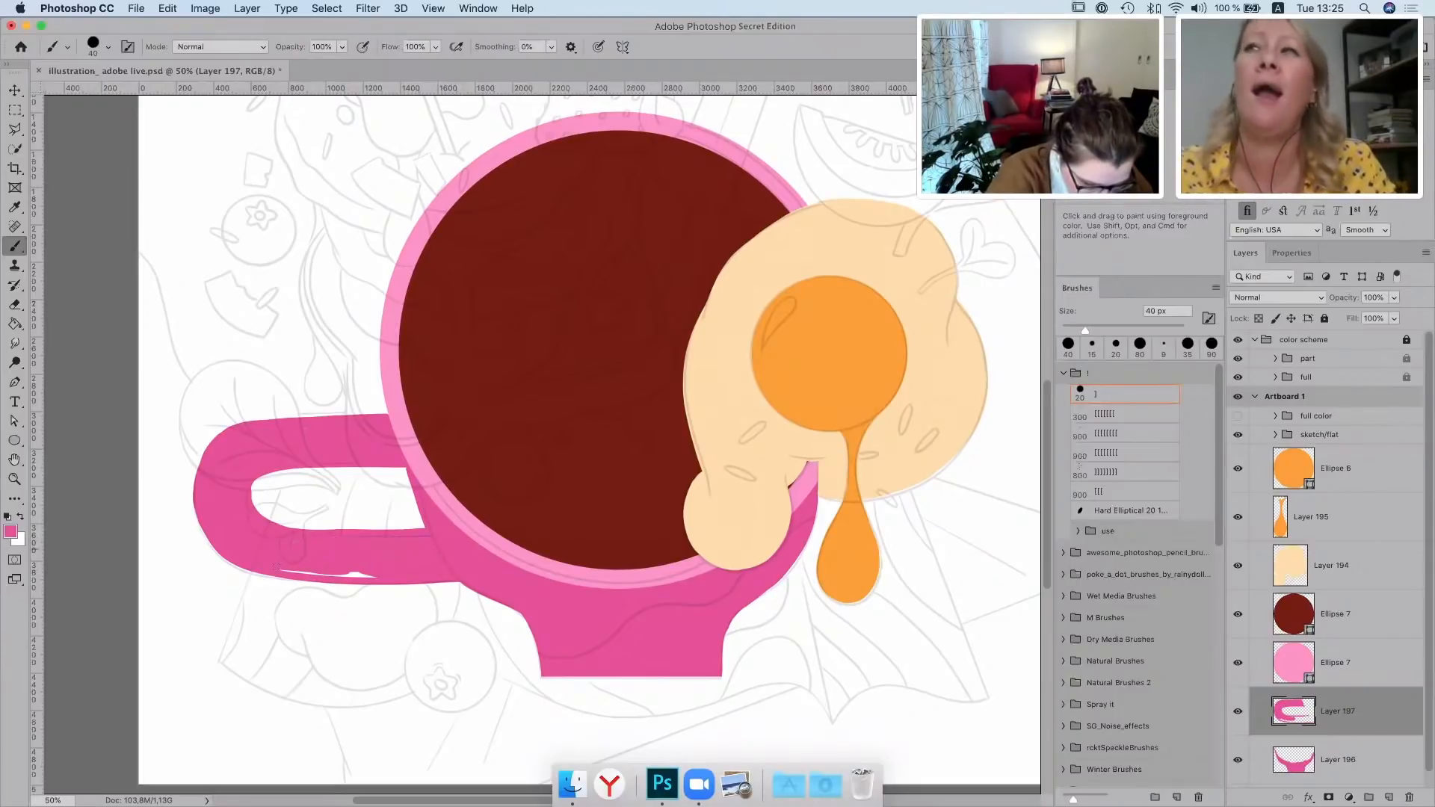
drag(288, 573, 356, 575)
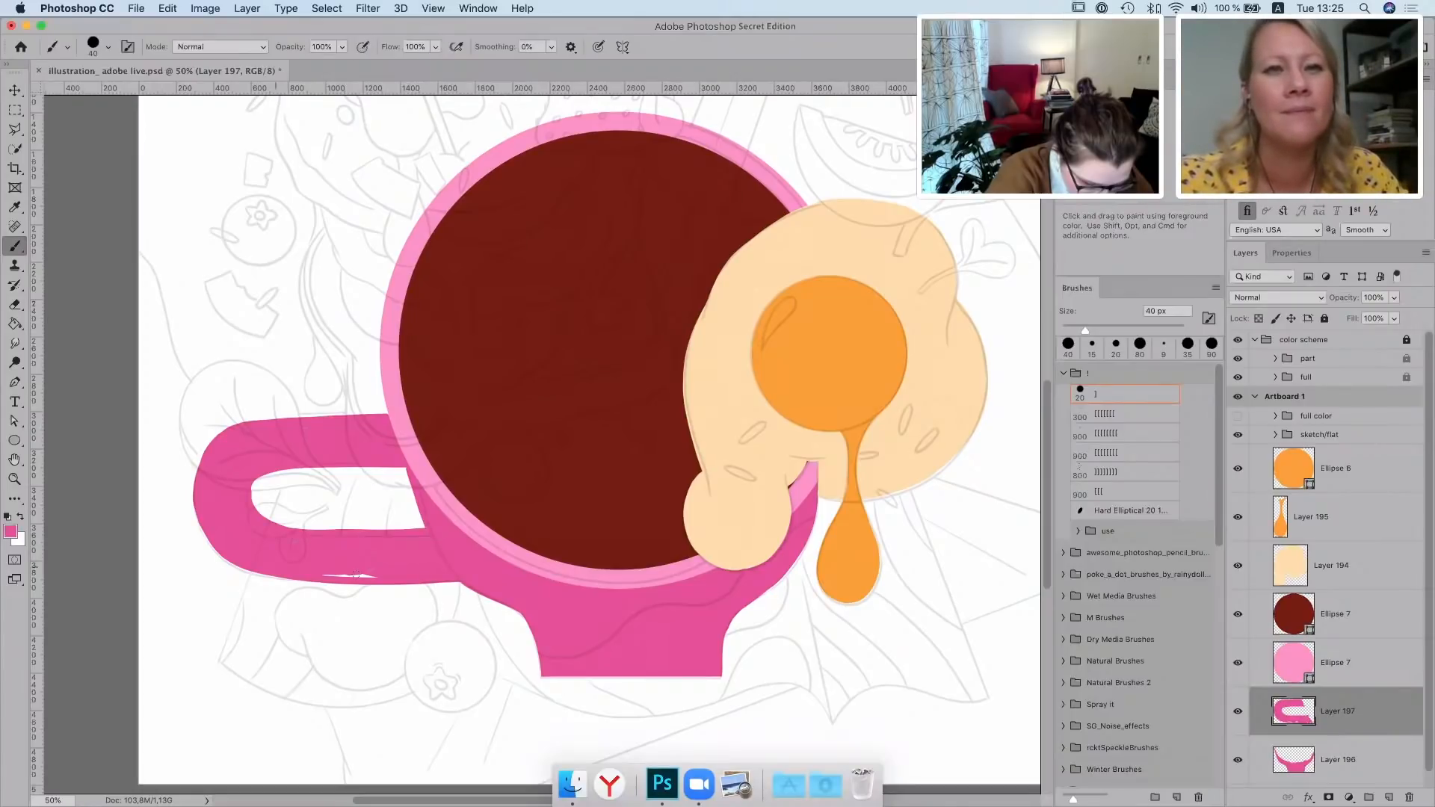
drag(356, 574, 321, 575)
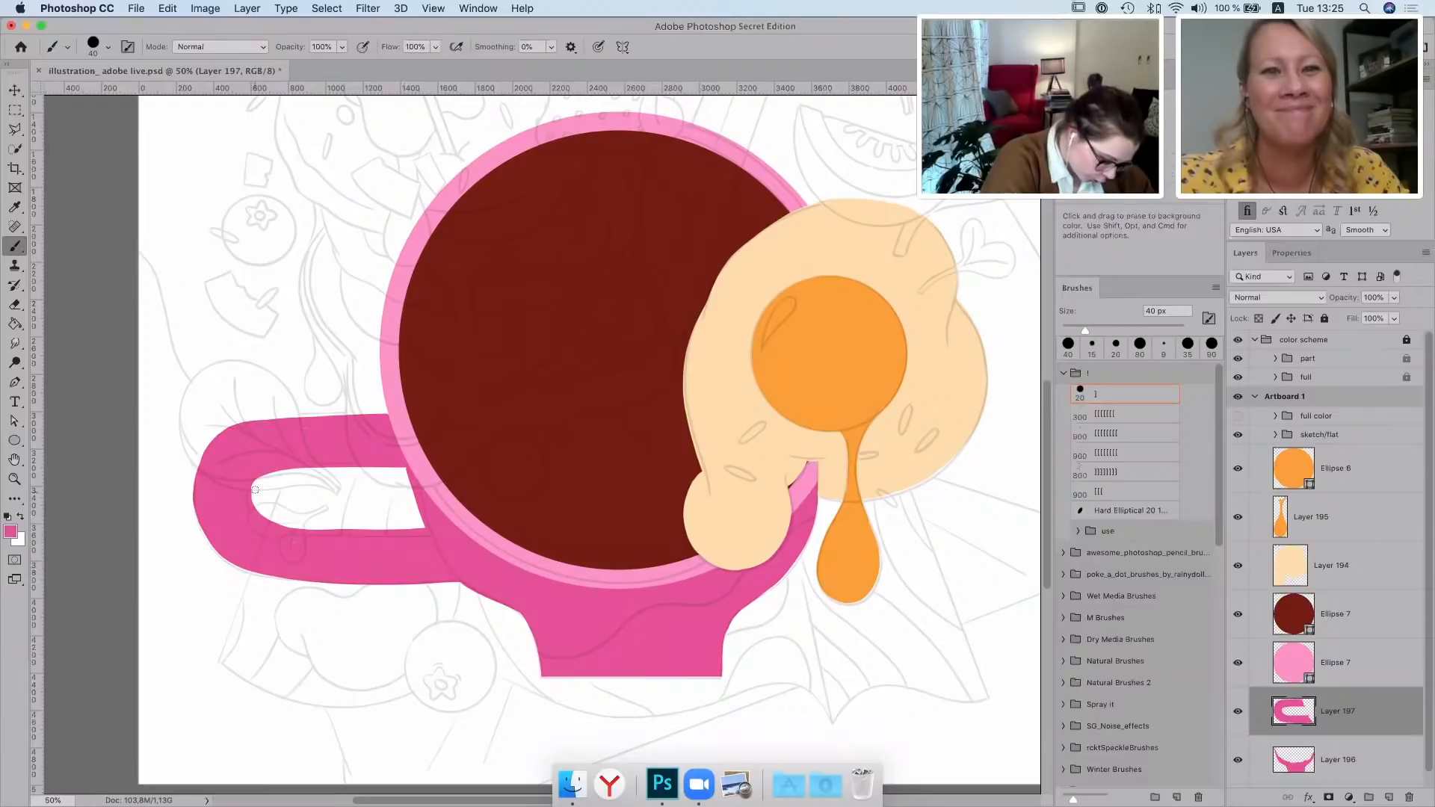
Clean up the inner edge of the handle's opening by erasing with a 45 px brush
key(b)
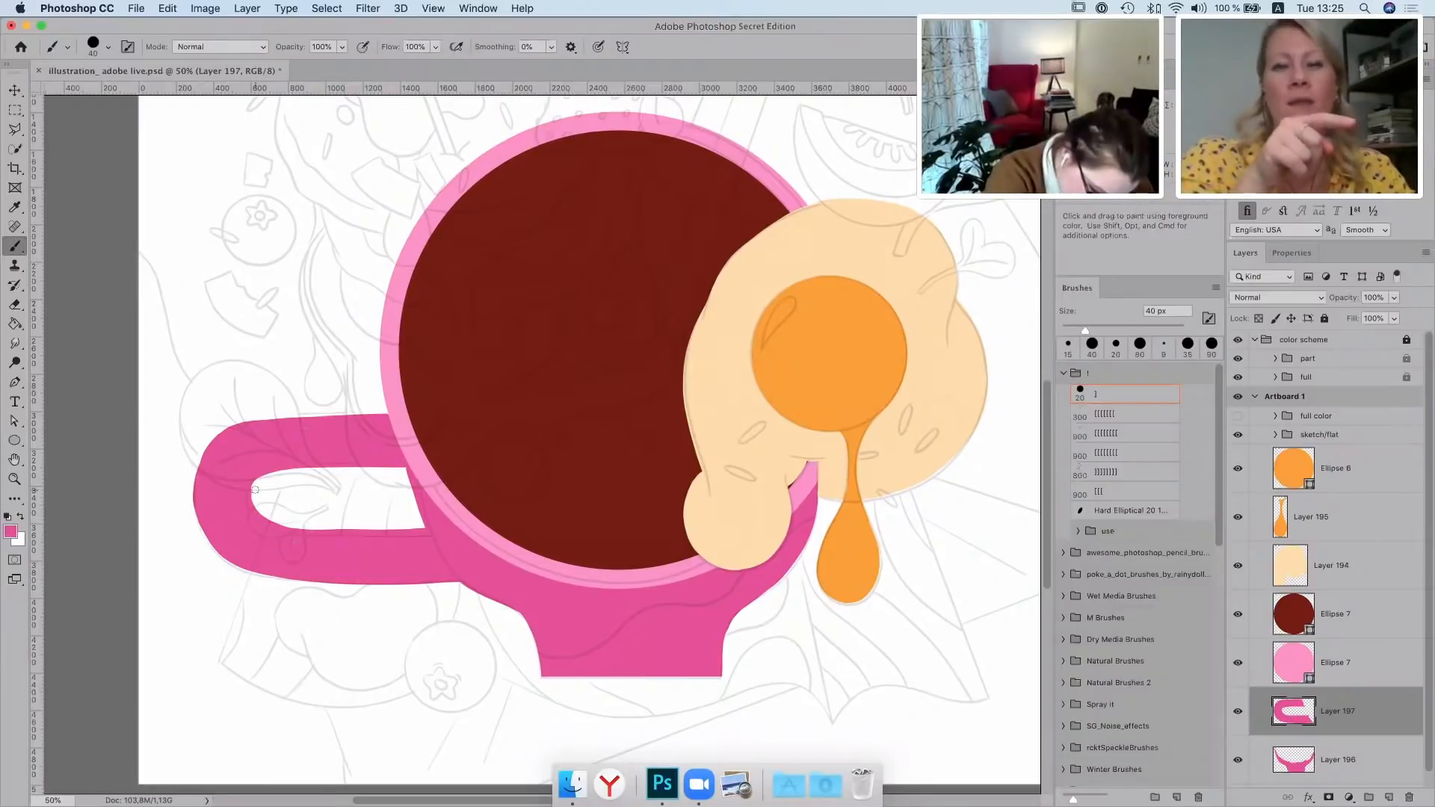
key(e)
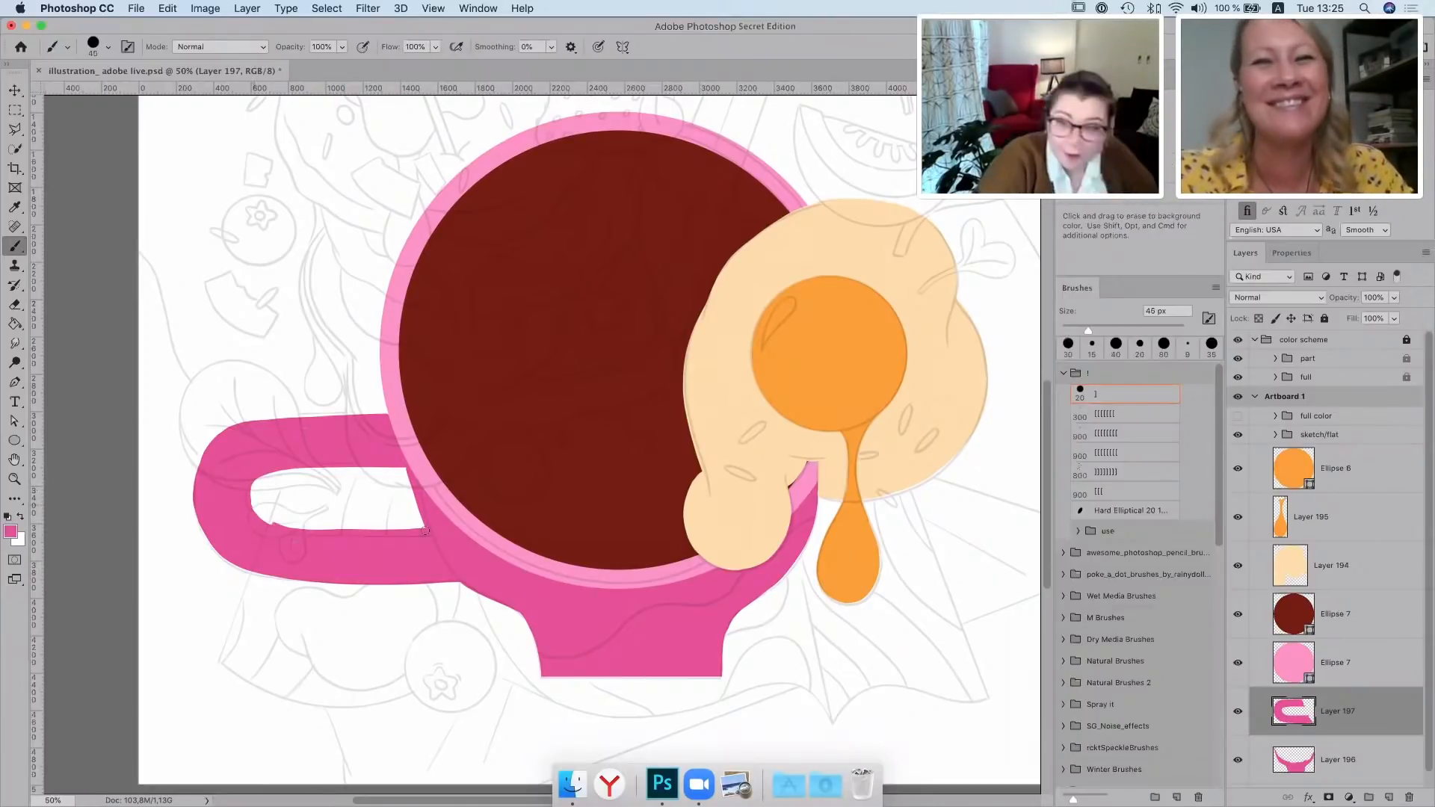
drag(290, 531, 424, 531)
key(b)
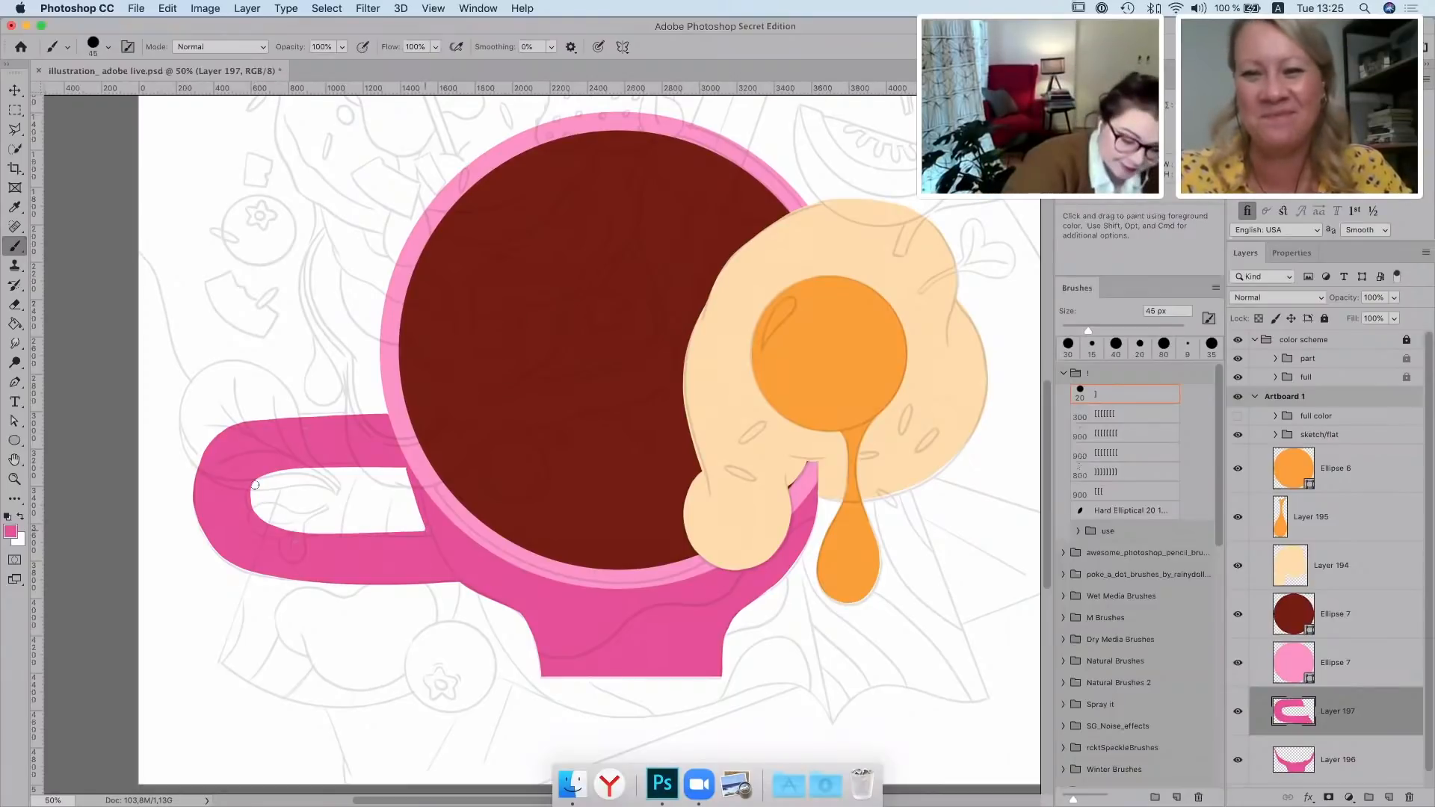
click(301, 465)
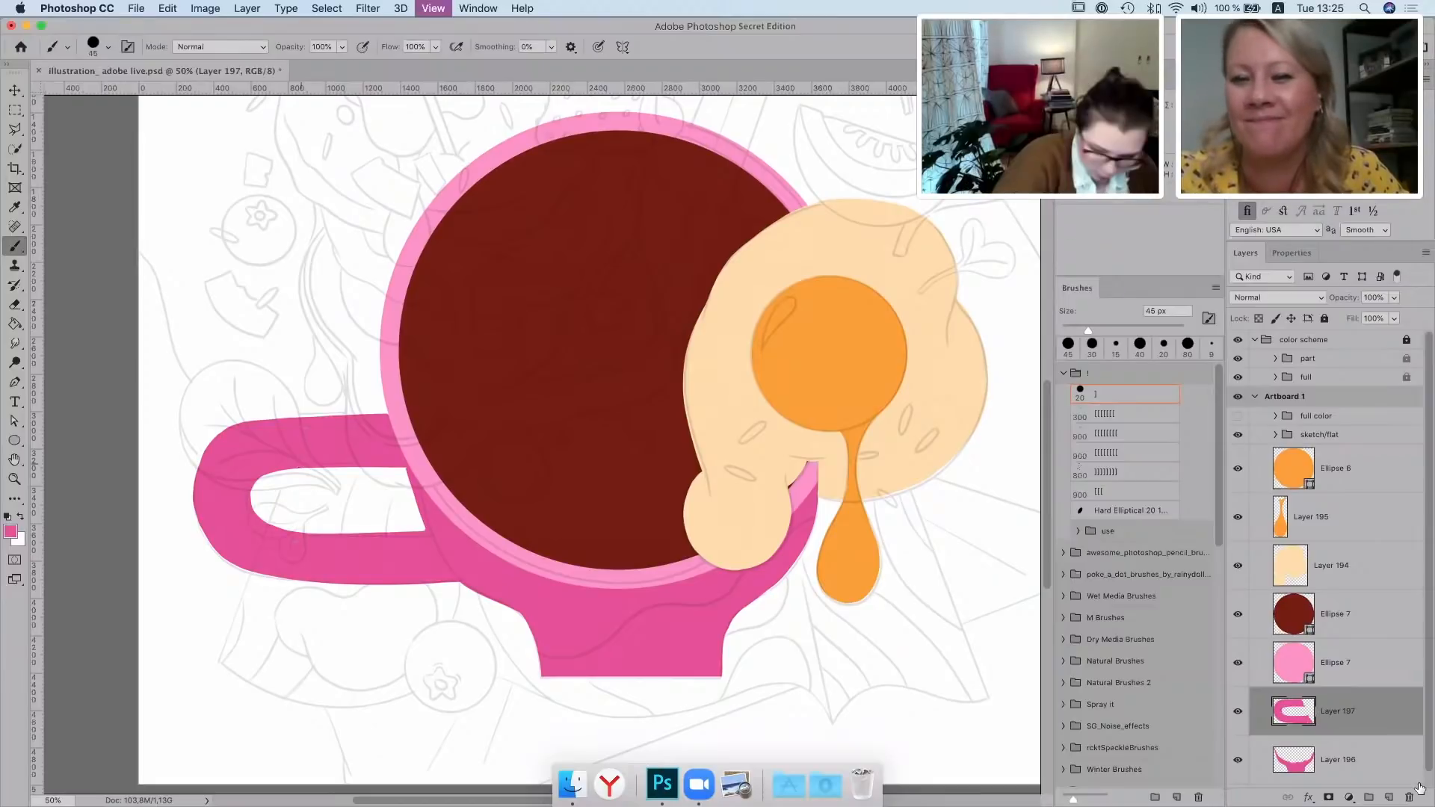
Add a new empty layer beneath the pink bowl layer
key(super+minus)
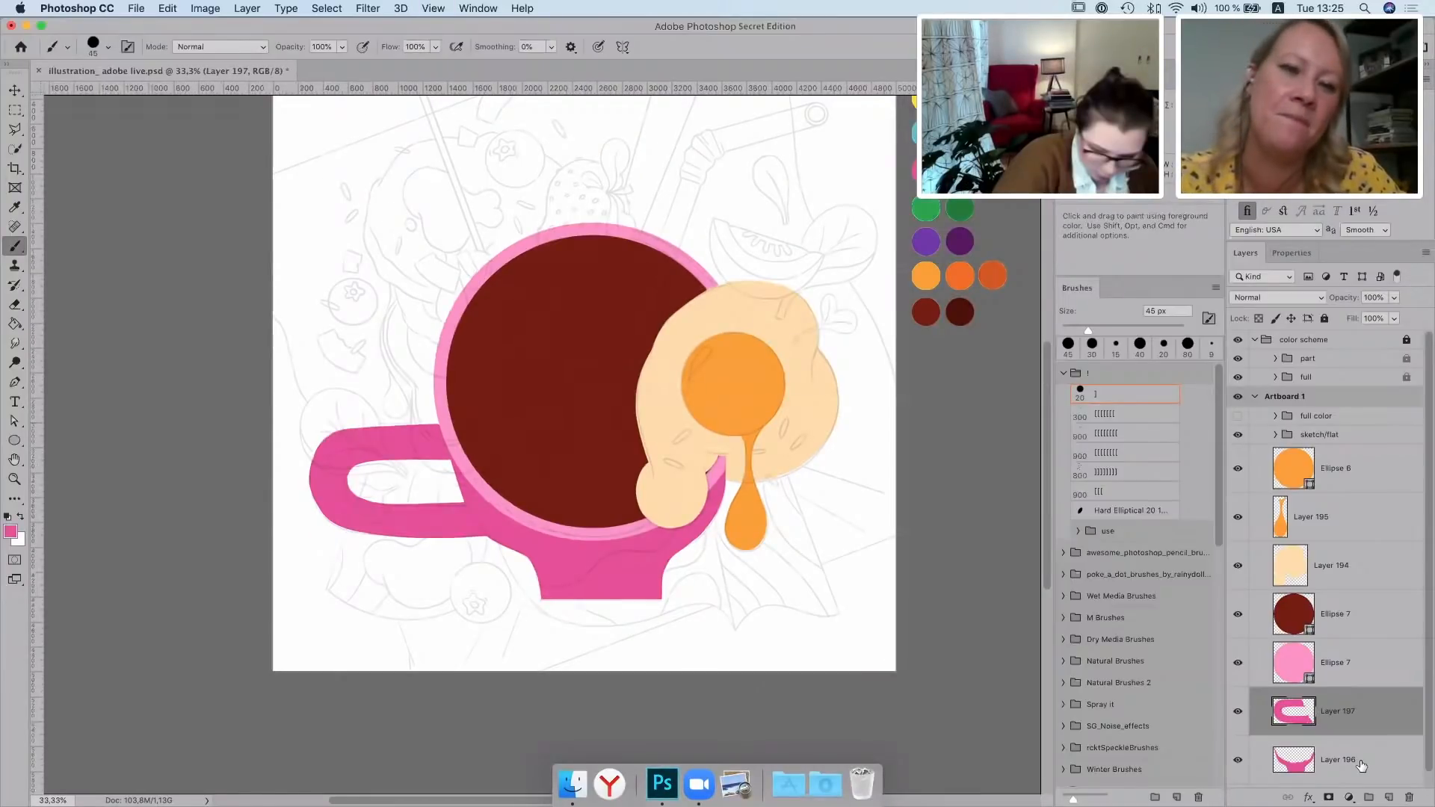
scroll(1361, 765, down, 1)
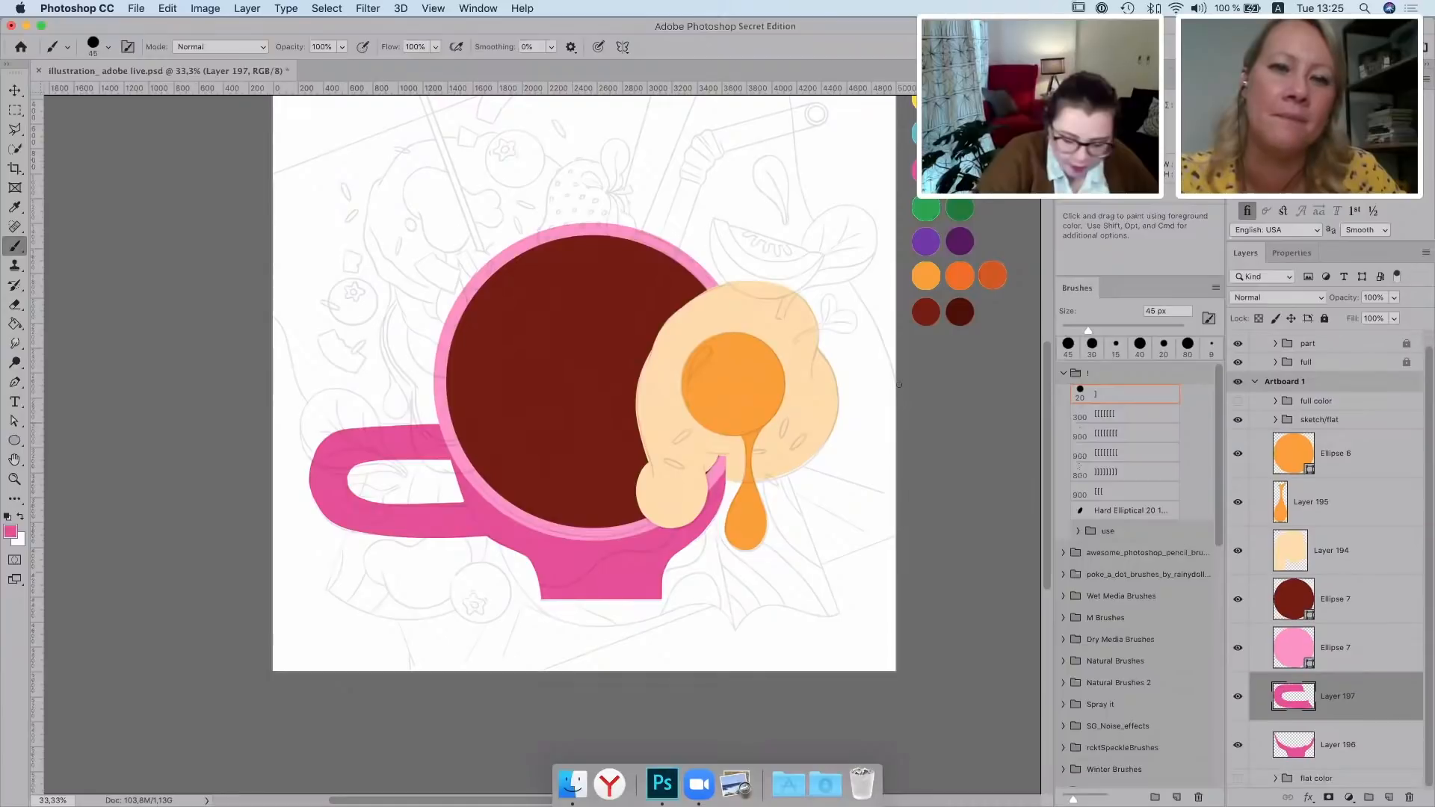
key(alt+bracketleft)
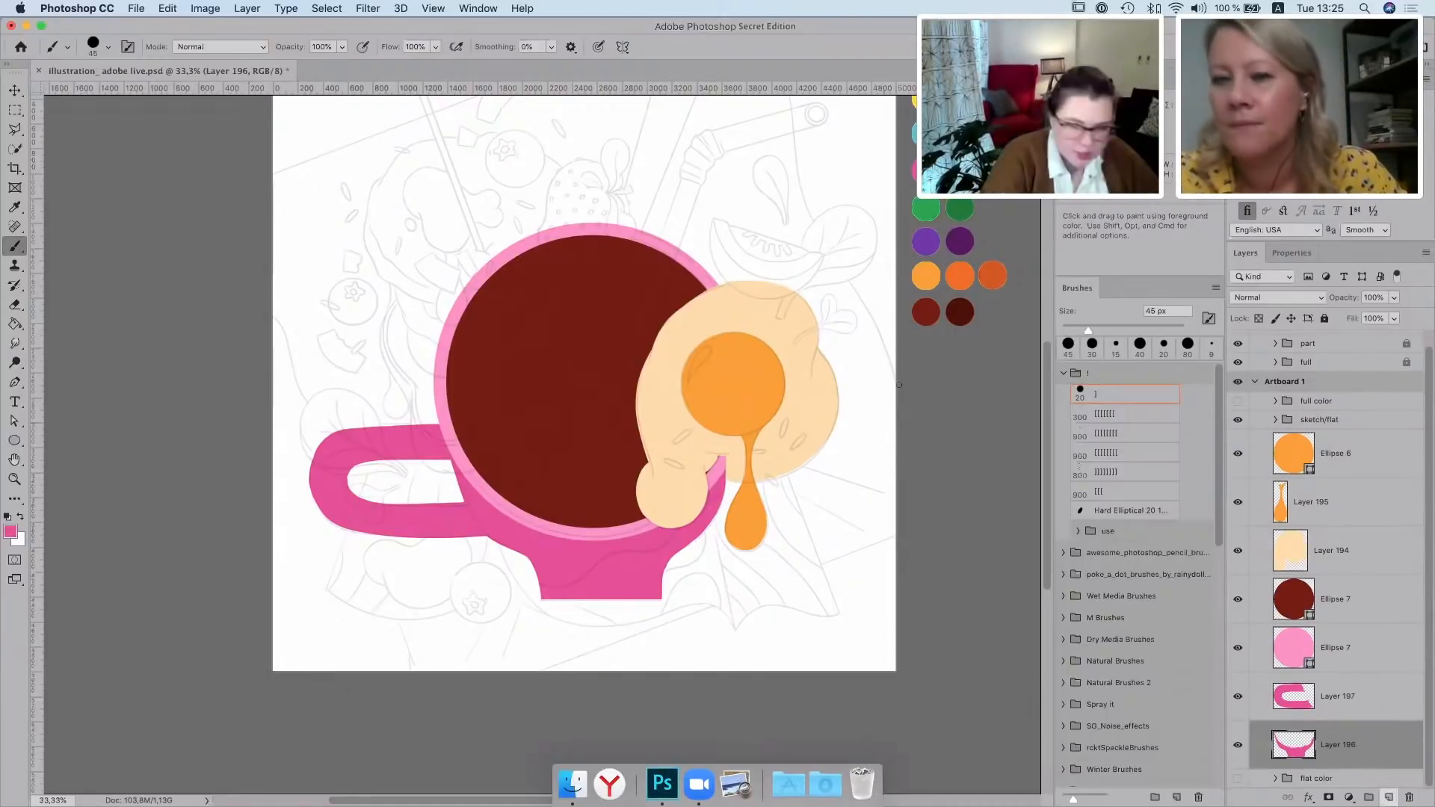
key(super+shift+alt+n)
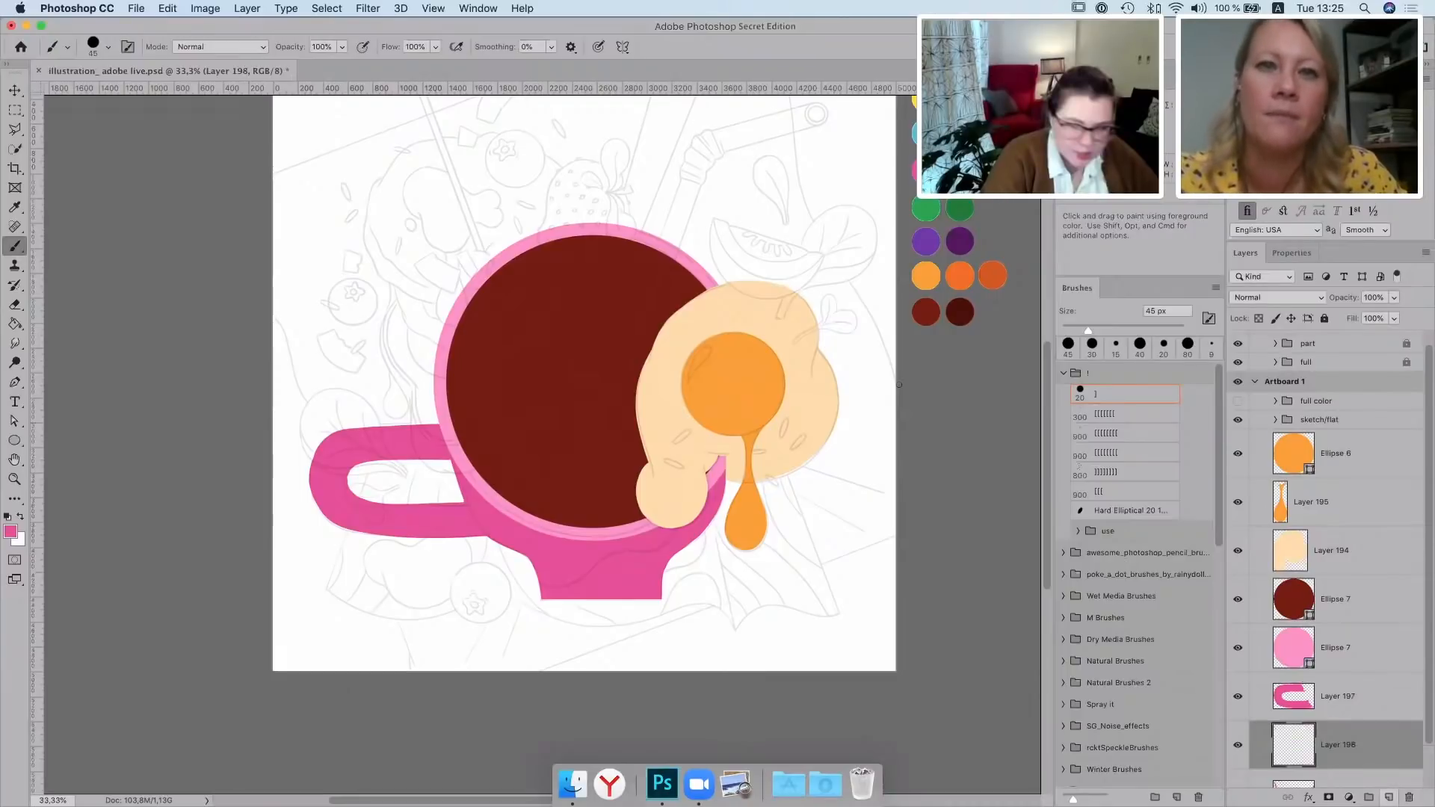
key(space)
drag(899, 385, 896, 412)
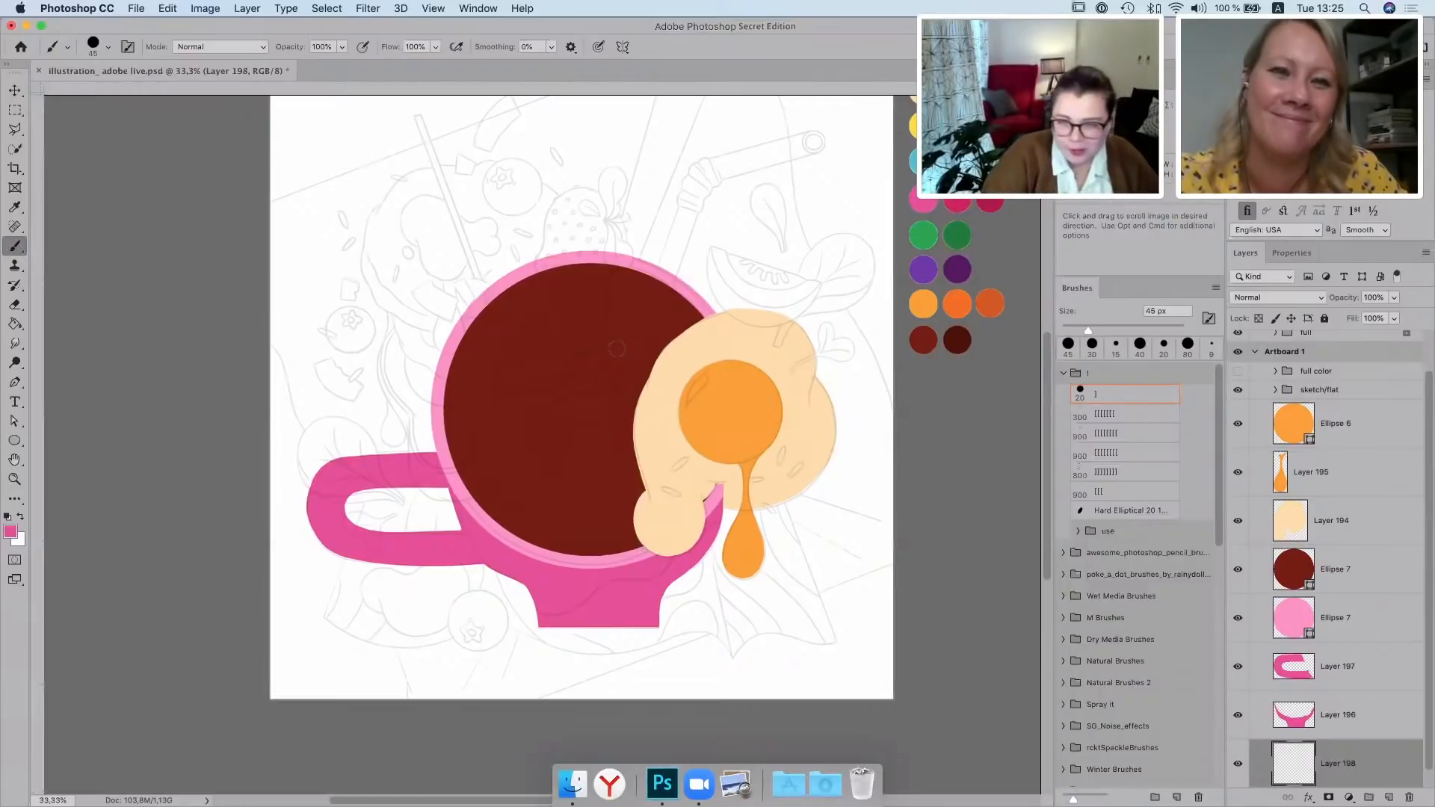
Outline both sides of the straw's ridged bend and upper tube in teal with a 15 px brush
scroll(617, 348, up, 5)
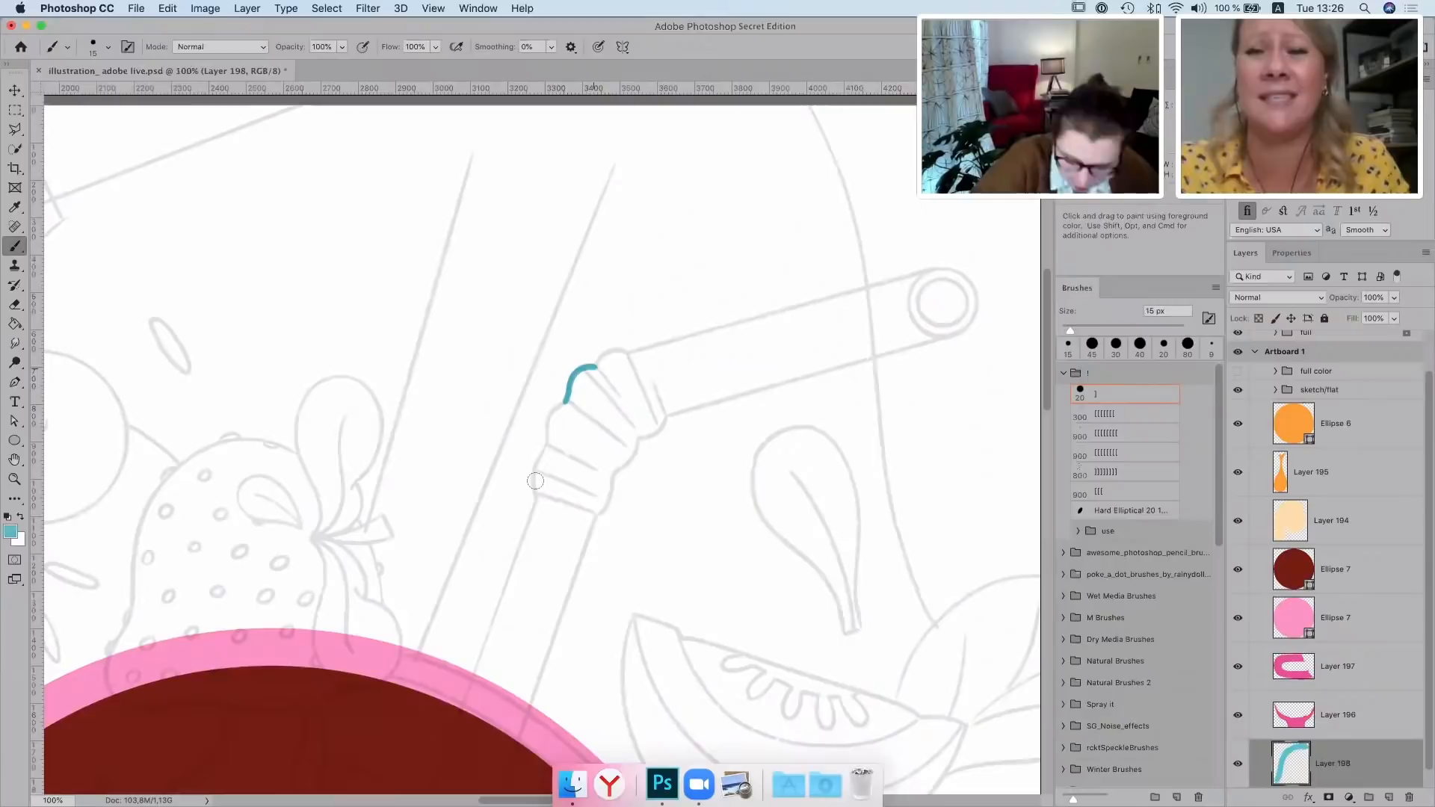
drag(563, 401, 535, 495)
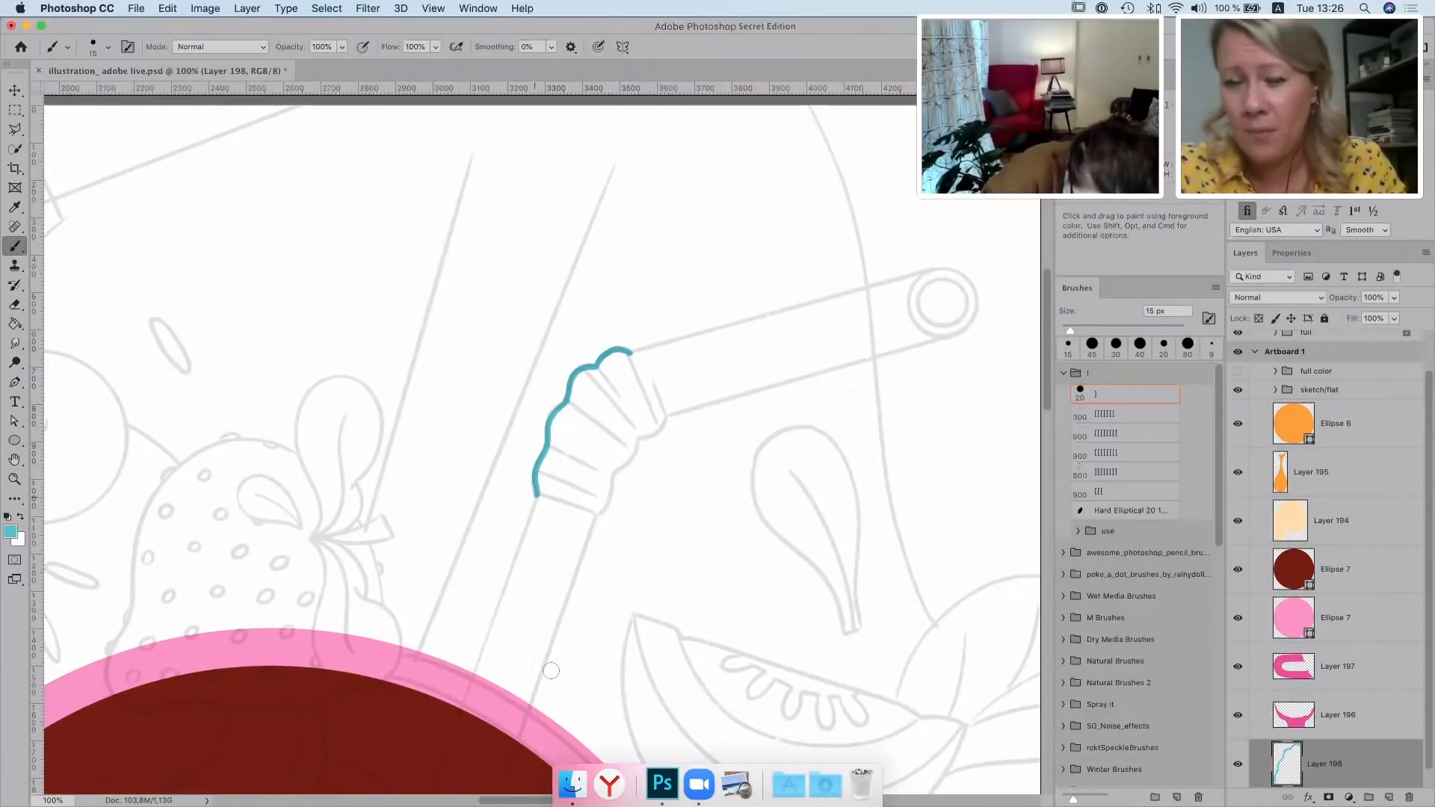
drag(668, 417, 647, 439)
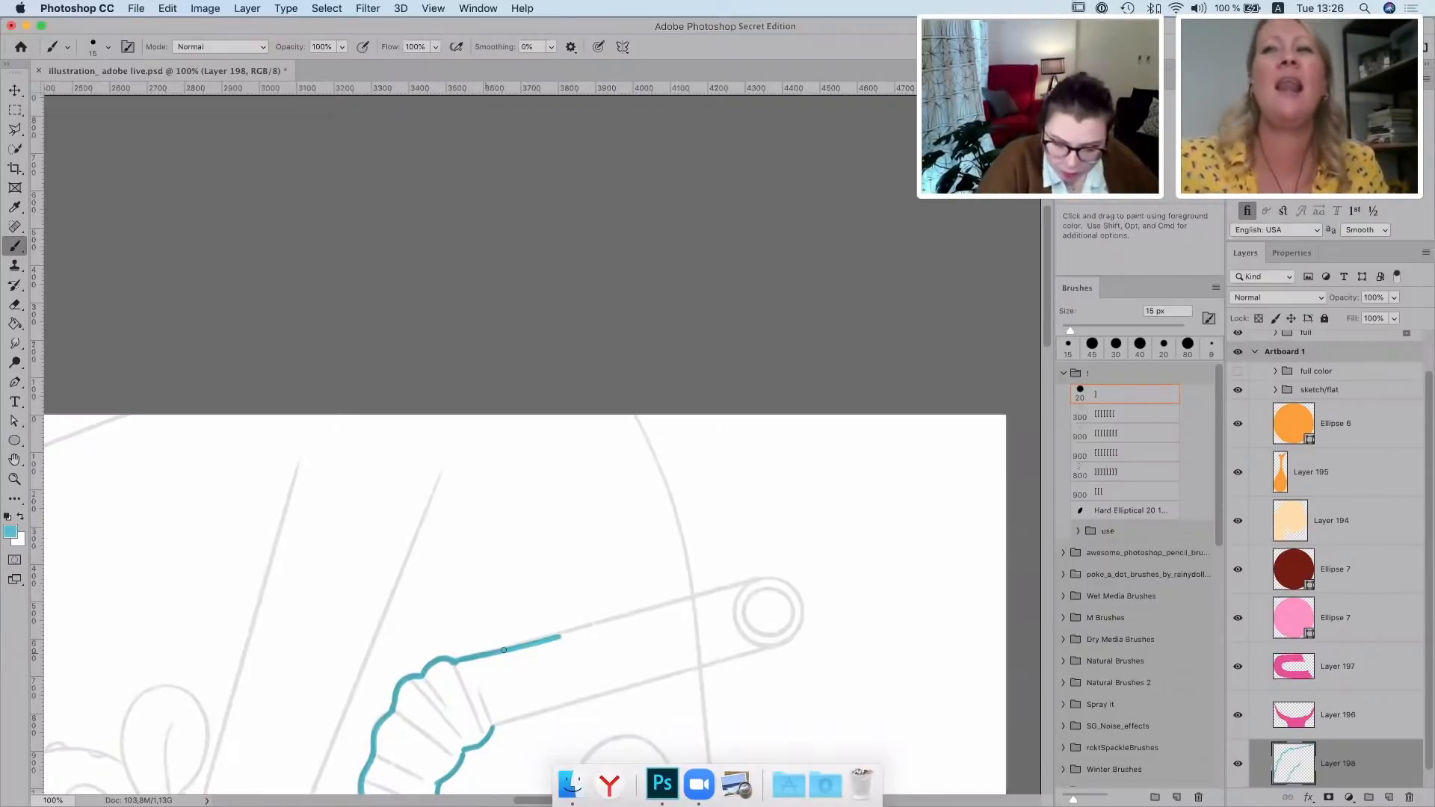
drag(503, 651, 751, 582)
drag(493, 725, 788, 639)
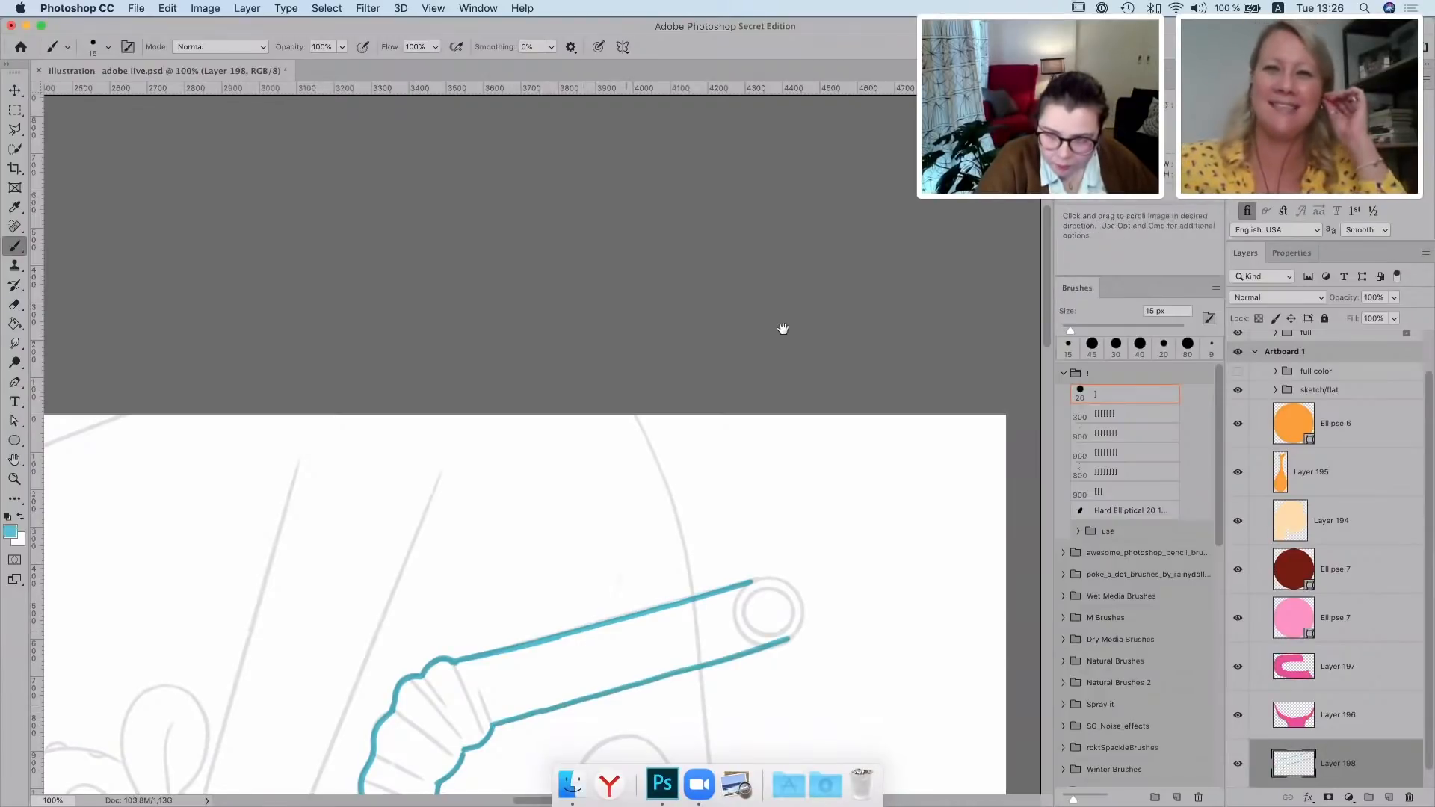
Set the brush smoothing to 58% and outline the right edge of the straw's lower tube in teal down towards the cup
scroll(782, 328, down, 7)
scroll(783, 329, left, 4)
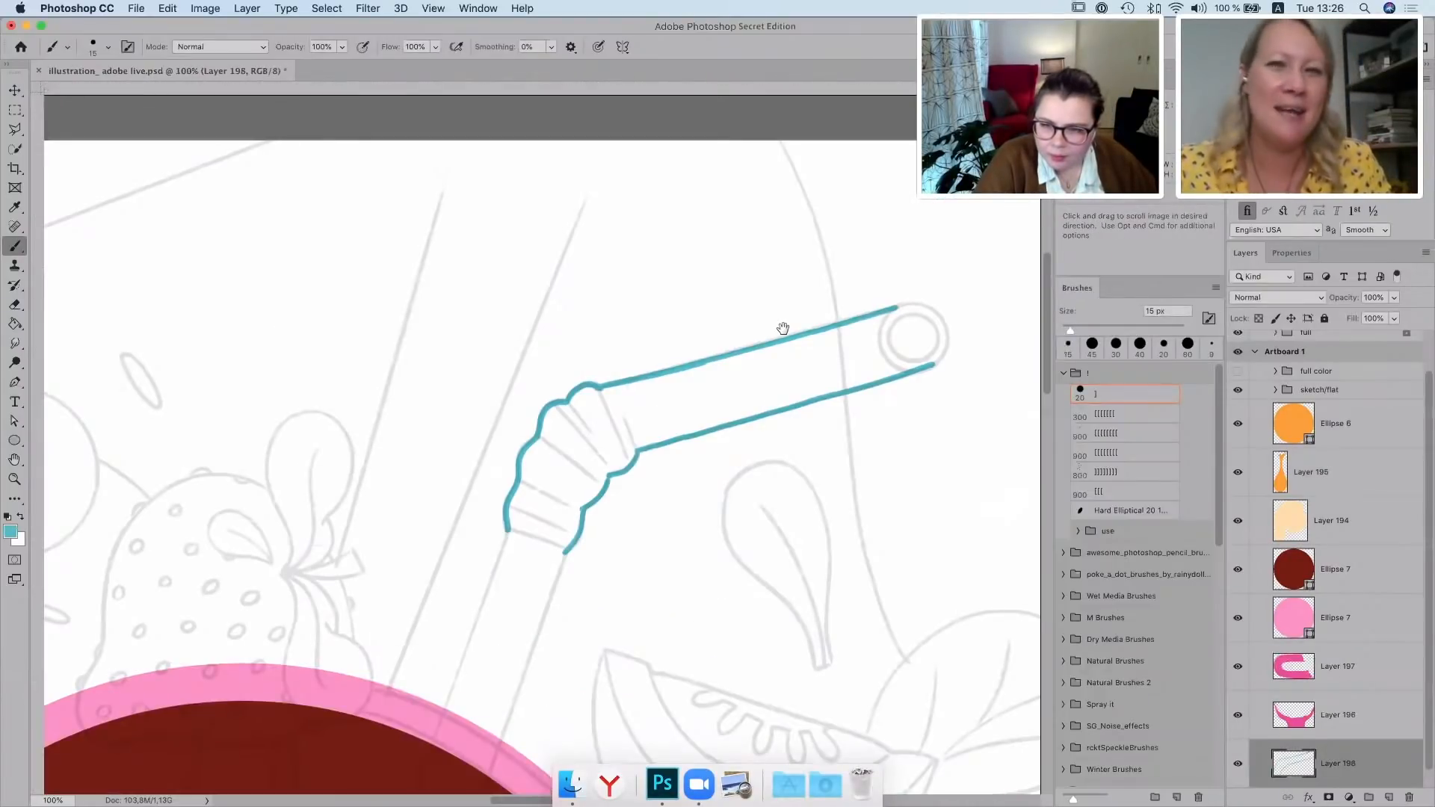
scroll(782, 328, down, 10)
scroll(783, 328, left, 5)
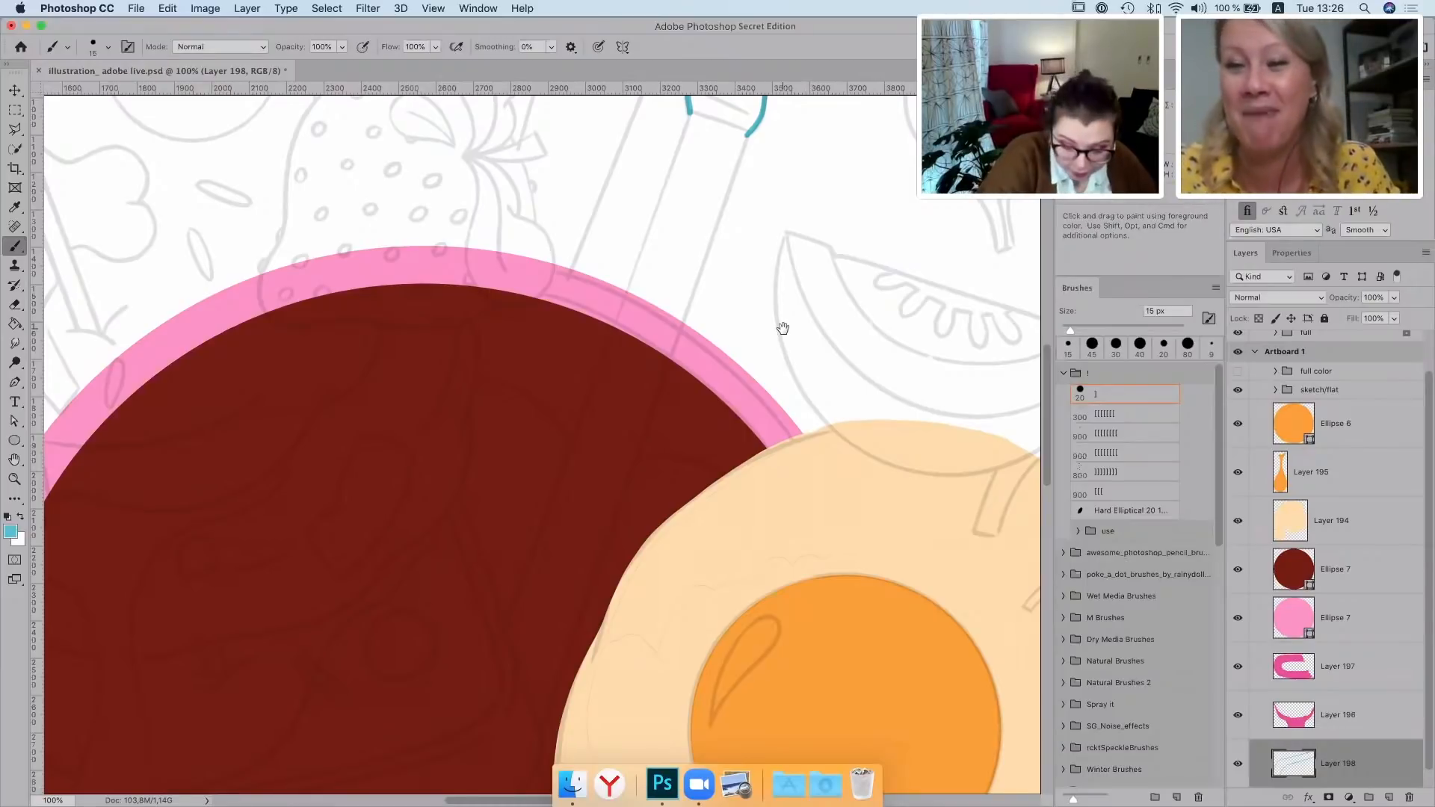
drag(746, 136, 739, 152)
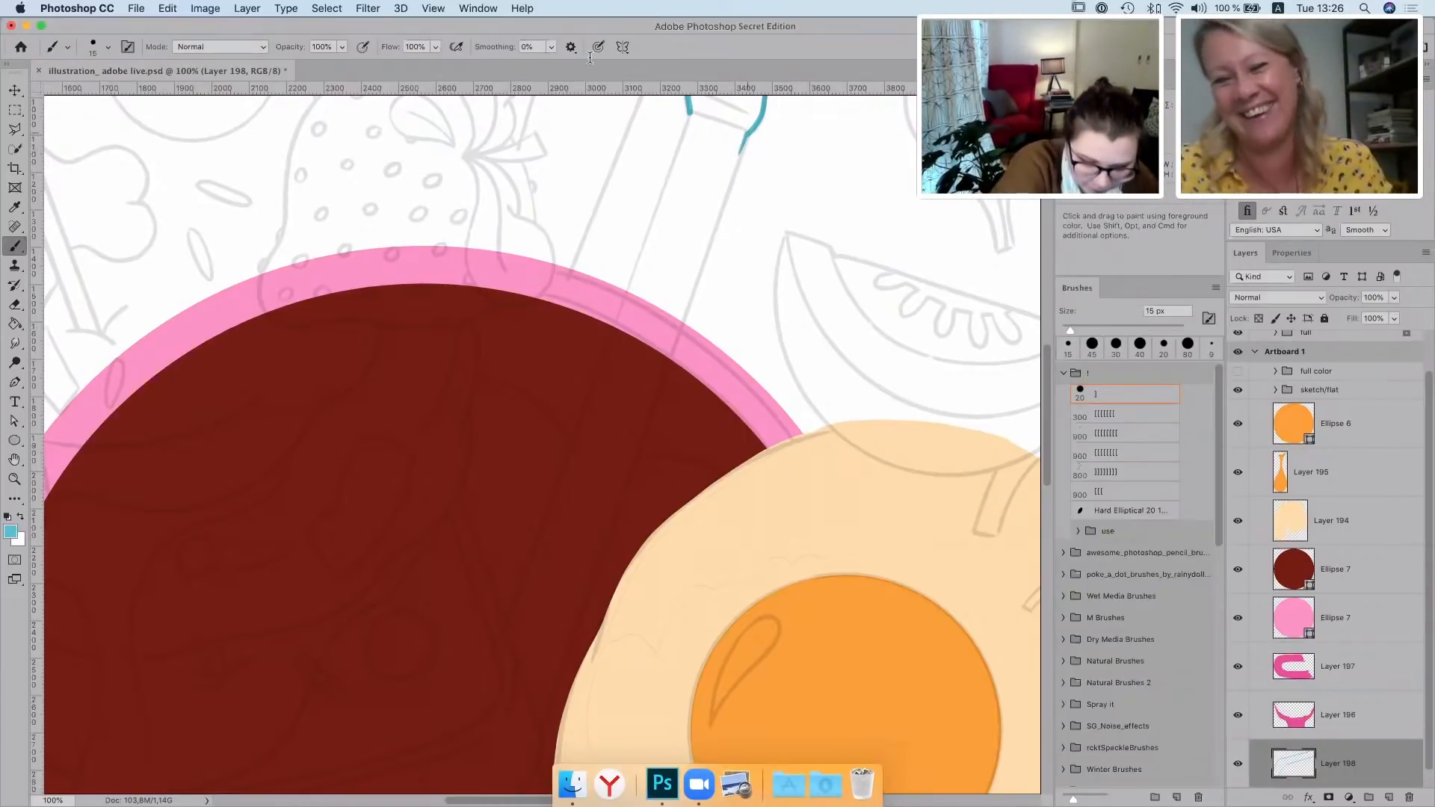
click(553, 49)
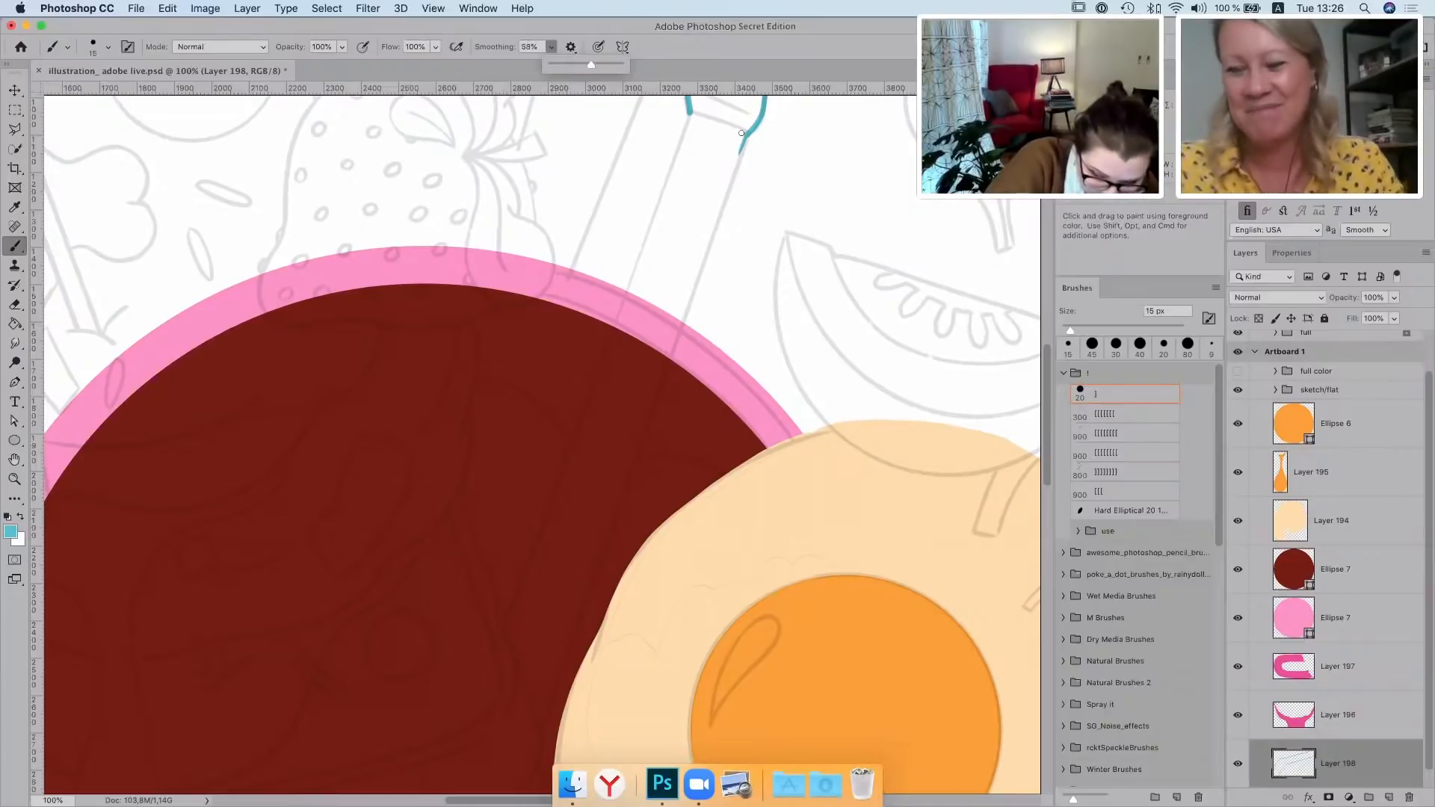
drag(745, 134, 698, 275)
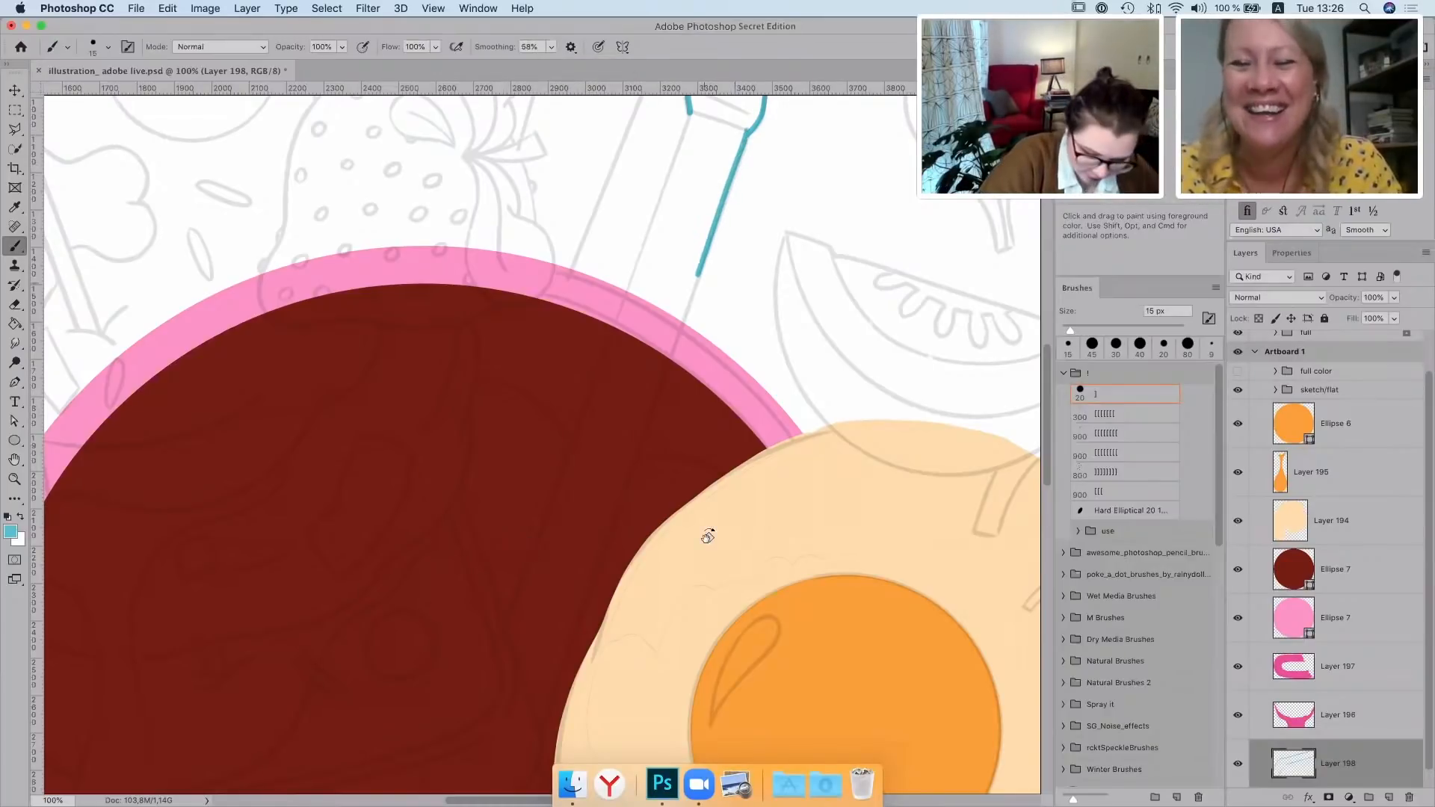
Extend the straw's right edge in teal down across the pink rim and move the straw layer above the dark red circle
key(r)
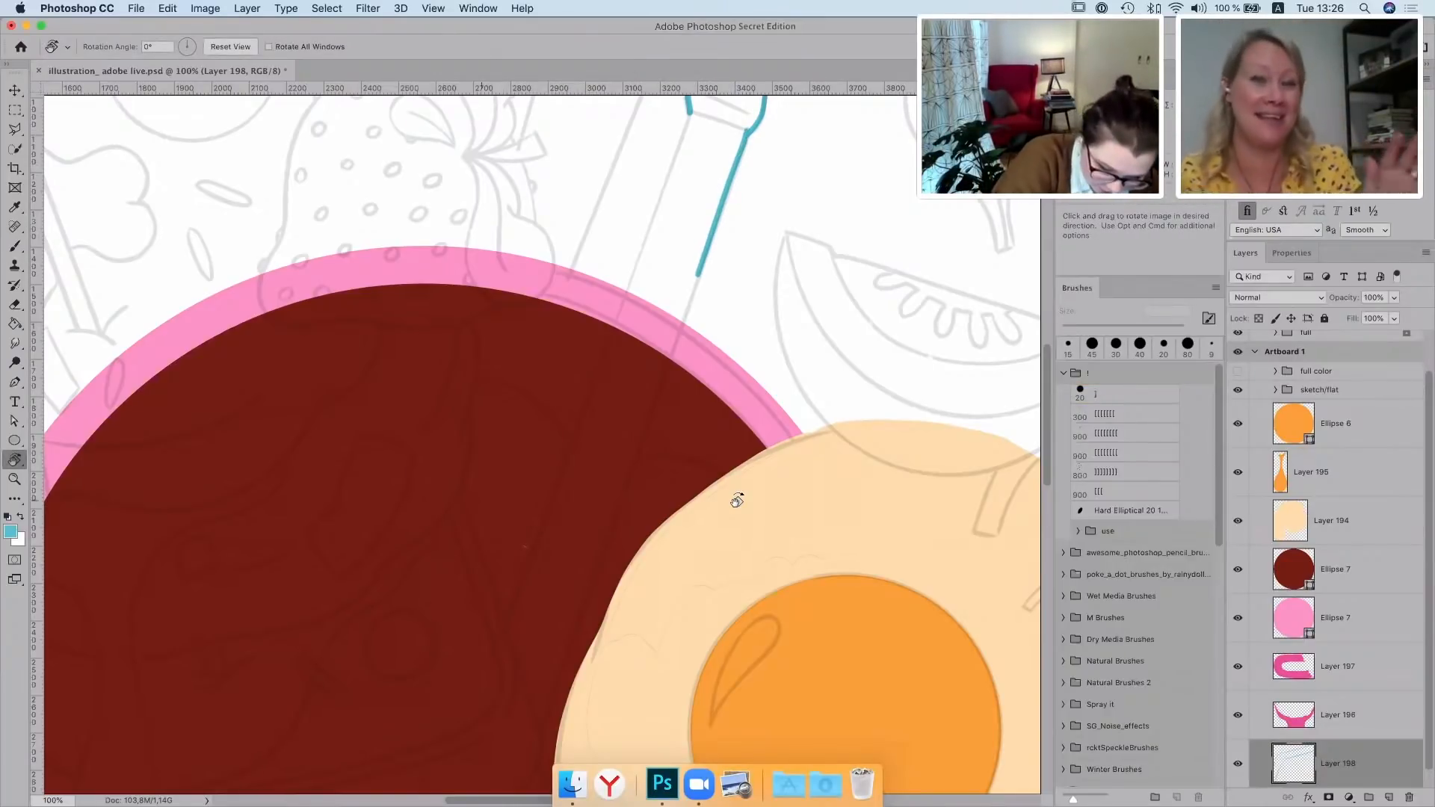
mouse_move(792, 230)
mouse_down()
mouse_move(291, 658)
mouse_move(371, 658)
mouse_up()
key(b)
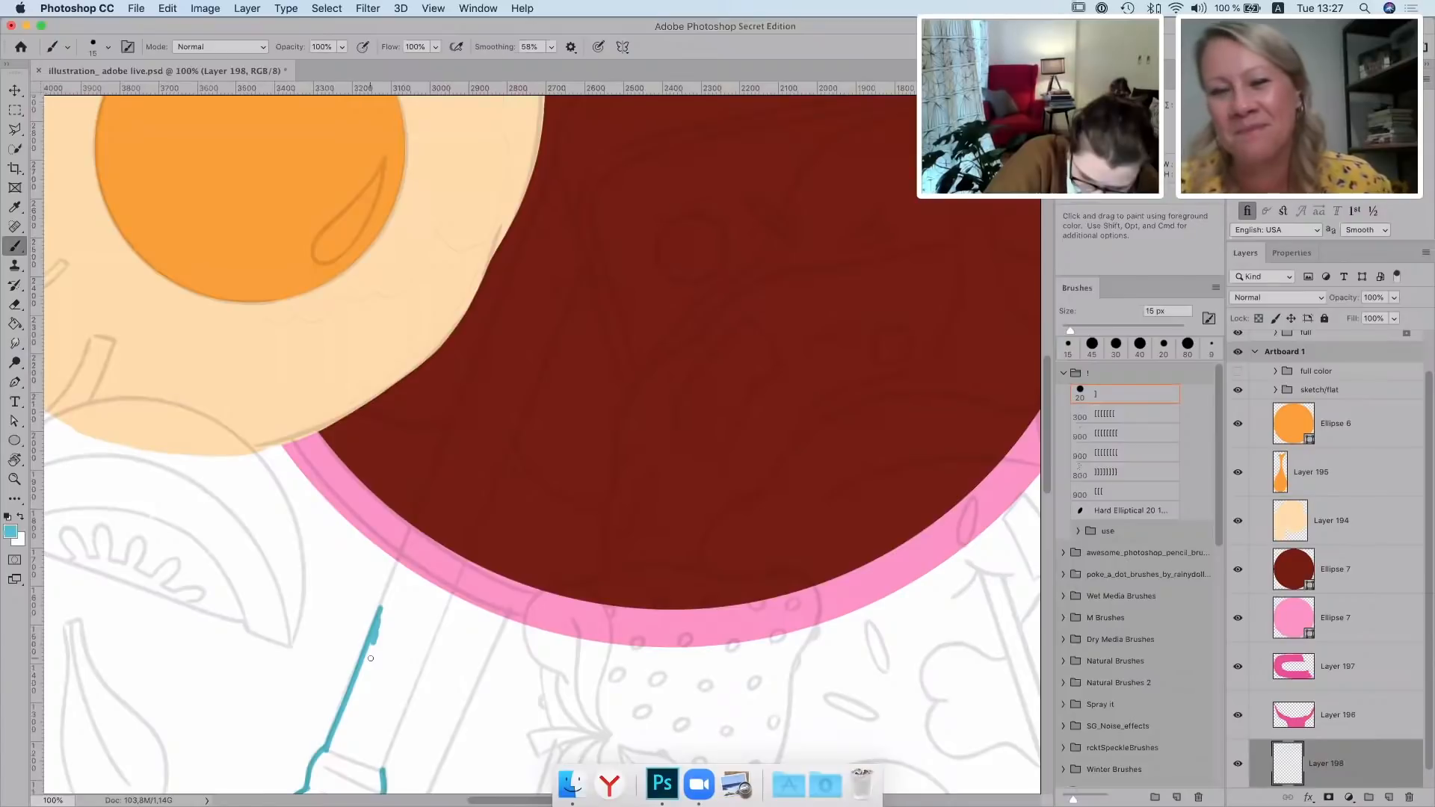
key(Escape)
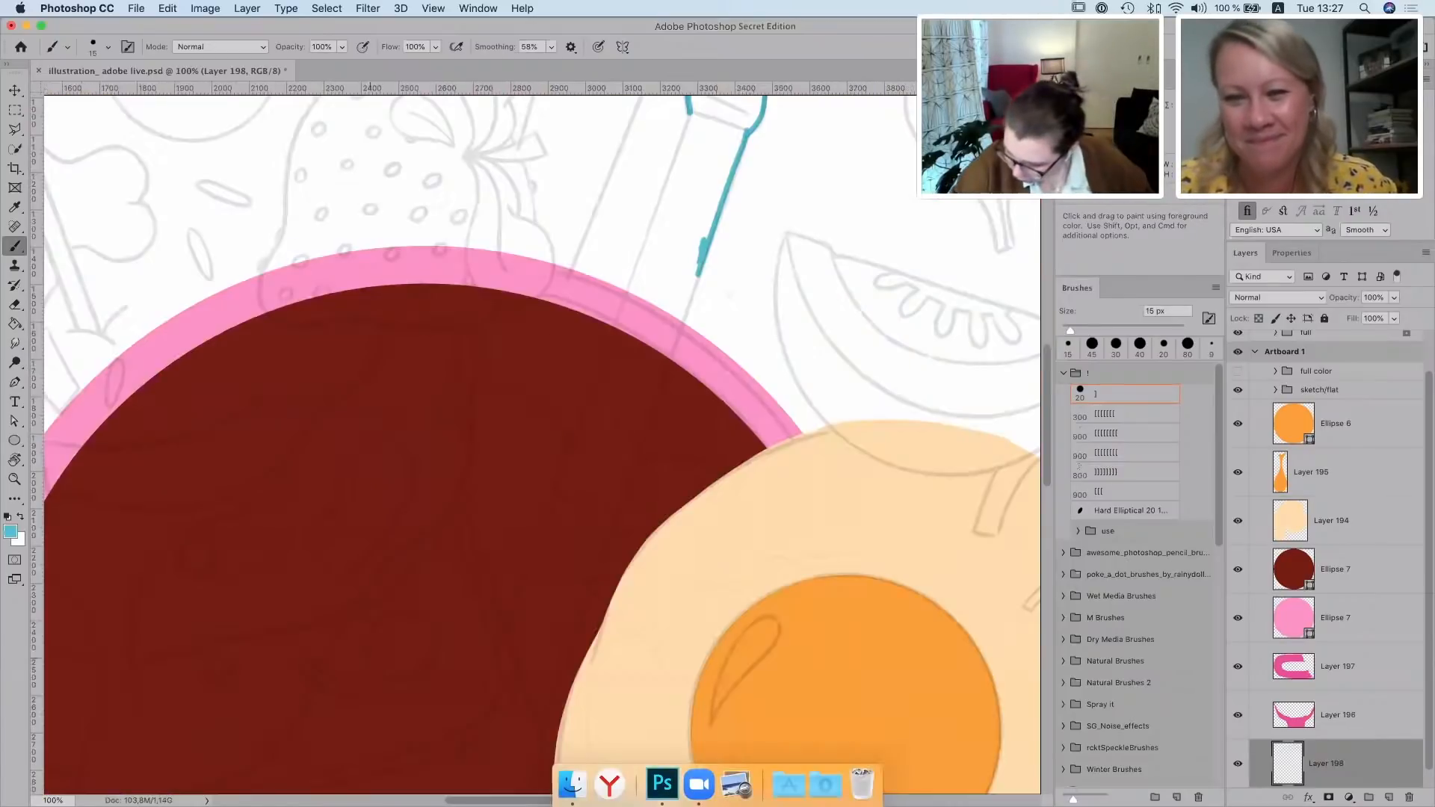
drag(700, 264, 665, 367)
key(super+bracketright)
key(super+bracketright)
key(super+bracketright)
key(super+bracketright)
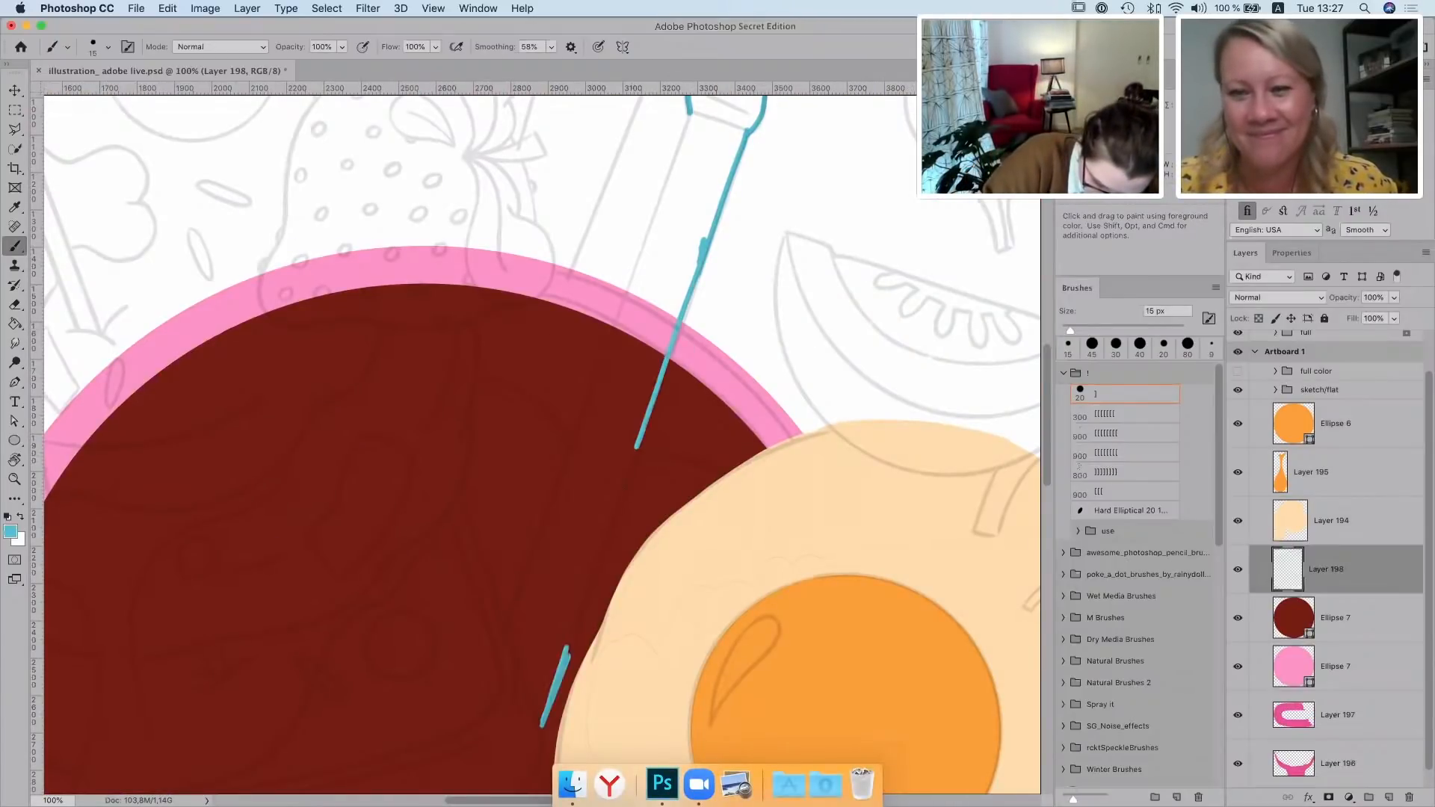
Finish the right edge of the straw's lower tube and outline its left edge and bottom end in teal
drag(636, 447, 570, 636)
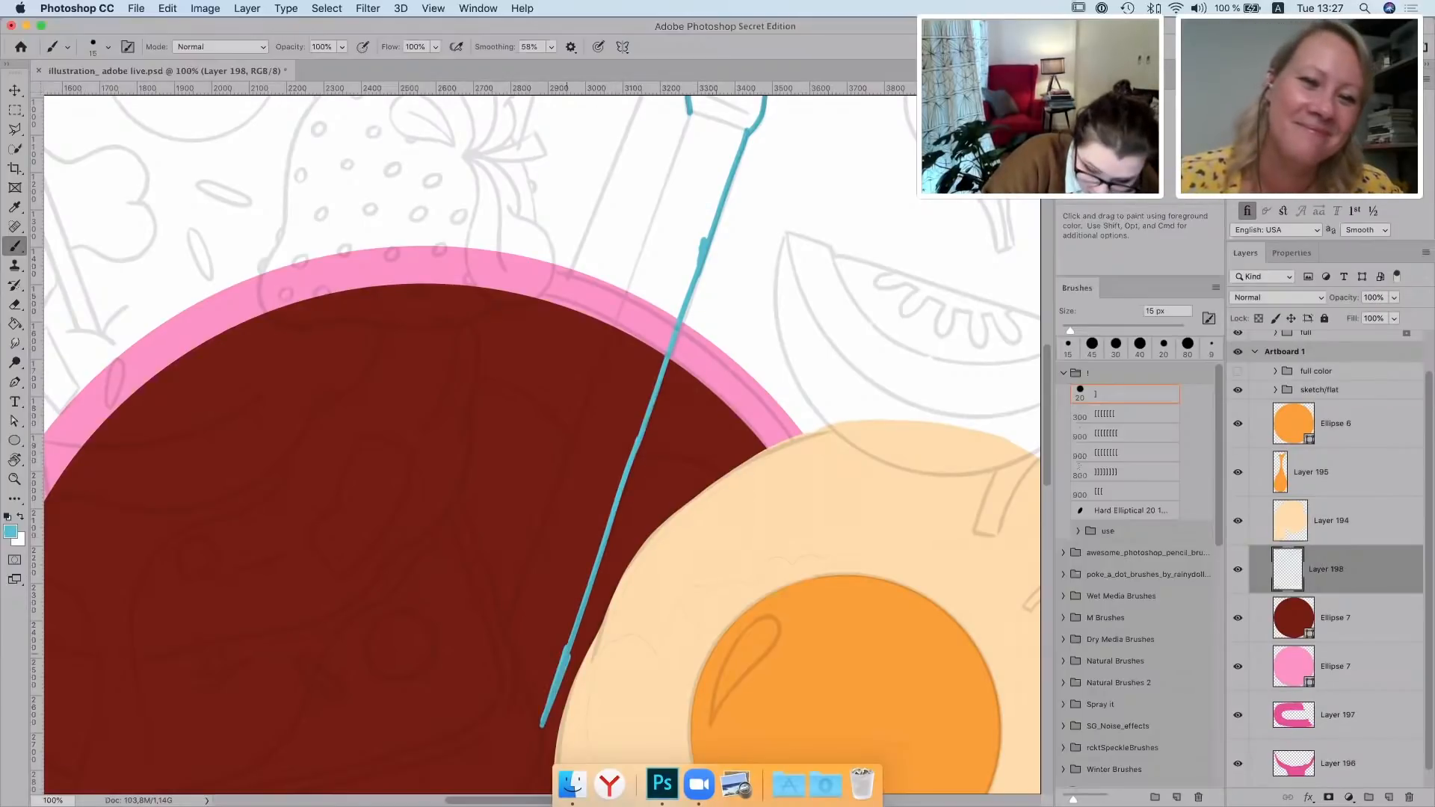
drag(644, 296, 621, 359)
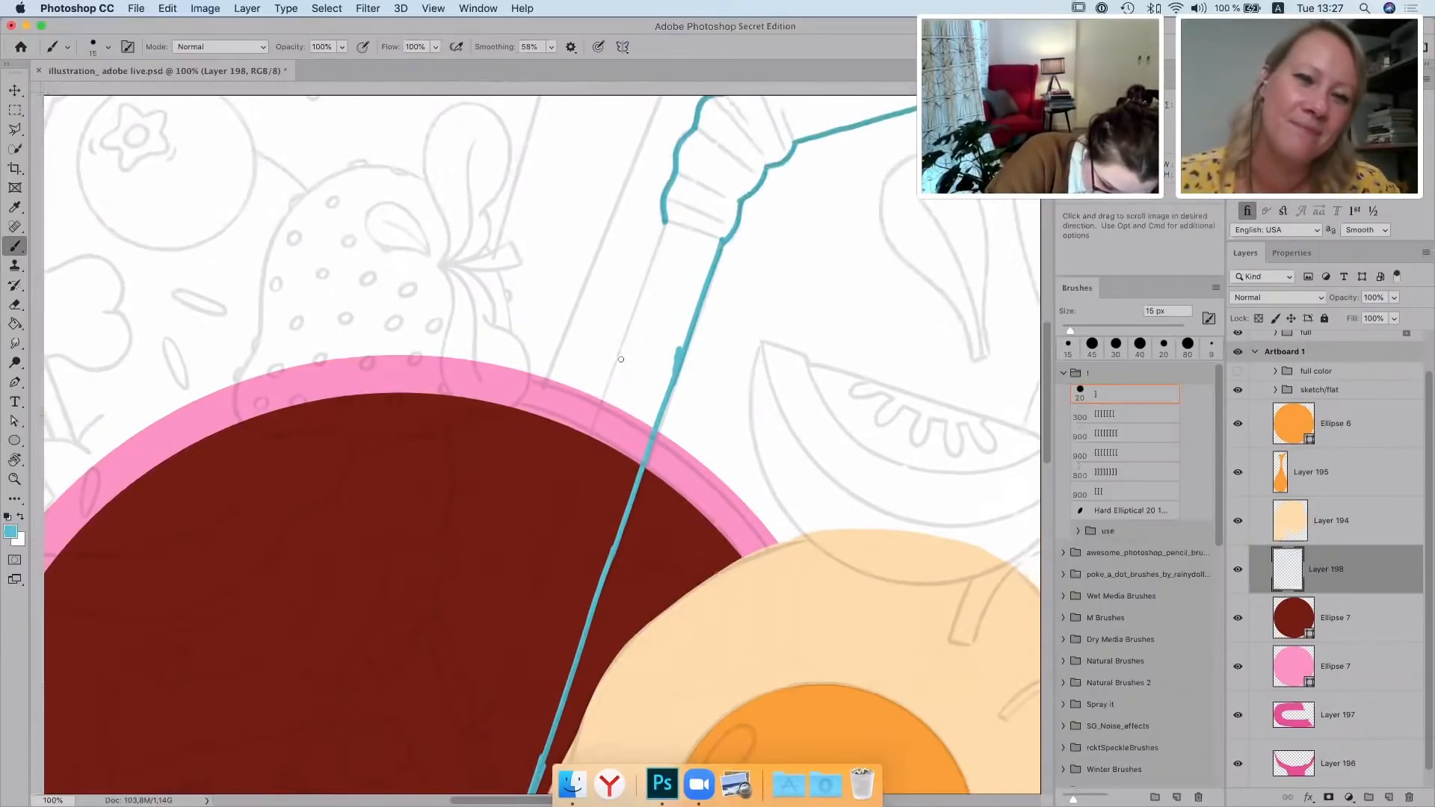
drag(665, 216, 486, 742)
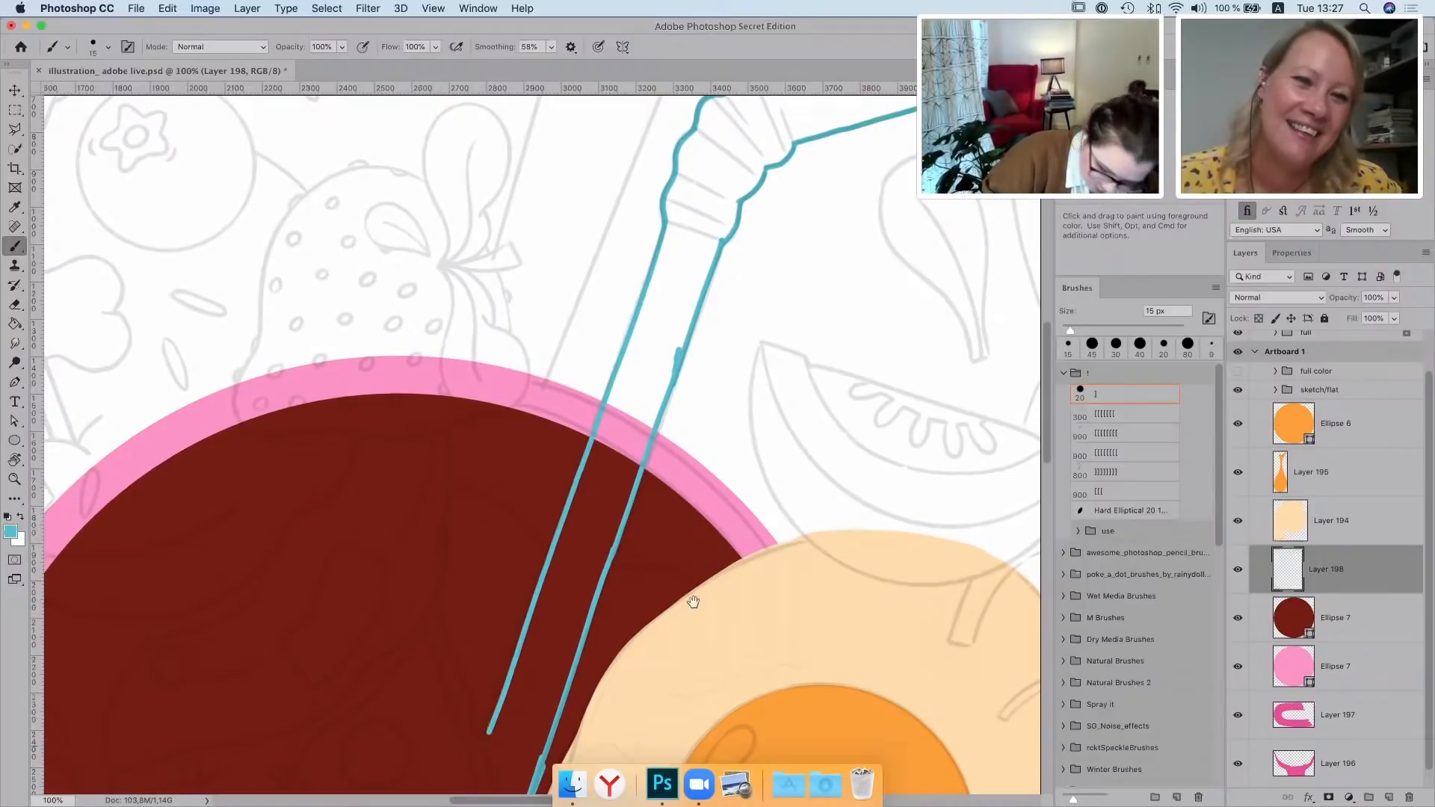
key(space)
drag(722, 366, 749, 171)
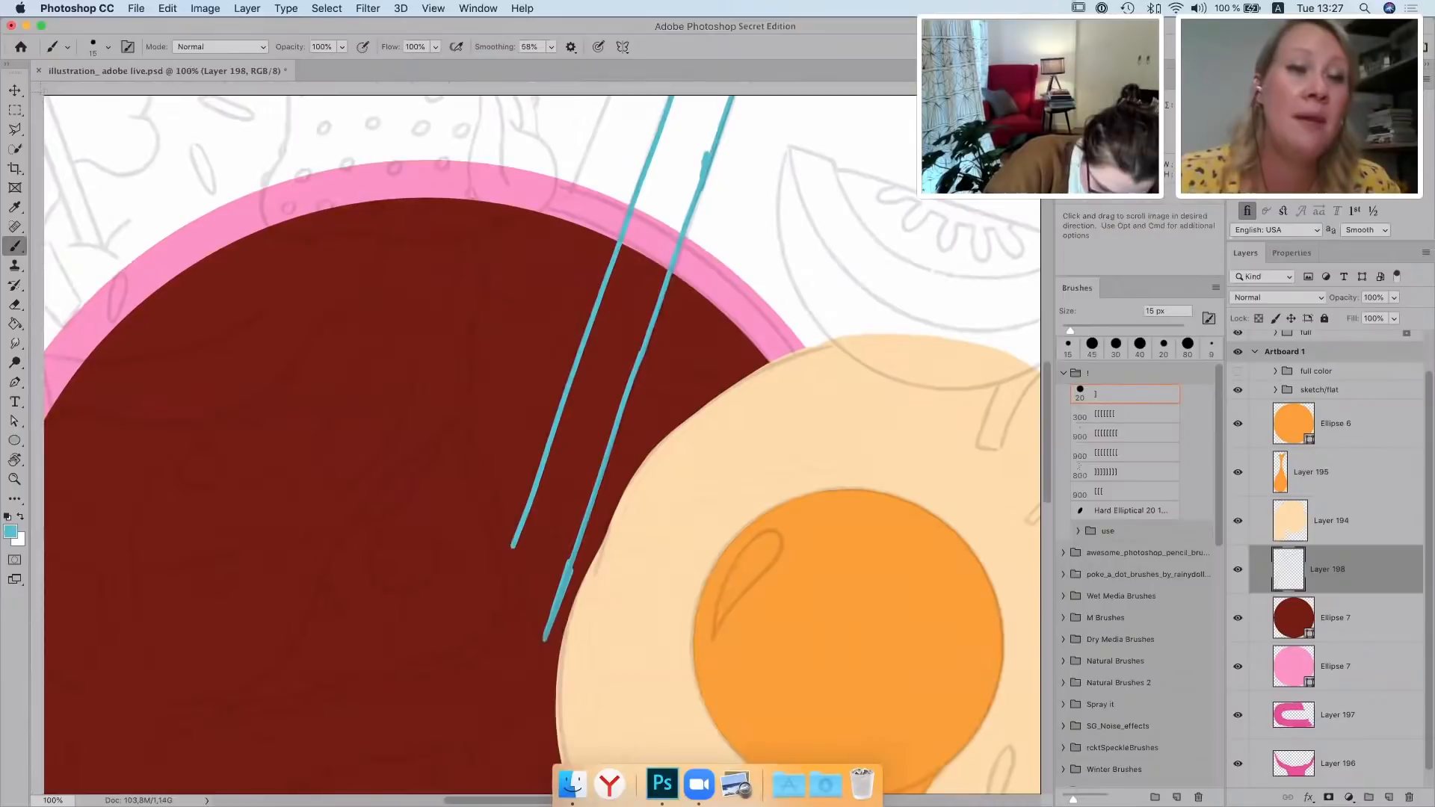
mouse_move(513, 547)
mouse_down()
mouse_move(517, 492)
mouse_move(452, 734)
mouse_move(497, 763)
mouse_up()
drag(551, 580, 487, 758)
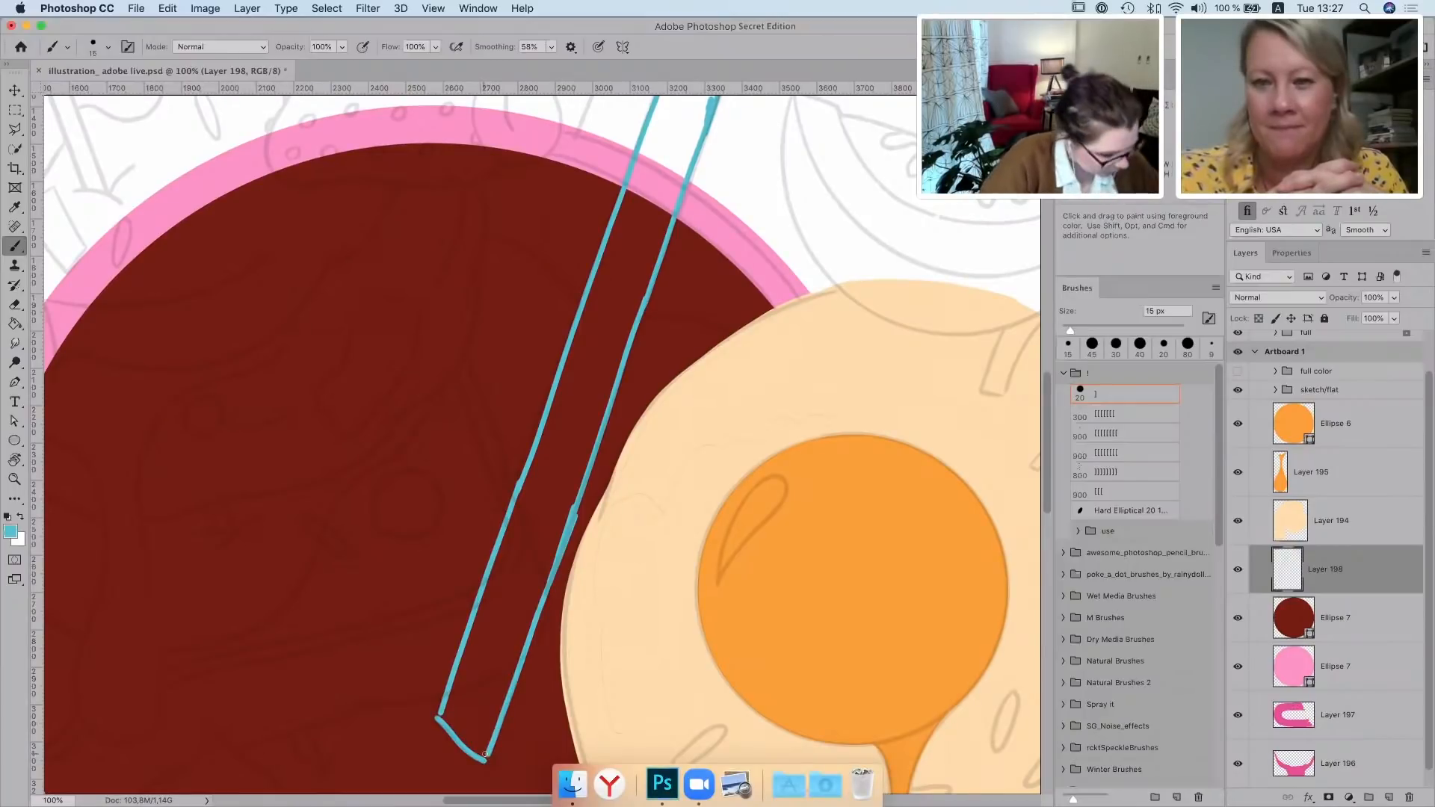
Close the teal outline around the straw's round tip and touch up the outer outline of the ridged bend
key(super+minus)
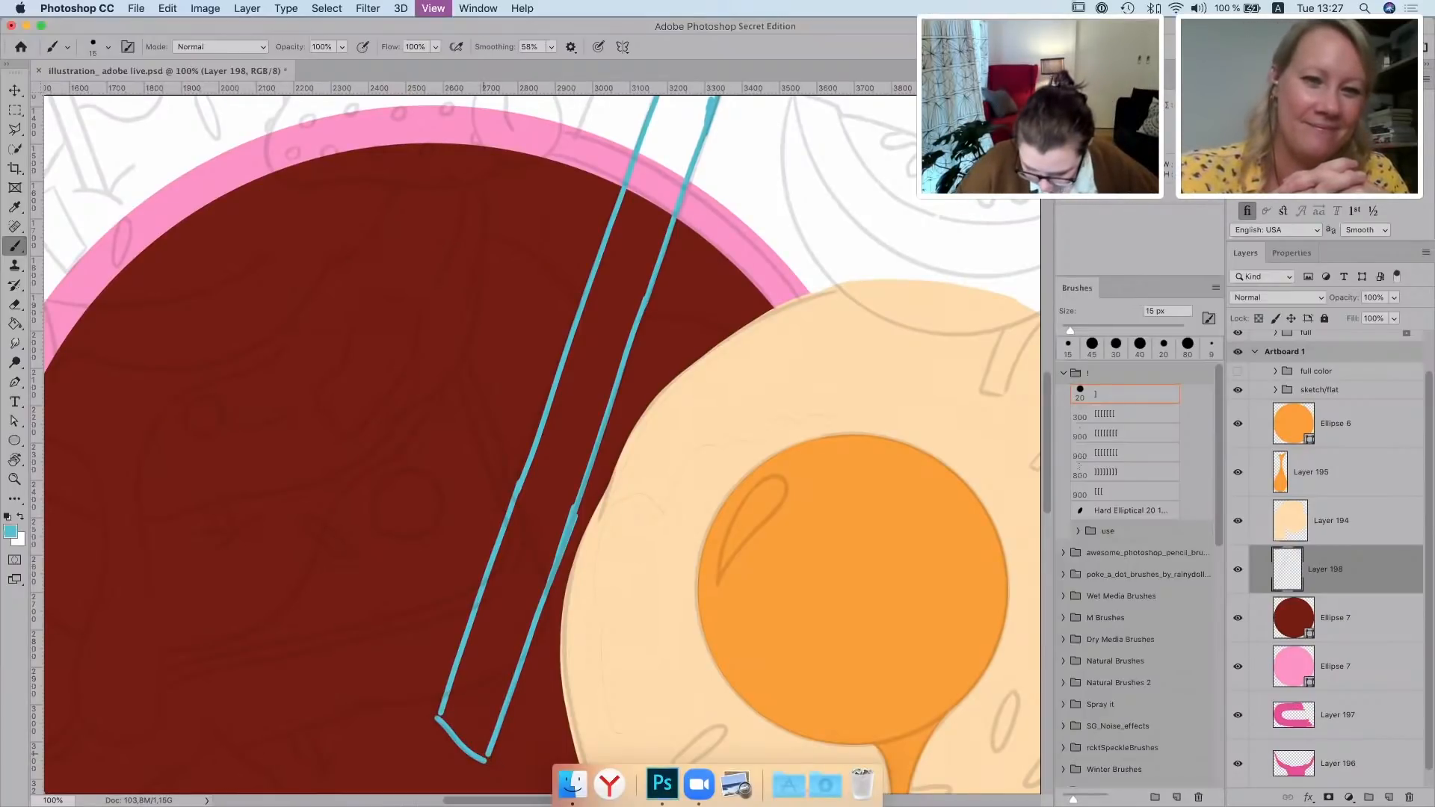
key(super+plus)
key(super+plus)
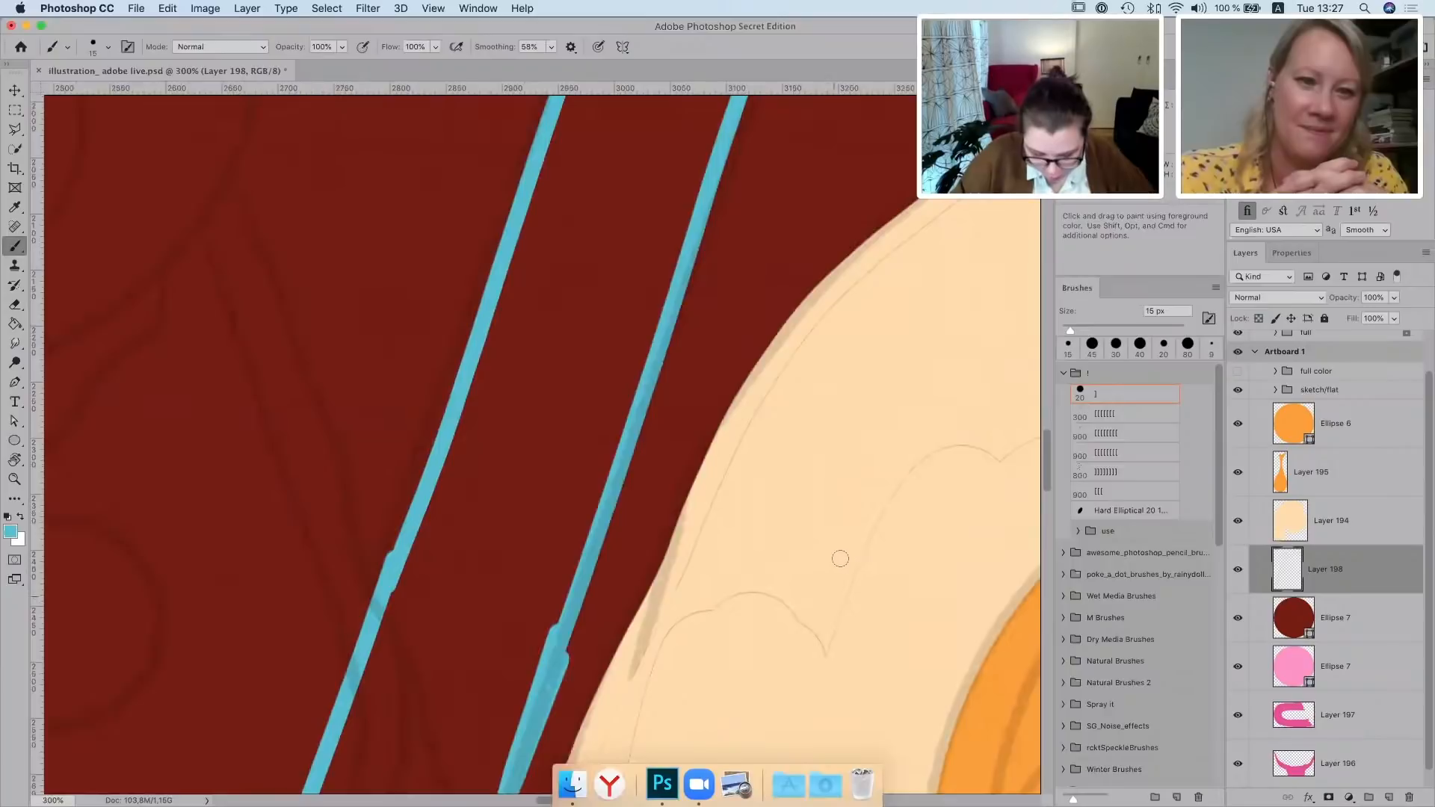
scroll(850, 550, right, 5)
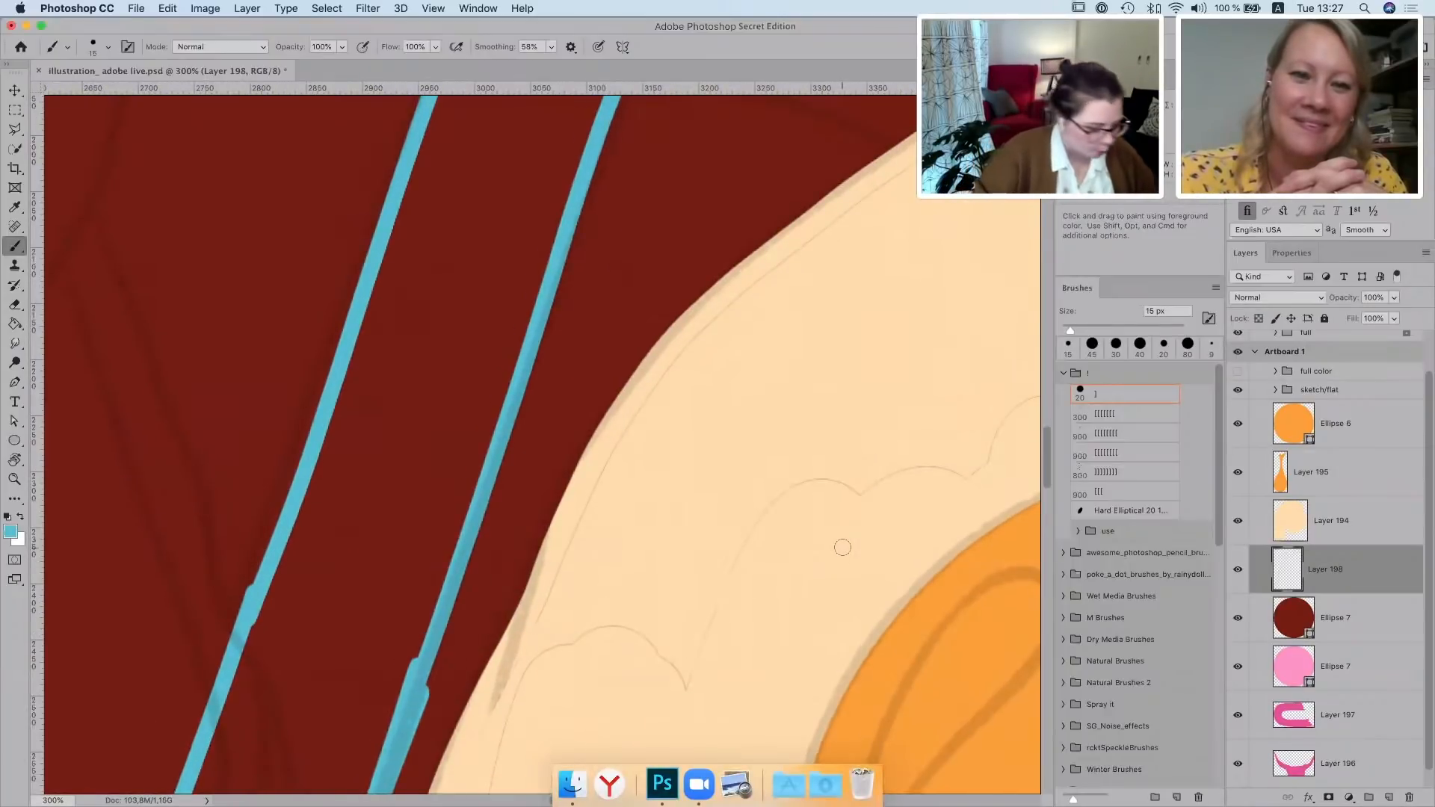
key(super+minus)
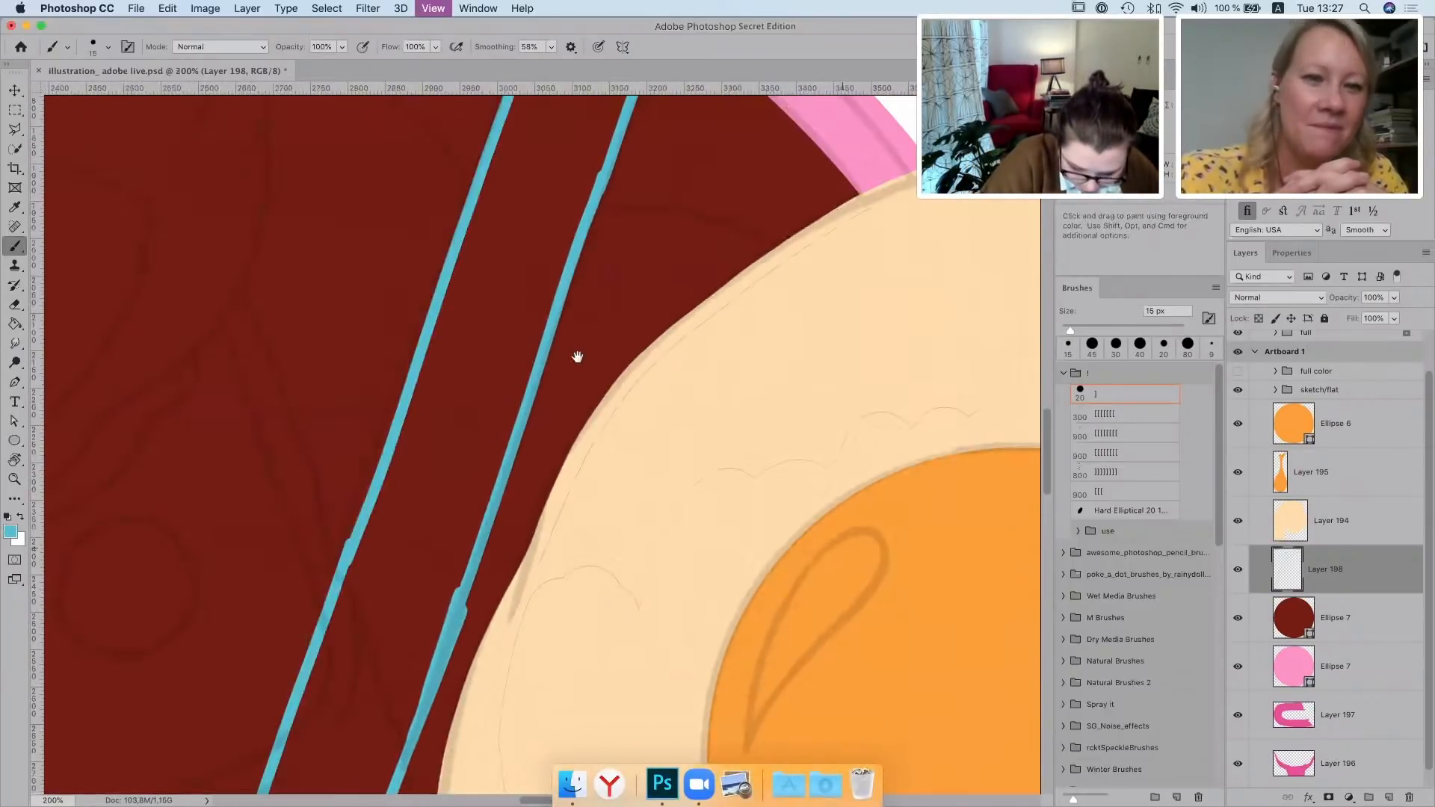
key(super+minus)
key(super+minus)
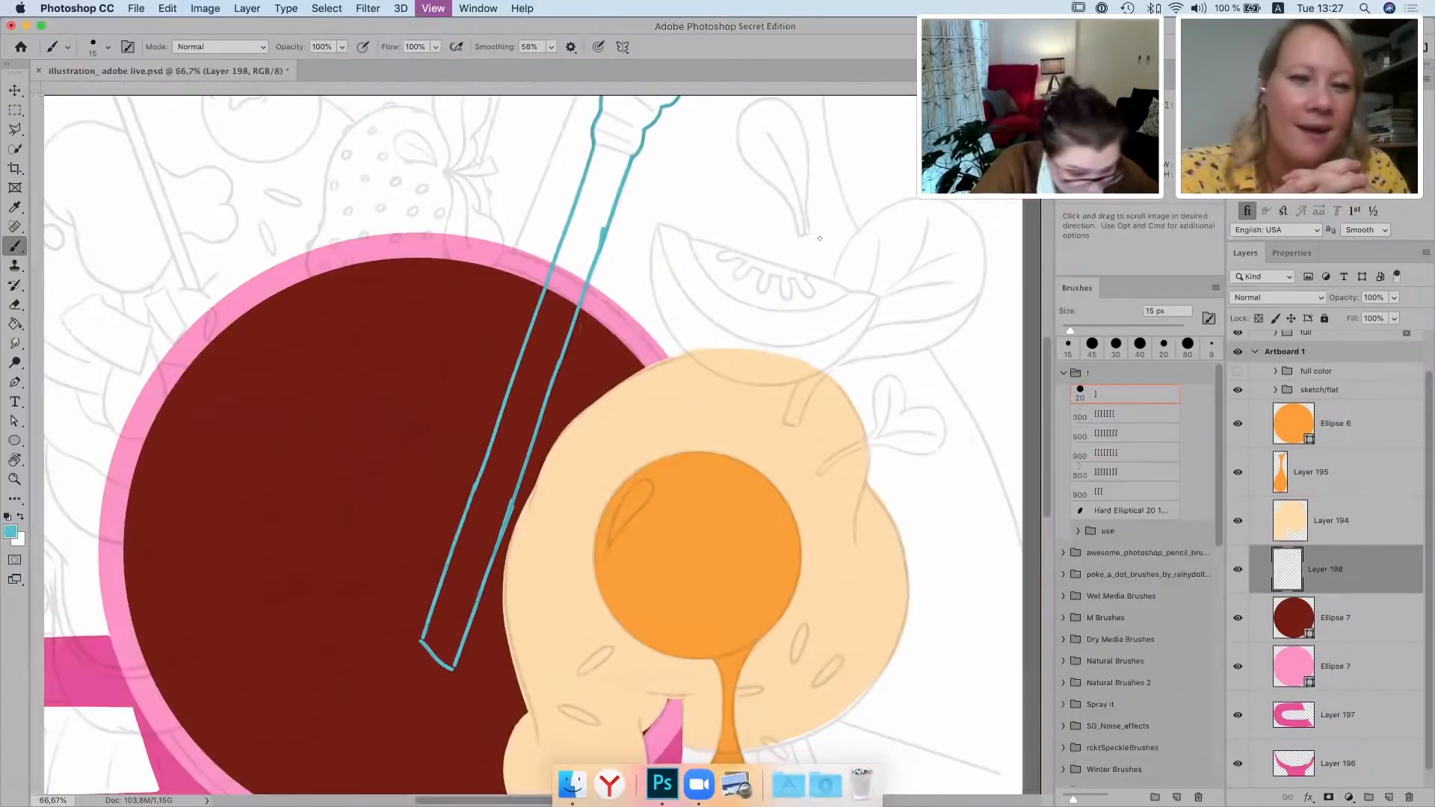
drag(711, 101, 675, 336)
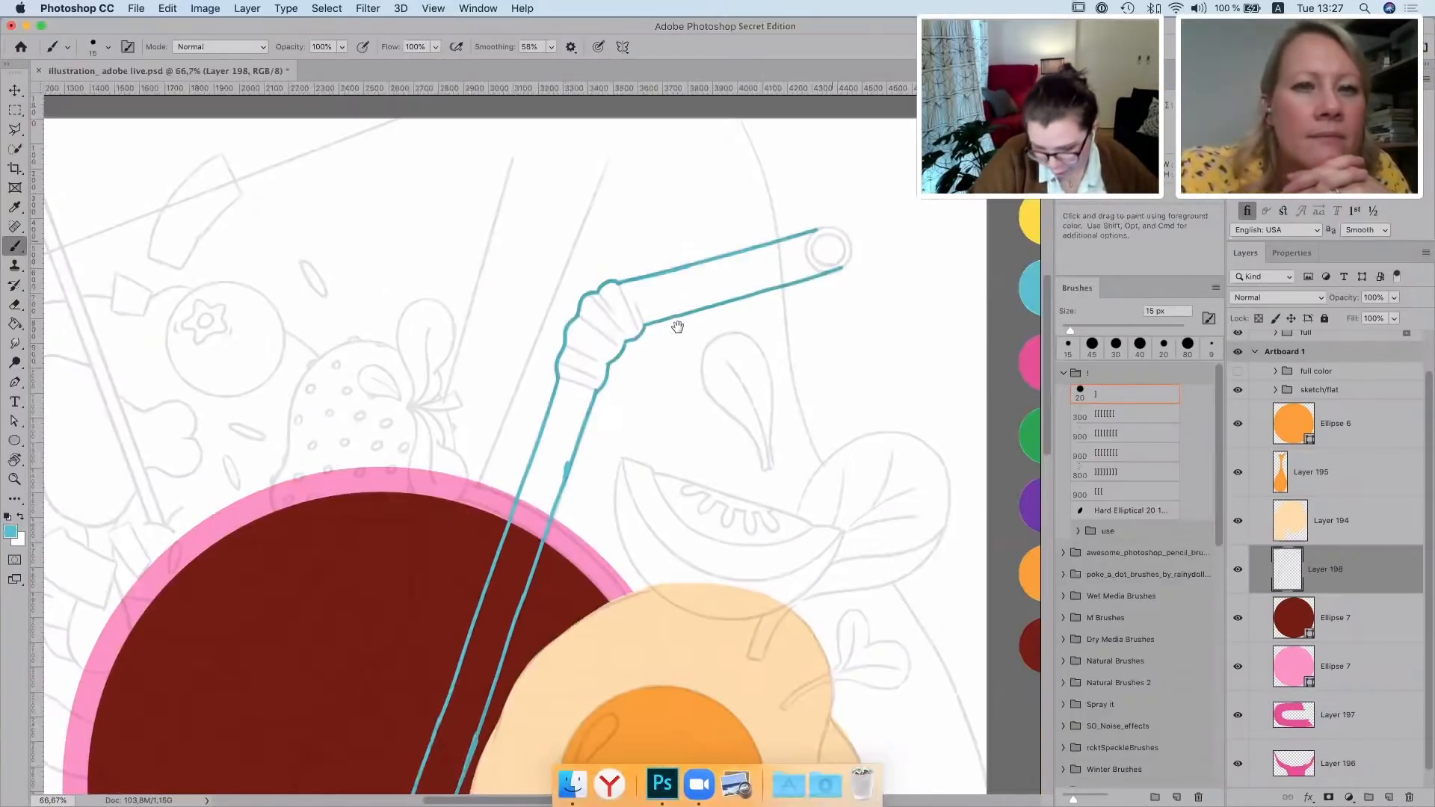
key(super+plus)
mouse_move(961, 132)
mouse_down()
mouse_move(636, 530)
mouse_move(675, 539)
mouse_move(660, 580)
mouse_up()
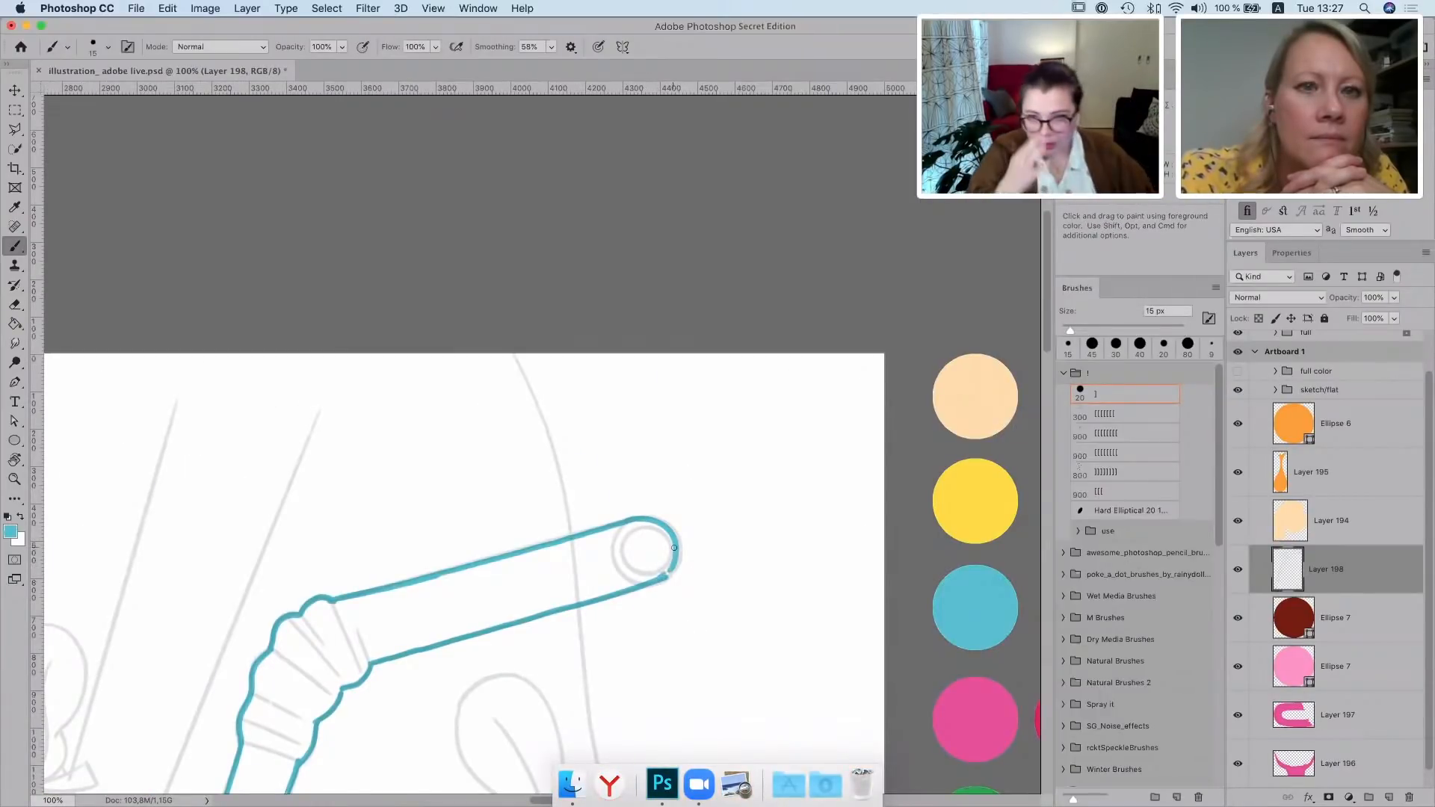
key(space)
mouse_move(384, 607)
mouse_down()
mouse_move(643, 377)
mouse_move(745, 312)
mouse_up()
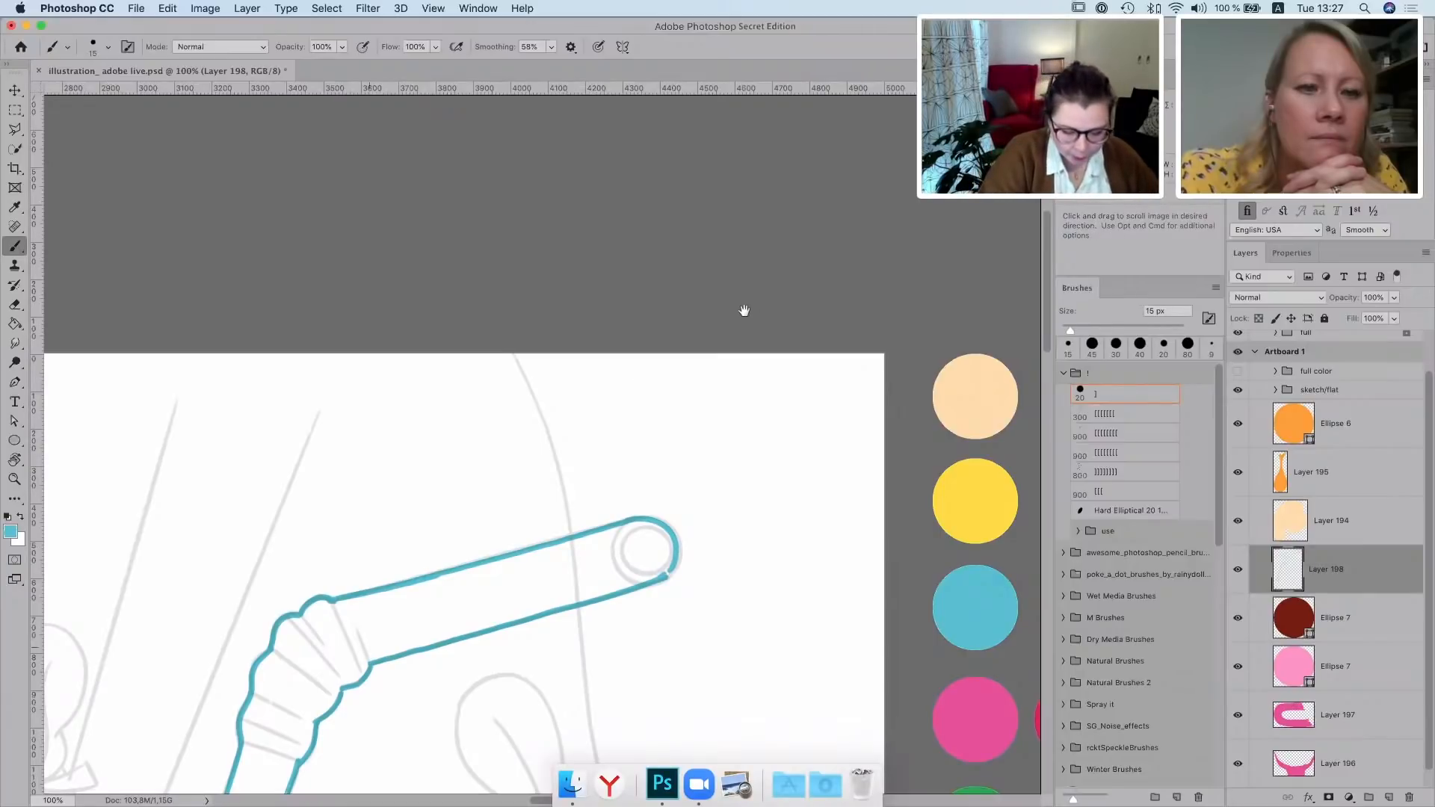
drag(636, 343, 639, 357)
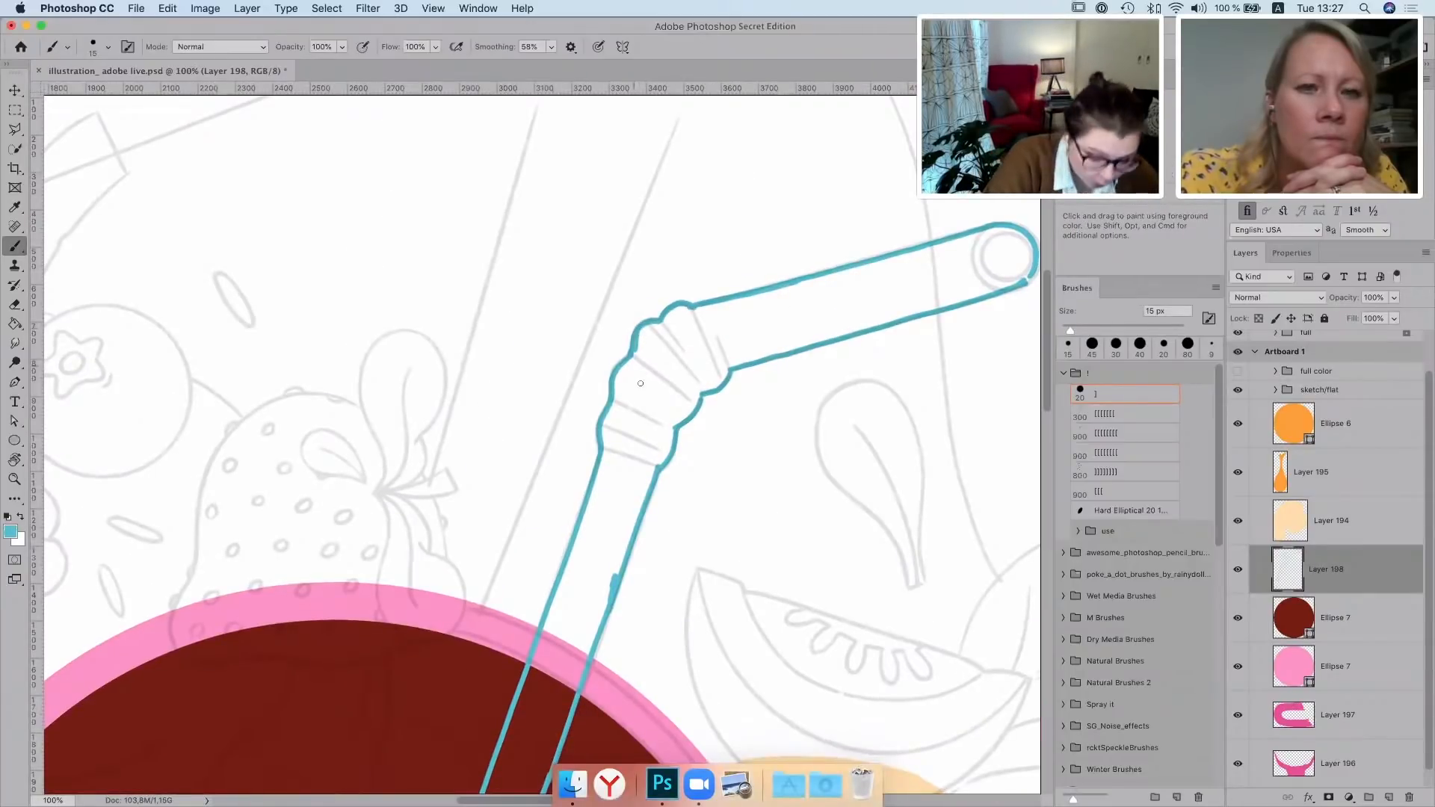
Set the brush smoothing to 0% and fill the straw's bend, upper tube and round tip with teal
click(551, 46)
drag(554, 65, 489, 64)
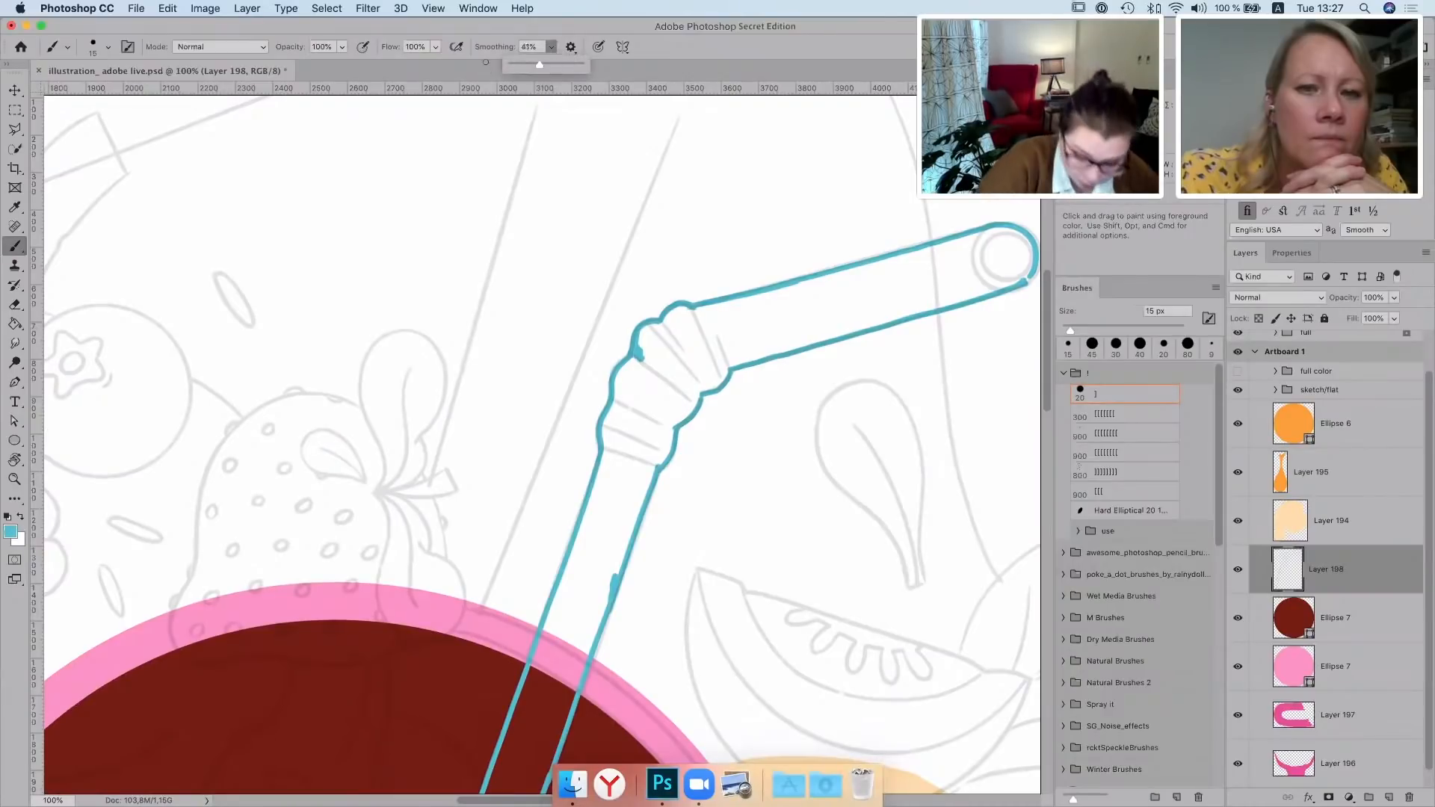
click(15, 324)
click(626, 508)
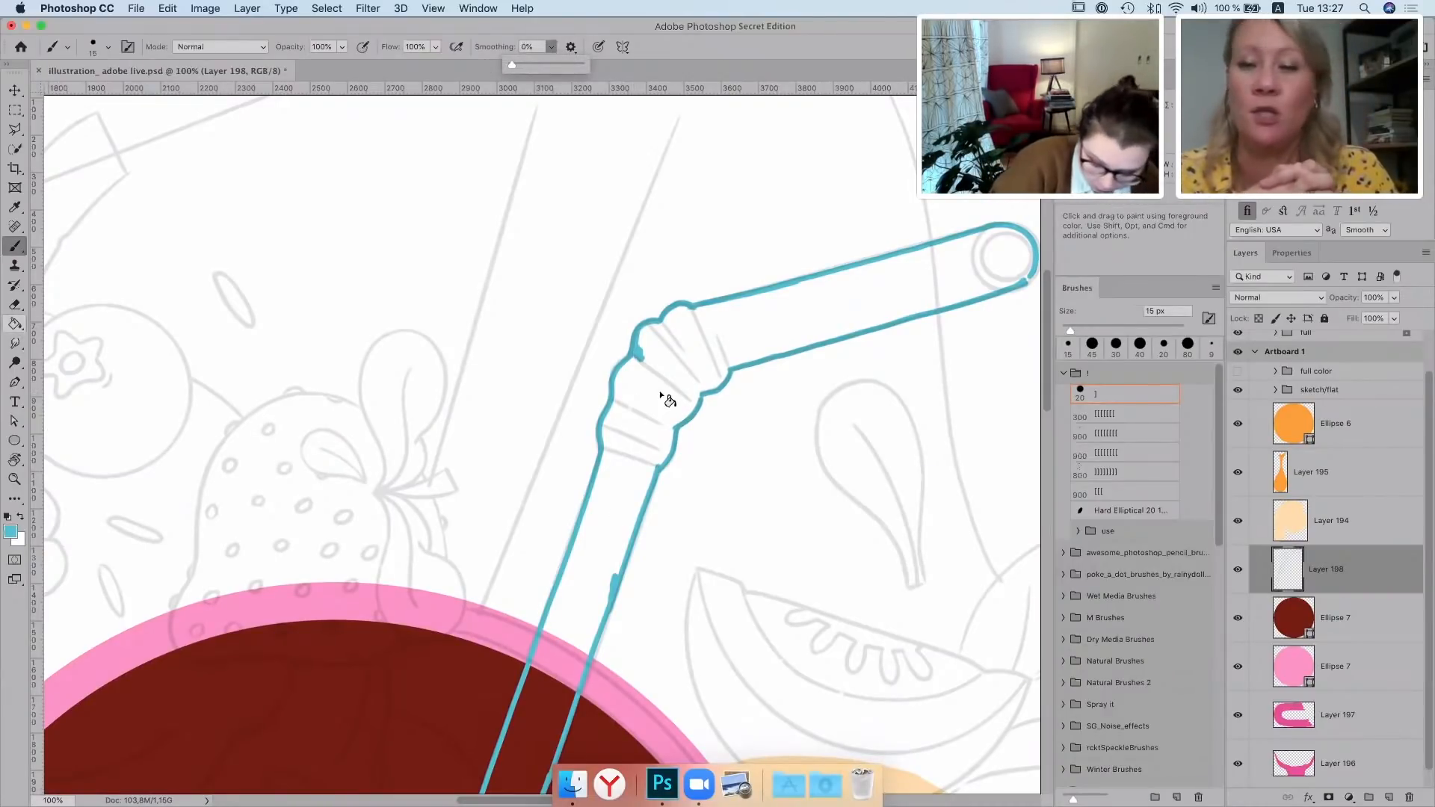
click(763, 331)
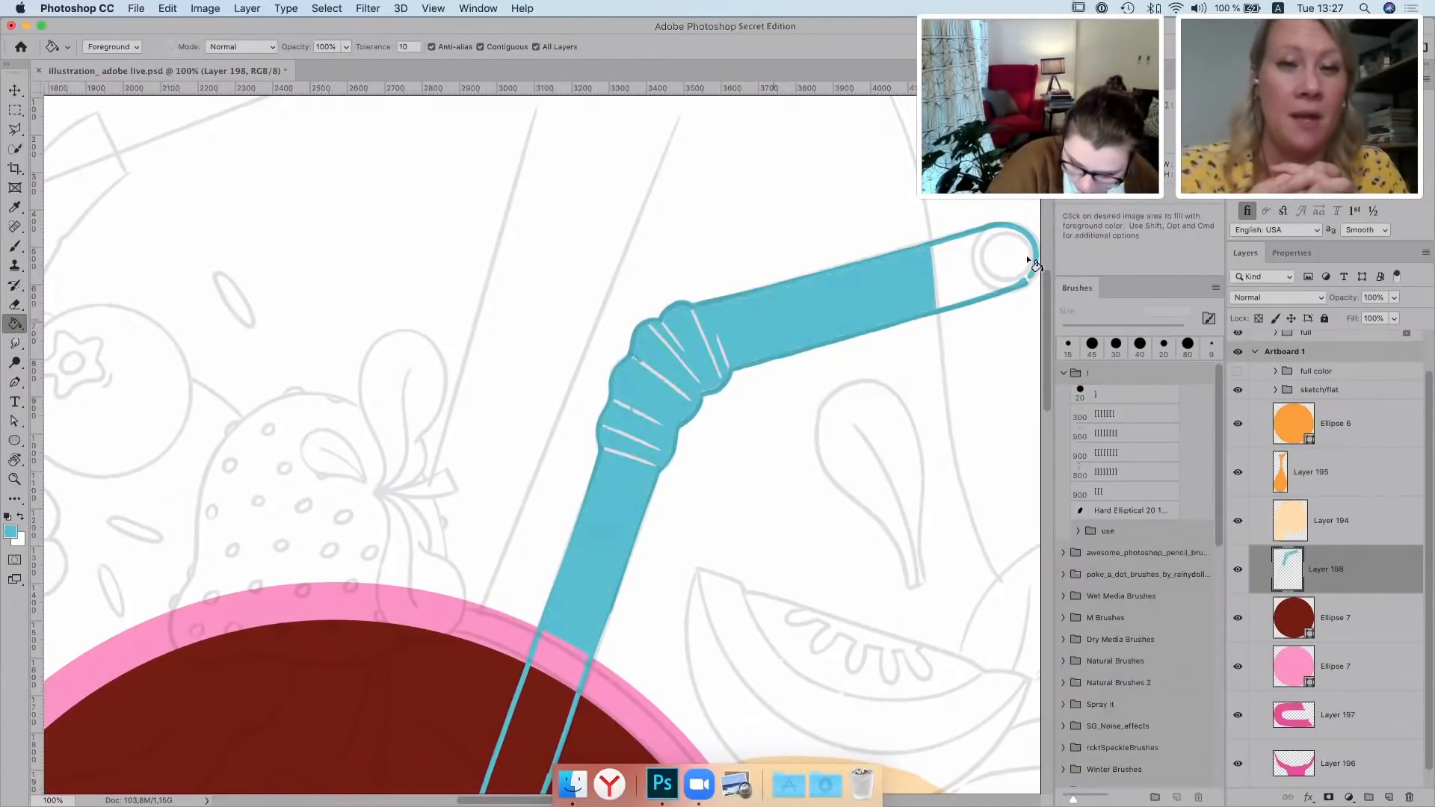
click(972, 270)
click(1006, 257)
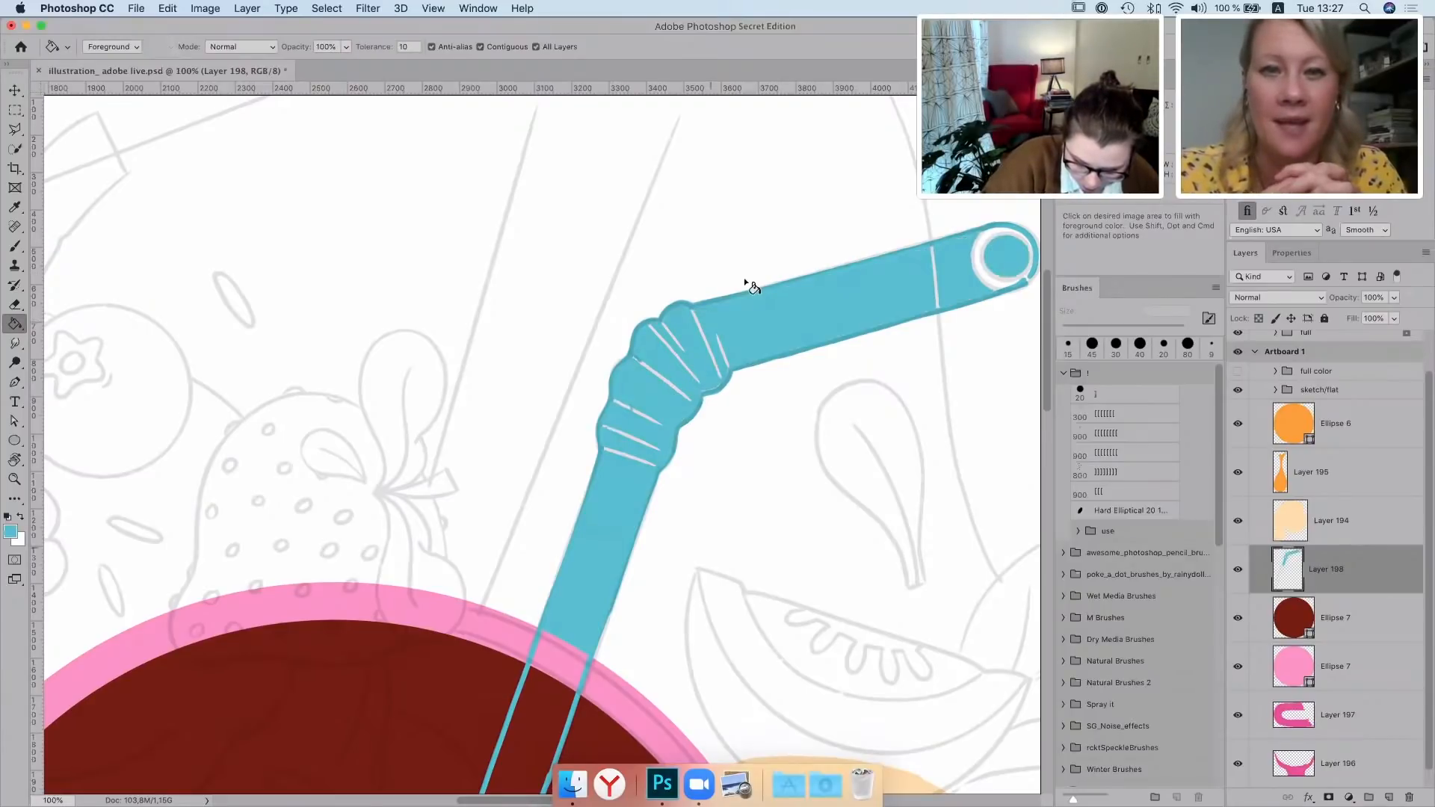
Fill the straw's lower tube with teal from the pink rim down to its bottom end
scroll(748, 282, down, 10)
scroll(747, 283, left, 5)
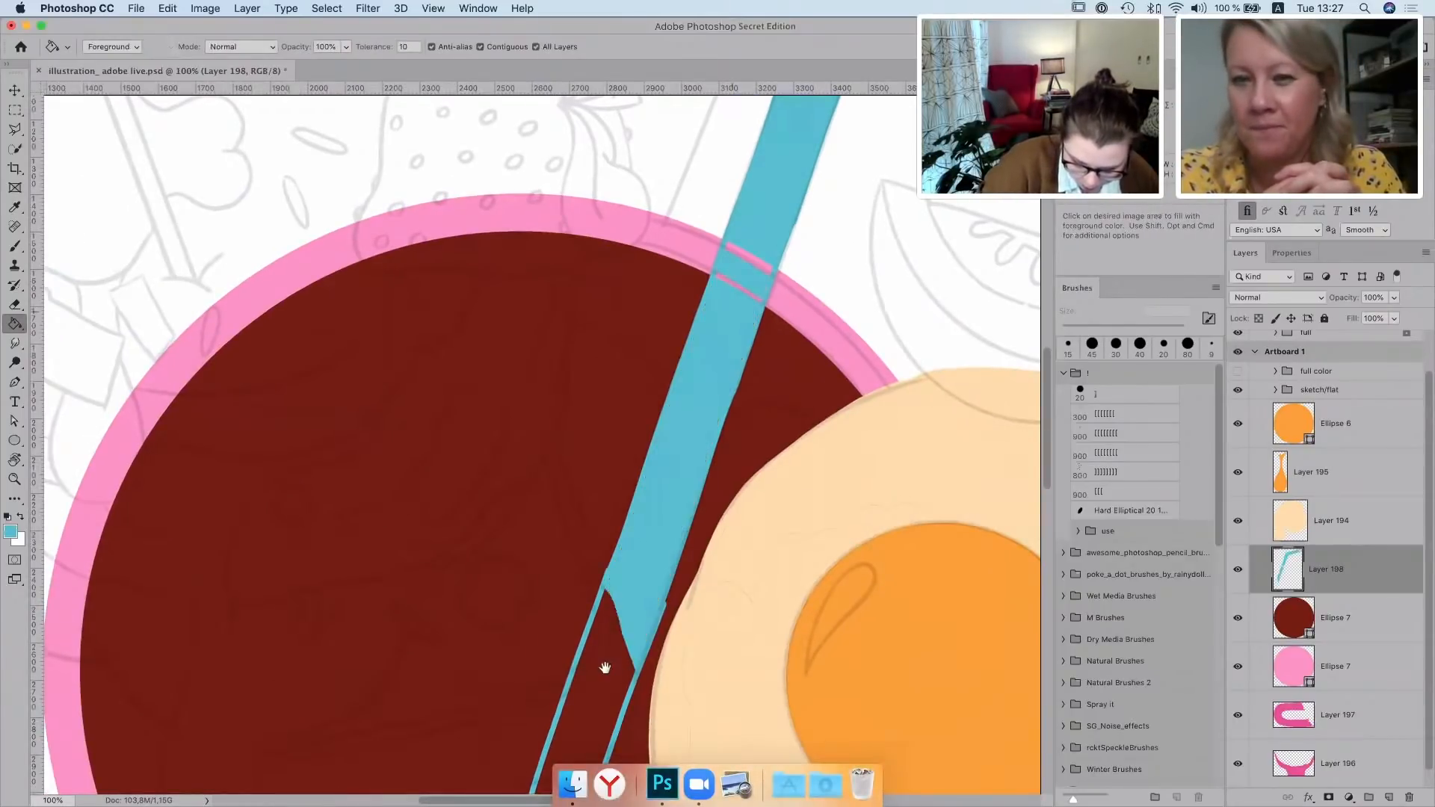
click(605, 668)
scroll(713, 380, down, 10)
scroll(713, 379, left, 4)
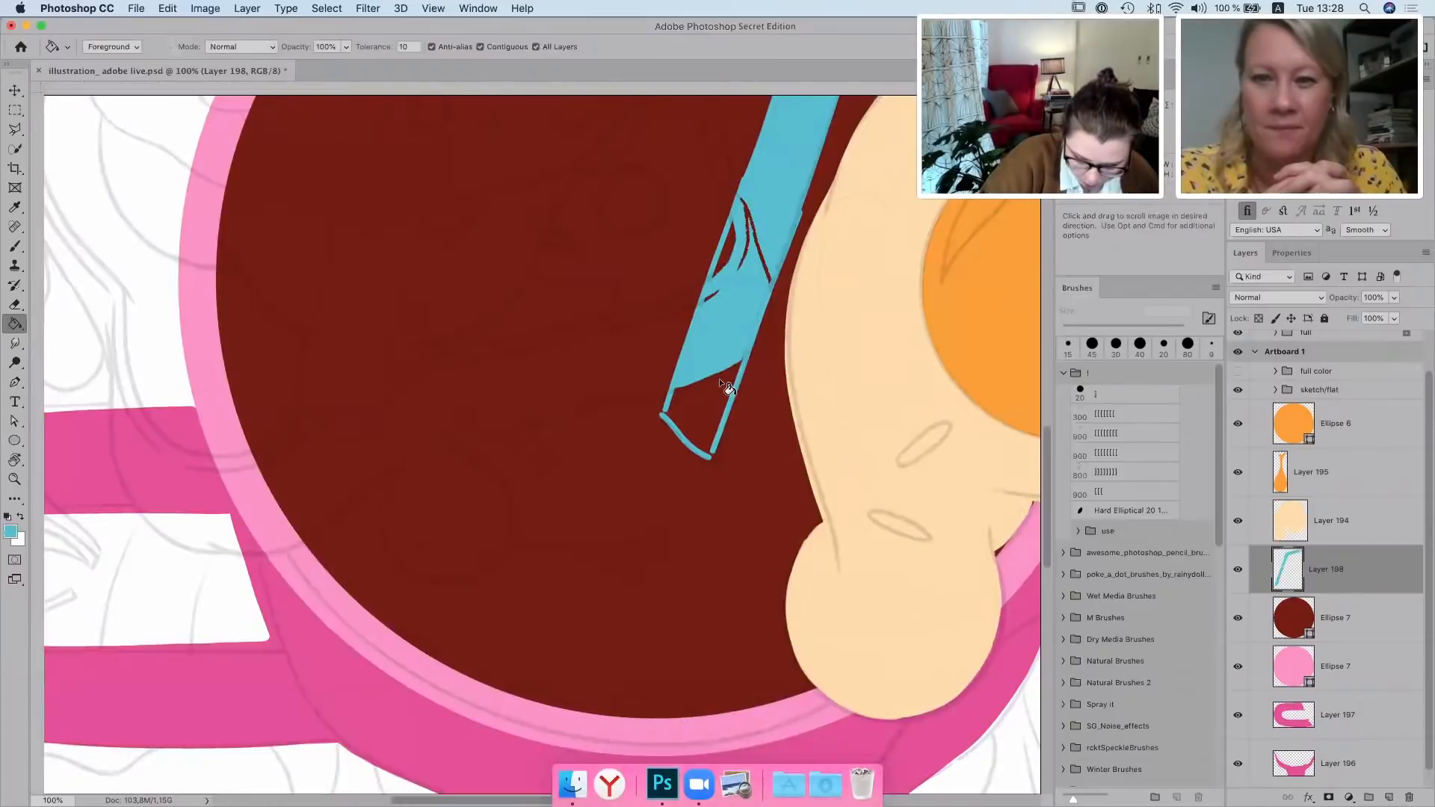
Paint over the unfilled gaps near the straw's bottom end in teal with a 15 px brush
click(15, 247)
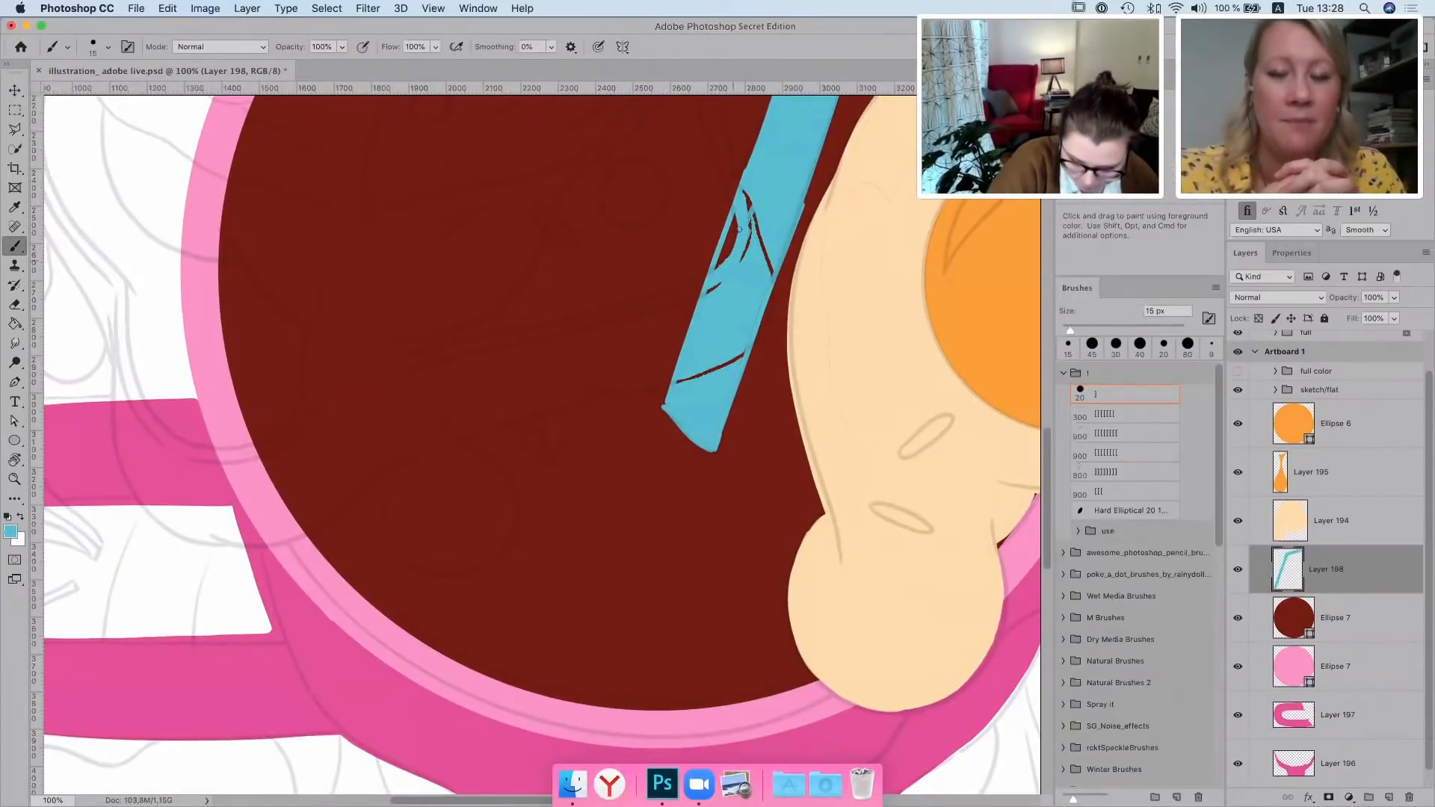
mouse_move(732, 228)
mouse_down()
mouse_move(721, 297)
mouse_move(759, 208)
mouse_move(770, 267)
mouse_up()
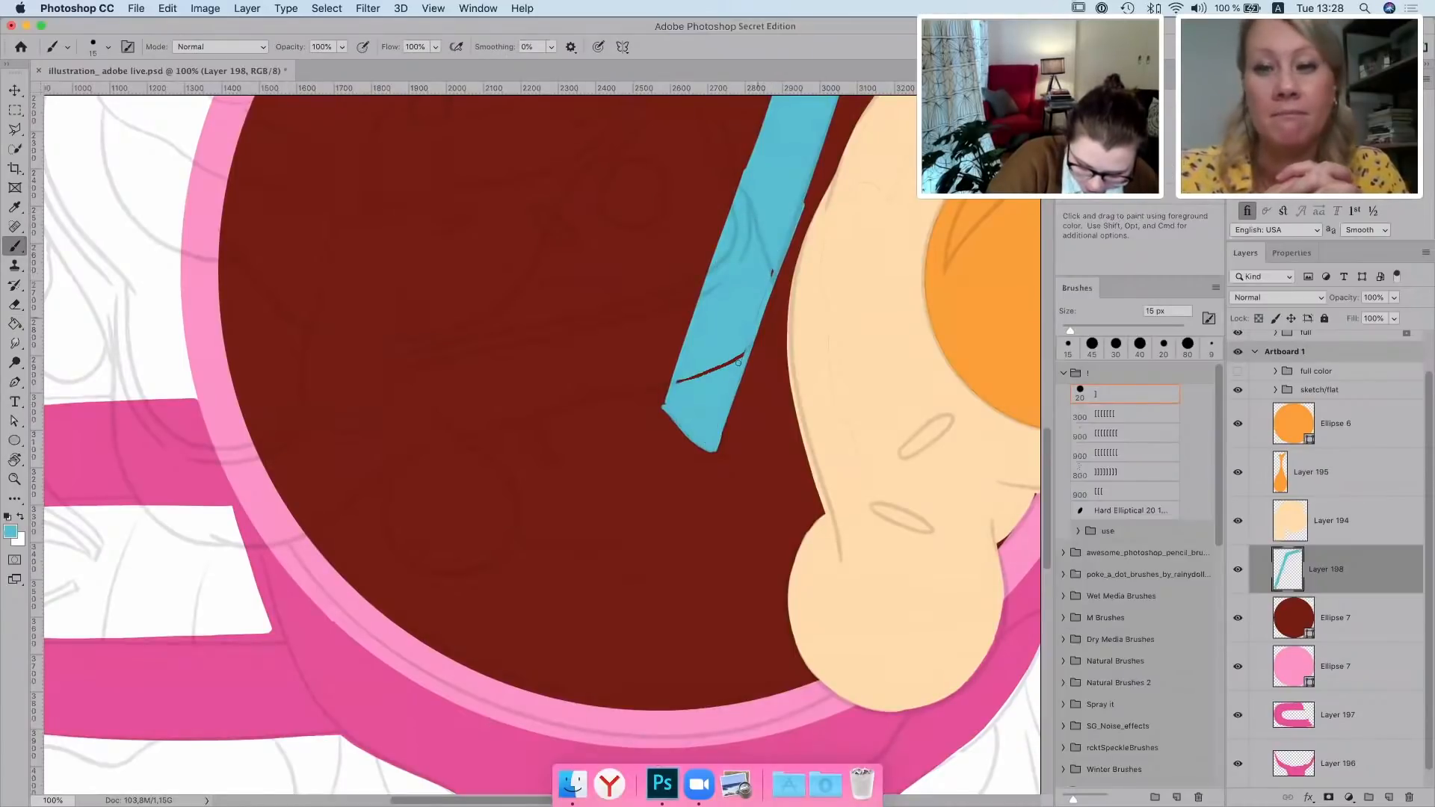
drag(747, 342, 682, 383)
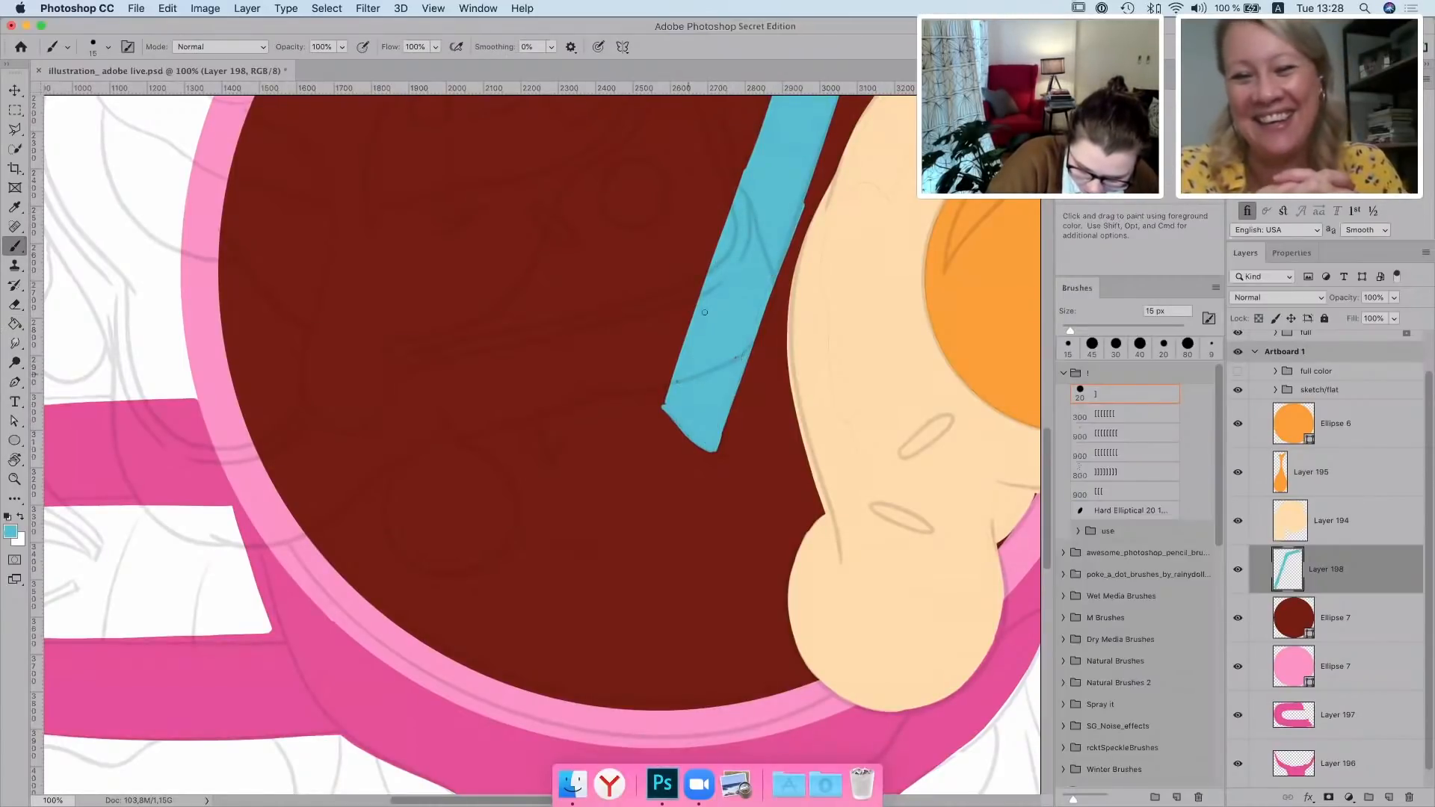
mouse_move(702, 313)
mouse_down()
mouse_move(695, 260)
mouse_move(684, 338)
mouse_up()
Cover the gaps where the straw crosses the pink rim in teal and clean up the lower tube's edges by erasing
key(grave)
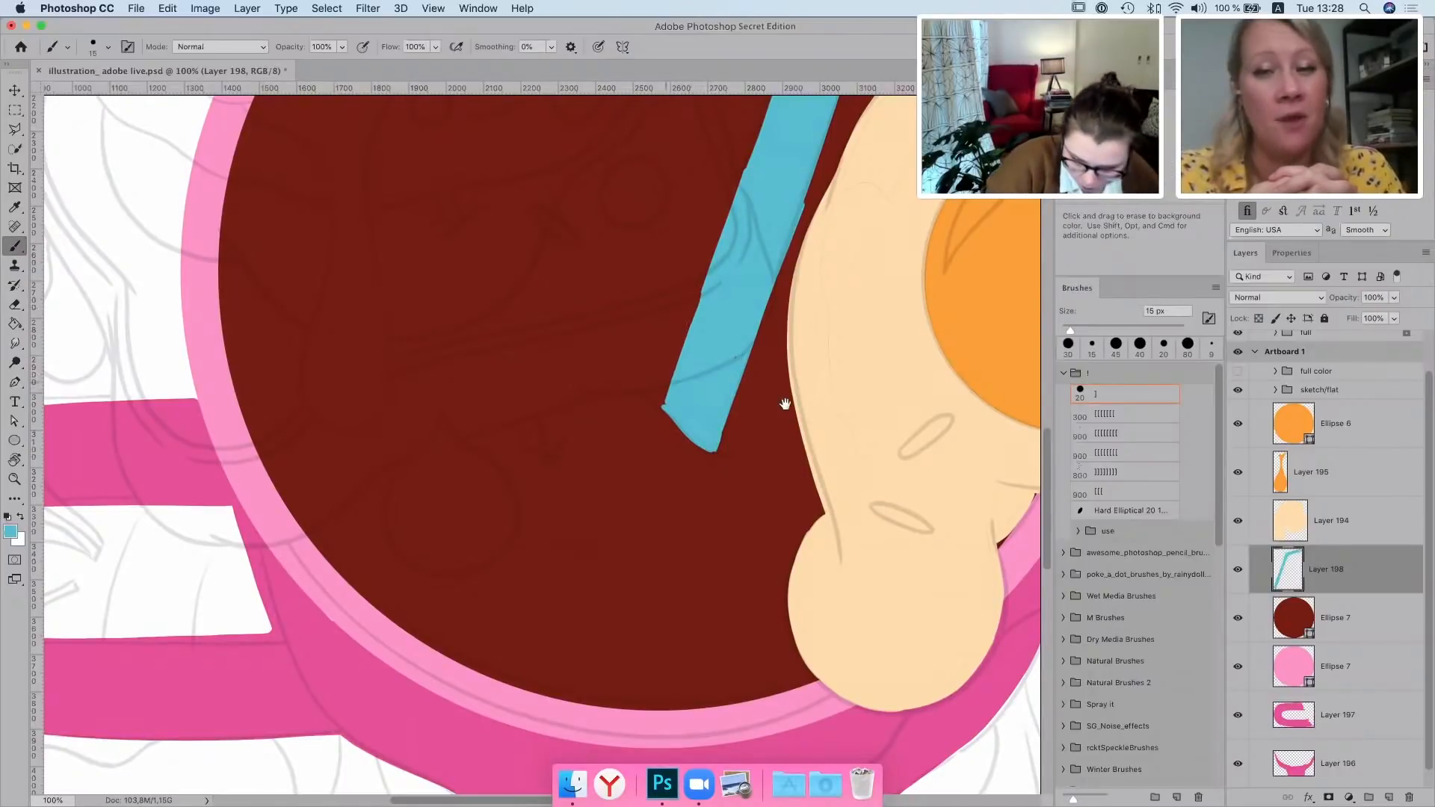
drag(827, 340, 657, 625)
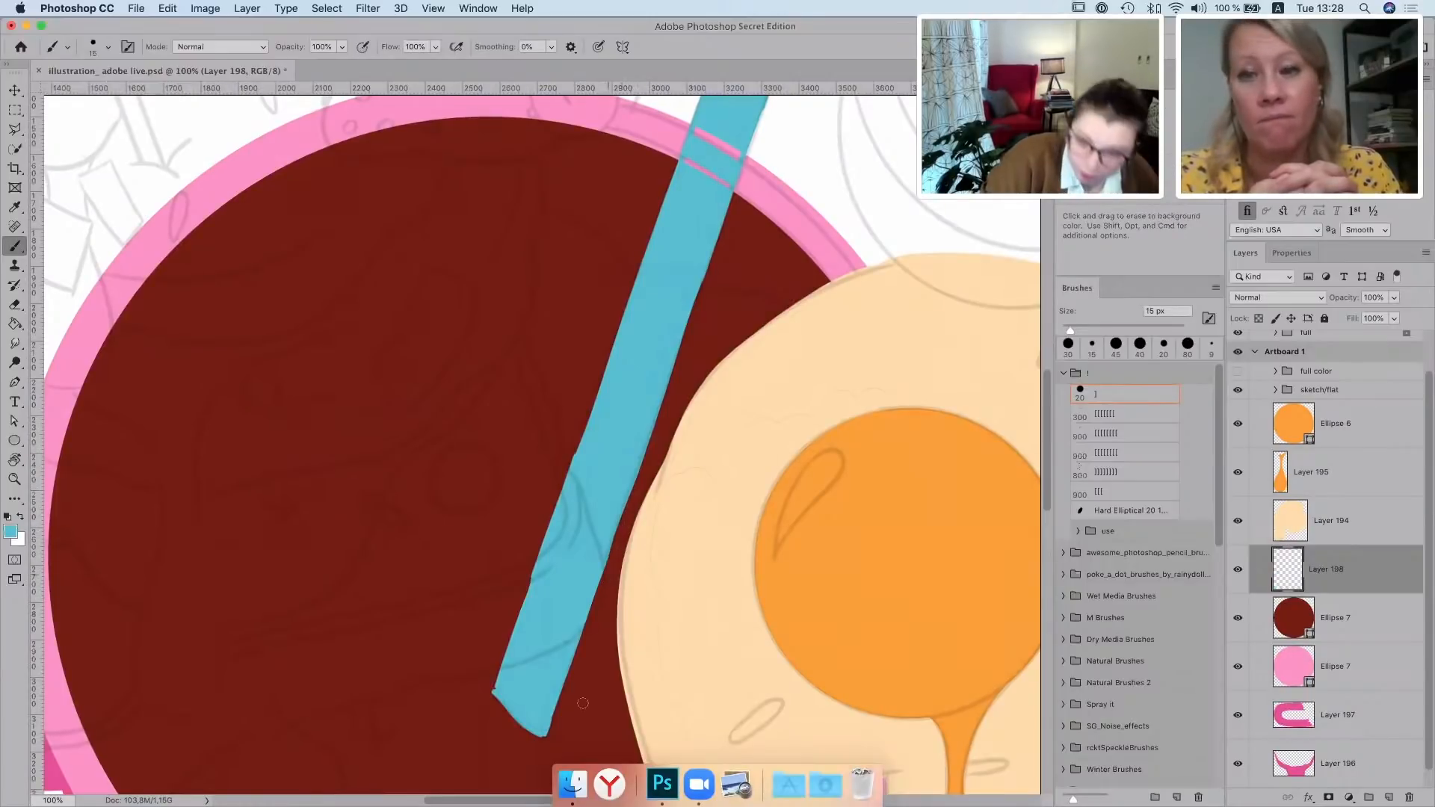
key(grave)
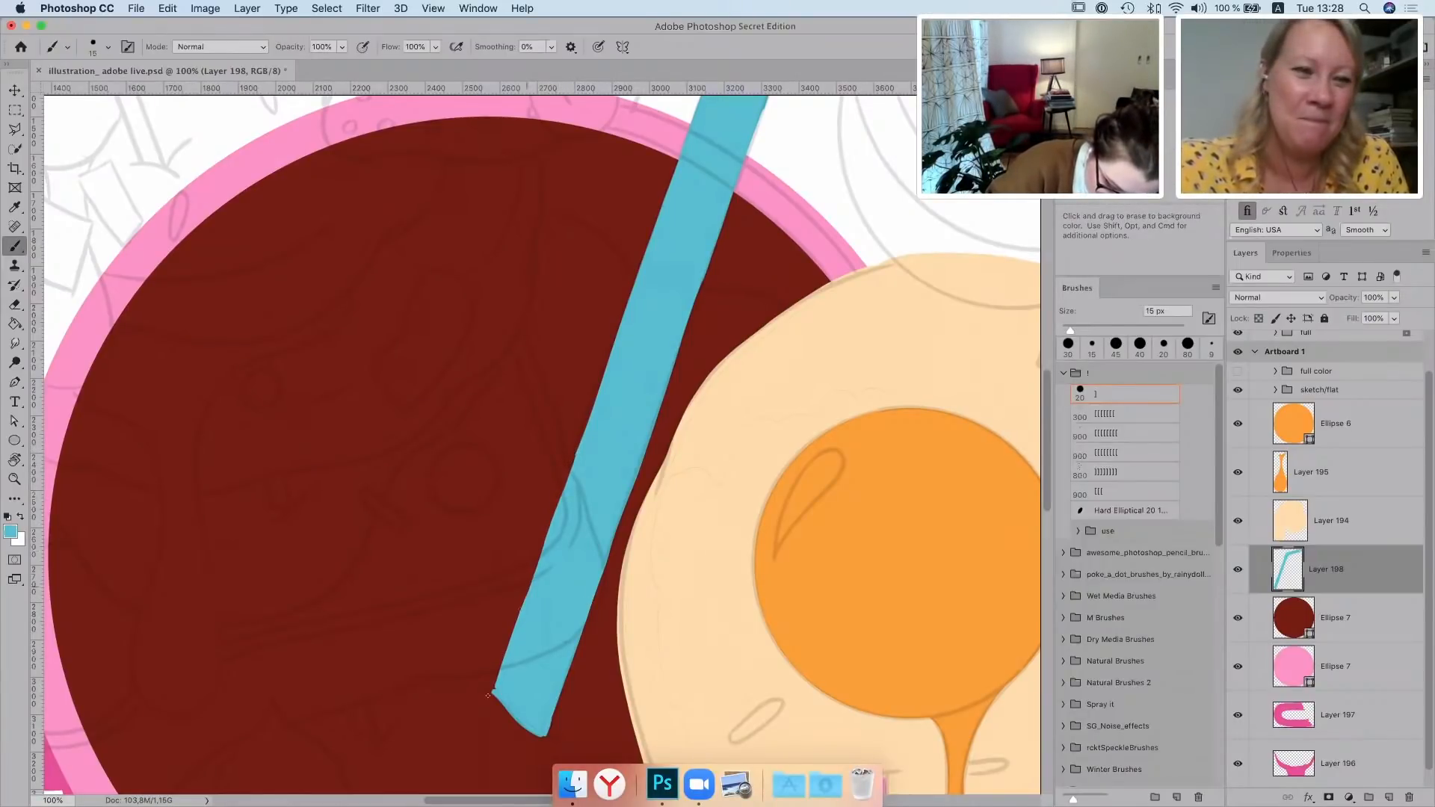
key(space)
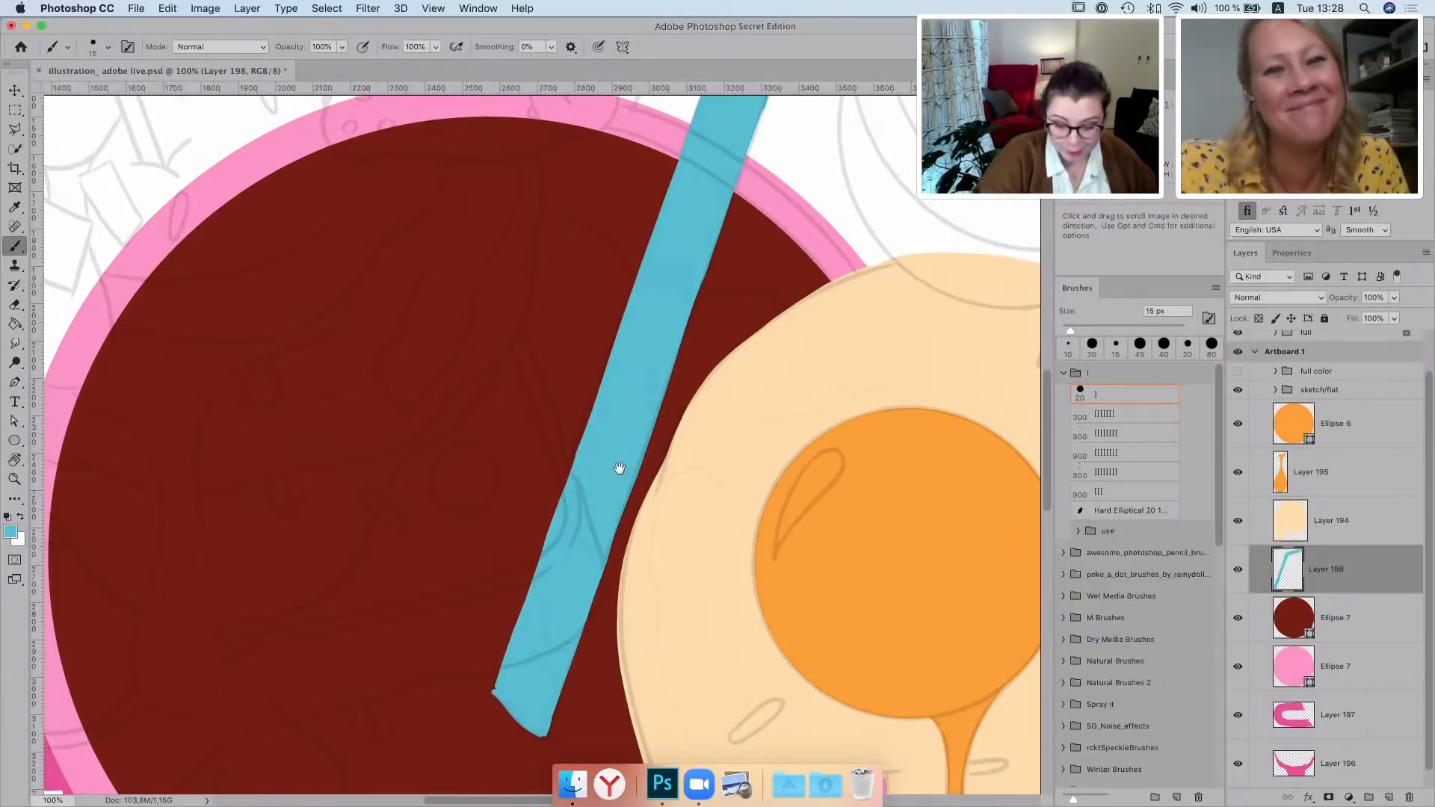
Paint over the remaining gaps on the straw's ridged bend, upper tube and round tip in teal with a 45 px brush
drag(694, 240, 556, 691)
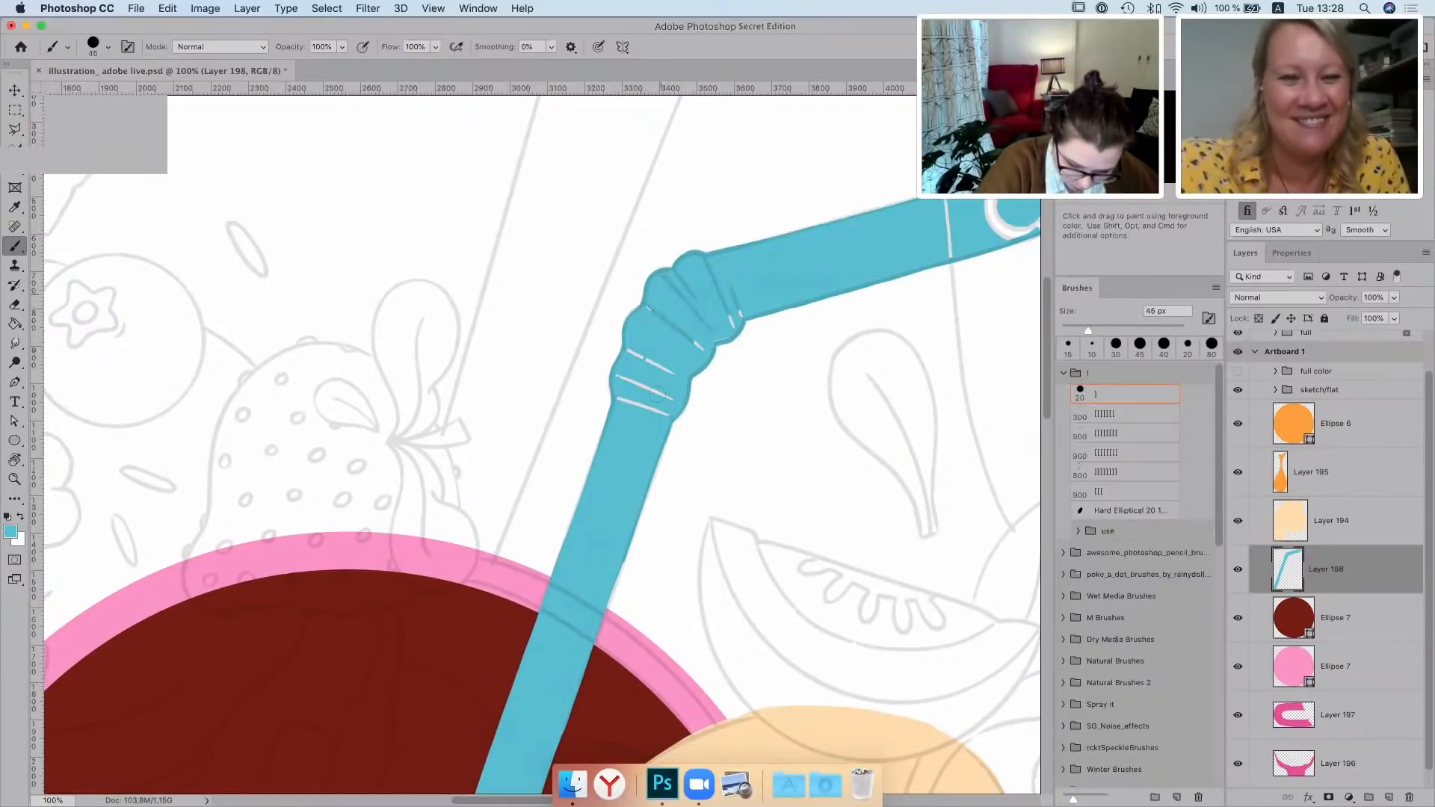
drag(643, 375, 623, 381)
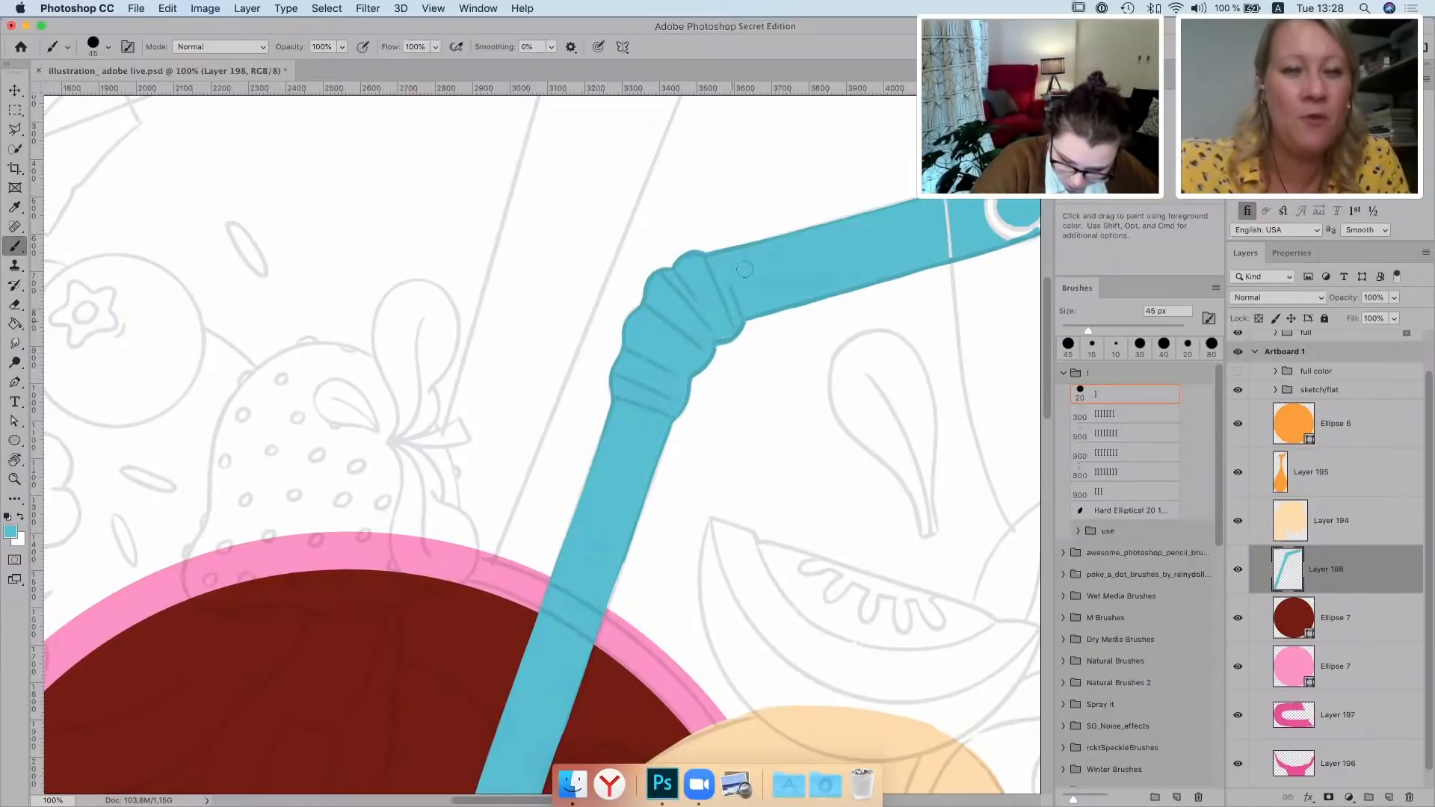
mouse_move(935, 227)
mouse_down()
mouse_move(681, 323)
mouse_move(784, 307)
mouse_up()
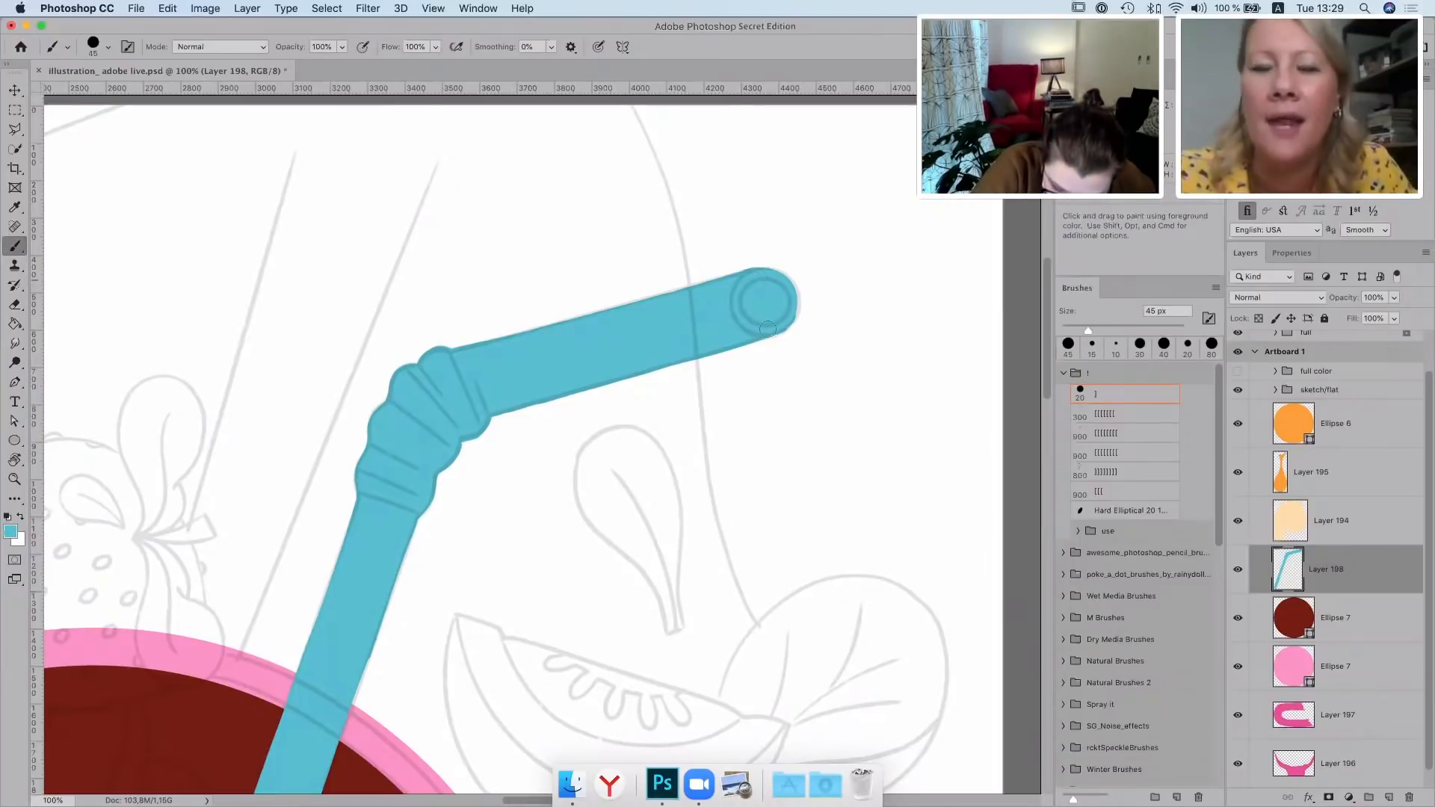
Add a new empty layer above the straw layer
click(1389, 799)
key(super+minus)
key(super+minus)
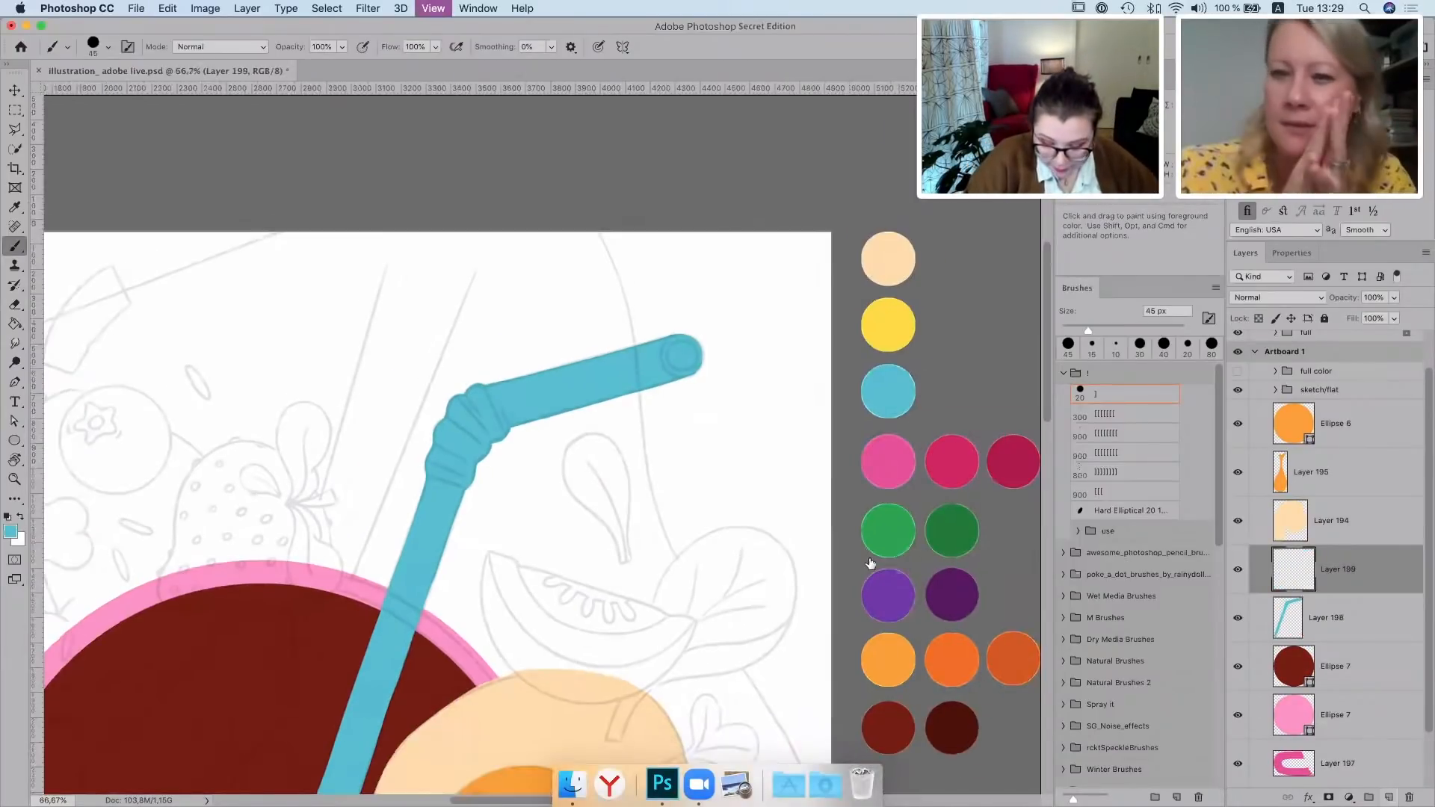
Sample the dark purple palette swatch and draw a circle about 124 px wide on the straw's round tip
alt+click(869, 565)
key(super+plus)
key(super+plus)
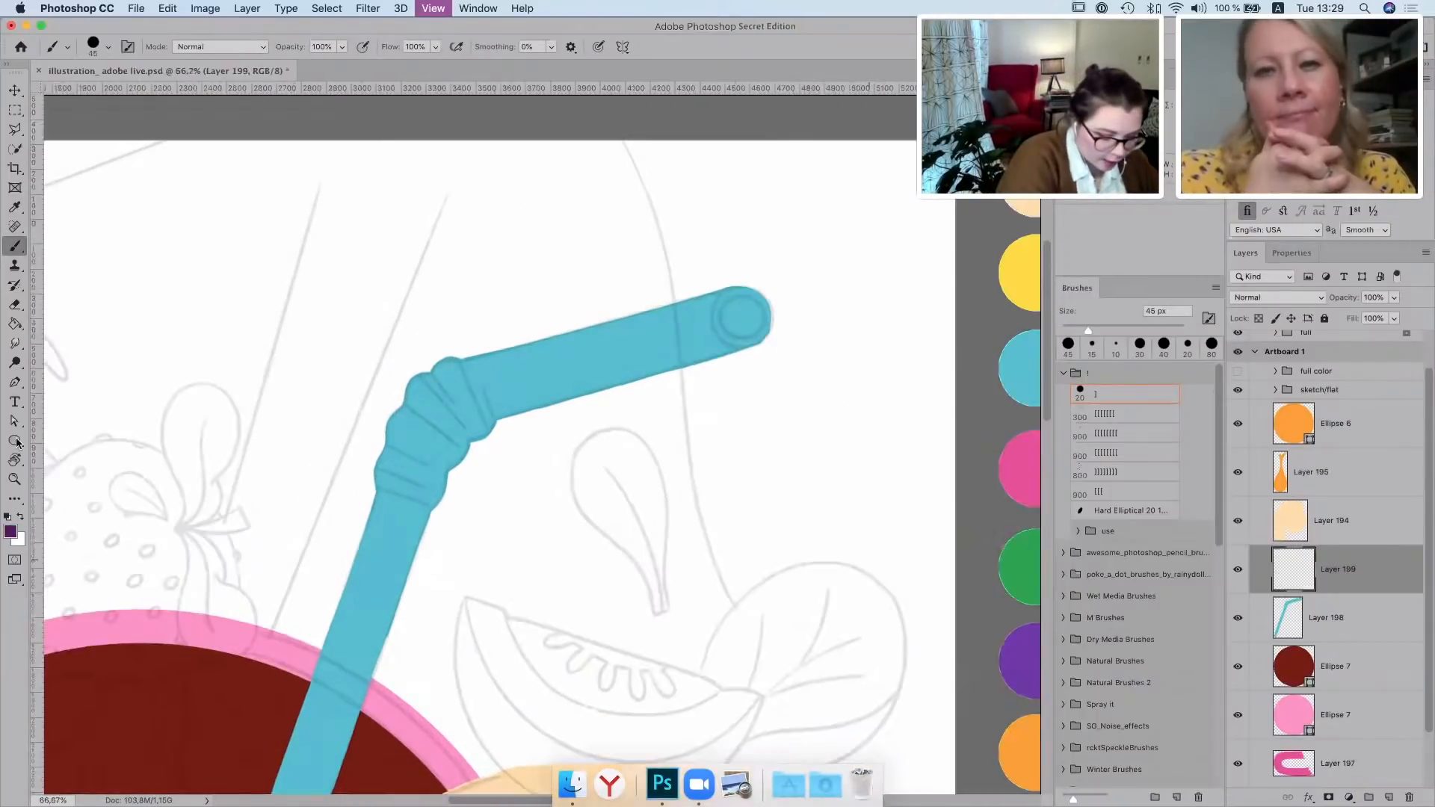
key(u)
drag(740, 279, 799, 329)
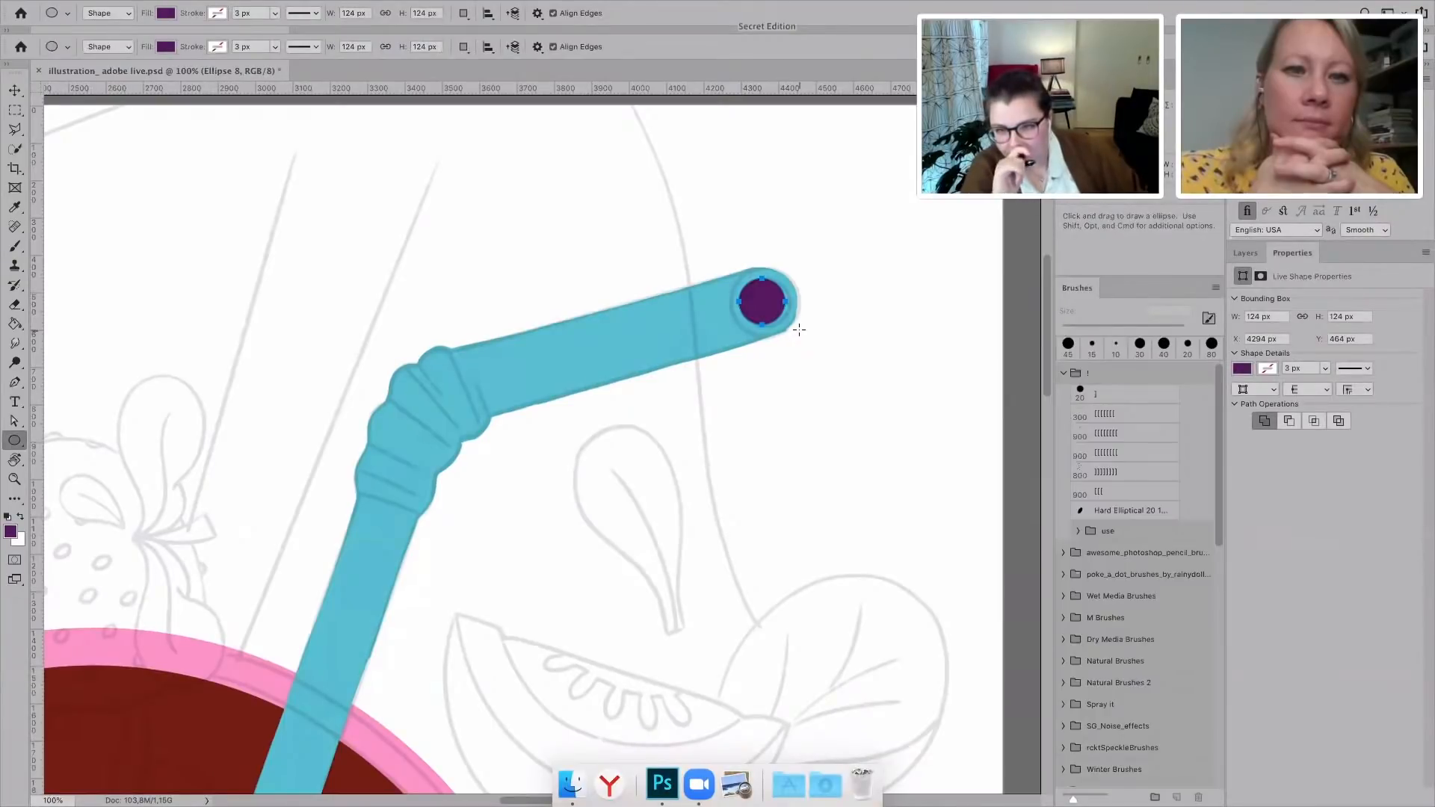
Enlarge the dark purple circle on the straw's tip to about 149 px so it fits the opening
click(15, 92)
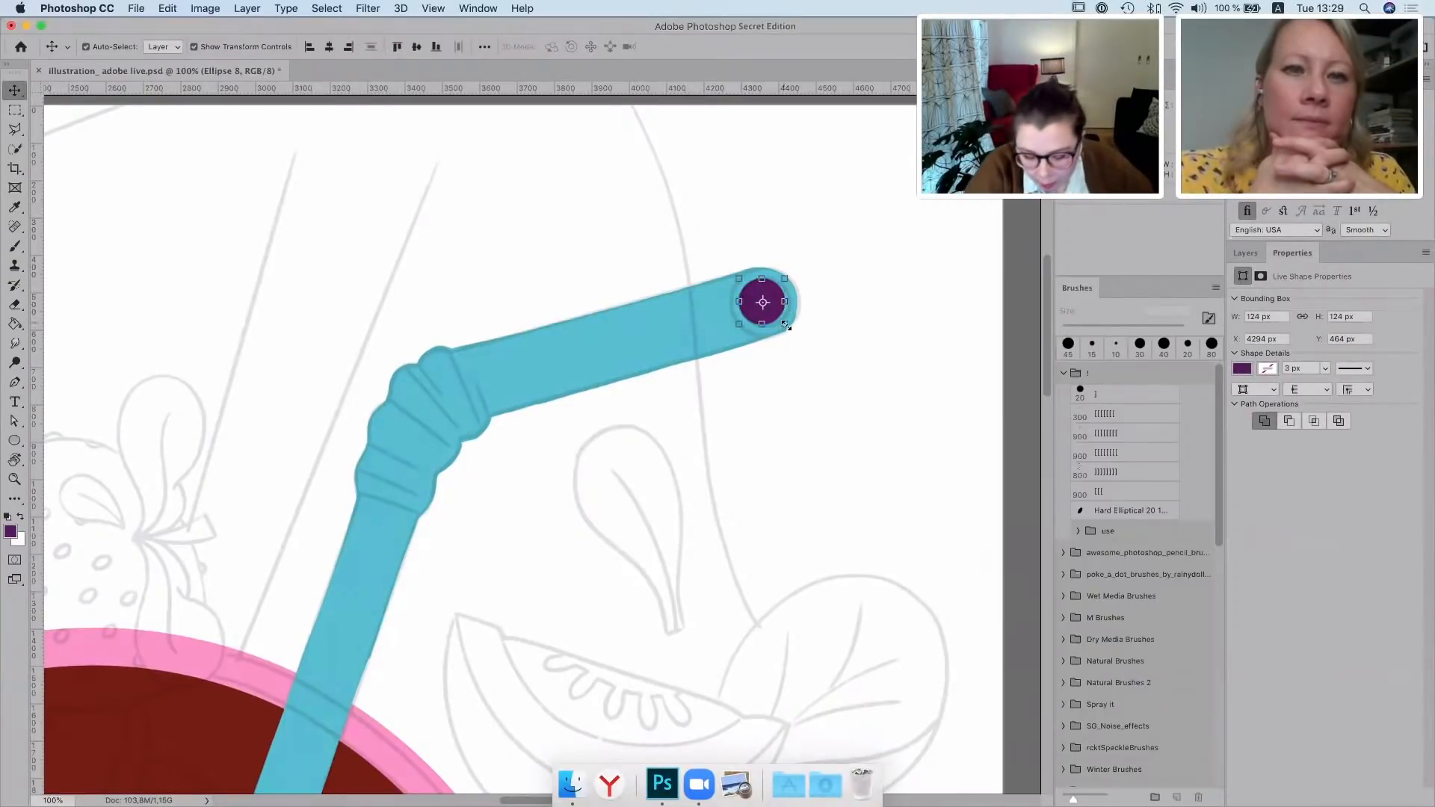
drag(786, 275, 798, 269)
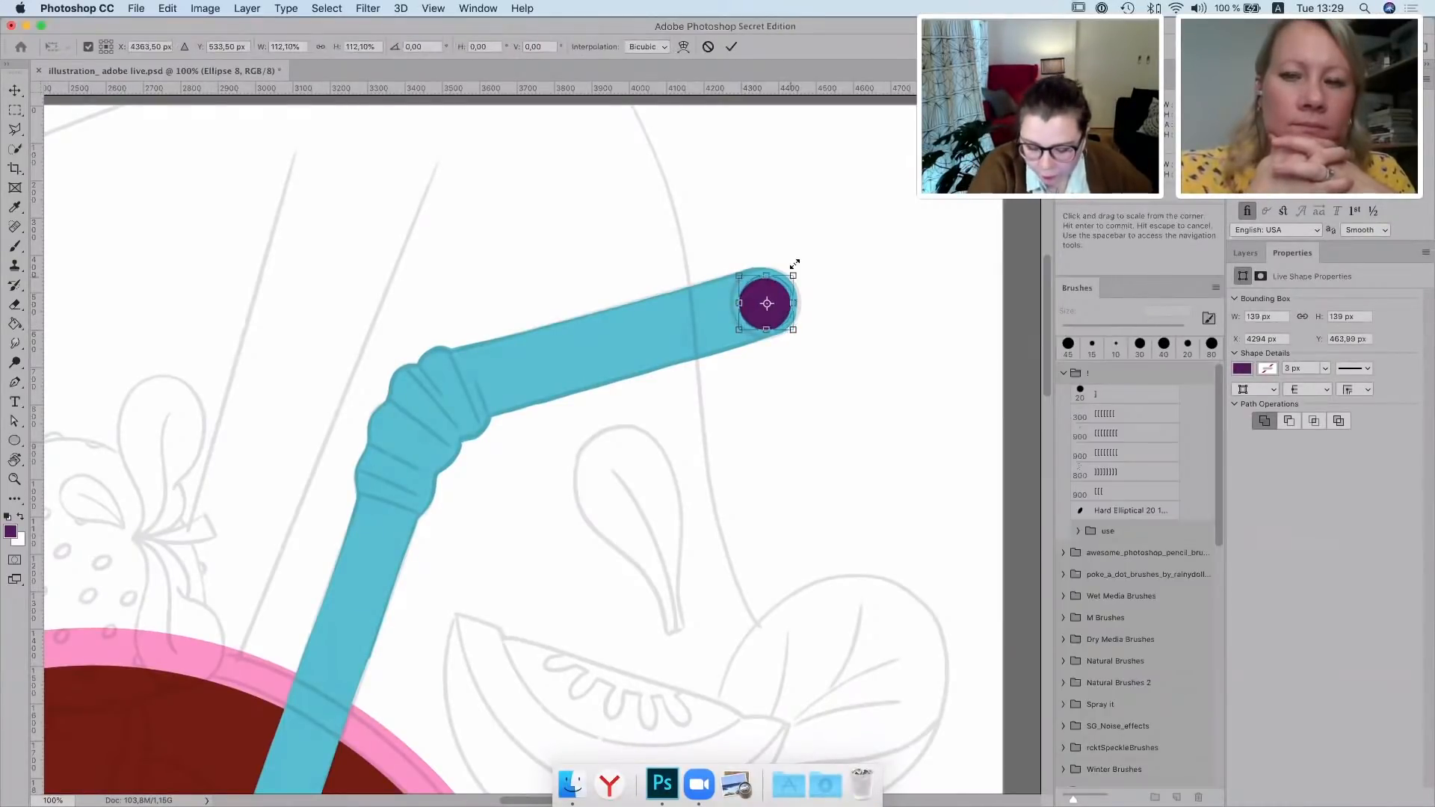
click(730, 46)
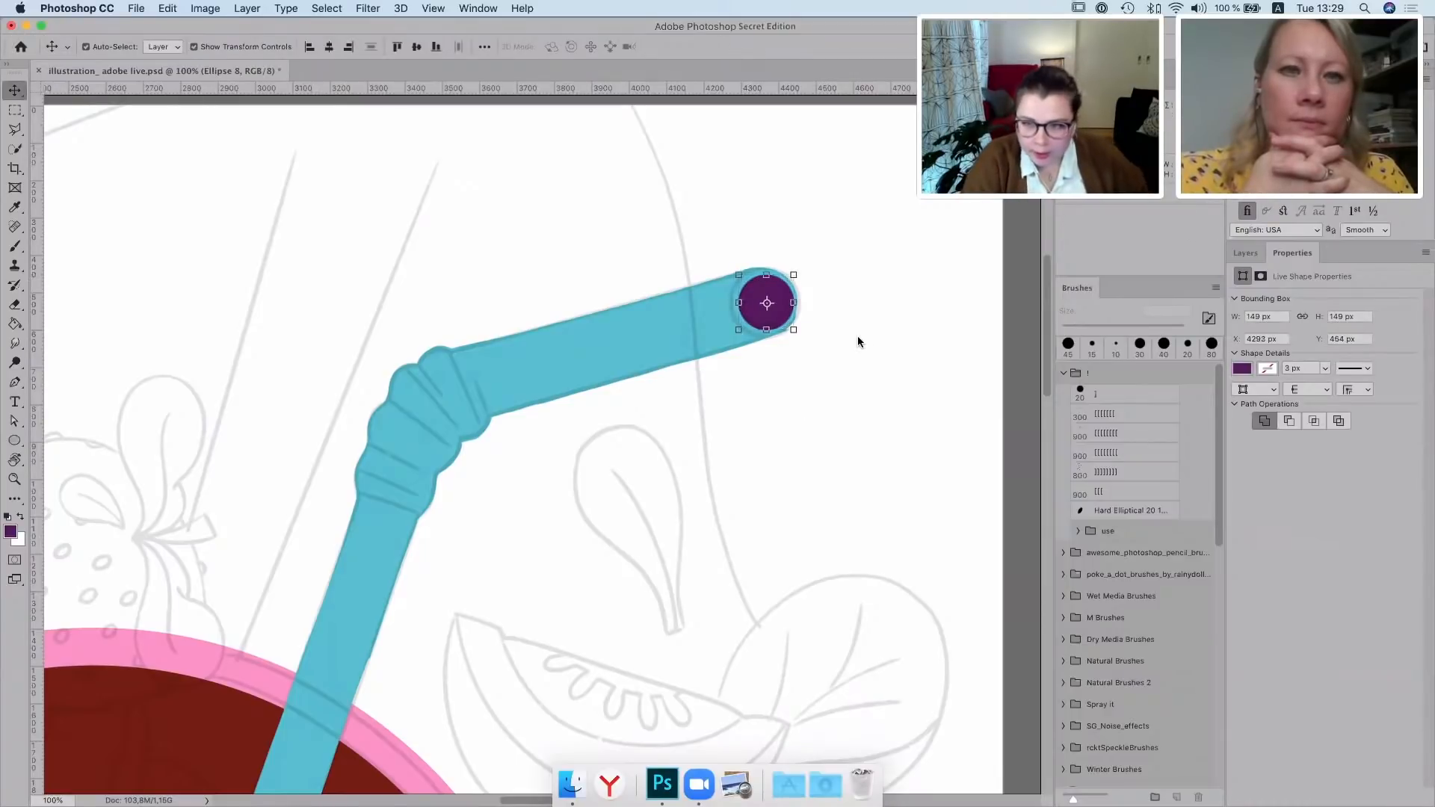
click(701, 326)
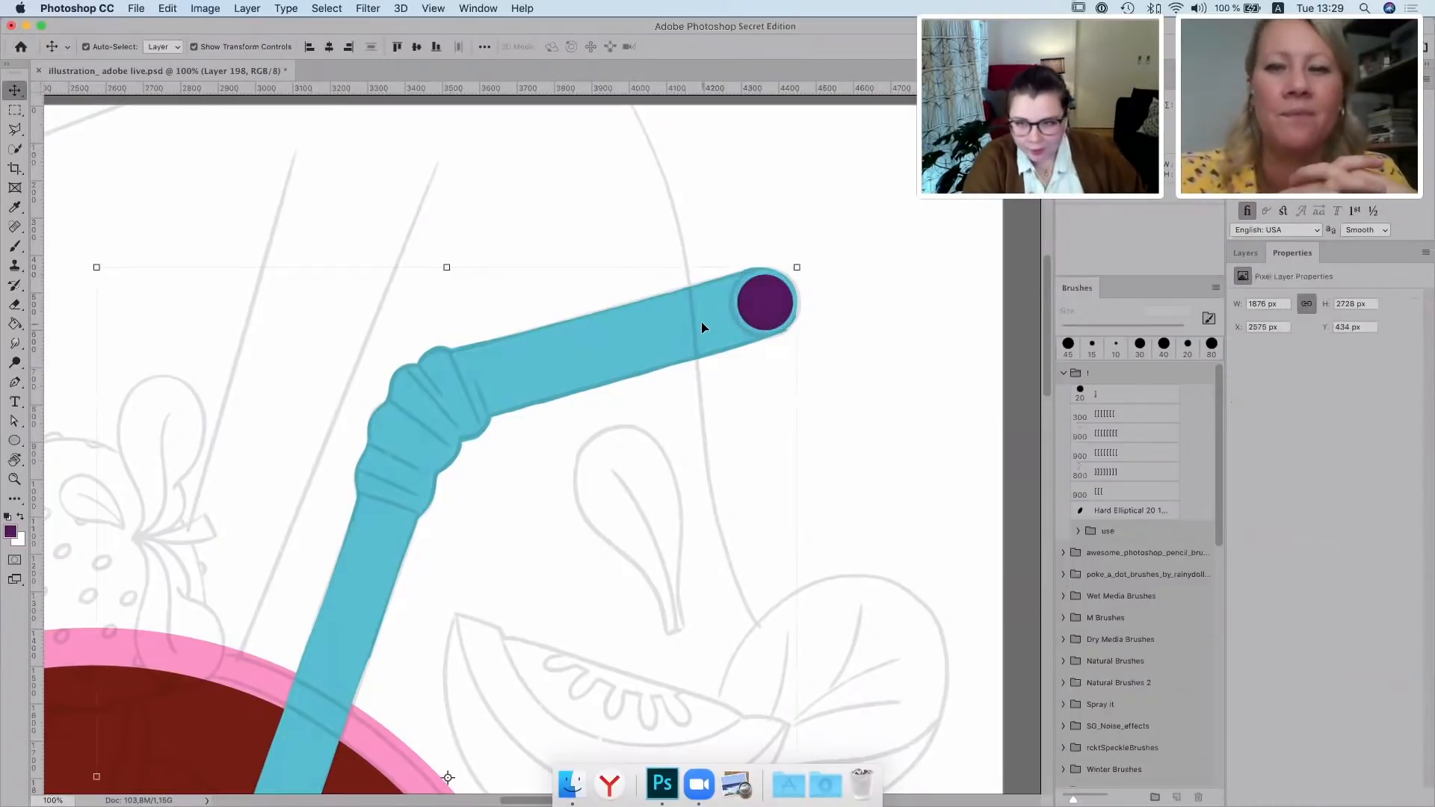
Add a layer above the straw tip's circle and draw a circle about 464 px wide over the upper blueberry
click(1254, 254)
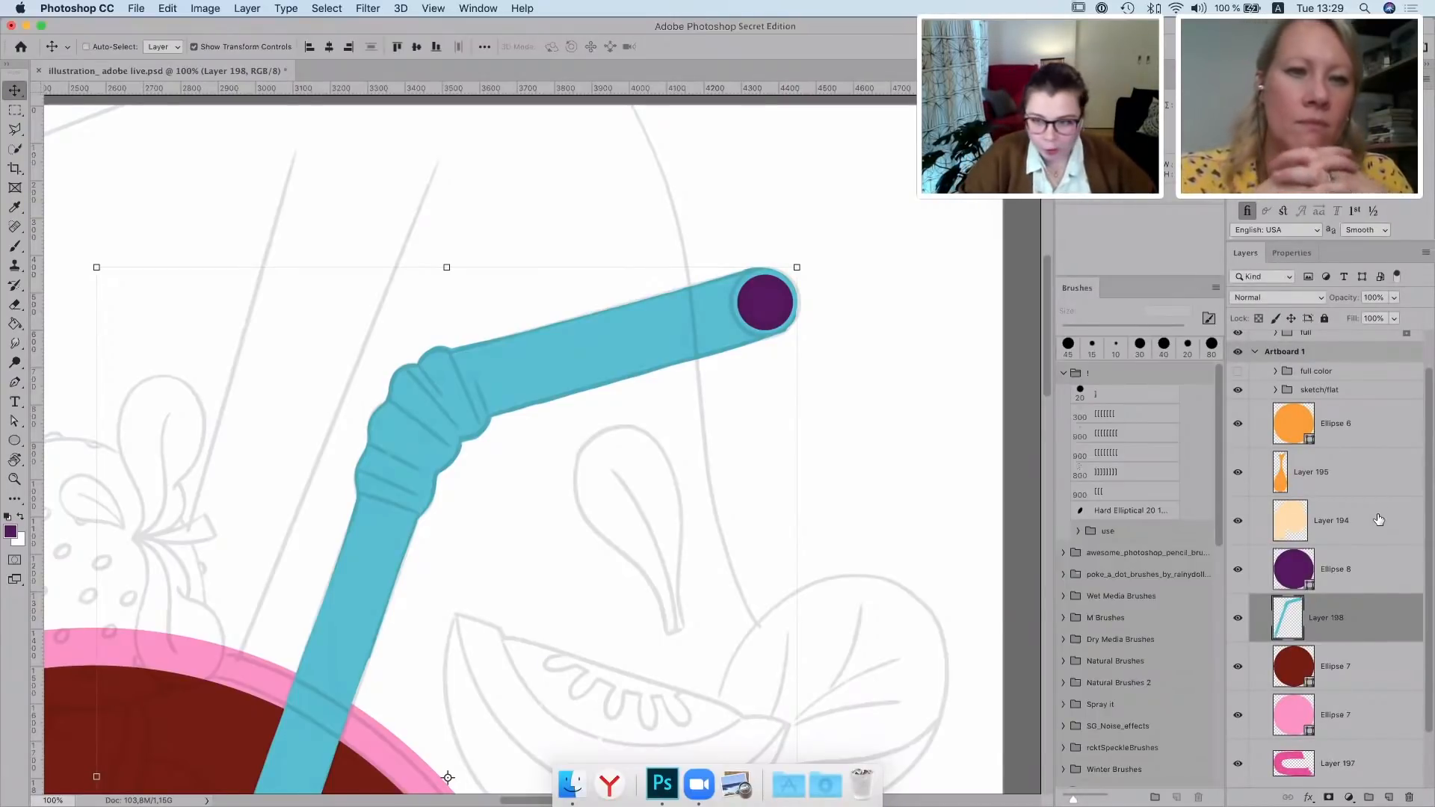
key(super+minus)
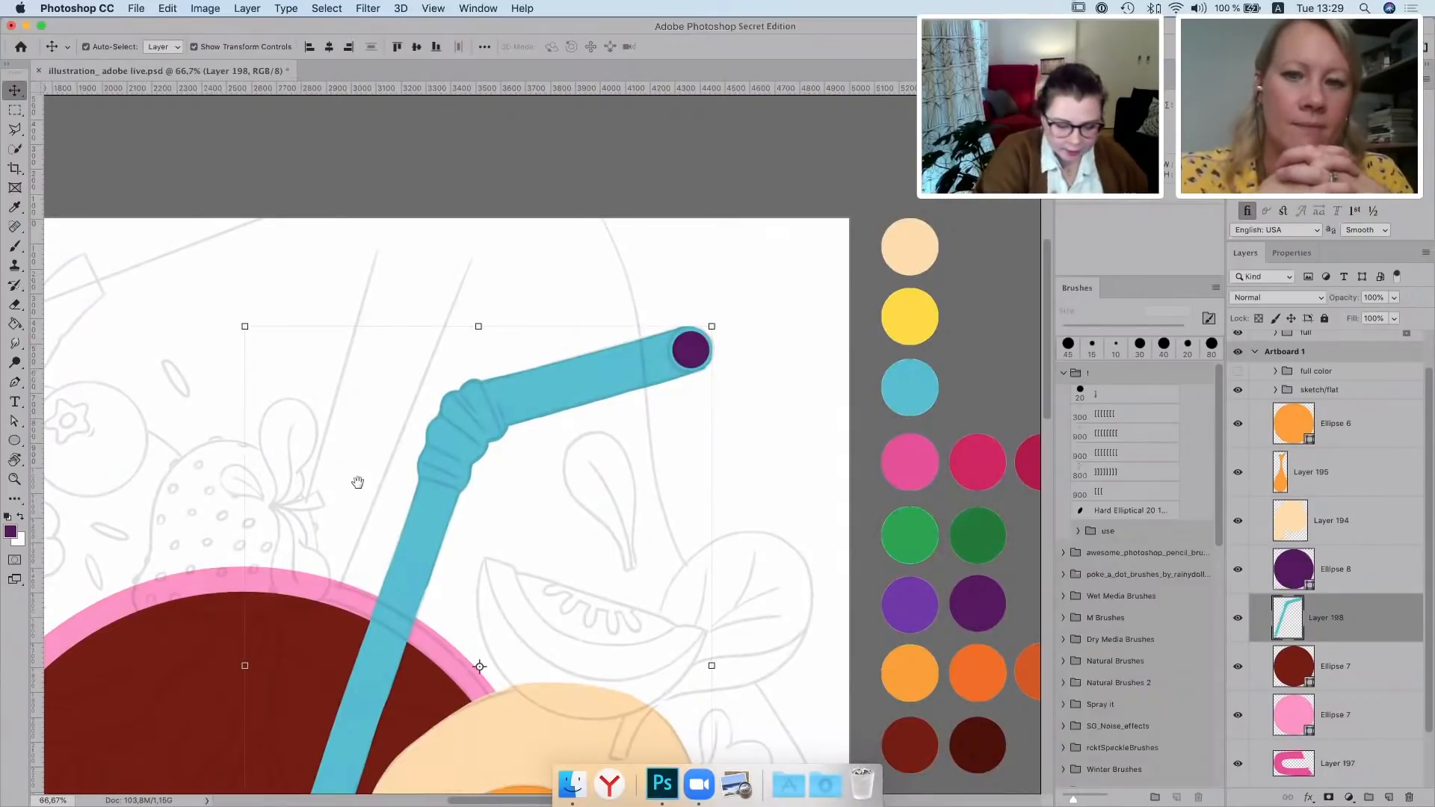
scroll(839, 352, left, 10)
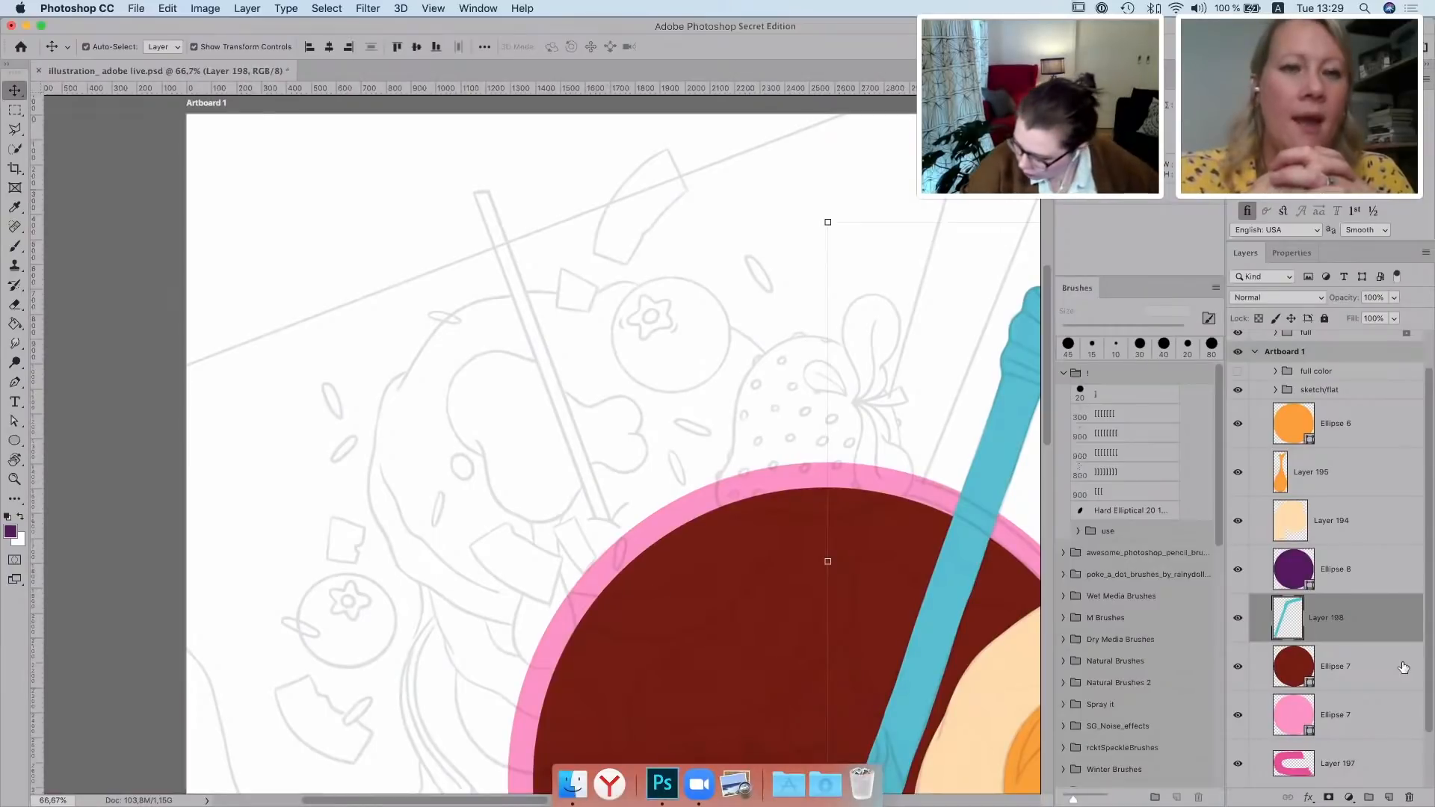
click(1396, 571)
click(1388, 798)
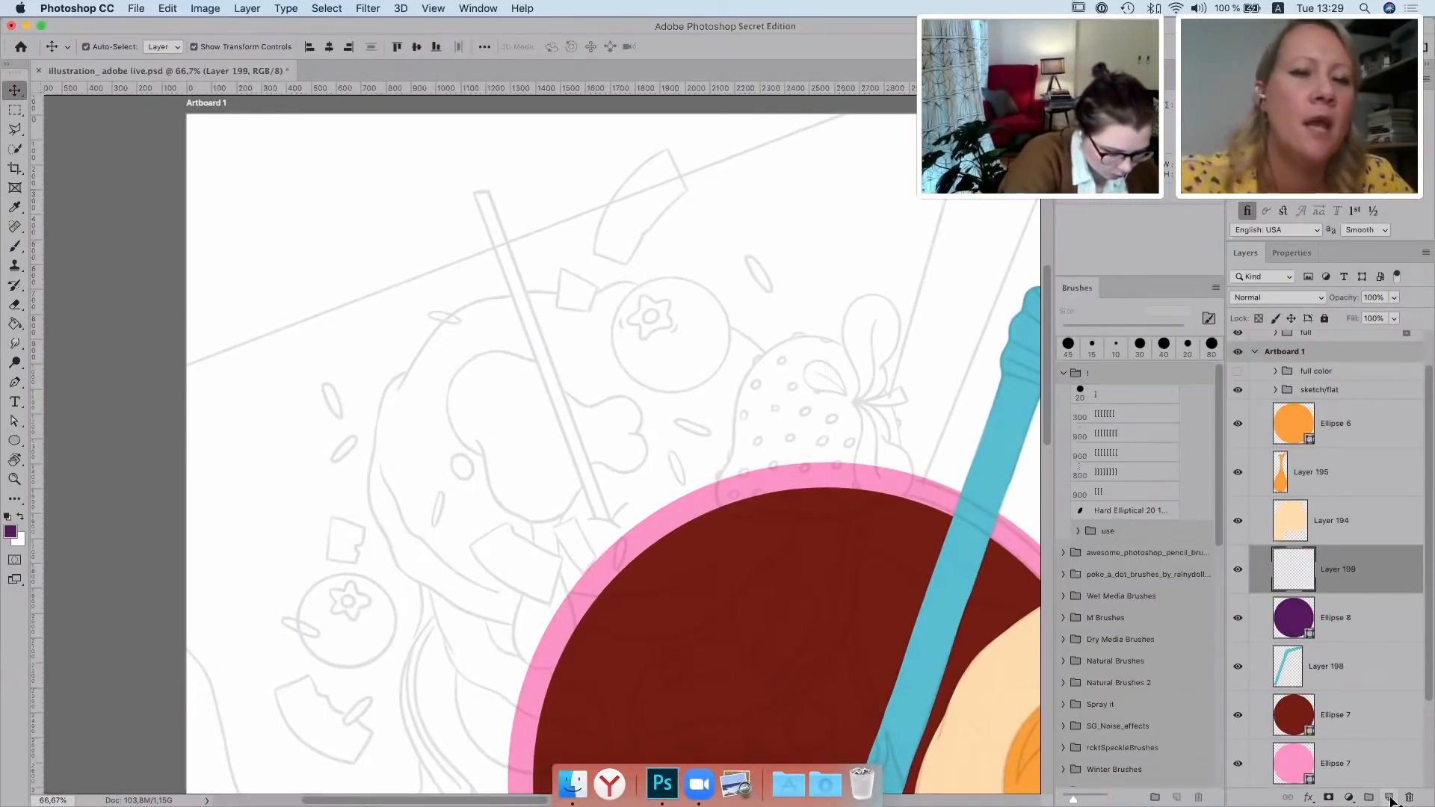
click(15, 441)
mouse_move(614, 277)
mouse_down()
mouse_move(732, 389)
mouse_move(719, 396)
mouse_up()
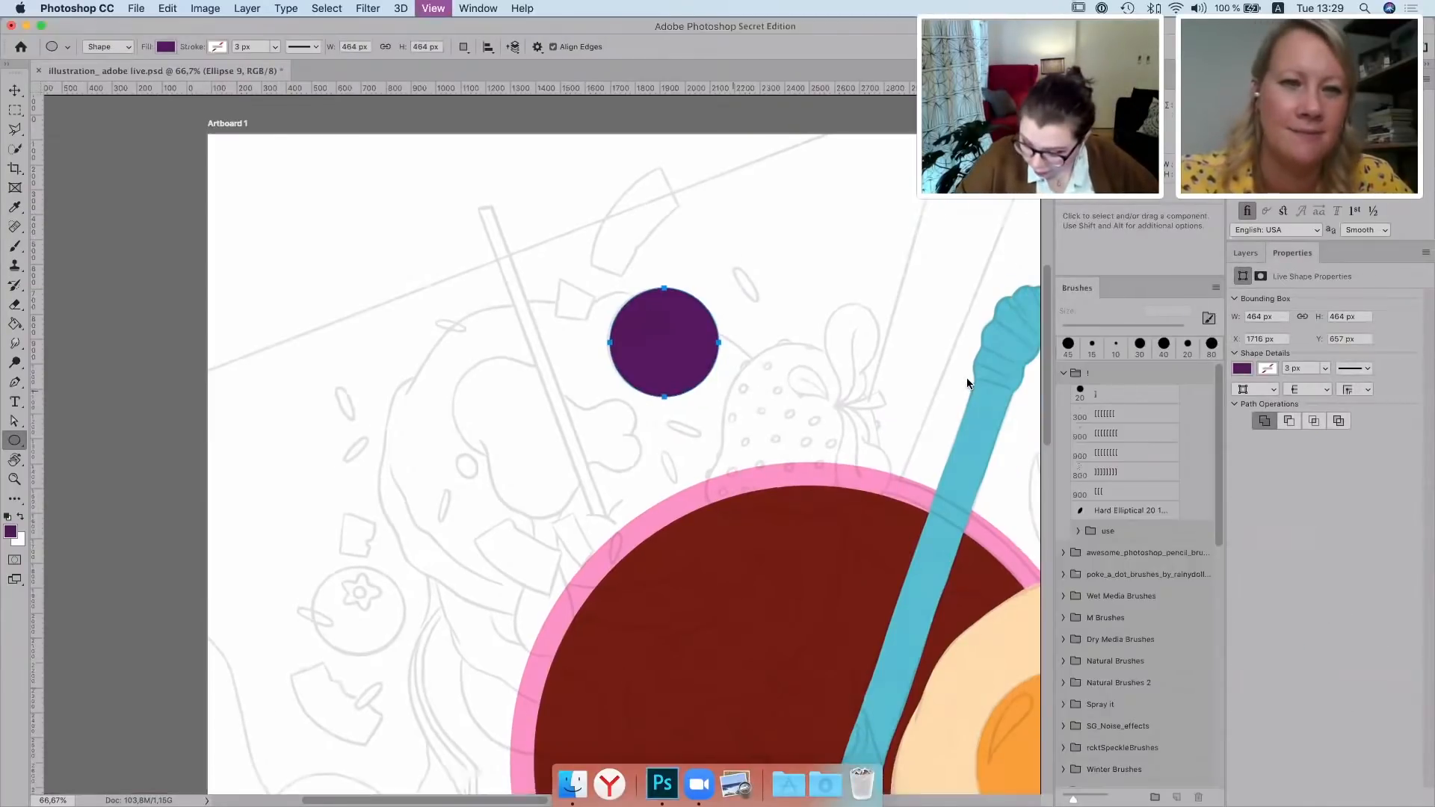
Recolour the upper blueberry's circle with the lighter purple palette swatch, 732bac
key(super+minus)
key(super+minus)
click(1245, 252)
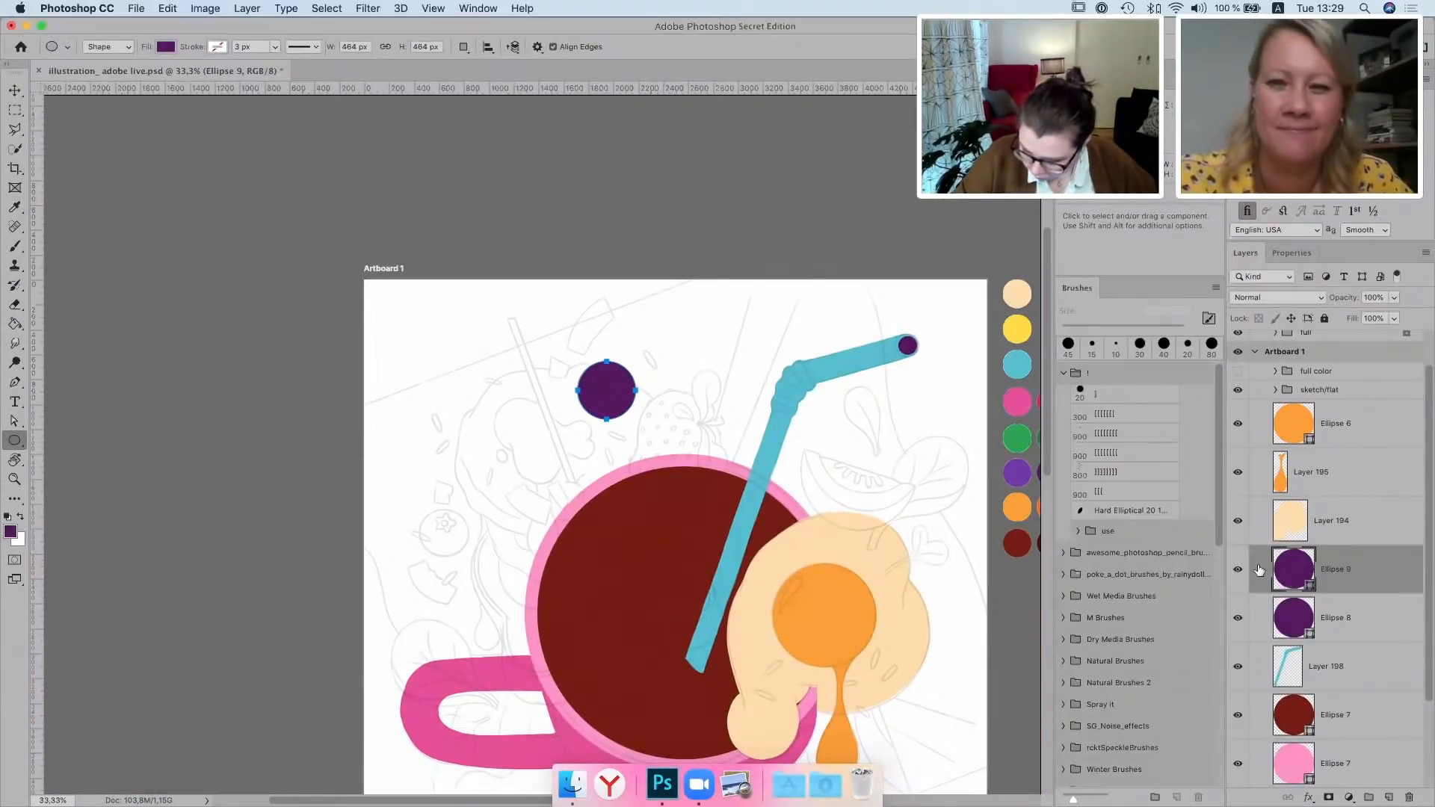
double_click(1293, 570)
click(1016, 471)
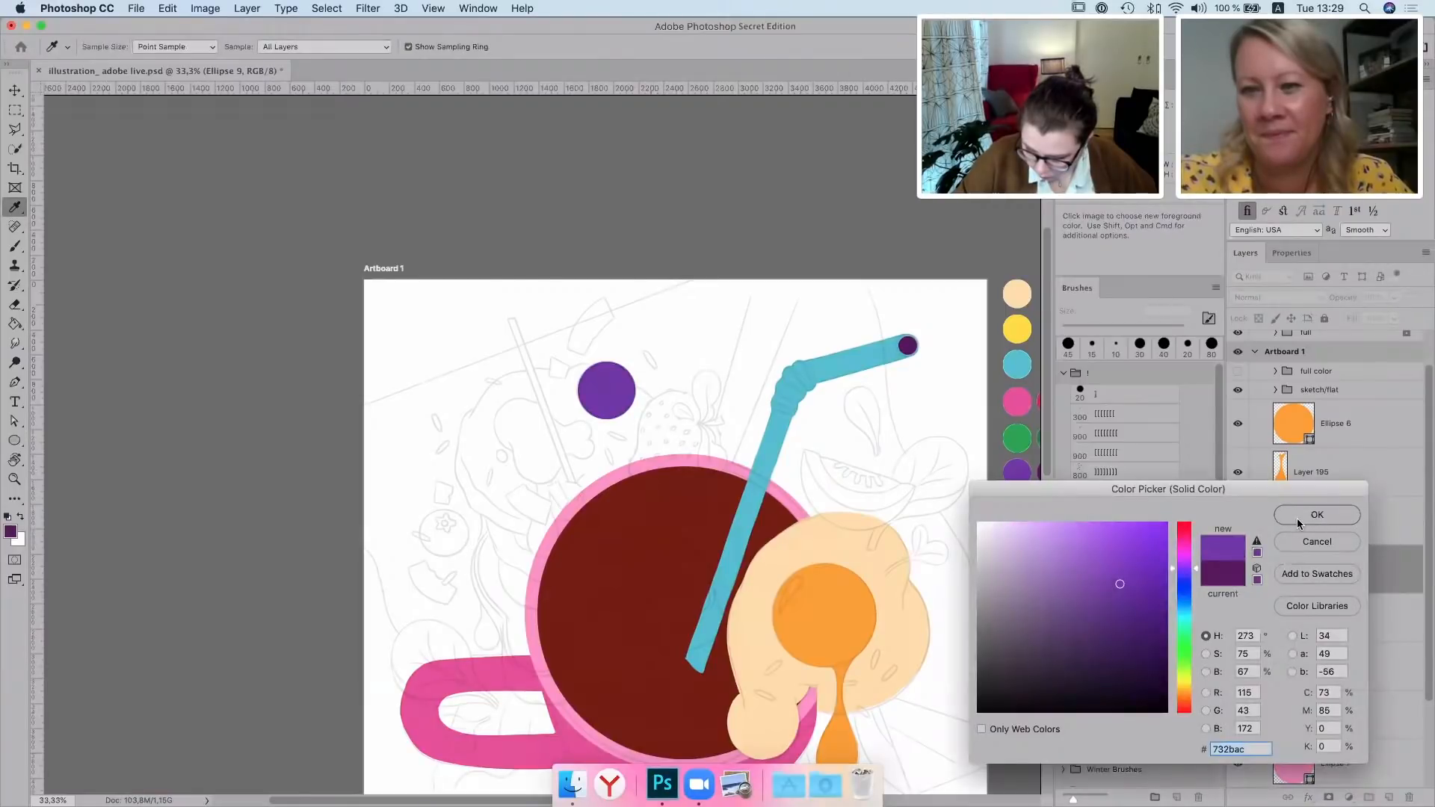
click(1297, 518)
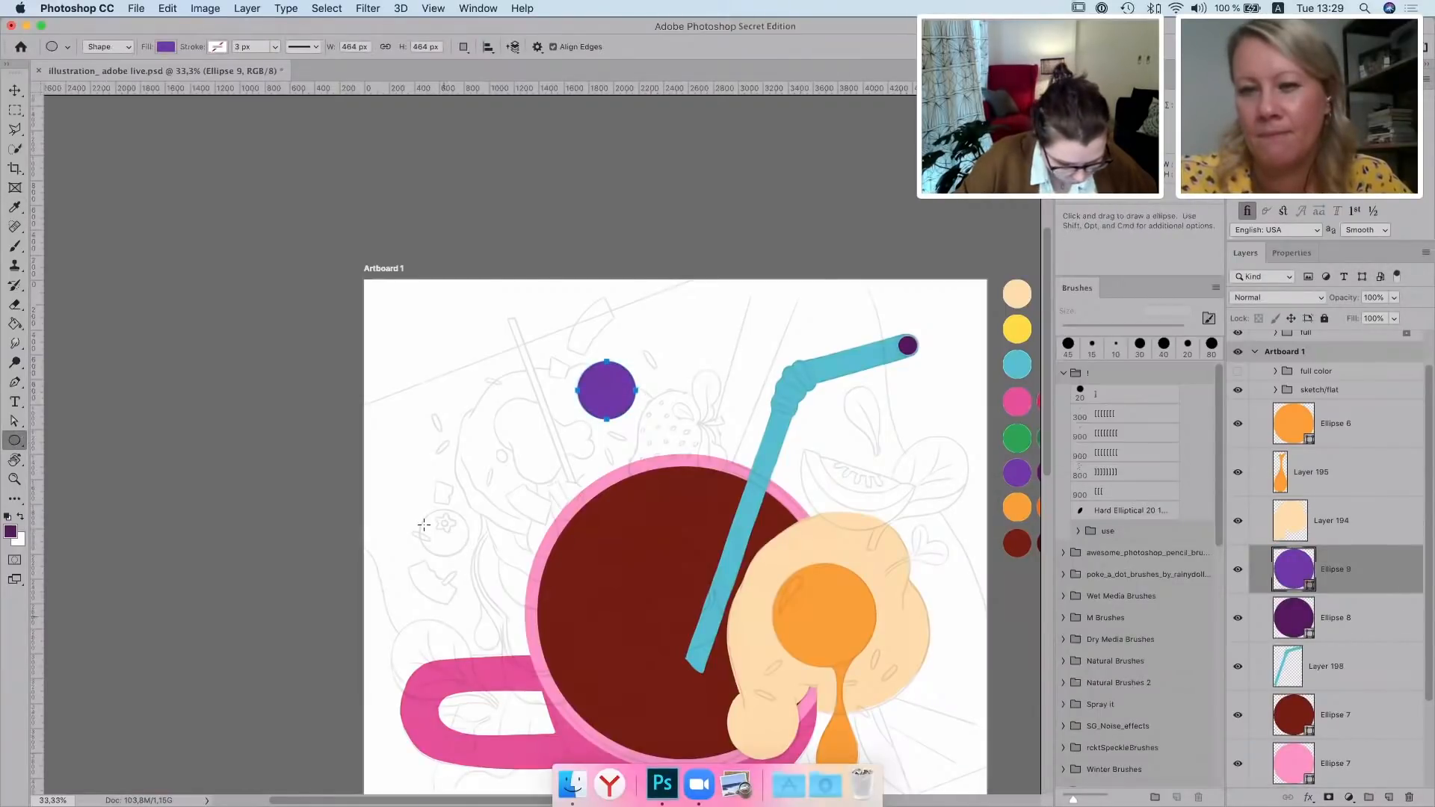
Draw a dark purple circle about 403 px wide over the blueberry left of the cup, on its own new layer
drag(417, 508, 467, 580)
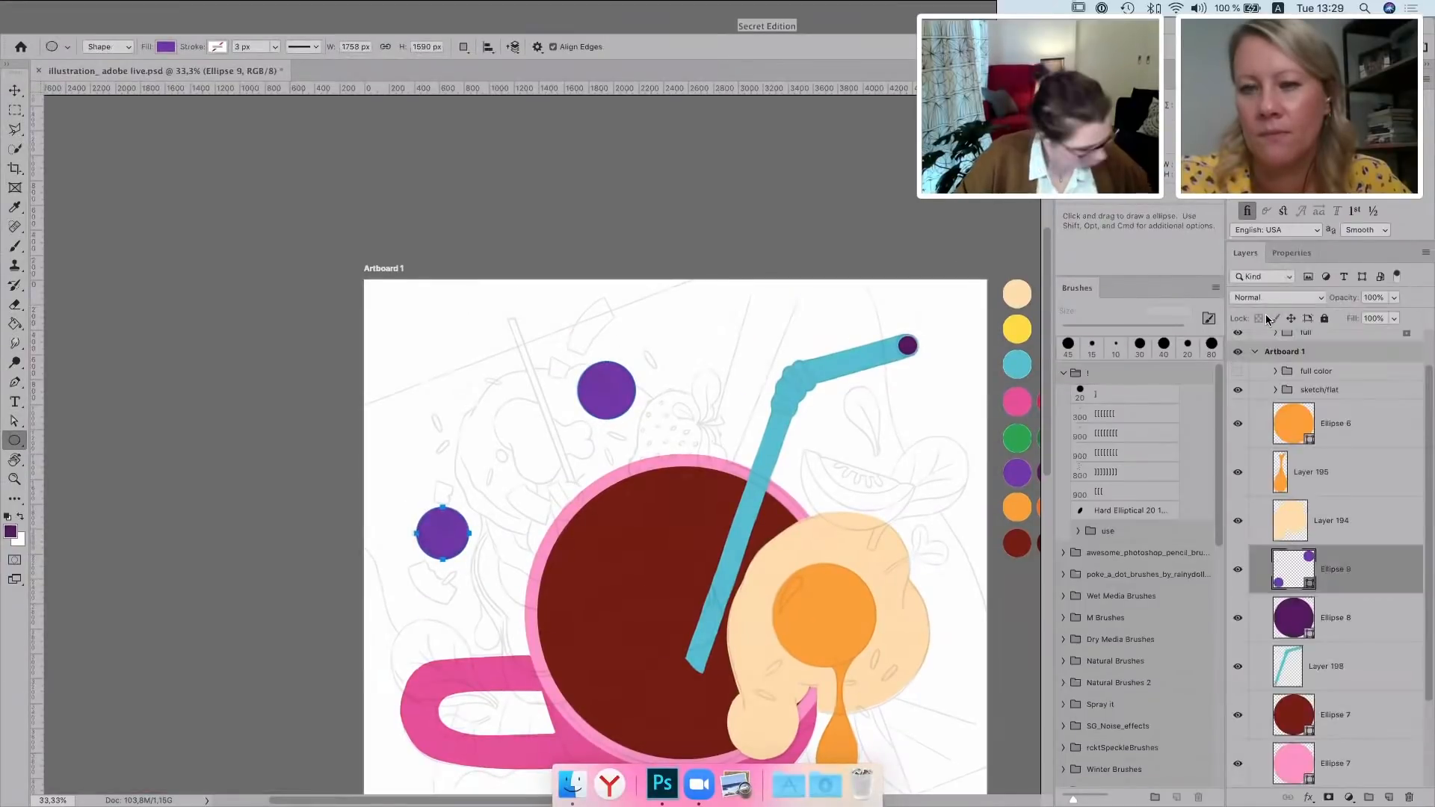
key(super+z)
click(1388, 797)
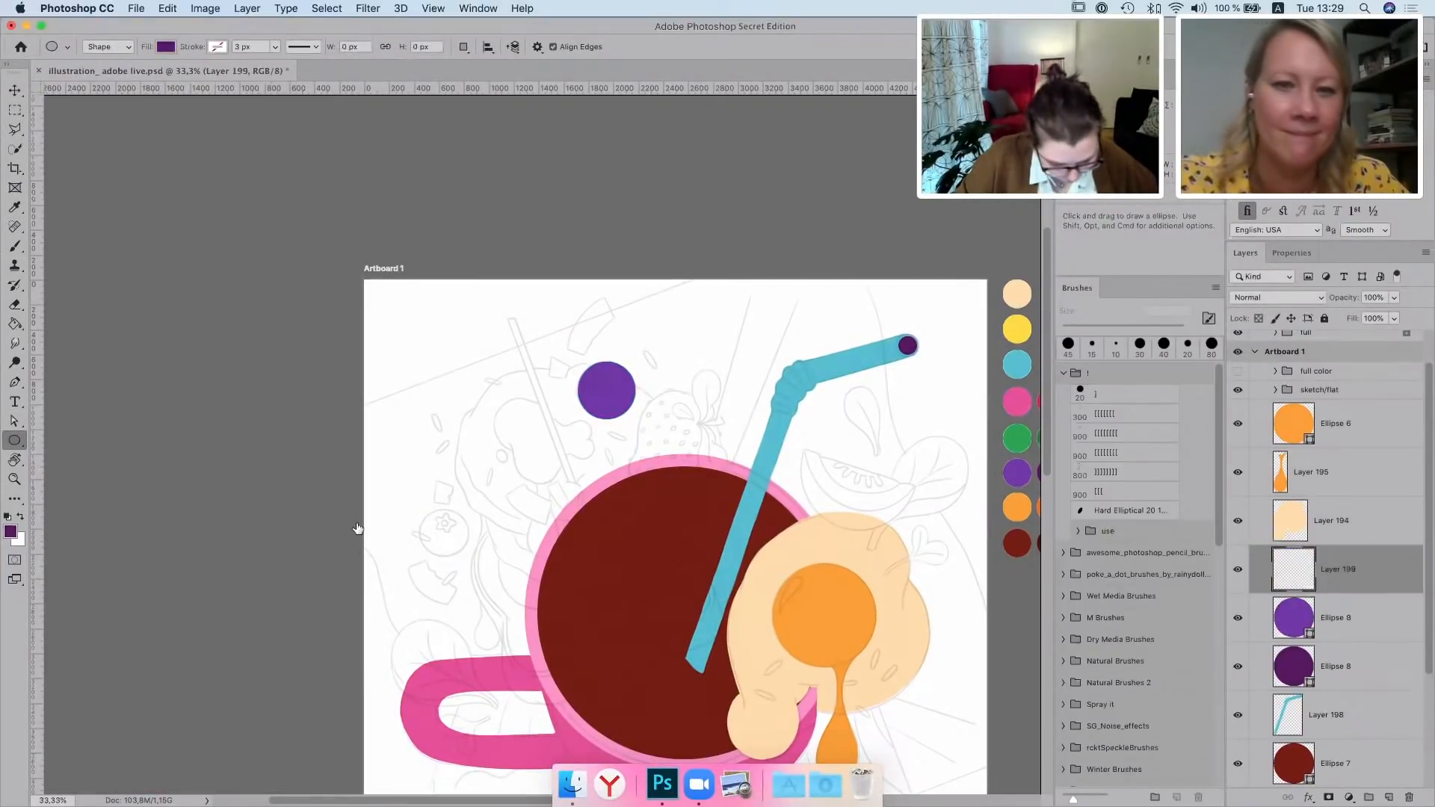
drag(416, 507, 466, 558)
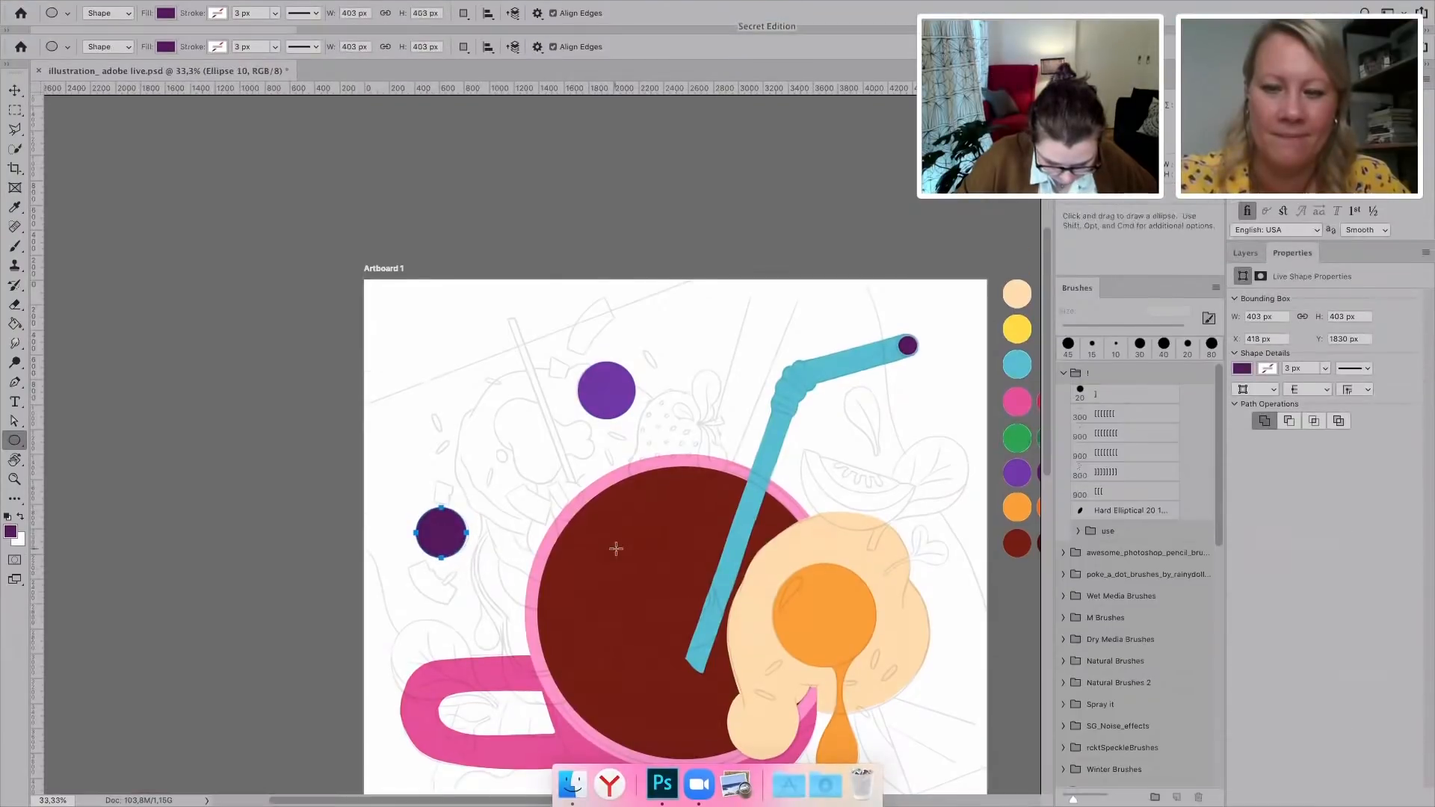
Draw a circle about 493 px wide over the blueberry below the cup on a new layer and fill it with the lighter purple
scroll(900, 529, down, 2)
click(1244, 252)
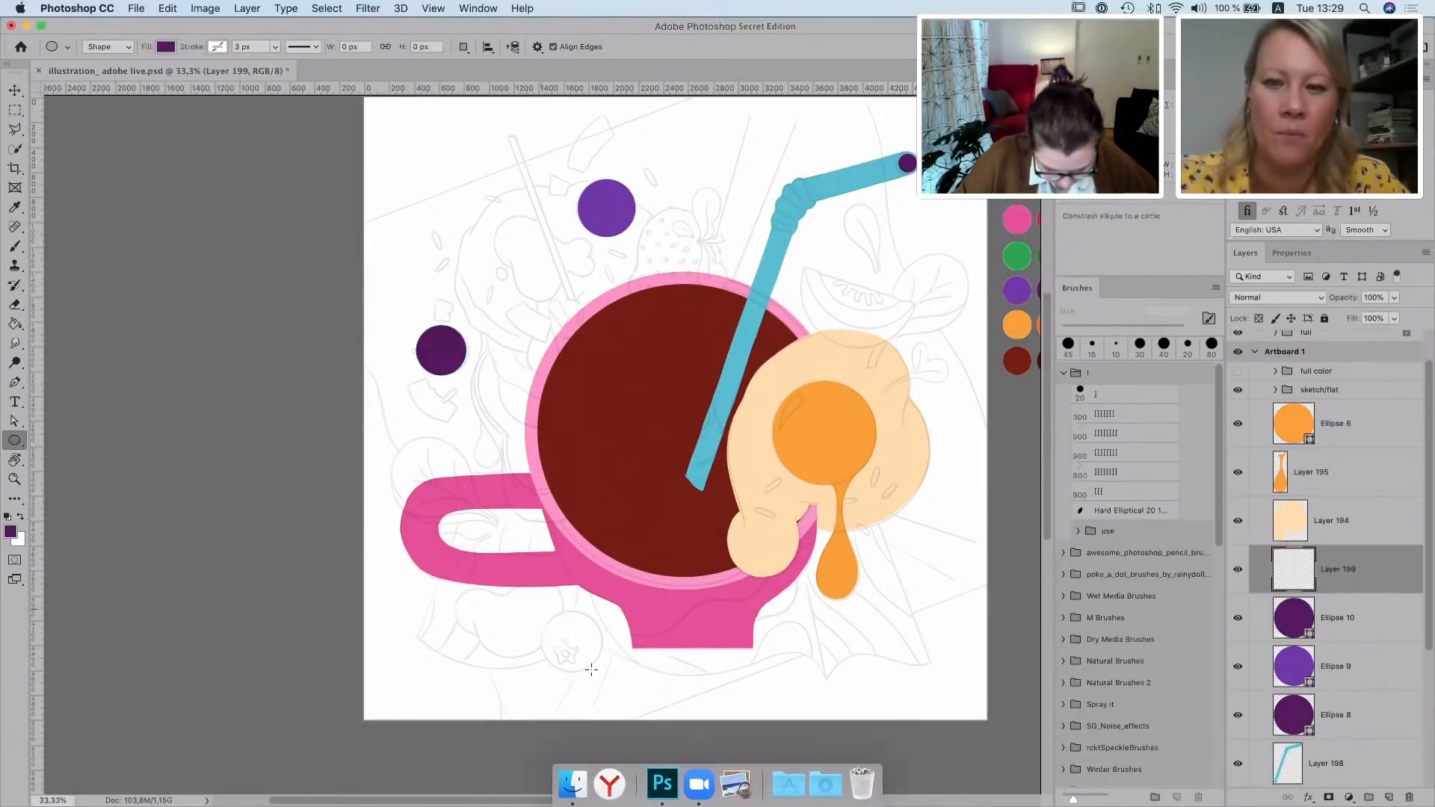
drag(540, 608, 603, 669)
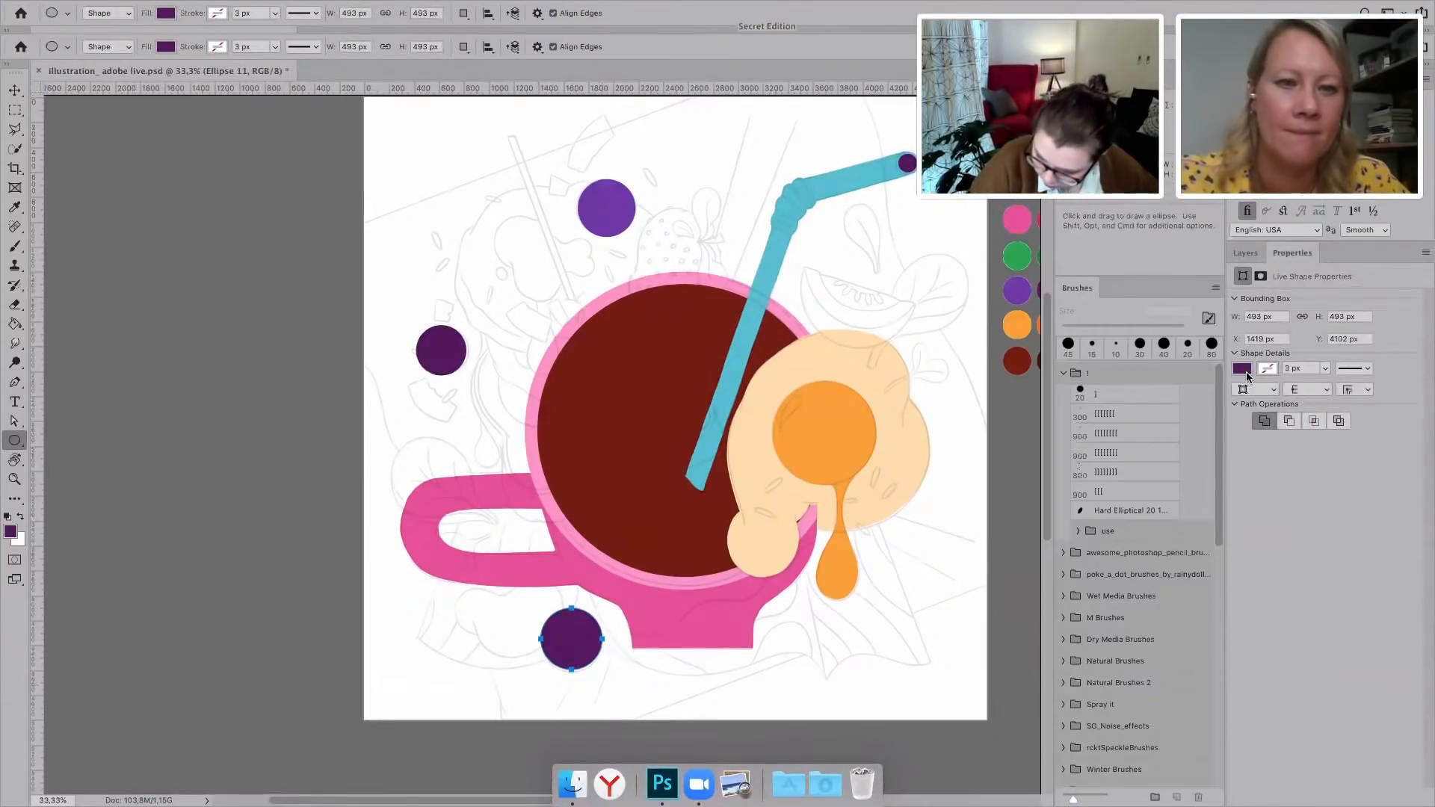
click(1245, 372)
click(1390, 398)
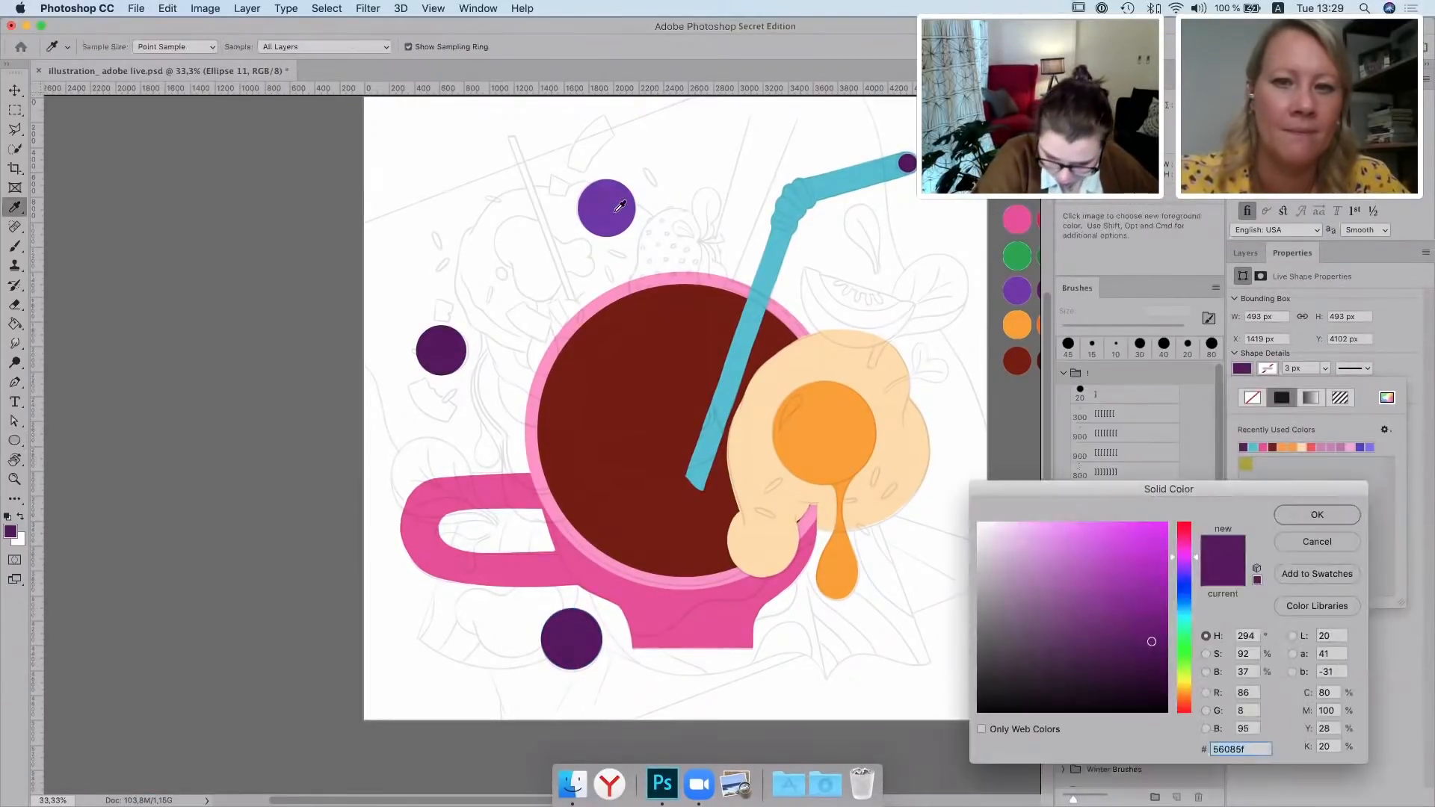
click(1118, 586)
click(1310, 516)
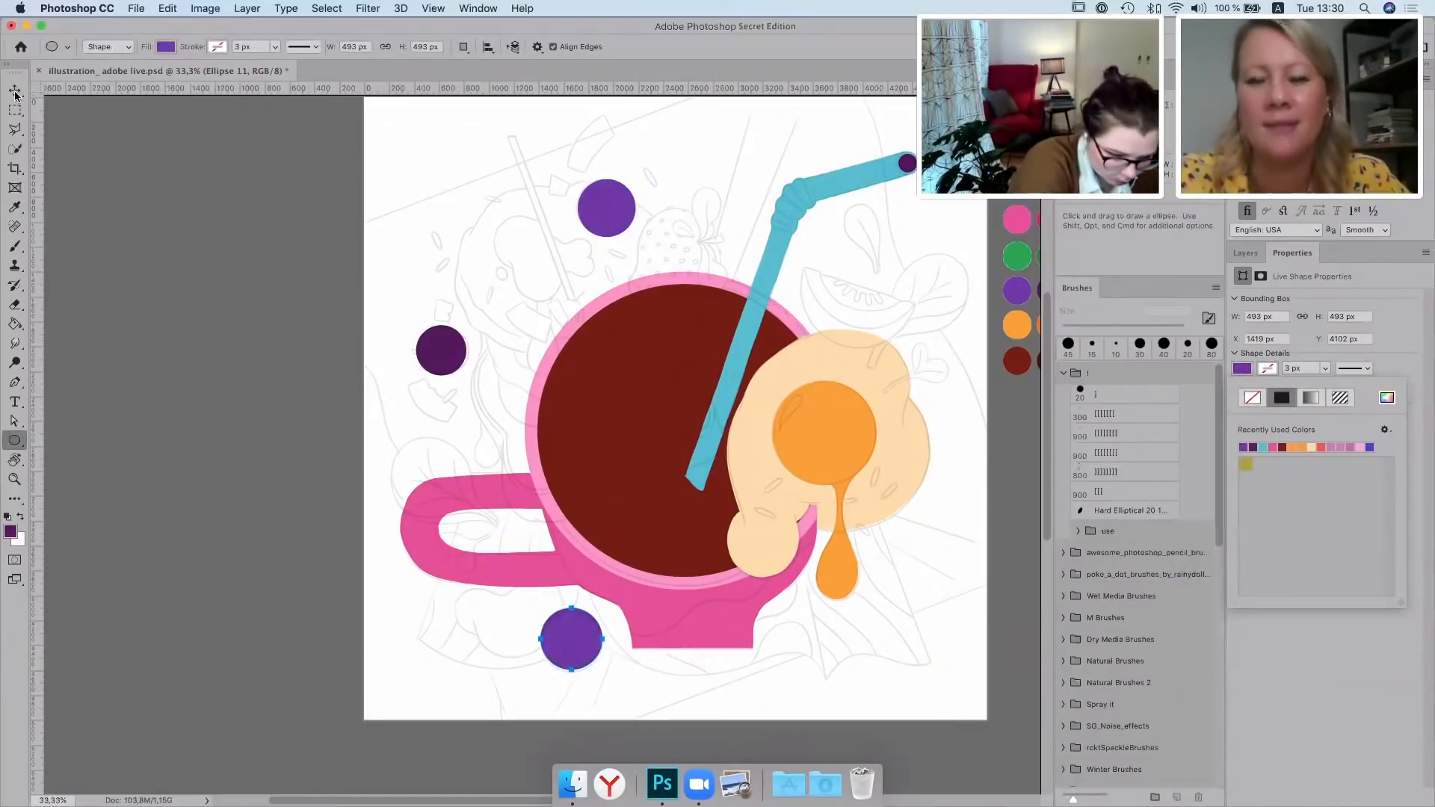
Set the foreground colour to the darkest crimson swatch in the palette's pink row
key(v)
scroll(622, 419, right, 5)
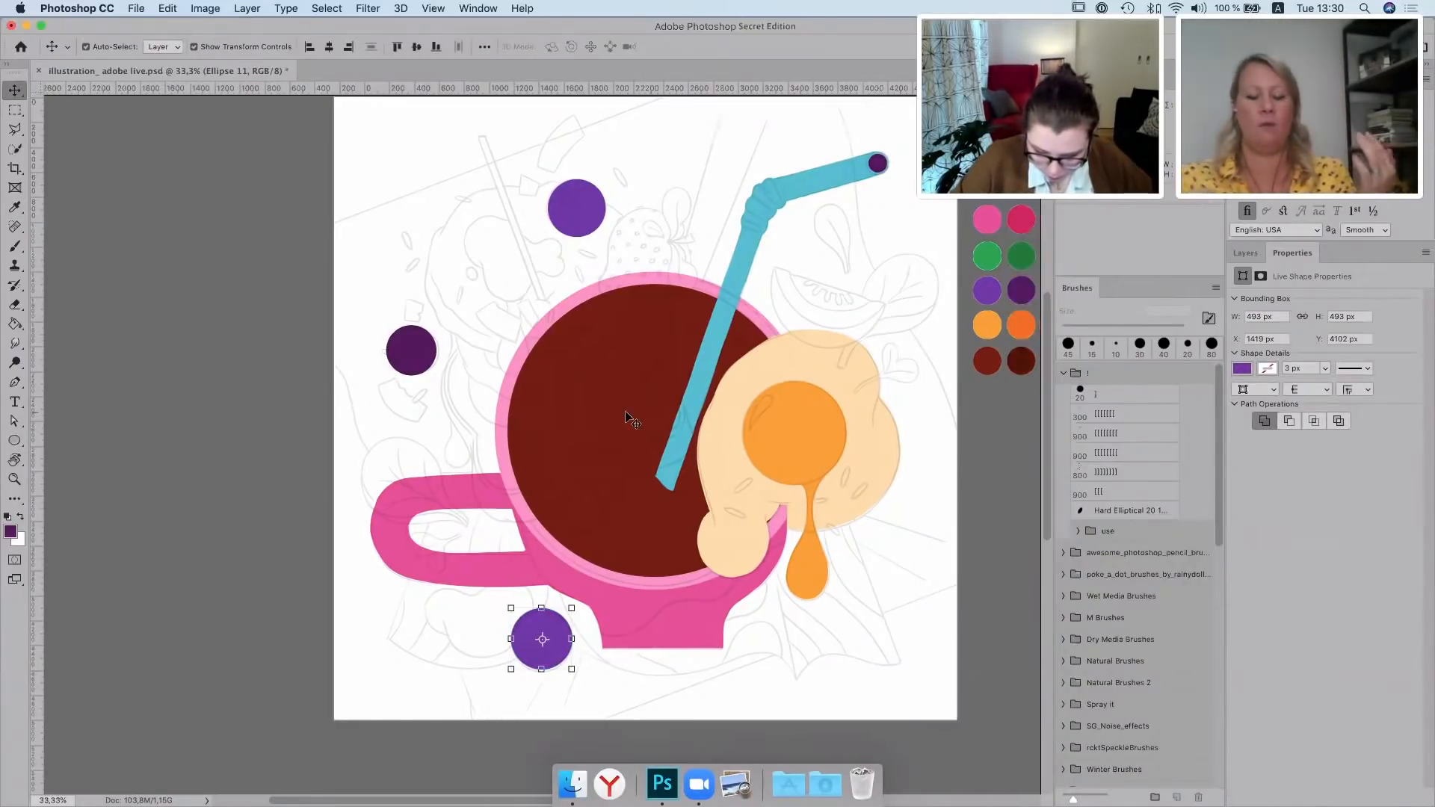
scroll(621, 422, up, 4)
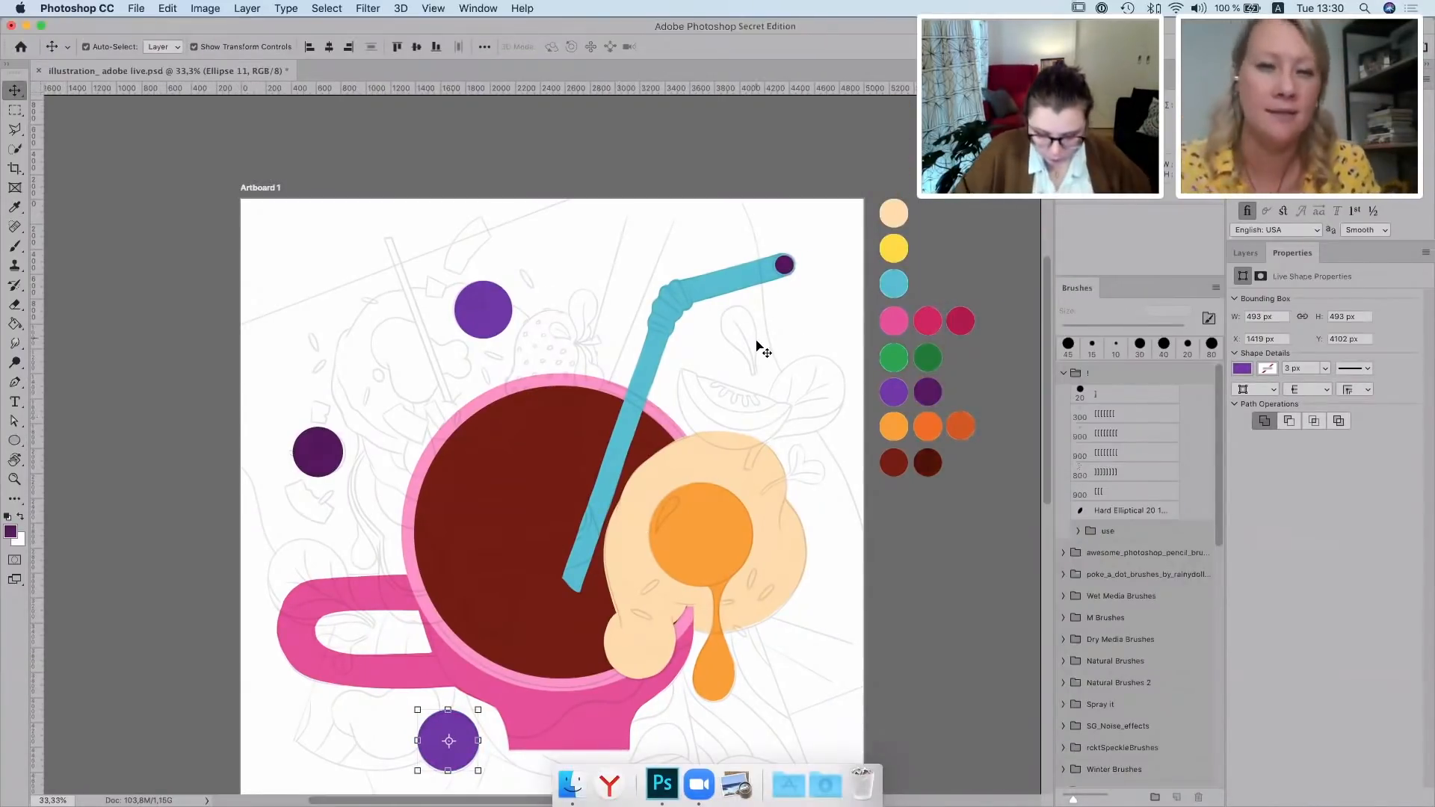
scroll(759, 346, up, 2)
key(i)
click(899, 354)
key(v)
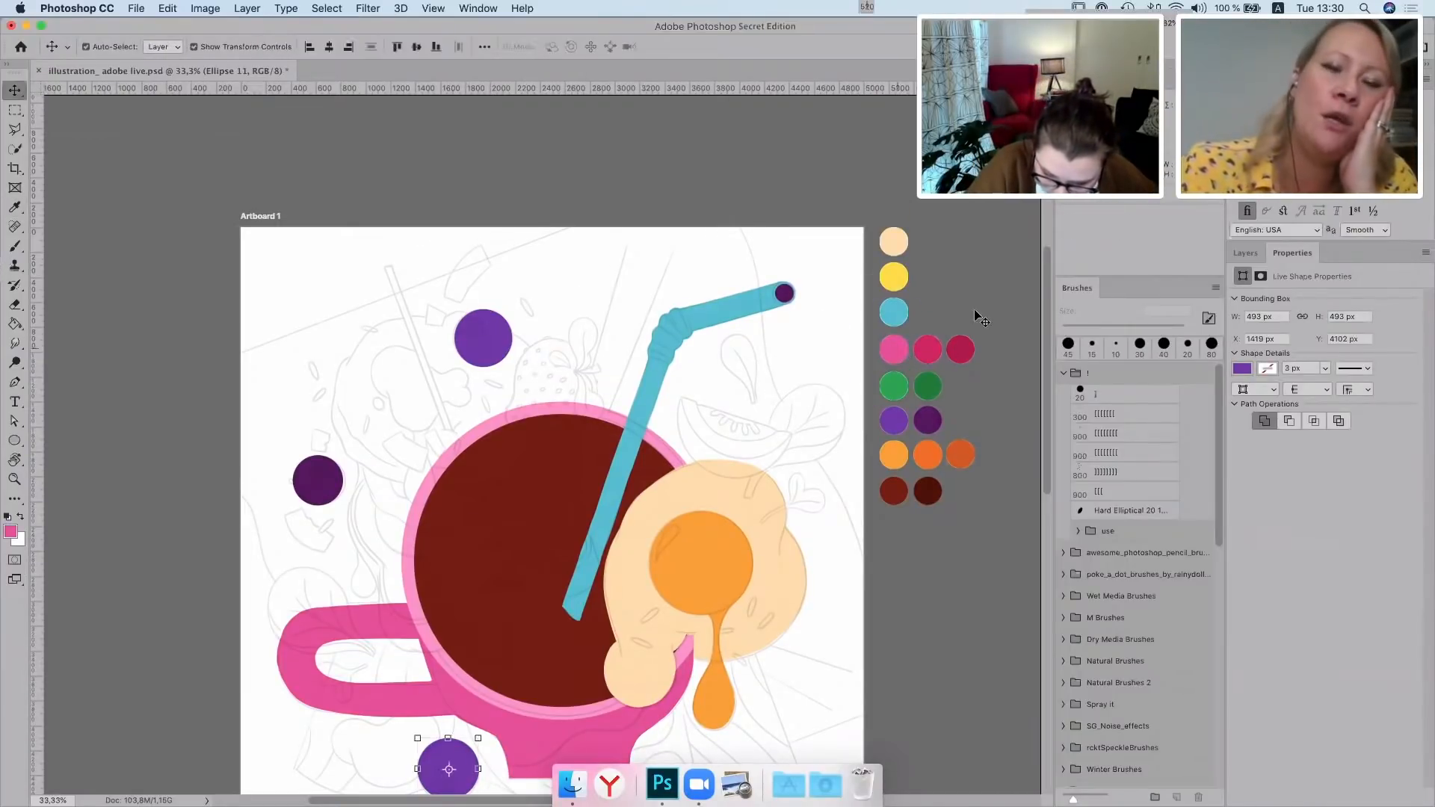
key(i)
click(962, 347)
key(v)
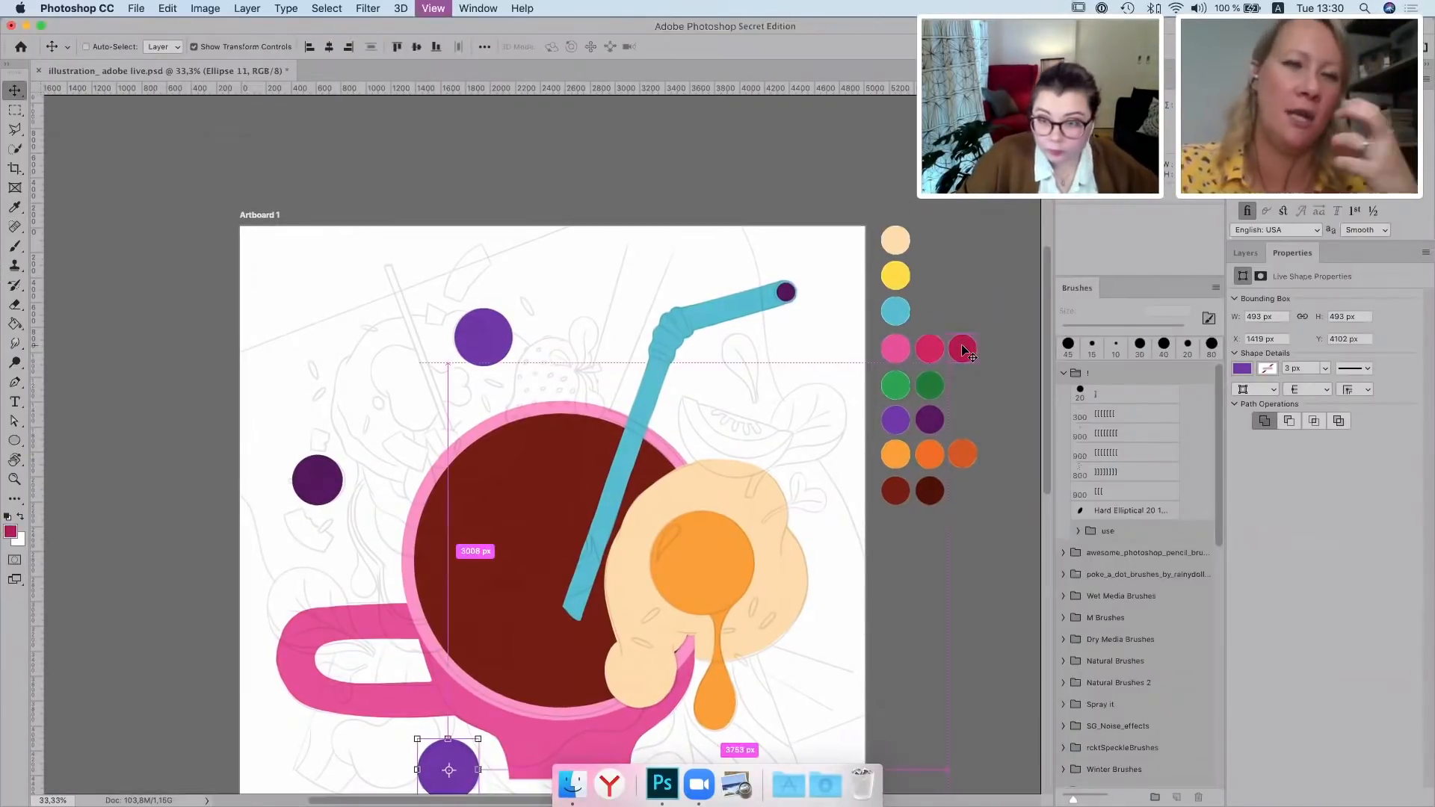
Add a new empty layer above the orange yolk circle
key(super+plus)
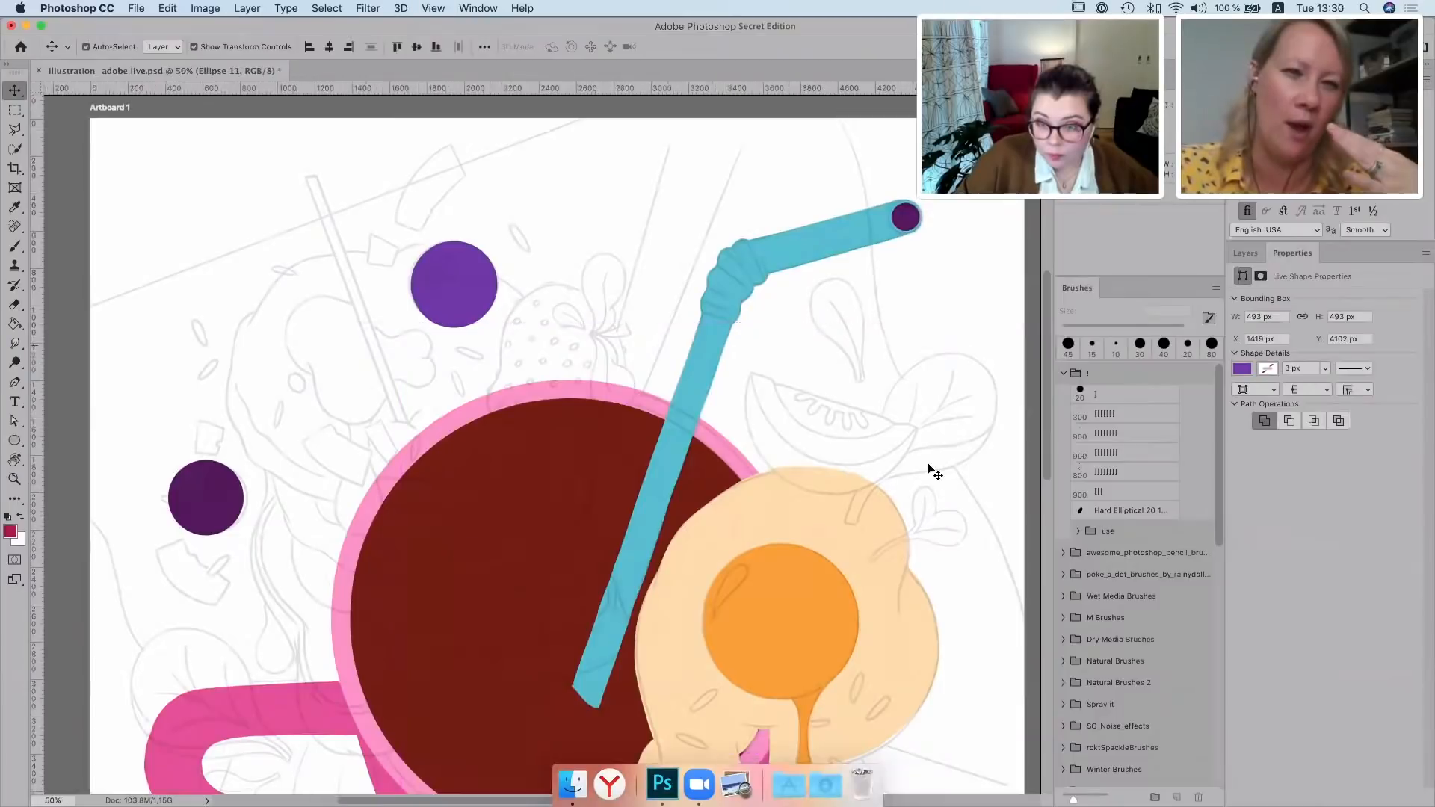
click(1245, 253)
click(1323, 456)
key(super+shift+alt+n)
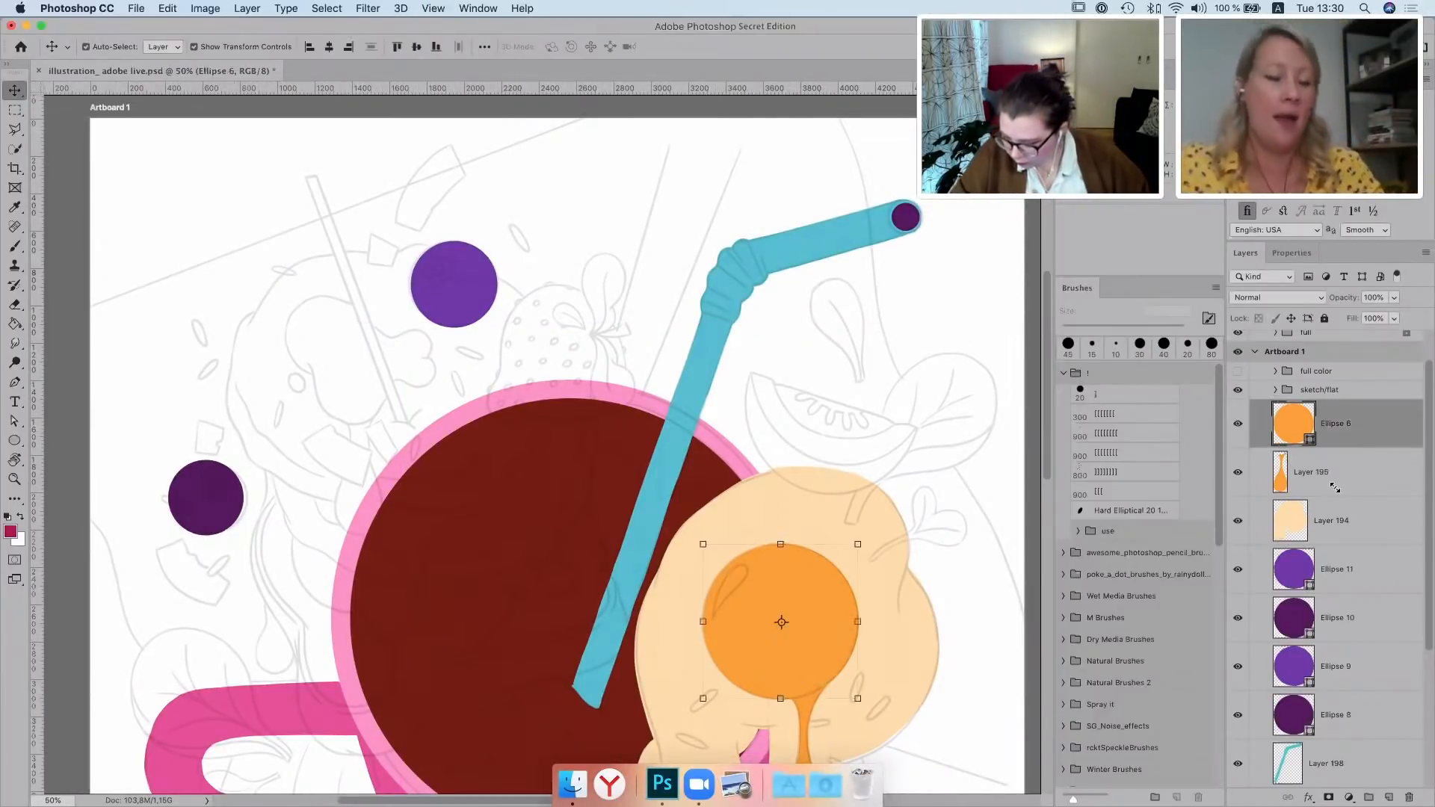
Outline the strawberry's top and sides above the cup's rim in crimson with a 30 px brush
scroll(588, 484, up, 4)
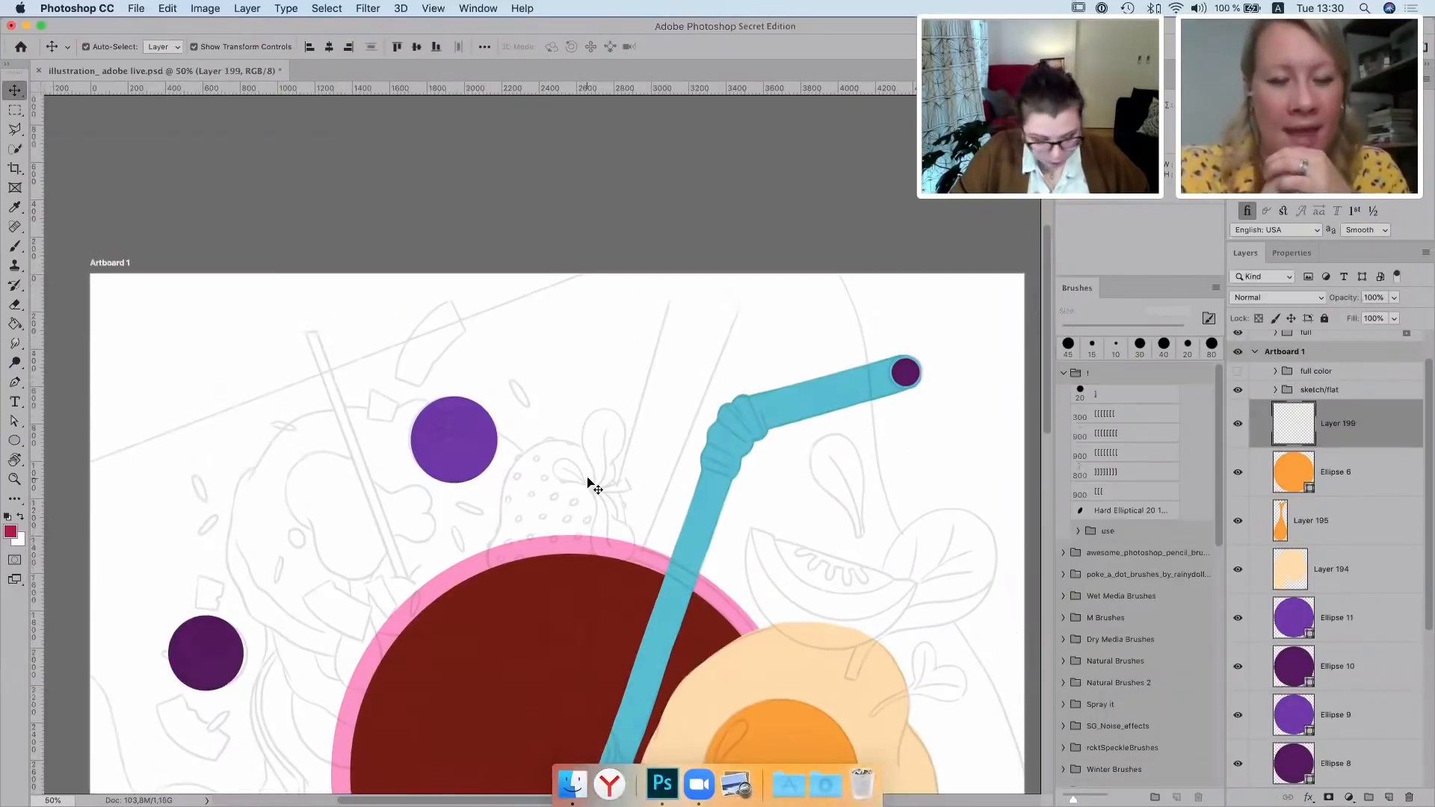
key(super+plus)
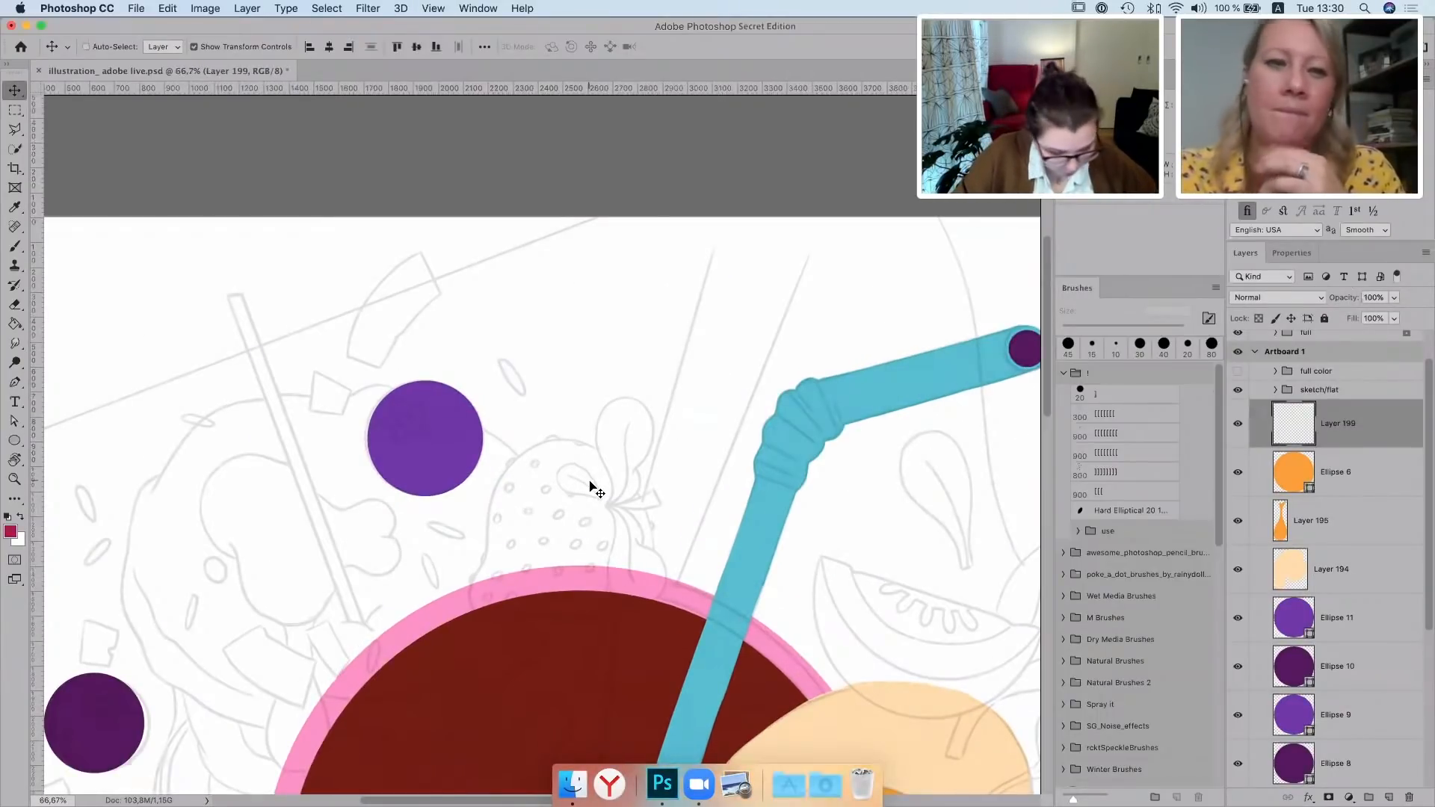
key(super+plus)
click(15, 247)
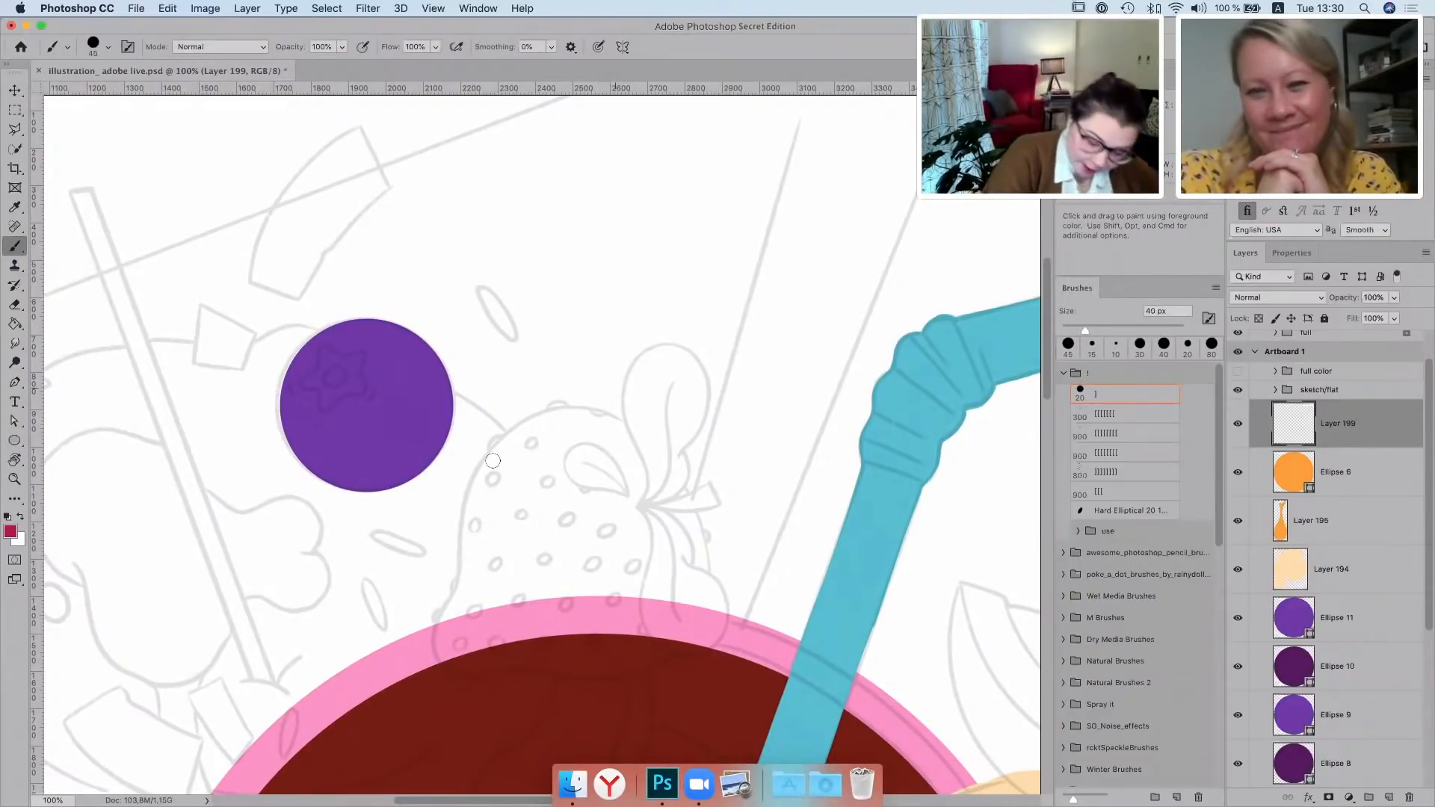
mouse_move(511, 431)
mouse_down()
mouse_move(478, 473)
mouse_move(456, 592)
mouse_up()
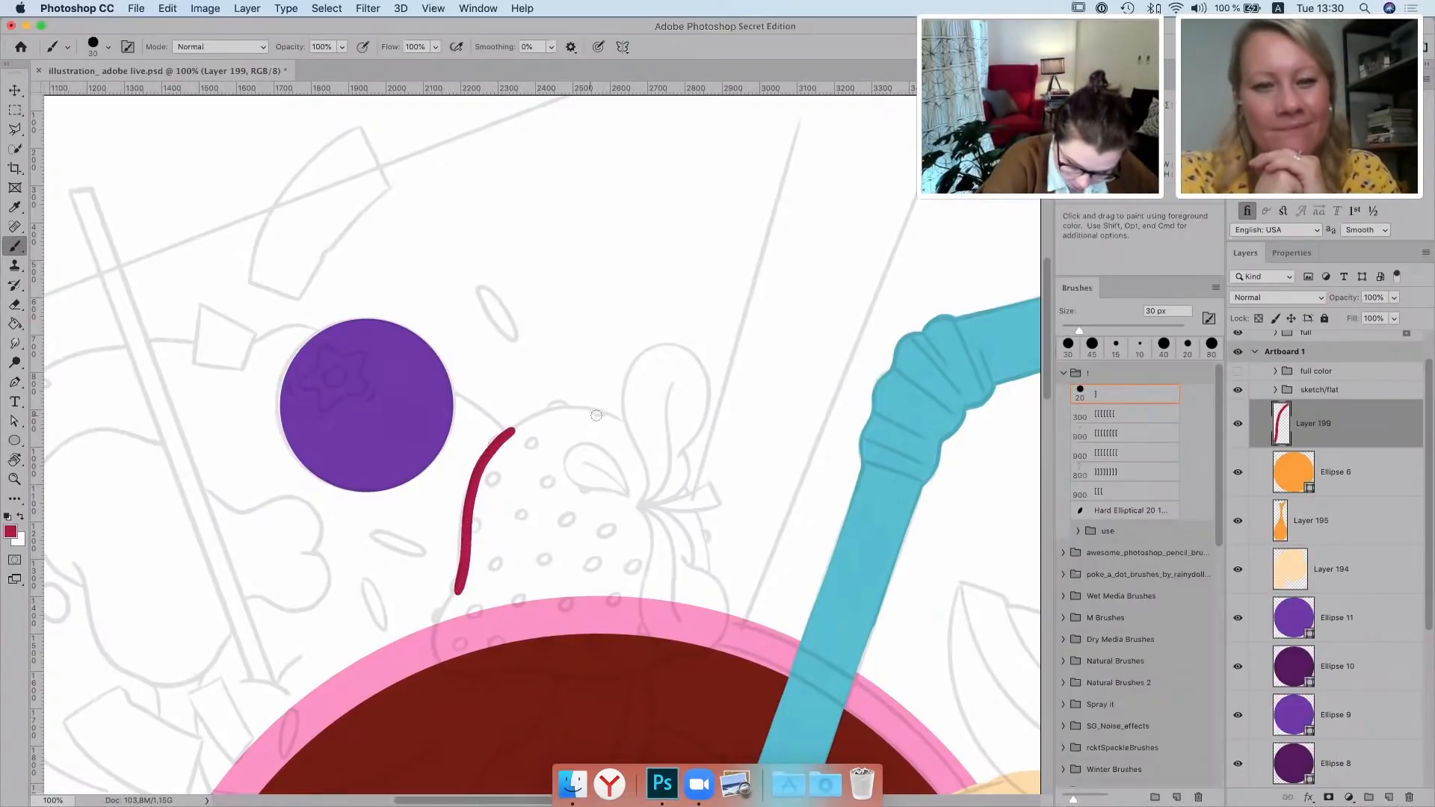
mouse_move(595, 415)
mouse_down()
mouse_move(642, 438)
mouse_move(683, 494)
mouse_up()
drag(701, 547, 701, 577)
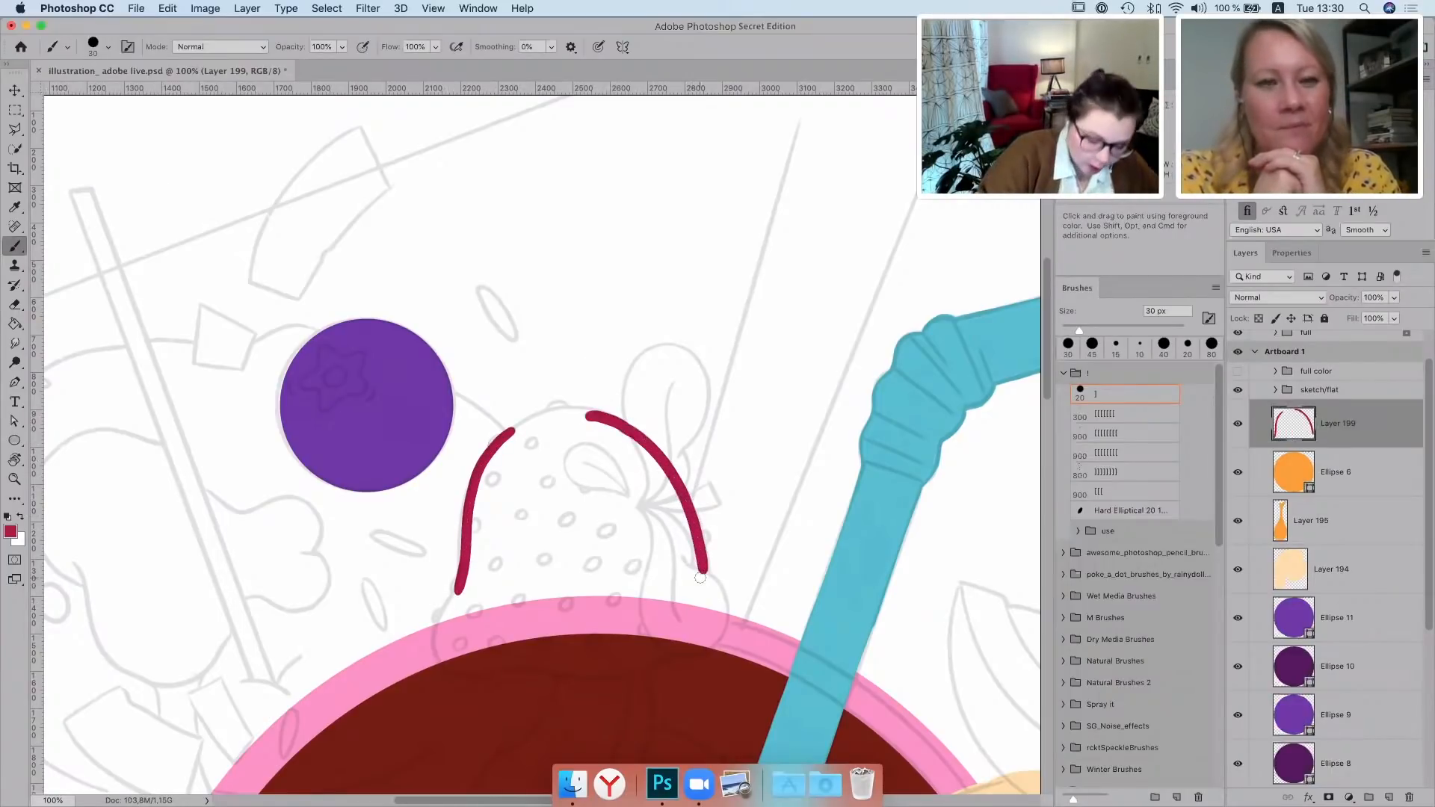
drag(434, 645, 465, 665)
drag(511, 432, 590, 414)
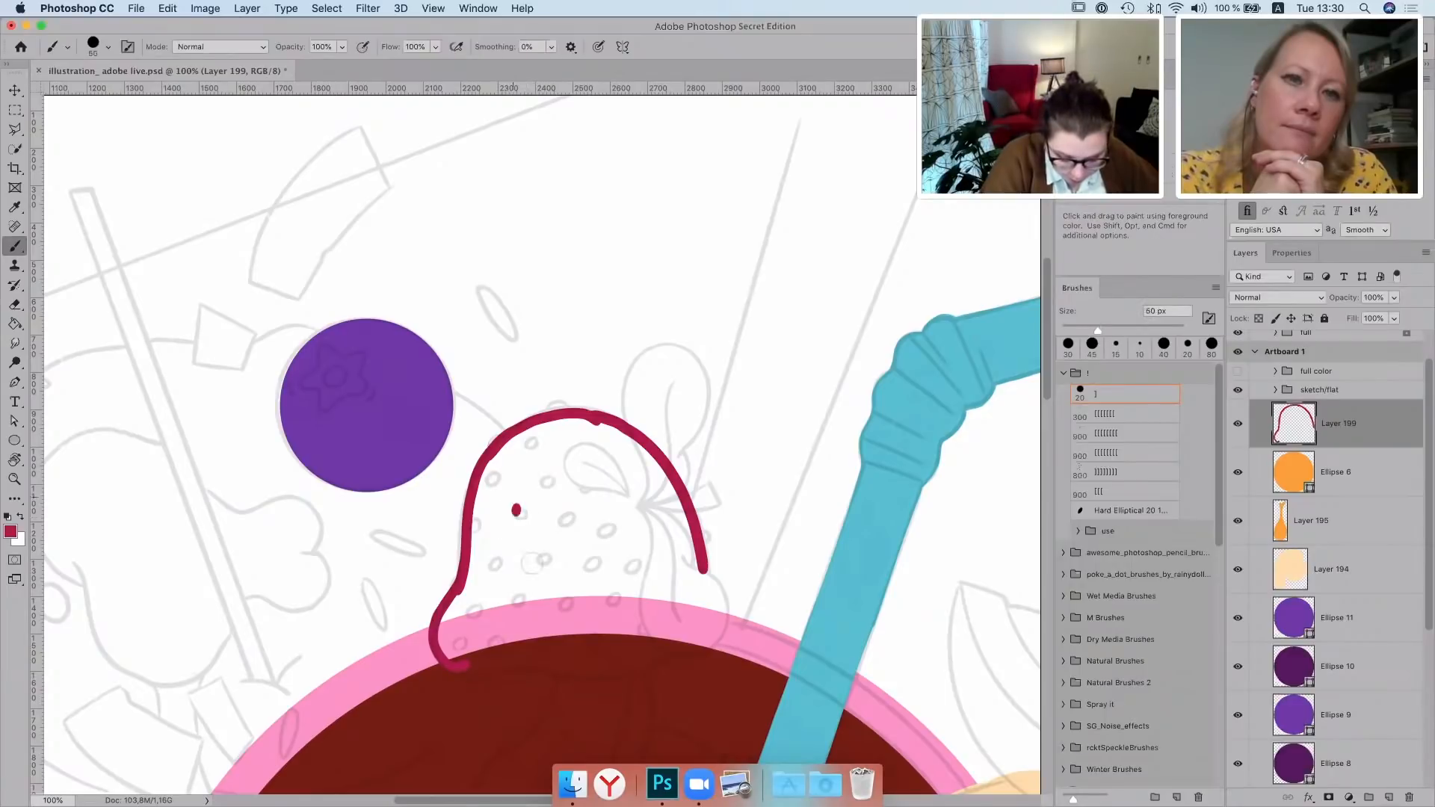
Fill the strawberry's upper and middle body with crimson inside its outline using a 60 px brush
mouse_move(530, 562)
mouse_down()
mouse_move(523, 575)
mouse_move(478, 523)
mouse_move(557, 582)
mouse_move(553, 503)
mouse_move(597, 523)
mouse_move(643, 486)
mouse_move(669, 493)
mouse_move(595, 489)
mouse_up()
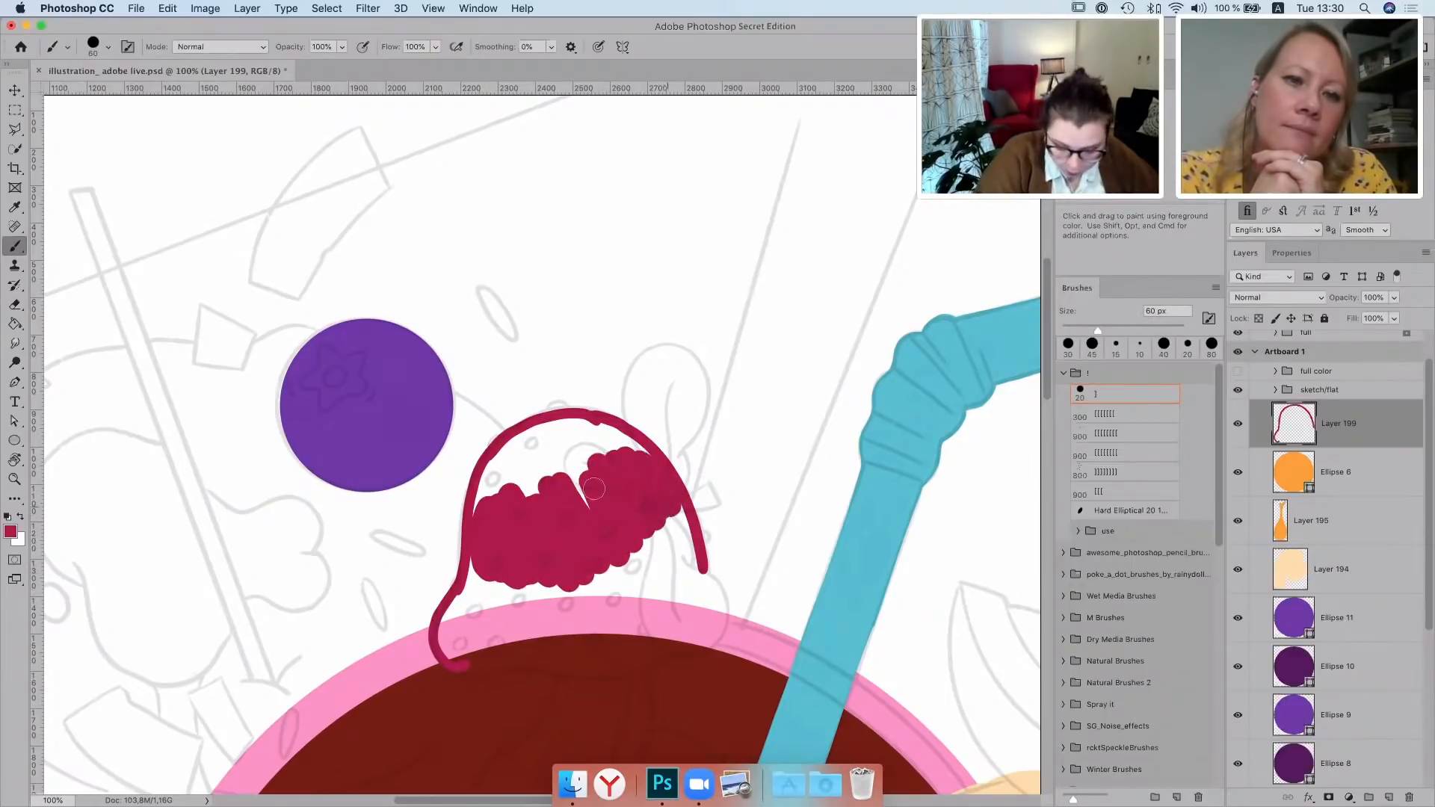
key(i)
click(602, 492)
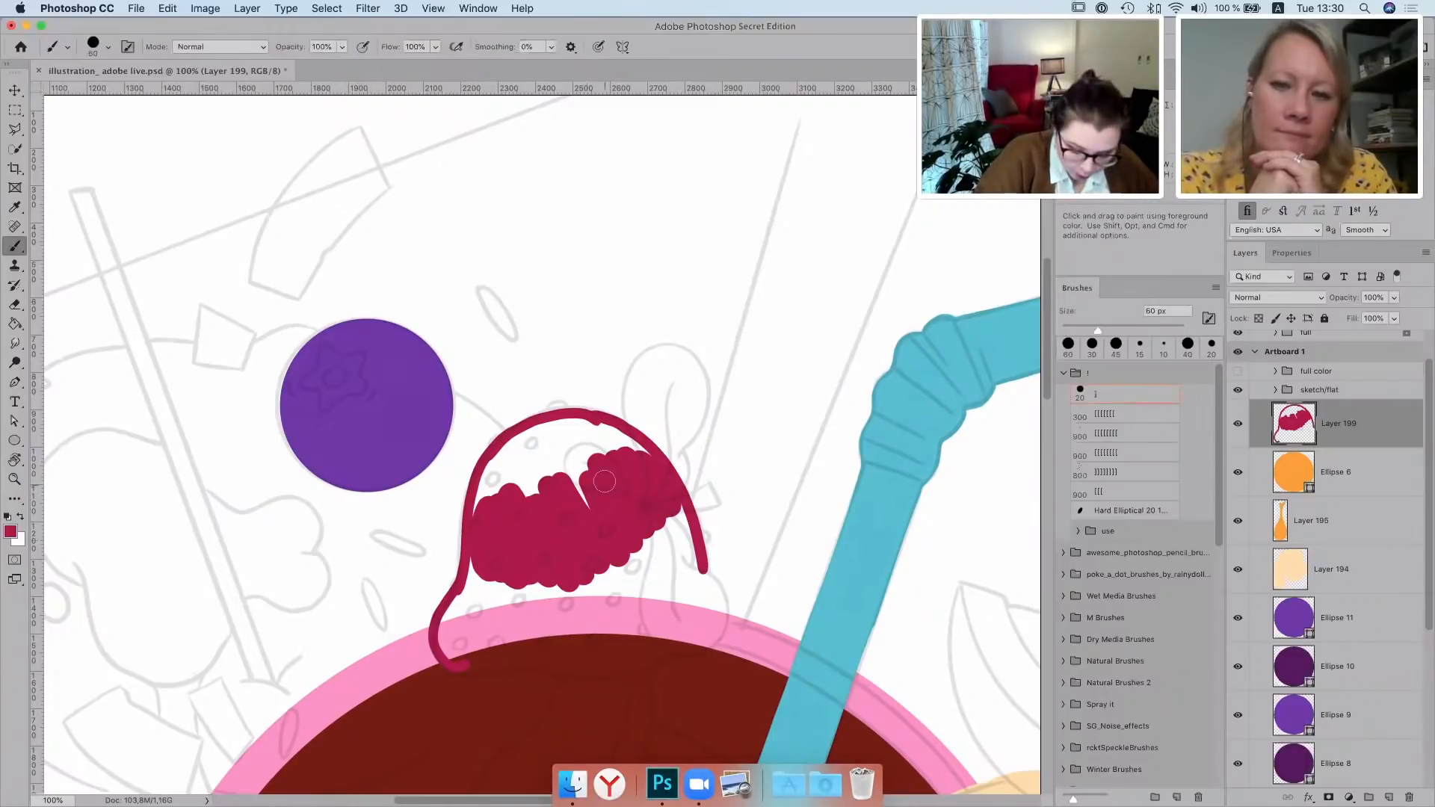
key(b)
mouse_move(587, 485)
mouse_down()
mouse_move(552, 495)
mouse_move(520, 470)
mouse_up()
mouse_move(498, 519)
mouse_down()
mouse_move(514, 468)
mouse_move(487, 482)
mouse_move(488, 537)
mouse_move(513, 460)
mouse_move(584, 425)
mouse_move(572, 442)
mouse_move(637, 476)
mouse_move(591, 428)
mouse_move(643, 501)
mouse_up()
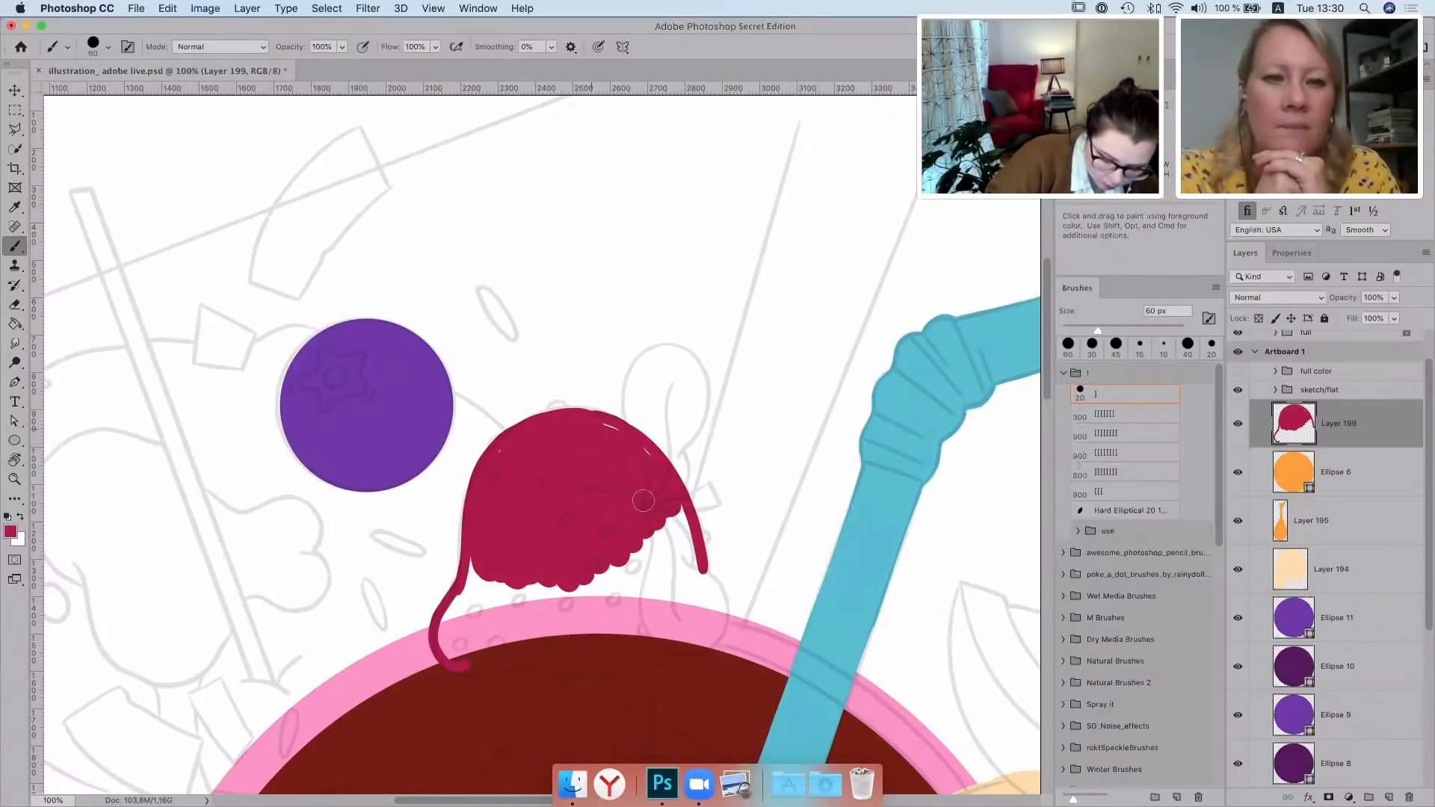
mouse_move(603, 640)
mouse_down()
mouse_move(569, 592)
mouse_move(588, 636)
mouse_up()
Close the strawberry's outline along its base and right side with a 35 px brush and fill the remaining interior crimson
key(bracketleft)
key(bracketleft)
key(bracketleft)
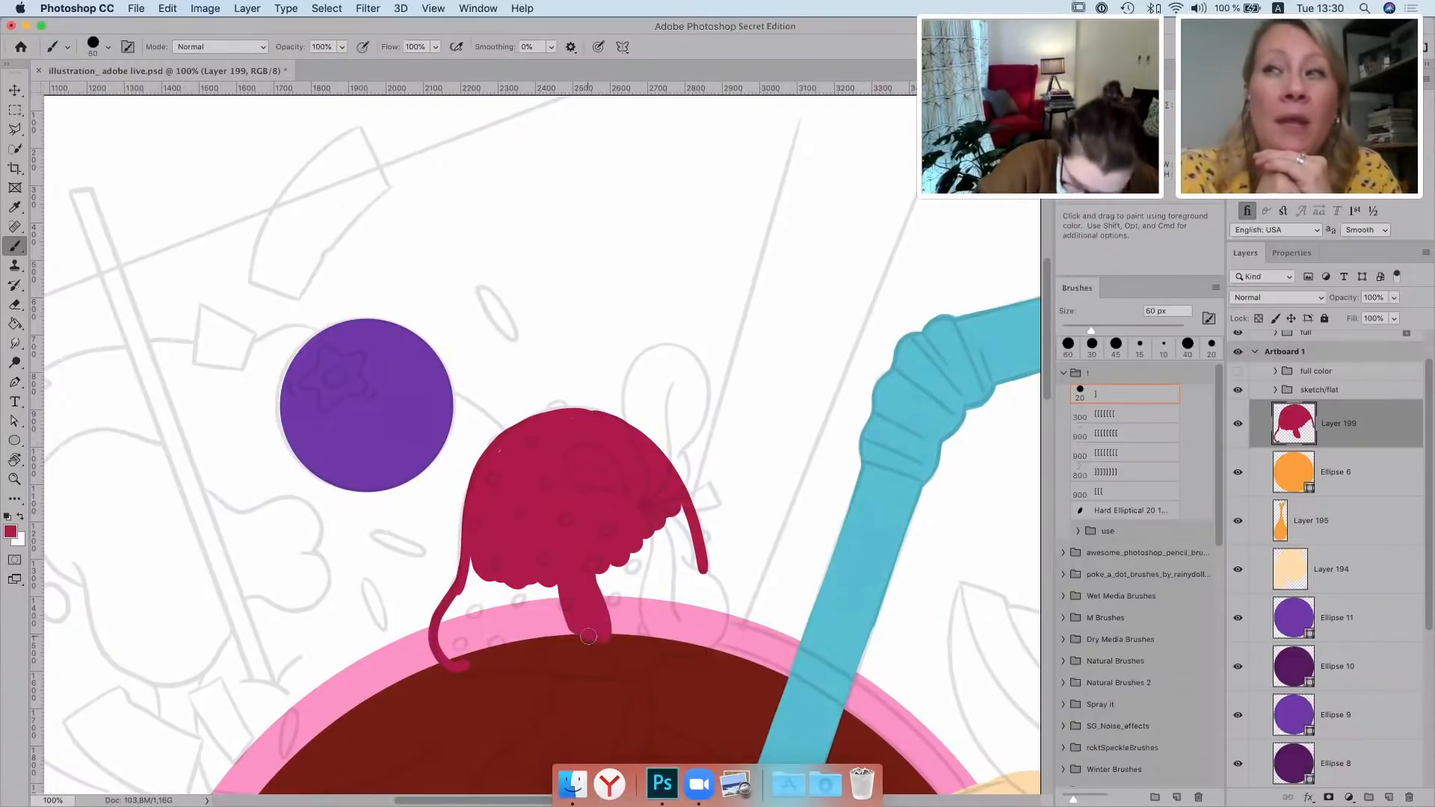
mouse_move(466, 665)
mouse_down()
mouse_move(590, 679)
mouse_move(647, 661)
mouse_up()
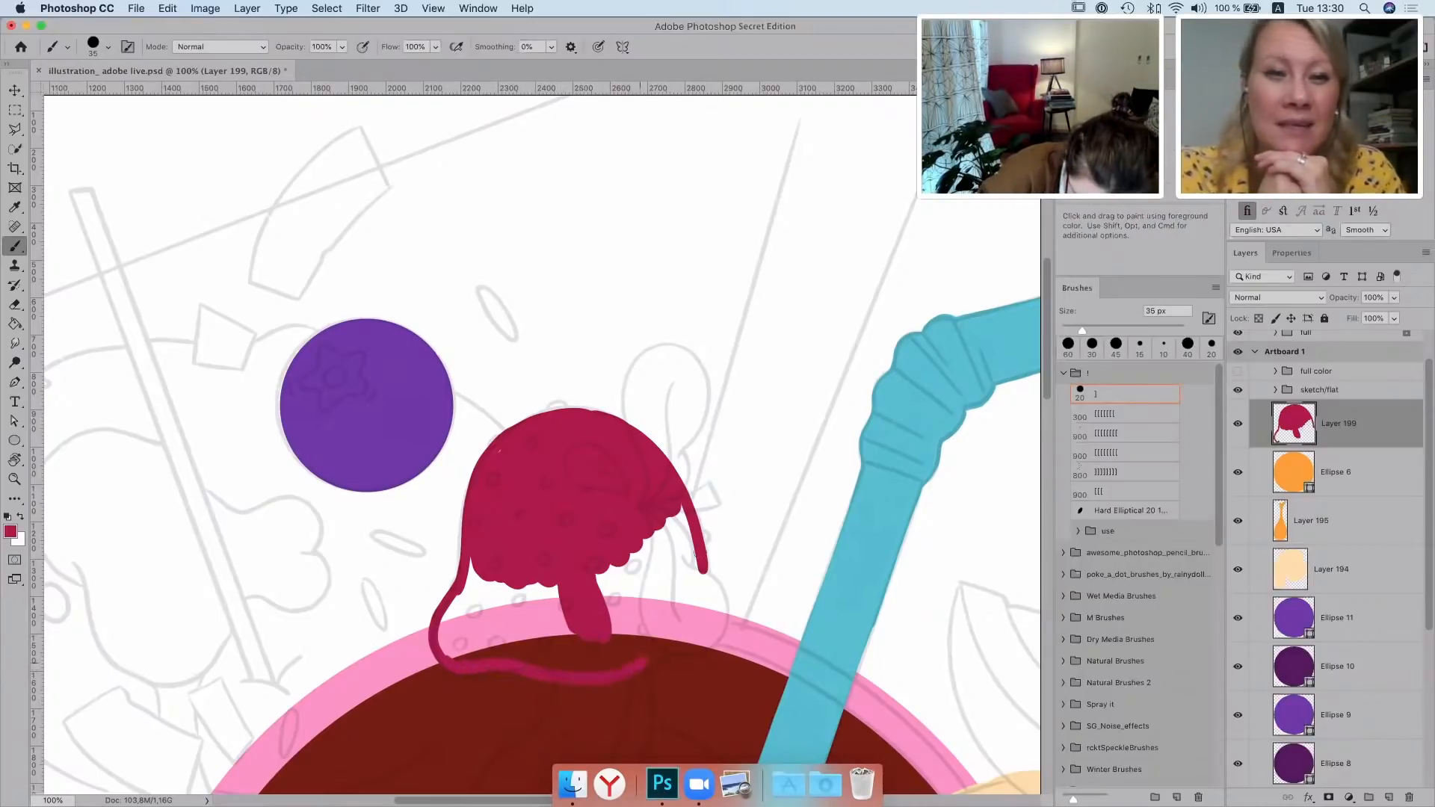
mouse_move(703, 570)
mouse_down()
mouse_move(693, 609)
mouse_move(647, 661)
mouse_up()
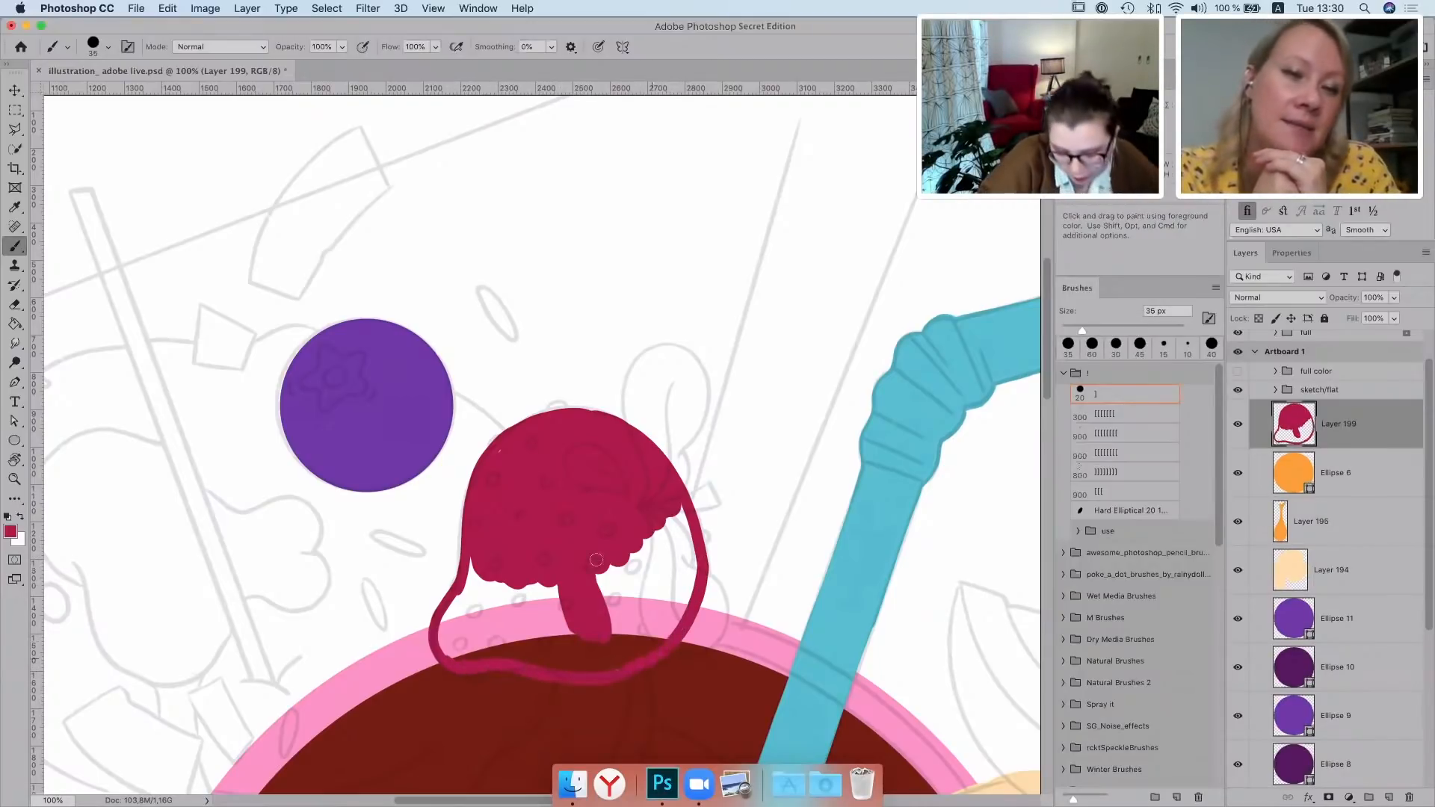
mouse_move(600, 566)
mouse_down()
mouse_move(620, 634)
mouse_move(634, 632)
mouse_move(645, 534)
mouse_move(680, 501)
mouse_move(683, 583)
mouse_move(692, 523)
mouse_up()
mouse_move(478, 560)
mouse_down()
mouse_move(447, 654)
mouse_move(520, 561)
mouse_move(508, 598)
mouse_move(546, 643)
mouse_move(566, 583)
mouse_move(456, 644)
mouse_move(459, 656)
mouse_move(594, 656)
mouse_move(512, 649)
mouse_move(585, 666)
mouse_move(627, 649)
mouse_move(694, 580)
mouse_move(649, 650)
mouse_move(670, 630)
mouse_up()
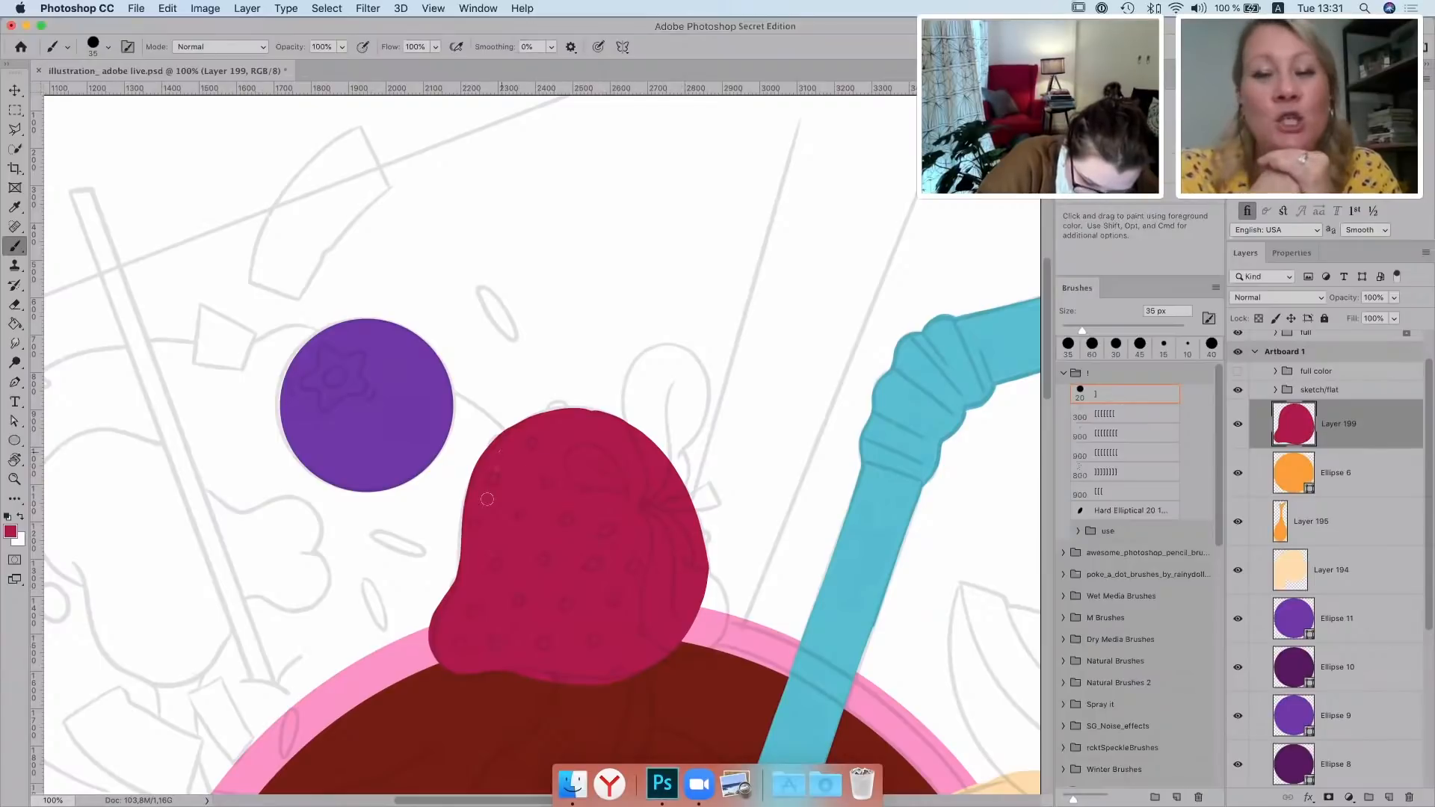
Smooth the strawberry's top and left edges in crimson with an 8 px brush, following the sketch line
key(super+plus)
key(super+plus)
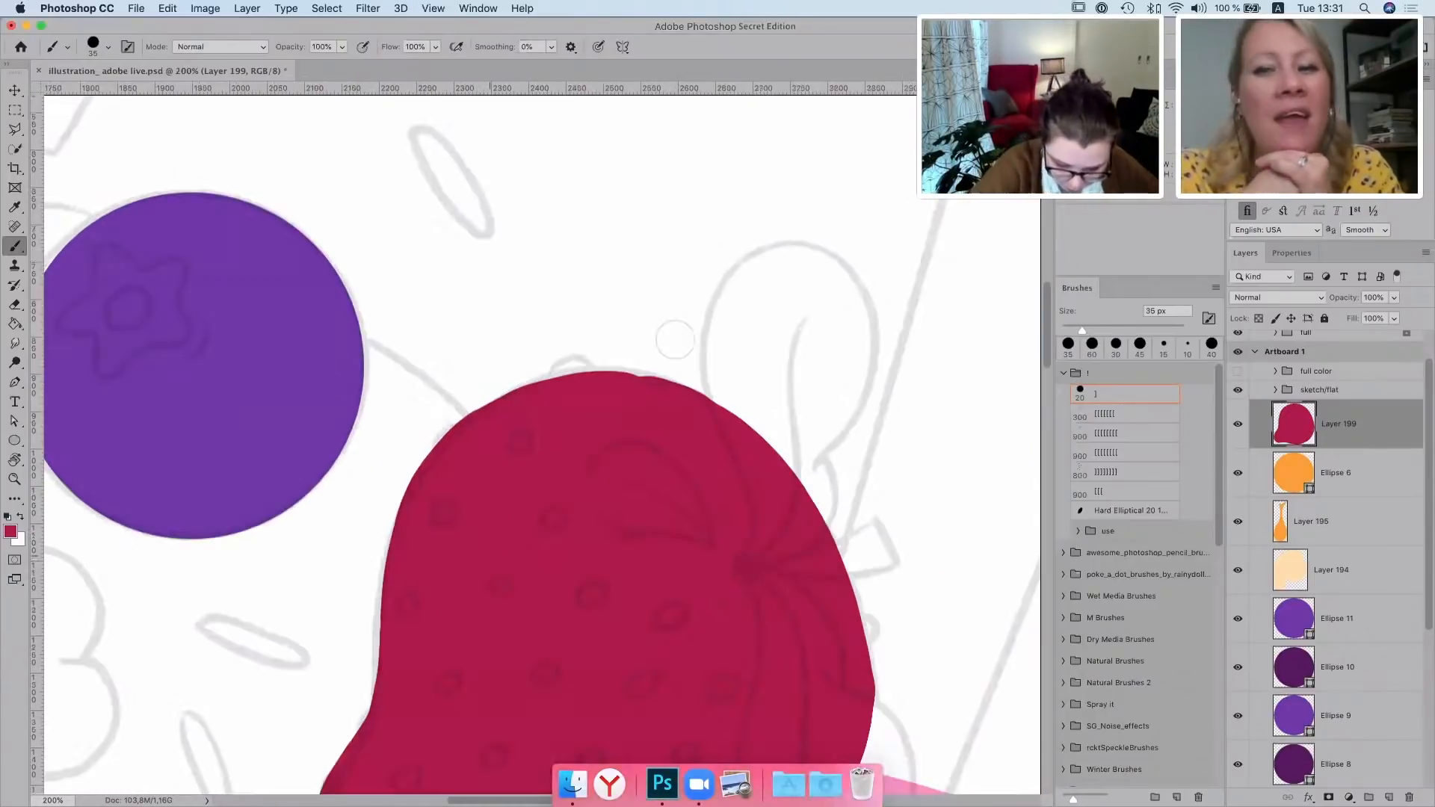
key(super+plus)
key(bracketleft)
key(bracketleft)
key(bracketleft)
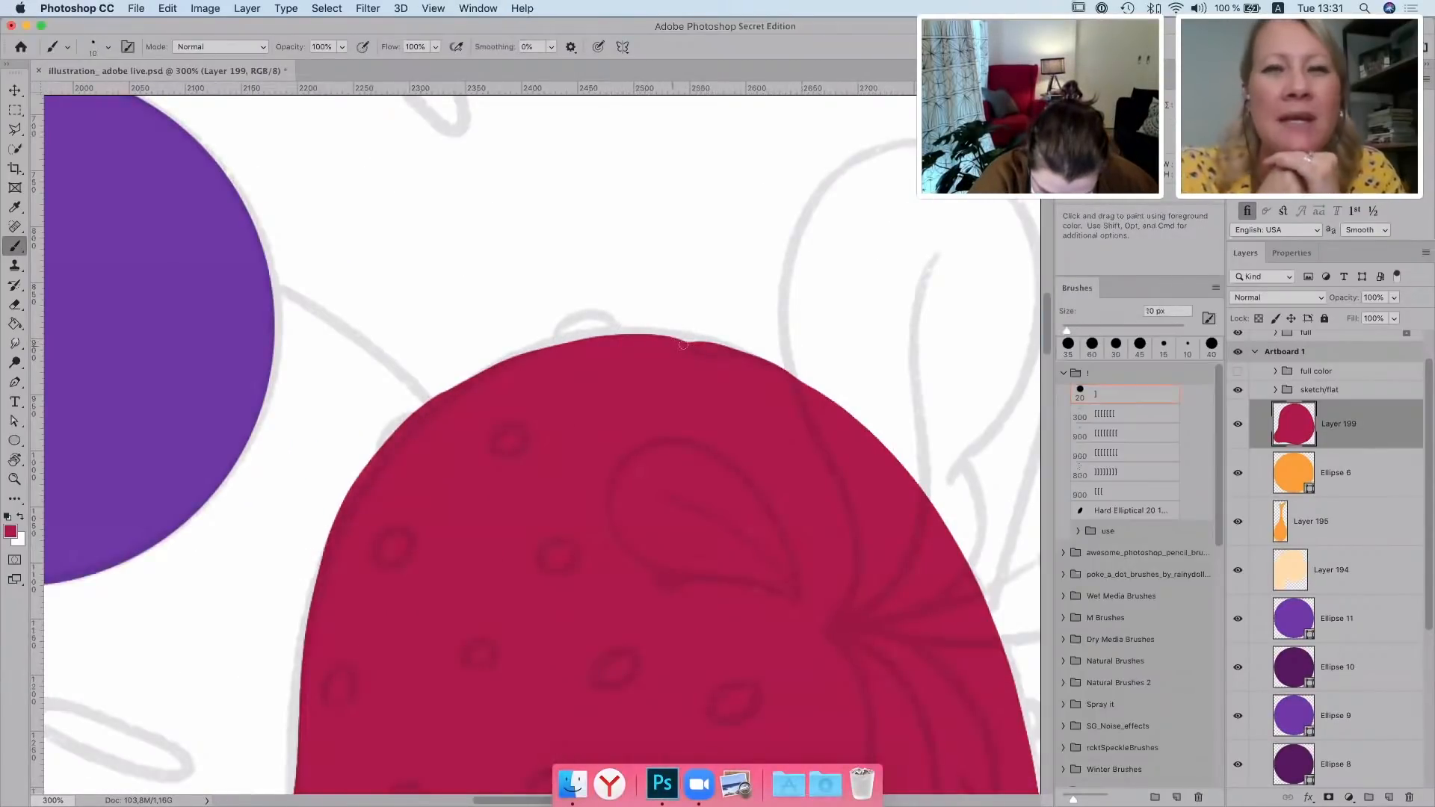
drag(669, 343, 704, 346)
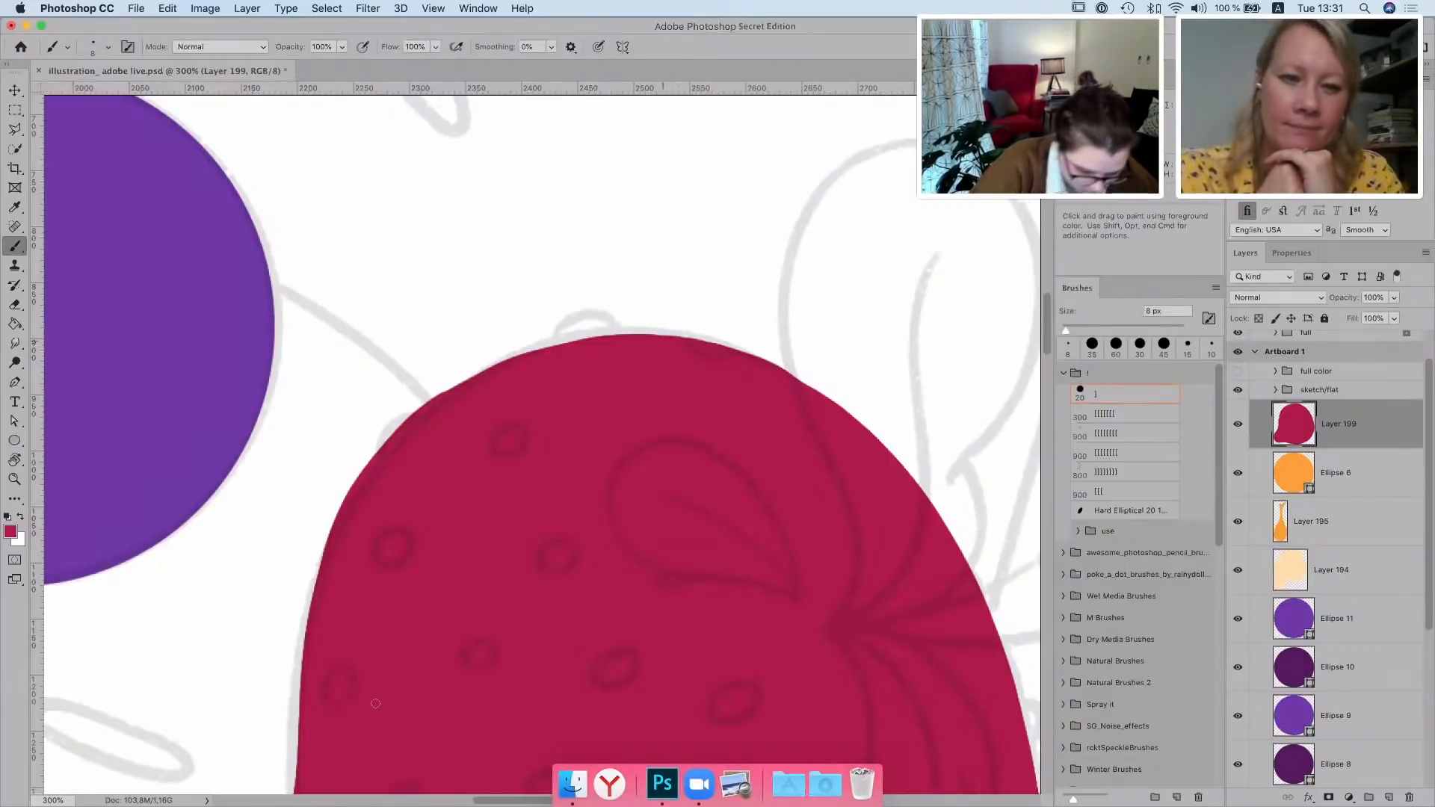
mouse_move(339, 499)
mouse_down()
mouse_move(420, 160)
mouse_move(391, 257)
mouse_move(374, 459)
mouse_up()
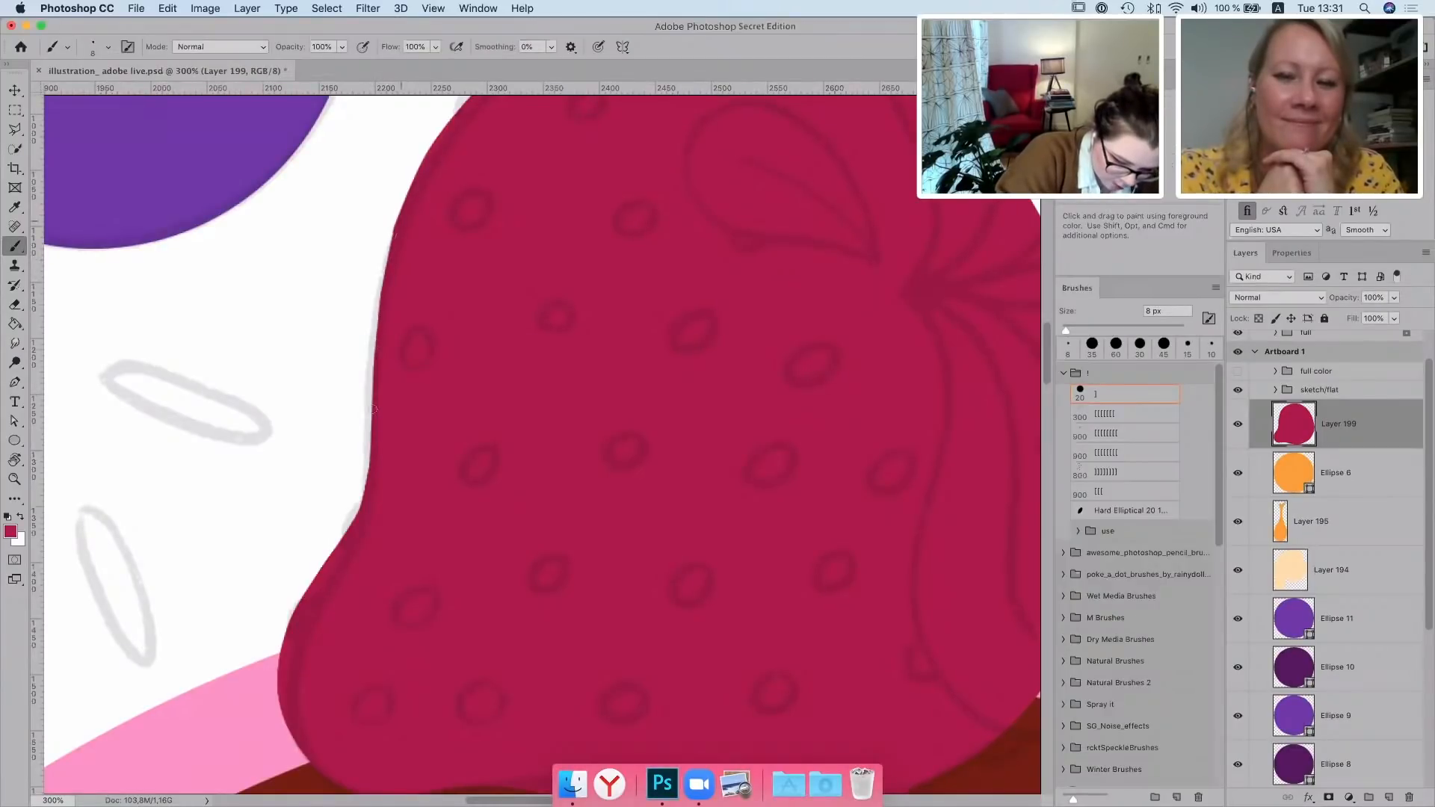
drag(395, 229, 364, 497)
key(space)
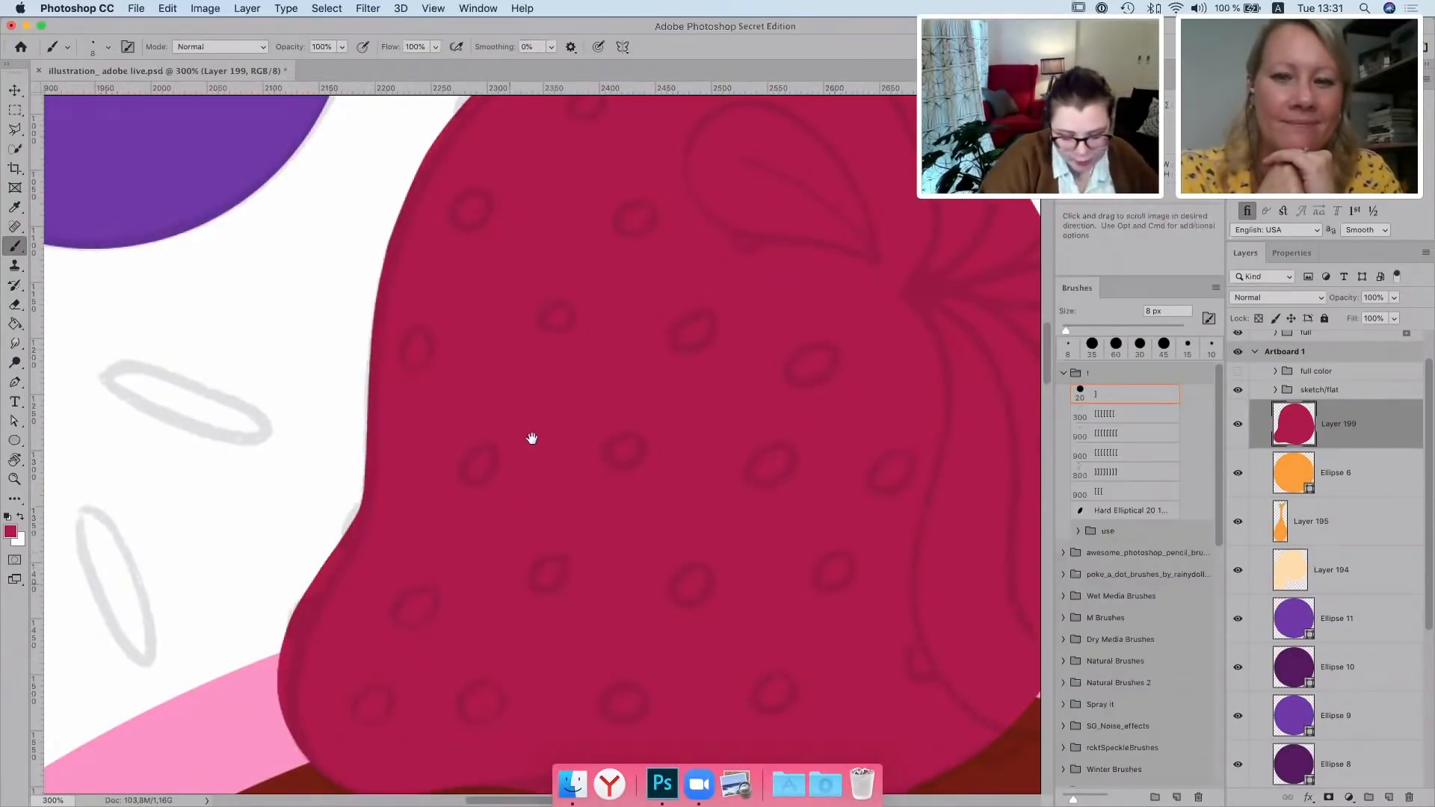
Trim the strawberry's lower-left bulge with the eraser to a smoother curve and clear the leftover crimson slivers beside it
scroll(532, 438, down, 5)
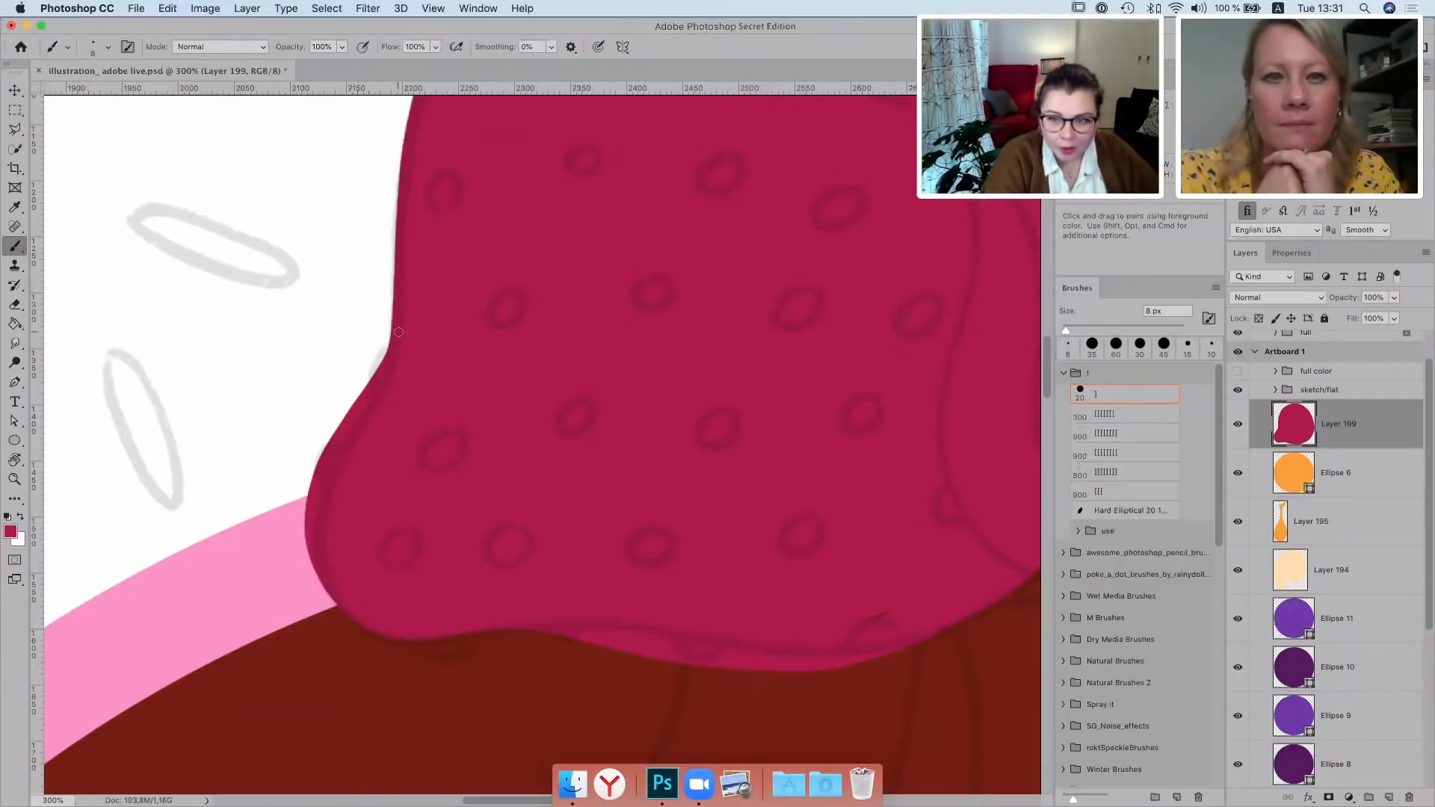
drag(378, 351, 326, 469)
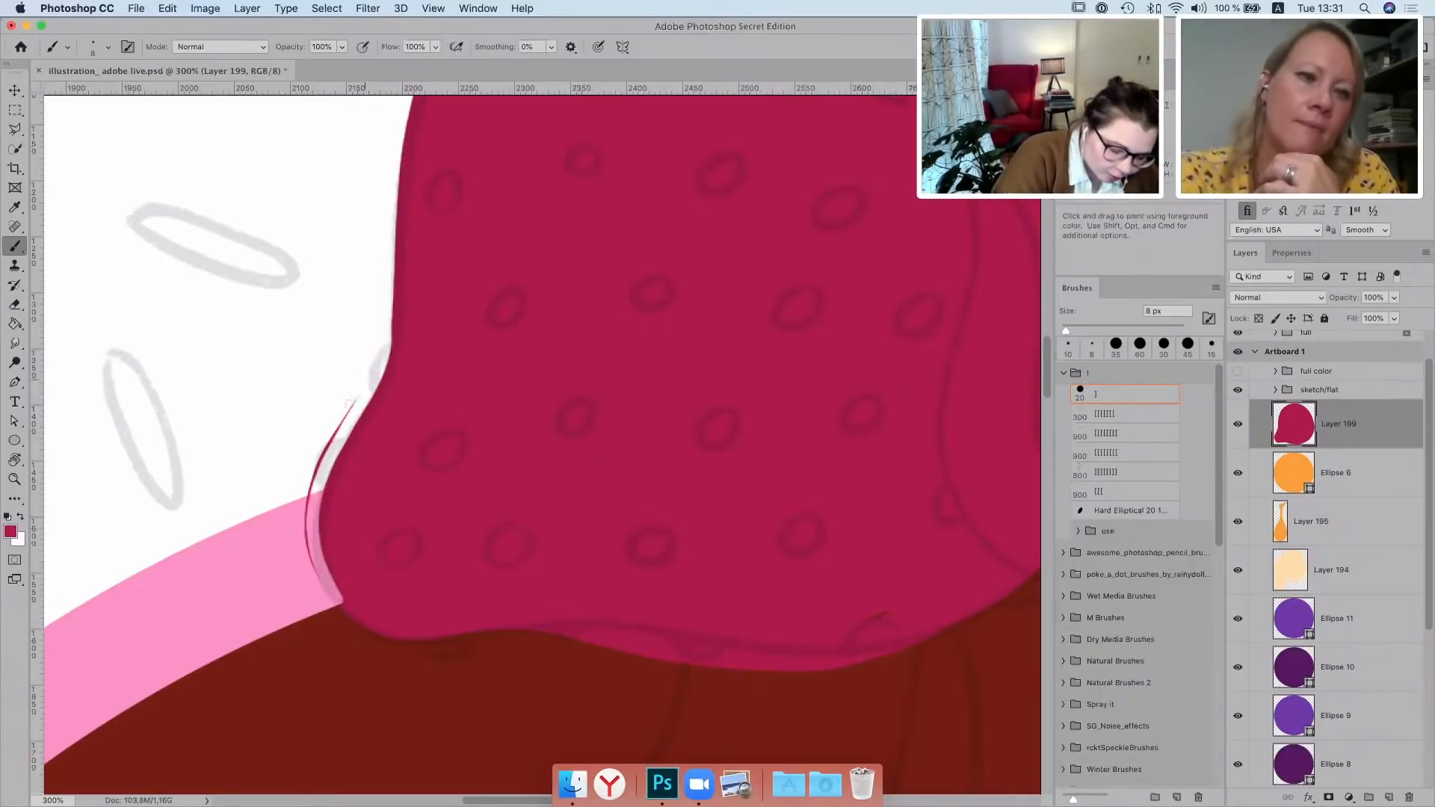
drag(369, 371, 305, 459)
drag(351, 409, 290, 530)
key(e)
drag(369, 369, 292, 536)
key(b)
key(i)
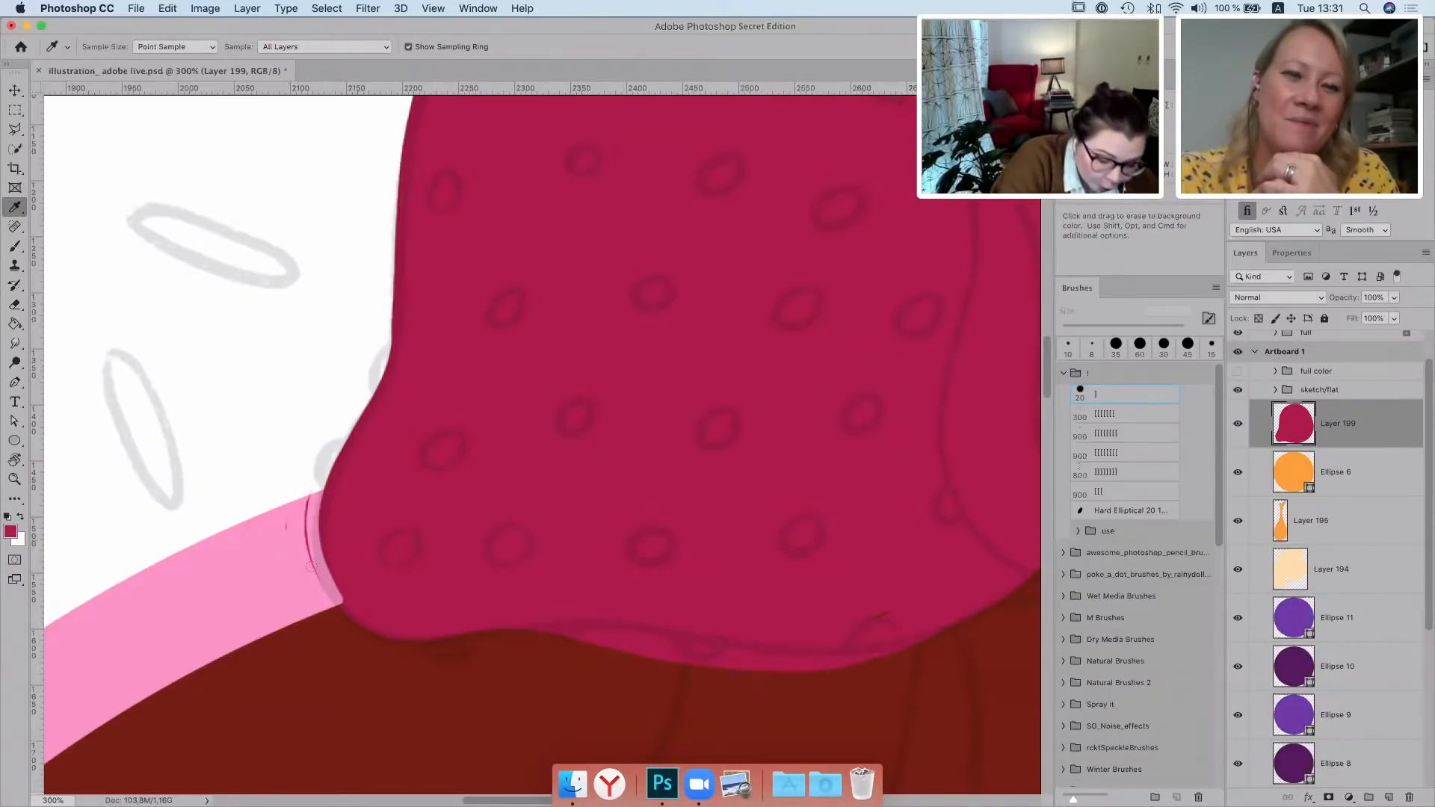
drag(310, 566, 306, 495)
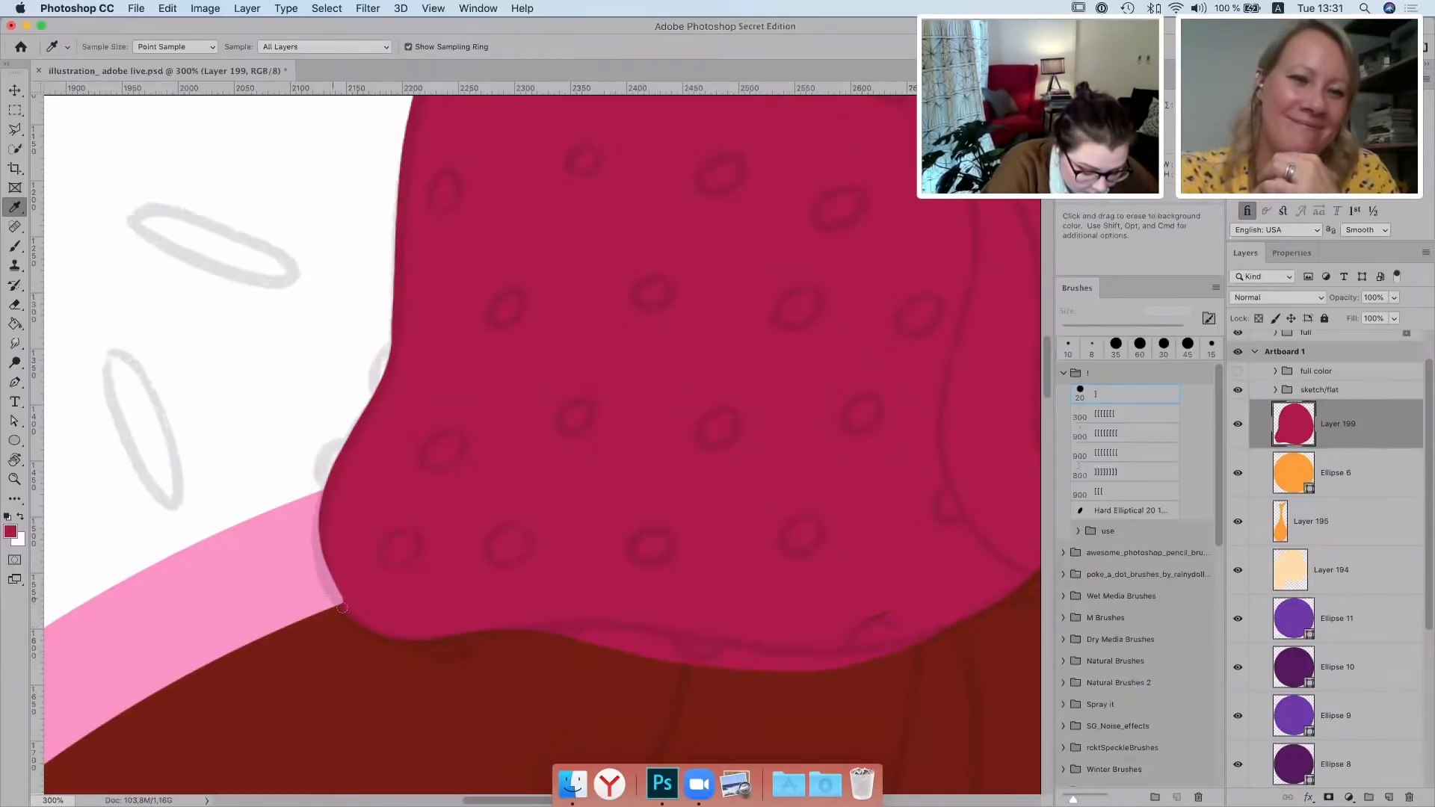
drag(403, 645, 455, 646)
Erase the excess crimson along the strawberry's underside so the bottom edge follows the sketch
key(space)
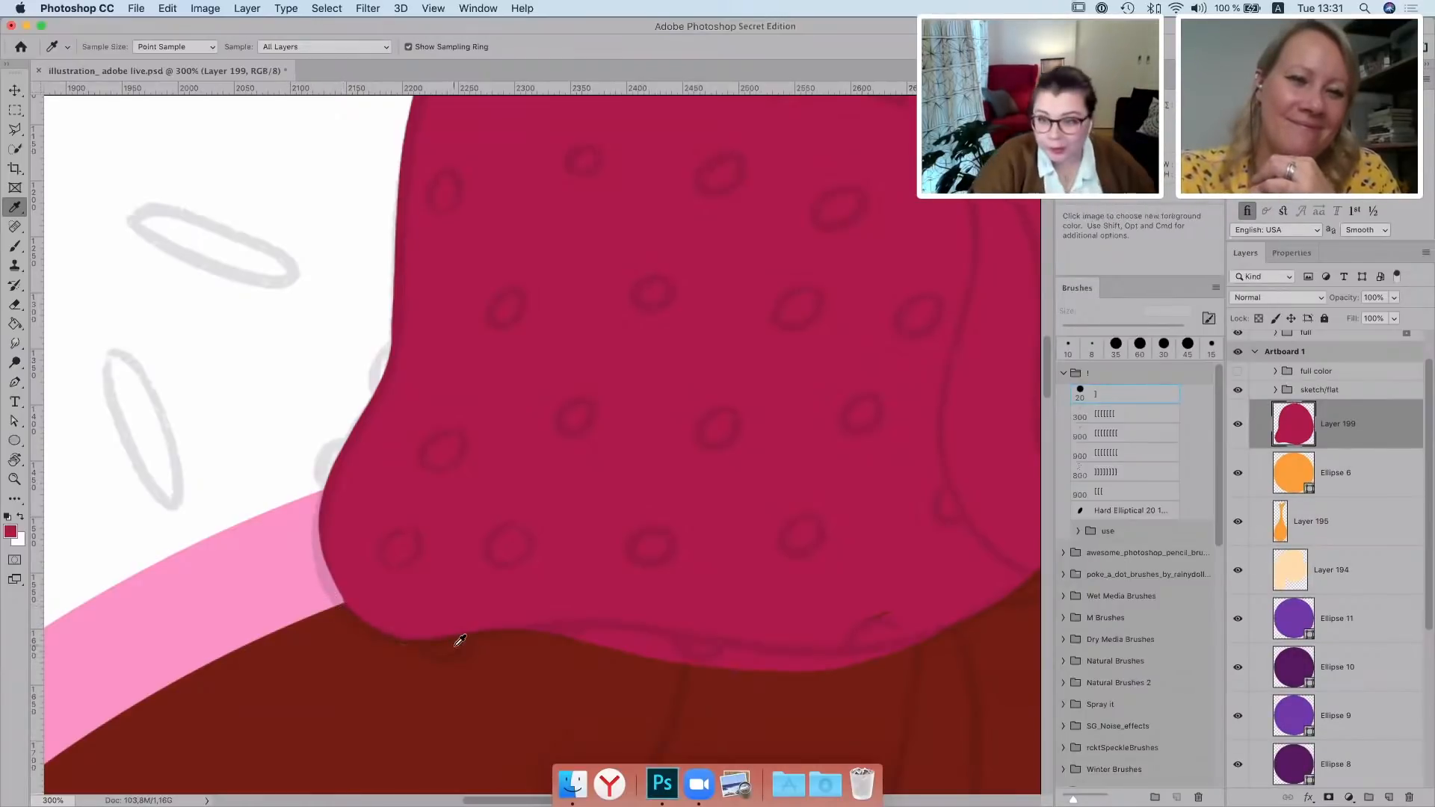
drag(840, 446, 709, 477)
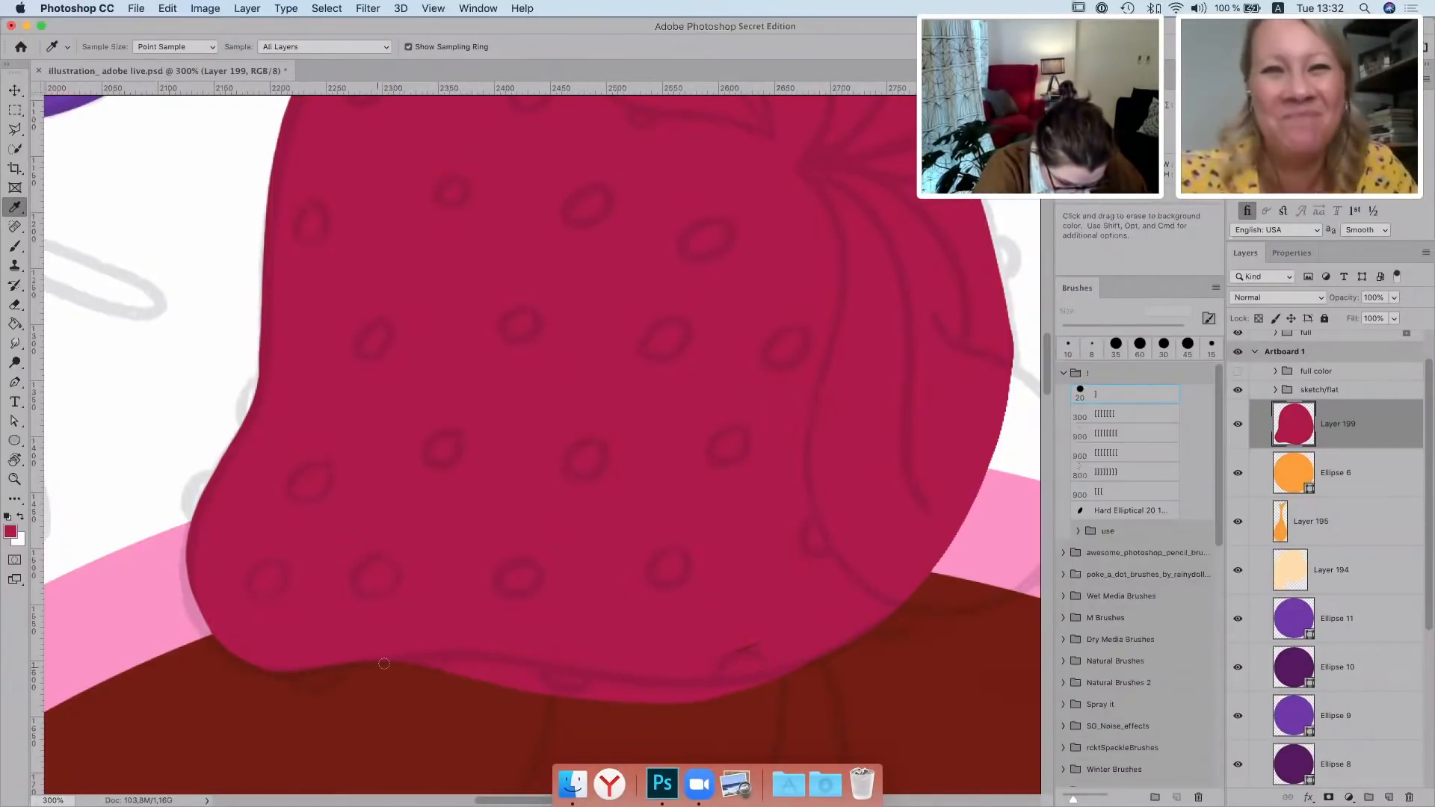
mouse_move(384, 664)
mouse_down()
mouse_move(481, 657)
mouse_move(673, 691)
mouse_move(794, 664)
mouse_up()
mouse_move(457, 668)
mouse_down()
mouse_move(708, 709)
mouse_move(613, 696)
mouse_move(676, 697)
mouse_up()
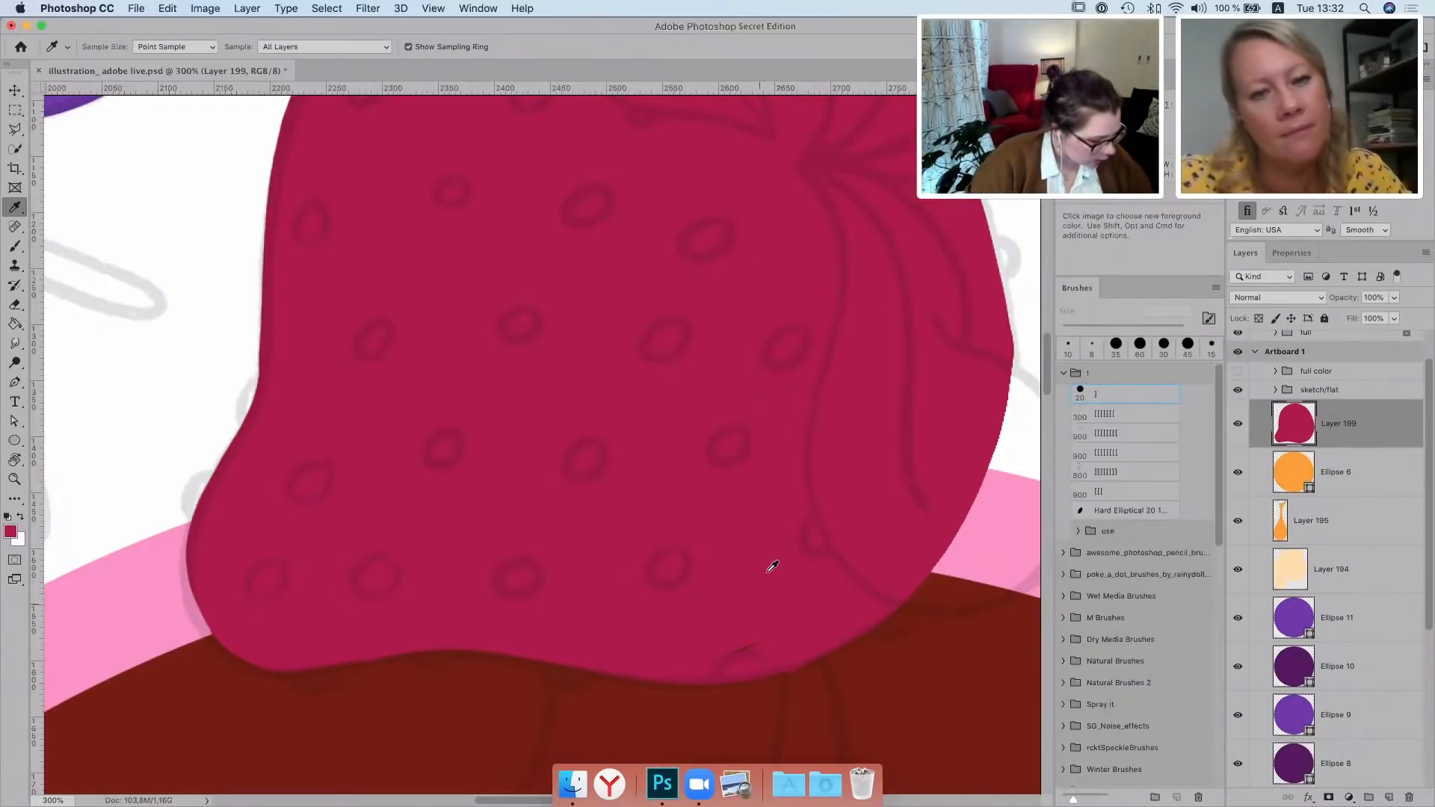
Smooth the strawberry's upper-right contour in crimson with the 8 px brush and fill the thin gap inside it
key(b)
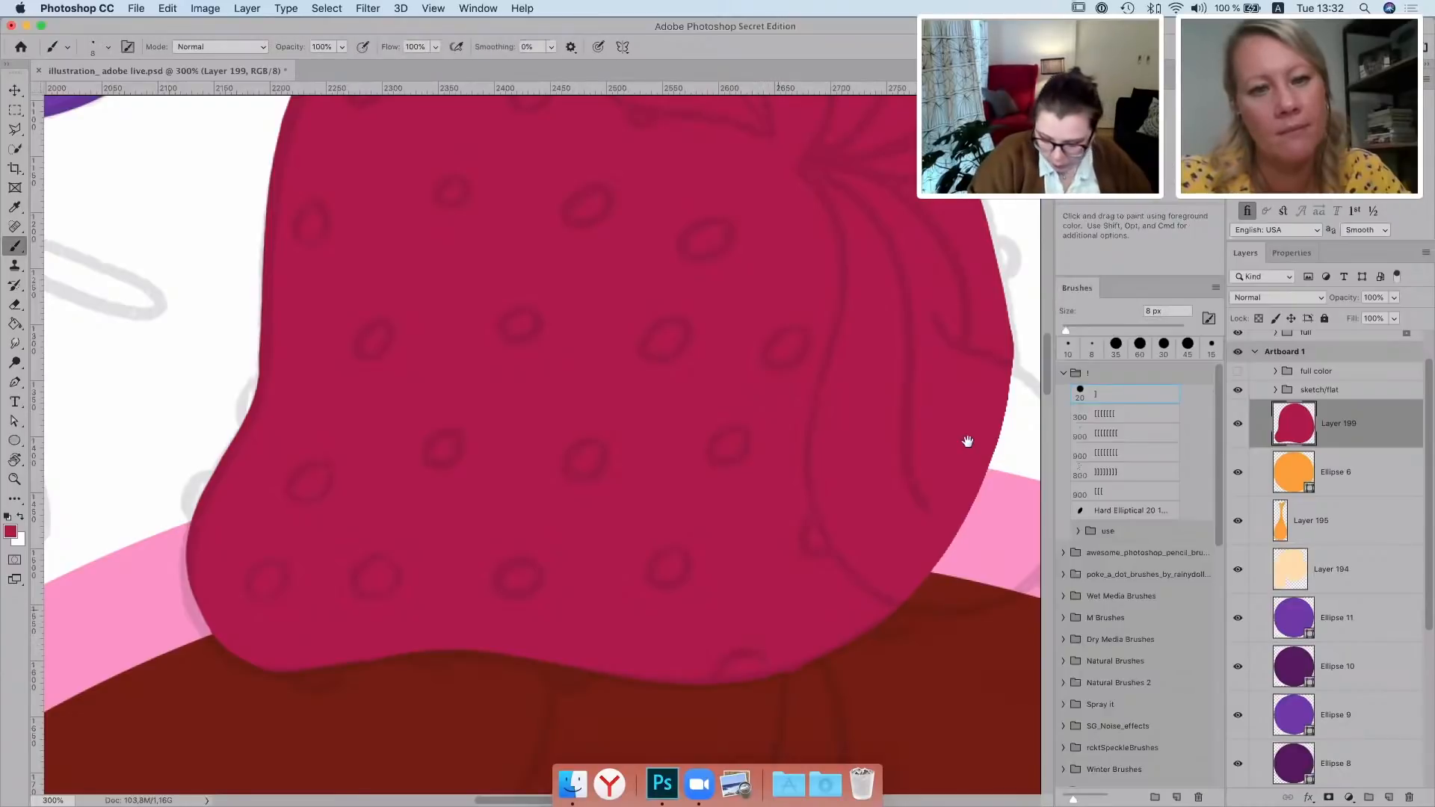
drag(964, 441, 777, 576)
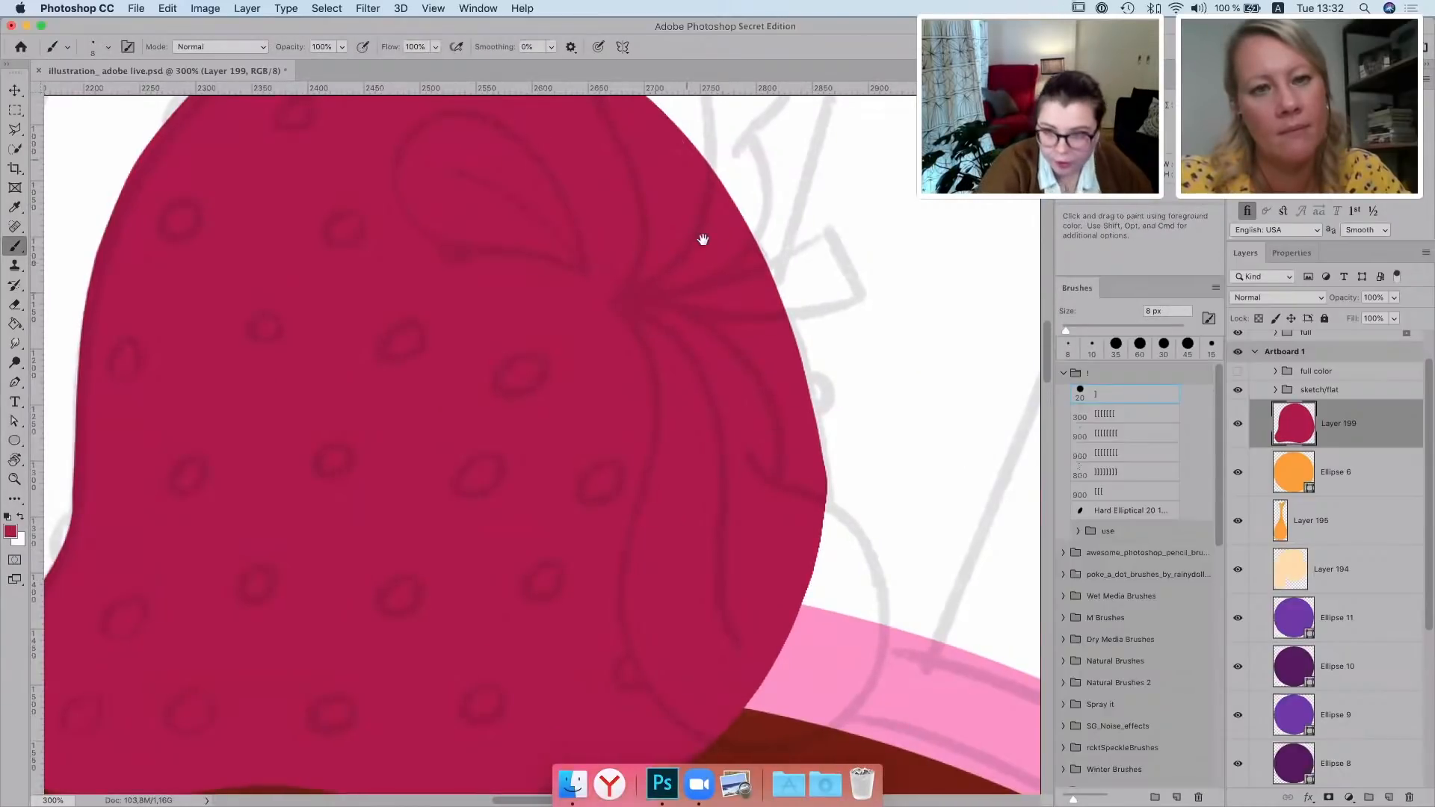
scroll(699, 314, up, 3)
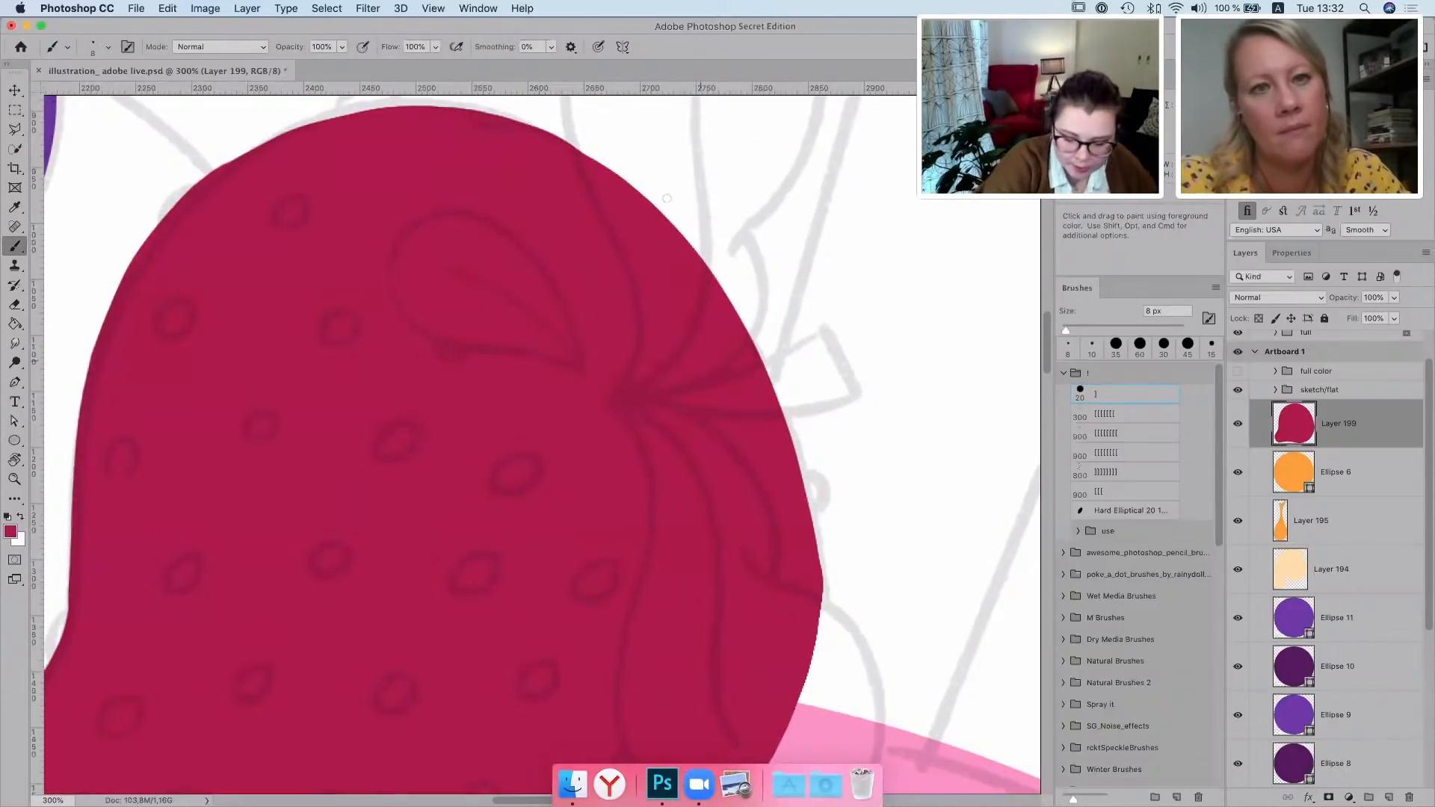
drag(587, 153, 644, 197)
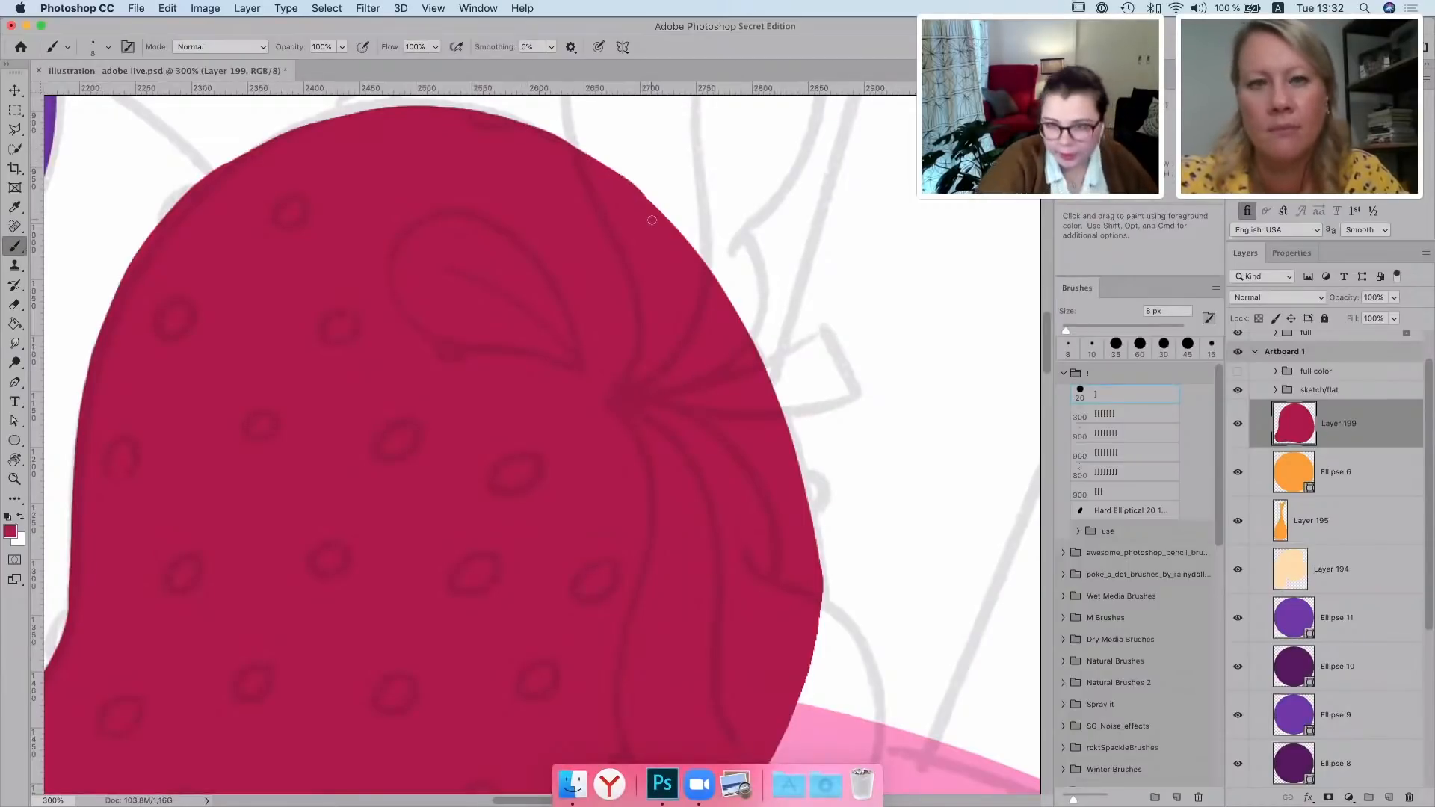
drag(451, 563, 798, 352)
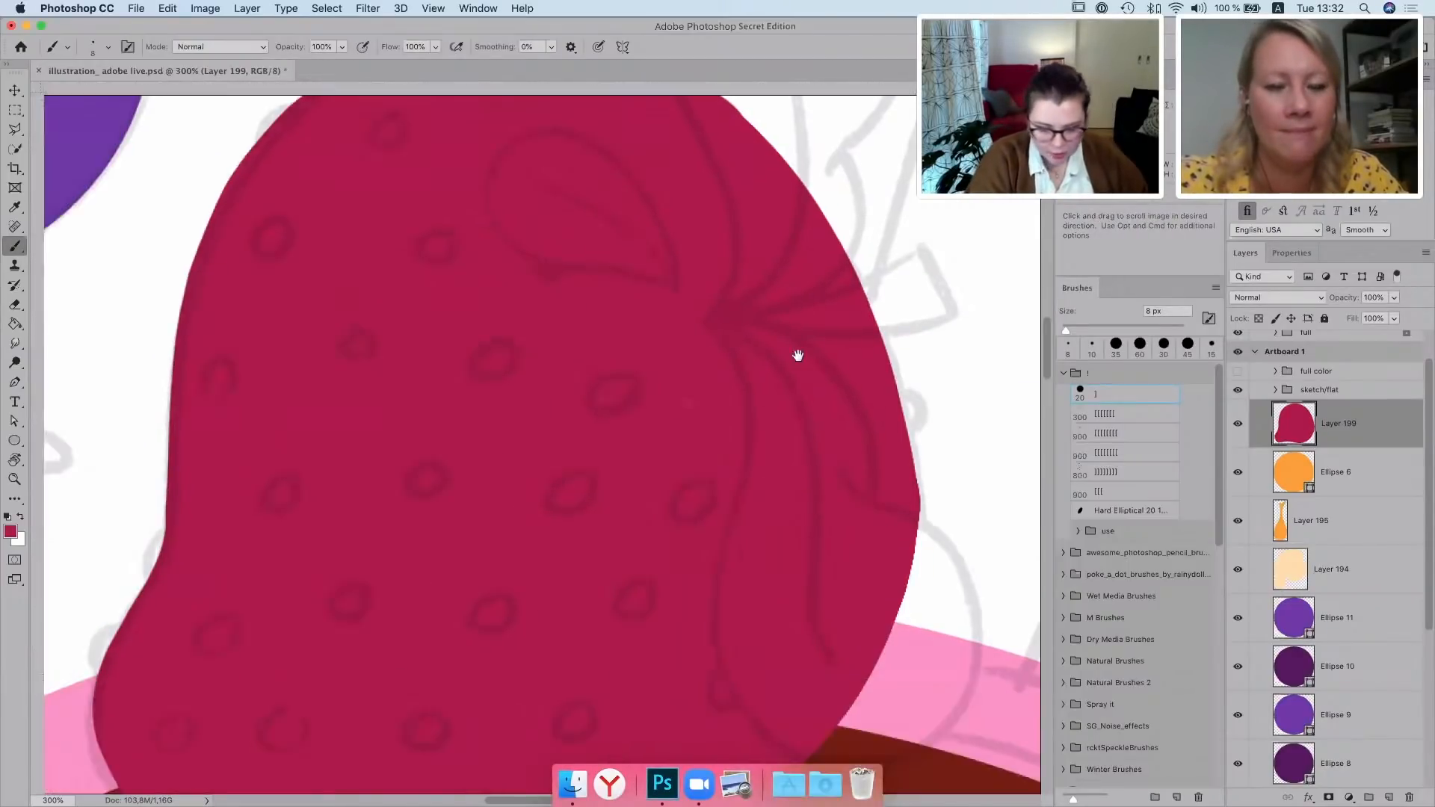
mouse_move(382, 580)
mouse_down()
mouse_move(426, 651)
mouse_move(571, 666)
mouse_move(464, 663)
mouse_move(677, 645)
mouse_up()
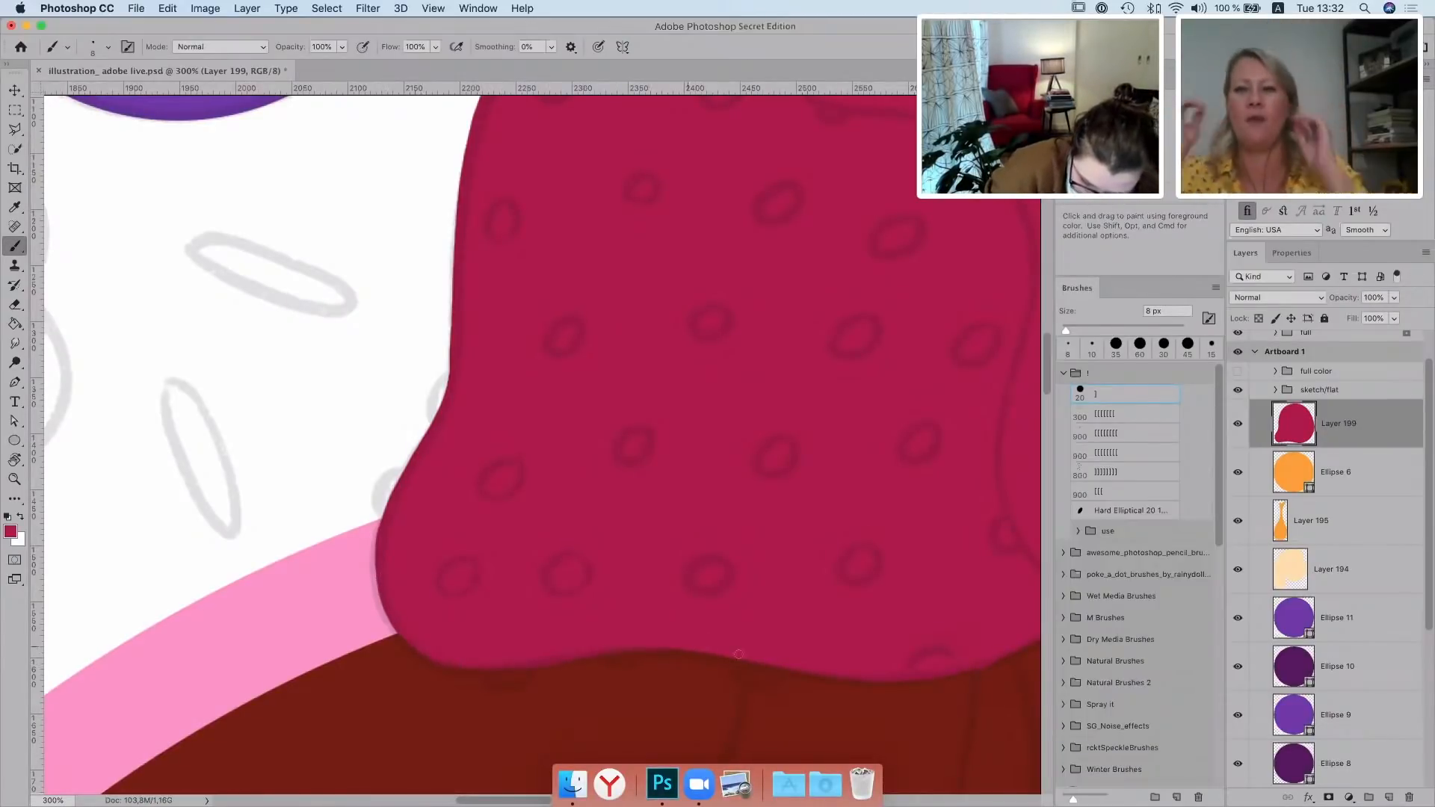
drag(804, 617, 539, 667)
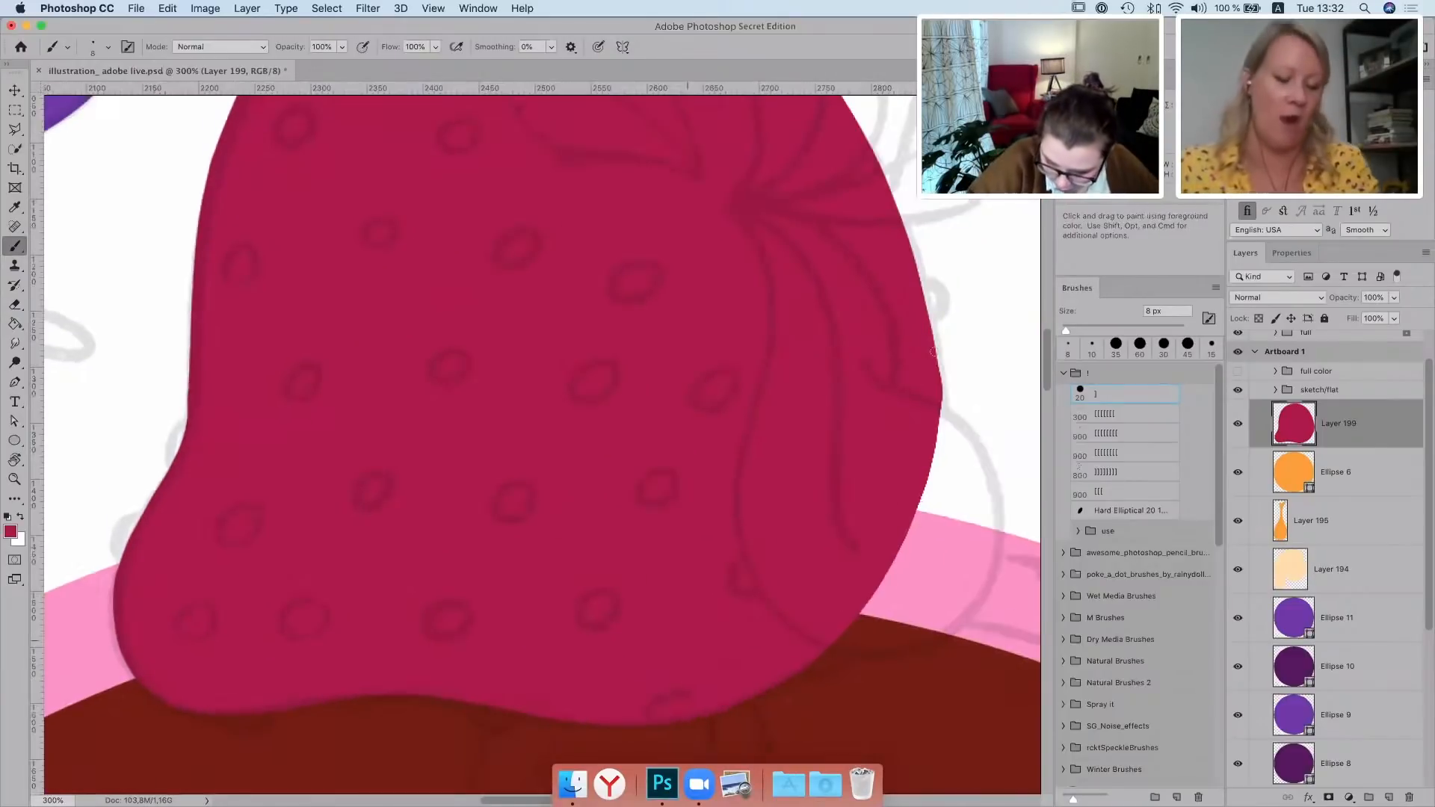
drag(836, 404, 705, 590)
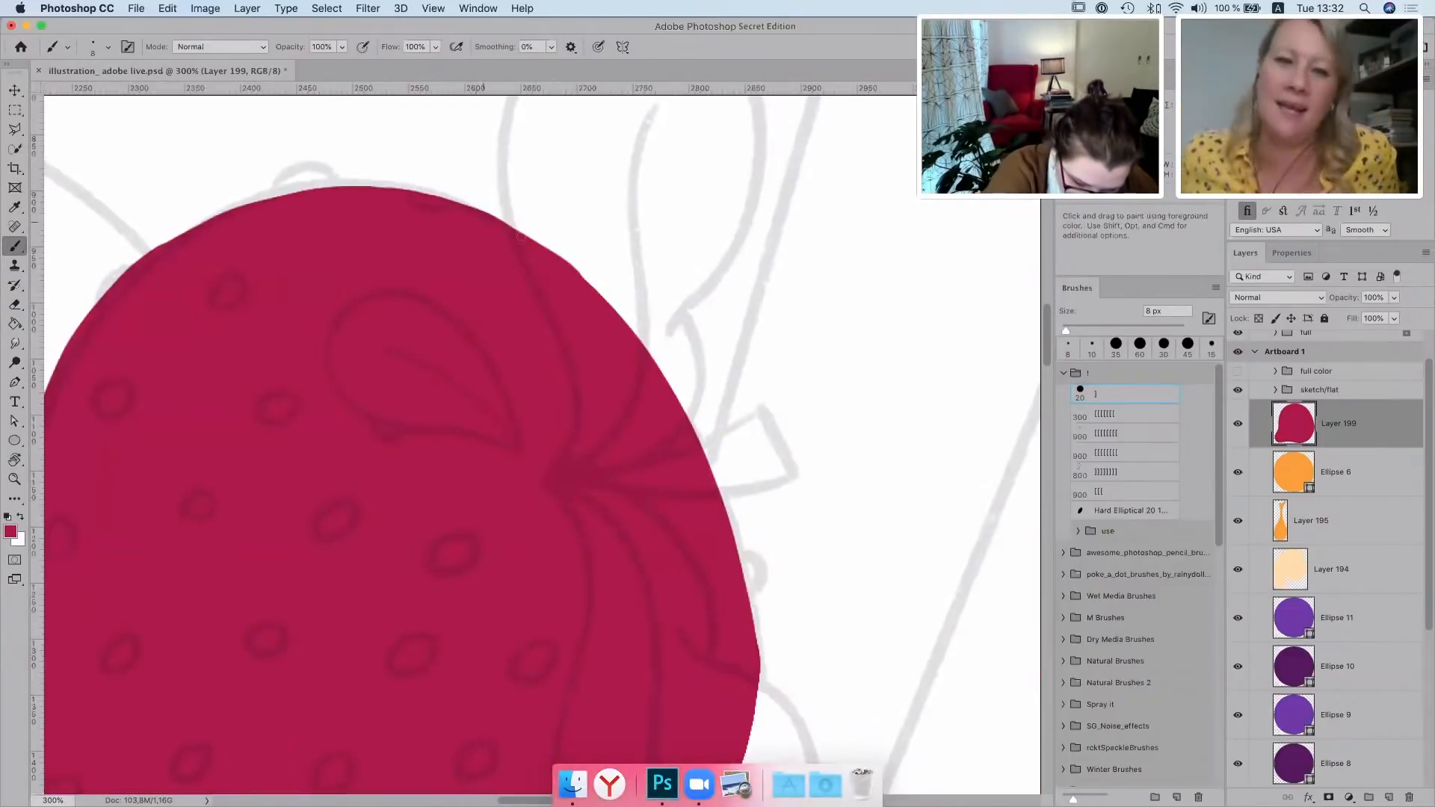
mouse_move(499, 225)
mouse_down()
mouse_move(583, 268)
mouse_move(669, 371)
mouse_move(757, 646)
mouse_up()
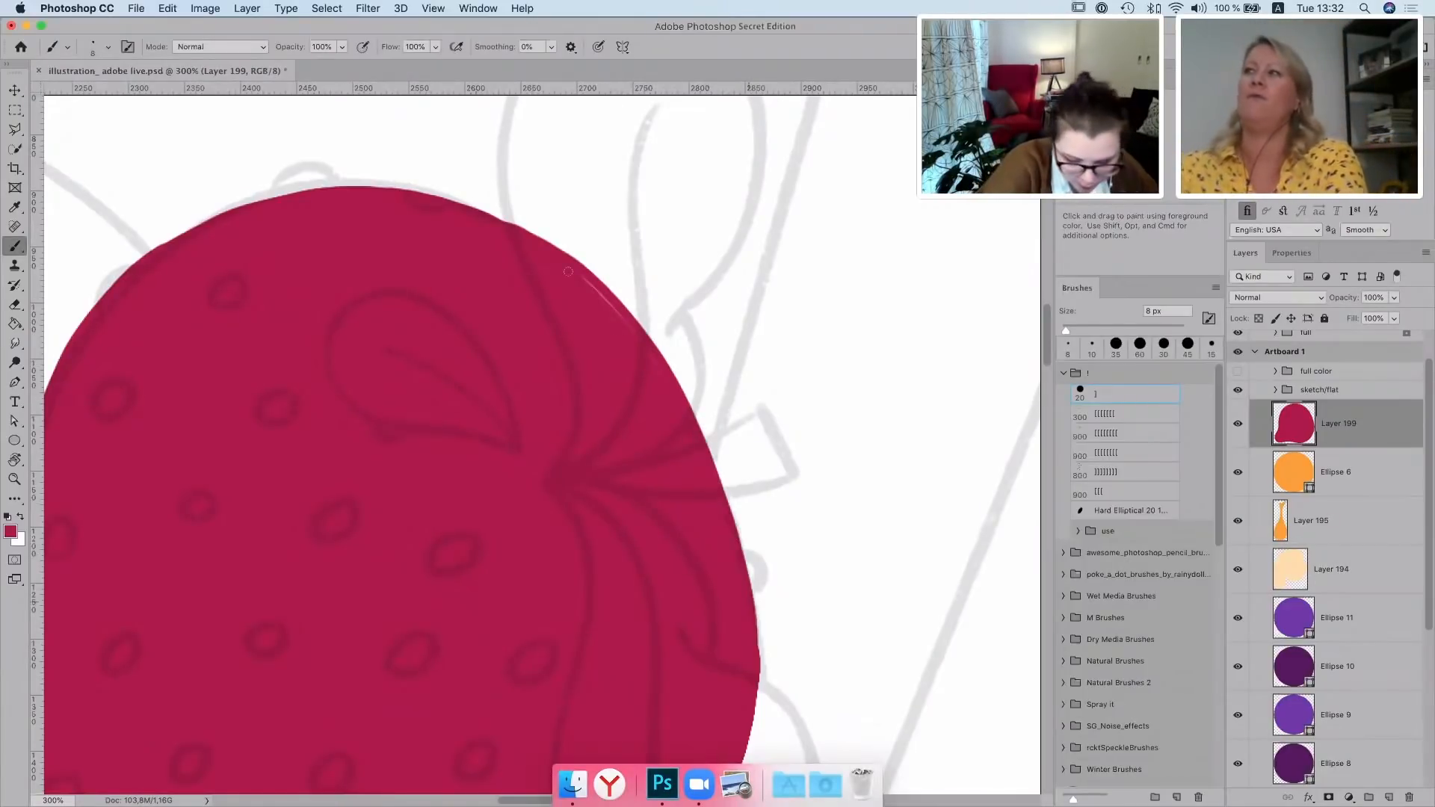
drag(580, 279, 636, 343)
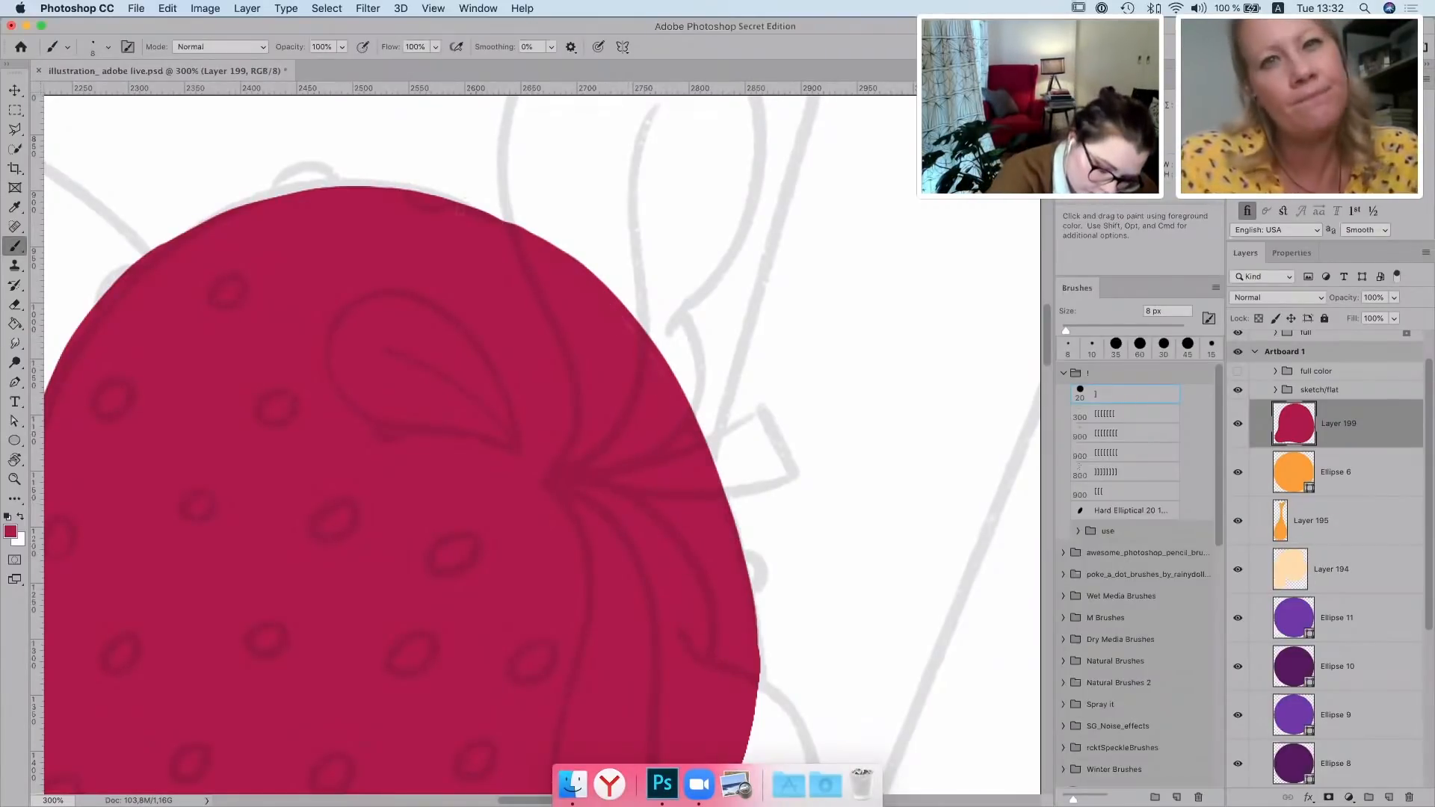
Add a new layer above the strawberry and set the foreground colour to the palette's lighter green swatch
key(space)
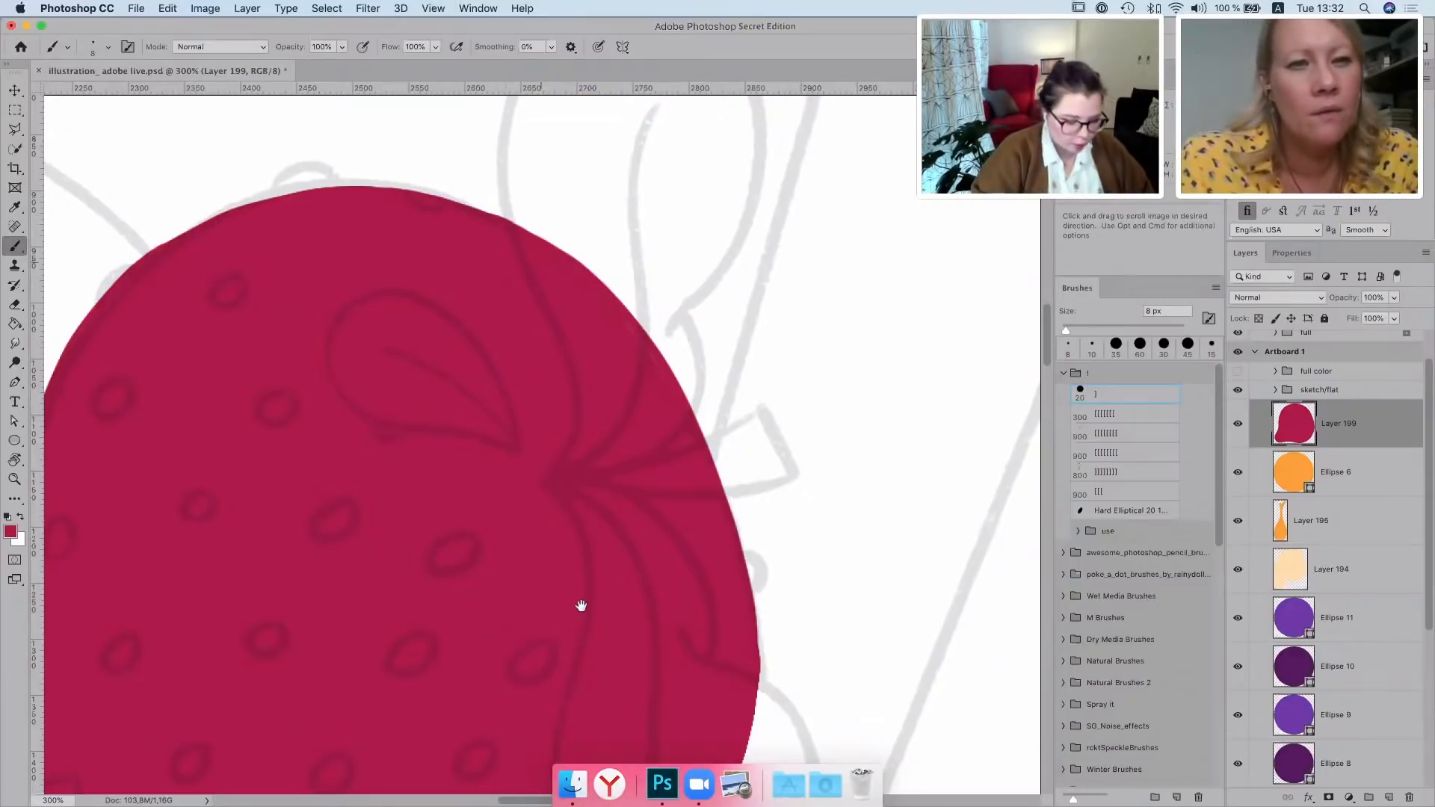
drag(343, 732, 662, 556)
key(super+minus)
key(super+minus)
key(super+minus)
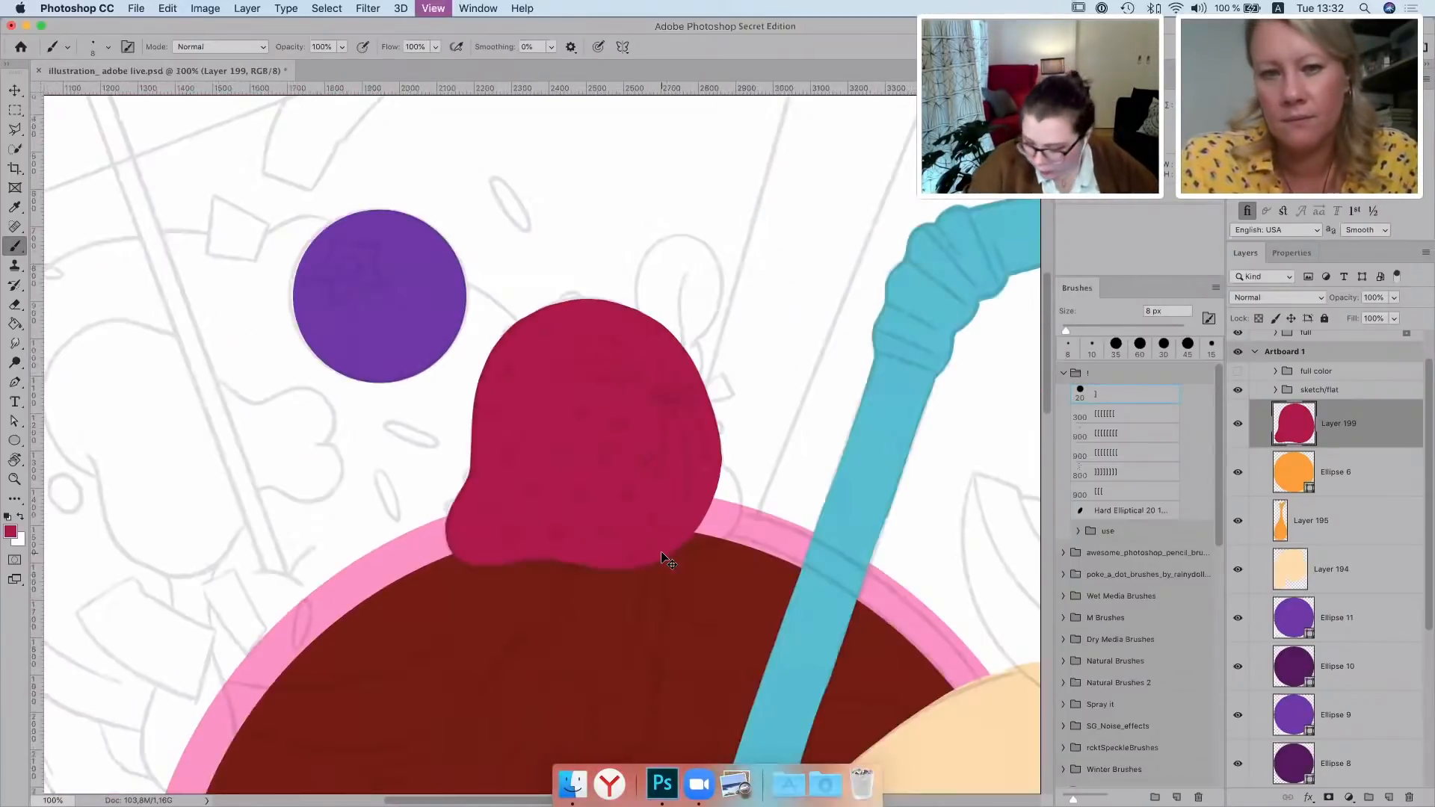
click(1388, 798)
key(super+minus)
key(super+minus)
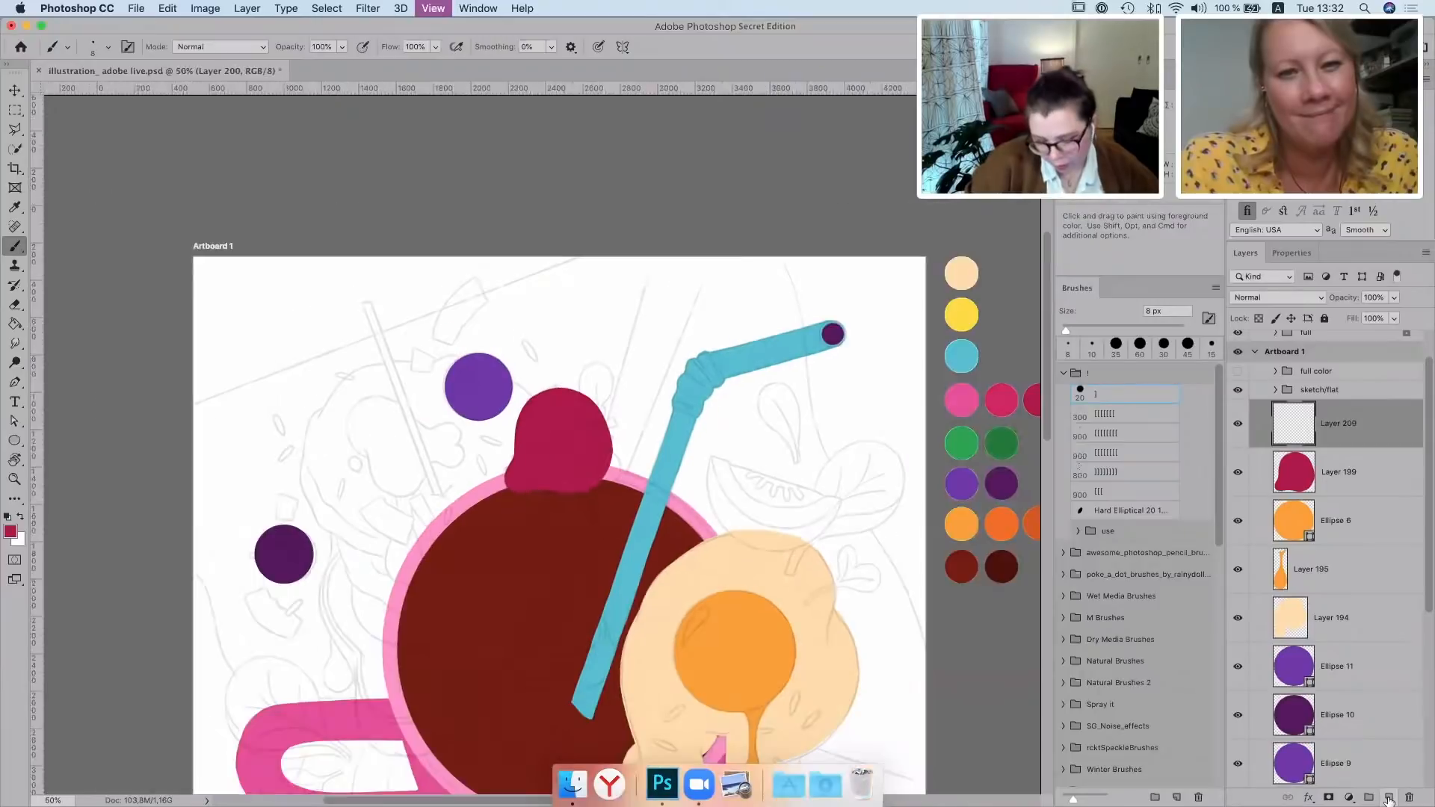
alt+click(896, 436)
Outline the strawberry's large drooping leaf along the sketch lines in green with the 8 px brush, closing the contour
key(super+plus)
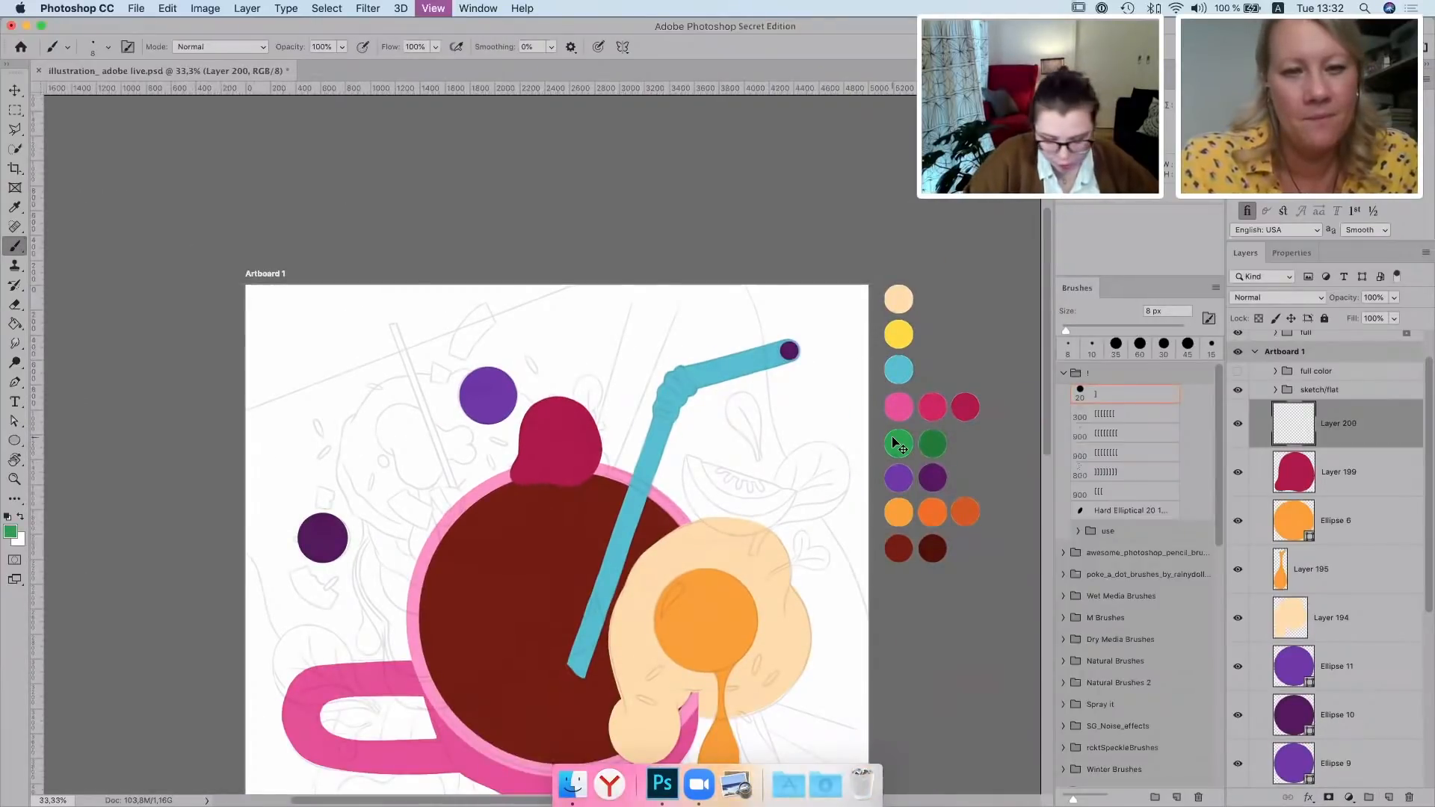
key(super+plus)
key(super+plus)
key(super+plus)
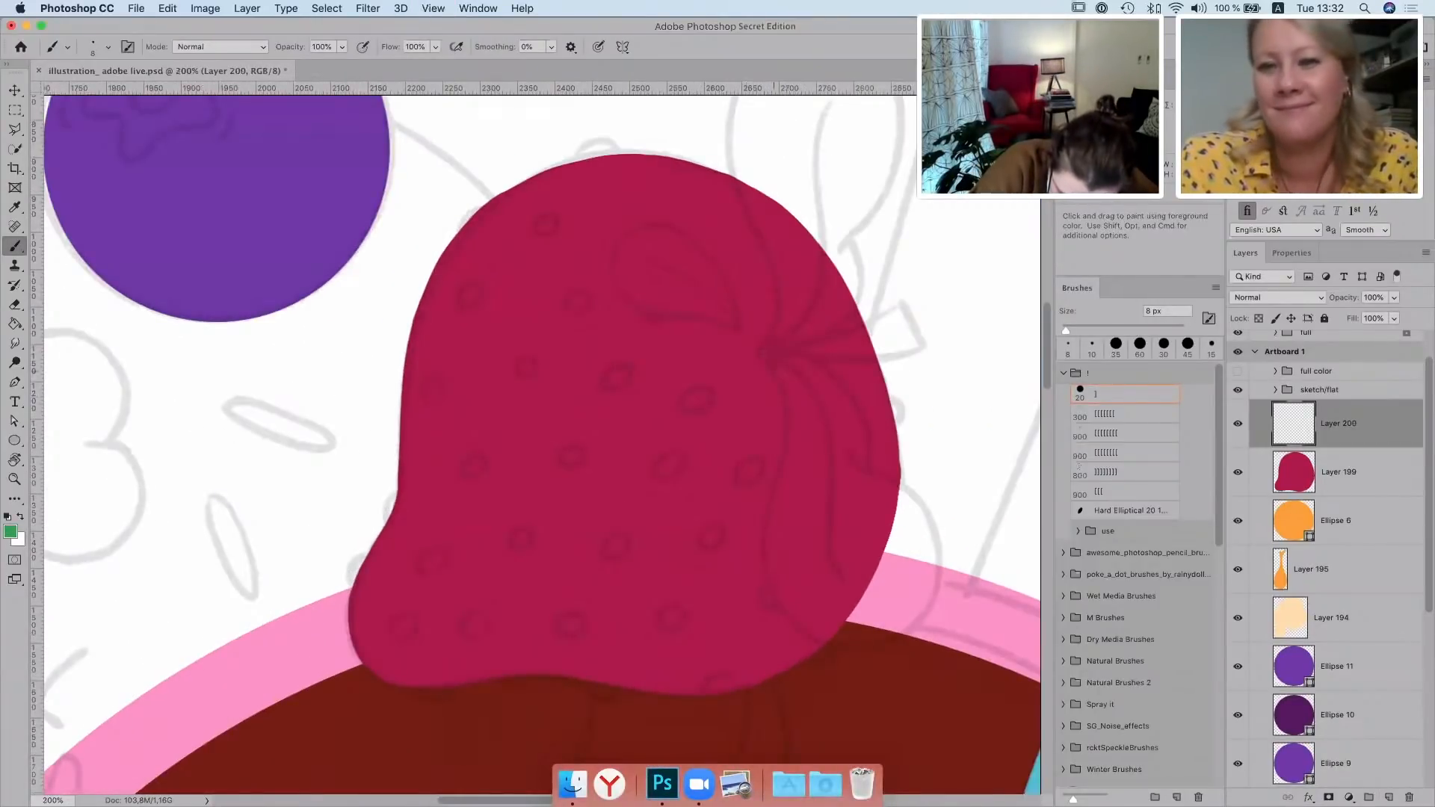
mouse_move(764, 356)
mouse_down()
mouse_move(785, 439)
mouse_move(773, 589)
mouse_up()
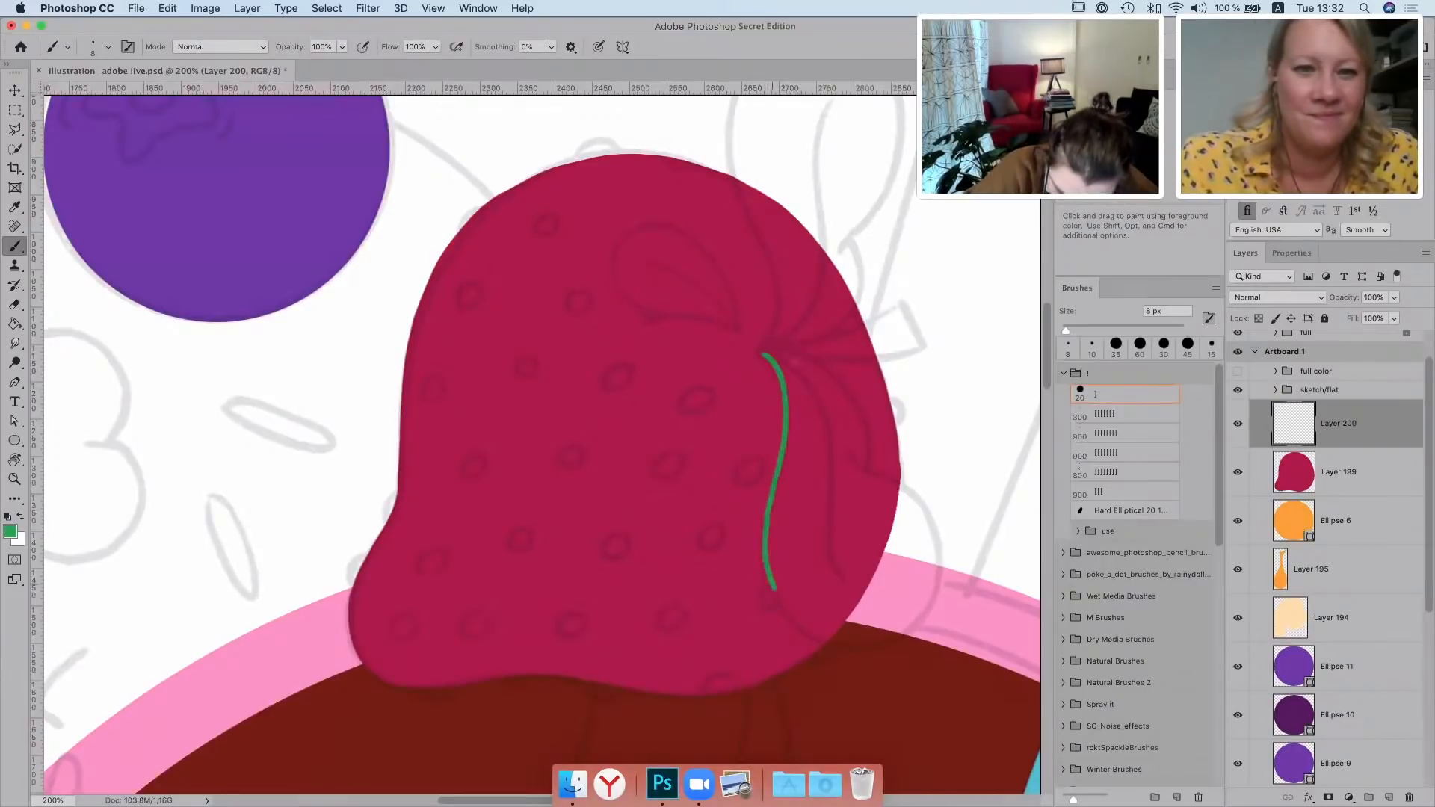
mouse_move(762, 351)
mouse_down()
mouse_move(848, 390)
mouse_move(866, 465)
mouse_up()
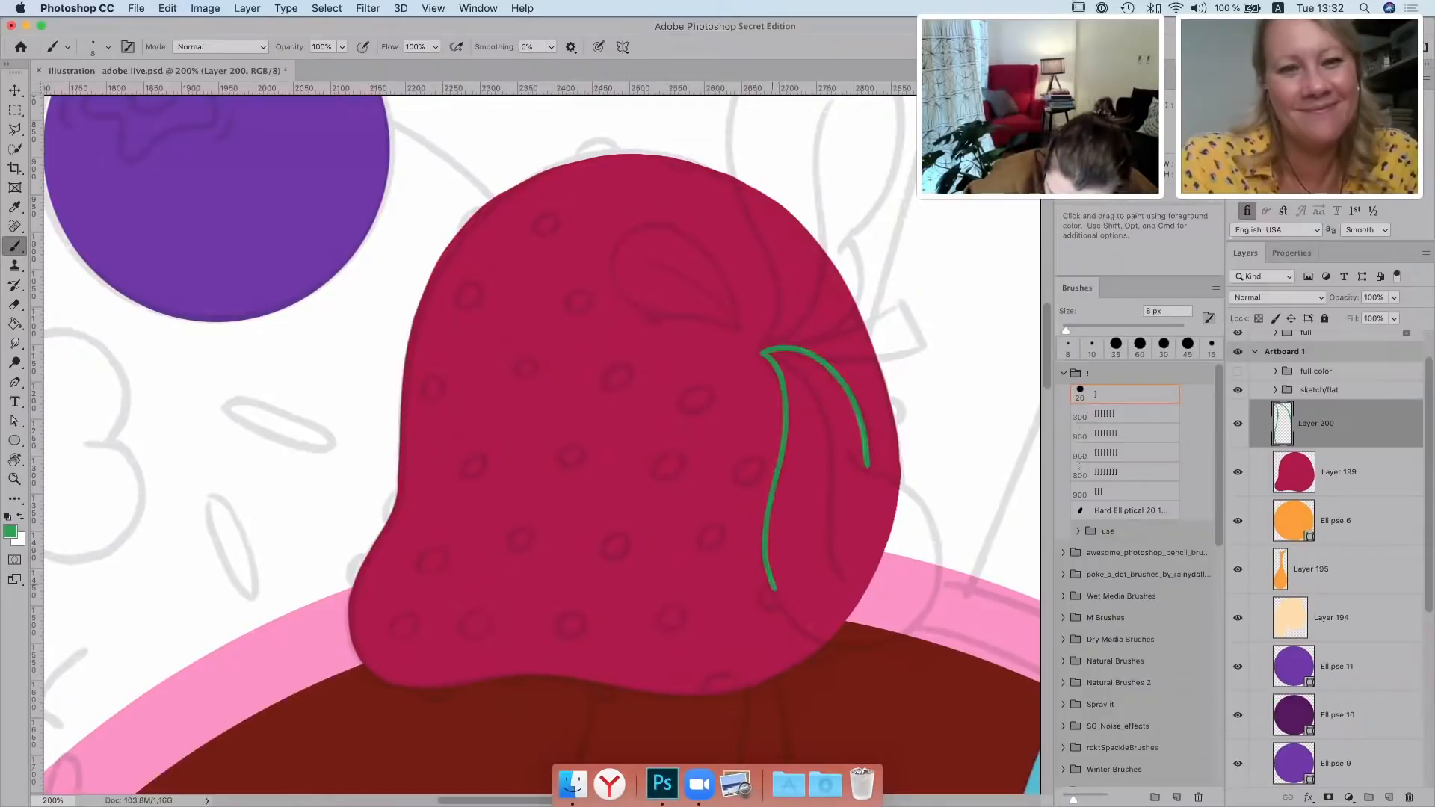
mouse_move(773, 589)
mouse_down()
mouse_move(807, 625)
mouse_move(902, 632)
mouse_up()
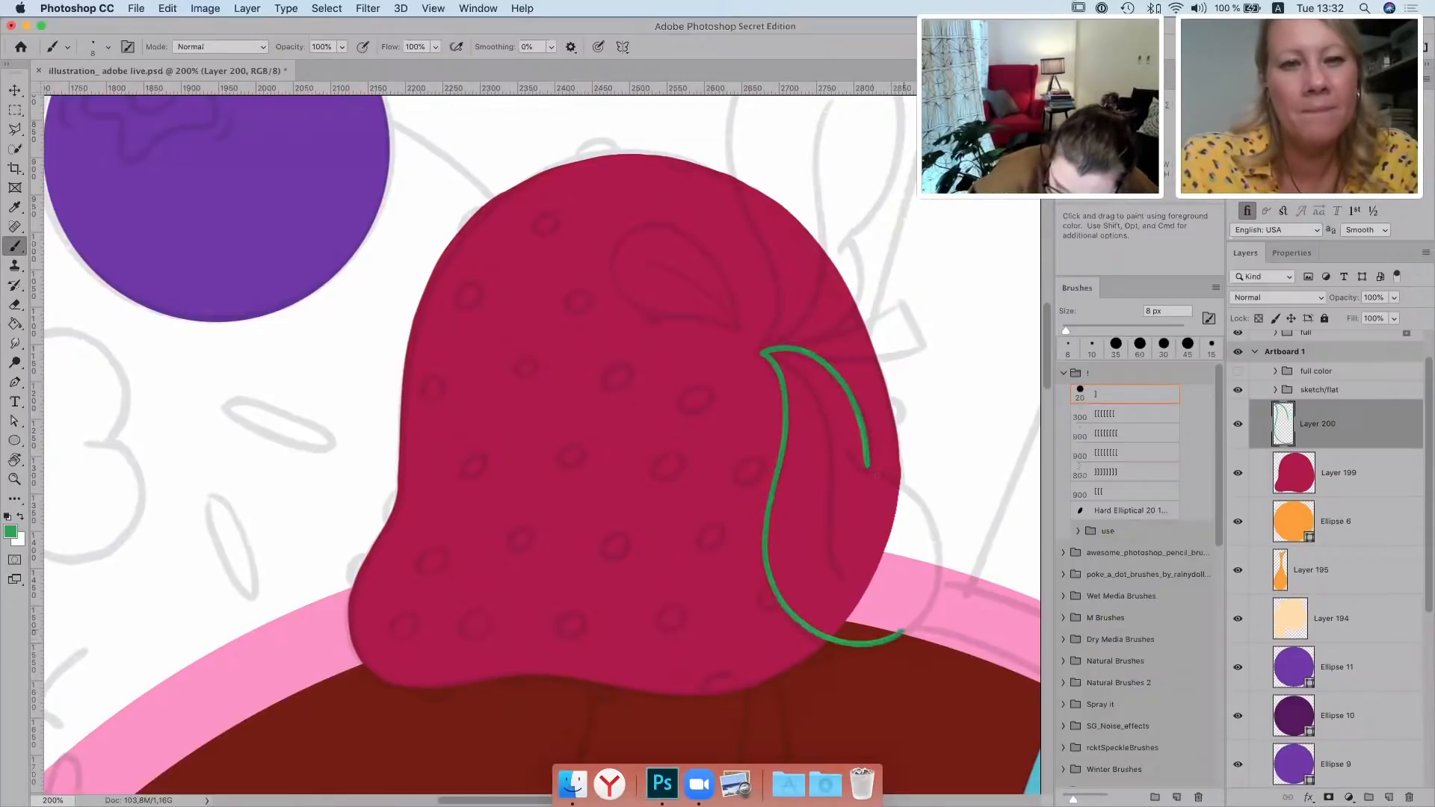
drag(866, 466, 902, 478)
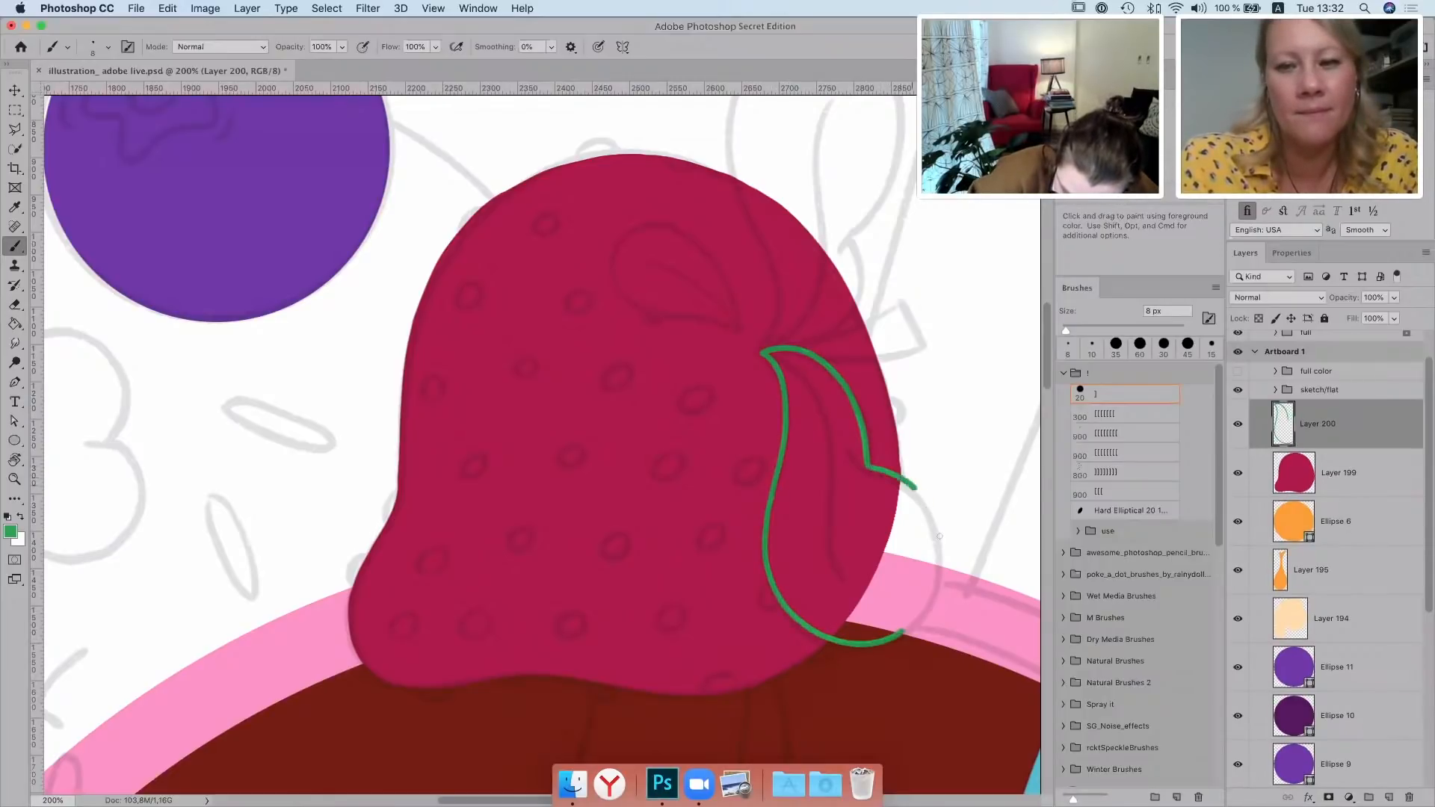
mouse_move(940, 536)
mouse_down()
mouse_move(935, 602)
mouse_move(902, 632)
mouse_up()
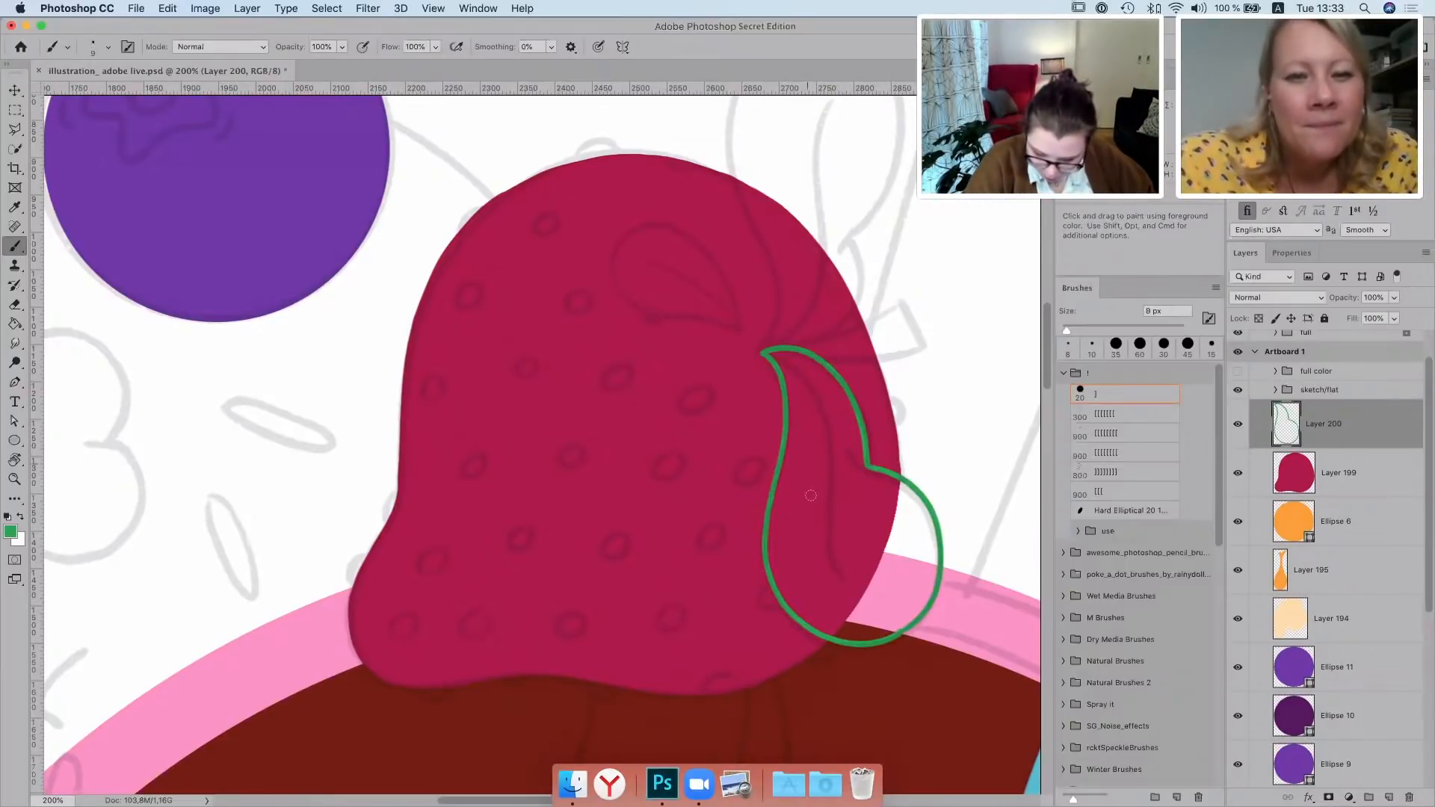
Fill the outlined strawberry leaf with solid green using a 15 px brush, up to its pointed tip
key(bracketright)
key(bracketright)
mouse_move(806, 495)
mouse_down()
mouse_move(799, 415)
mouse_move(786, 495)
mouse_move(826, 419)
mouse_move(831, 512)
mouse_up()
mouse_move(828, 463)
mouse_down()
mouse_move(834, 397)
mouse_move(845, 462)
mouse_move(853, 400)
mouse_move(826, 594)
mouse_move(807, 497)
mouse_move(792, 598)
mouse_move(777, 492)
mouse_move(773, 557)
mouse_move(773, 478)
mouse_move(801, 591)
mouse_move(833, 619)
mouse_move(871, 523)
mouse_move(857, 471)
mouse_move(908, 486)
mouse_move(872, 510)
mouse_move(893, 556)
mouse_move(914, 523)
mouse_move(927, 530)
mouse_up()
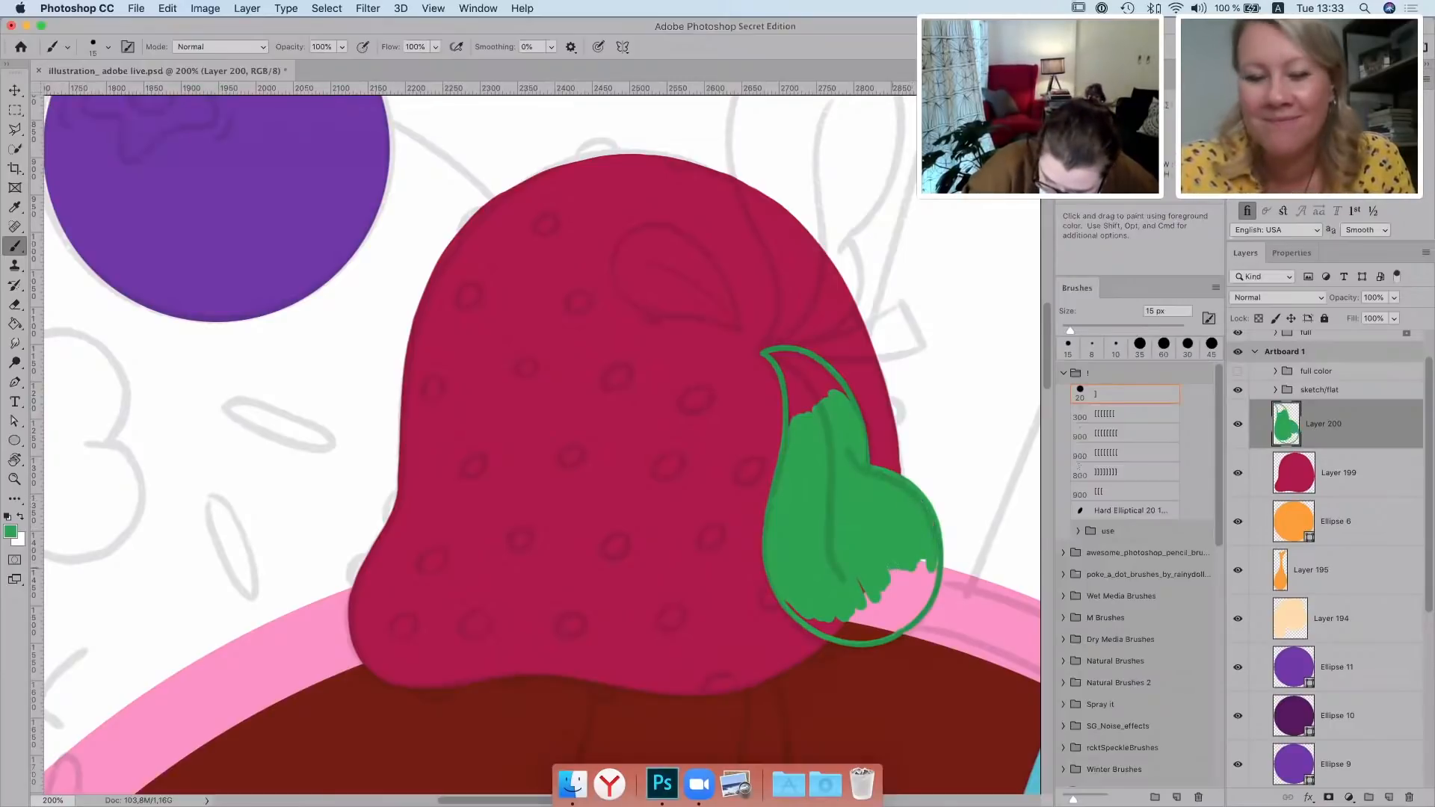
mouse_move(852, 616)
mouse_down()
mouse_move(939, 568)
mouse_move(930, 605)
mouse_up()
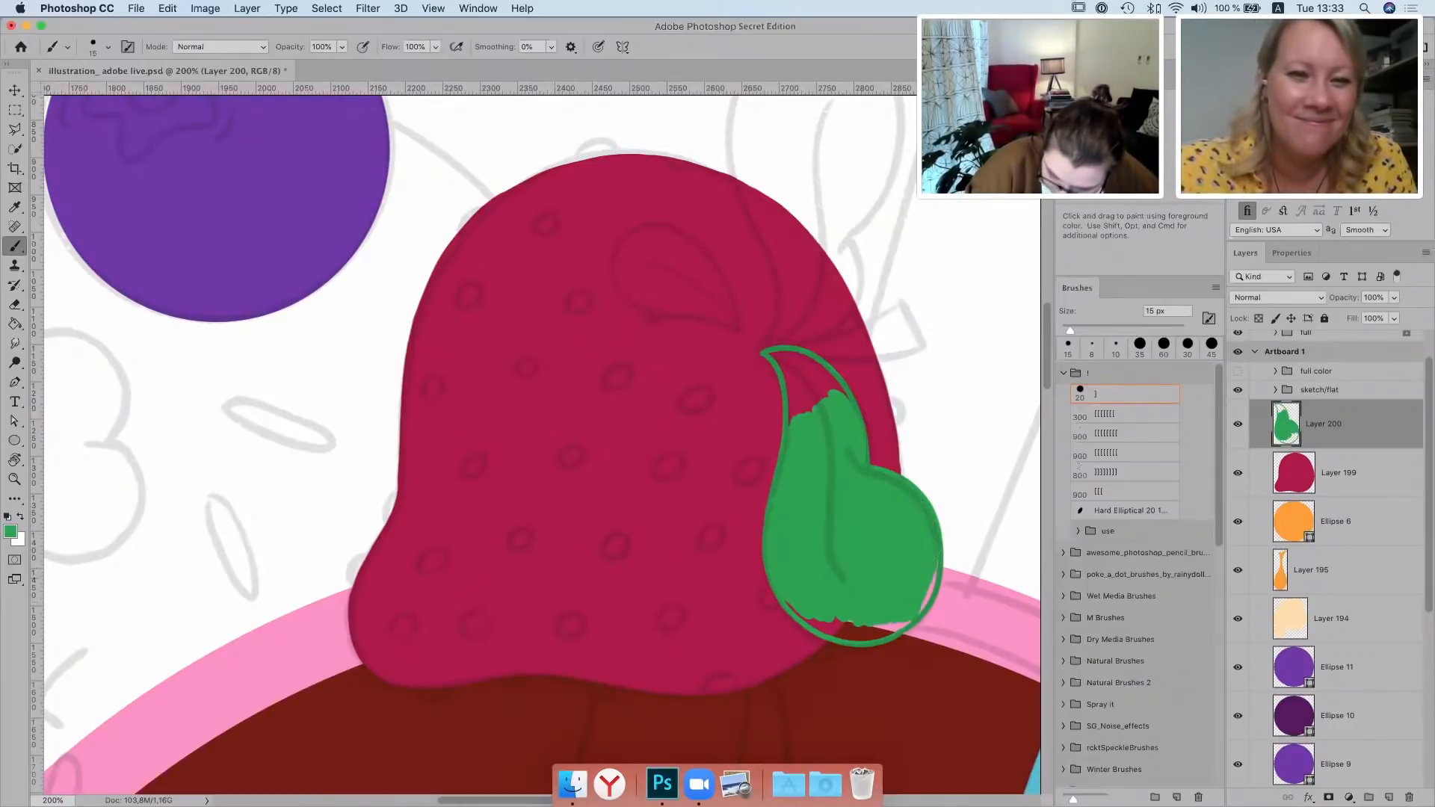
mouse_move(788, 609)
mouse_down()
mouse_move(850, 633)
mouse_move(899, 624)
mouse_up()
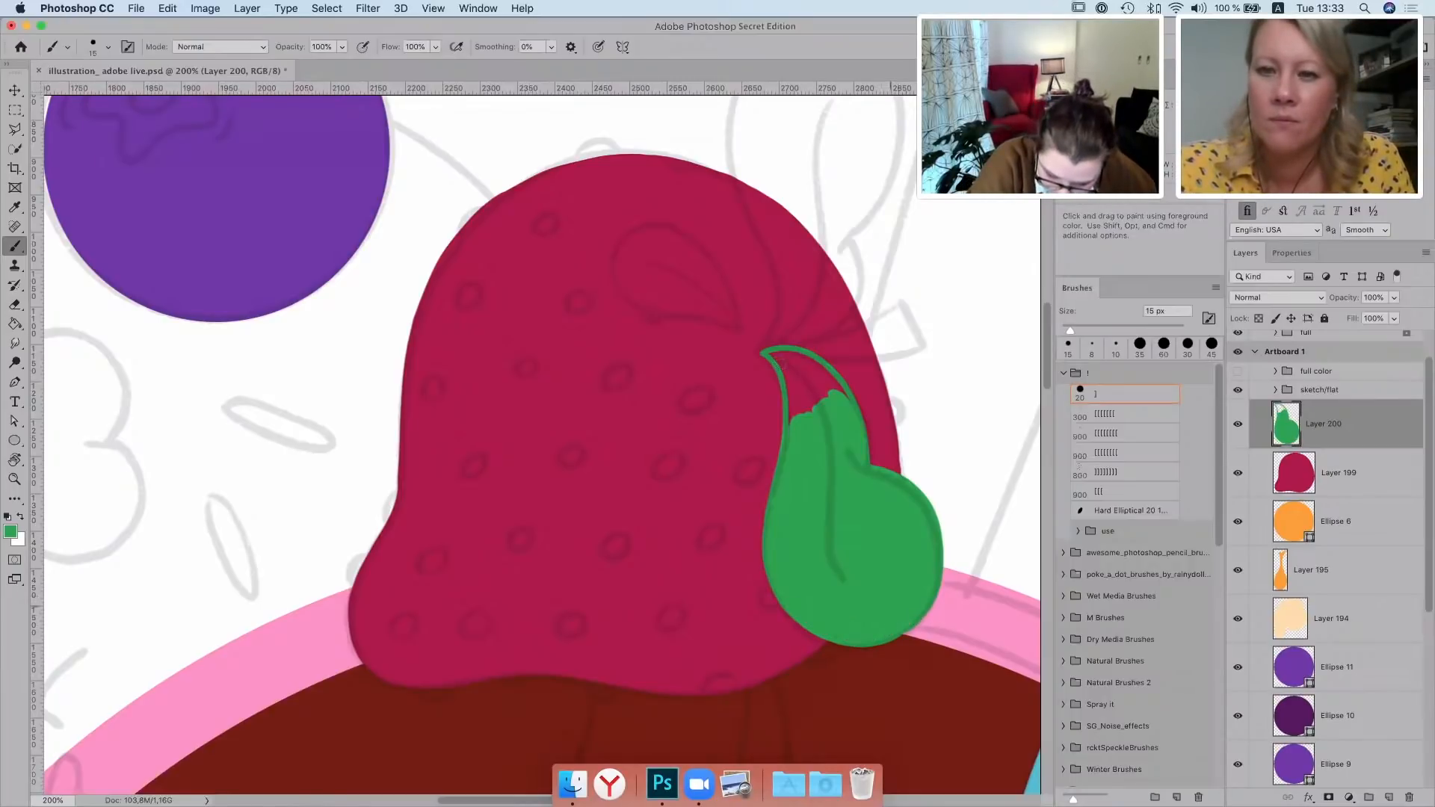
mouse_move(774, 357)
mouse_down()
mouse_move(800, 422)
mouse_move(835, 379)
mouse_move(793, 357)
mouse_move(815, 359)
mouse_up()
Group all the blocked-in shape layers from the green leaf's Layer 200 down to Layer 196
key(super+minus)
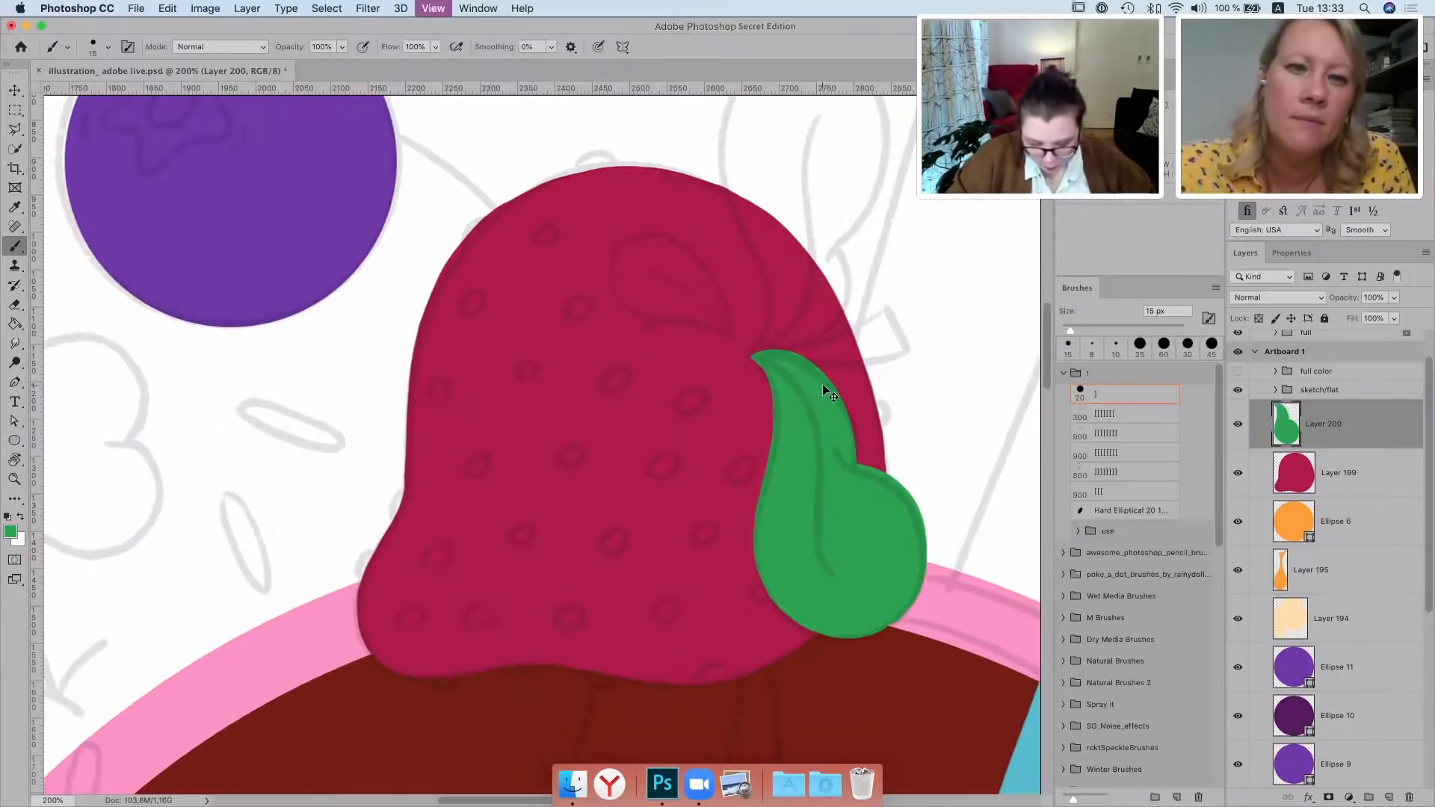
key(super+minus)
key(super+minus)
key(super+minus)
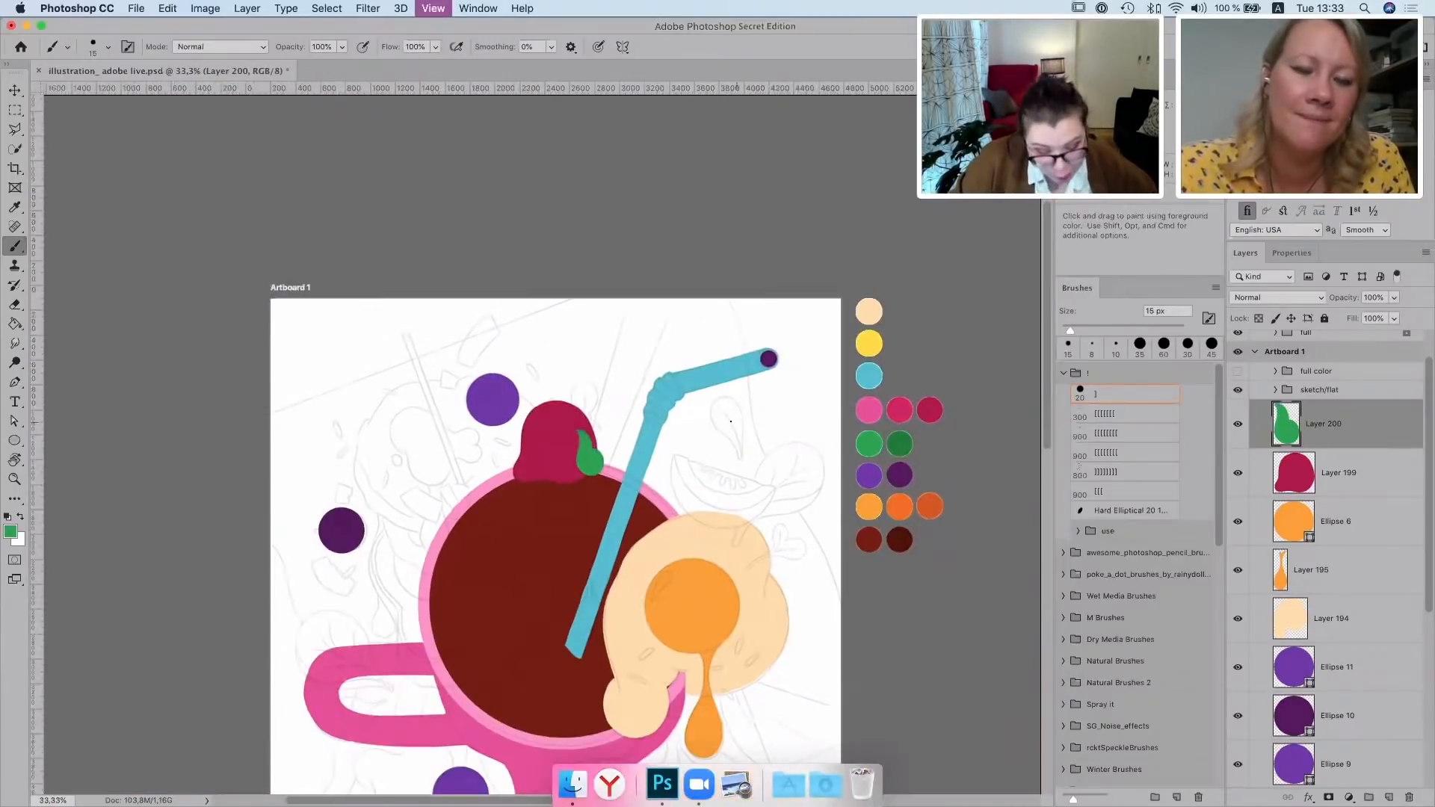
key(super+minus)
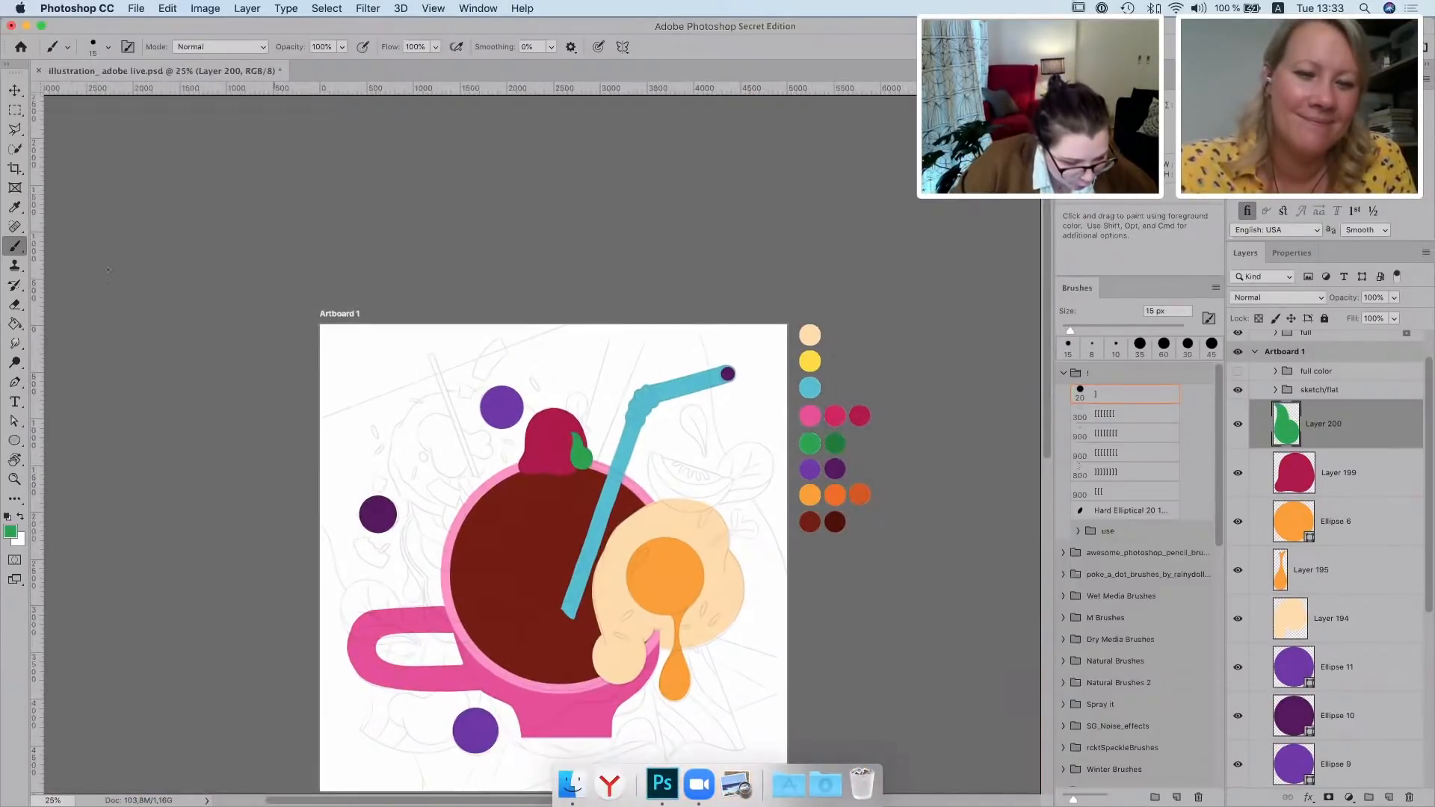
click(14, 90)
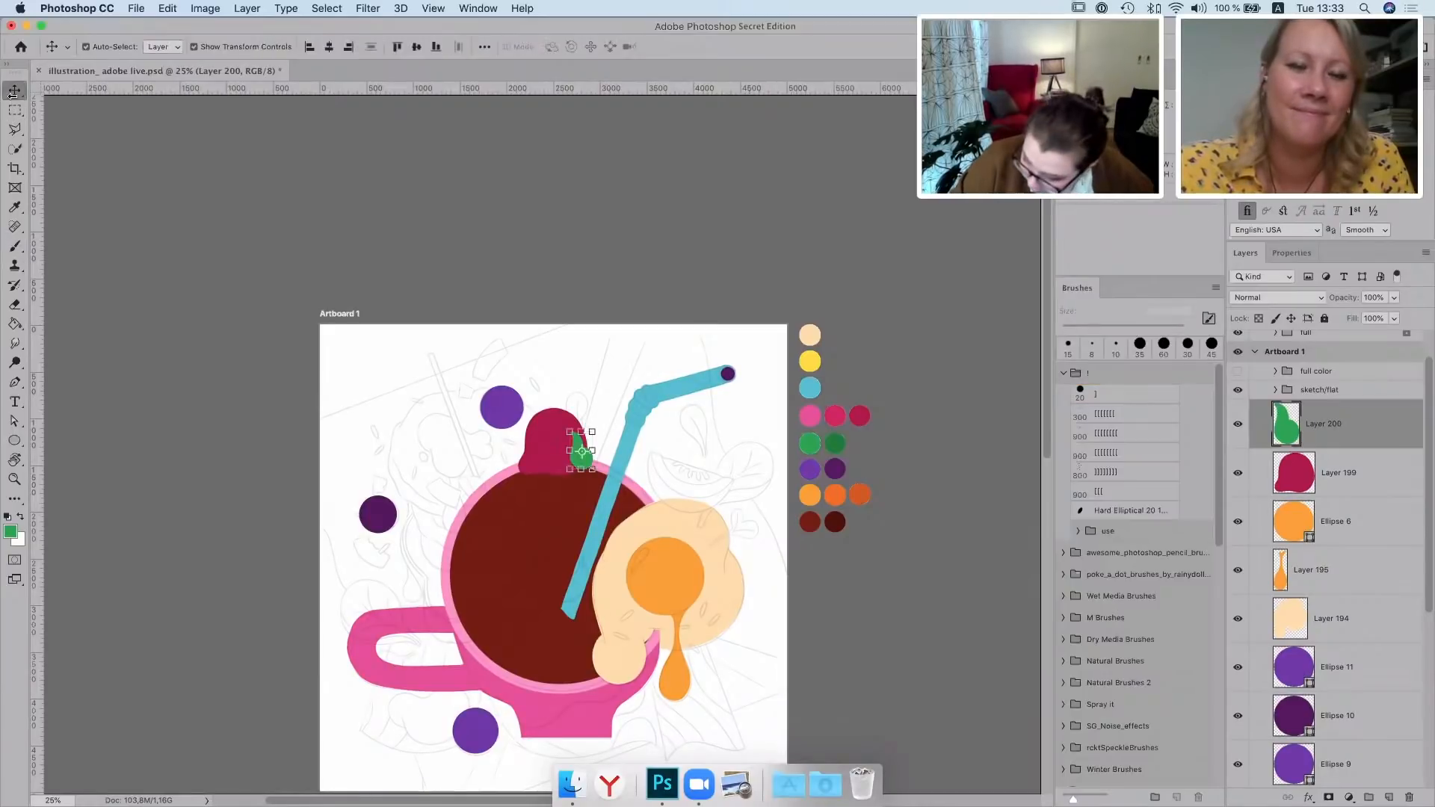
scroll(553, 448, up, 1)
scroll(553, 448, right, 1)
scroll(1268, 410, down, 4)
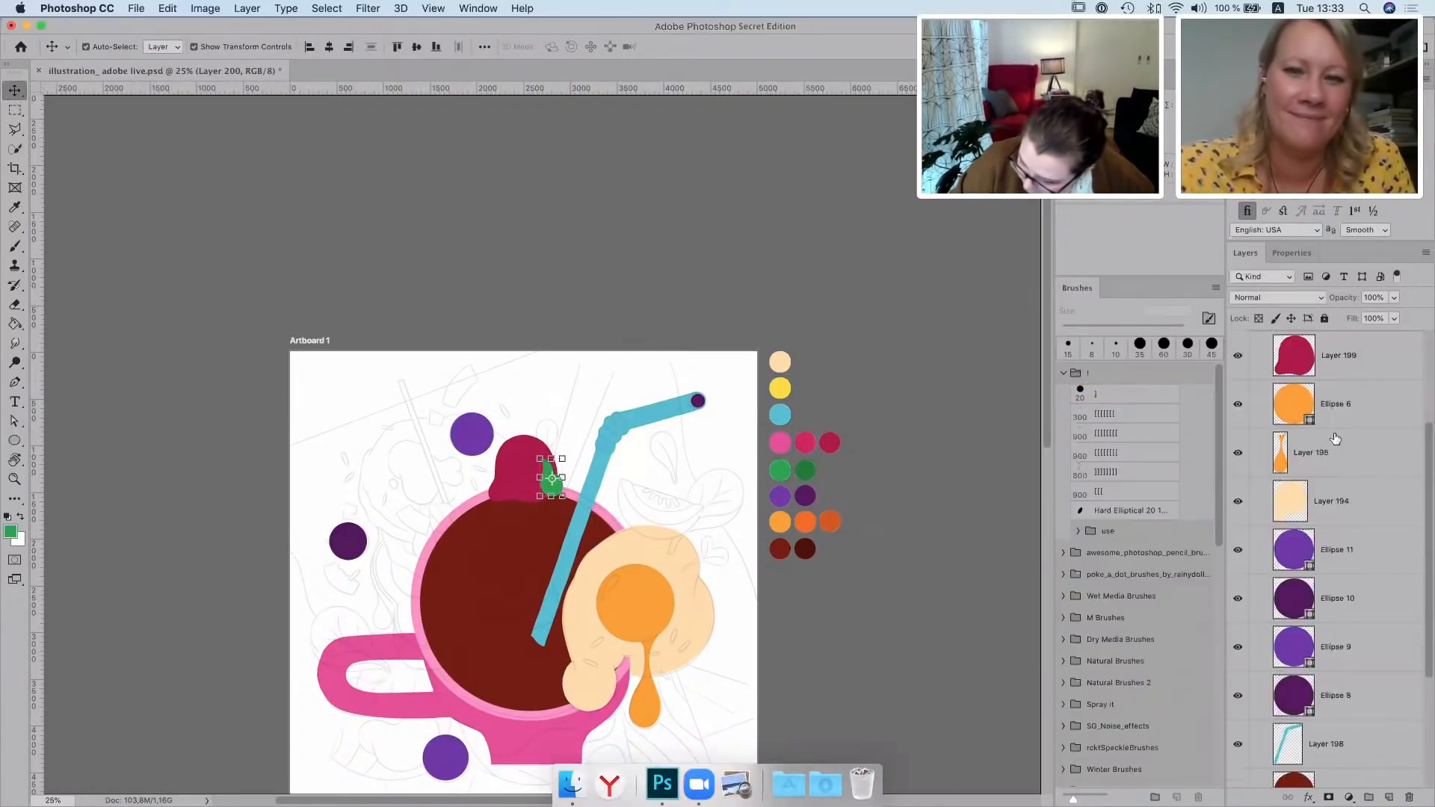
scroll(1336, 438, down, 4)
shift+click(1375, 759)
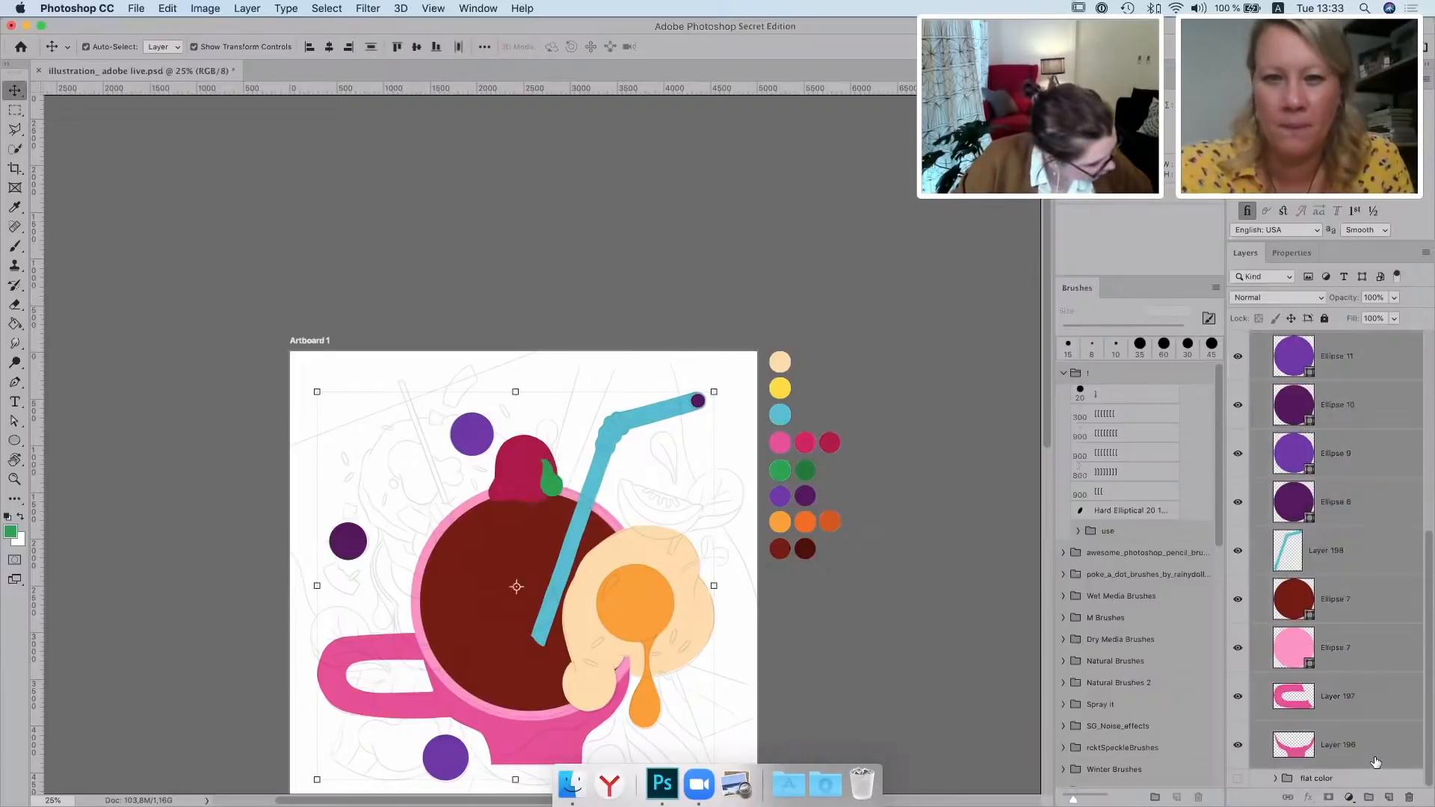
key(super+g)
Hide the newly made Group 1 and show the "flat color" group with the finished flat colouring
click(1237, 453)
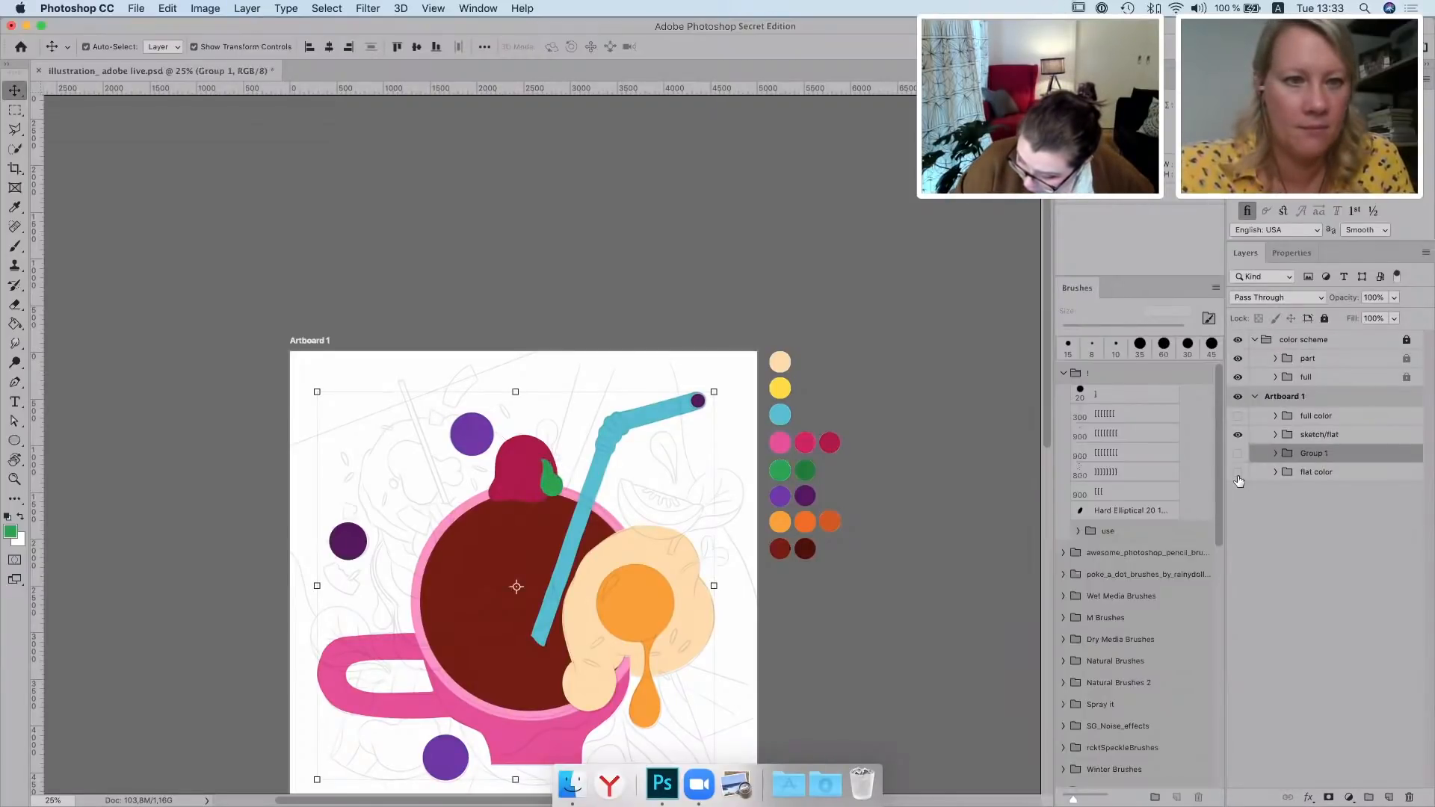
click(1237, 473)
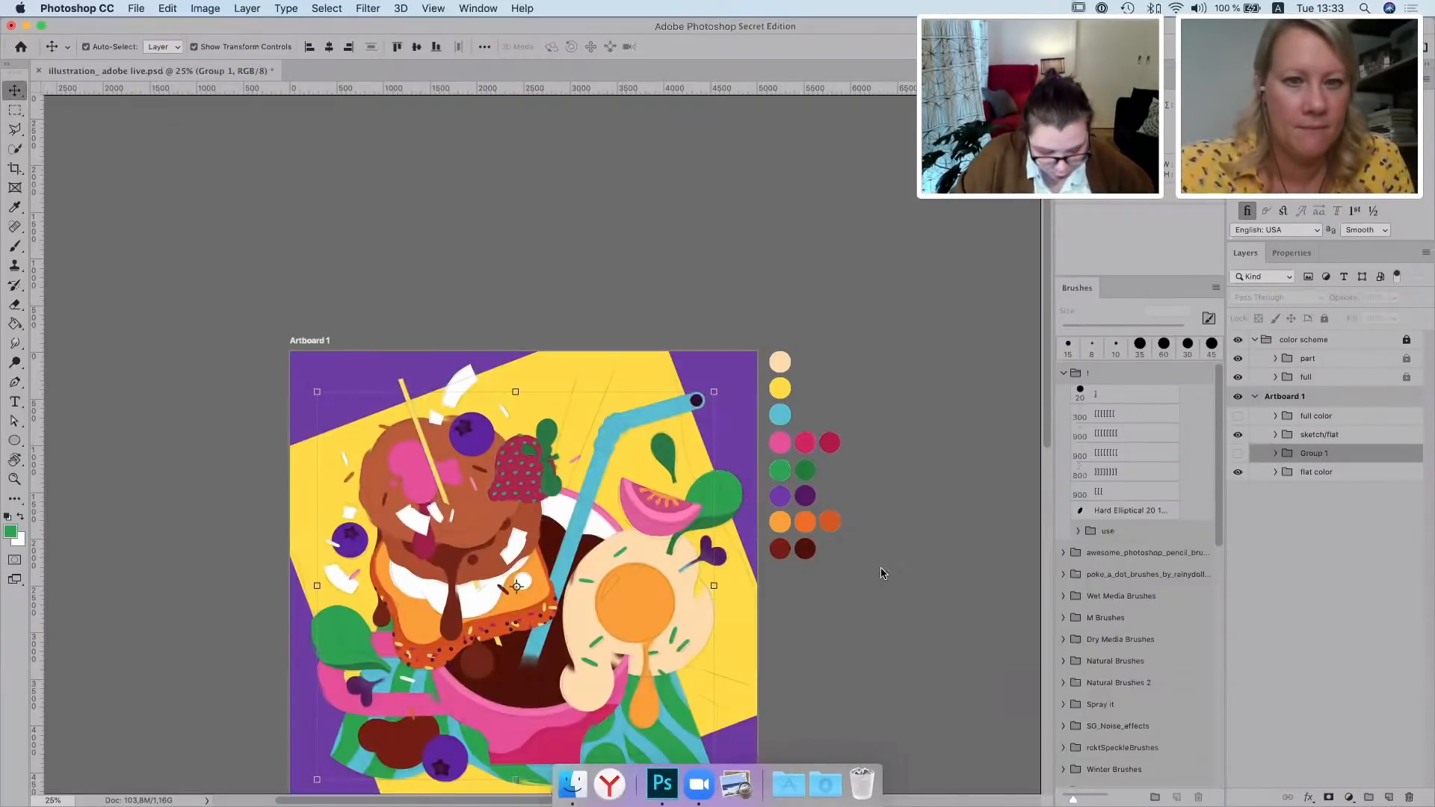
scroll(885, 576, down, 3)
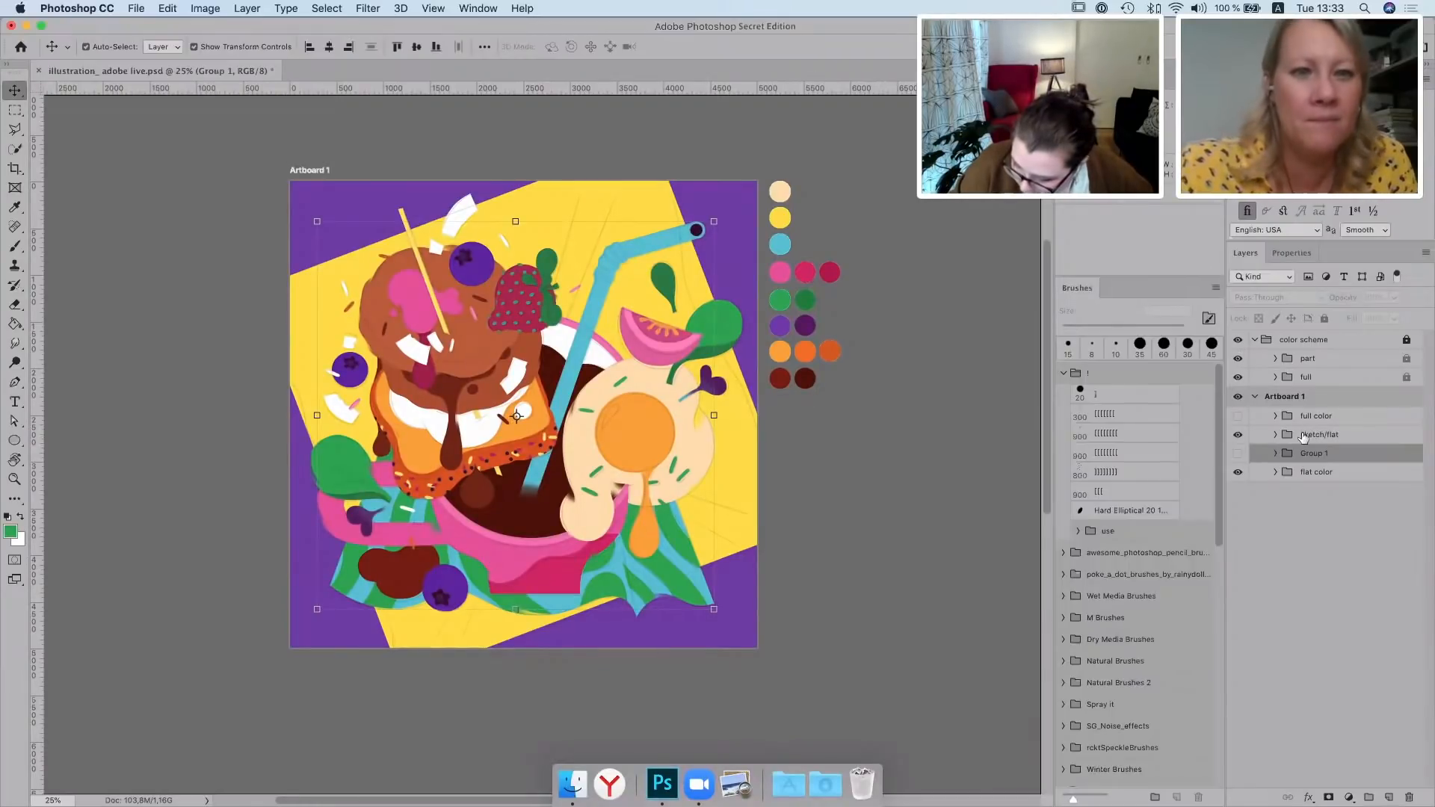
Show the "picture" line-art layer inside the sketch/flat group and lower its opacity to 7%
click(1275, 435)
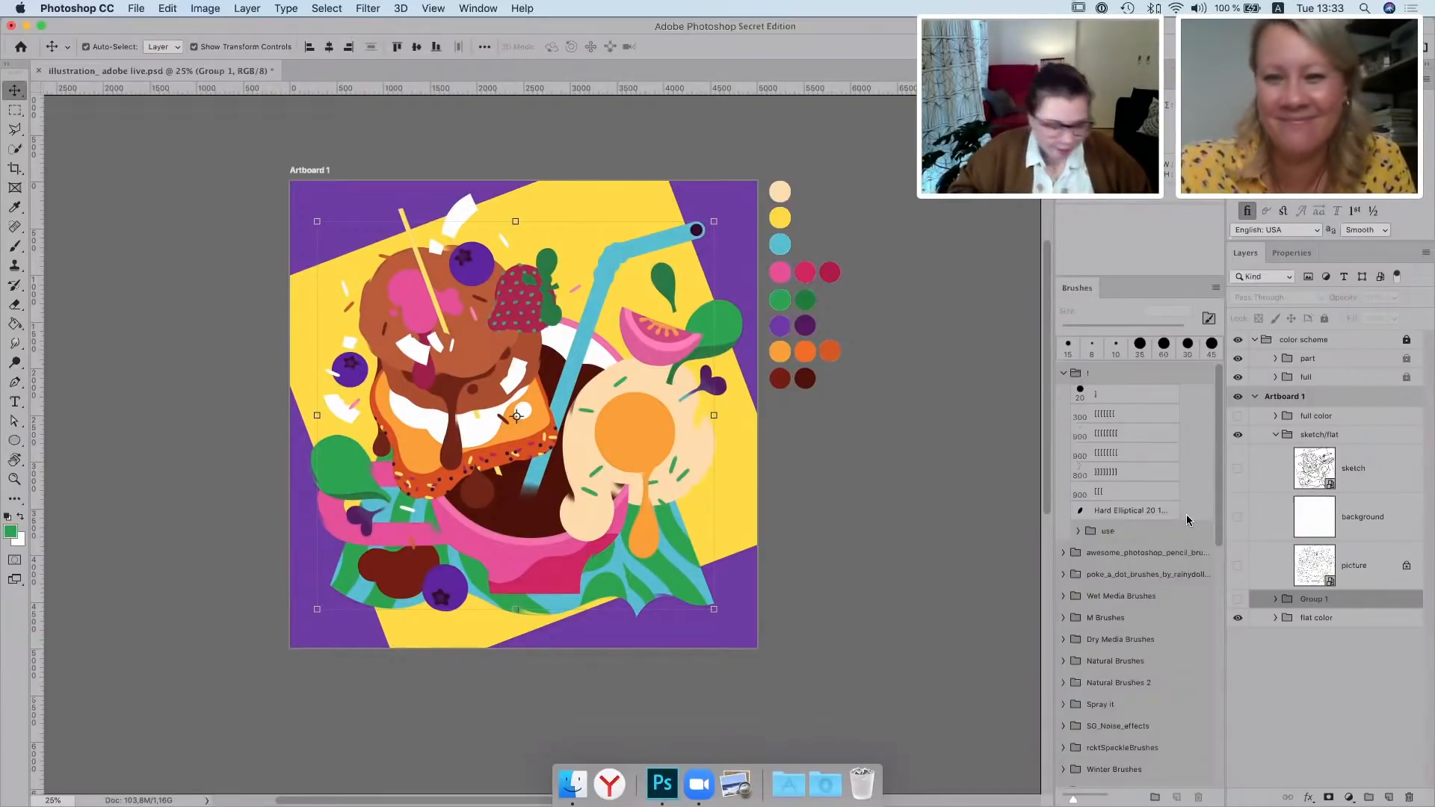
key(super+plus)
key(super+plus)
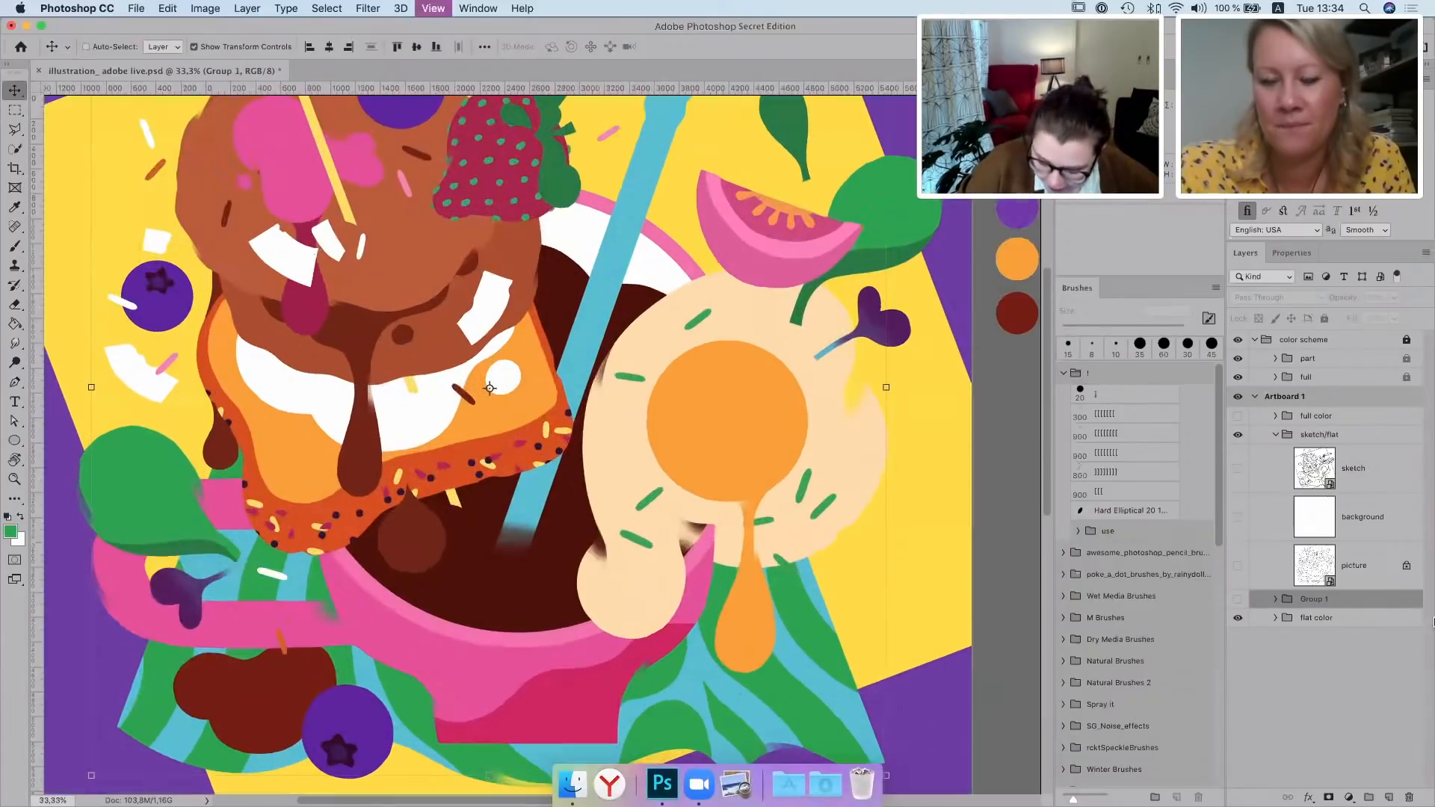
scroll(528, 472, up, 5)
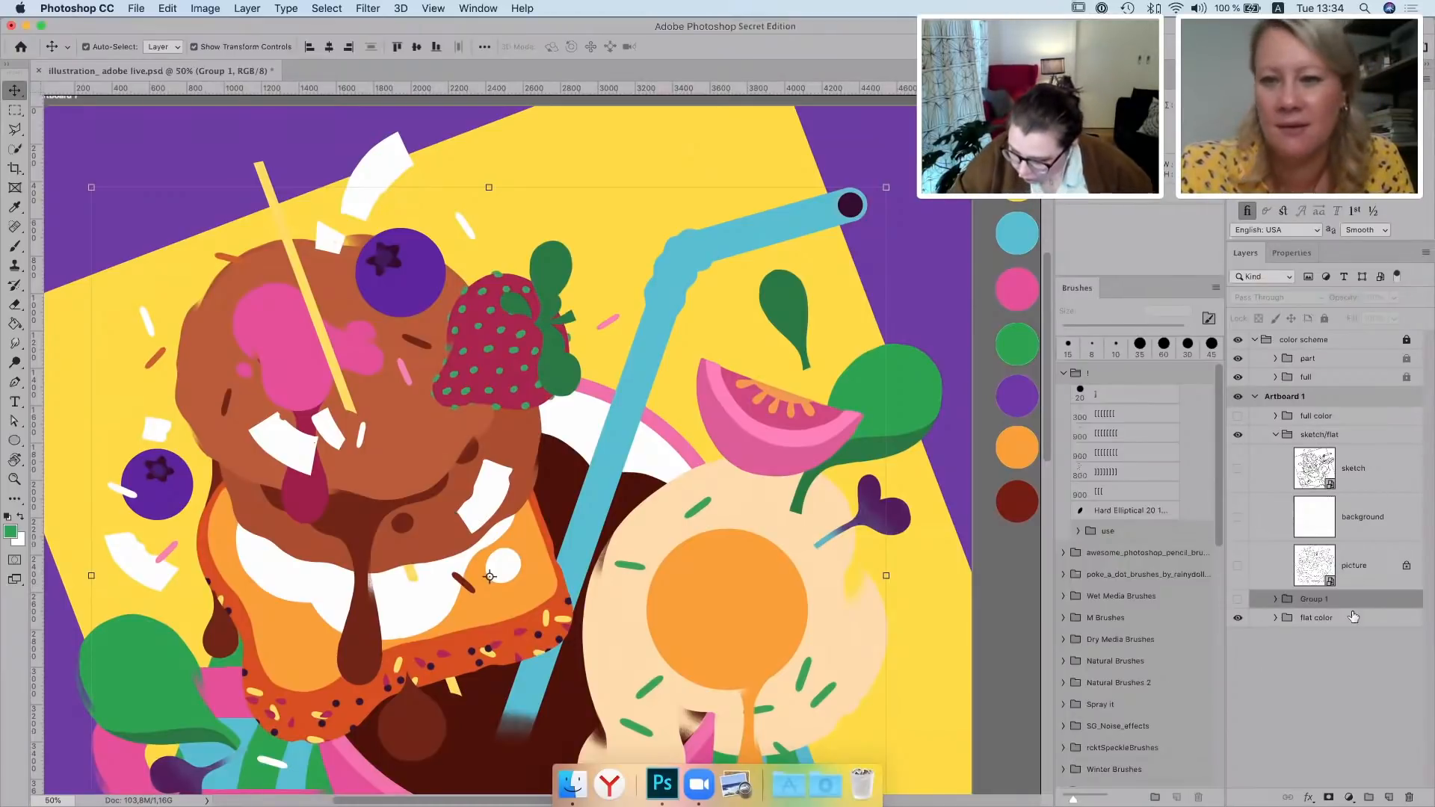
click(1237, 550)
click(1262, 570)
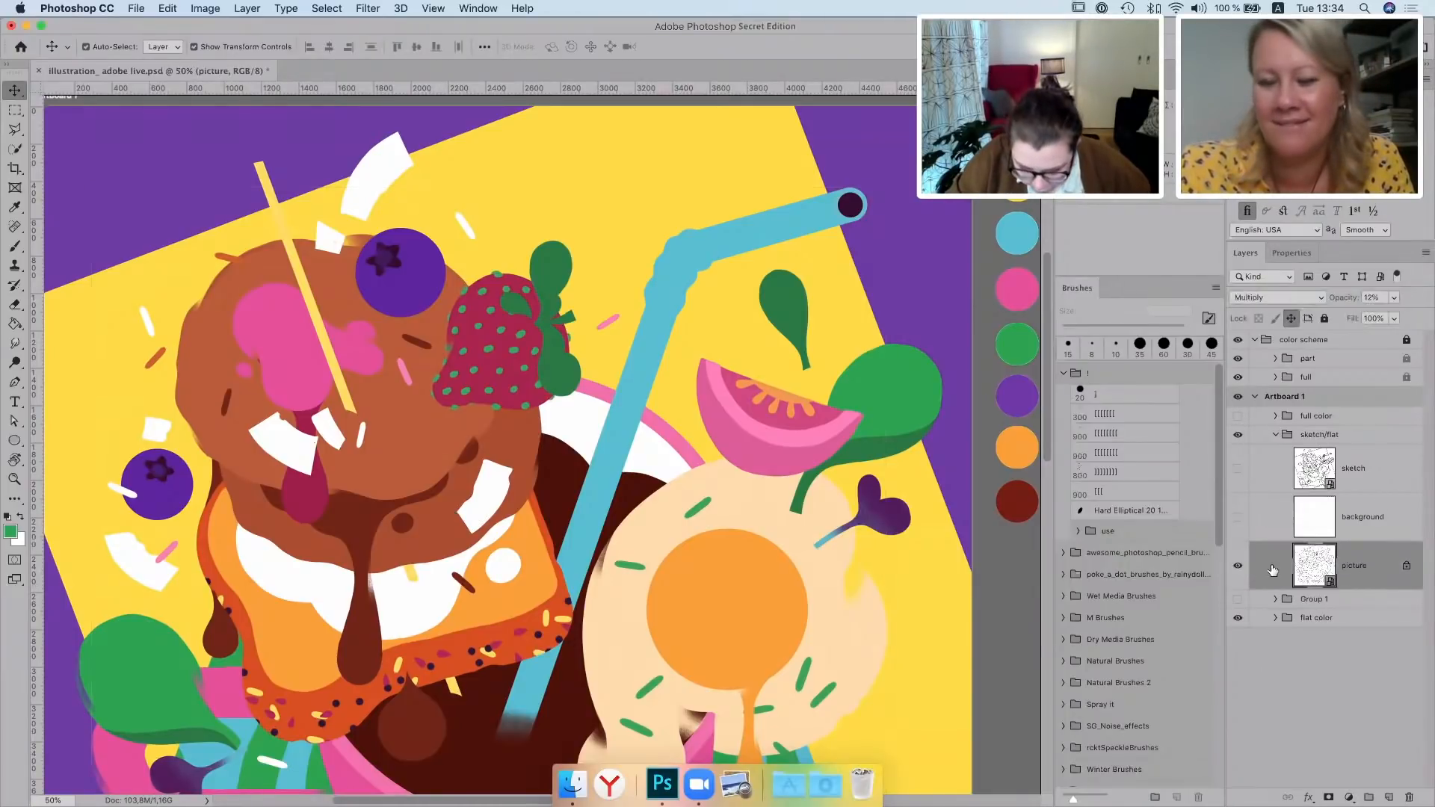
click(1394, 298)
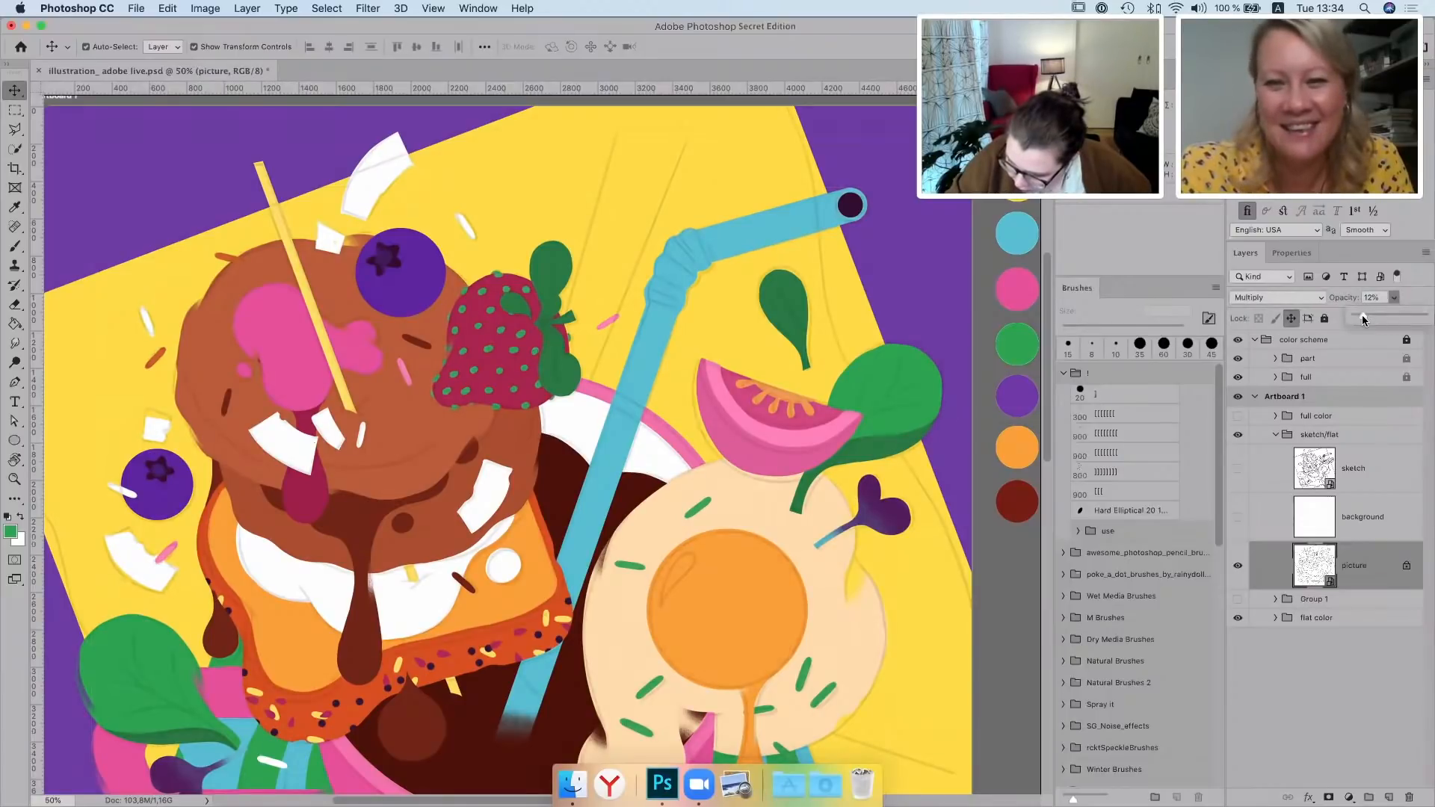
drag(1363, 320, 1359, 318)
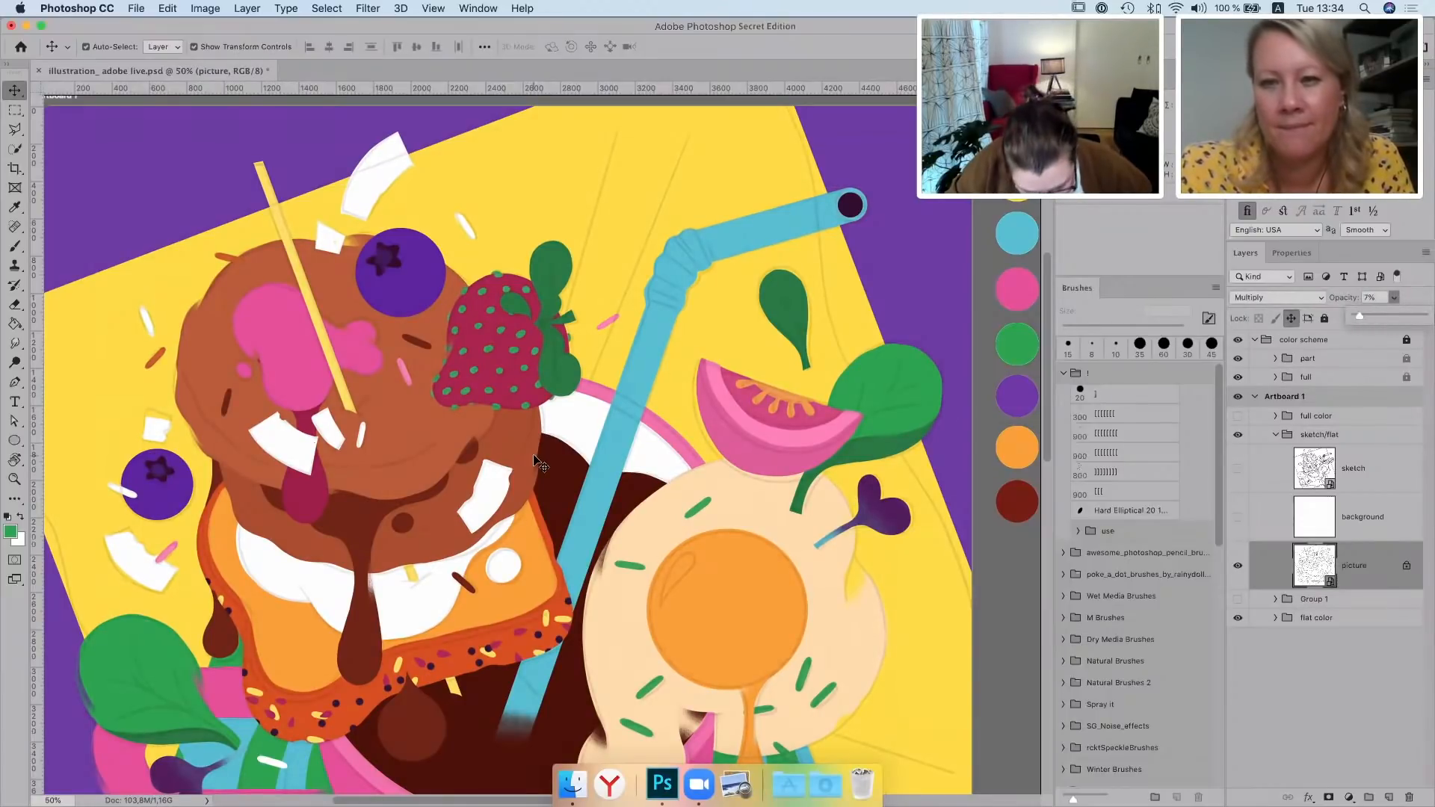
Add a new layer directly above the egg yolk's orange ellipse and clip it to the yolk
scroll(537, 462, down, 2)
scroll(536, 461, down, 2)
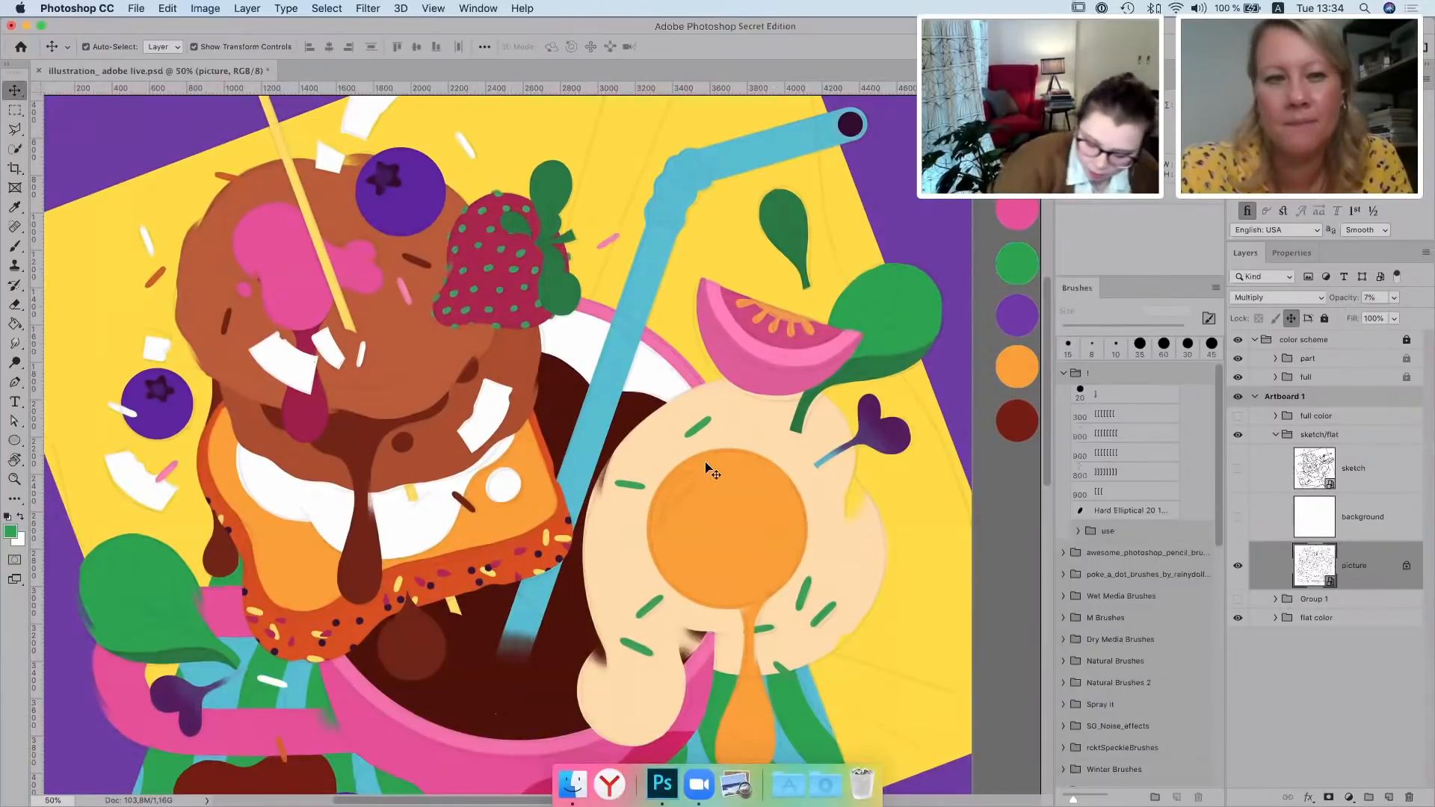
click(736, 554)
click(1389, 798)
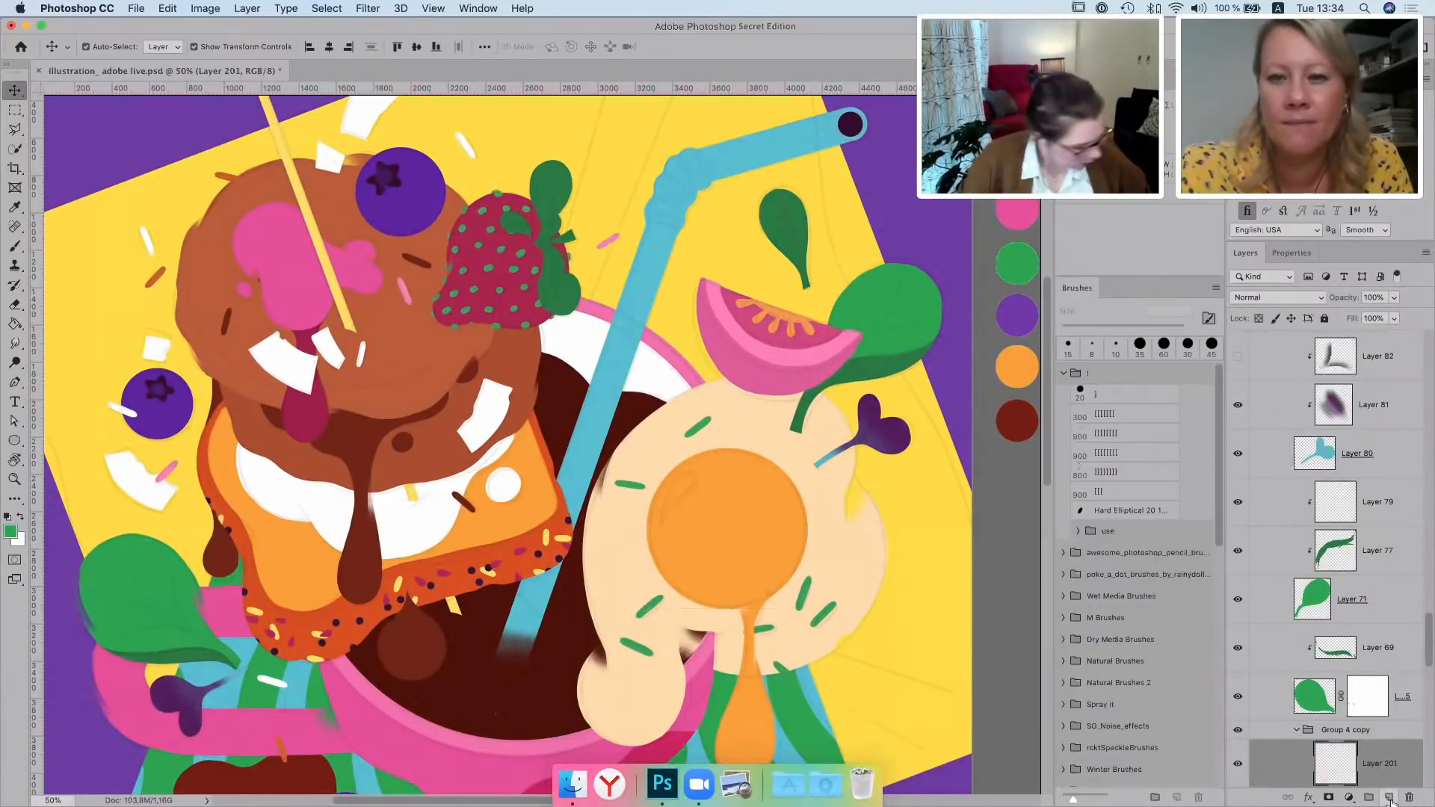
key(alt+super+g)
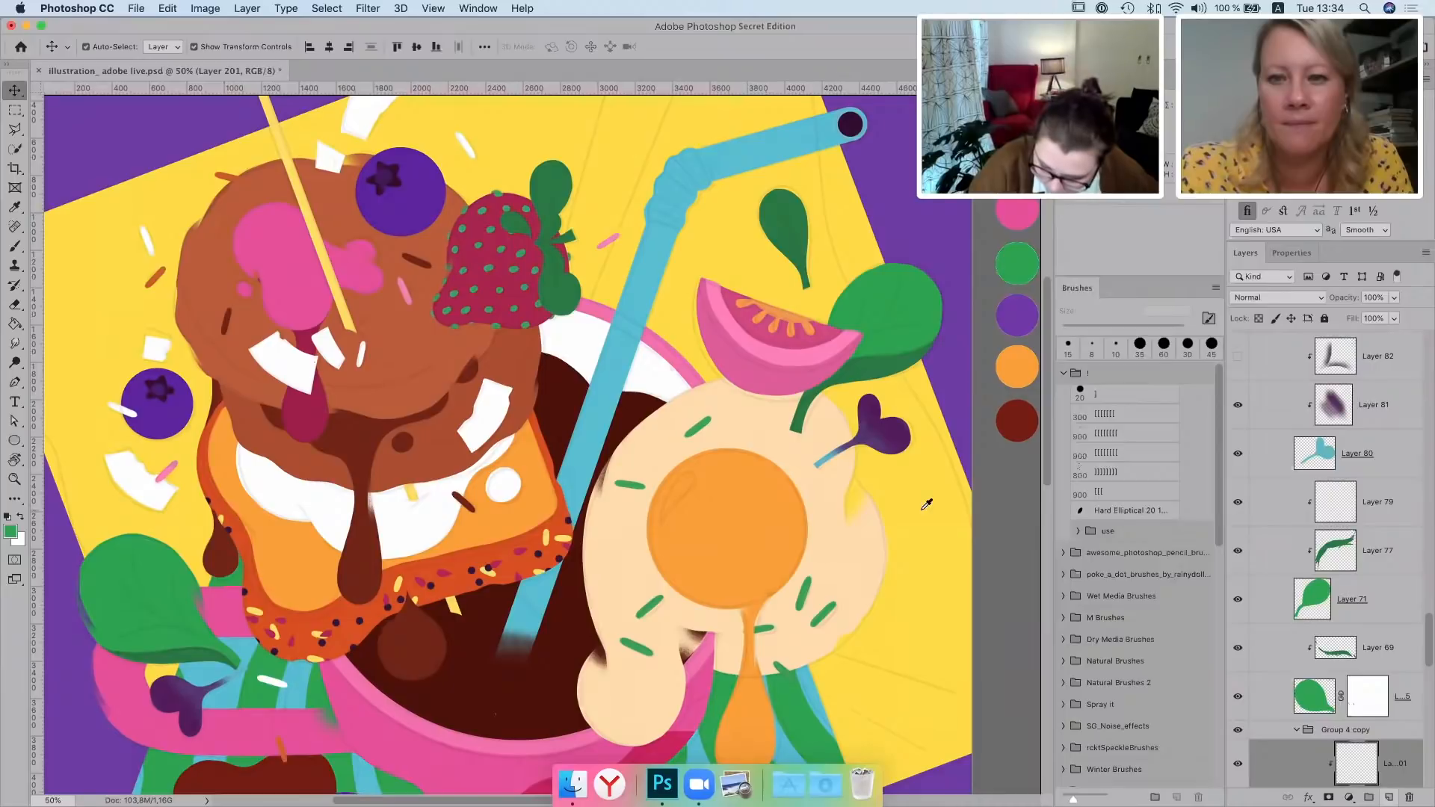
Sample the background's yellow and paint a grainy highlight on the yolk's upper-left area with the textured brush at 400 px
key(i)
click(927, 503)
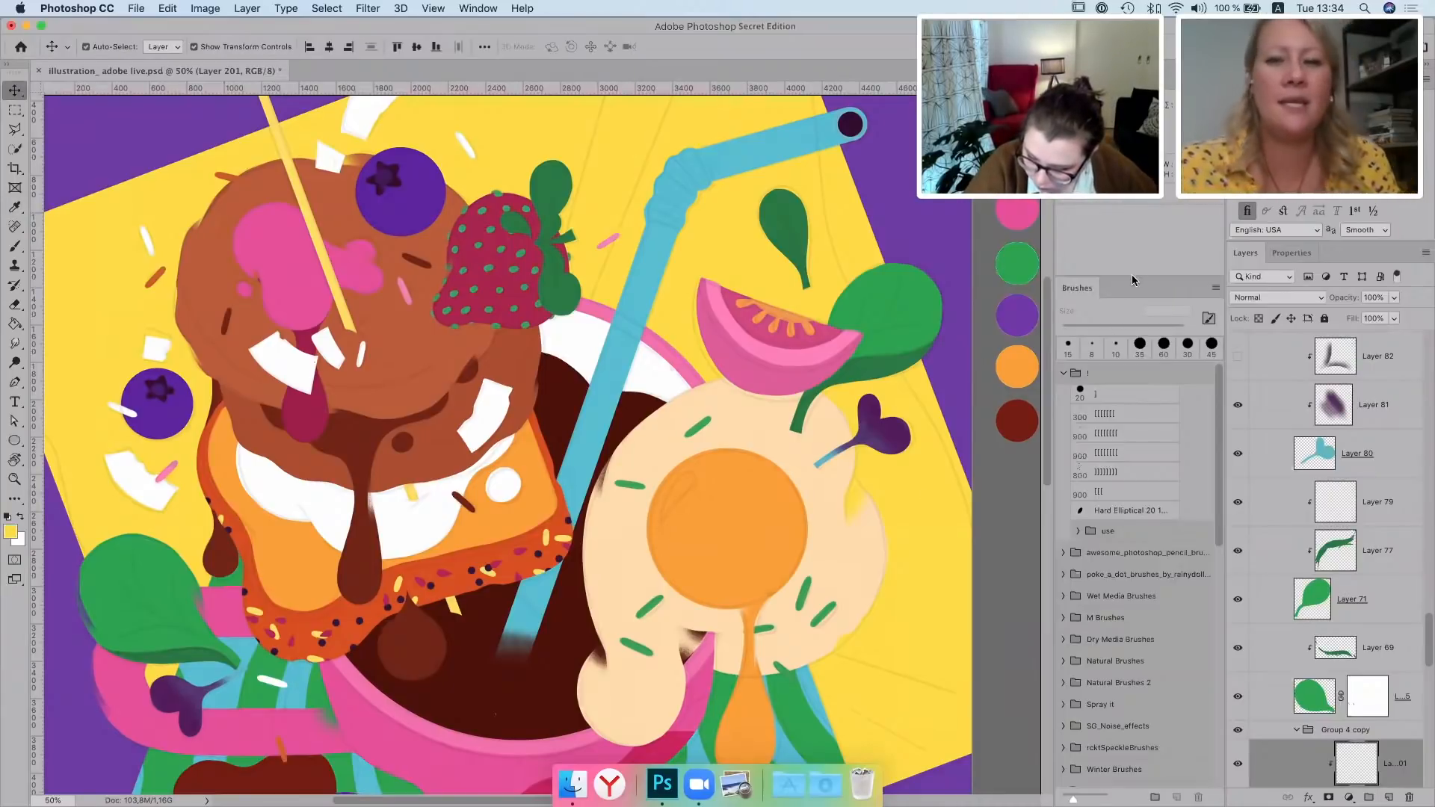
click(1096, 433)
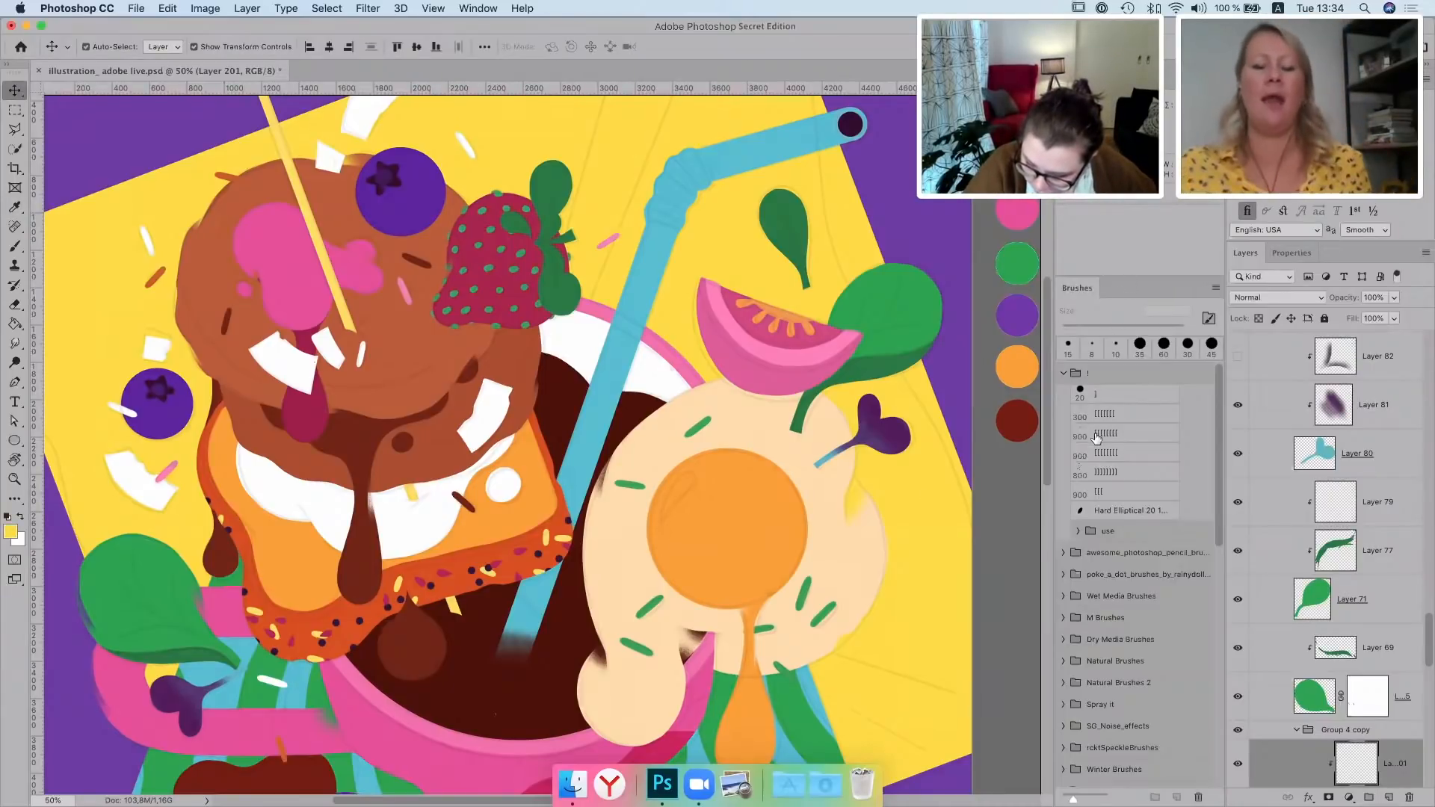
drag(676, 479, 707, 516)
key(bracketleft)
key(bracketleft)
key(bracketleft)
key(bracketleft)
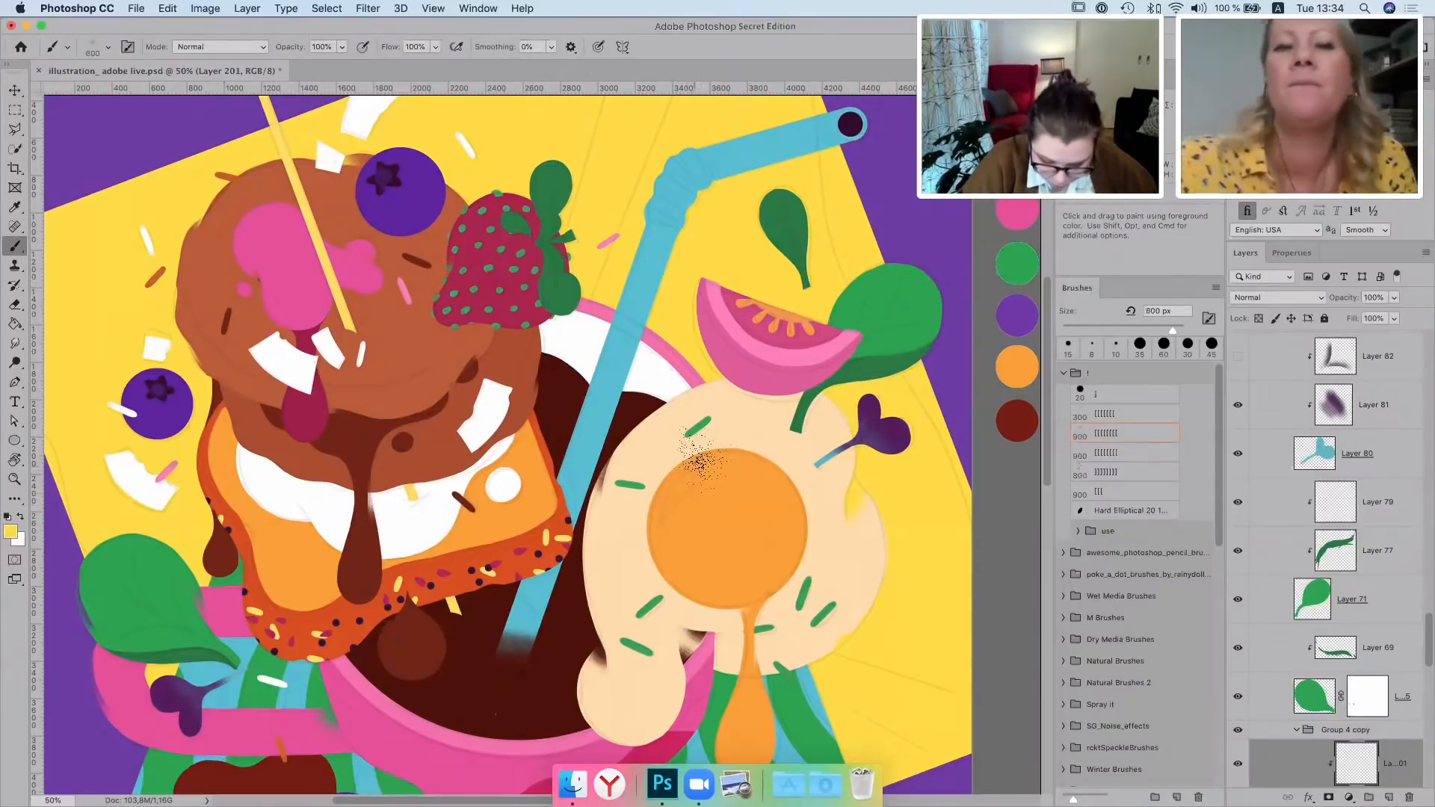
mouse_move(647, 555)
mouse_down()
mouse_move(658, 562)
mouse_move(664, 535)
mouse_move(670, 547)
mouse_move(758, 471)
mouse_up()
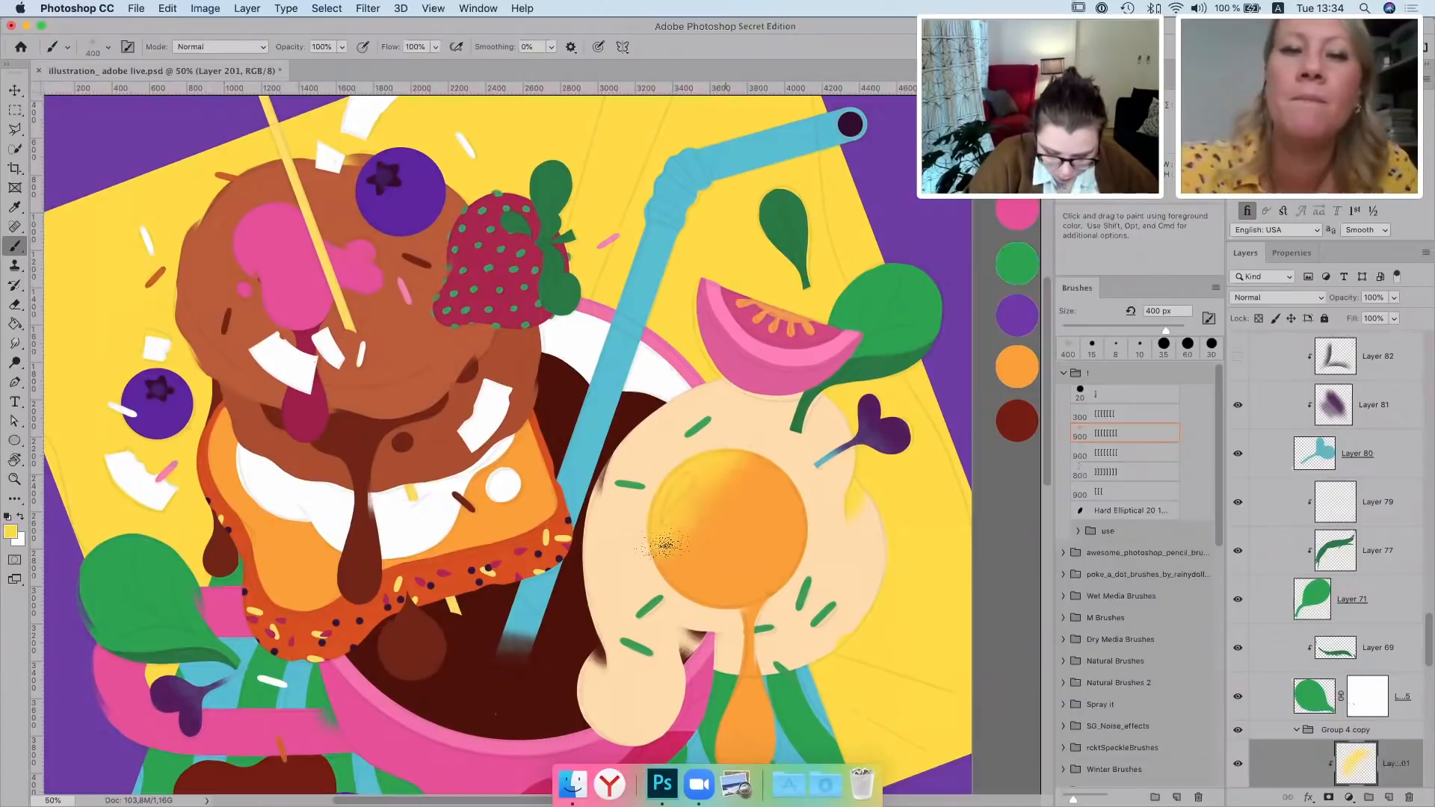
Enlarge the textured brush to 600 px and extend the soft yellow shading along the yolk's left side
key(bracketright)
key(bracketright)
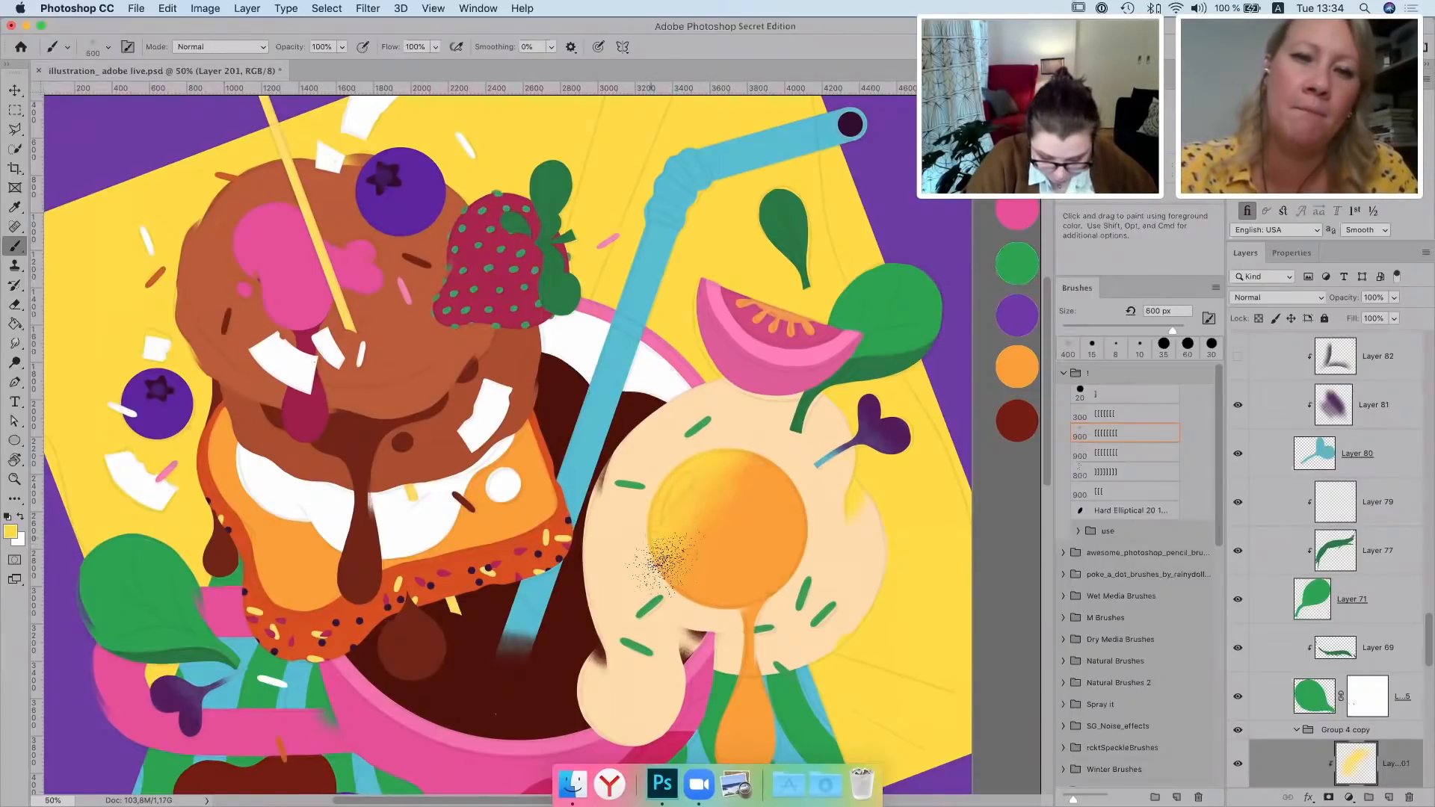
mouse_move(657, 561)
mouse_down()
mouse_move(762, 430)
mouse_move(677, 568)
mouse_move(640, 545)
mouse_up()
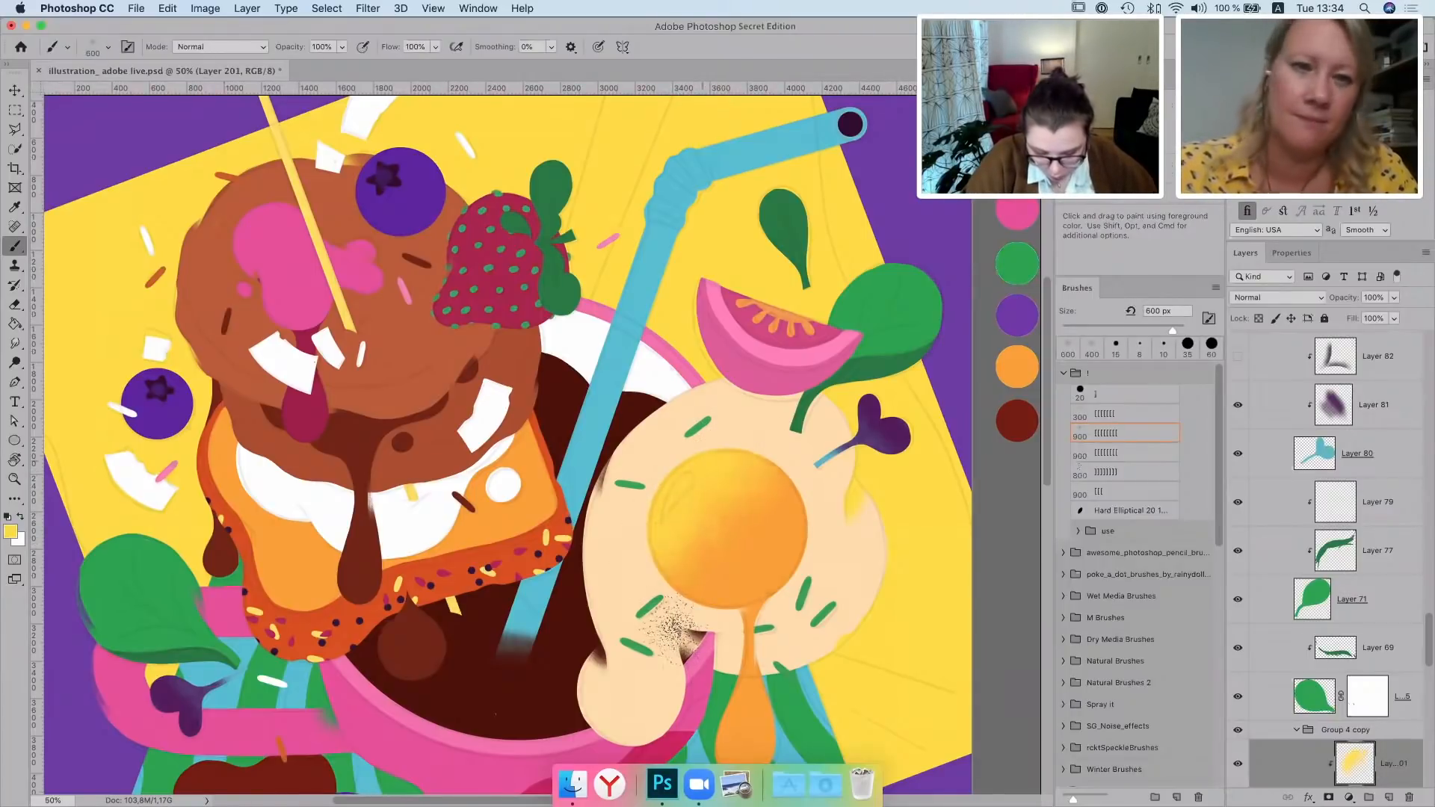
scroll(1429, 642, down, 5)
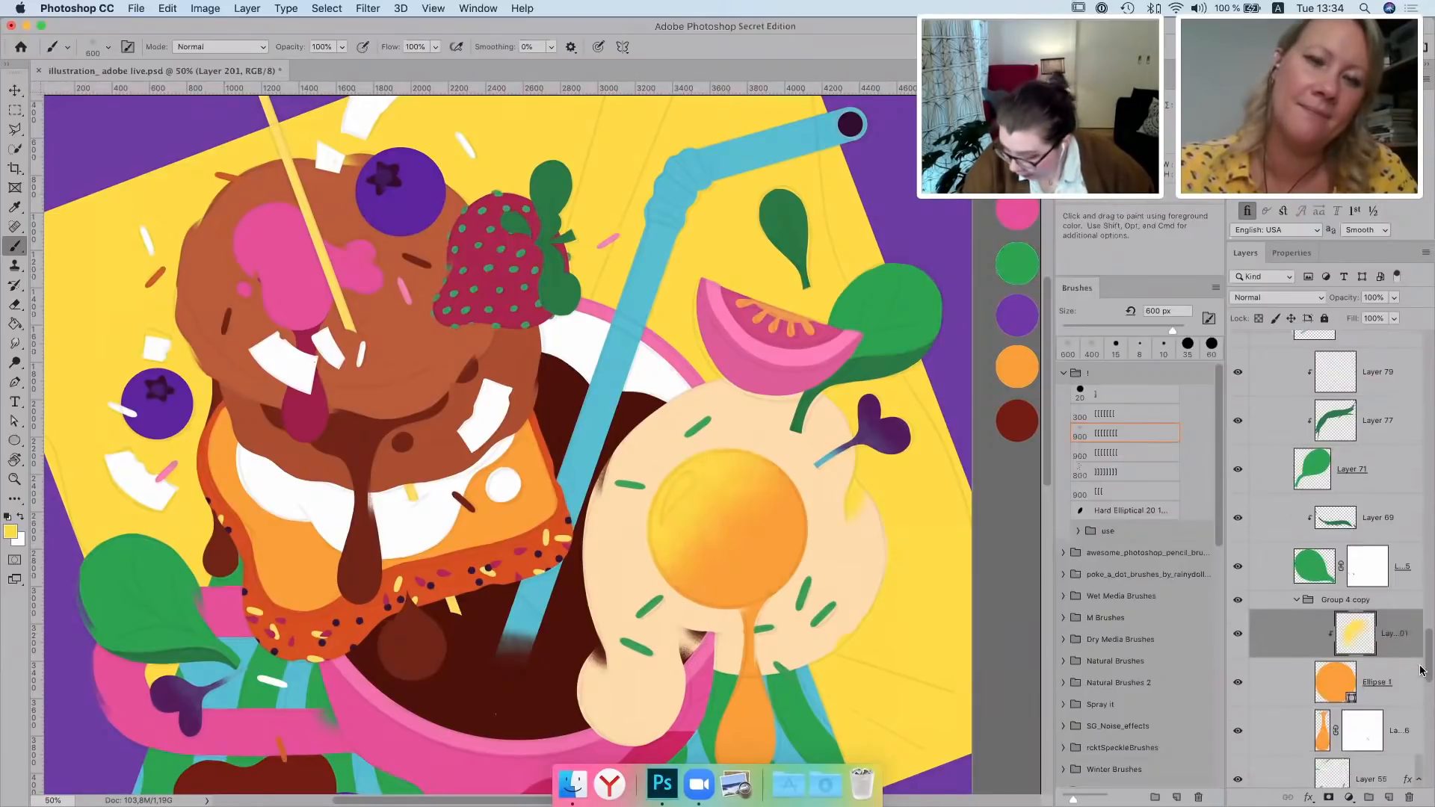
Add a new layer clipped to the yolk's ellipse beneath the yellow shading, and sample the deeper middle orange from the colour palette
click(1375, 569)
click(1390, 798)
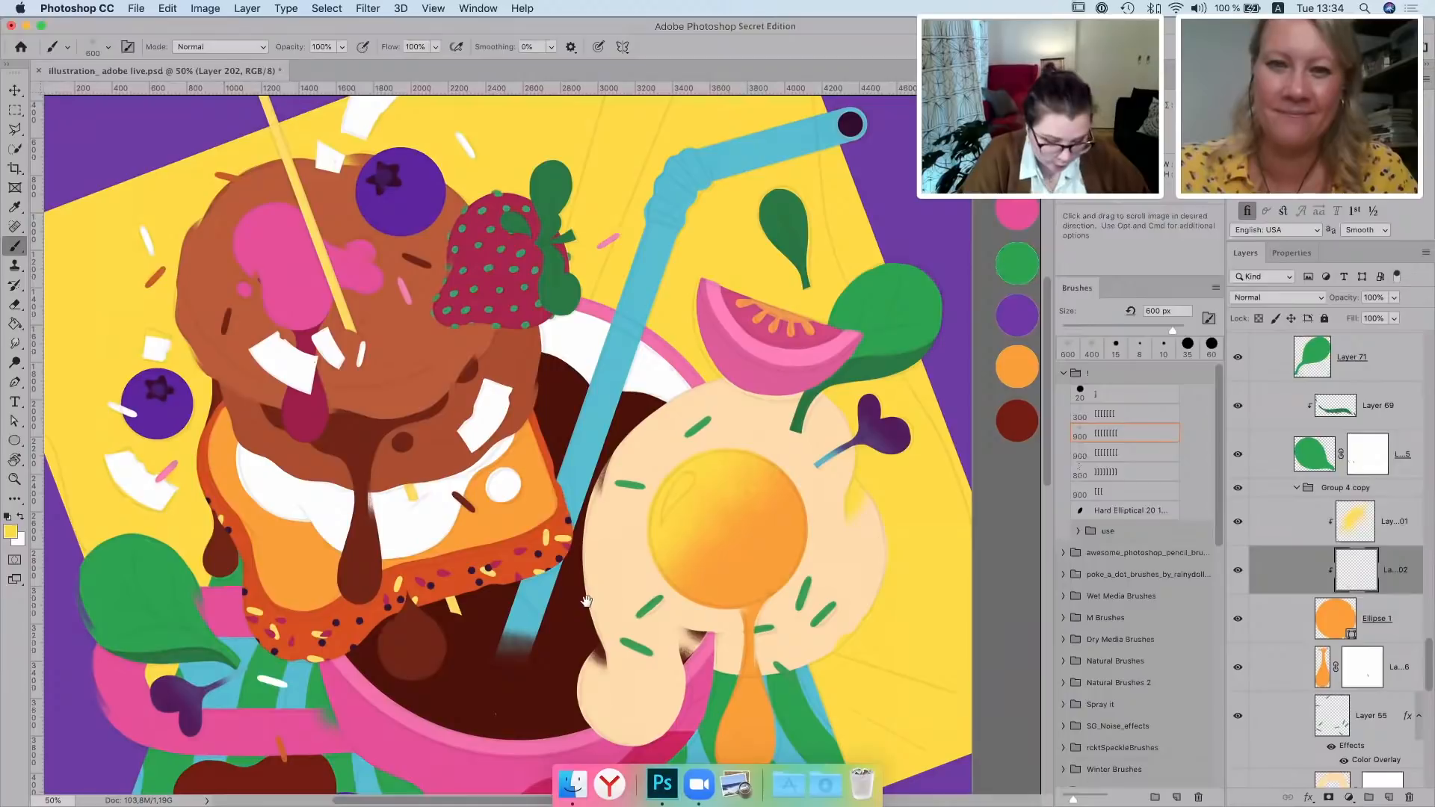
drag(700, 574, 587, 604)
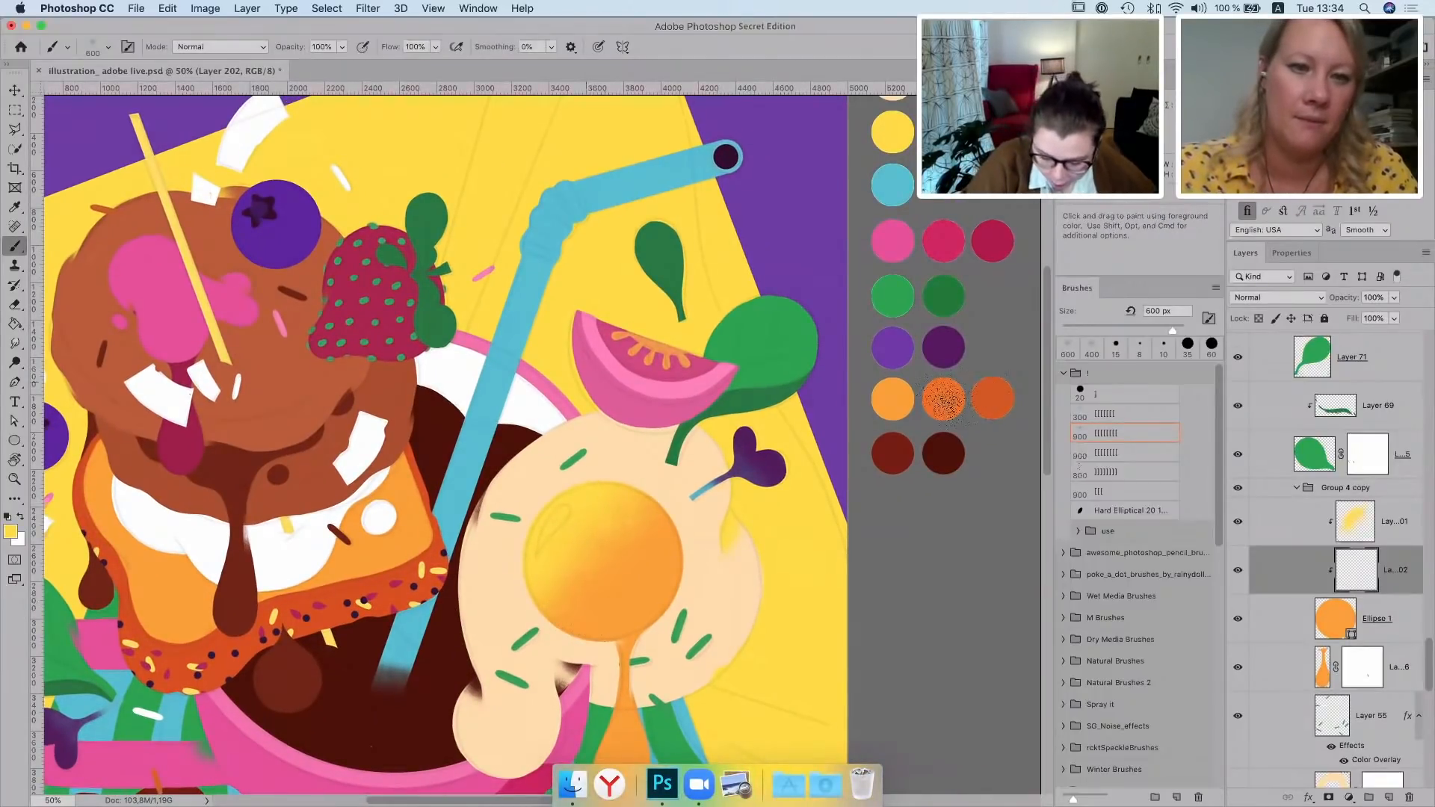
alt+click(943, 399)
Paint grainy deep-orange shading along the yolk's lower-right edge with the textured brush reduced to 400 px
key(bracketleft)
key(bracketleft)
key(bracketleft)
key(bracketleft)
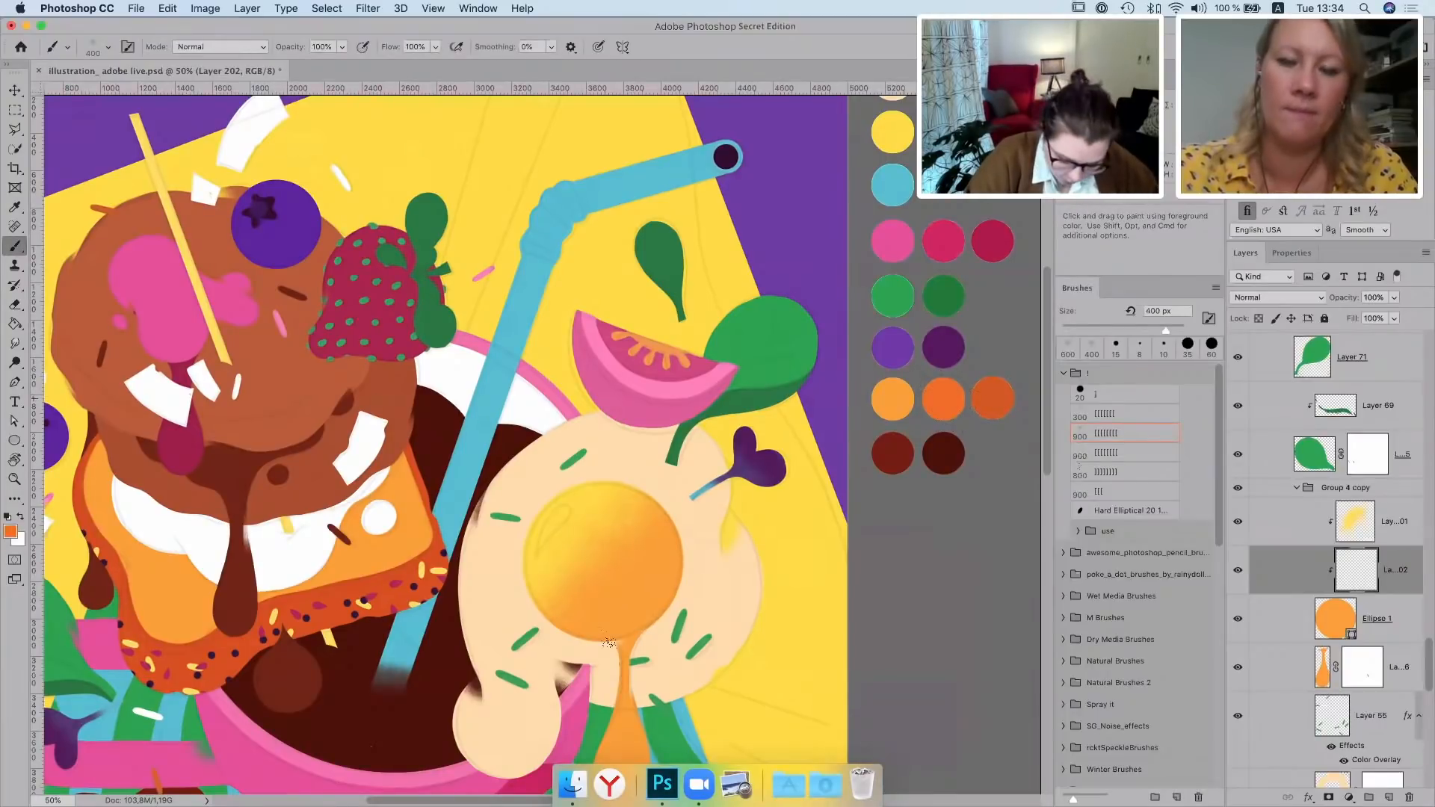
drag(606, 648, 672, 592)
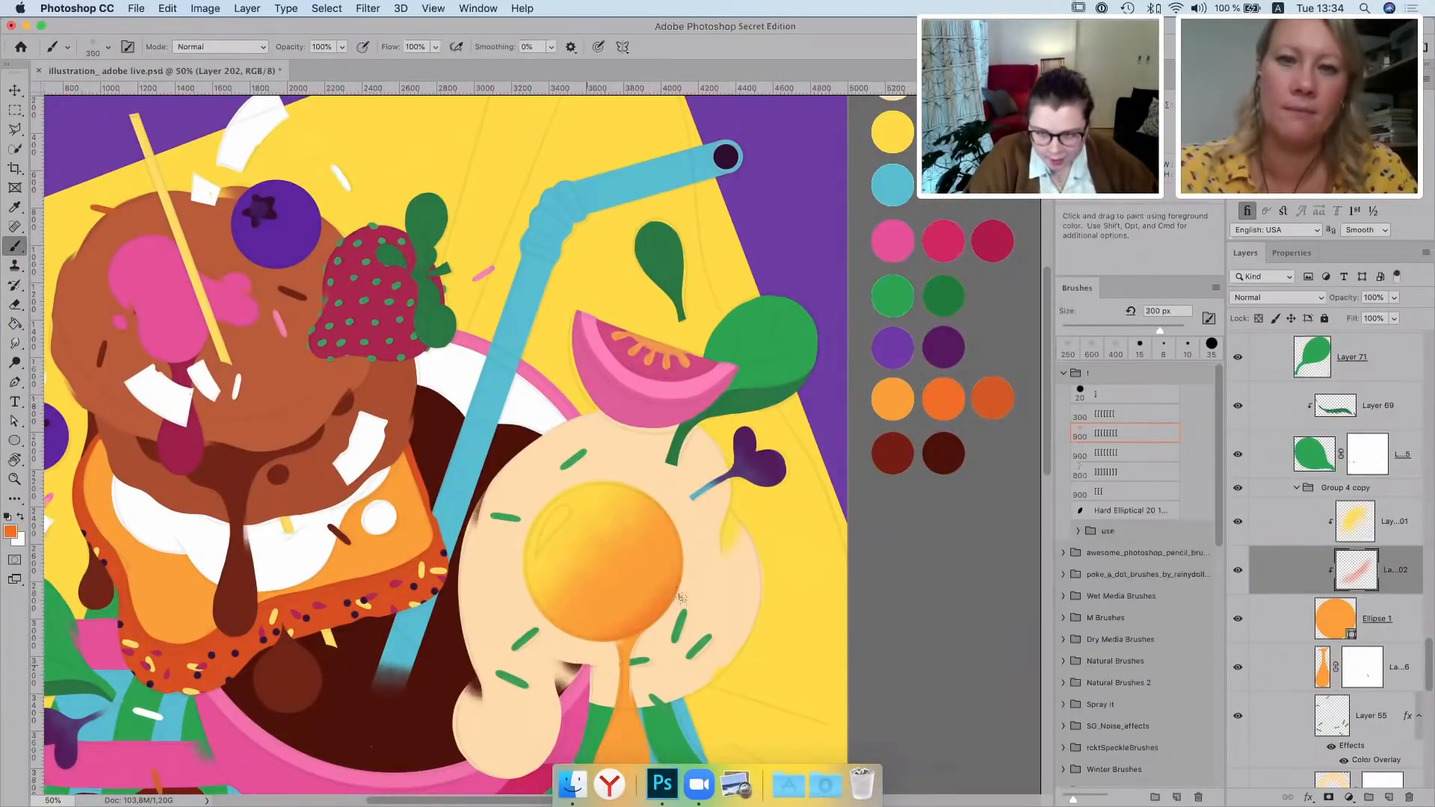
Enlarge the textured brush to 500 px and build up the orange shading on the yolk's lower-right side
key(bracketright)
key(bracketright)
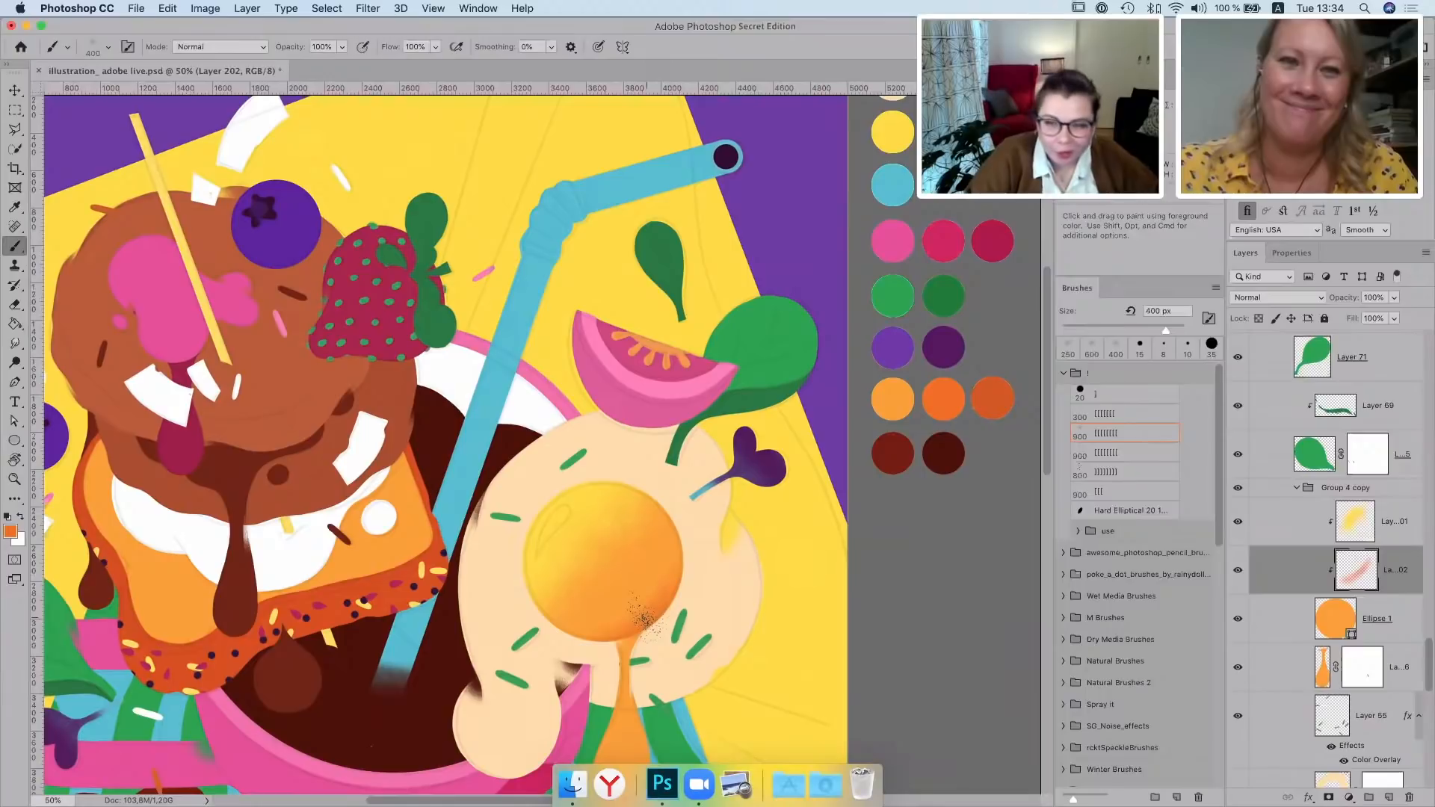
key(bracketright)
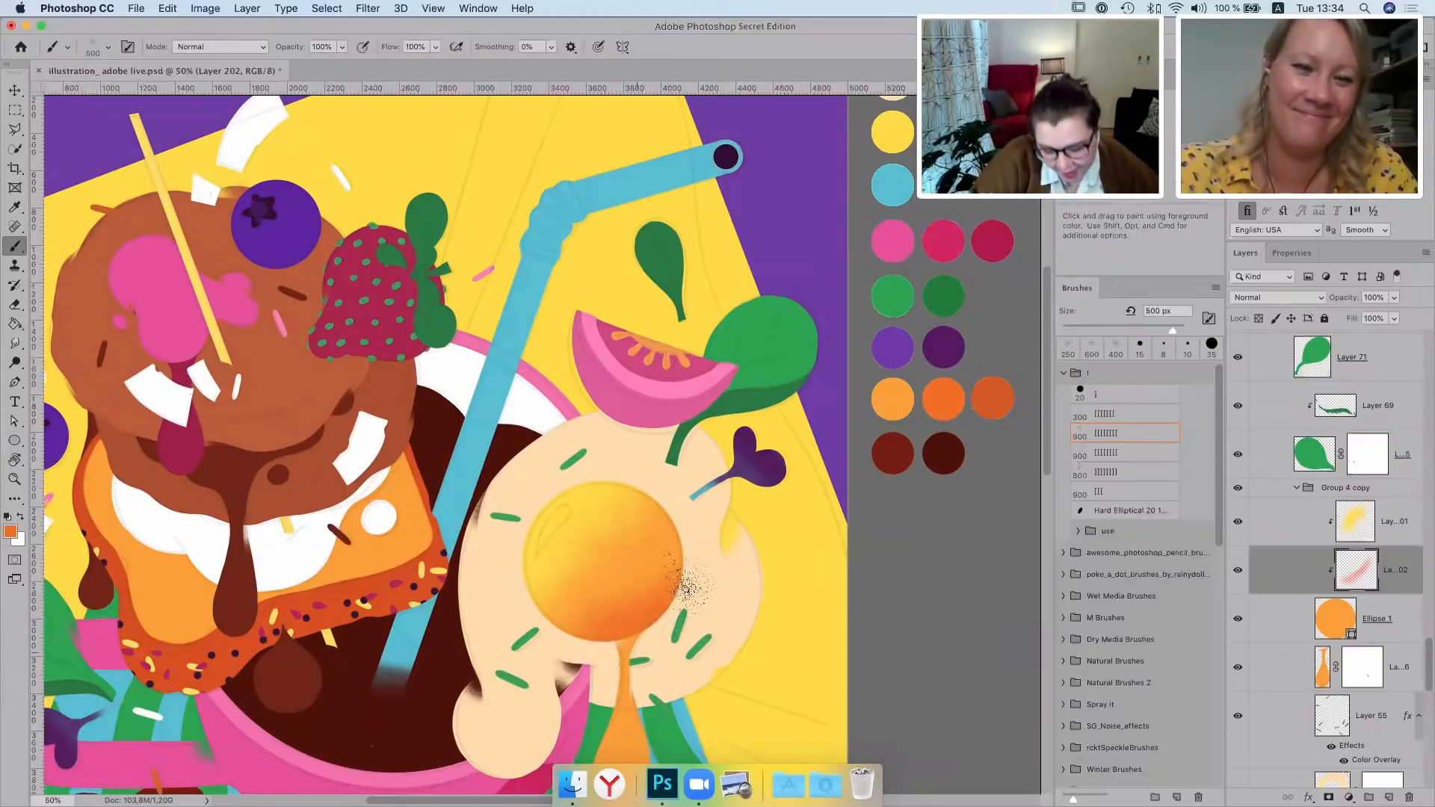
drag(682, 576, 630, 677)
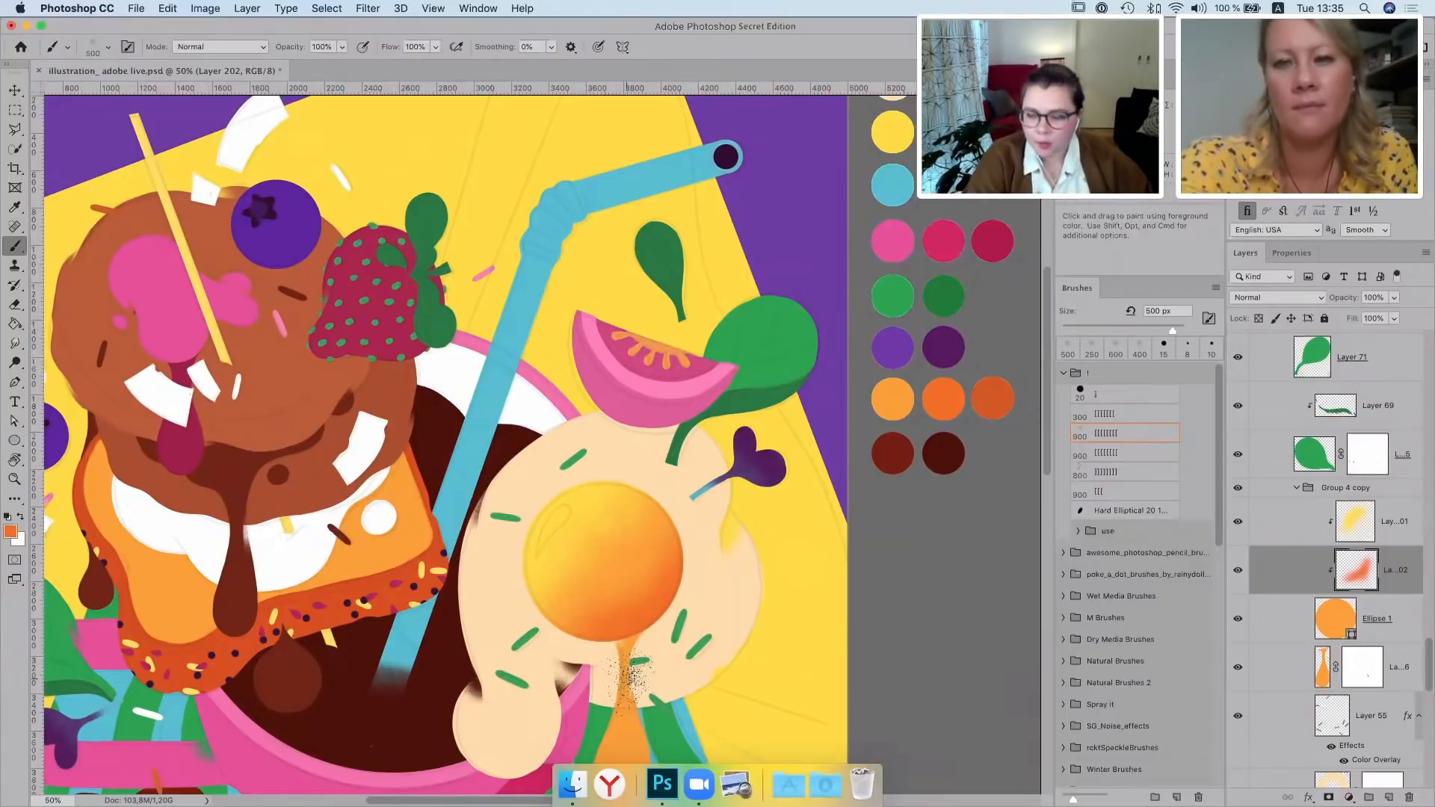
Add a new layer clipped to the yolk's drip and paint deep-orange shading along the drop's lower-right side with the textured brush
drag(620, 668, 701, 366)
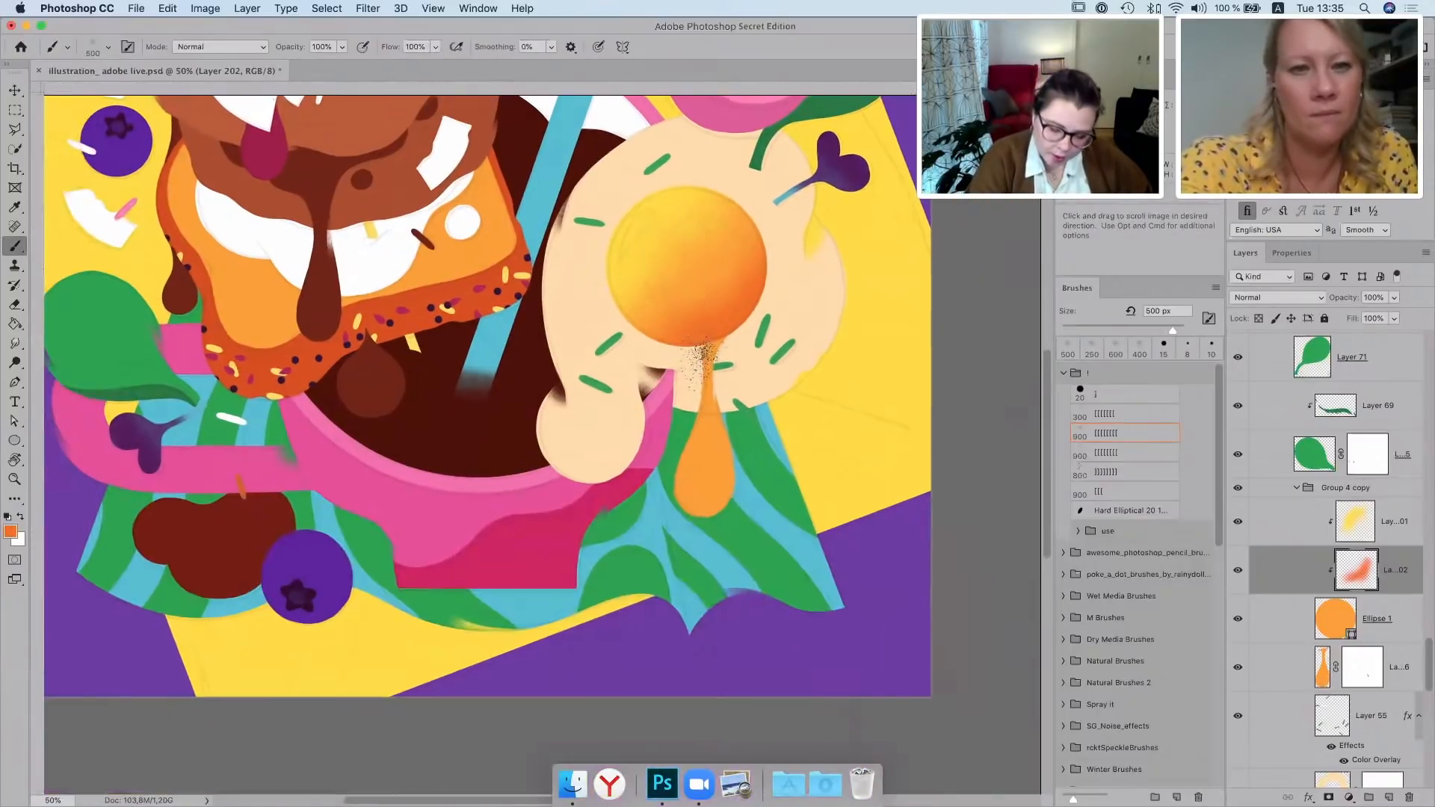
key(super+r)
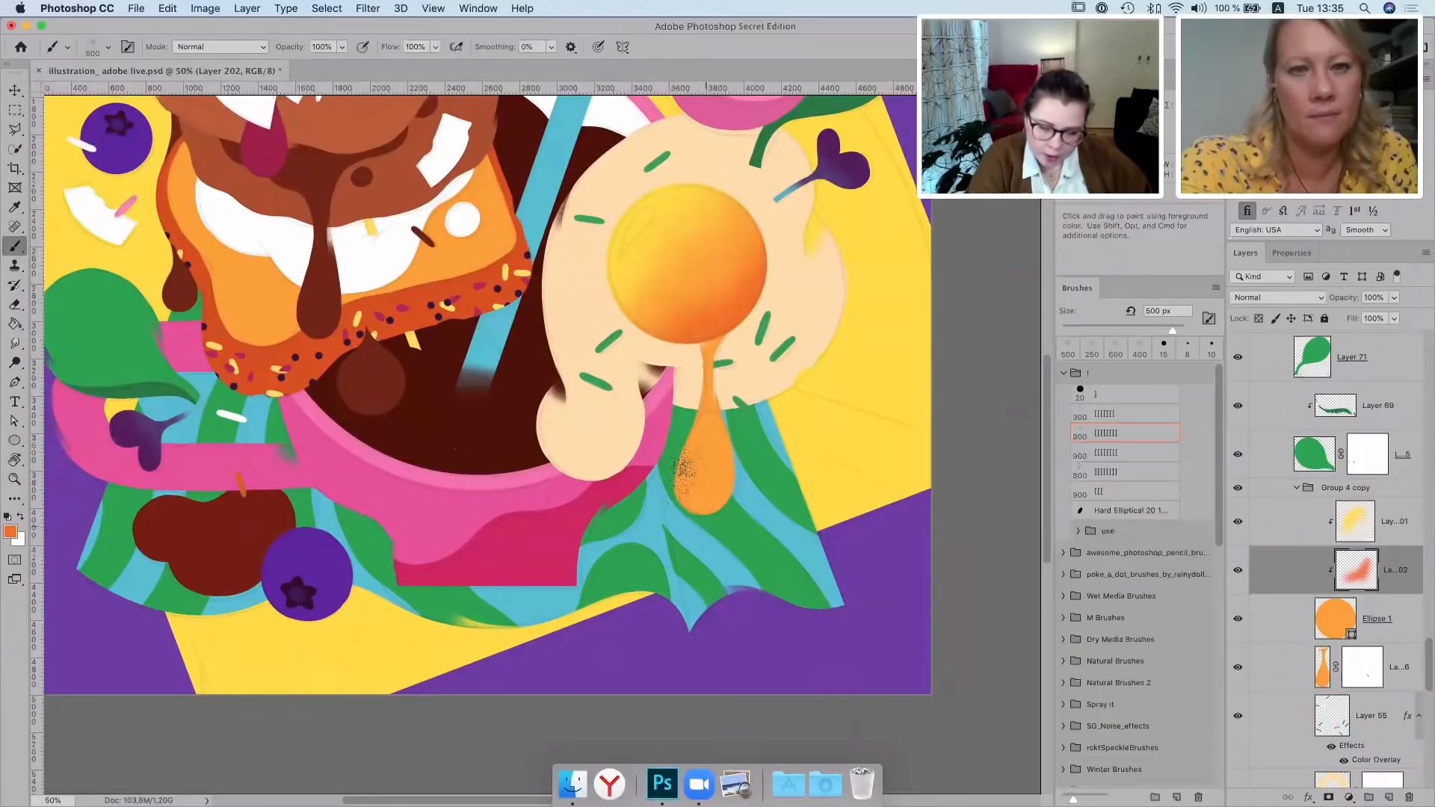
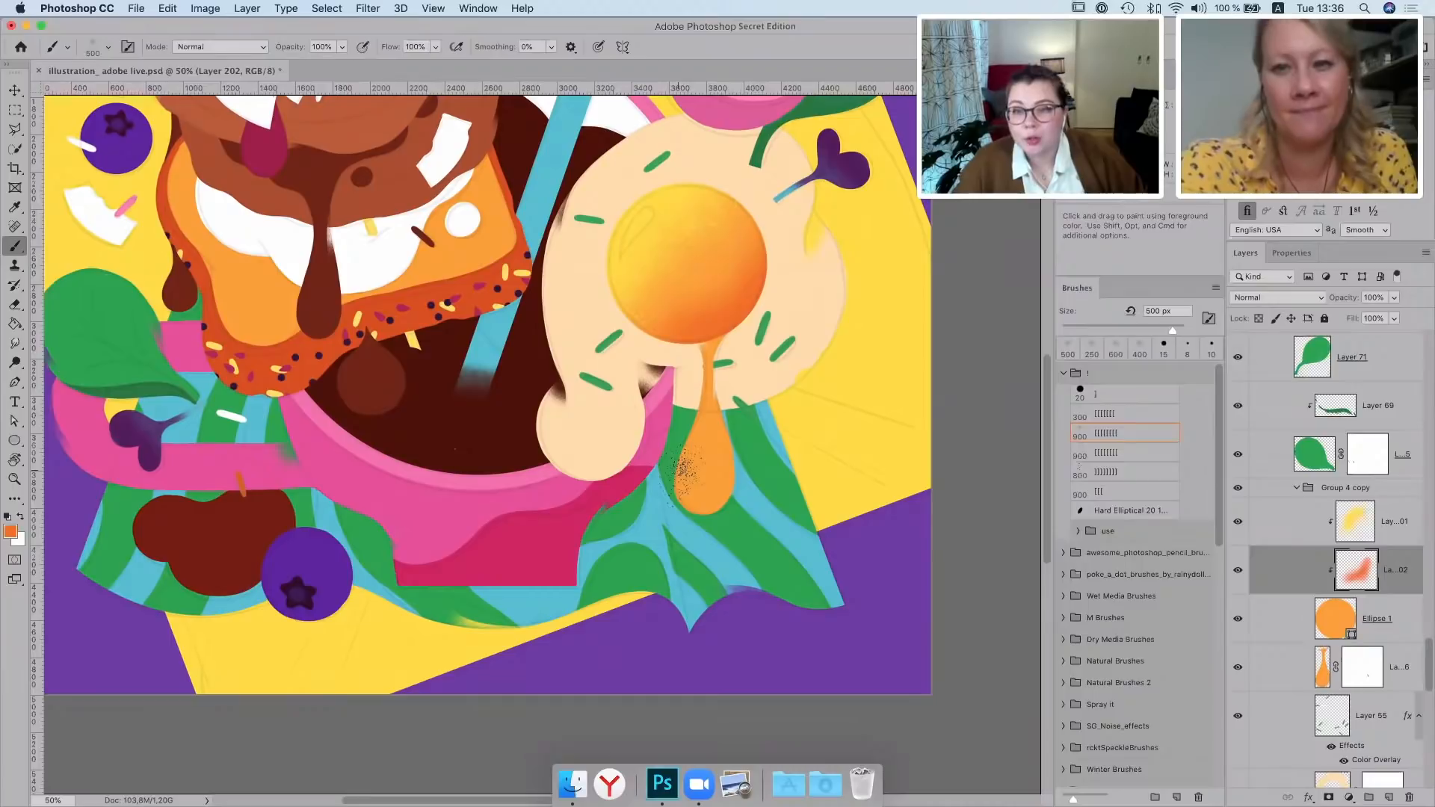
key(v)
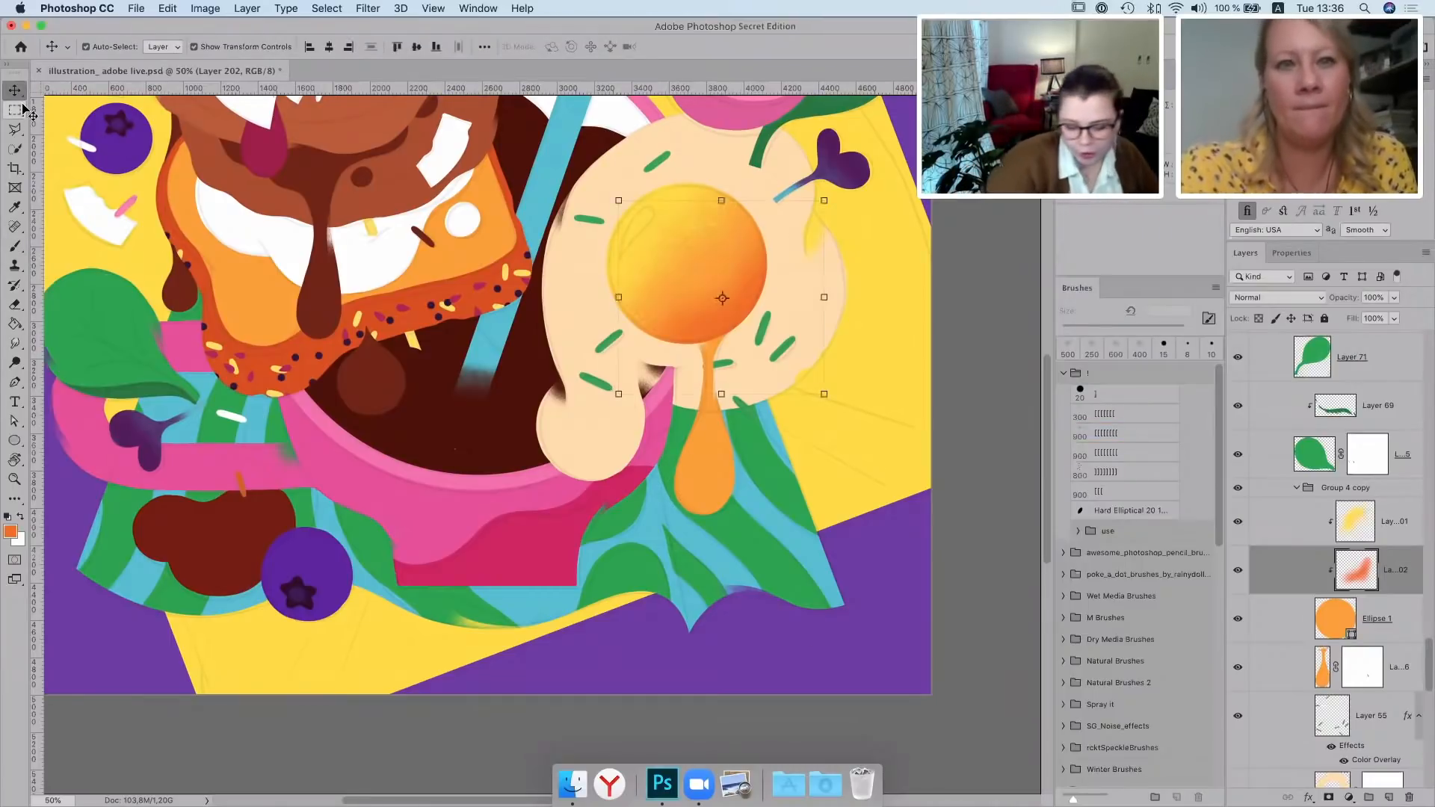
click(1383, 666)
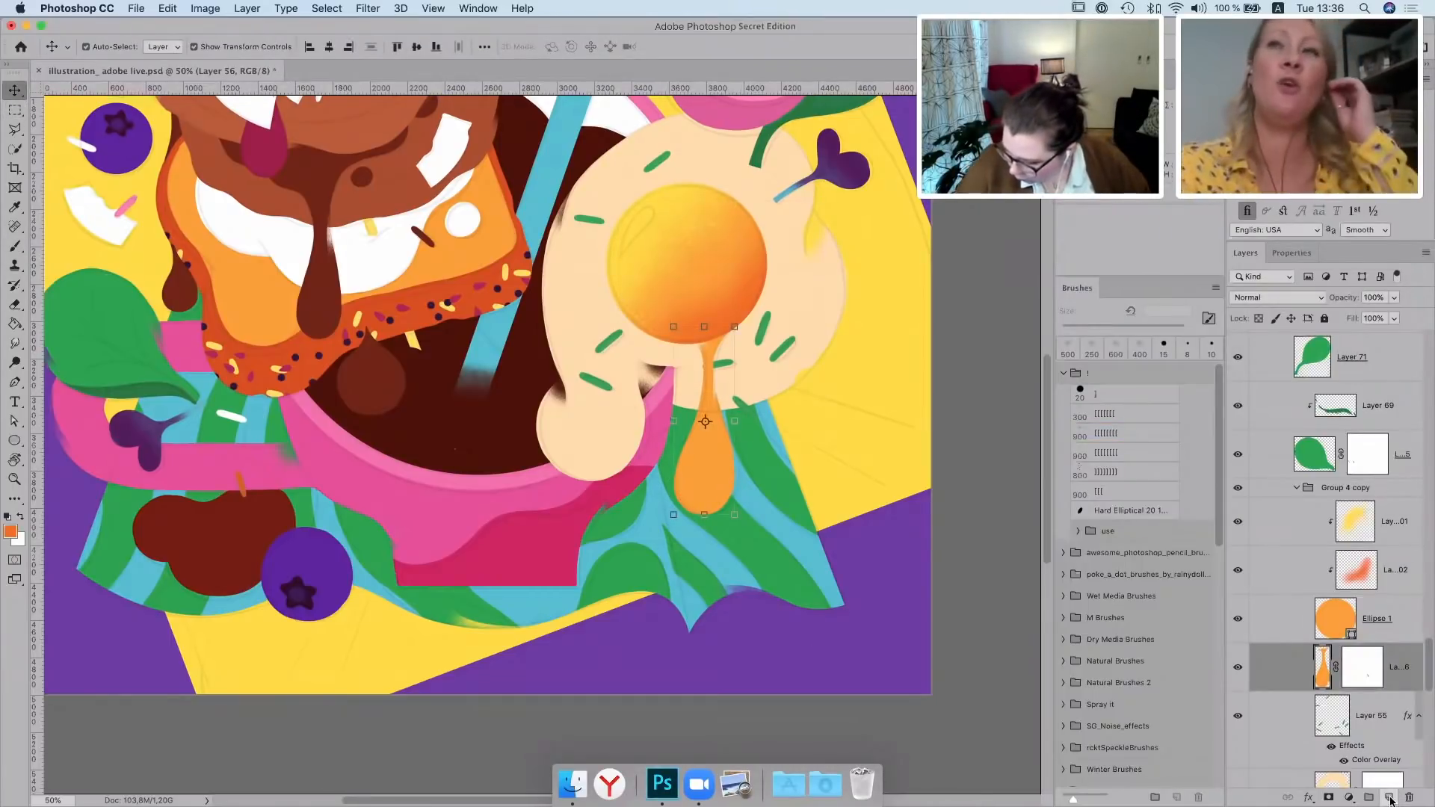
click(1390, 798)
key(super+alt+g)
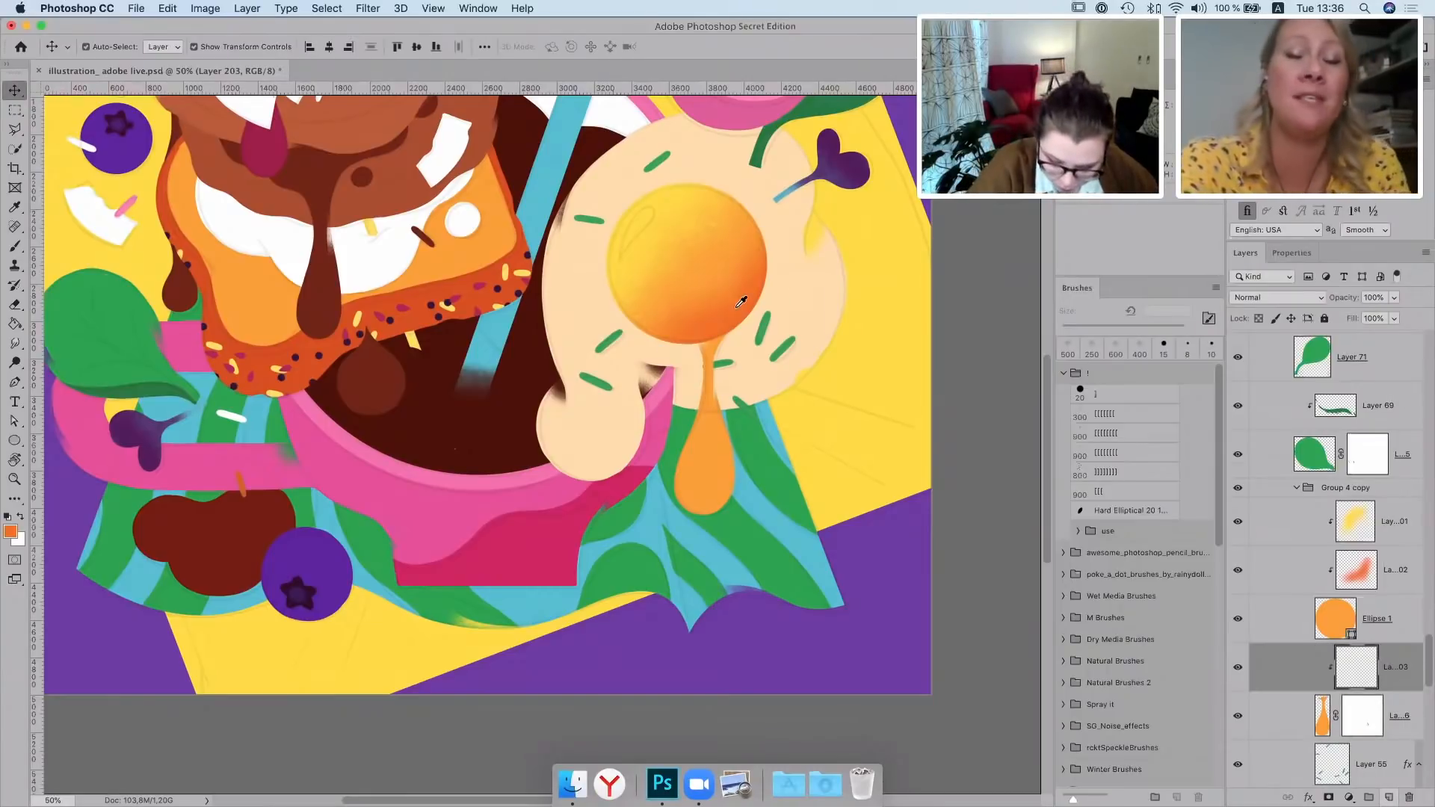
key(b)
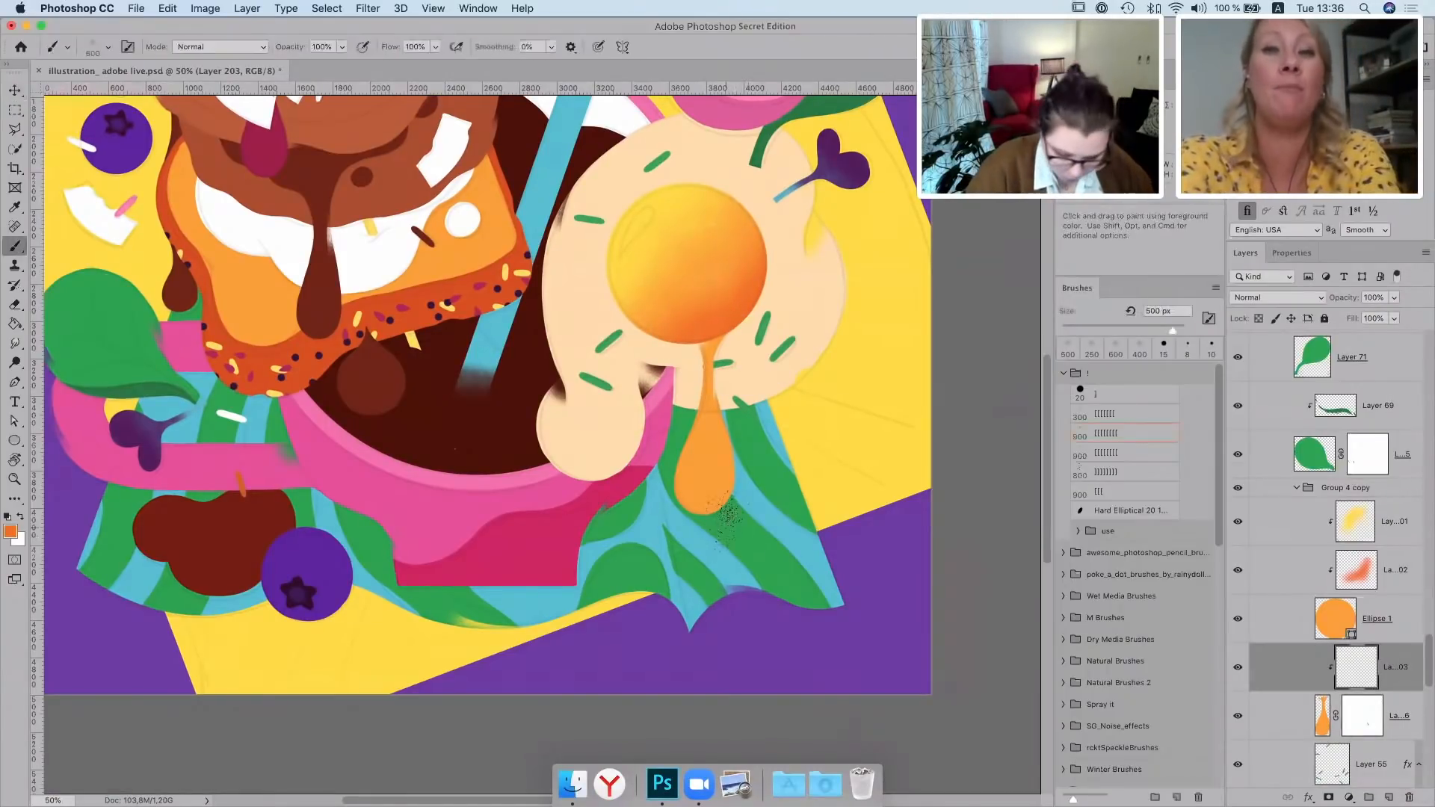
mouse_move(701, 523)
mouse_down()
mouse_move(734, 472)
mouse_move(702, 535)
mouse_move(690, 526)
mouse_move(733, 432)
mouse_move(709, 487)
mouse_up()
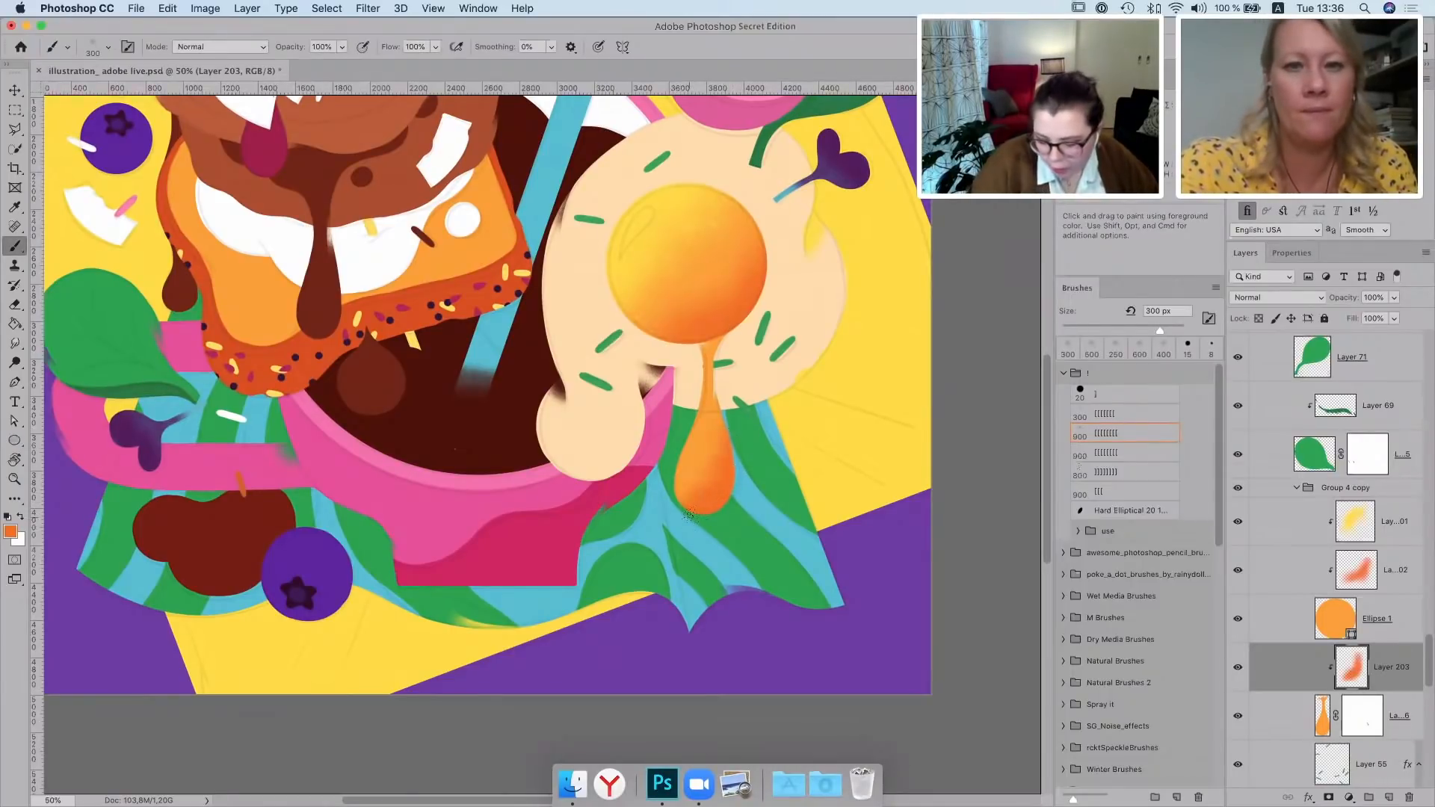
Add another clipped layer directly above the drip, sample the yolk's yellow and paint grainy light on the drop's left side at 300 px
click(1390, 797)
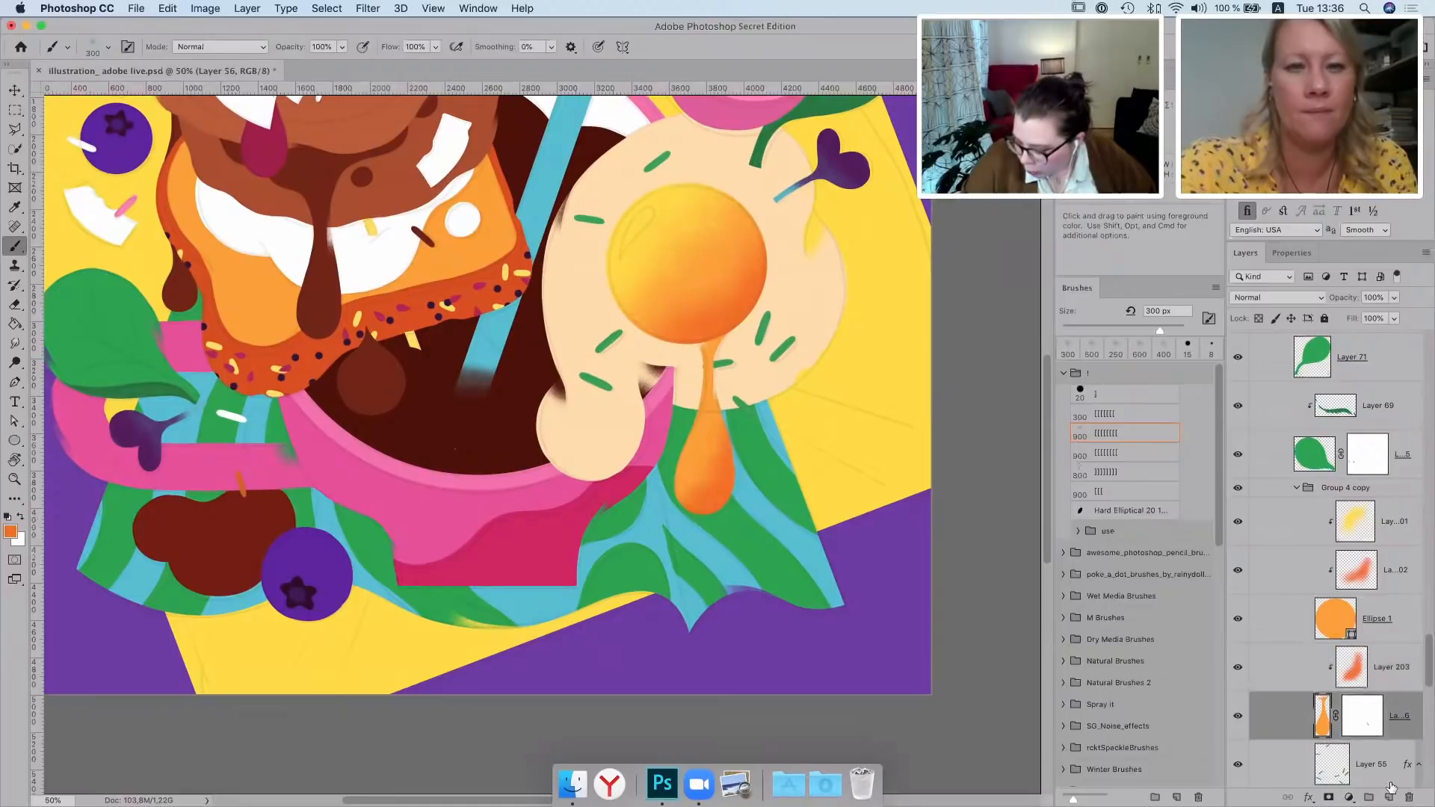
alt+click(668, 207)
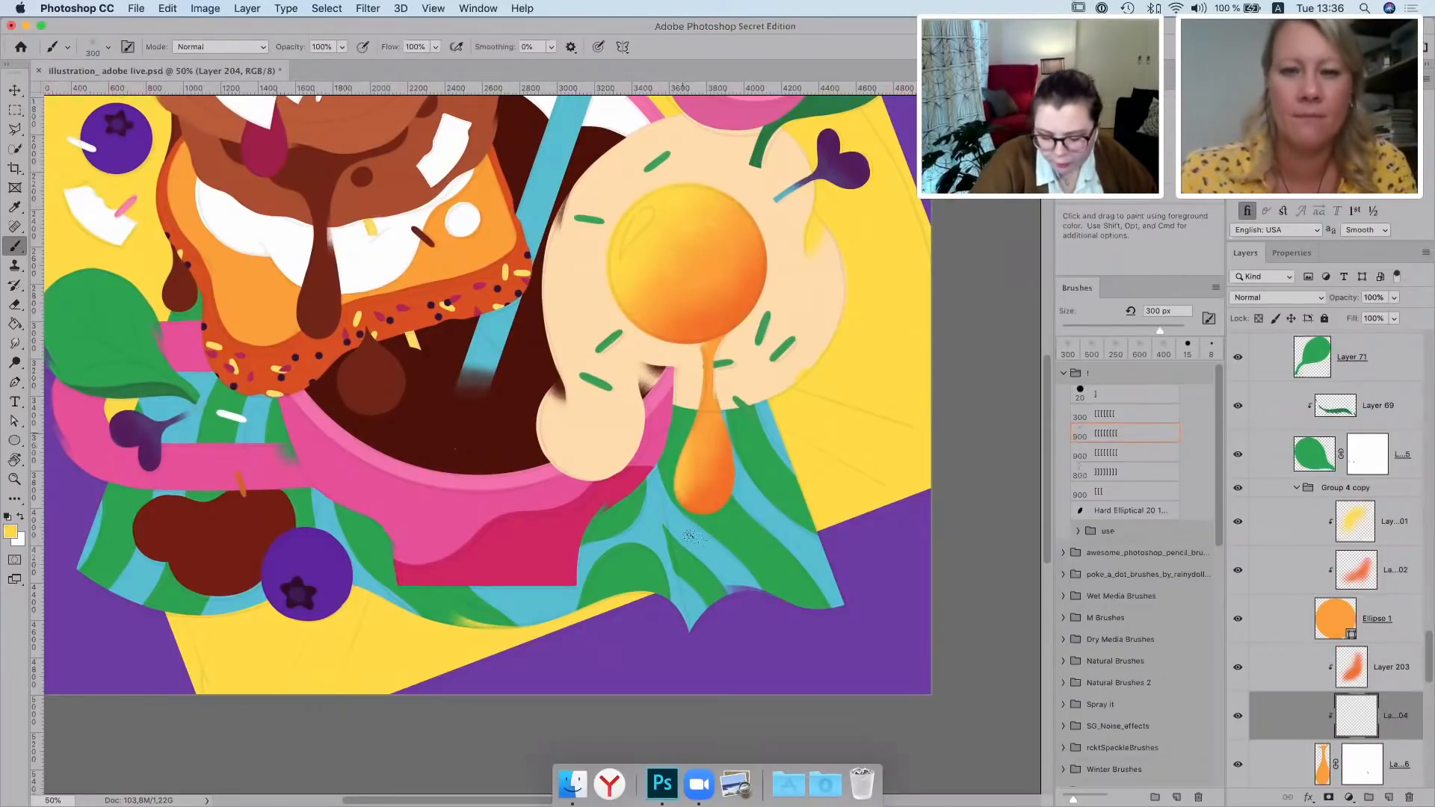
mouse_move(679, 494)
mouse_down()
mouse_move(687, 457)
mouse_move(676, 489)
mouse_up()
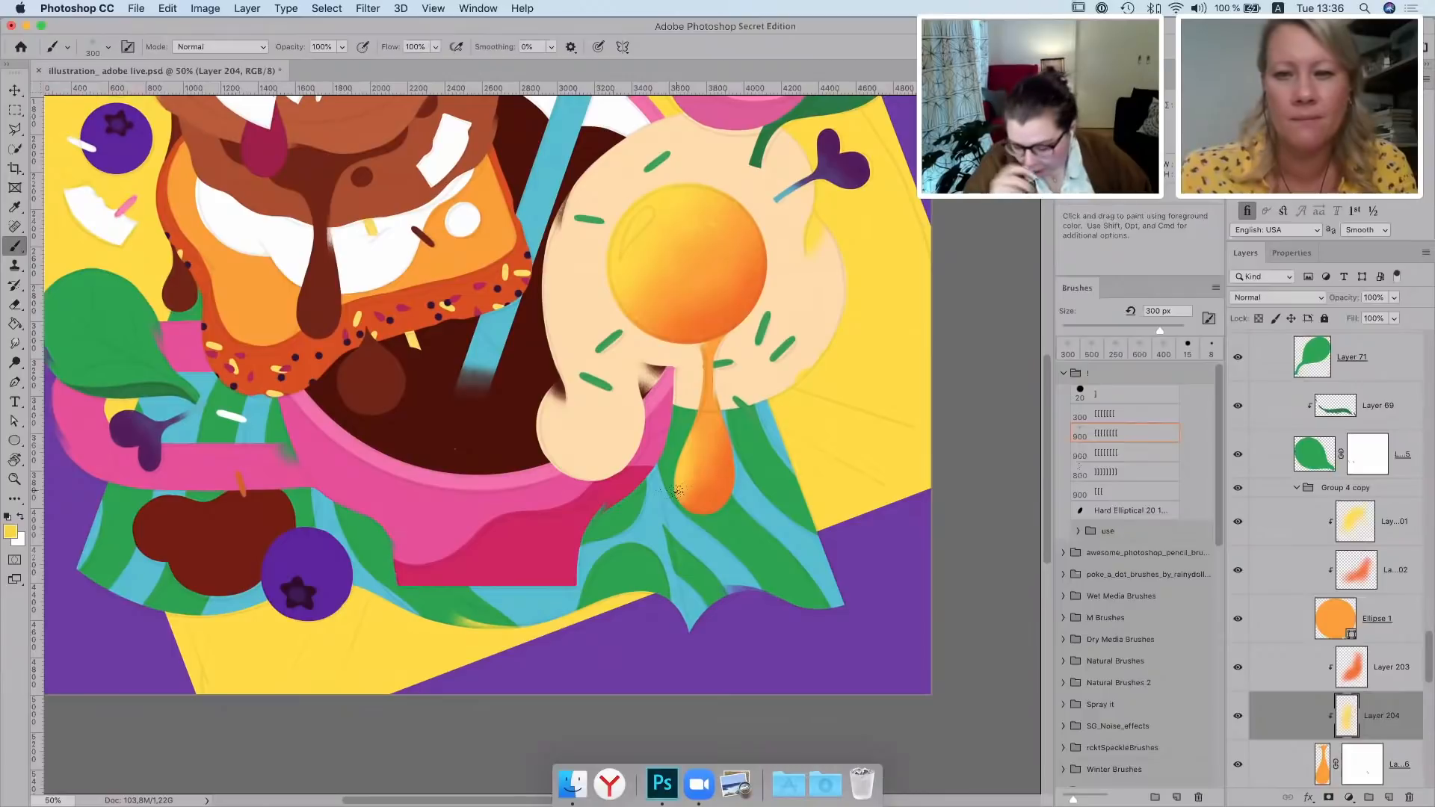
Return to the drip's orange shading layer, sample the yolk's deep orange and darken the drip's neck just below the yolk at 300 px
key(alt+bracketright)
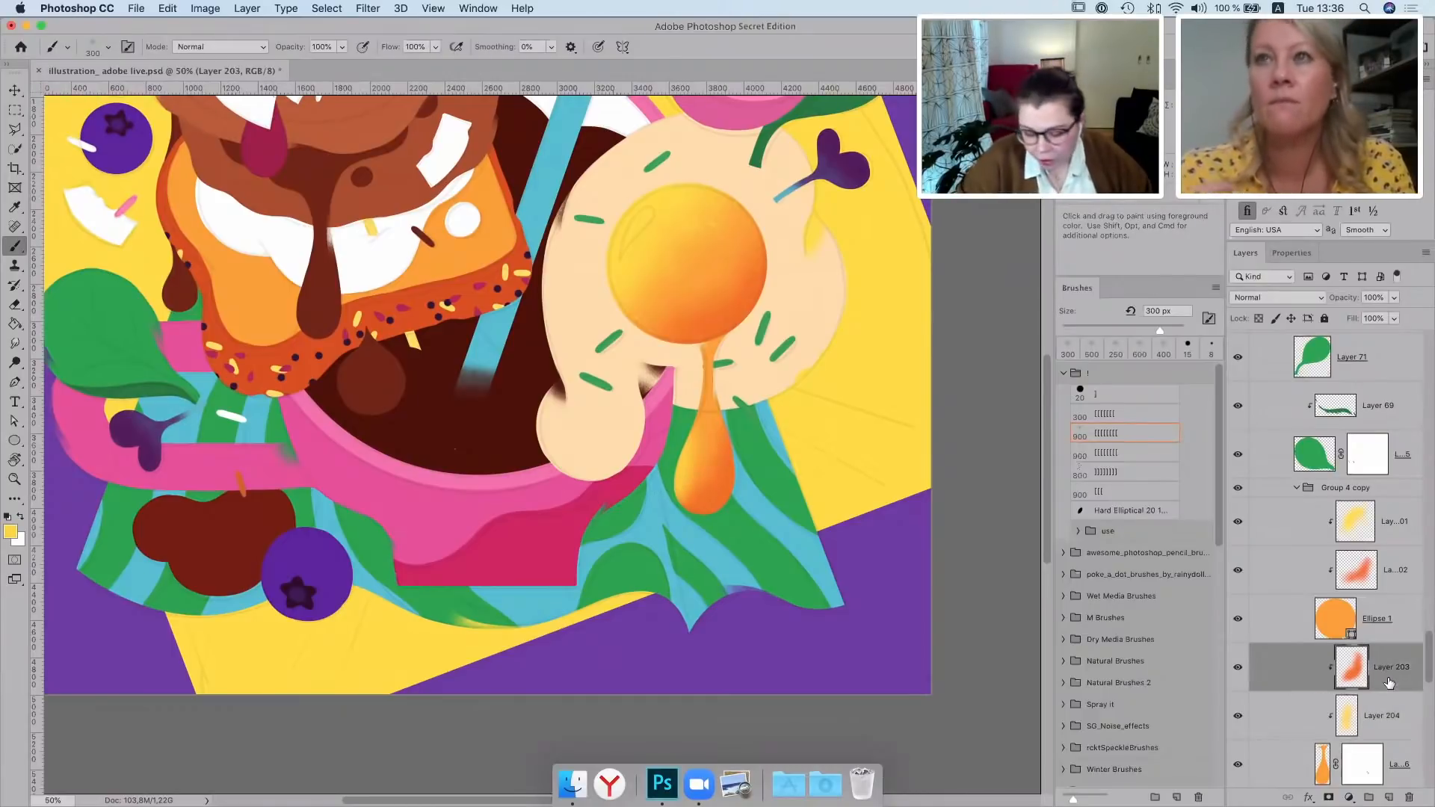
alt+click(703, 504)
alt+click(702, 330)
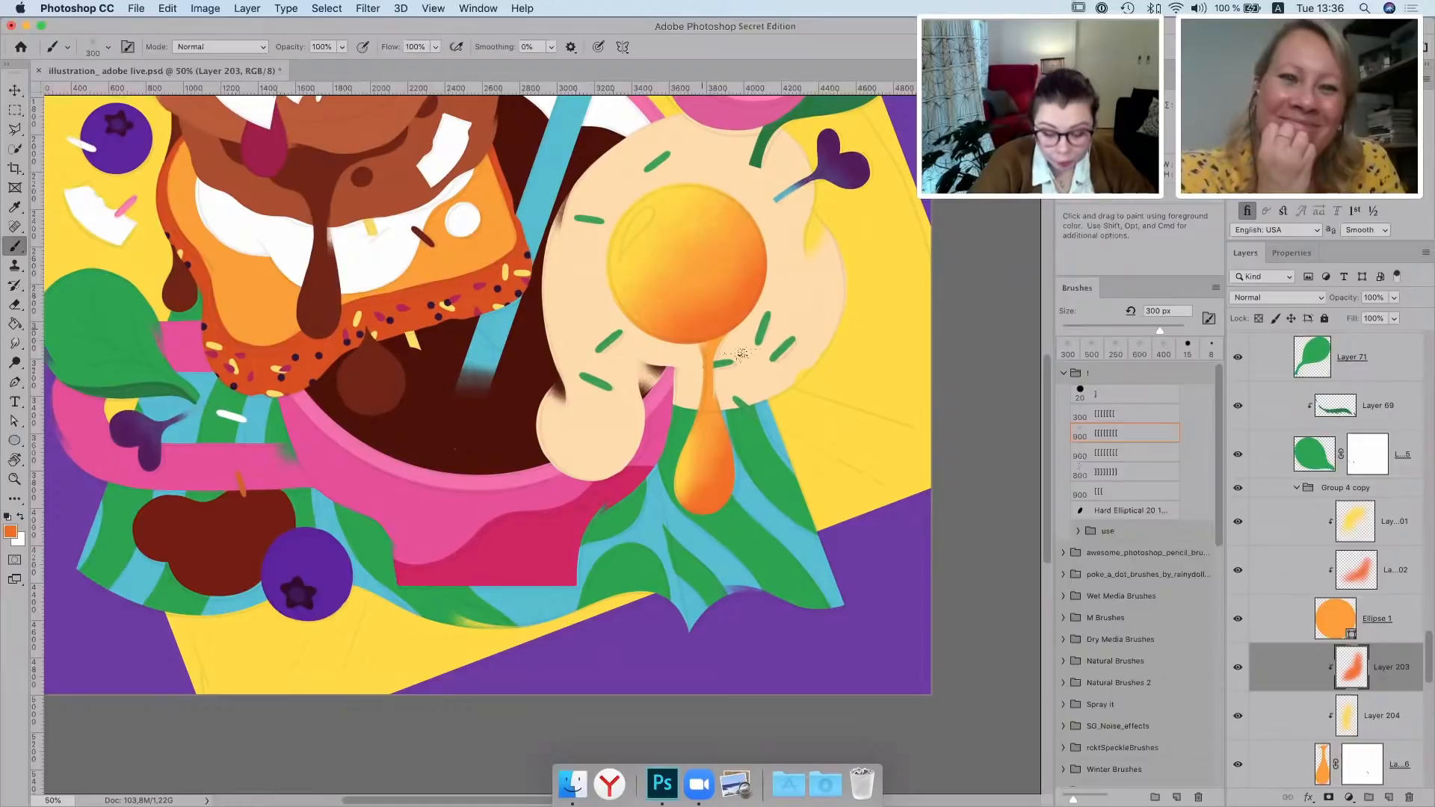
mouse_move(722, 333)
mouse_down()
mouse_move(731, 408)
mouse_move(704, 330)
mouse_move(702, 376)
mouse_up()
alt+click(724, 342)
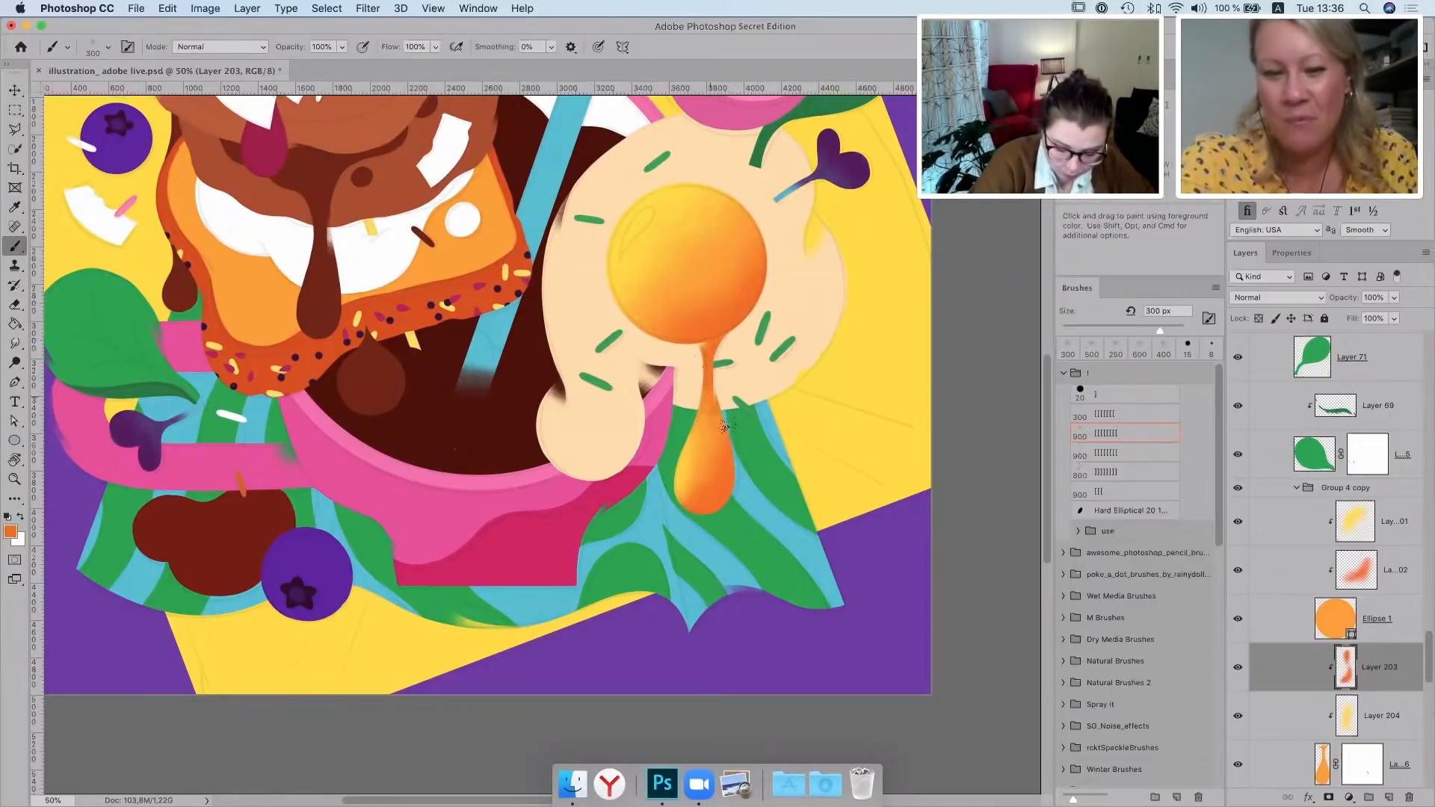
Add a new clipped layer above the drip's orange shading and sample white from the illustration
click(1387, 798)
key(super+alt+g)
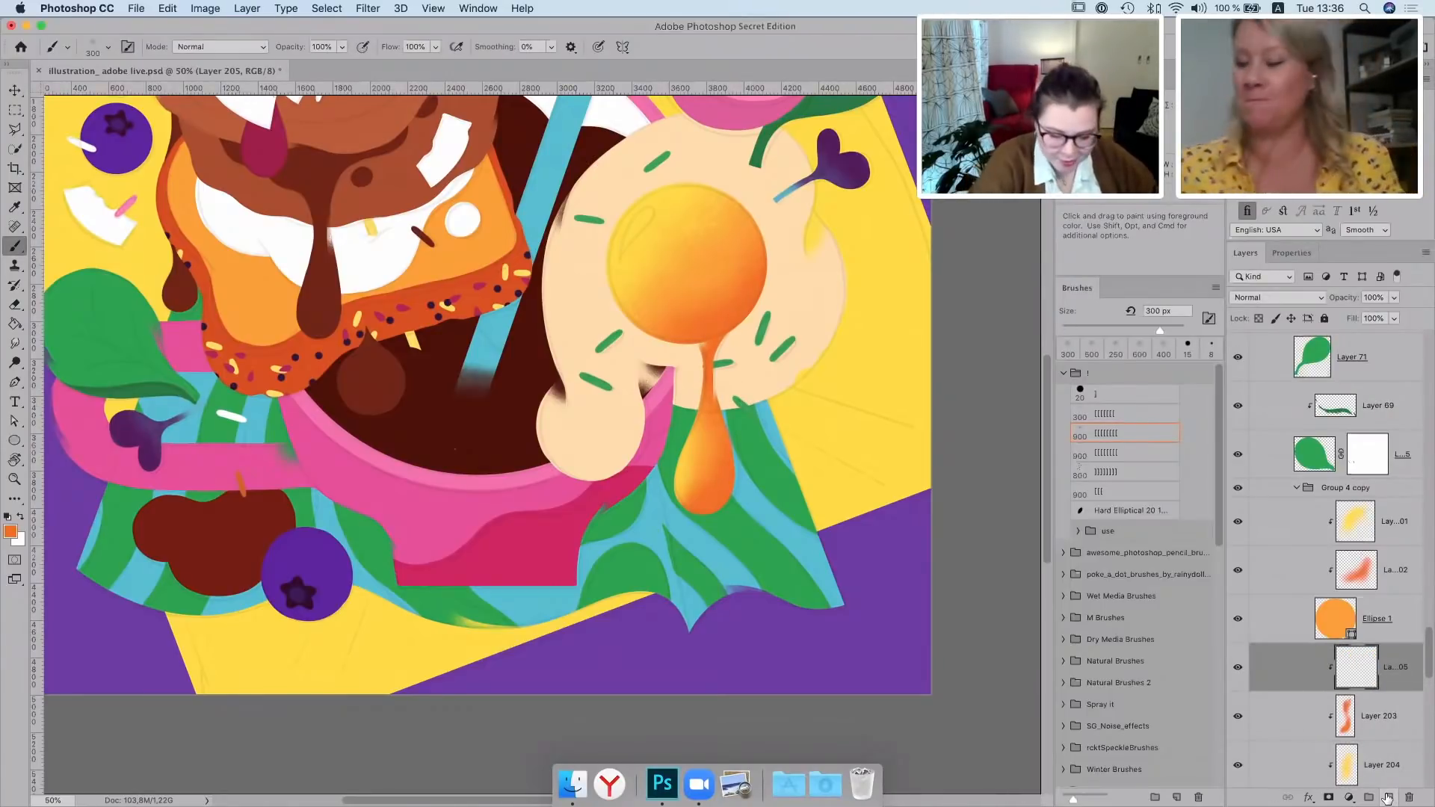
alt+click(465, 221)
Paint a white highlight on the yolk's upper left at 250 and 200 px, and move its layer above the yellow shading, clipped to the yolk
key(bracketleft)
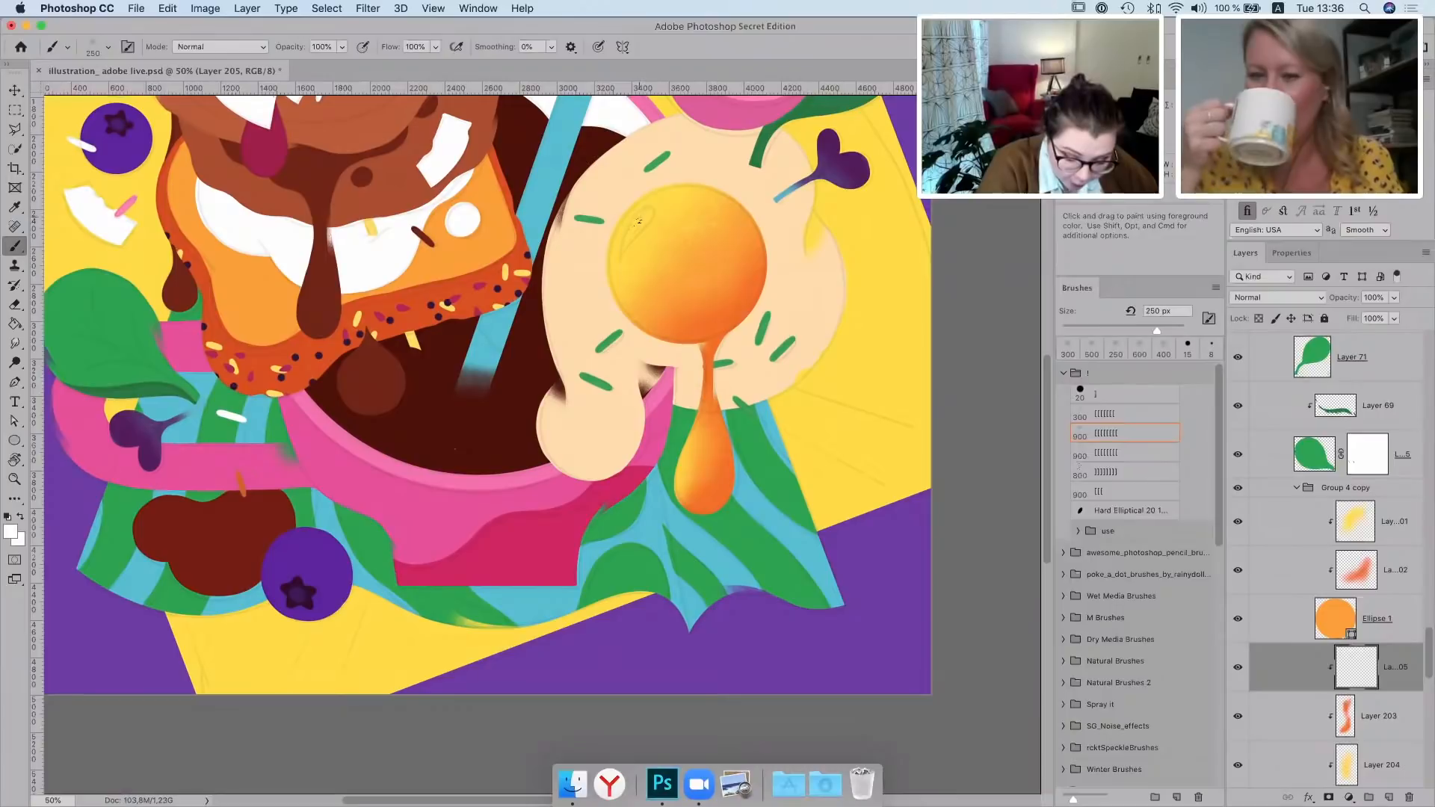
drag(648, 208, 628, 241)
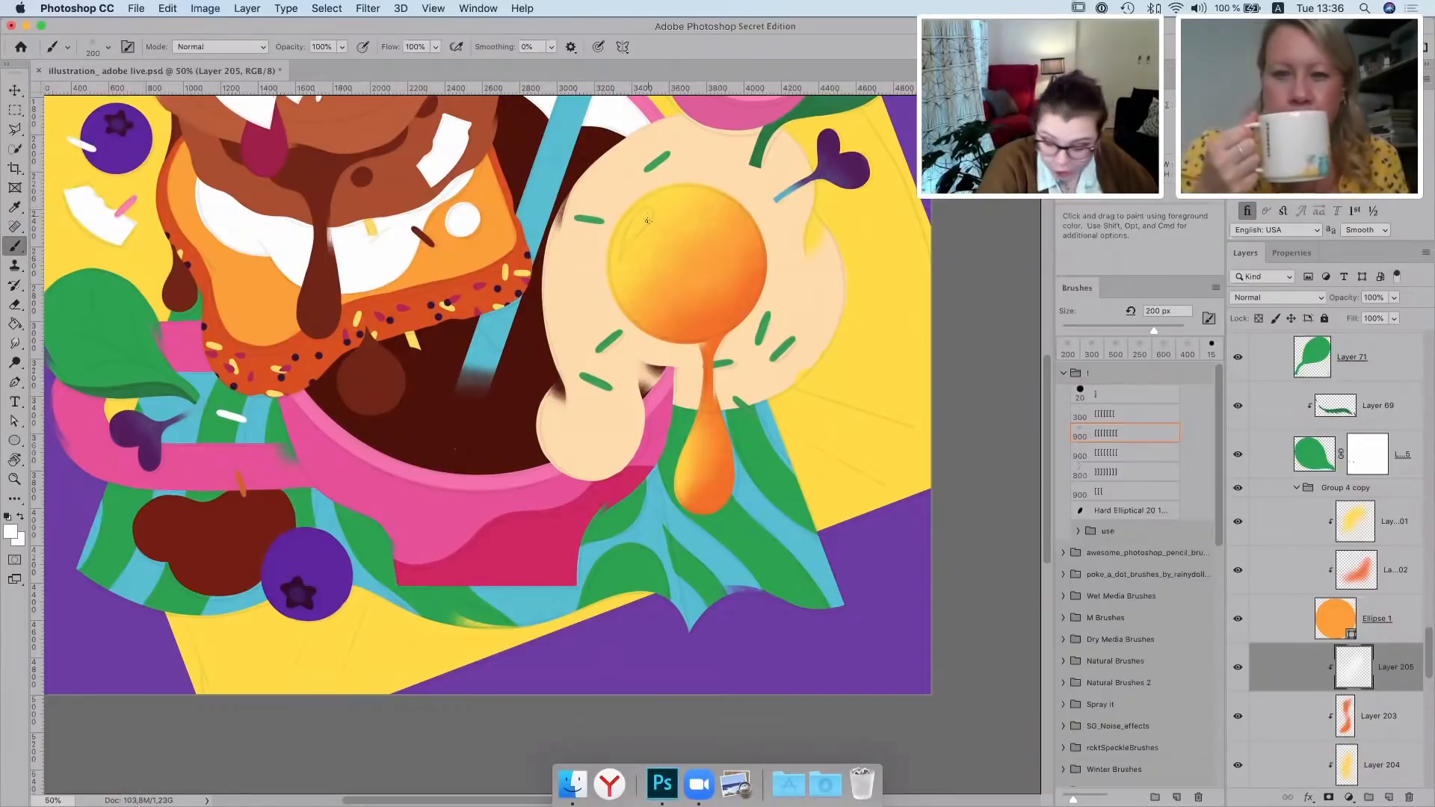
drag(1375, 523, 1373, 506)
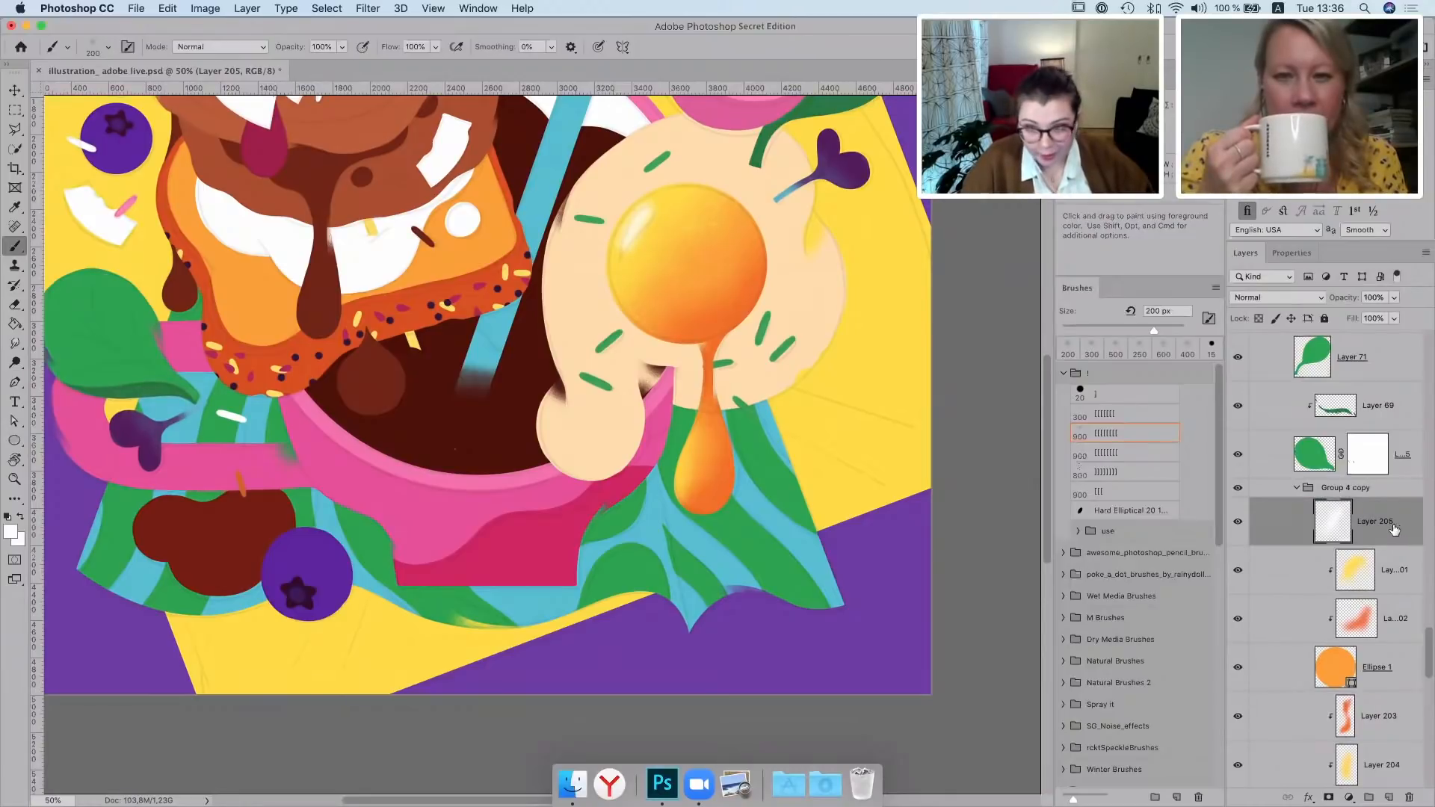
key(super+alt+g)
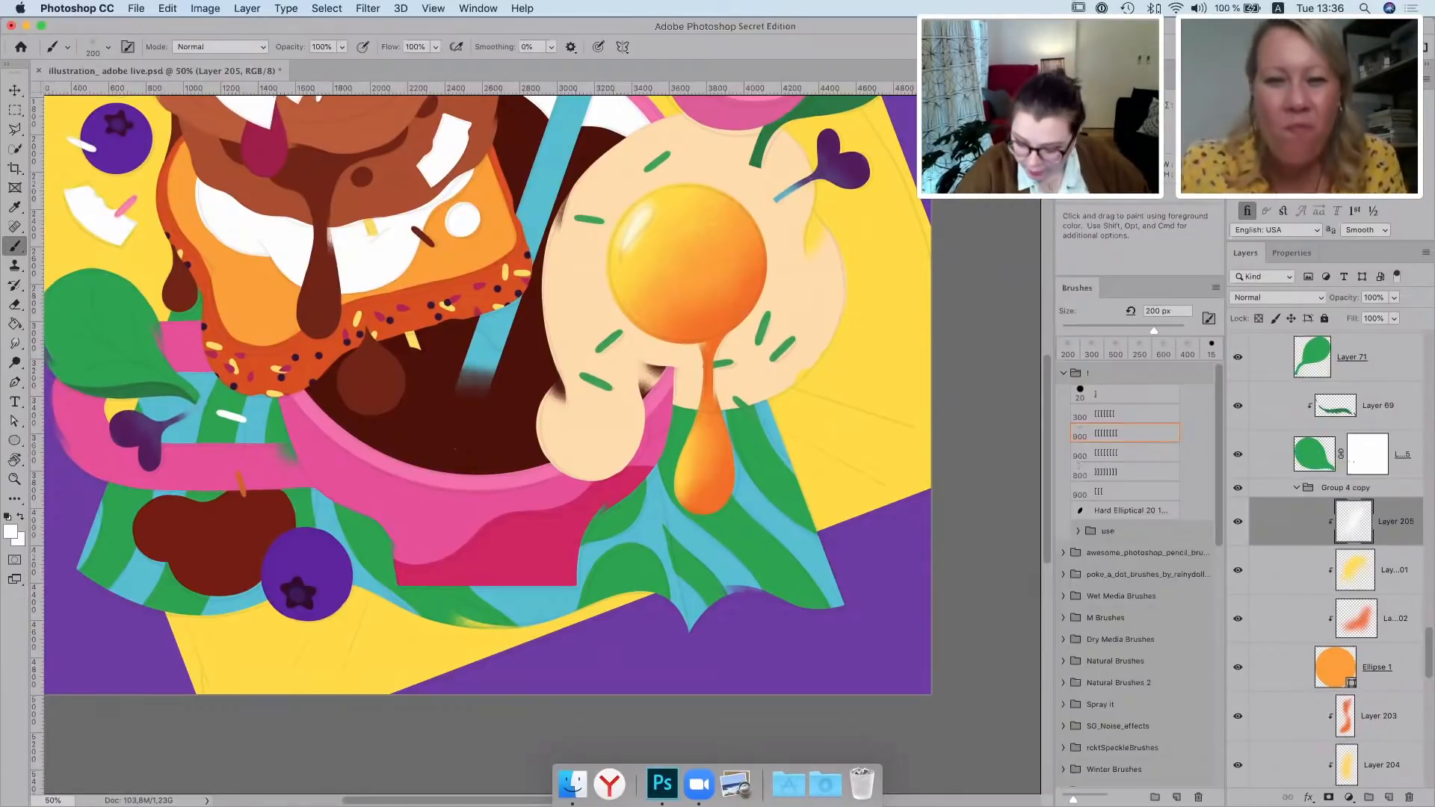
Select the 900 px textured brush preset and rename it with a row of closing square brackets
click(1104, 411)
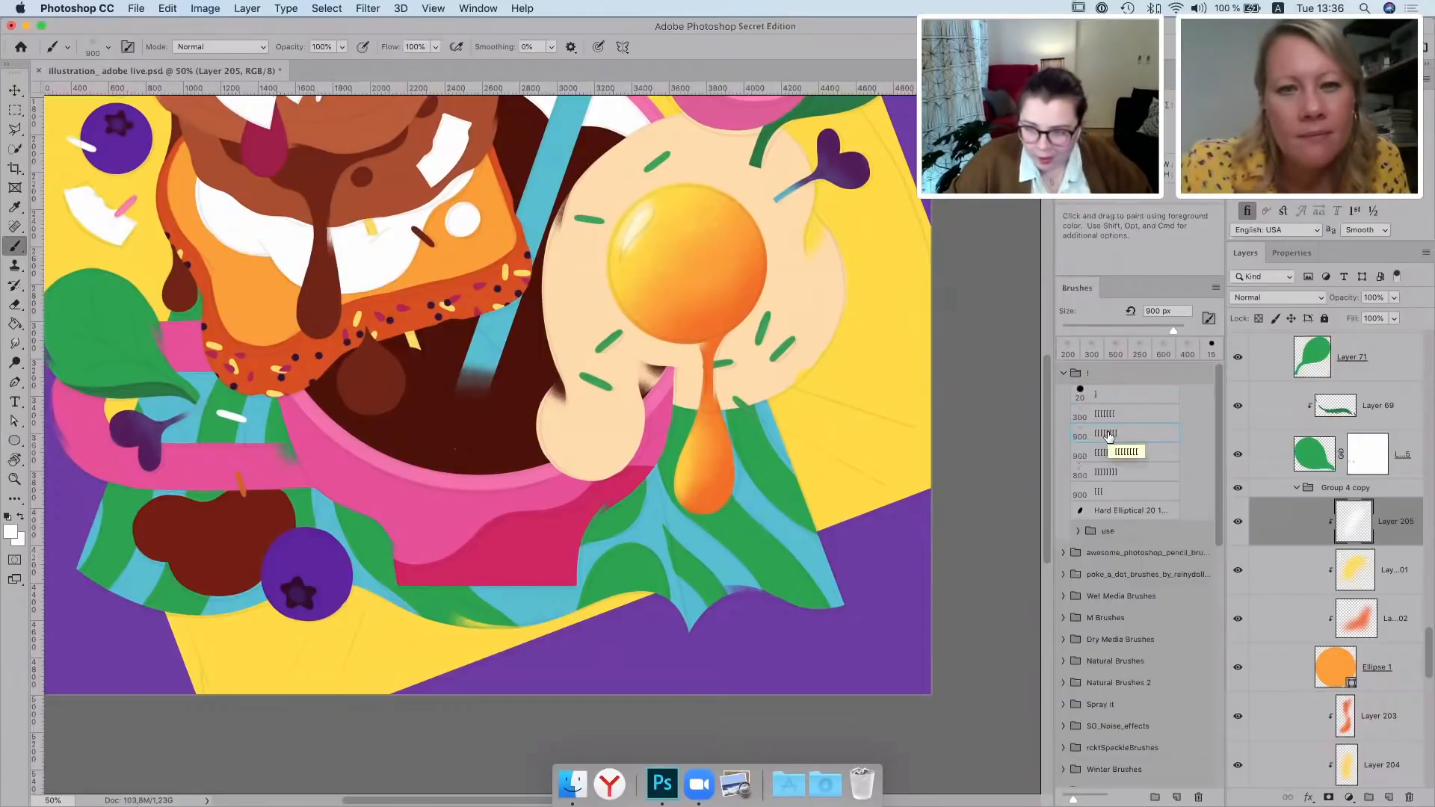
click(885, 411)
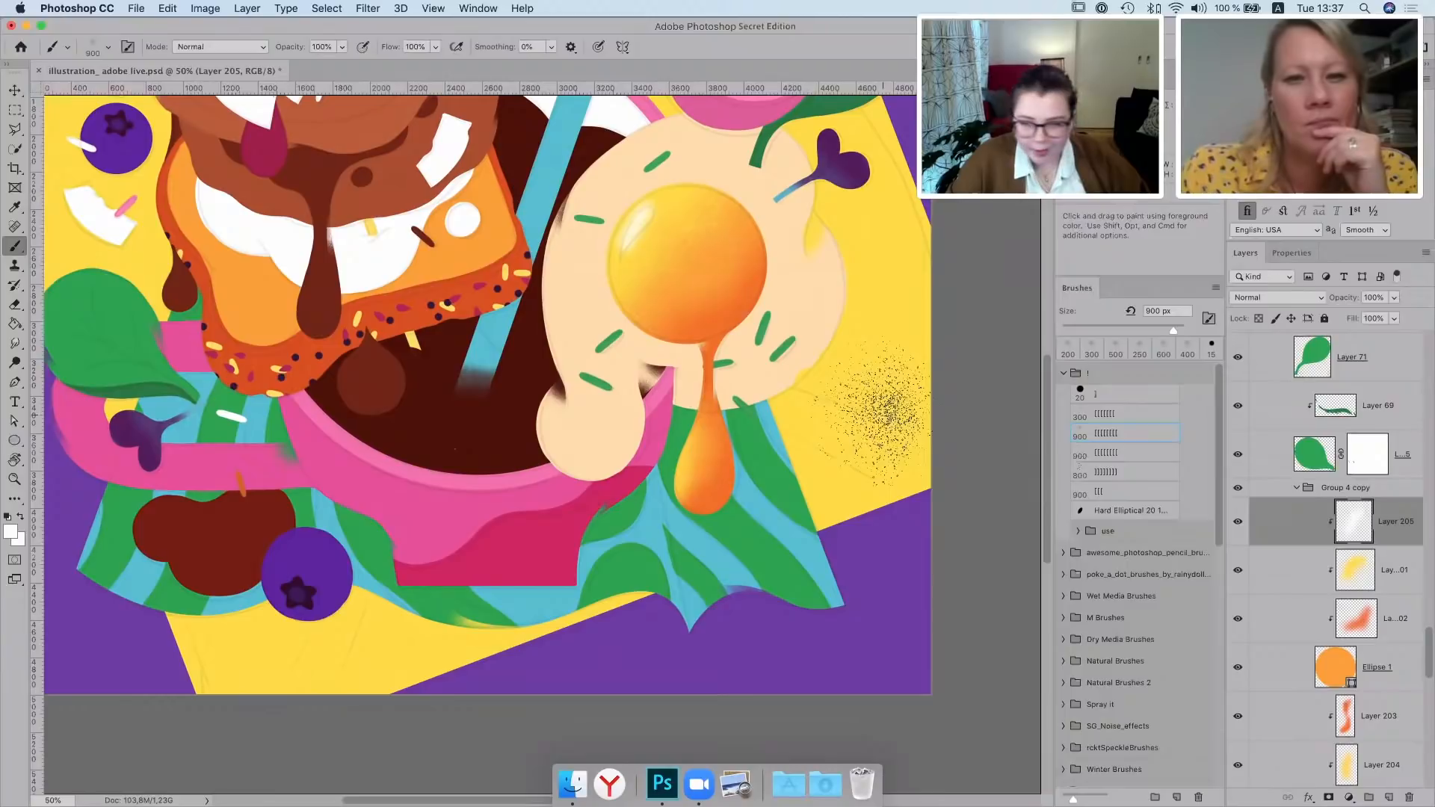
key(bracketright)
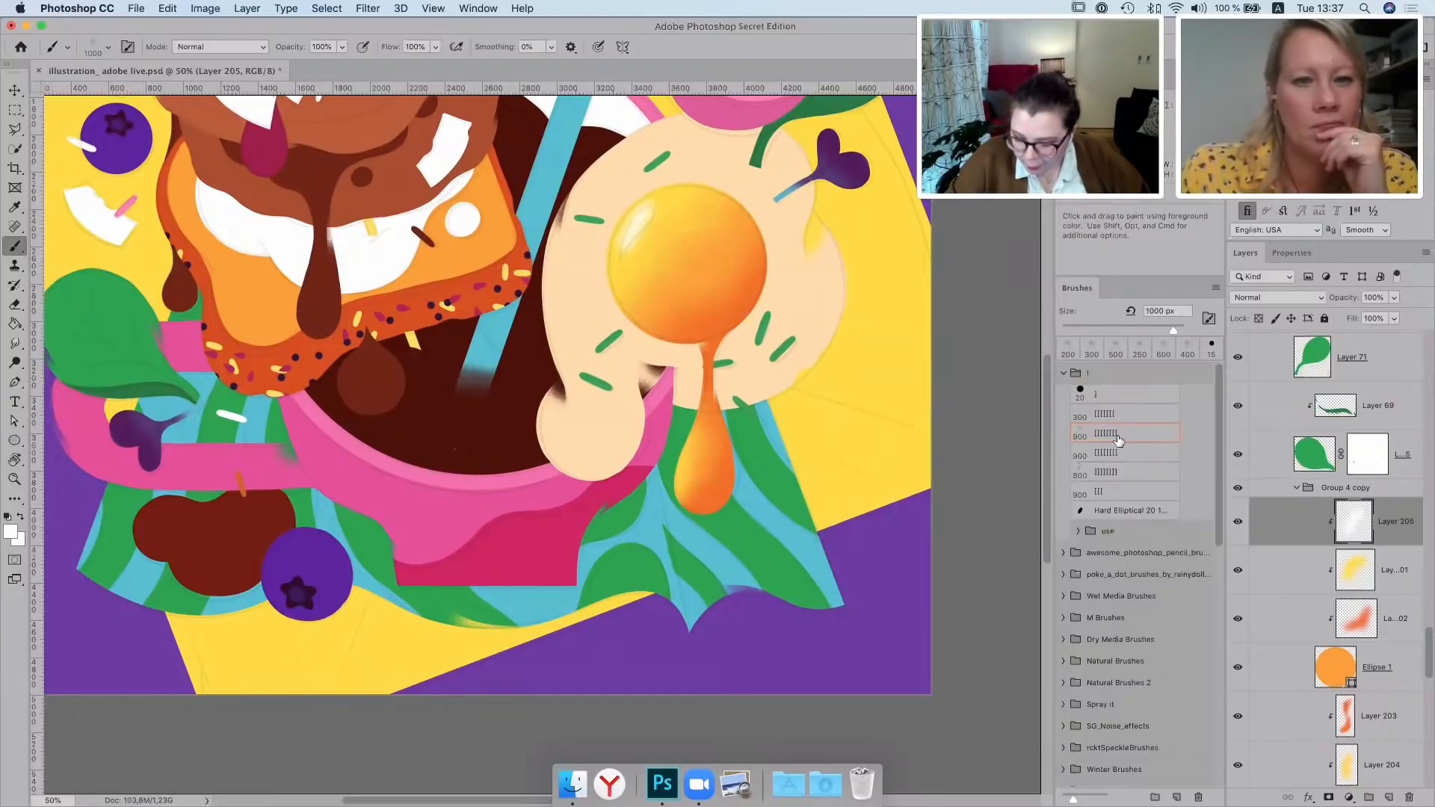
double_click(1119, 441)
text(]]]]])
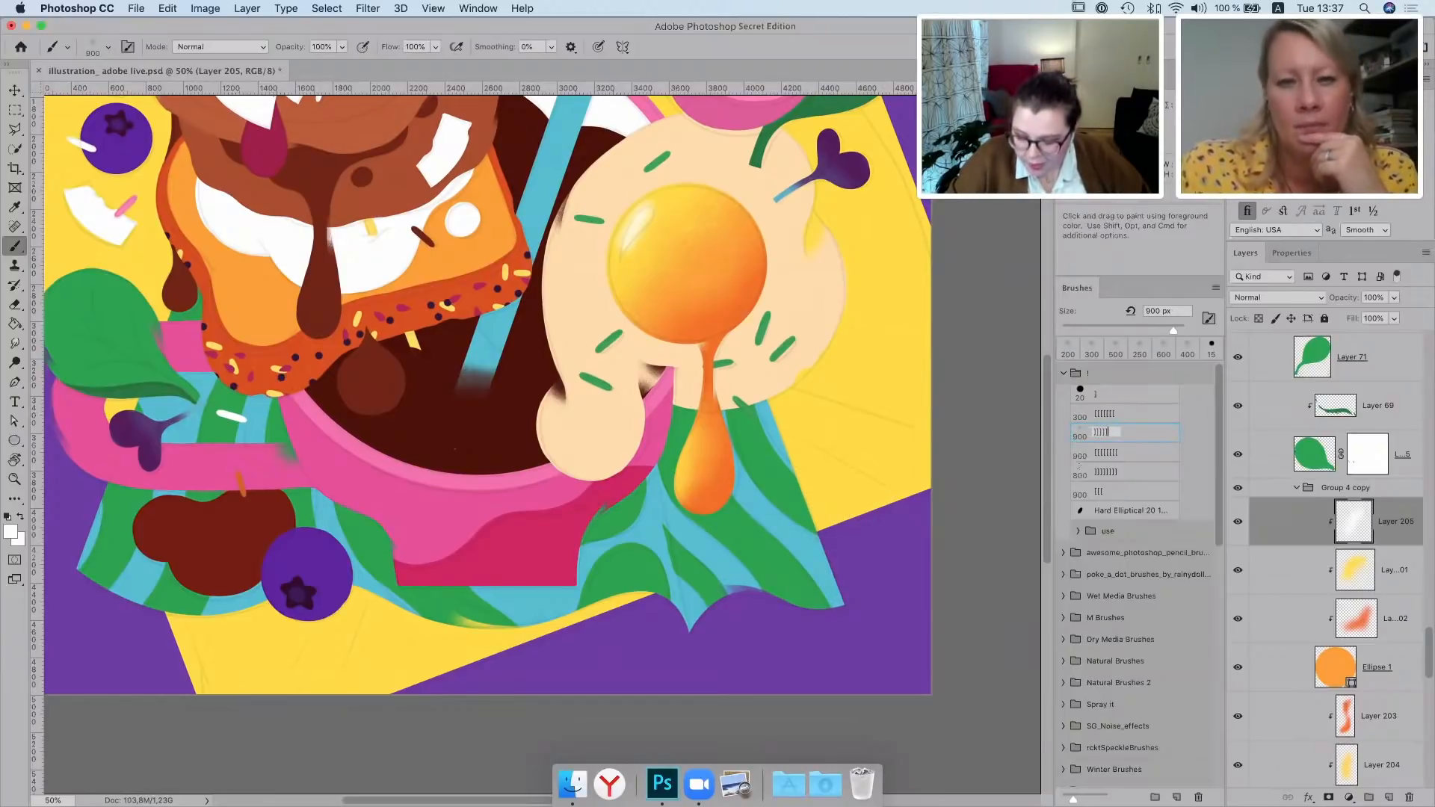
text(]])
key(Return)
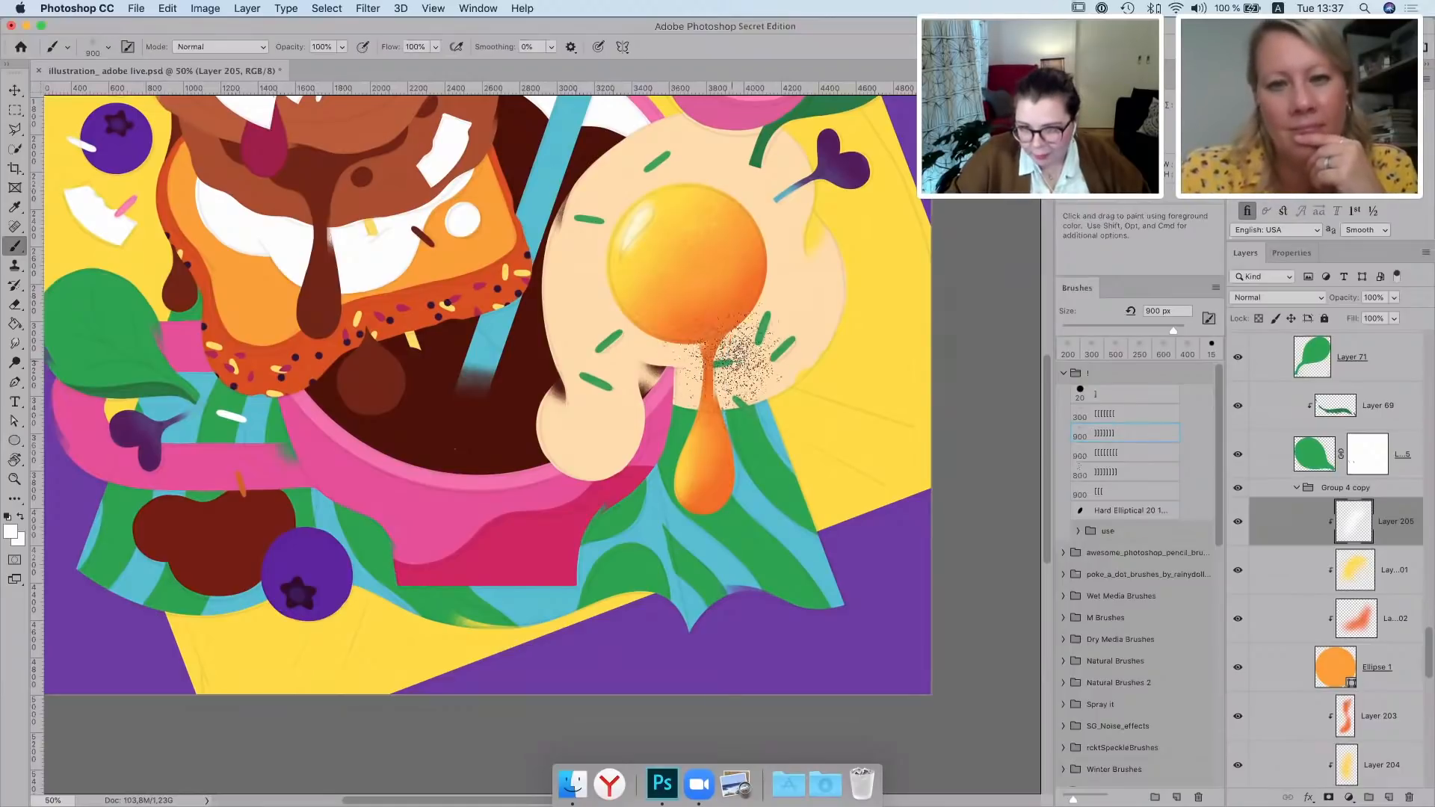
scroll(433, 479, up, 3)
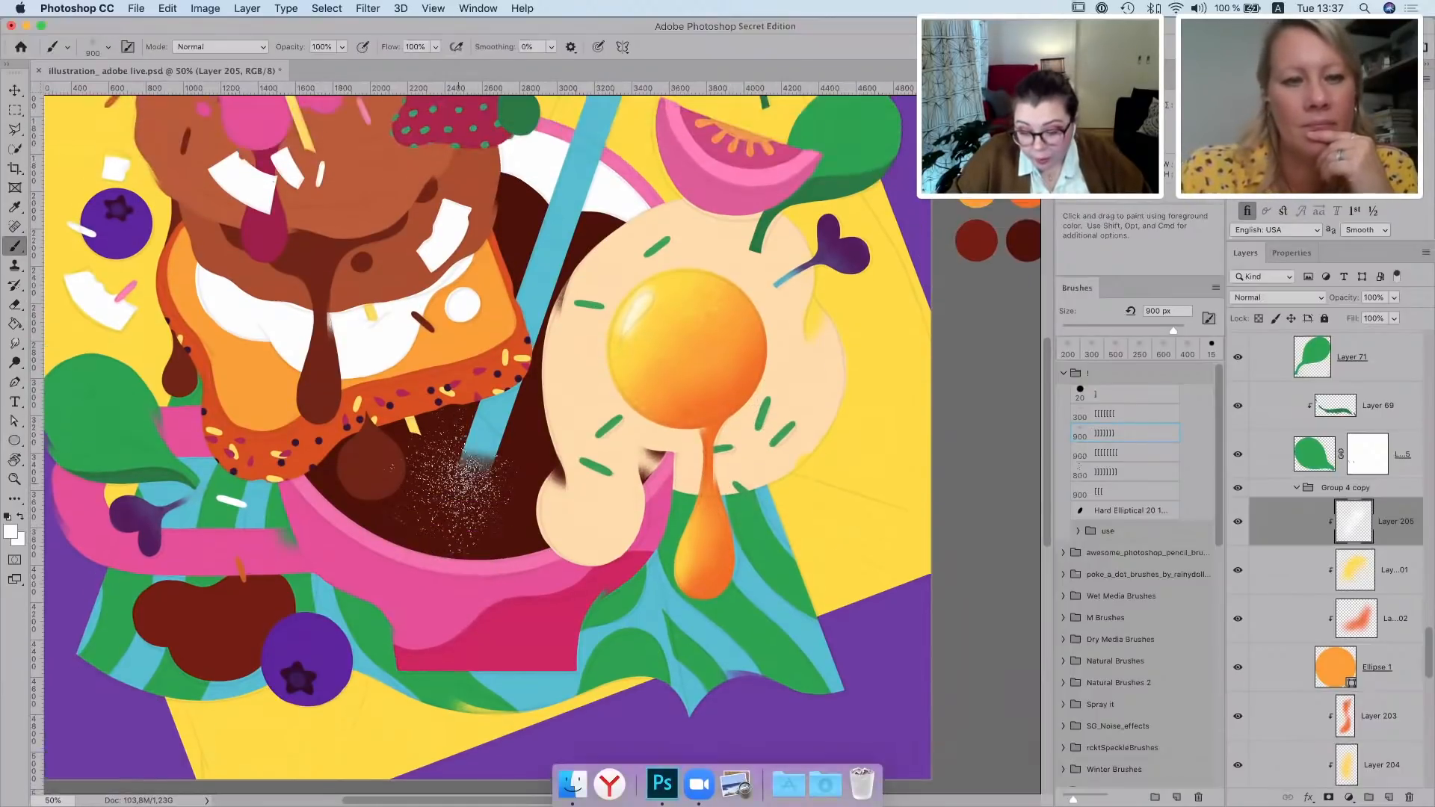
scroll(460, 463, up, 1)
click(15, 91)
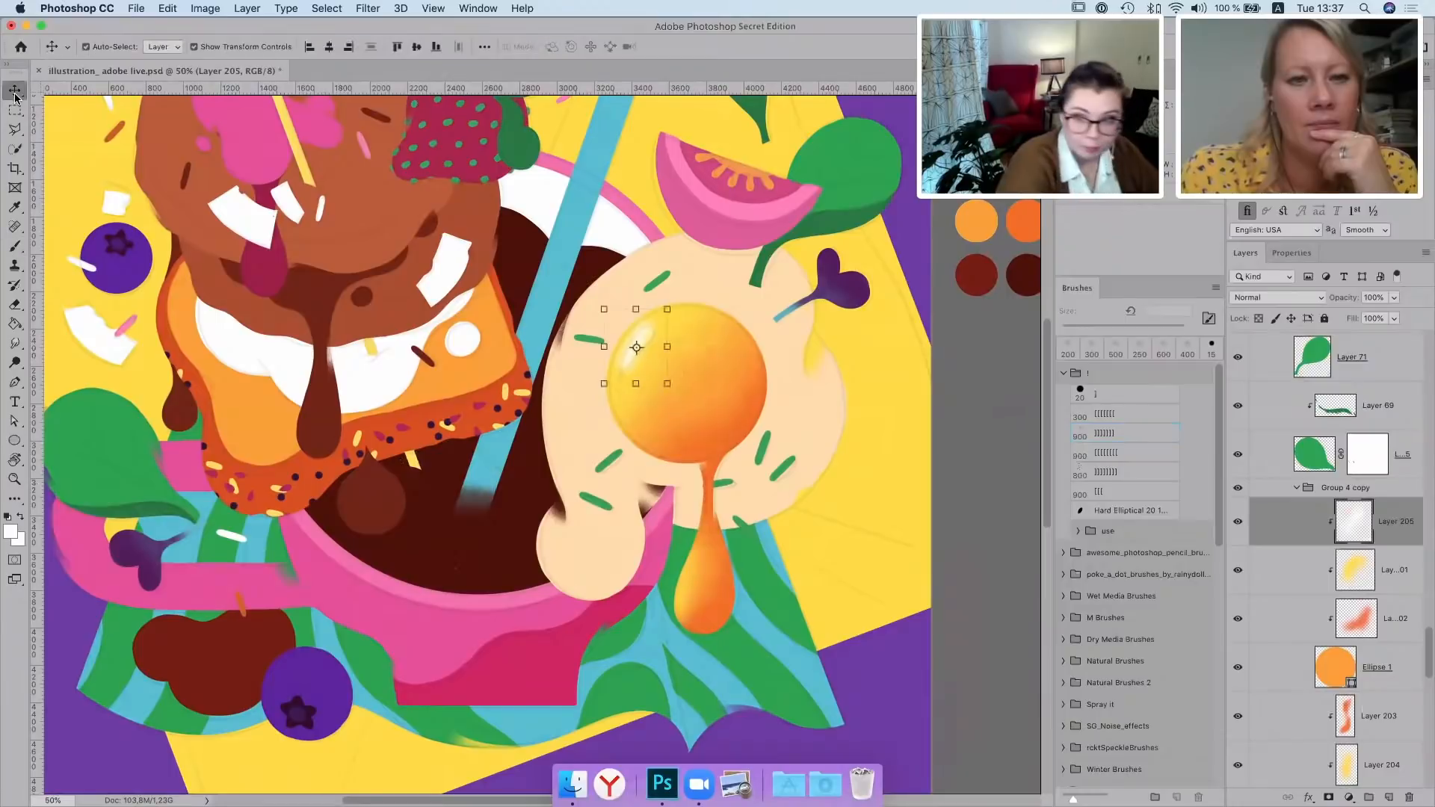
key(super+plus)
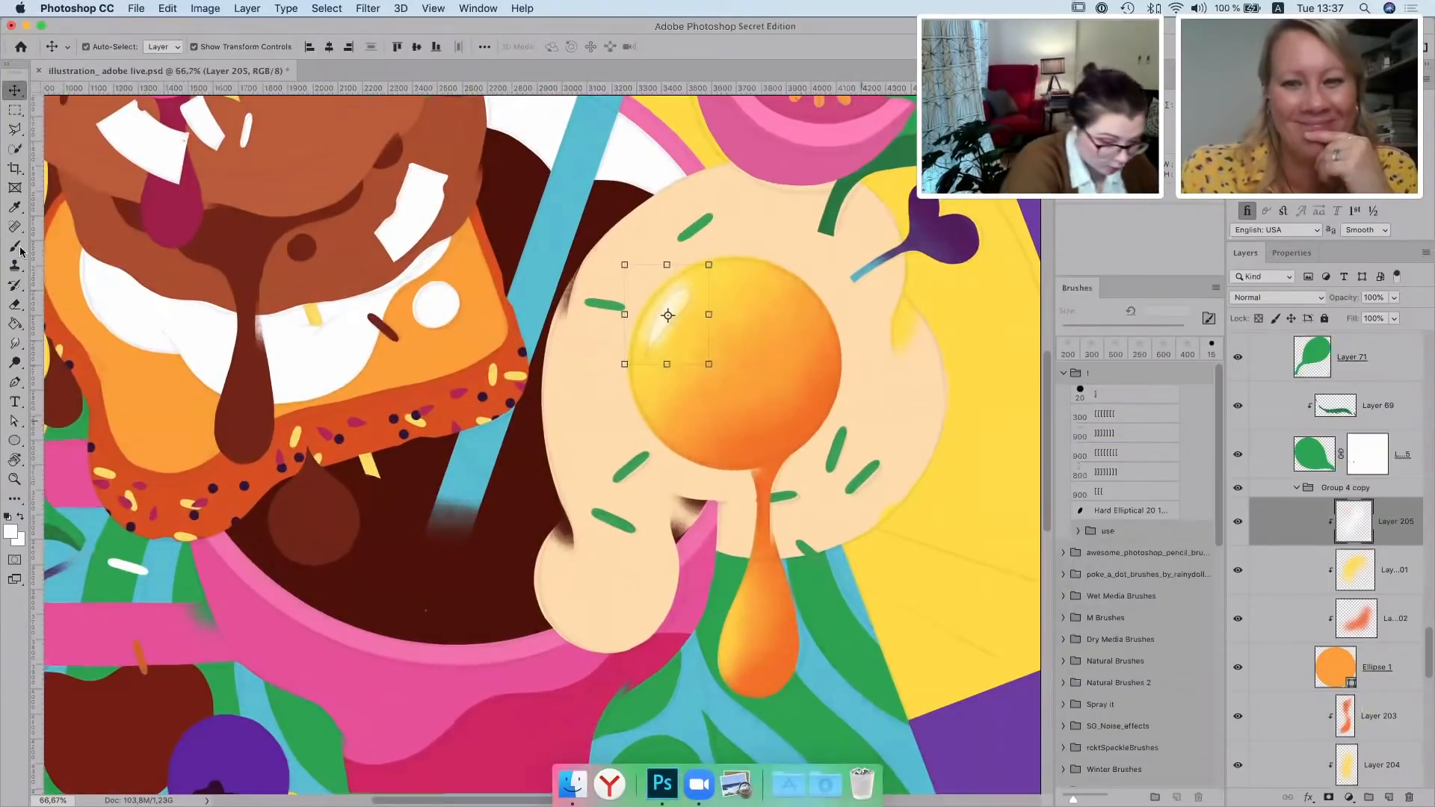
Paint a white highlight along the upper-left curve of the egg yolk, refining it with a 175 px brush
key(b)
drag(684, 299, 676, 318)
key(bracketleft)
key(bracketleft)
key(bracketleft)
key(bracketleft)
key(bracketleft)
key(bracketleft)
key(bracketleft)
key(bracketleft)
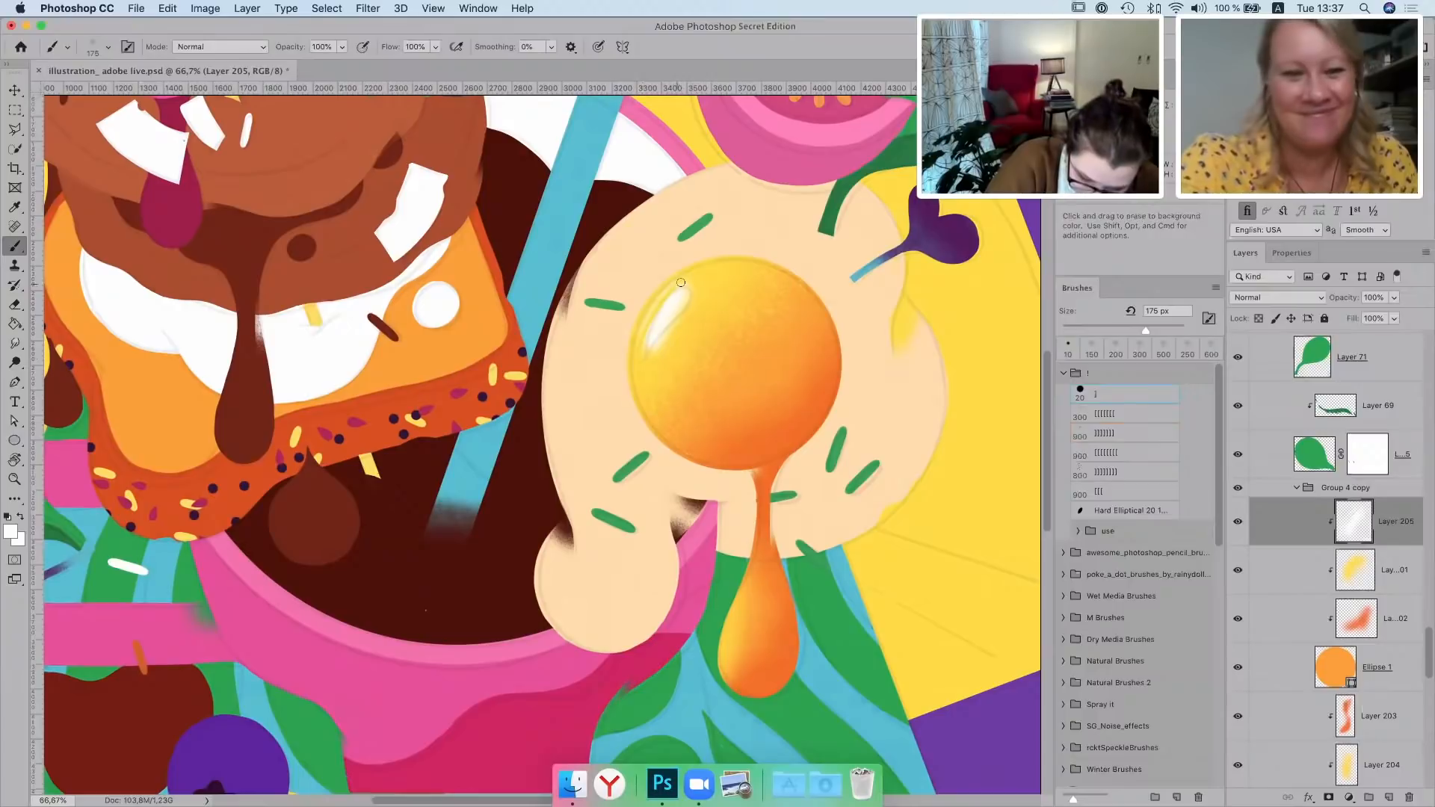
drag(681, 281, 645, 340)
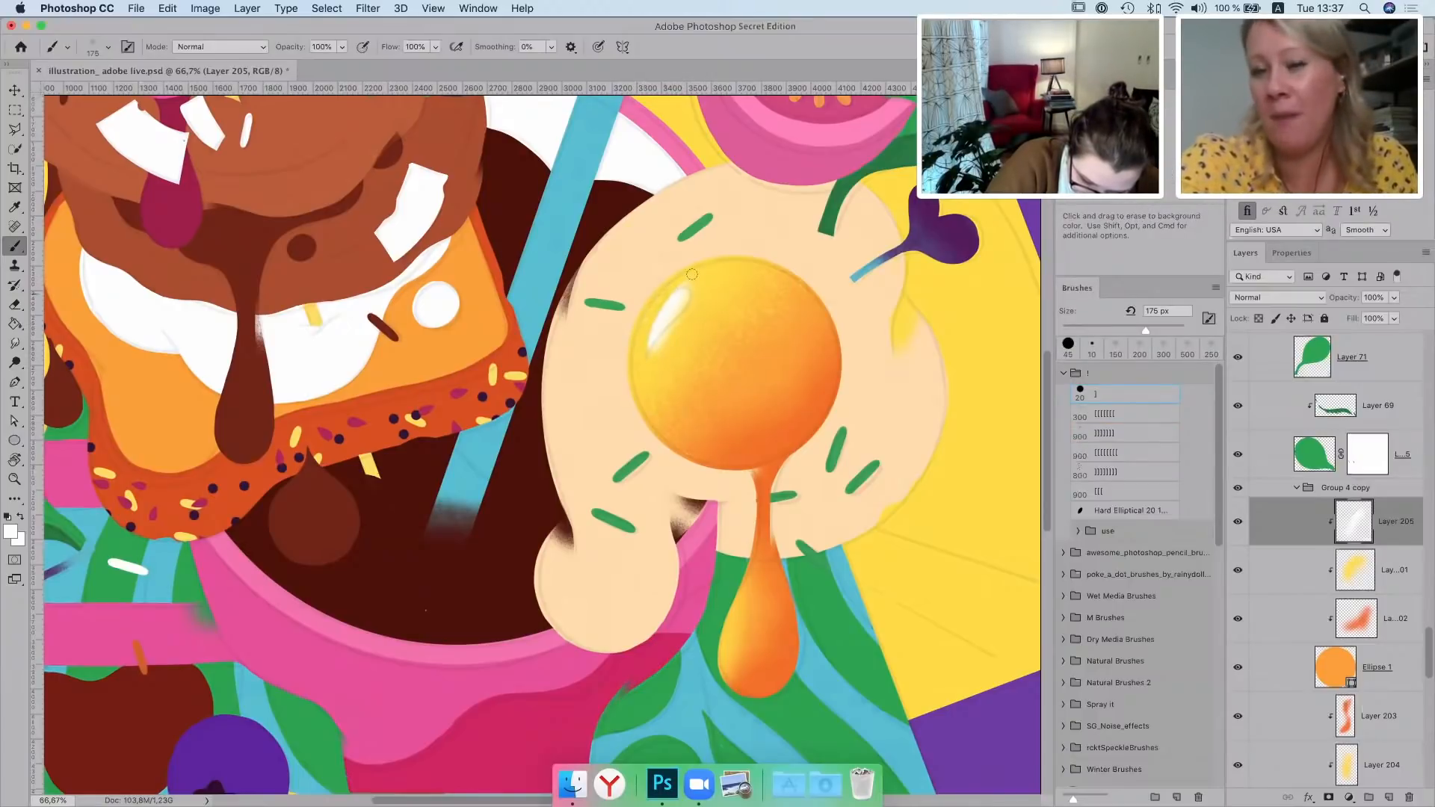
Nudge the yolk's highlight layer slightly left toward the yolk's edge
click(15, 90)
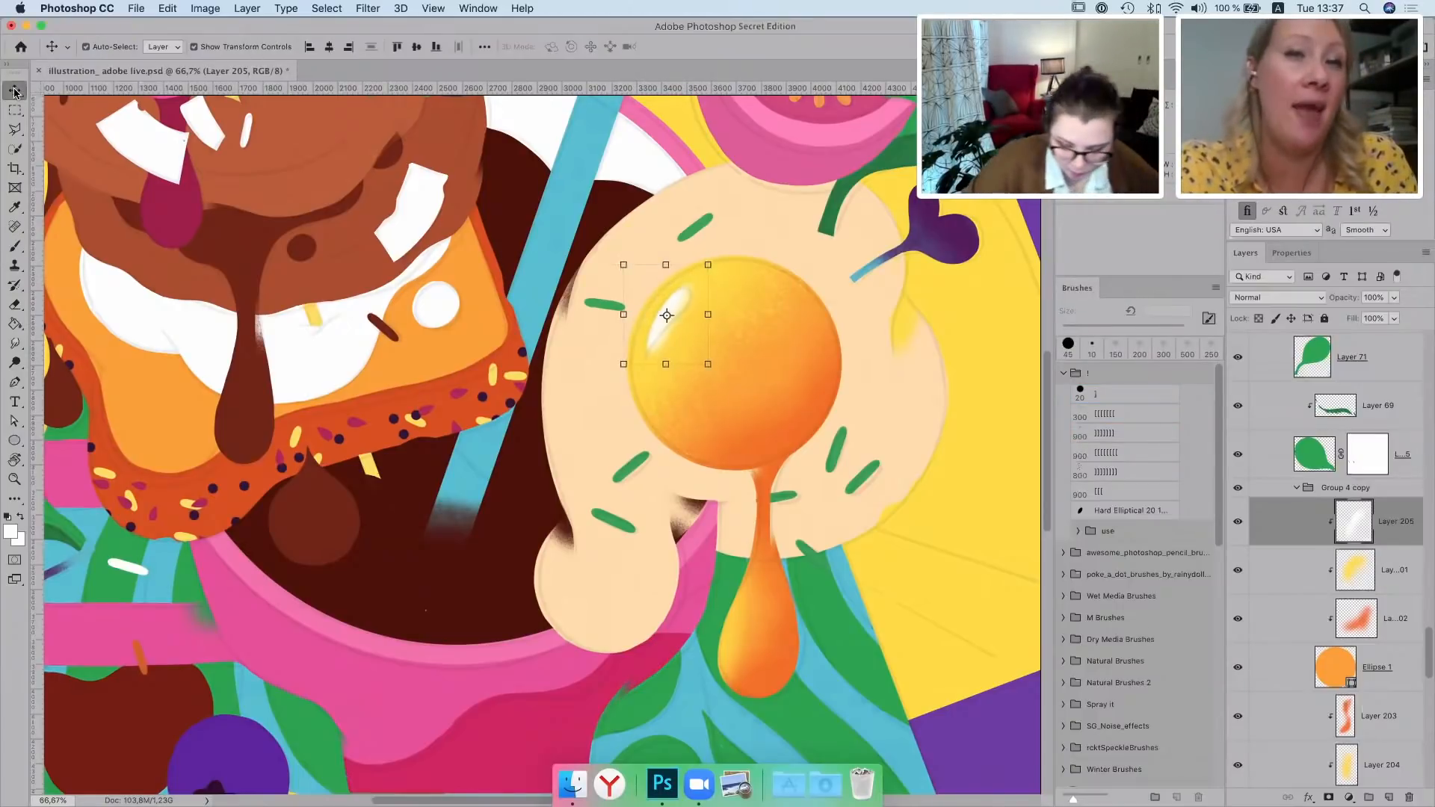
key(Left)
key(Left)
key(Left)
key(Left)
key(Left)
key(Left)
key(Left)
key(Left)
key(Left)
key(Left)
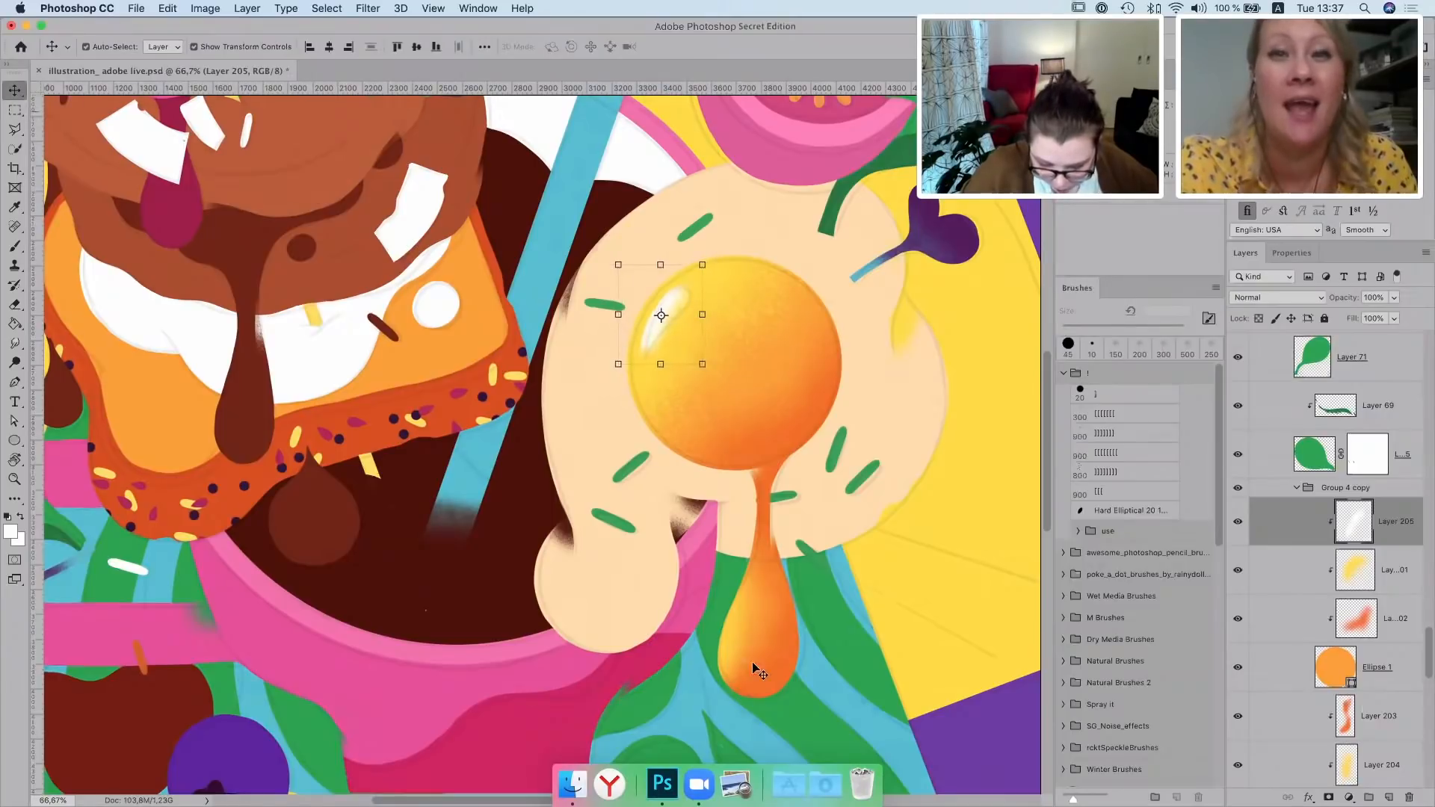
On a new clipped layer above Layer 203, paint a white highlight at the yolk drip's lower left with a 100 px brush
scroll(803, 682, down, 1)
click(1388, 797)
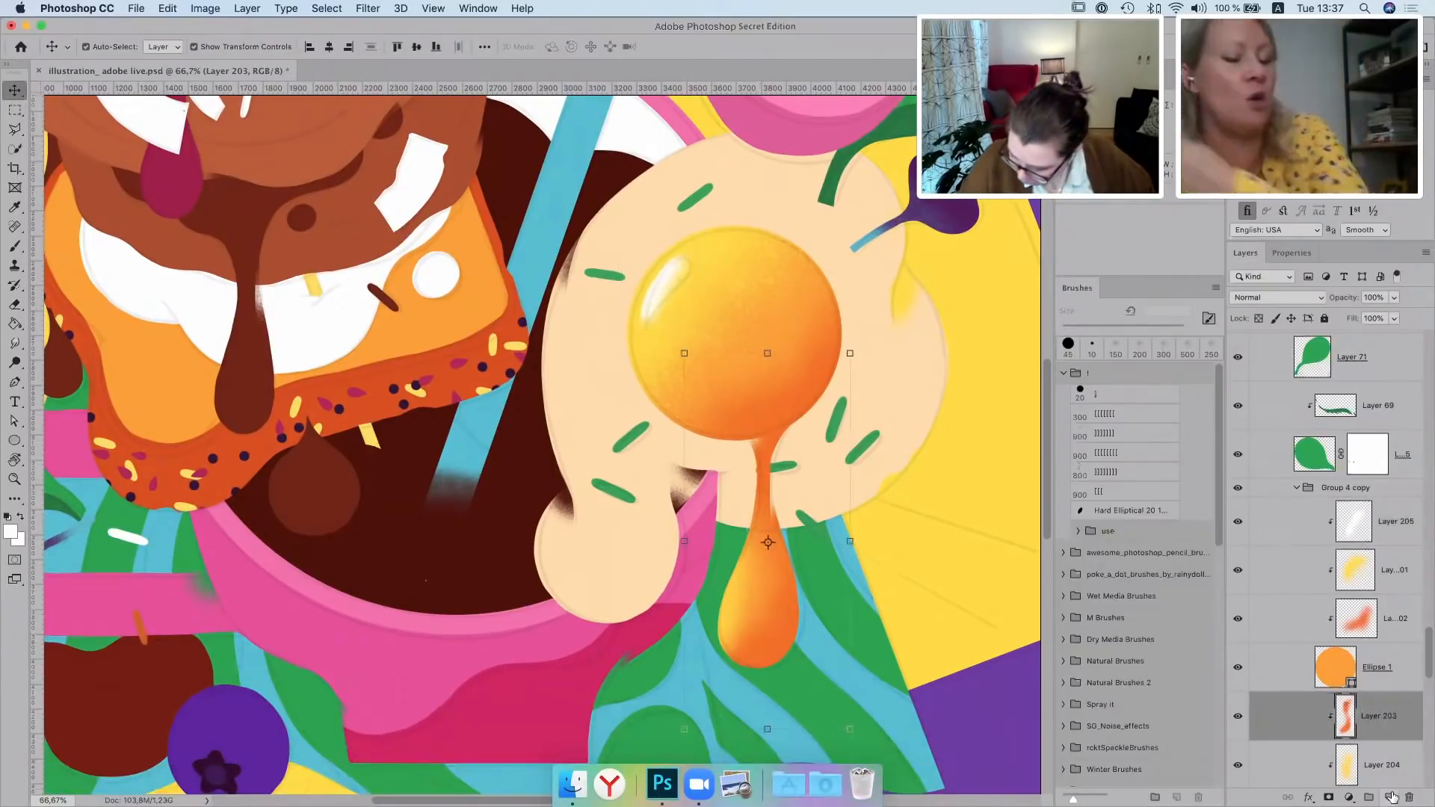
key(super+alt+g)
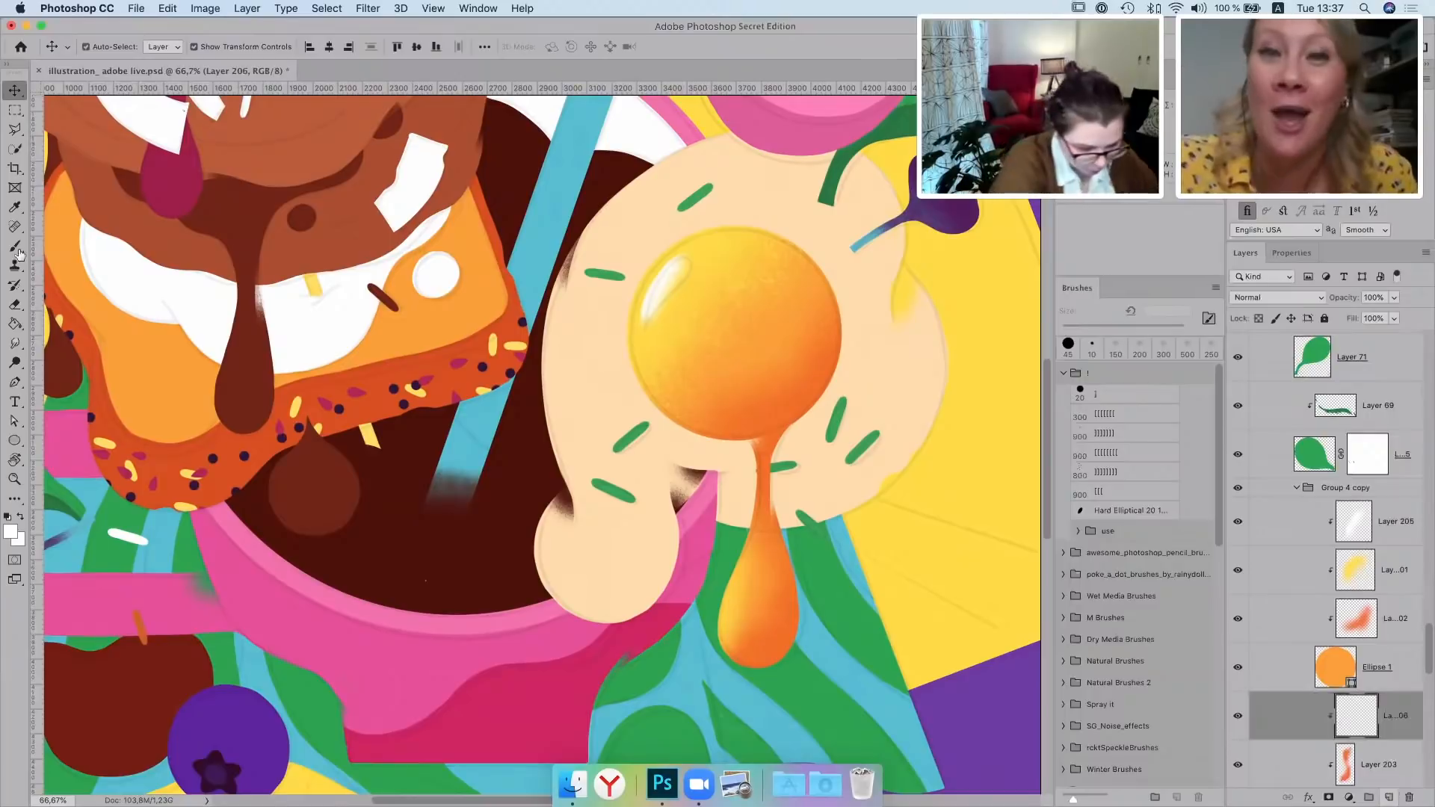
click(15, 247)
key(bracketleft)
key(bracketleft)
key(bracketleft)
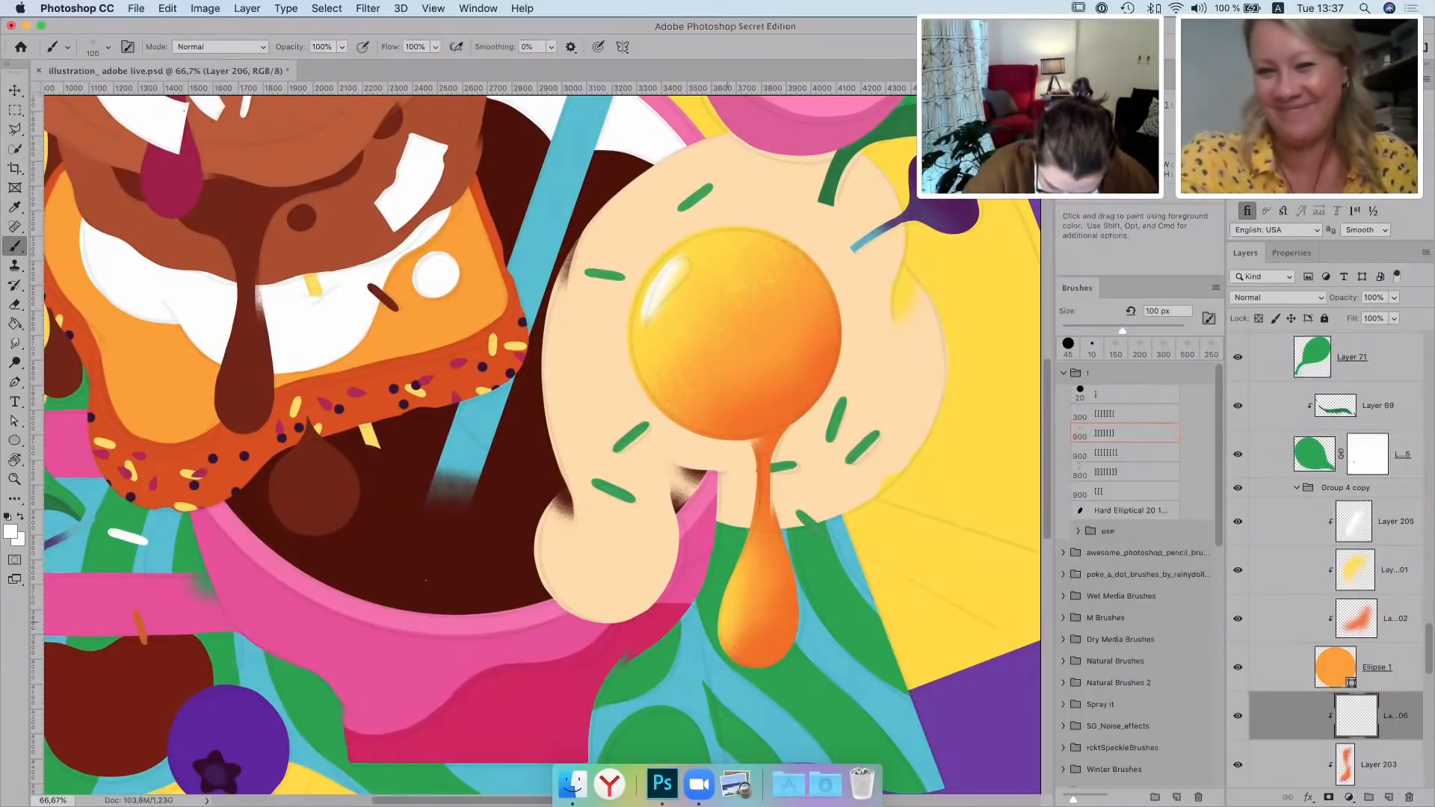
drag(731, 631, 741, 653)
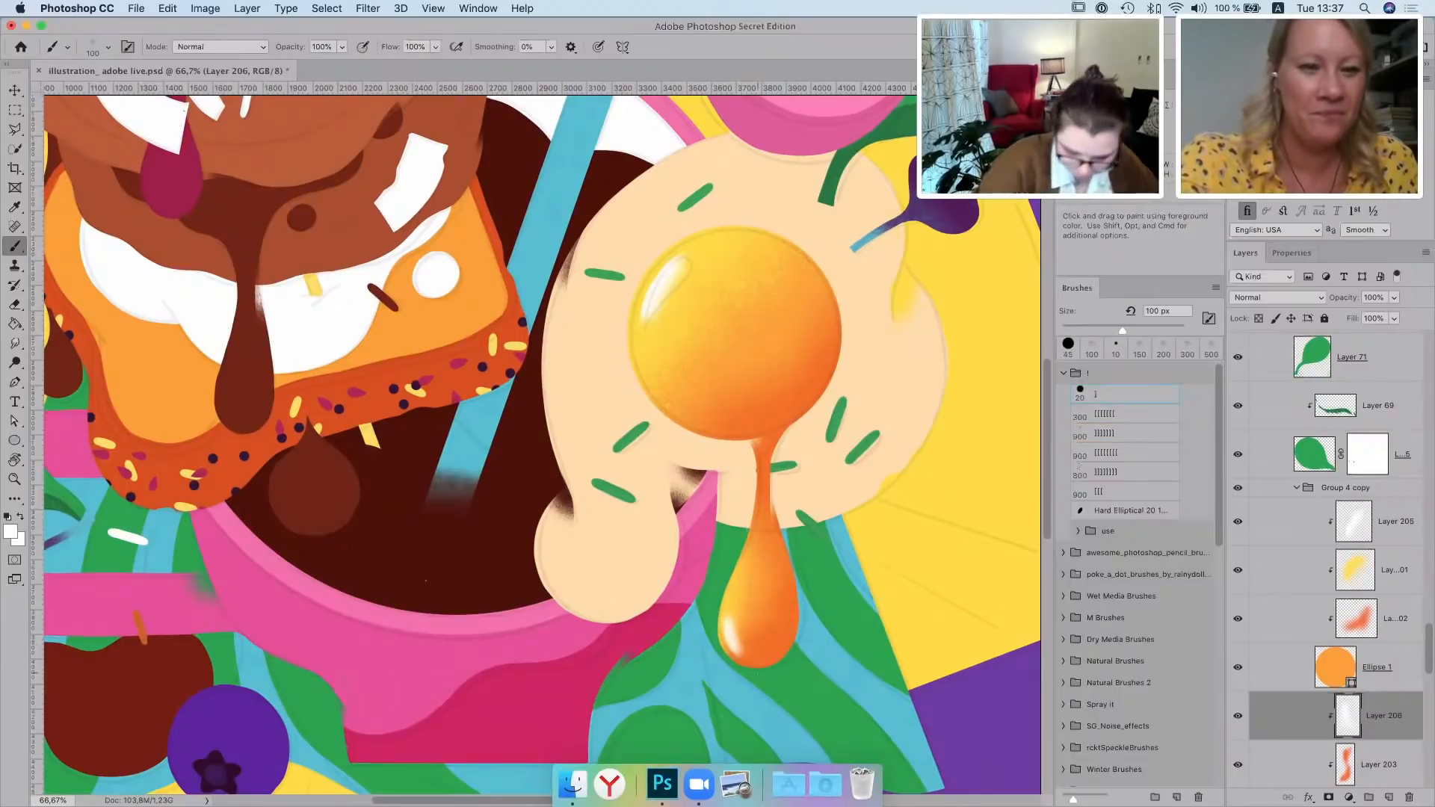
Add a new layer clipped to the egg white's layer
key(v)
click(603, 392)
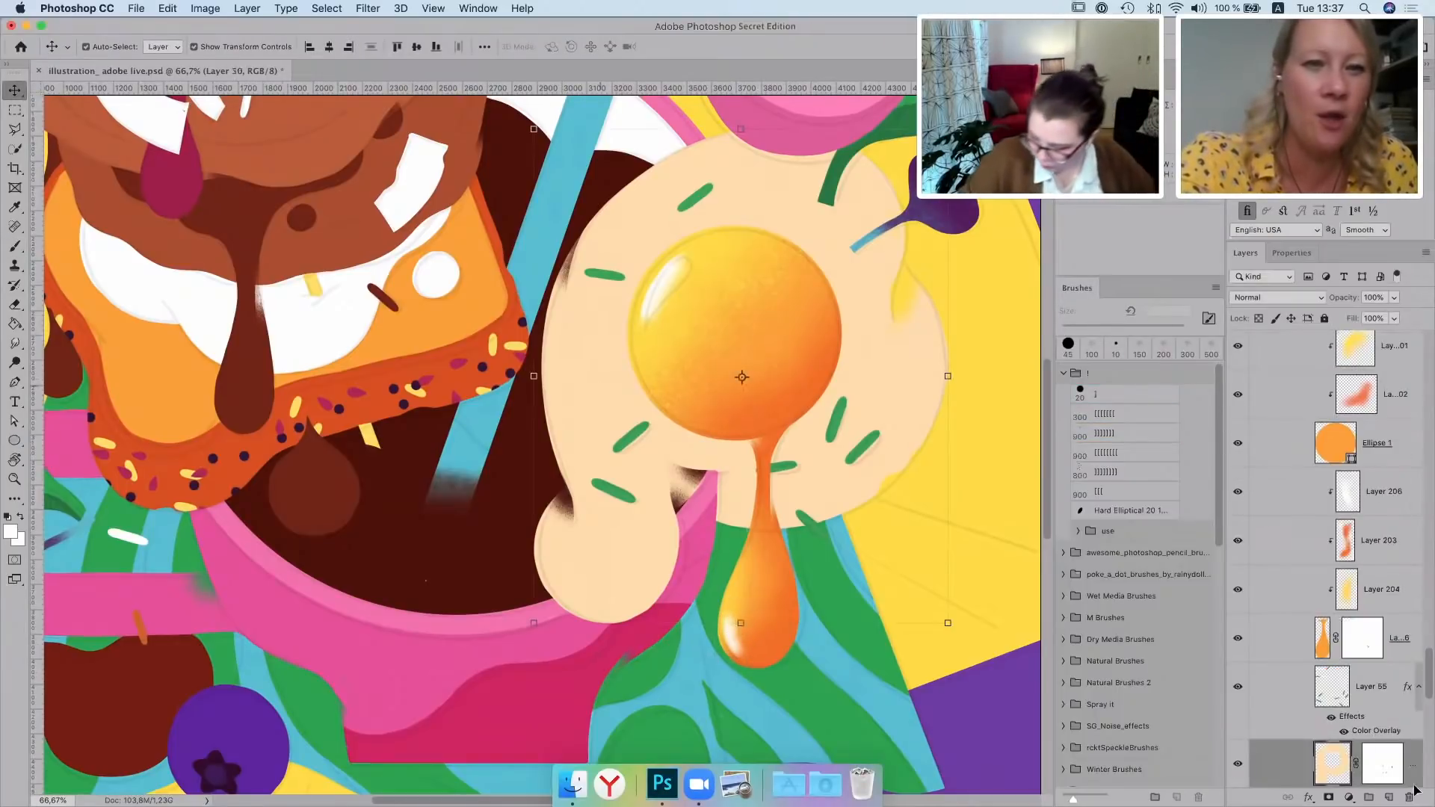
click(1388, 799)
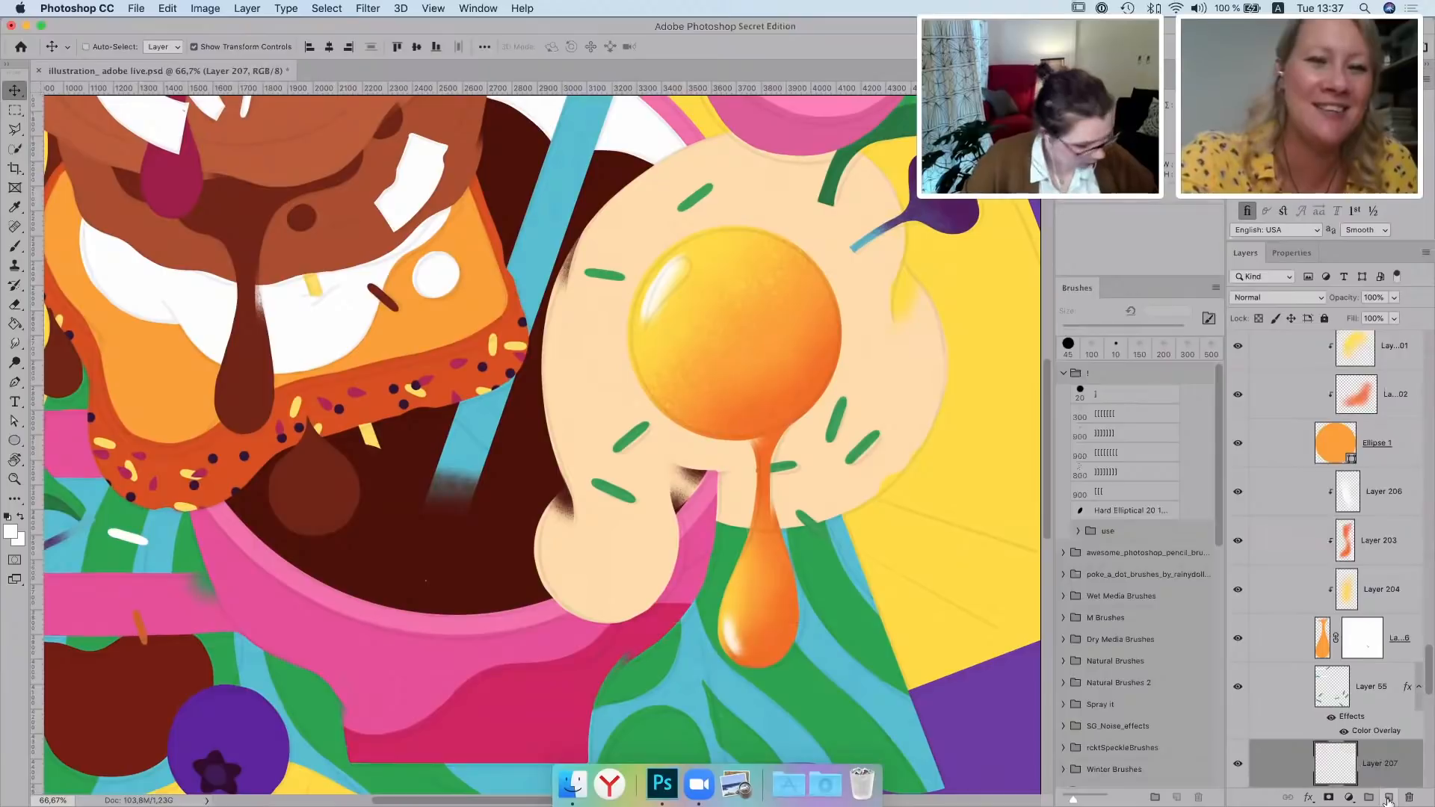
key(super+alt+g)
key(super+minus)
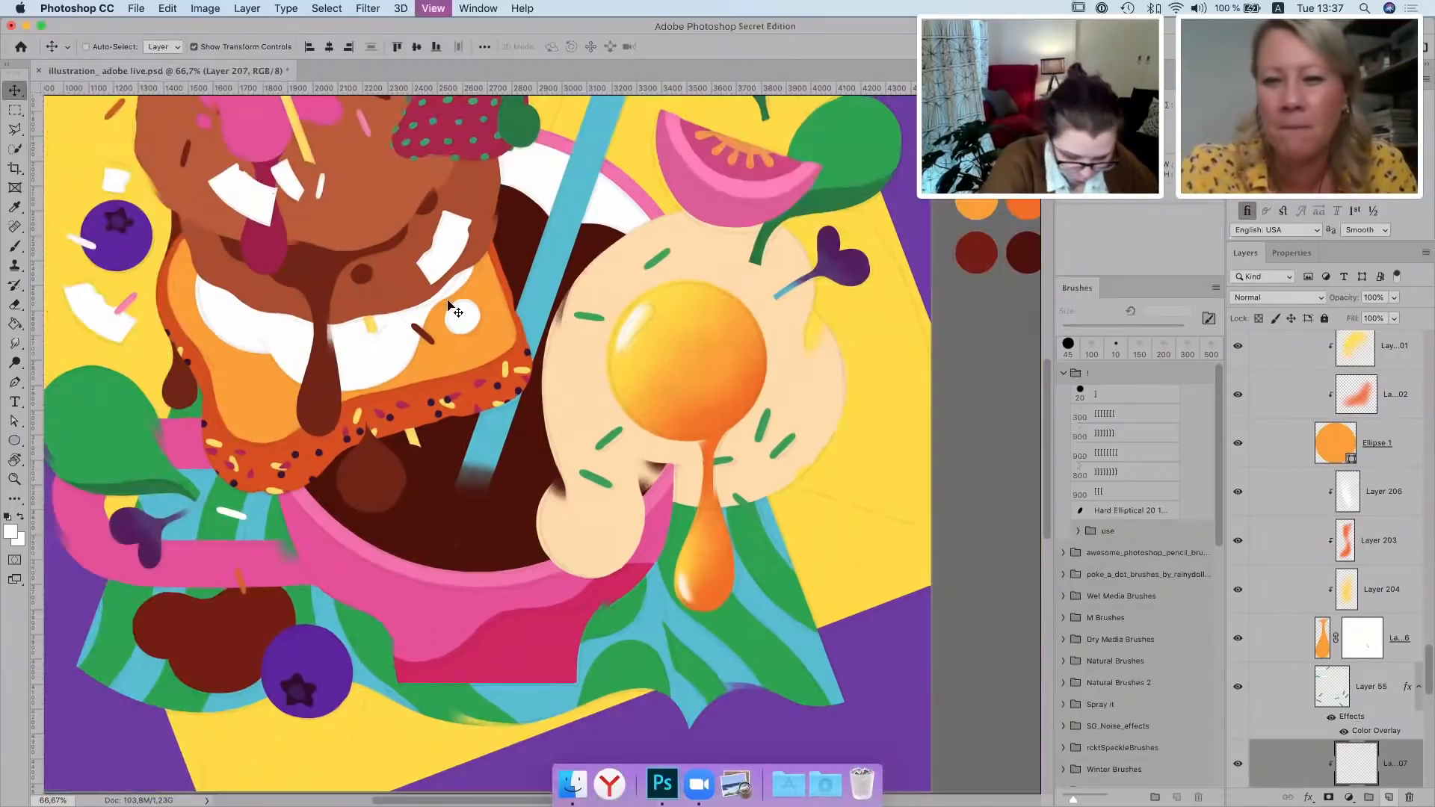
Brush soft white over the egg white's left side, right side and lower bulge with a 600 px textured brush
key(b)
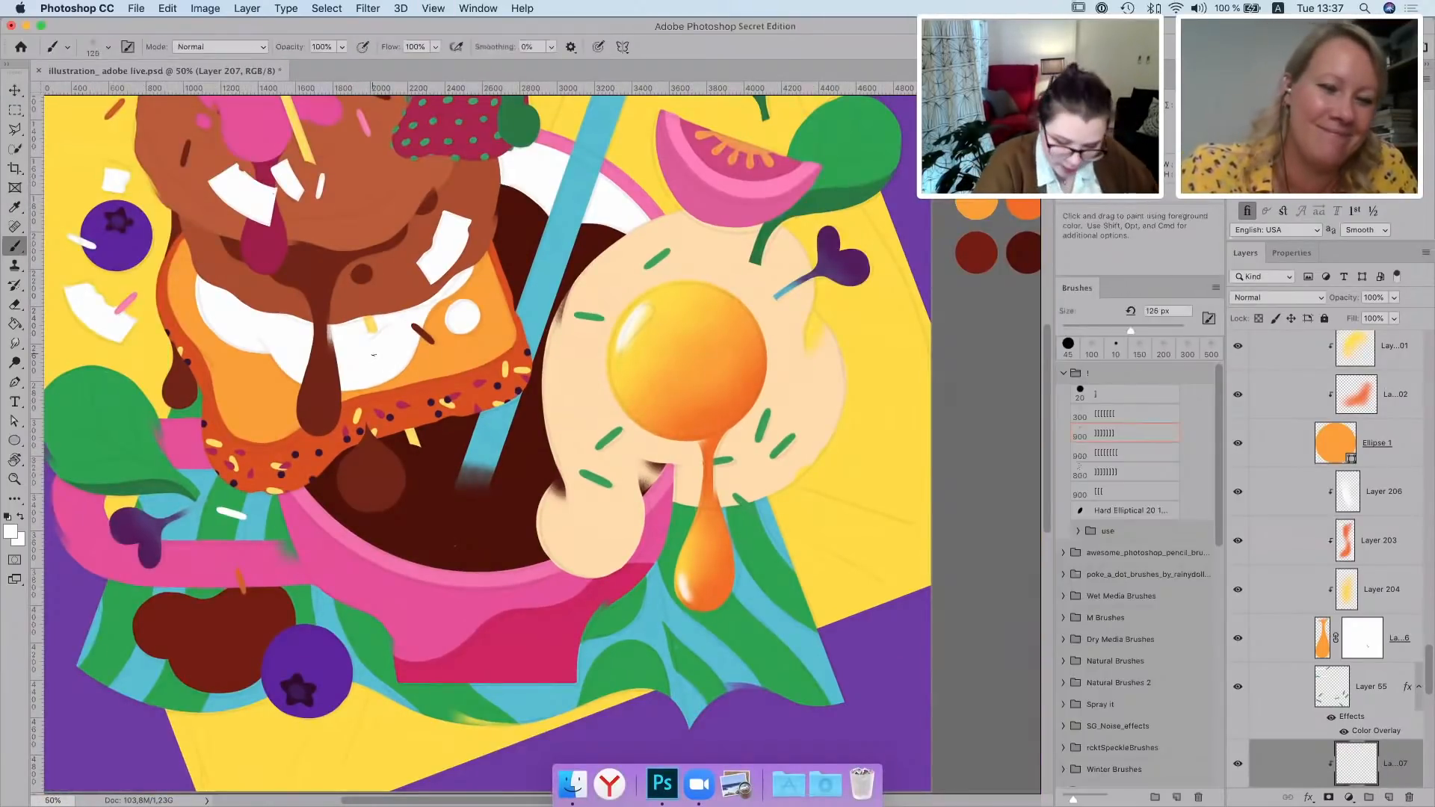
key(bracketright)
key(bracketright)
key(bracketright)
key(bracketright)
key(bracketright)
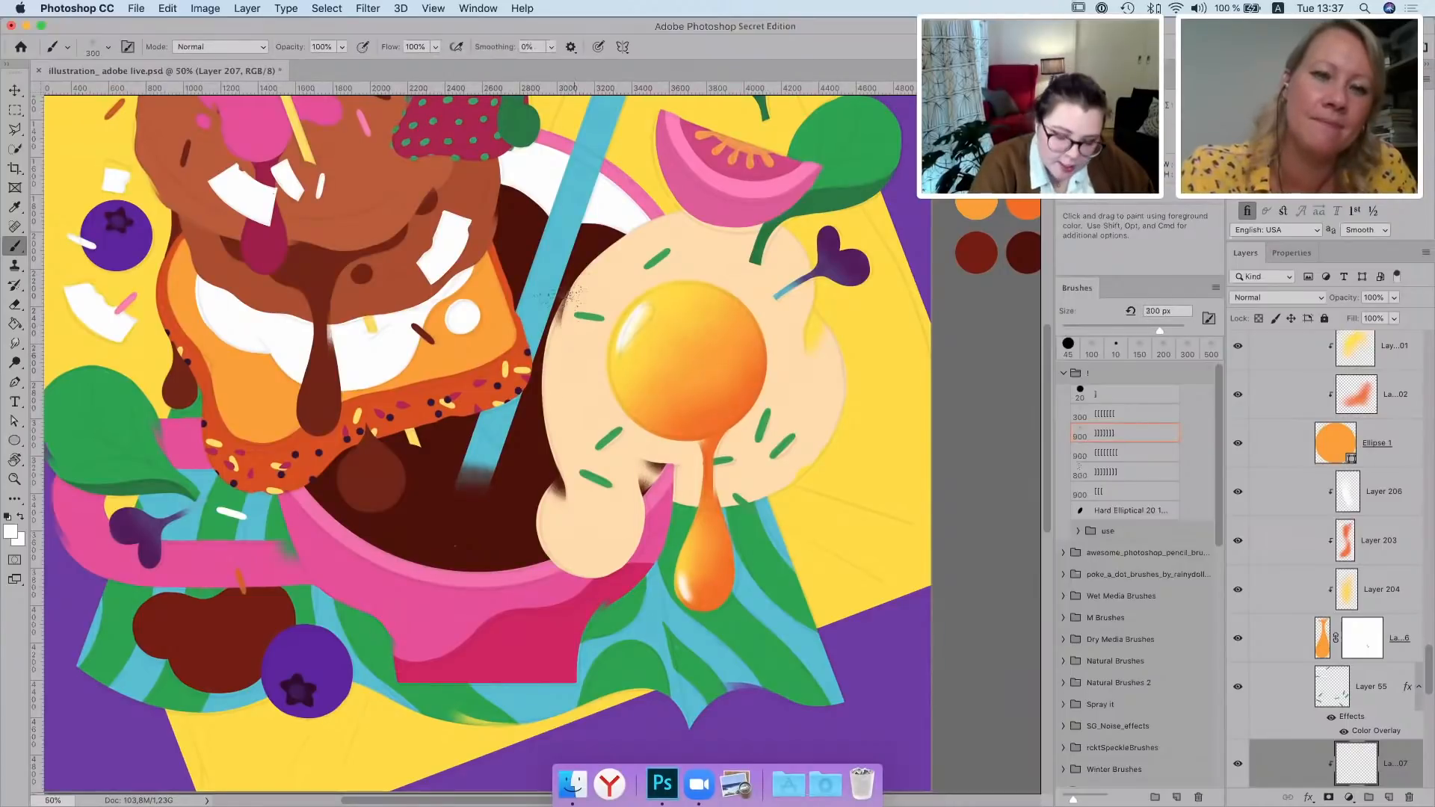
key(bracketright)
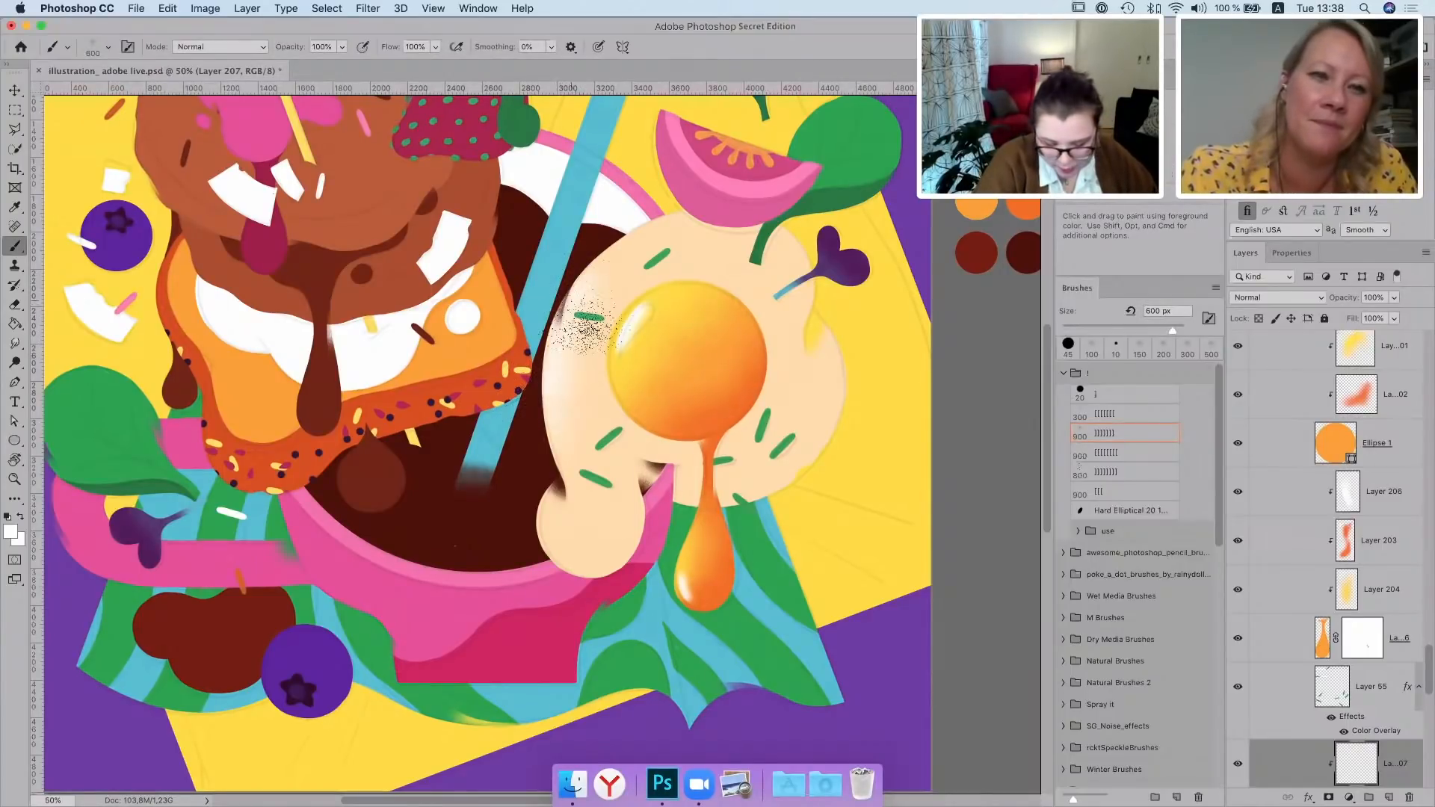
drag(619, 454, 621, 457)
mouse_move(776, 378)
mouse_down()
mouse_move(819, 397)
mouse_move(813, 295)
mouse_move(790, 244)
mouse_move(795, 425)
mouse_move(708, 476)
mouse_move(789, 488)
mouse_up()
mouse_move(577, 553)
mouse_down()
mouse_move(611, 544)
mouse_move(641, 572)
mouse_up()
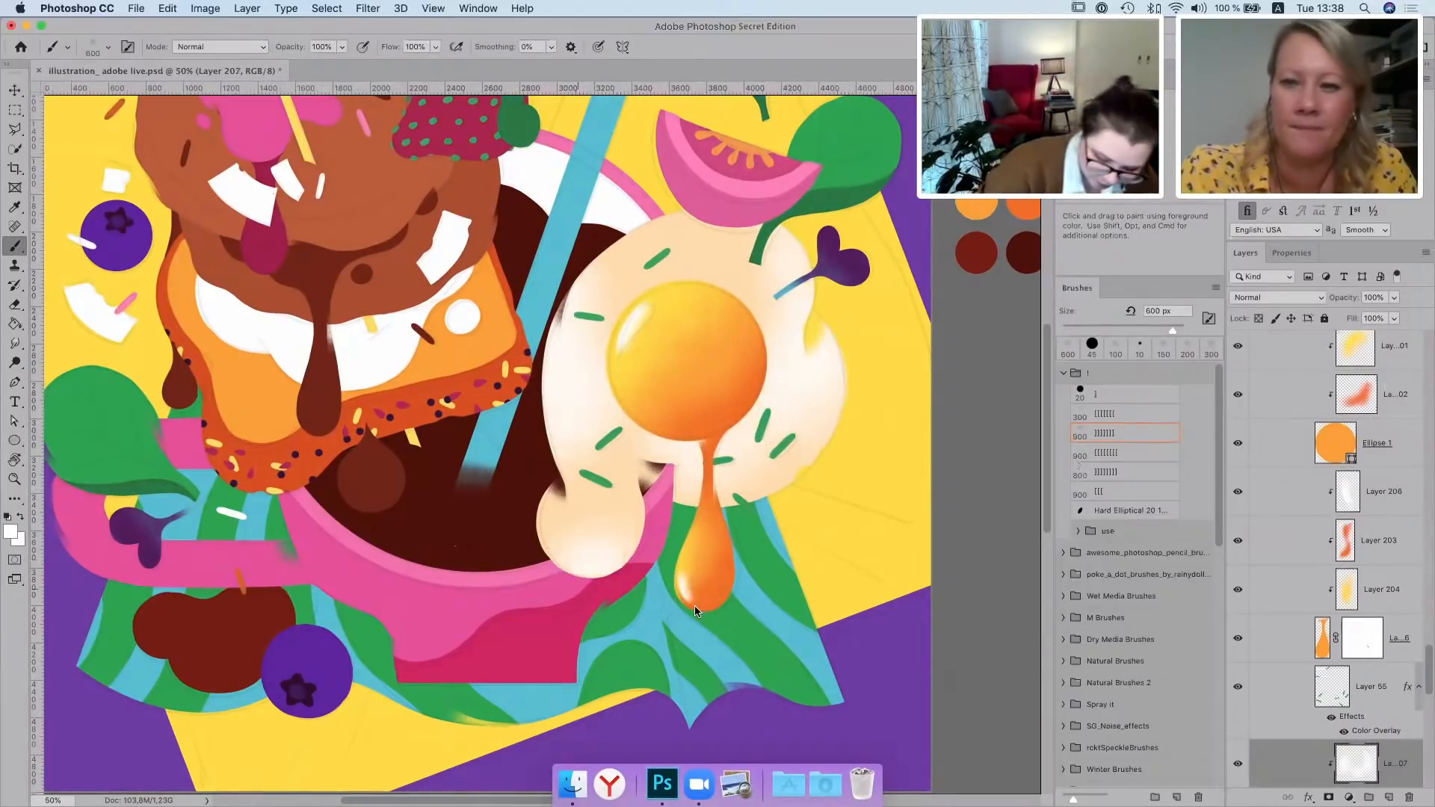
On another clipped layer, shade the egg white's left edge with orange sampled from the yolk, using a 175 px brush
click(1389, 797)
key(super+alt+g)
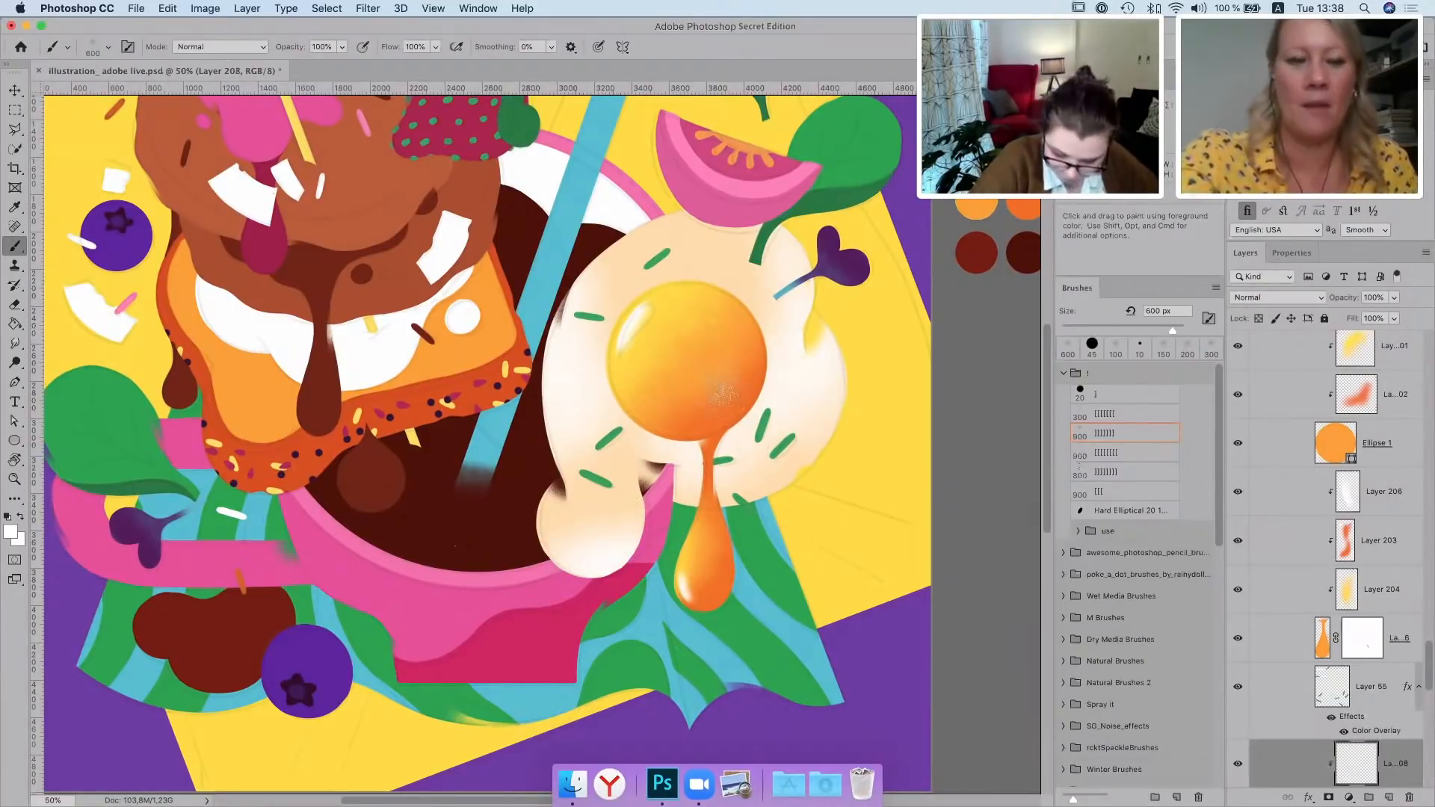
alt+click(725, 368)
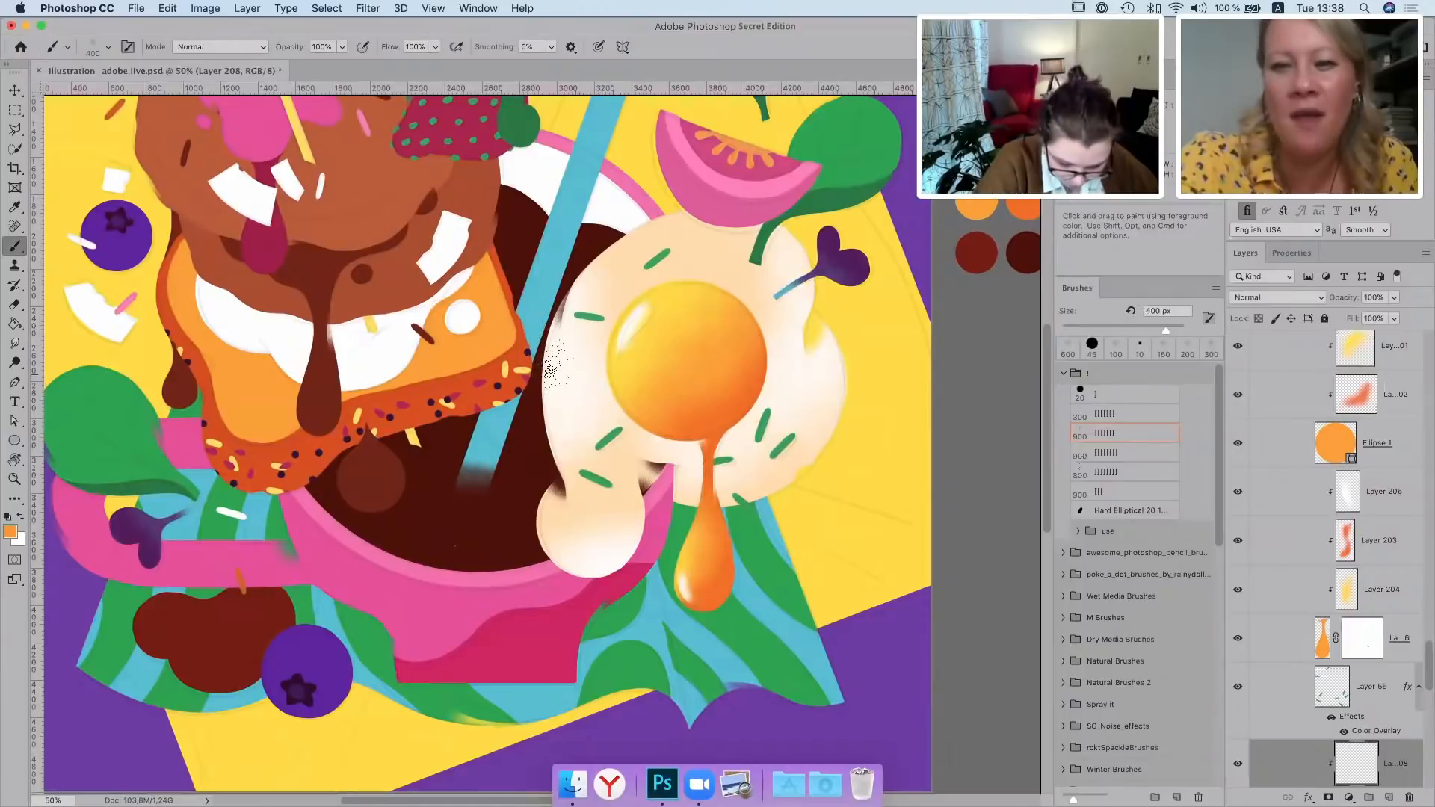
key(bracketleft)
key(bracketleft)
key(bracketleft)
key(bracketleft)
drag(545, 344, 555, 455)
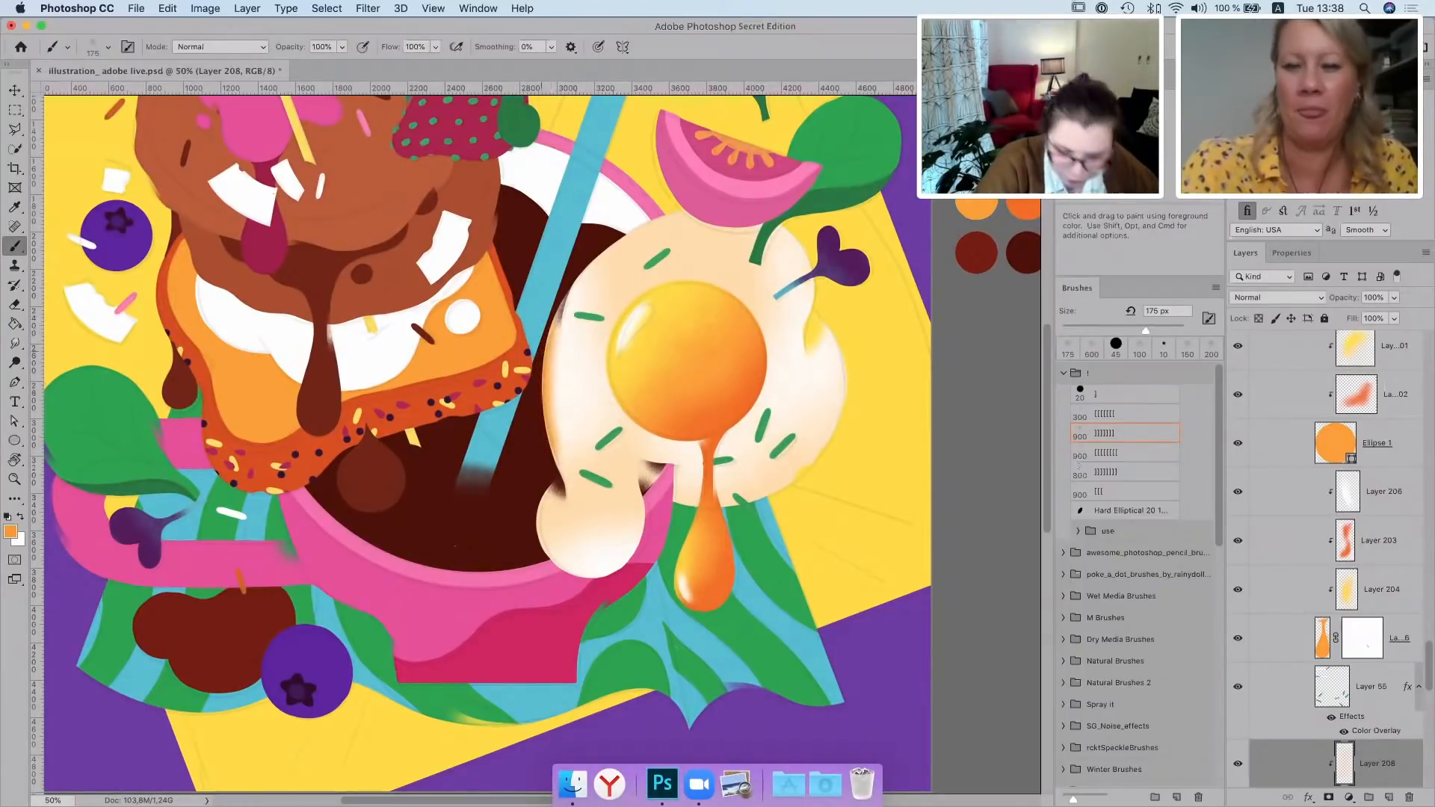
Shade the egg white's right edge in orange, then its lower bulge and top edge with a 250 px brush
drag(847, 391, 830, 439)
drag(846, 364, 831, 439)
drag(845, 362, 831, 428)
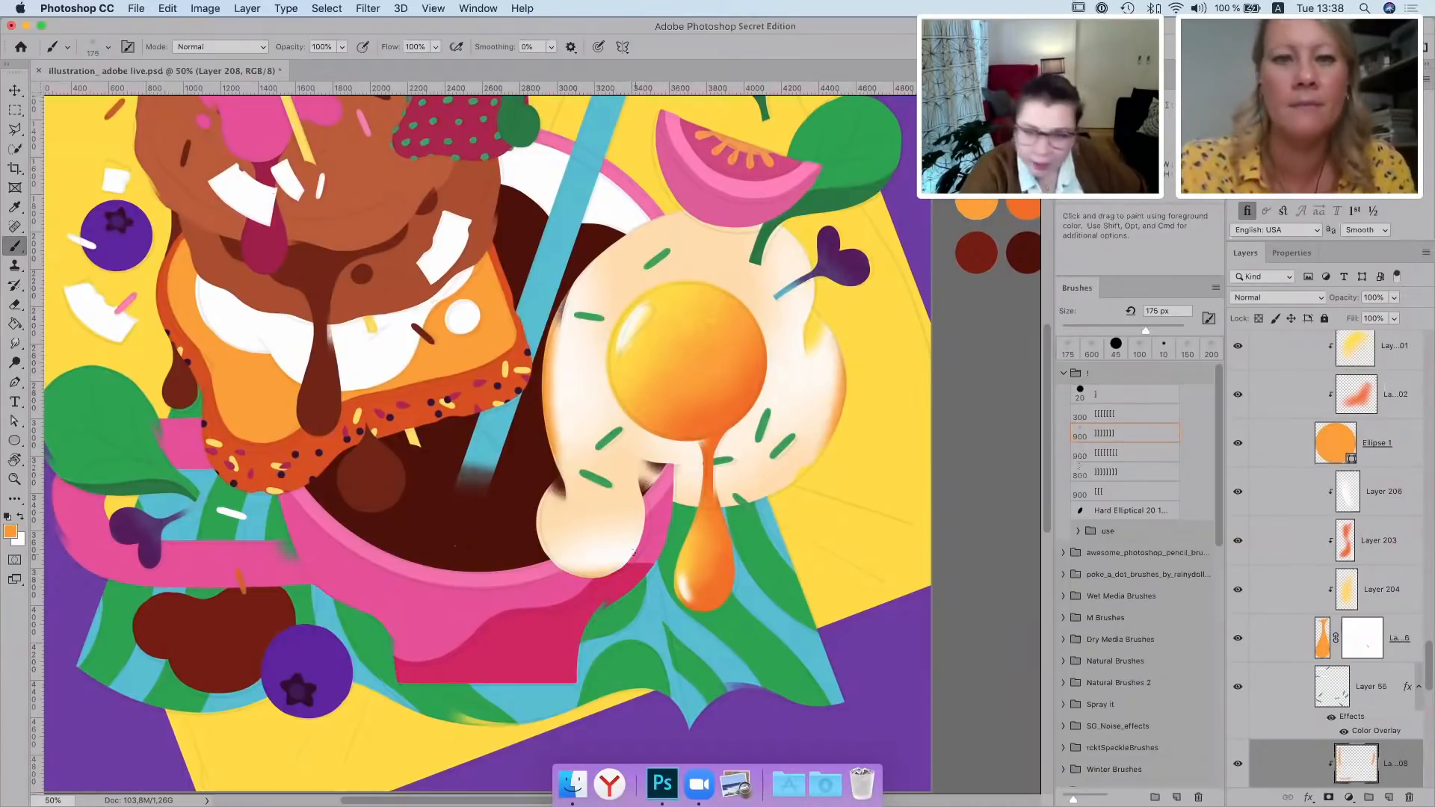
key(bracketright)
drag(626, 559, 594, 555)
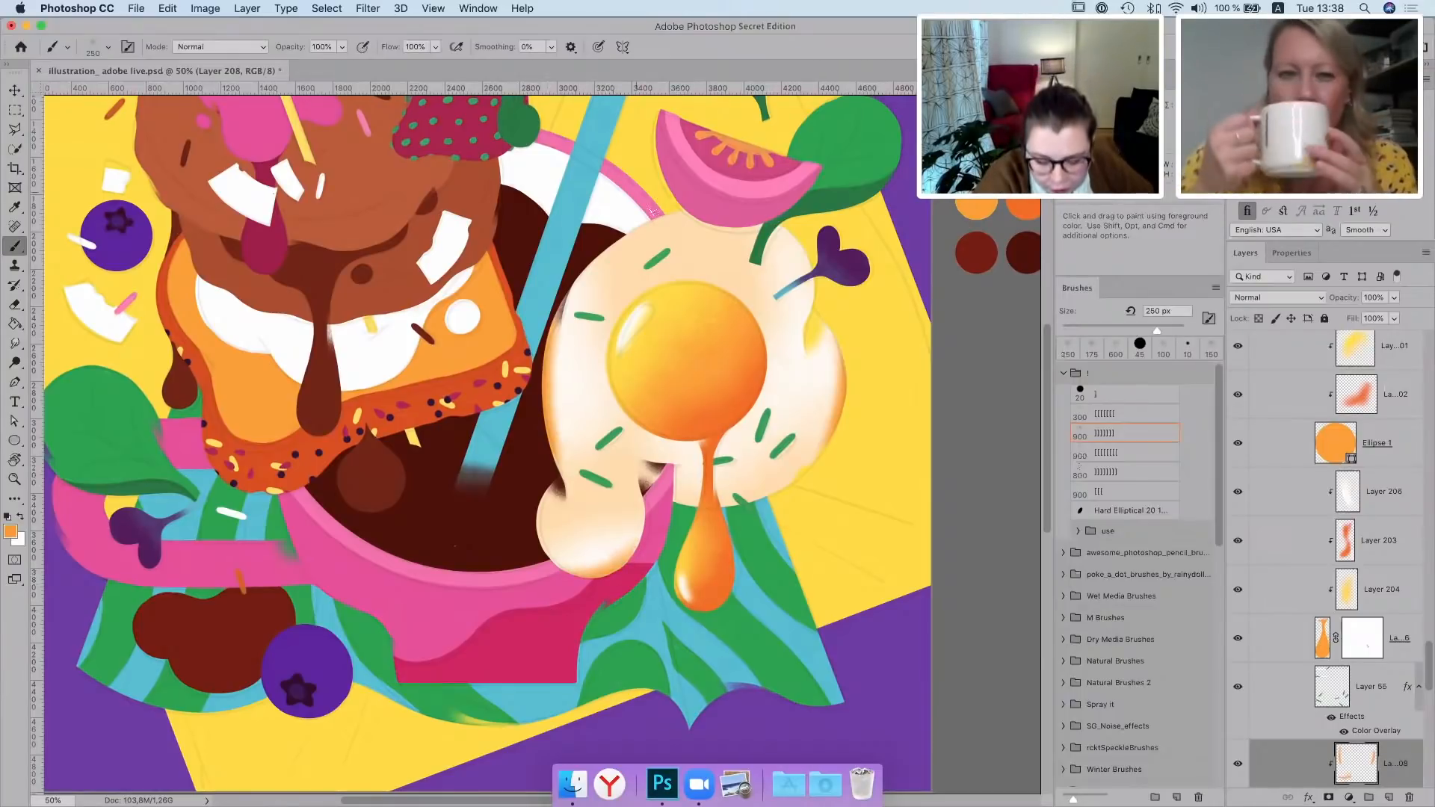
drag(653, 213, 701, 217)
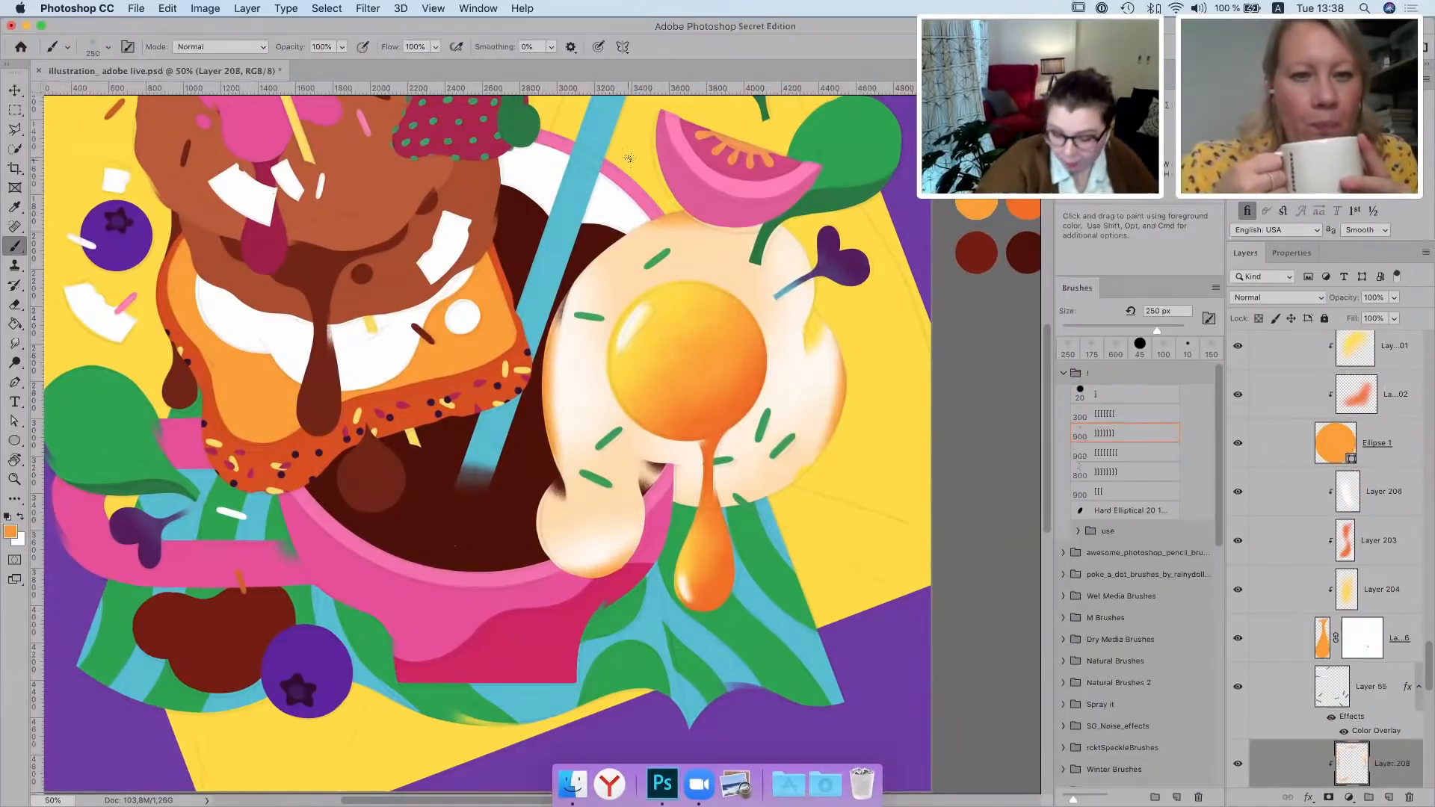
On a new clipped layer over the pink bowl, paint a dark pink shadow beneath the rim's left side with a 150 px brush
click(14, 93)
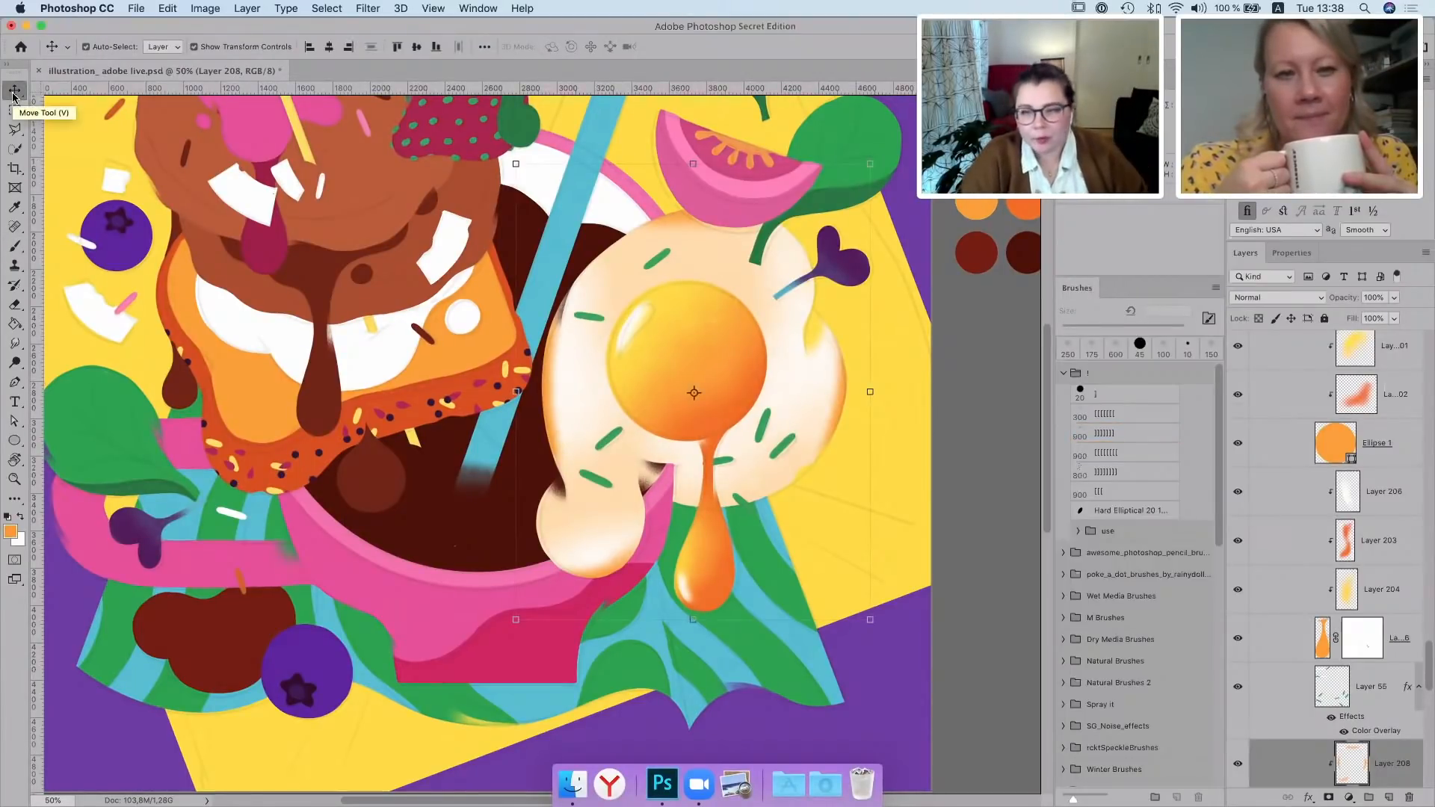
click(437, 606)
click(1388, 798)
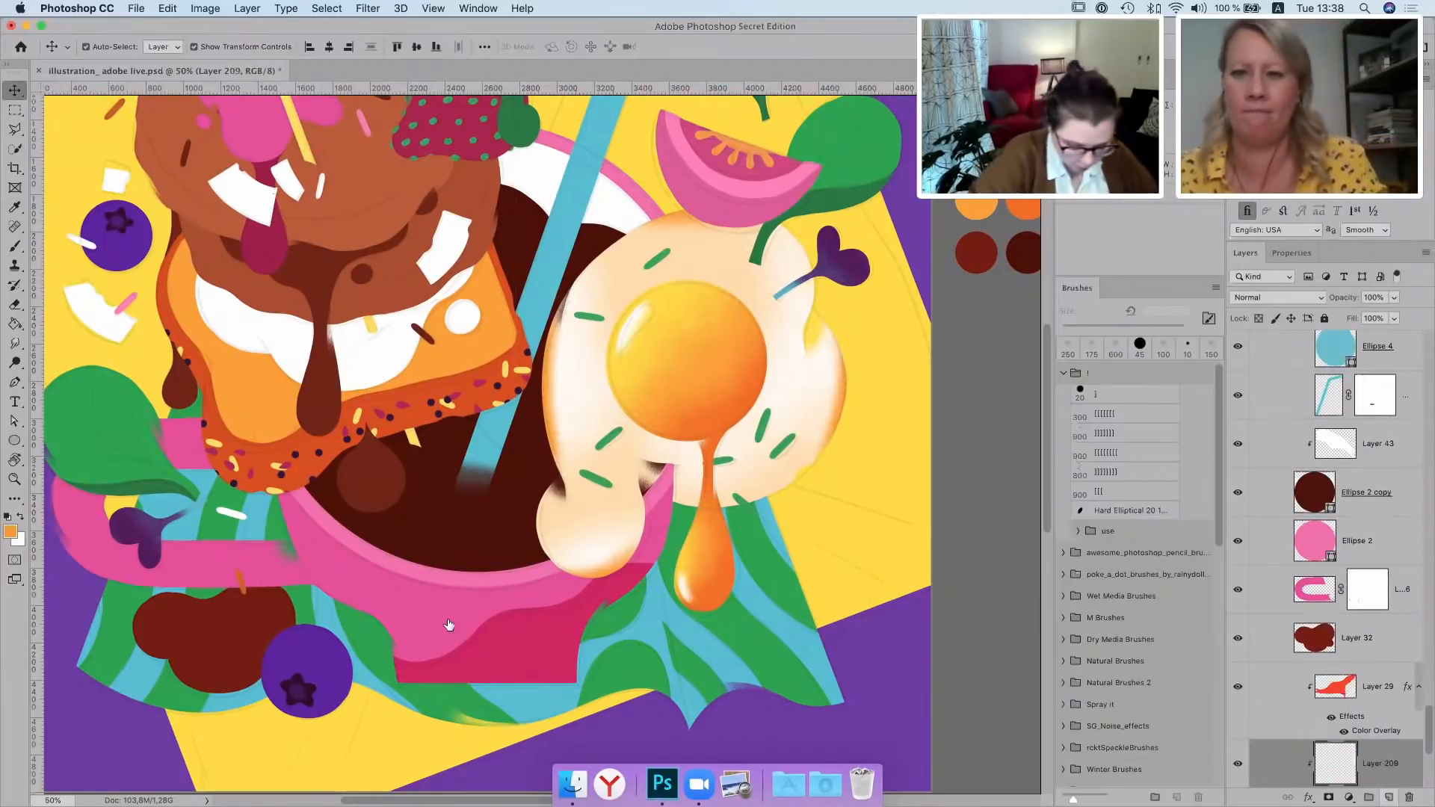
click(500, 647)
key(b)
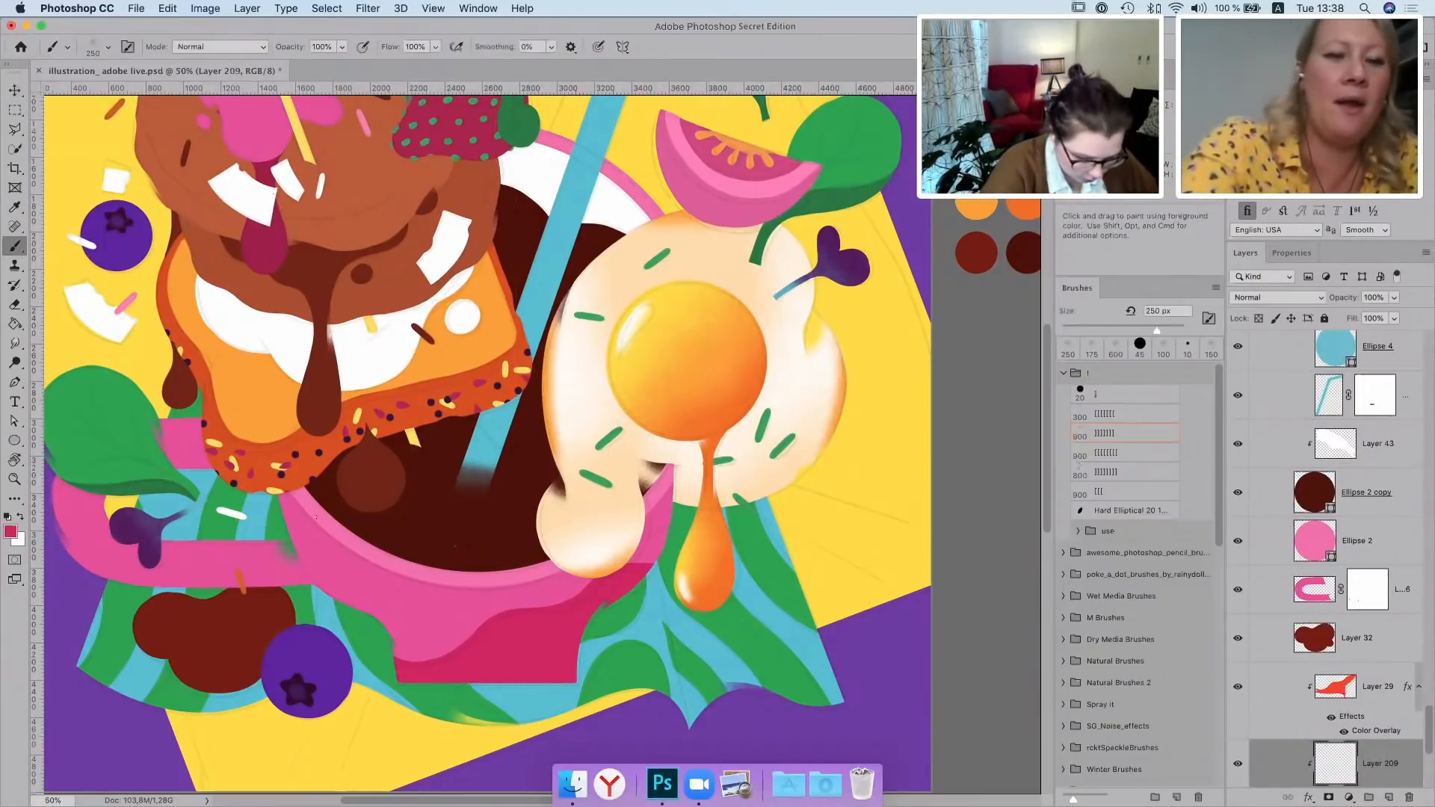
key(bracketleft)
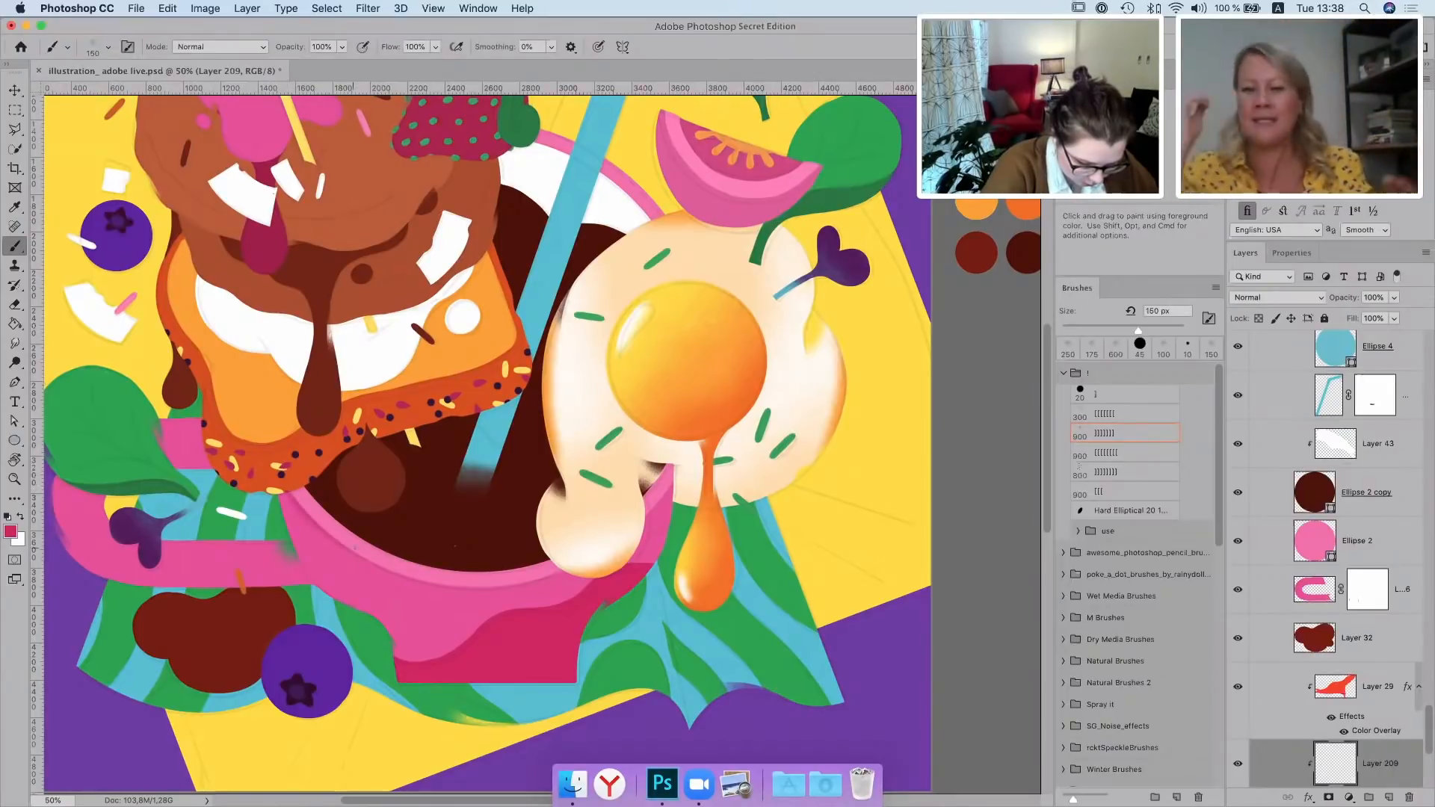
drag(379, 558, 291, 490)
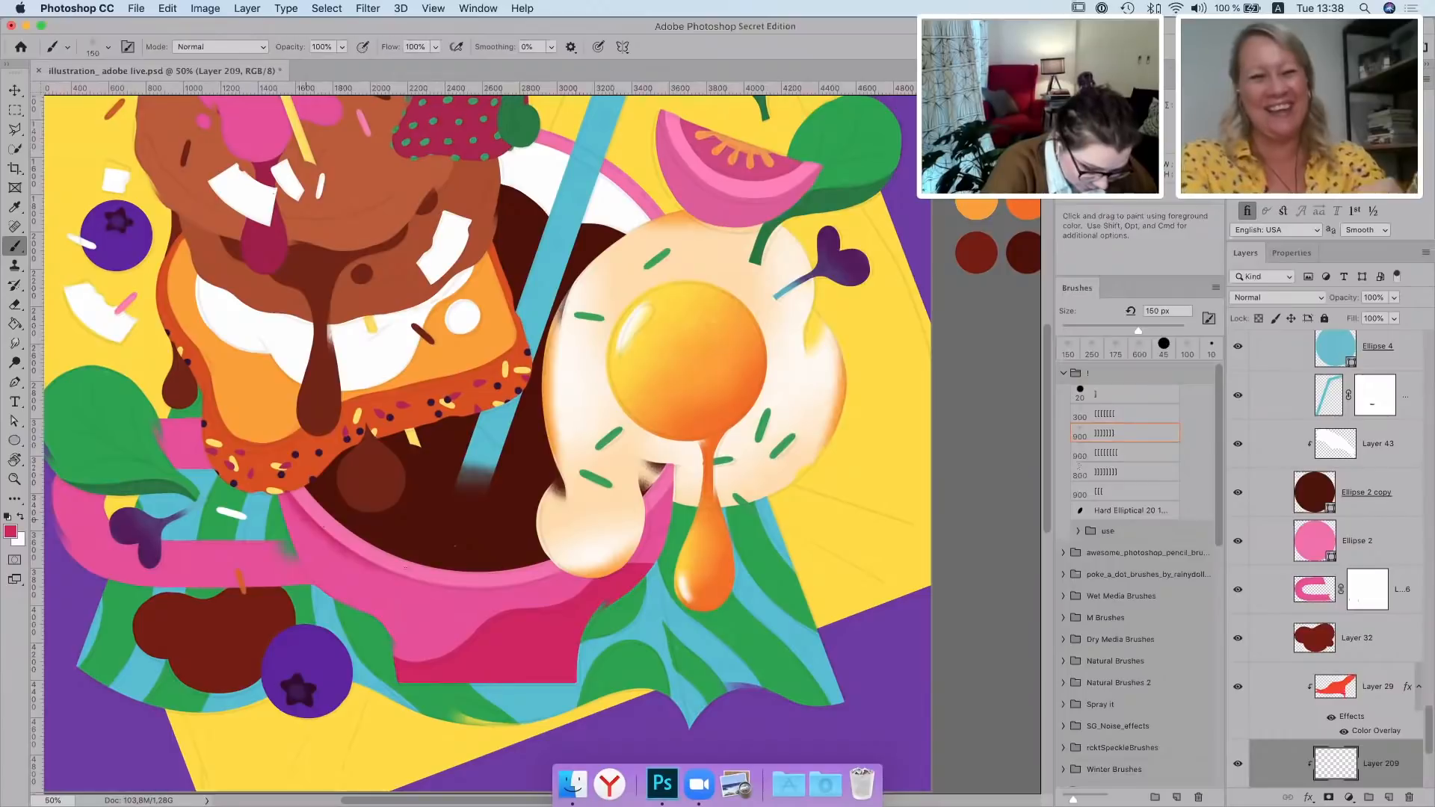
Add a new layer clipped to the bowl's rim ellipse, Ellipse 2
click(14, 91)
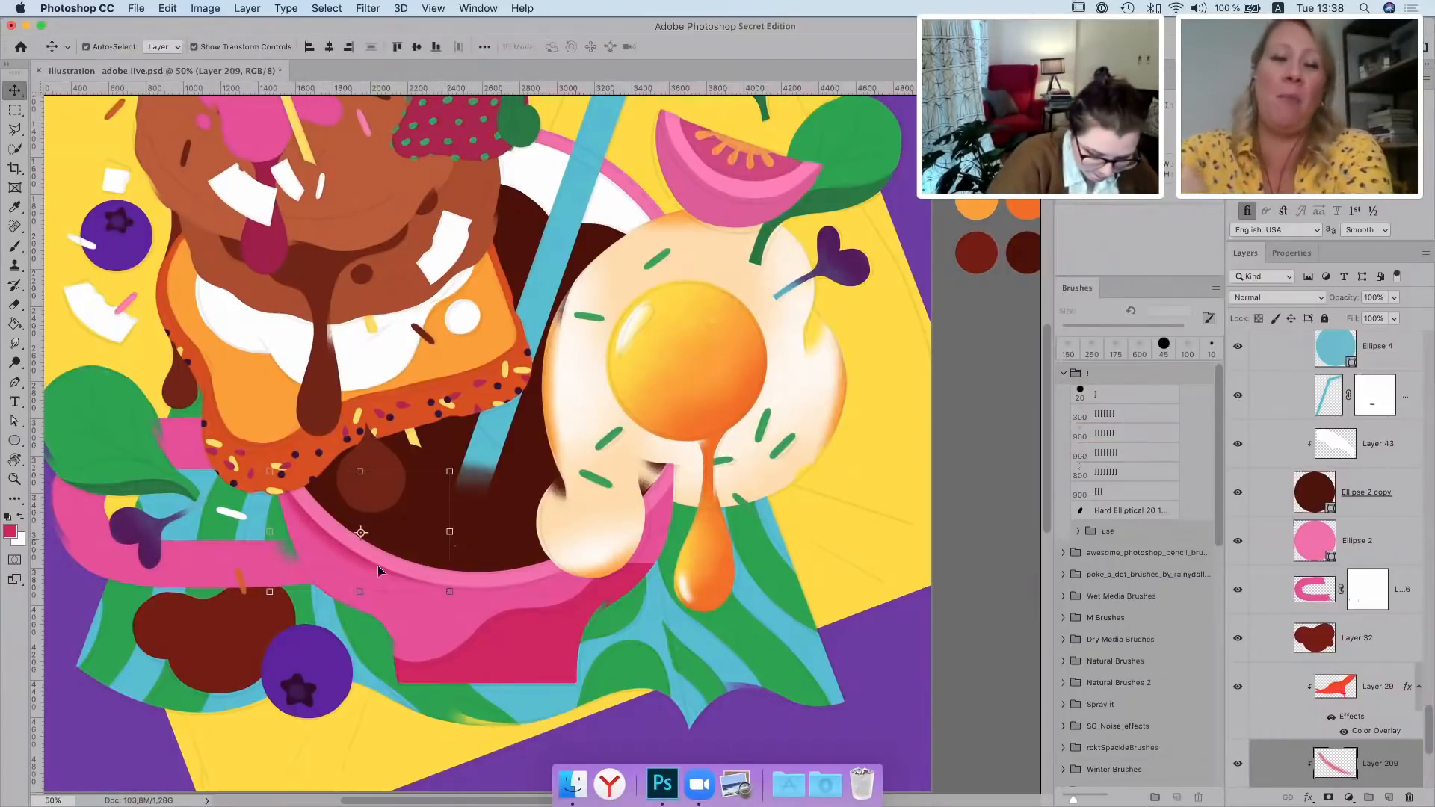
click(379, 570)
click(1389, 798)
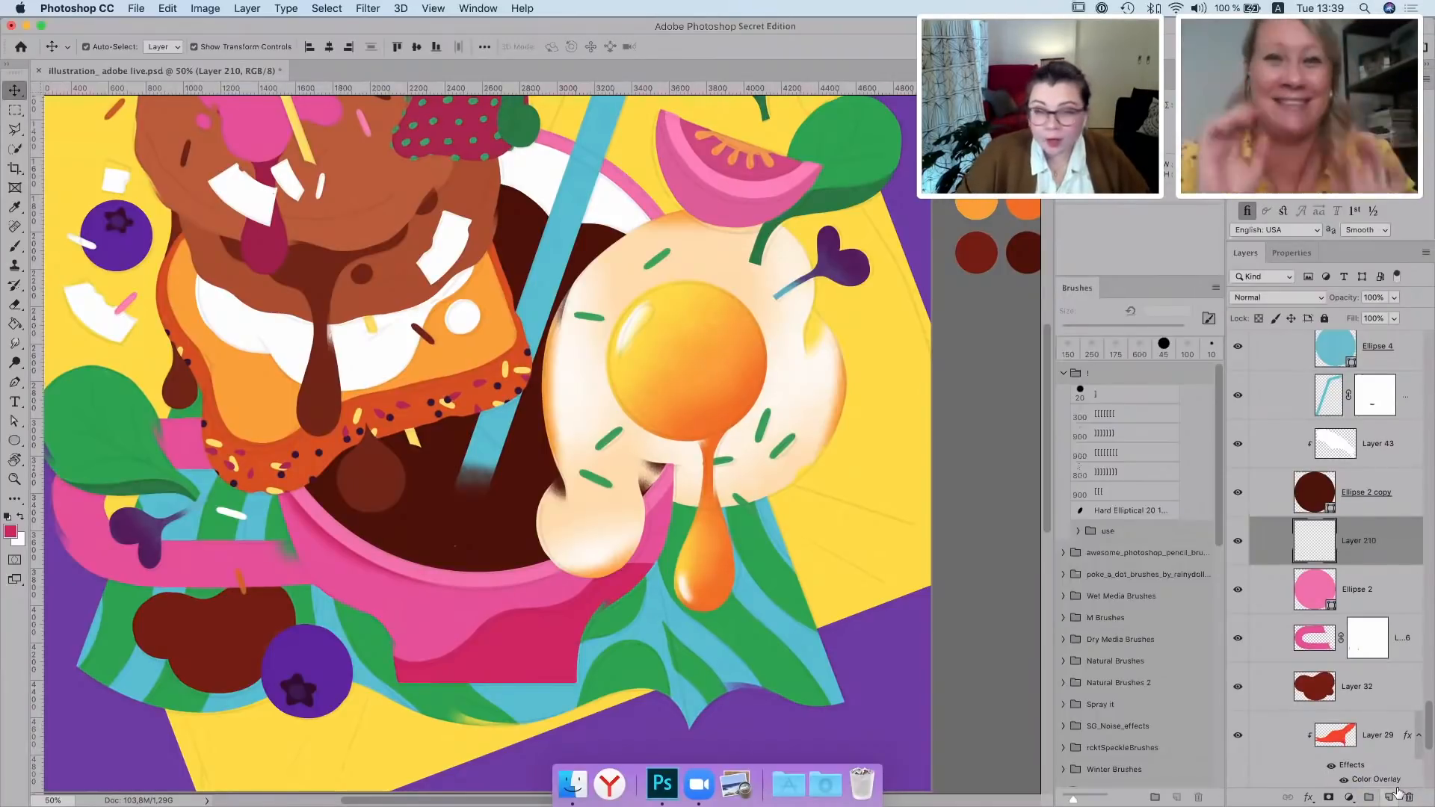
key(super+alt+g)
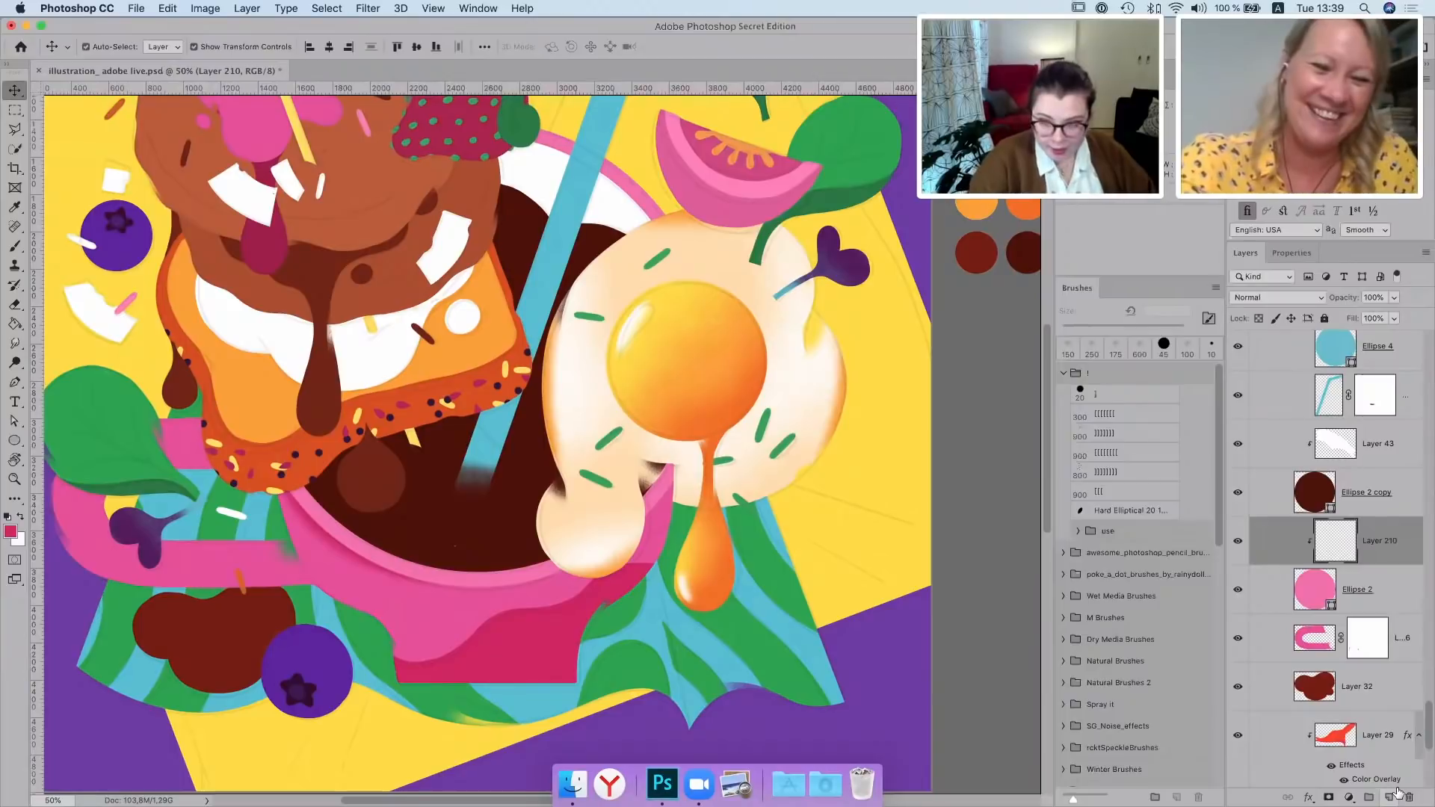
Sample white from the cream and paint a highlight along the rim's lower-left curve with a 200 px brush
key(i)
click(389, 354)
key(b)
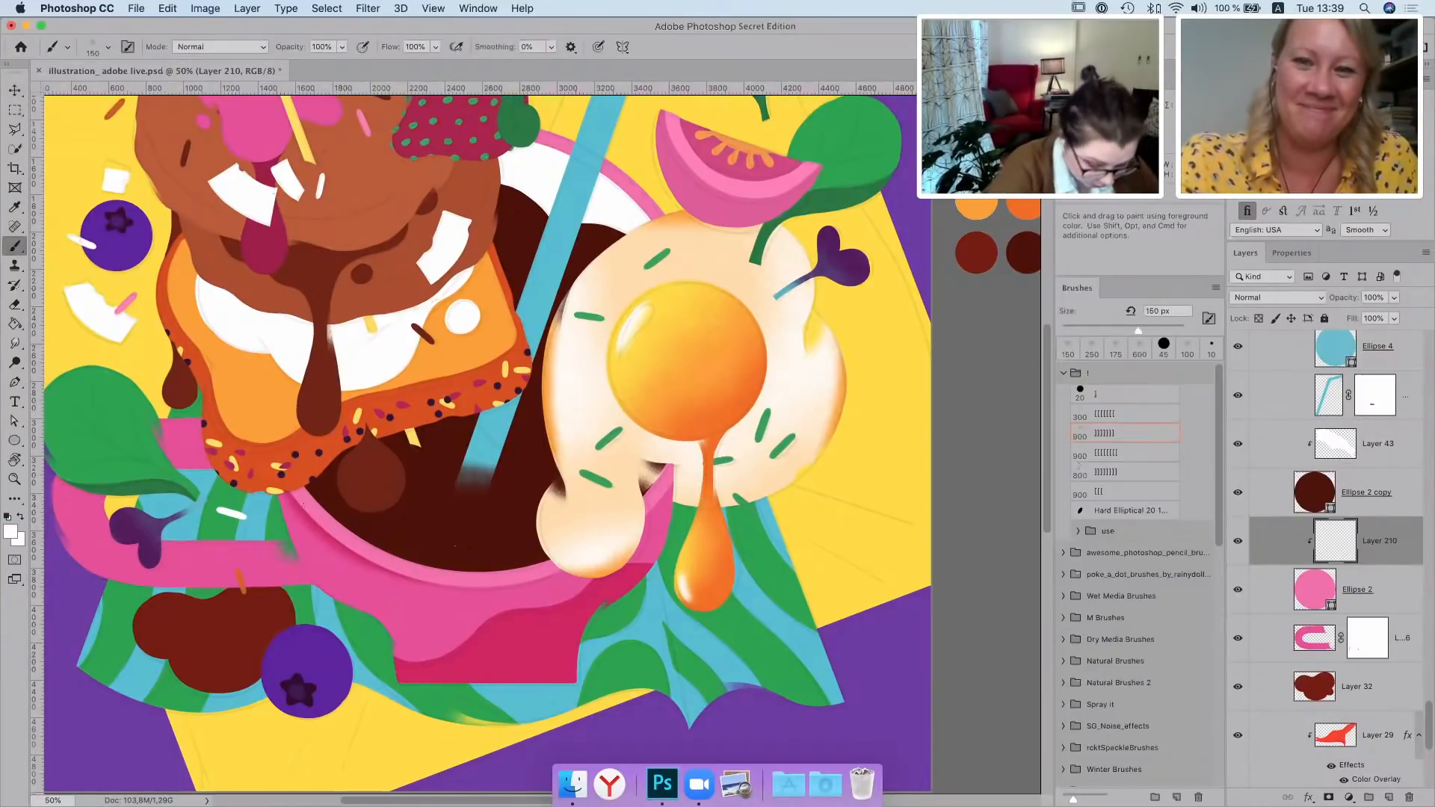
key(bracketright)
key(bracketright)
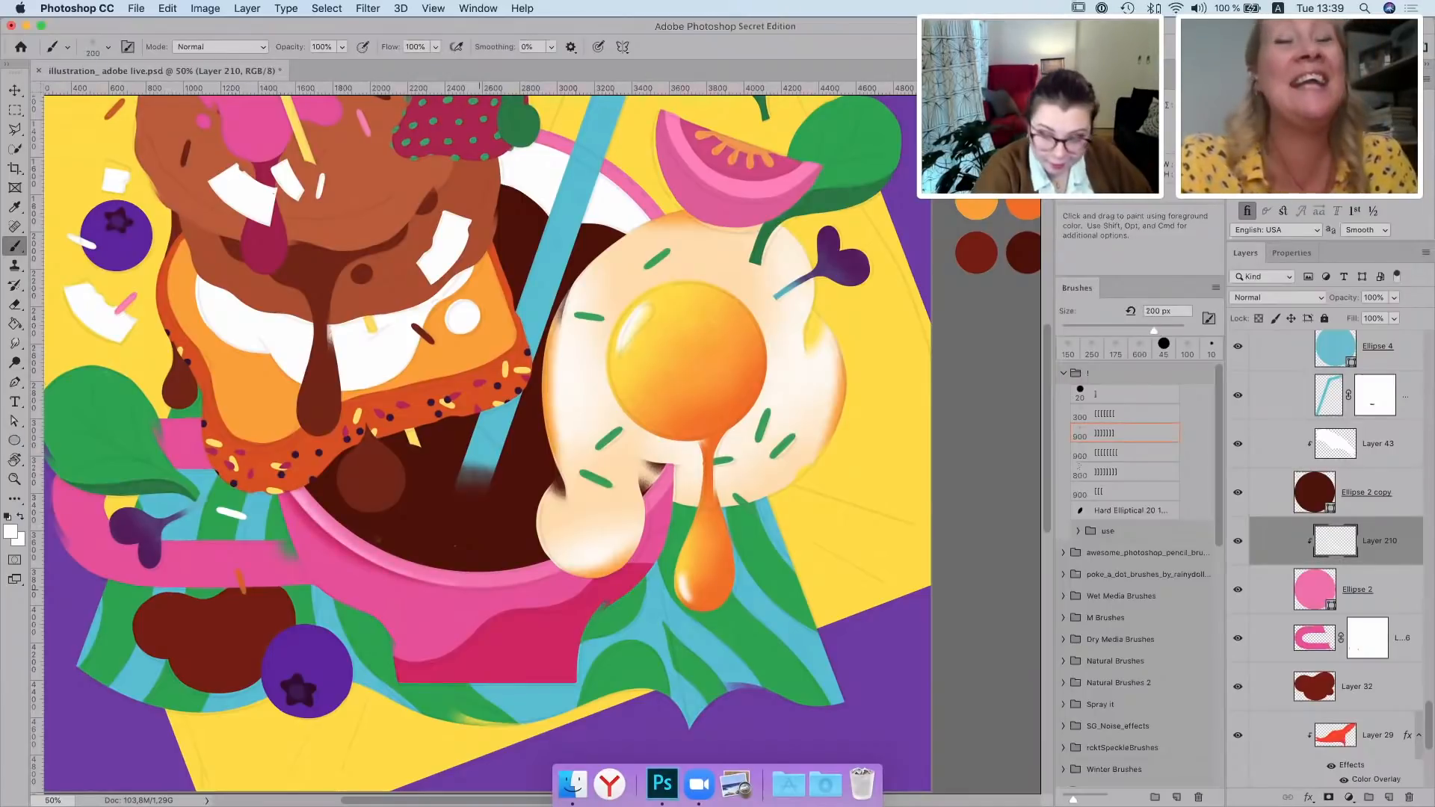
drag(339, 537, 446, 578)
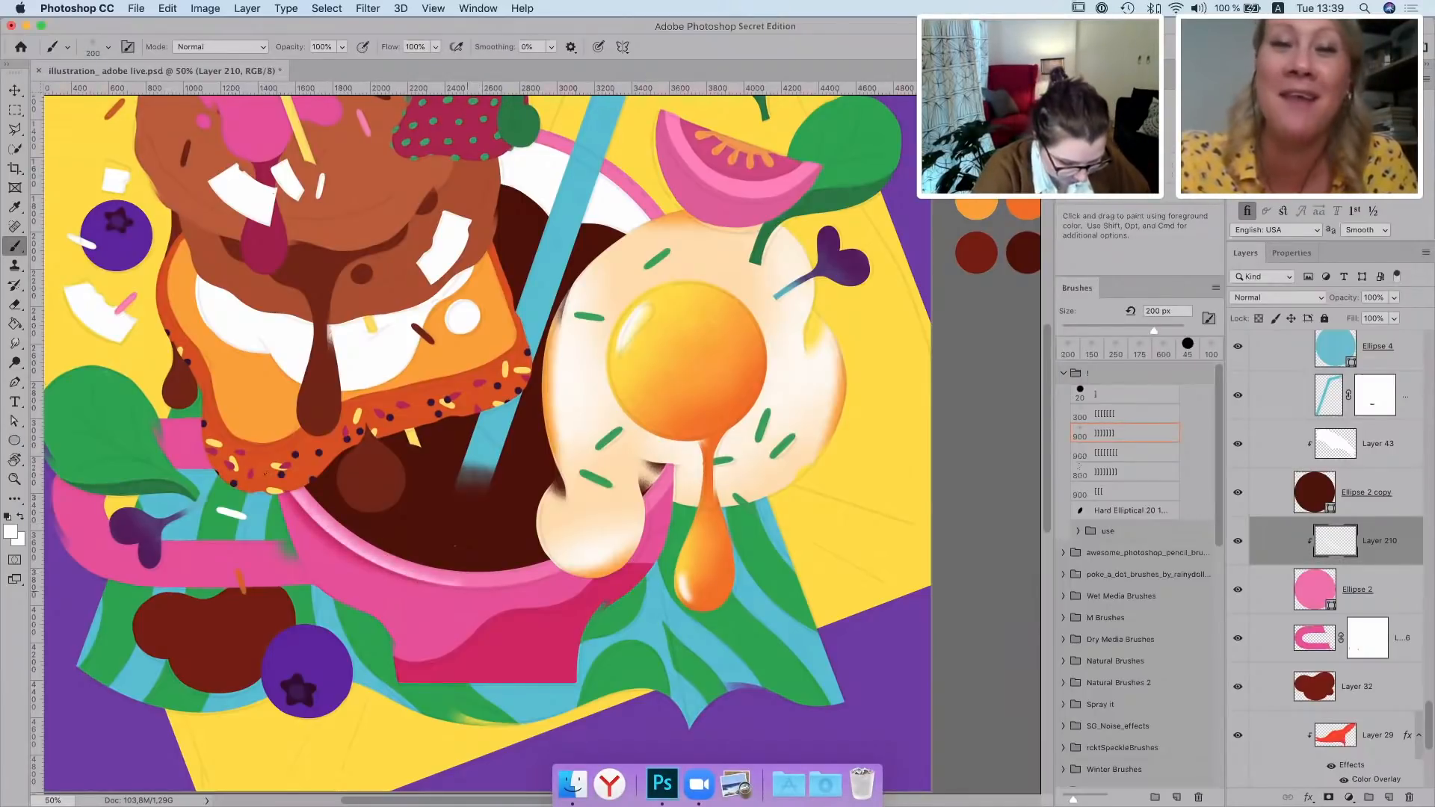
Lower the rim highlight layer's opacity to 74% and deselect the layer
click(12, 92)
click(1394, 297)
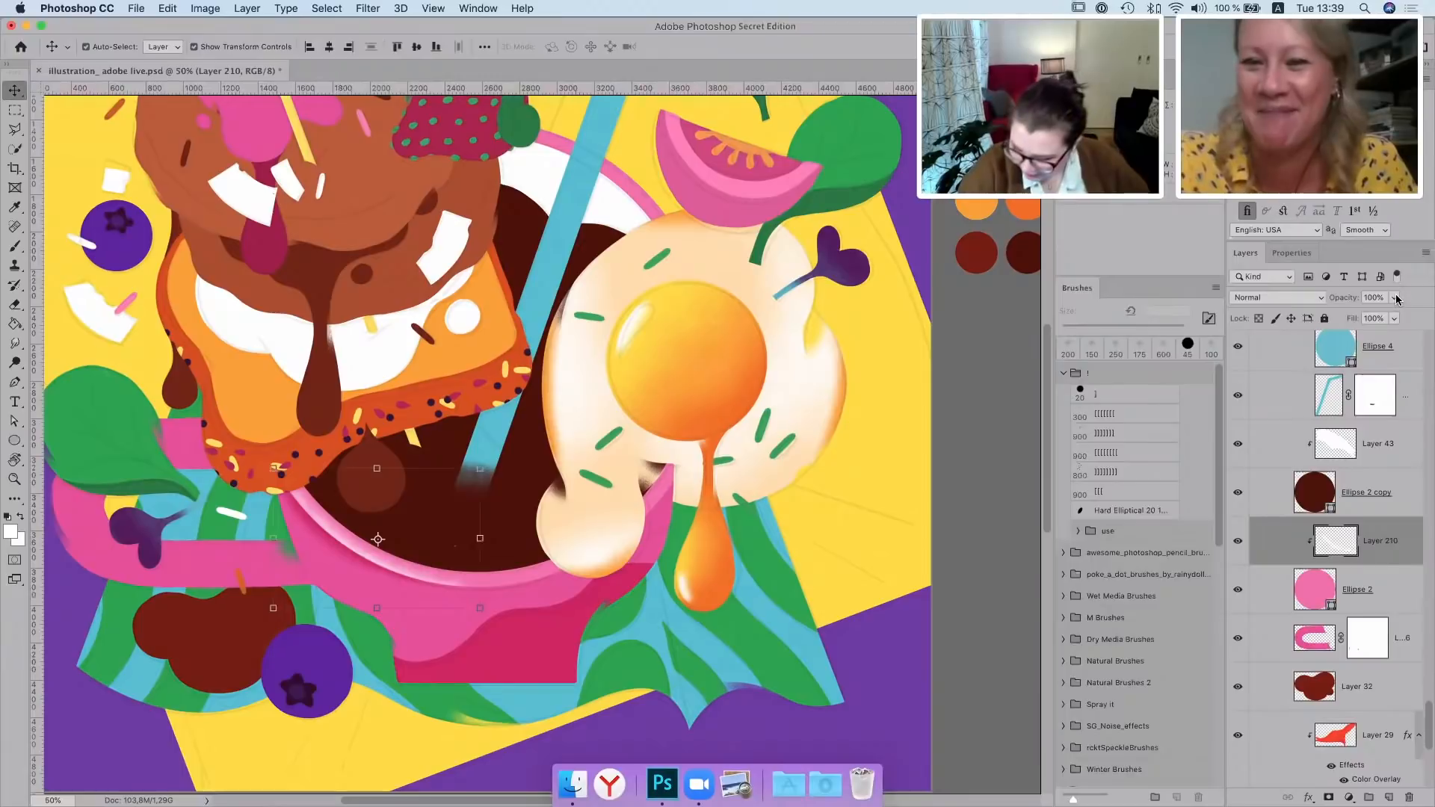
drag(1396, 316, 1369, 320)
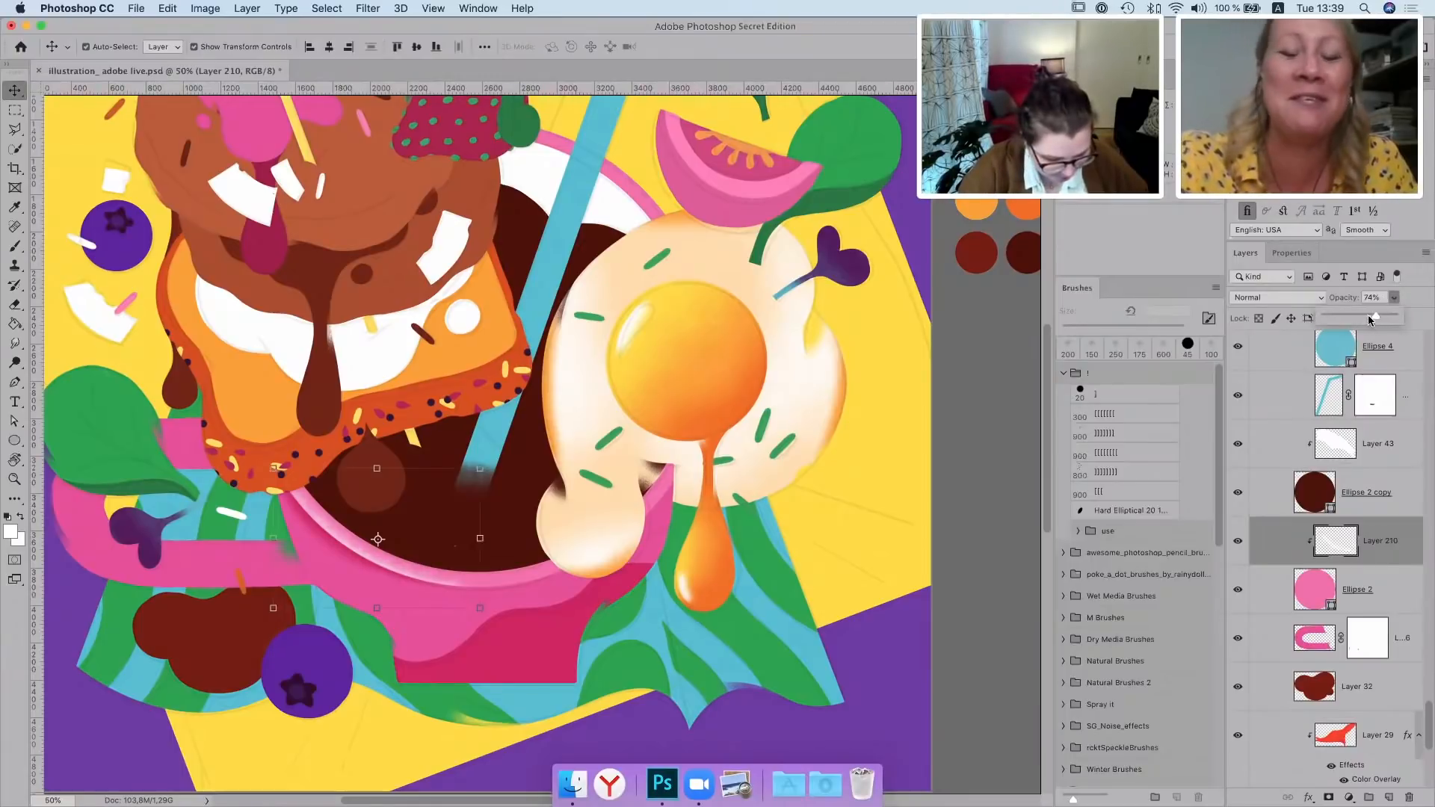
click(955, 552)
scroll(774, 497, up, 5)
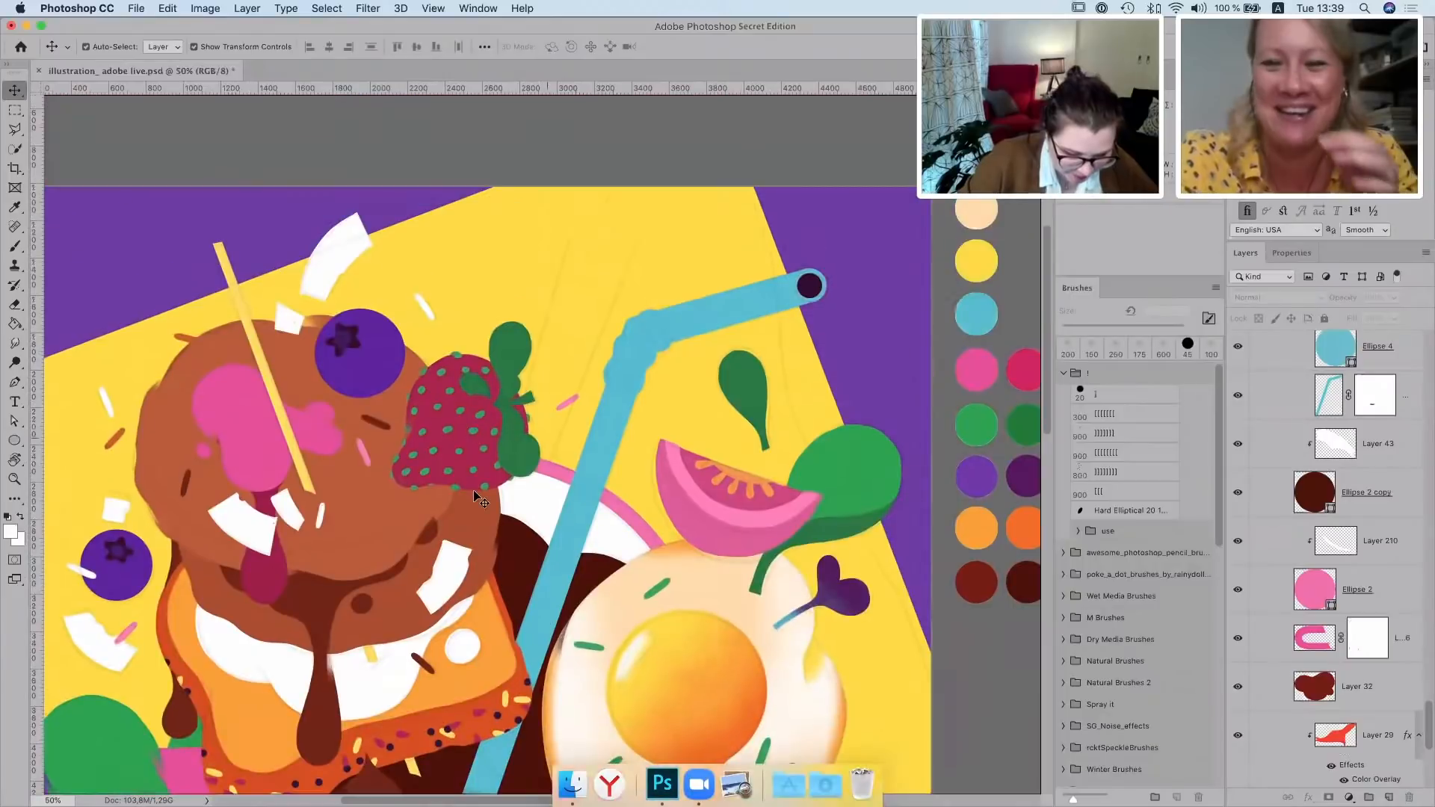
Add a new clipped layer over the large green leaf and place it between Layer 79 and Layer 77
click(838, 496)
click(1389, 797)
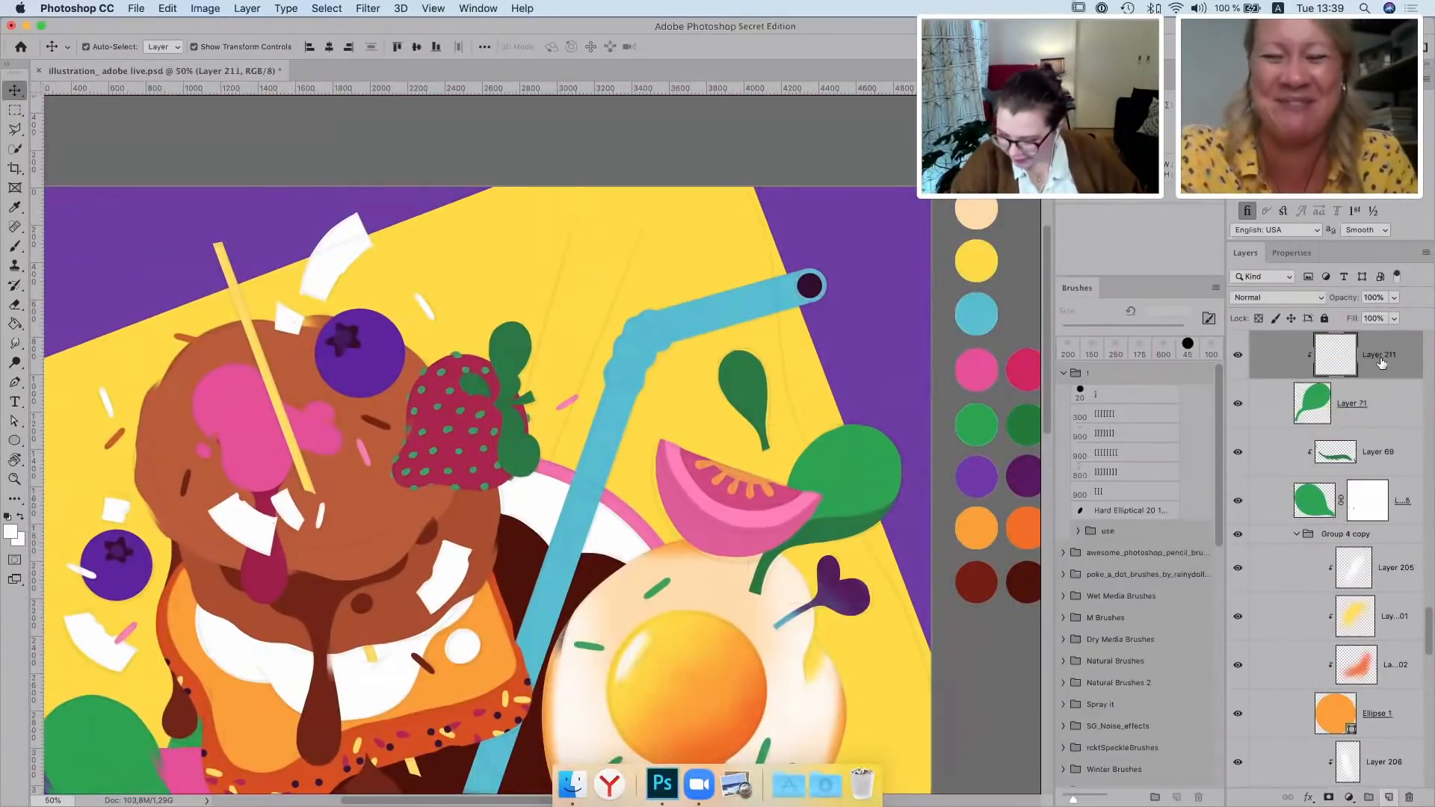
drag(1394, 354, 1374, 379)
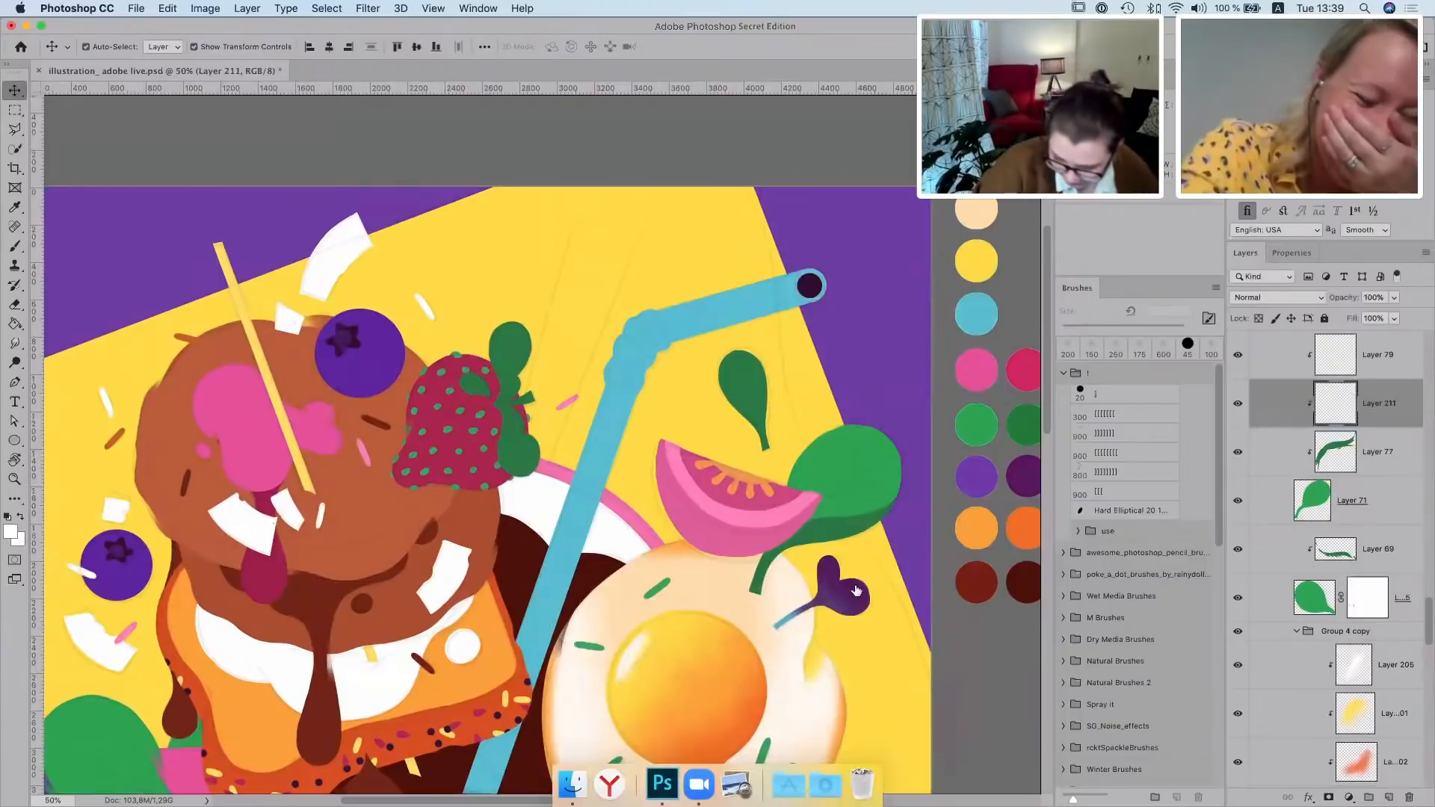
Sample dark purple from the small heart-shaped leaf and paint a shadow on the green leaf's underside beneath the tomato slice with a 150 px brush
click(856, 594)
key(b)
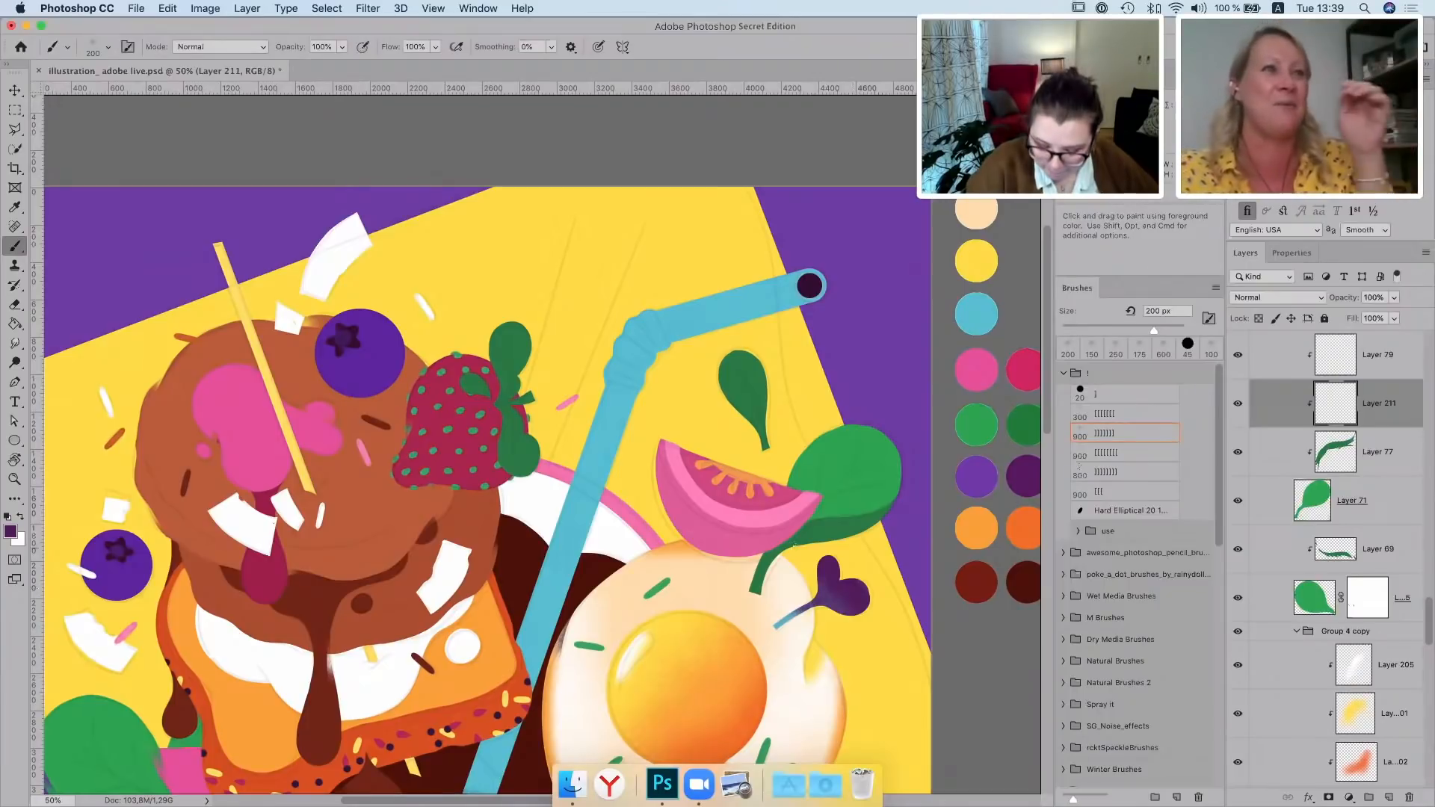
key(bracketleft)
key(bracketleft)
drag(785, 545, 816, 535)
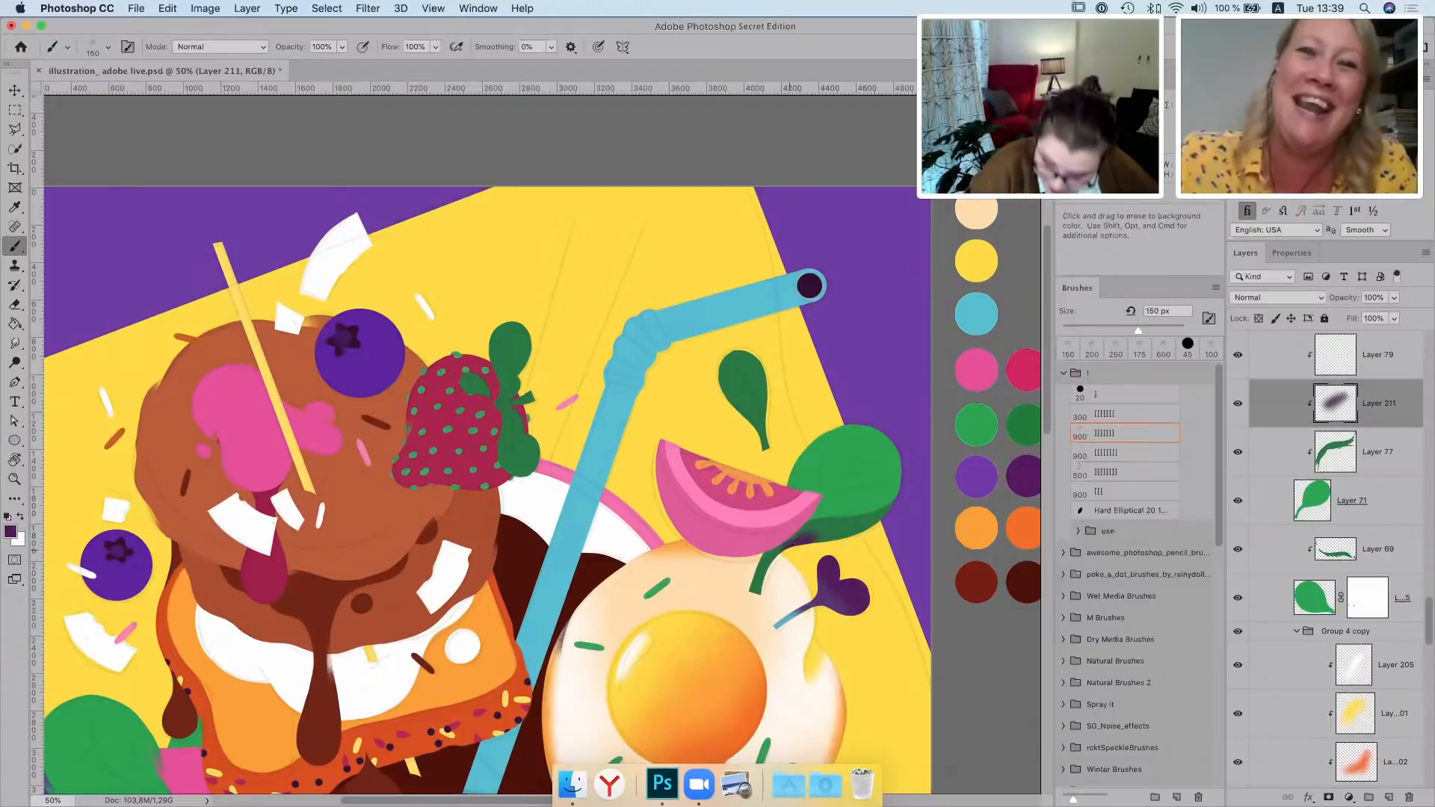
mouse_move(814, 532)
mouse_down()
mouse_move(785, 547)
mouse_move(810, 536)
mouse_up()
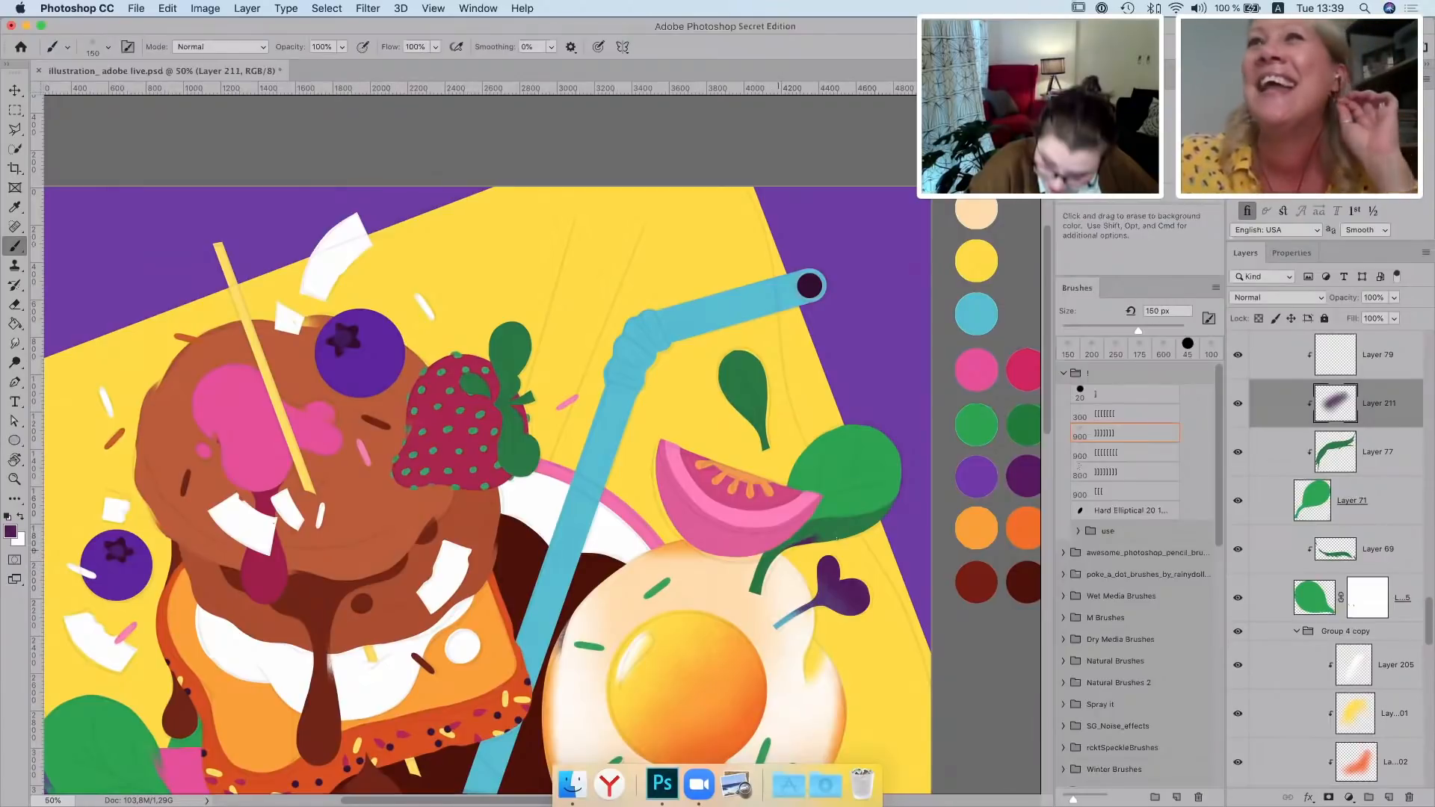
On a new clipped layer above Layer 71, paint the green leaf's central vein in dark green sampled from the artwork
click(1371, 500)
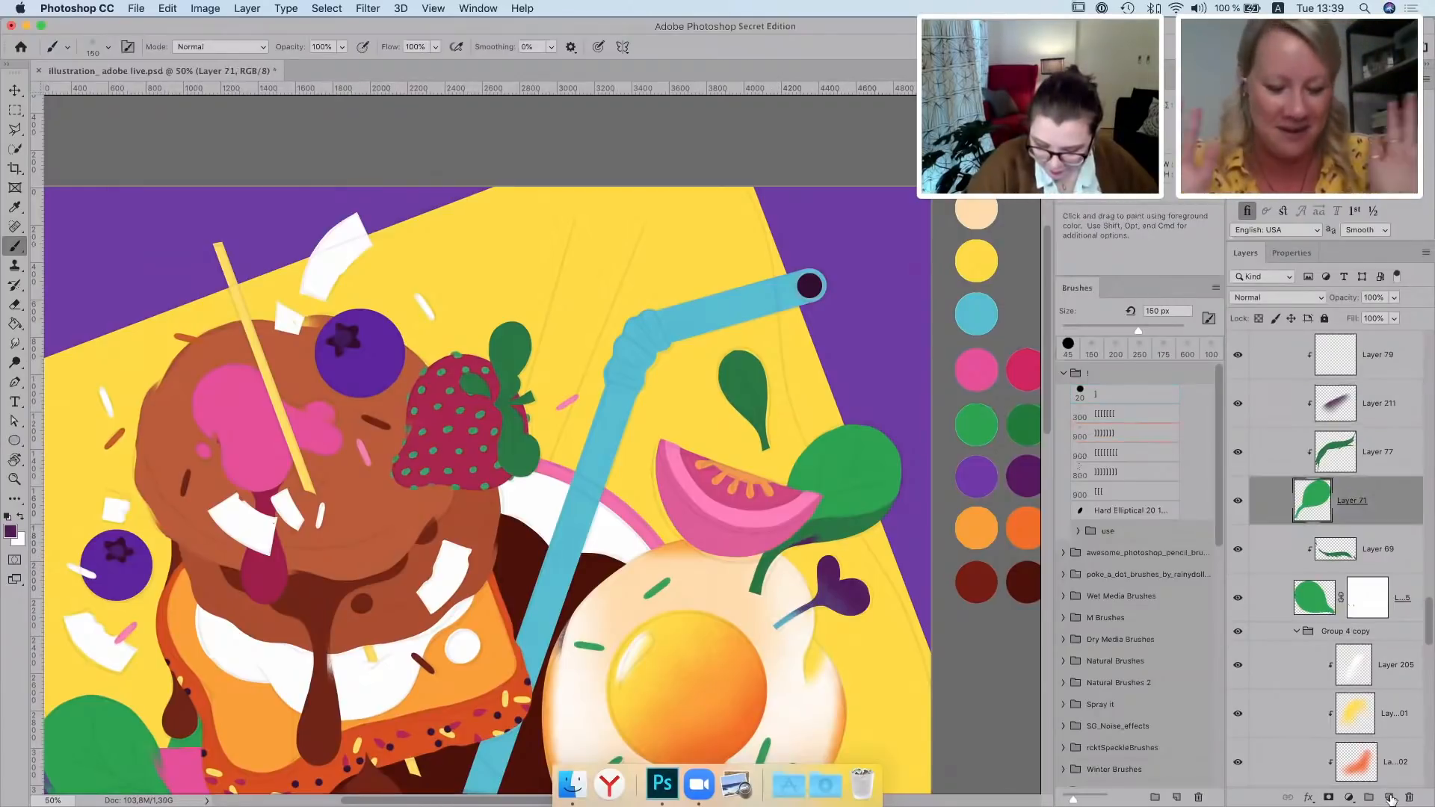
click(1388, 796)
alt+click(877, 463)
drag(822, 504, 870, 467)
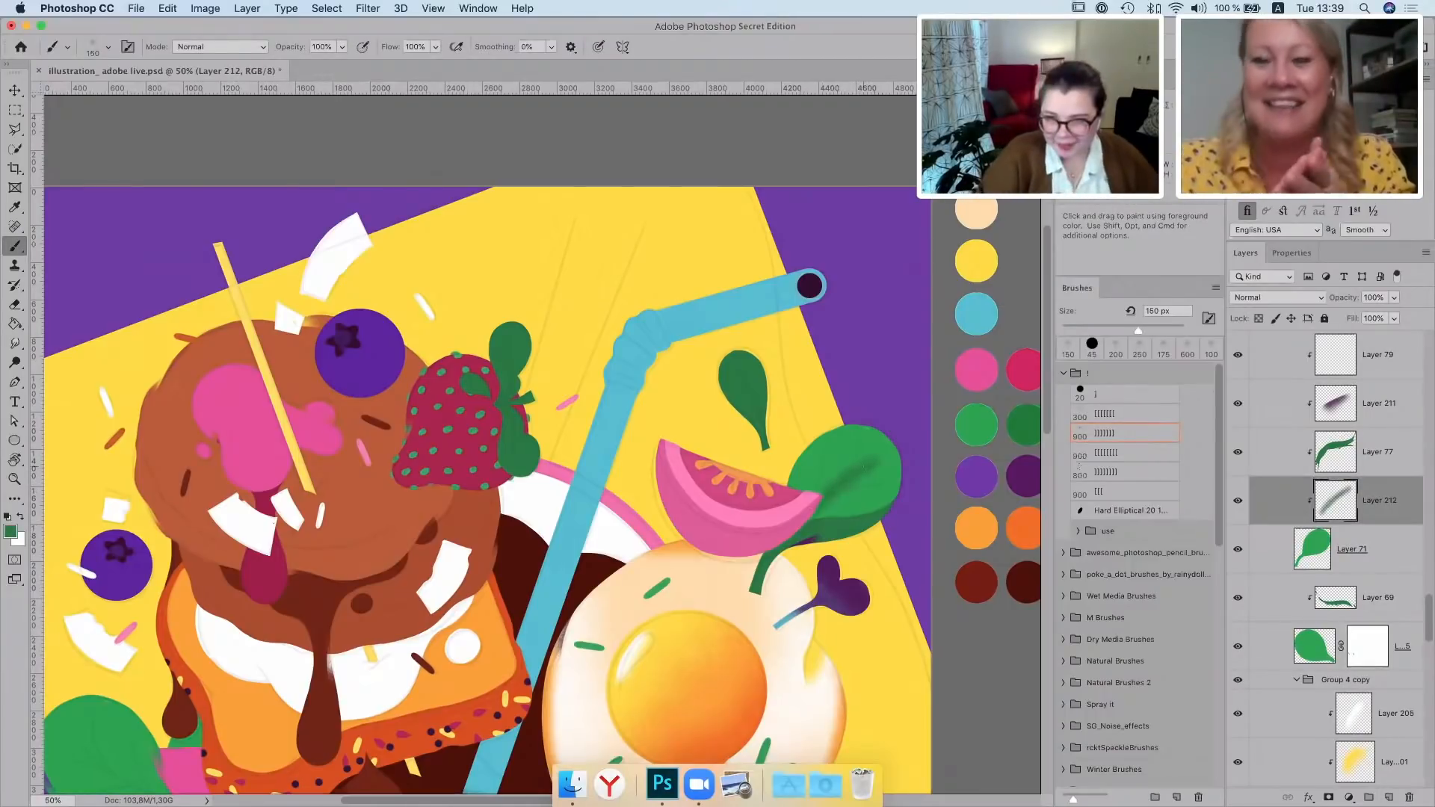
drag(832, 484, 854, 469)
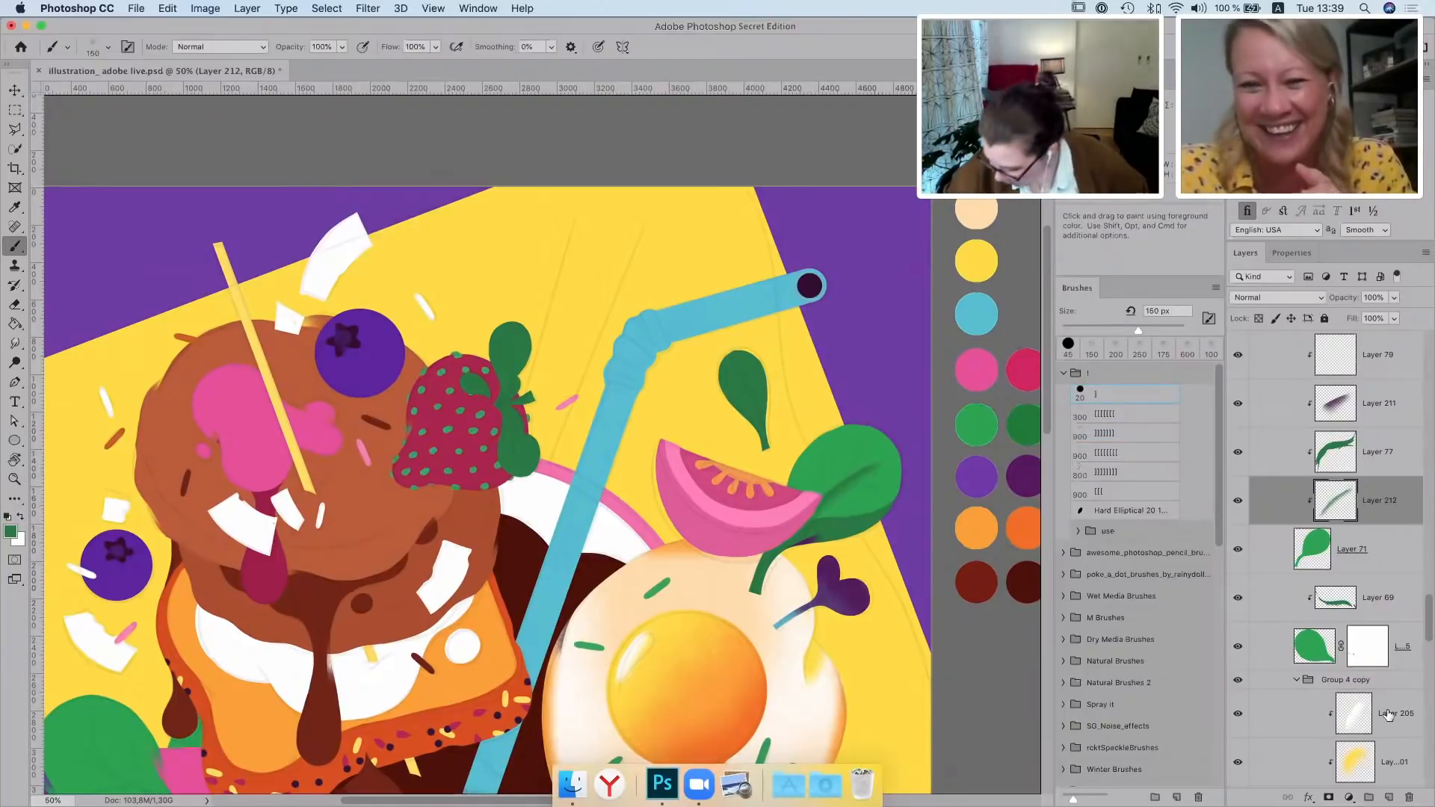
On another new clipped layer above Layer 71, paint dark green side veins branching from the leaf's central vein
click(1366, 551)
click(1387, 797)
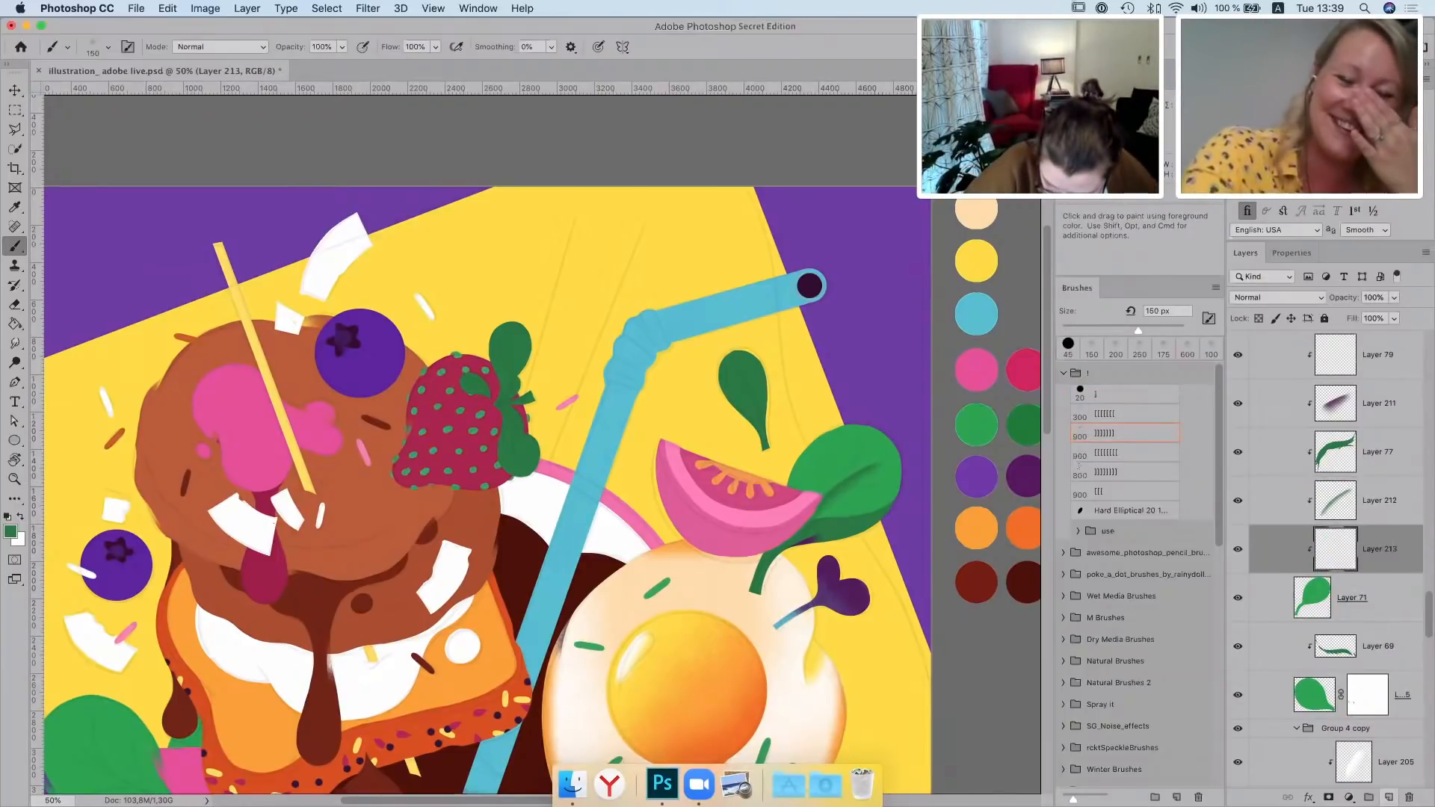
mouse_move(822, 472)
mouse_down()
mouse_move(806, 523)
mouse_move(821, 461)
mouse_up()
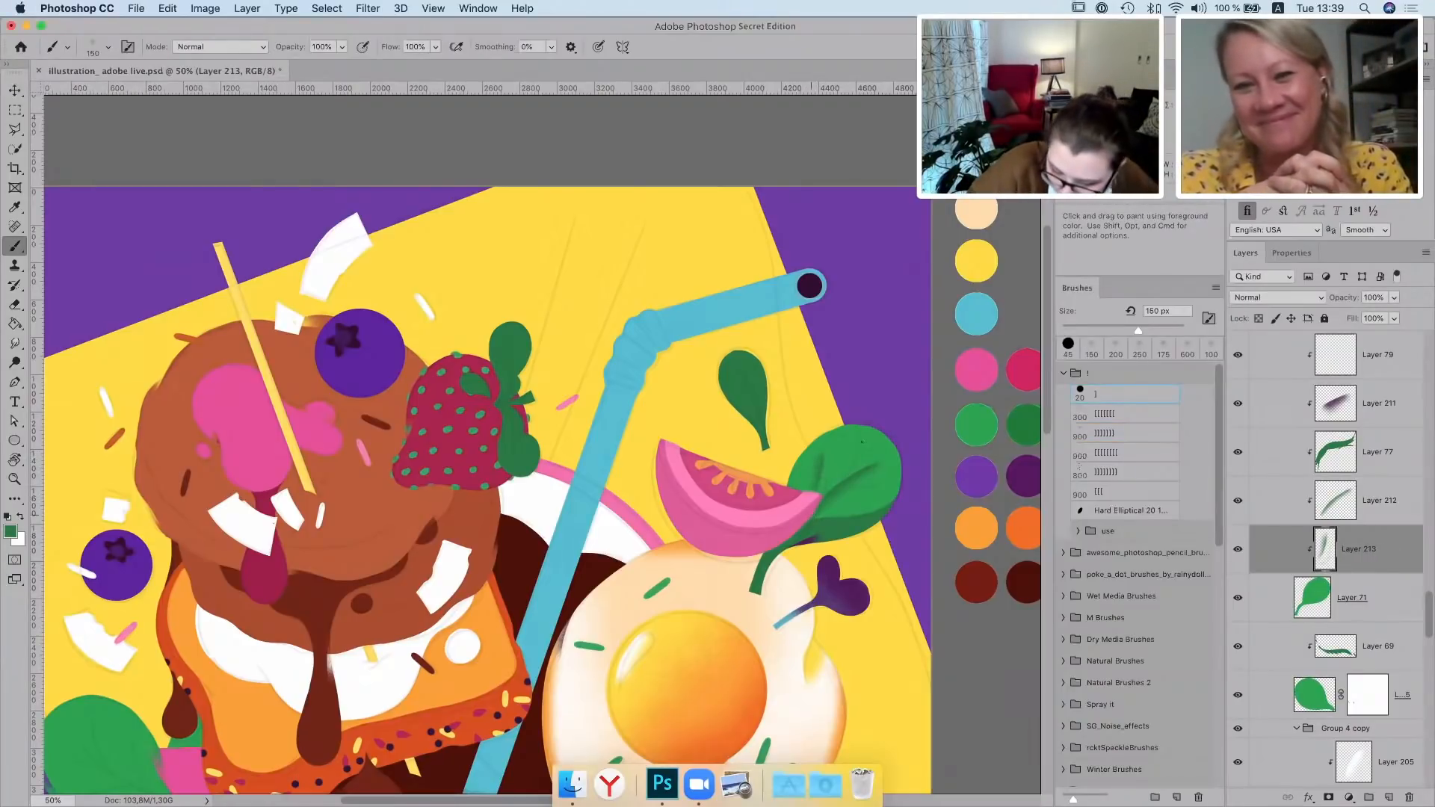
click(861, 442)
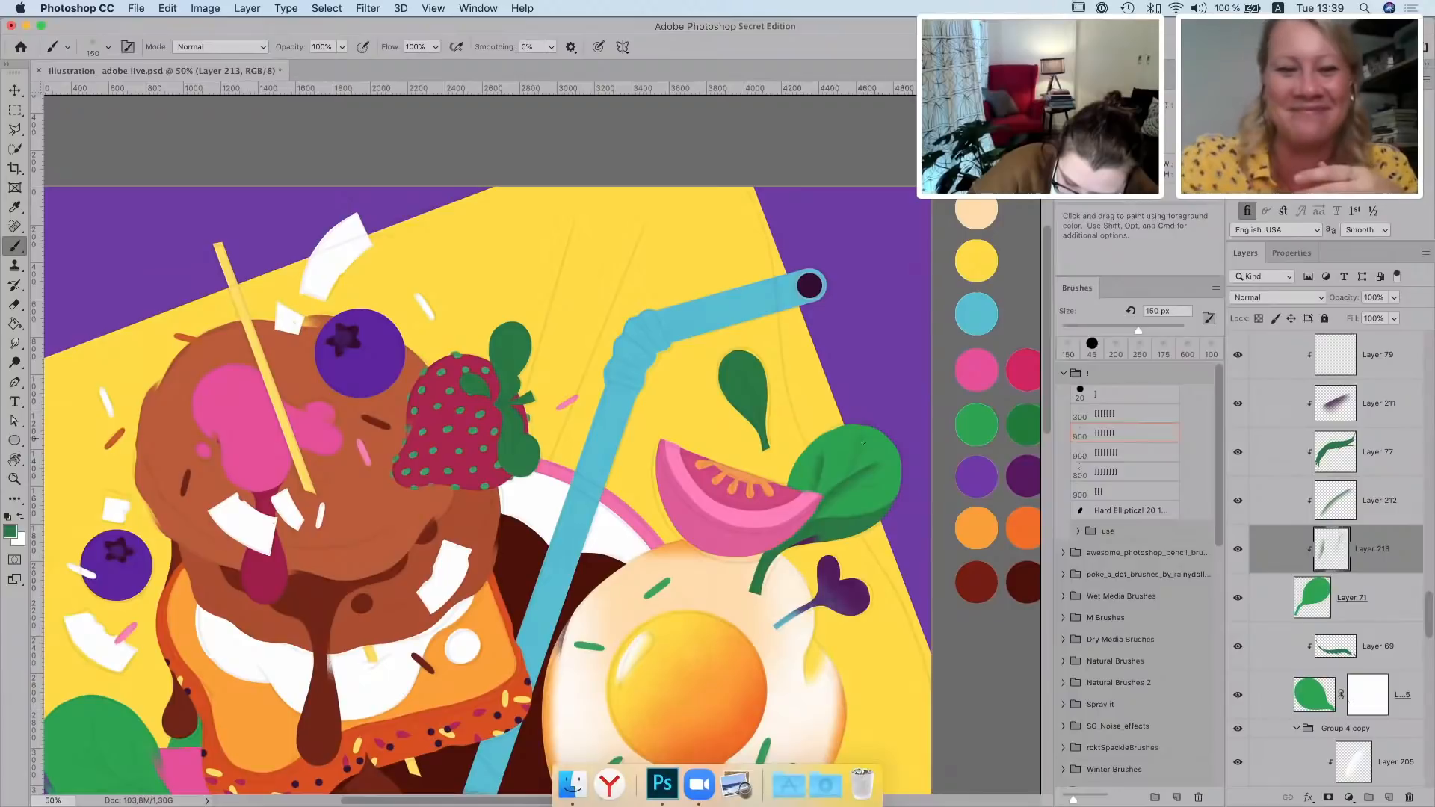
mouse_move(863, 442)
mouse_down()
mouse_move(847, 475)
mouse_move(858, 467)
mouse_up()
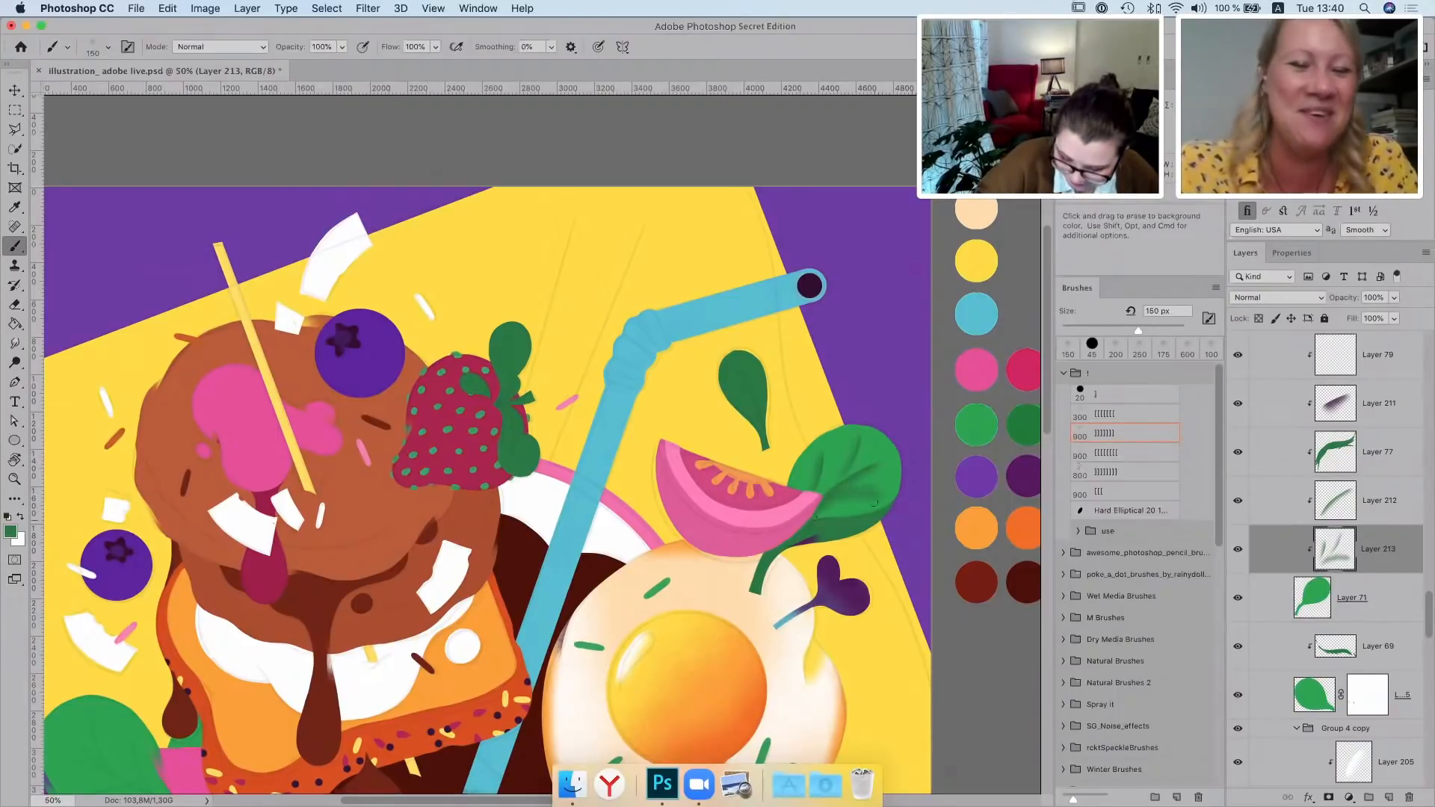
drag(807, 515, 879, 495)
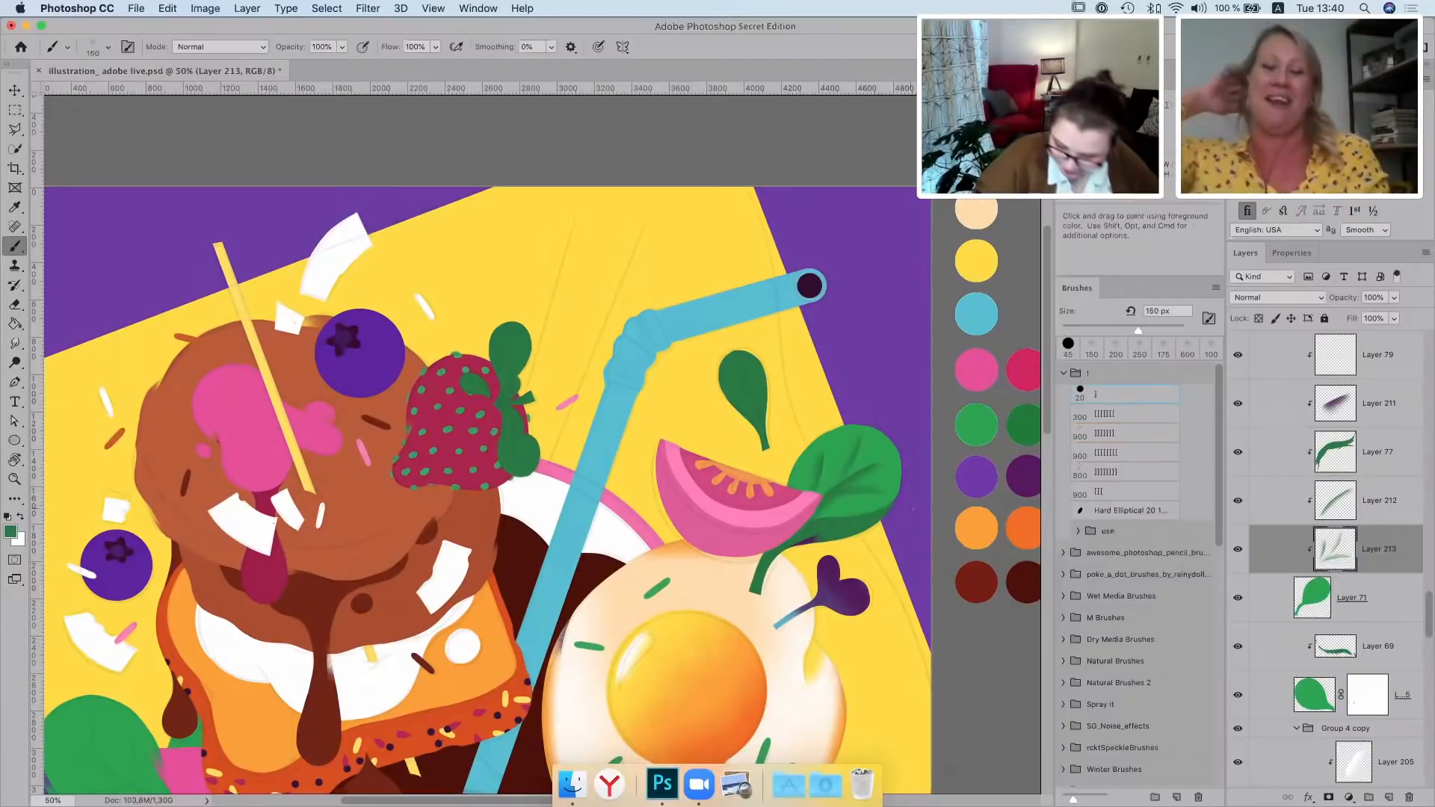
Add a new layer clipped to the leaf directly above Layer 71 and sample yellow from the background as the painting colour
click(1388, 798)
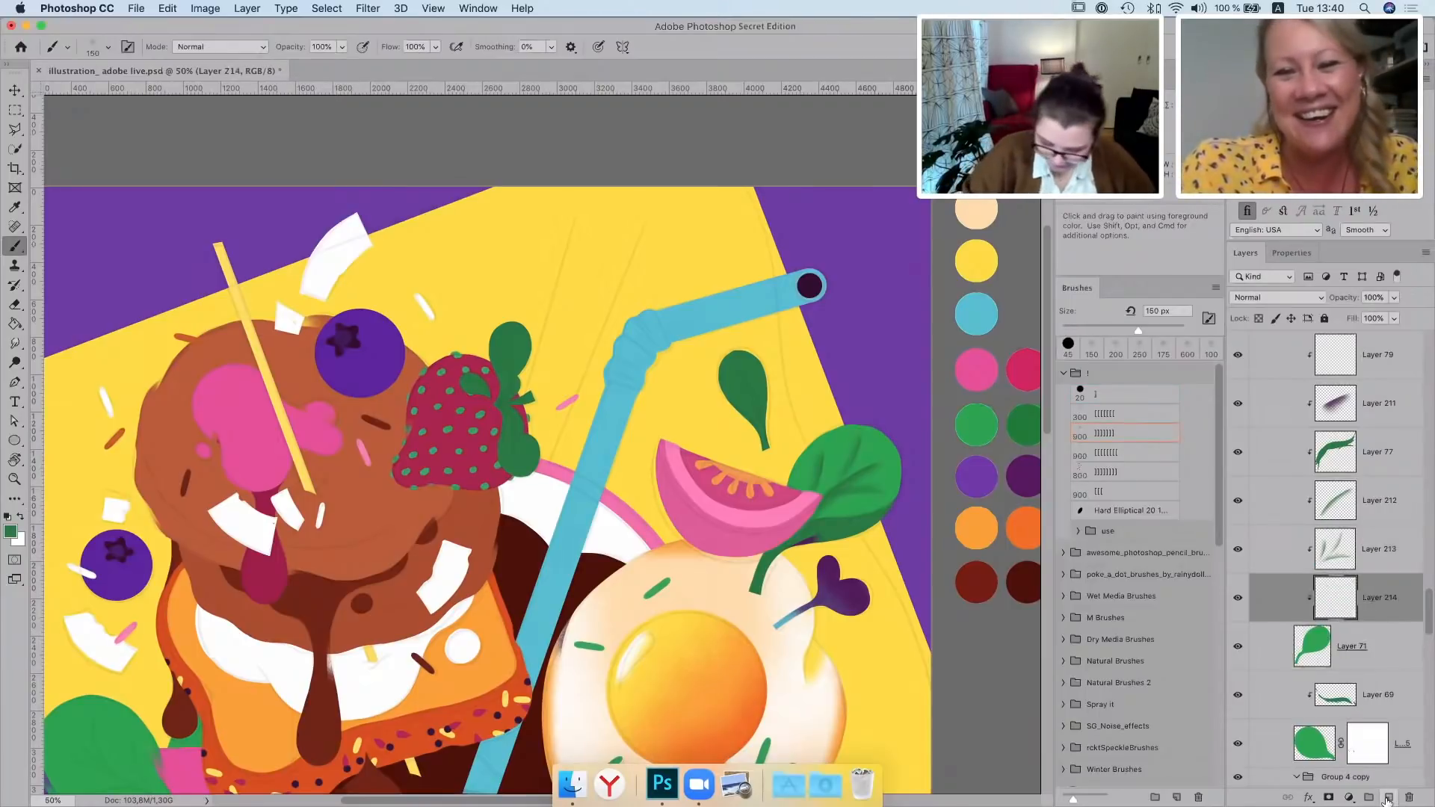
alt+click(890, 636)
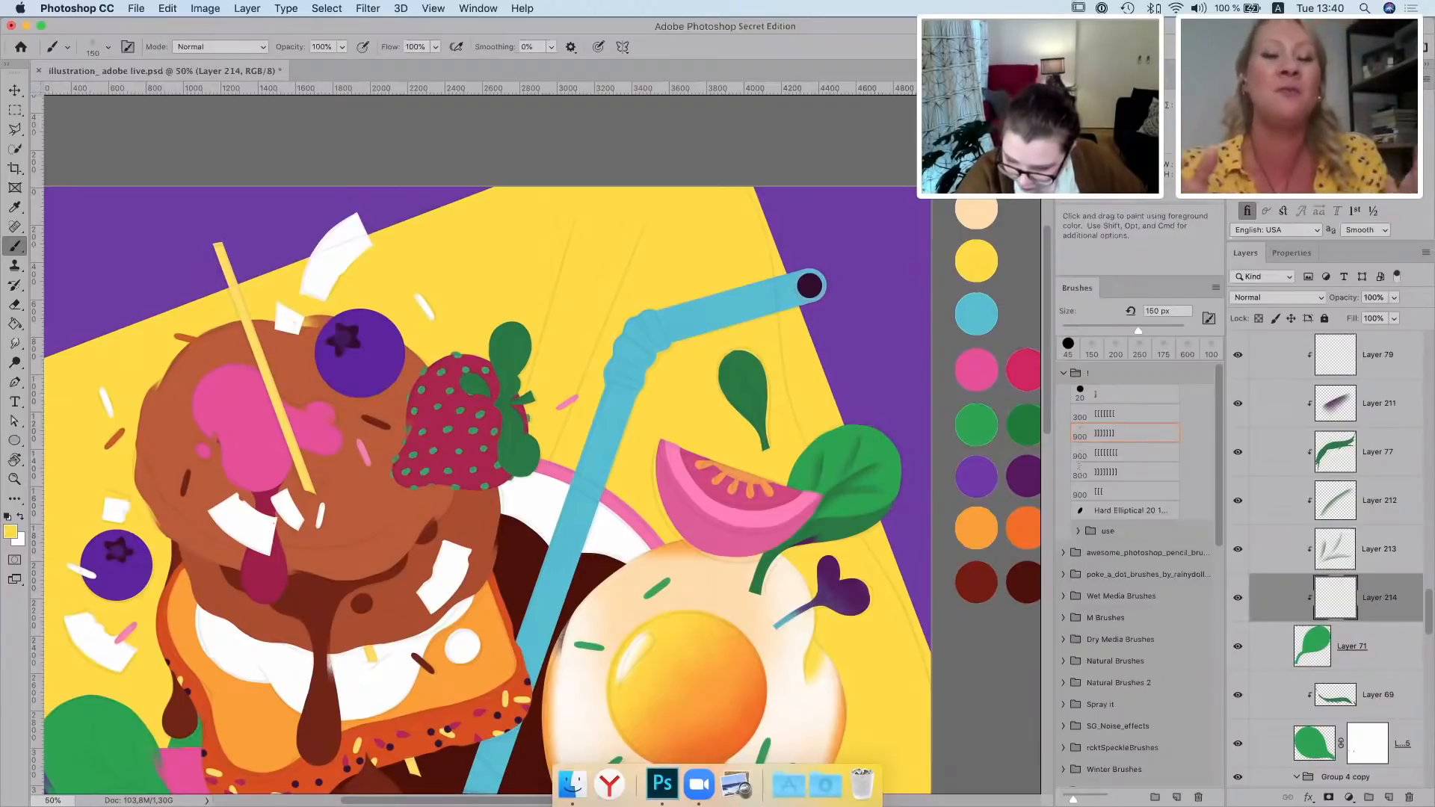
key(f)
key(f)
key(f)
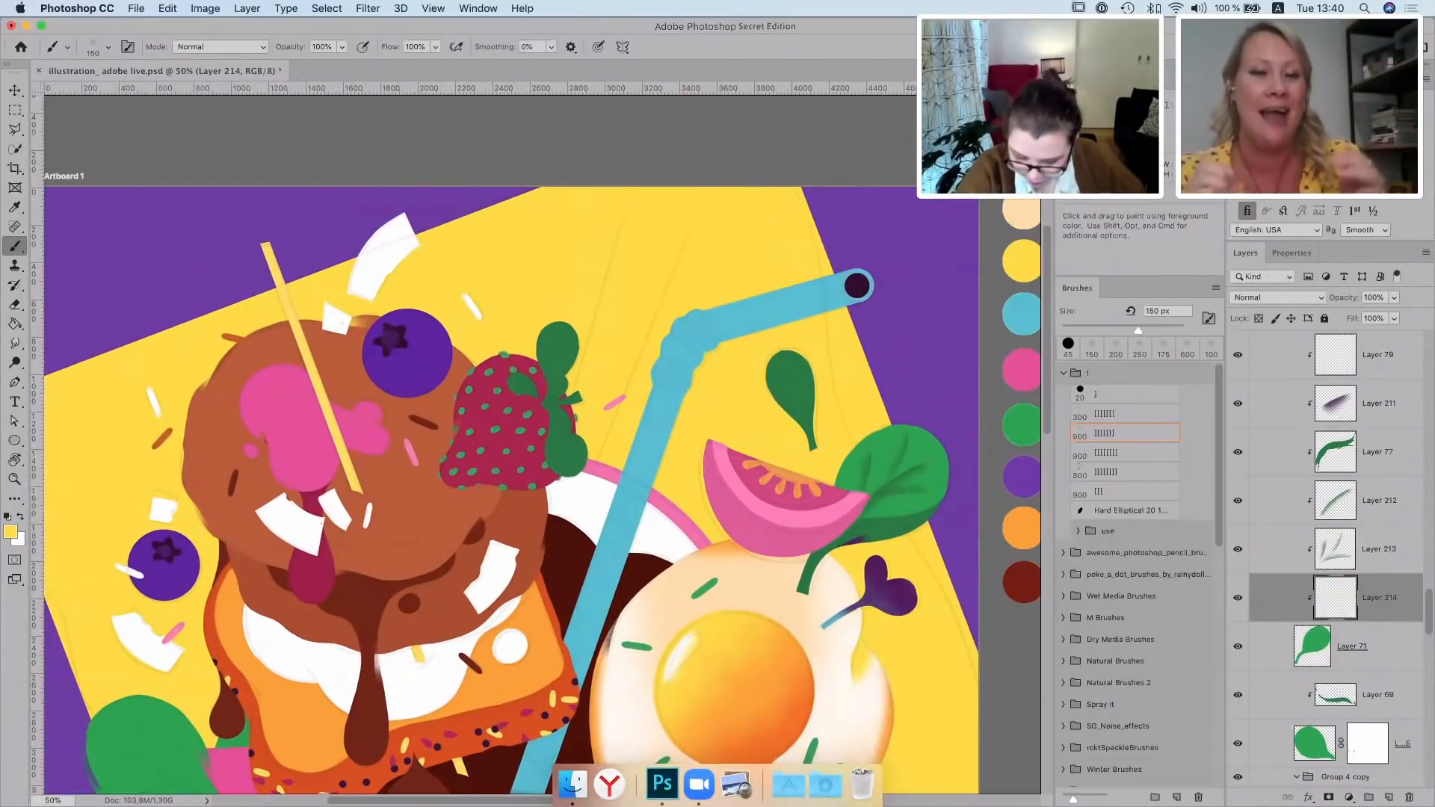
scroll(1136, 448, down, 3)
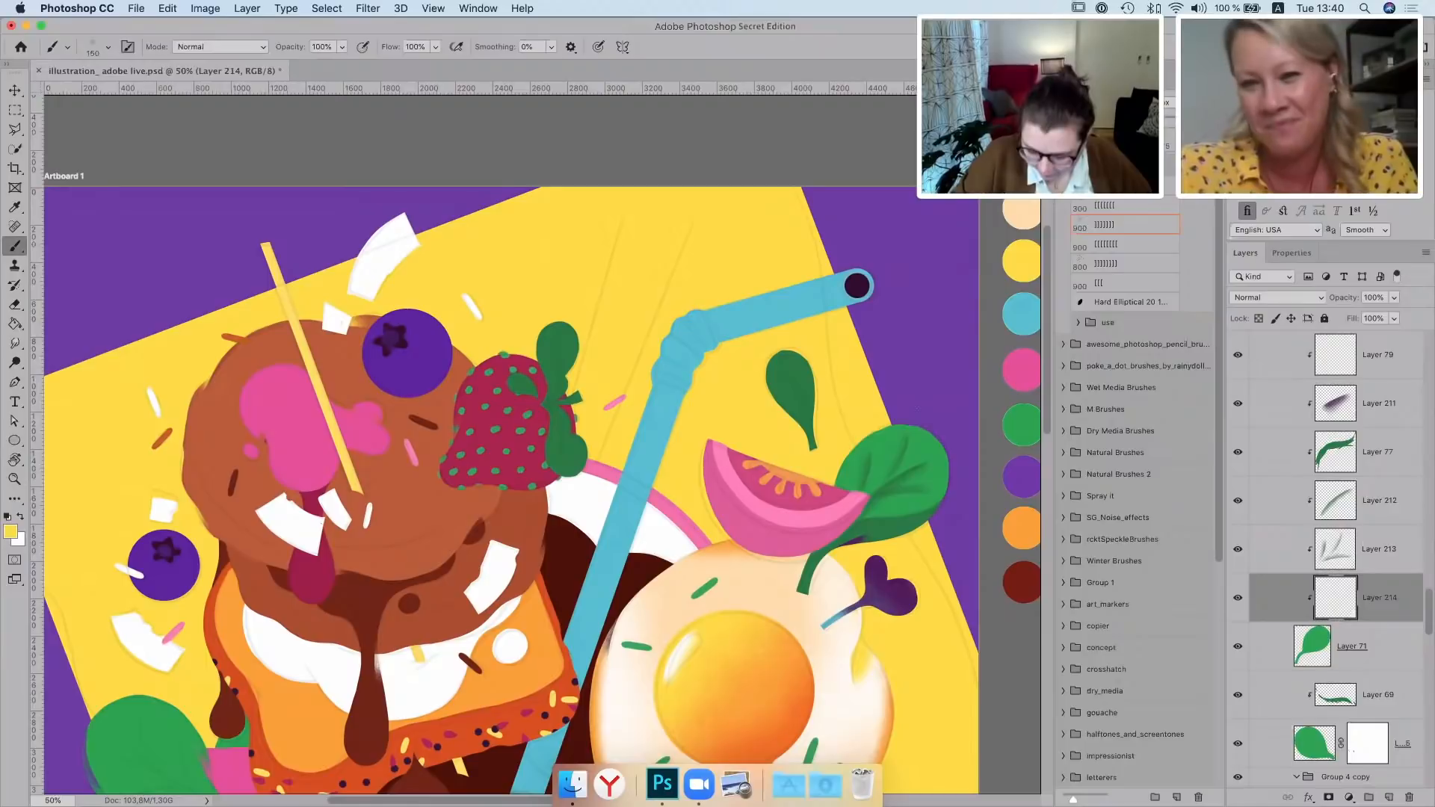
scroll(919, 408, down, 2)
click(1375, 656)
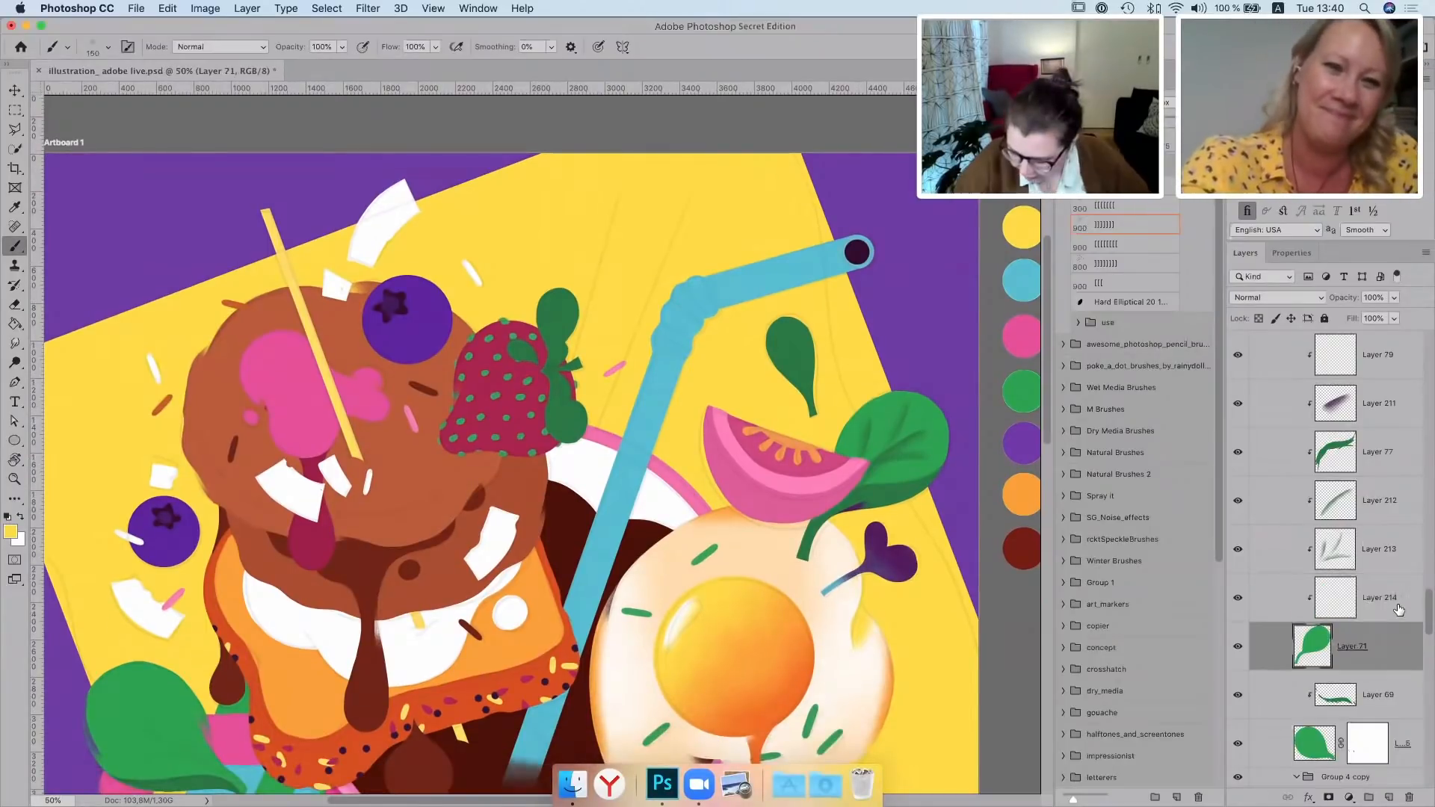
click(1396, 607)
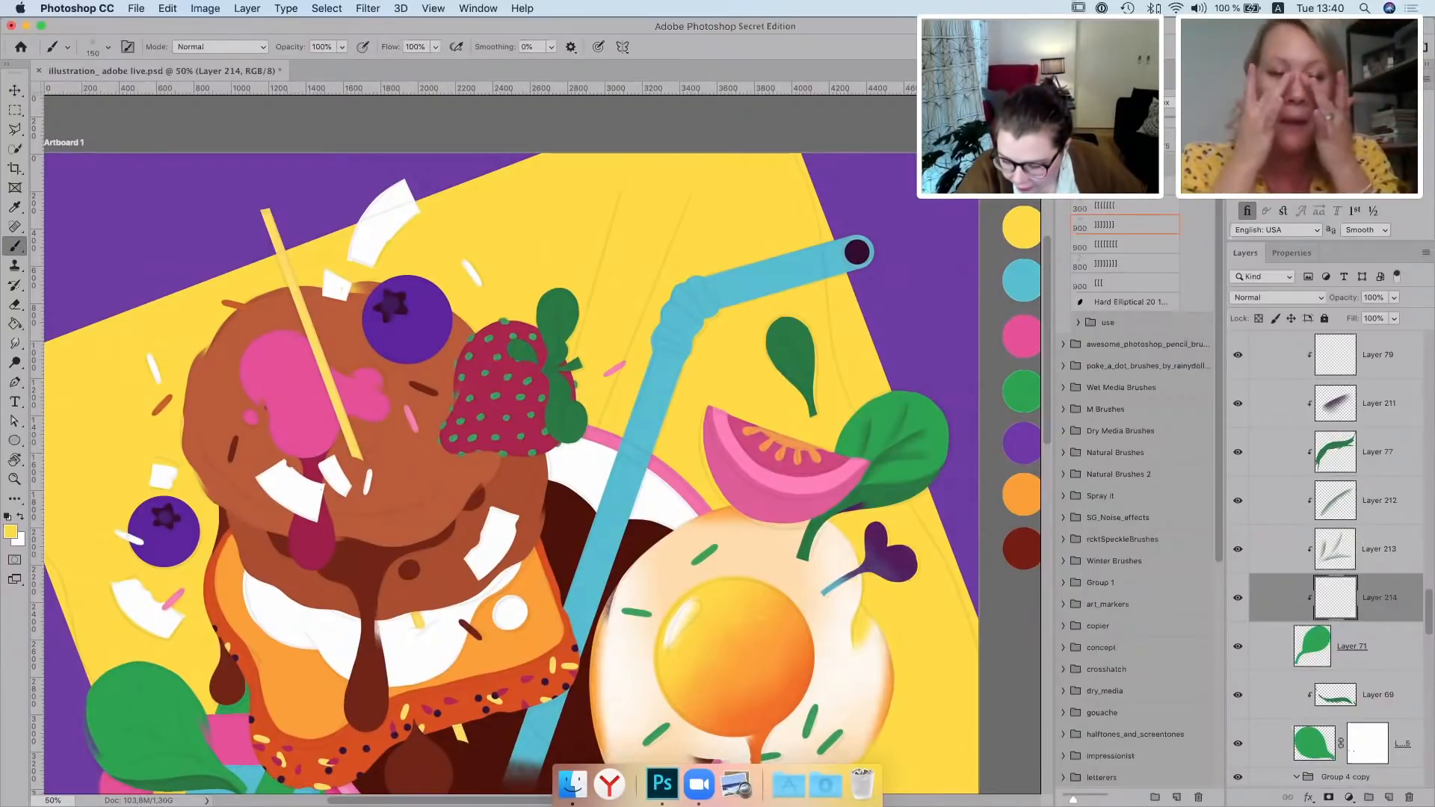
Paint a soft yellow highlight across the leaf's upper right with the textured brush just above Hard Elliptical, sized to 400 px
click(1103, 278)
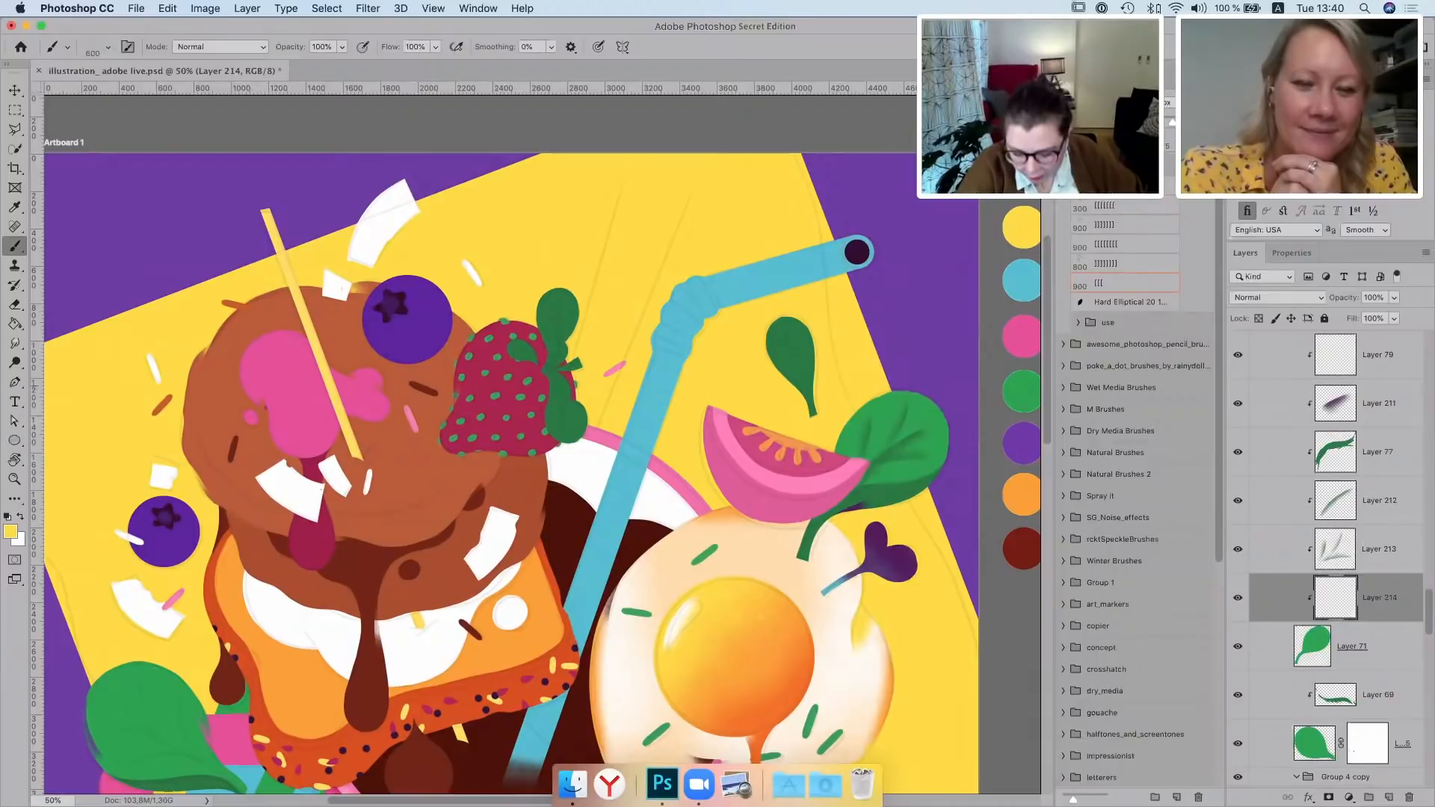
key(bracketleft)
key(bracketleft)
mouse_move(931, 387)
mouse_down()
mouse_move(889, 396)
mouse_move(929, 440)
mouse_move(890, 443)
mouse_up()
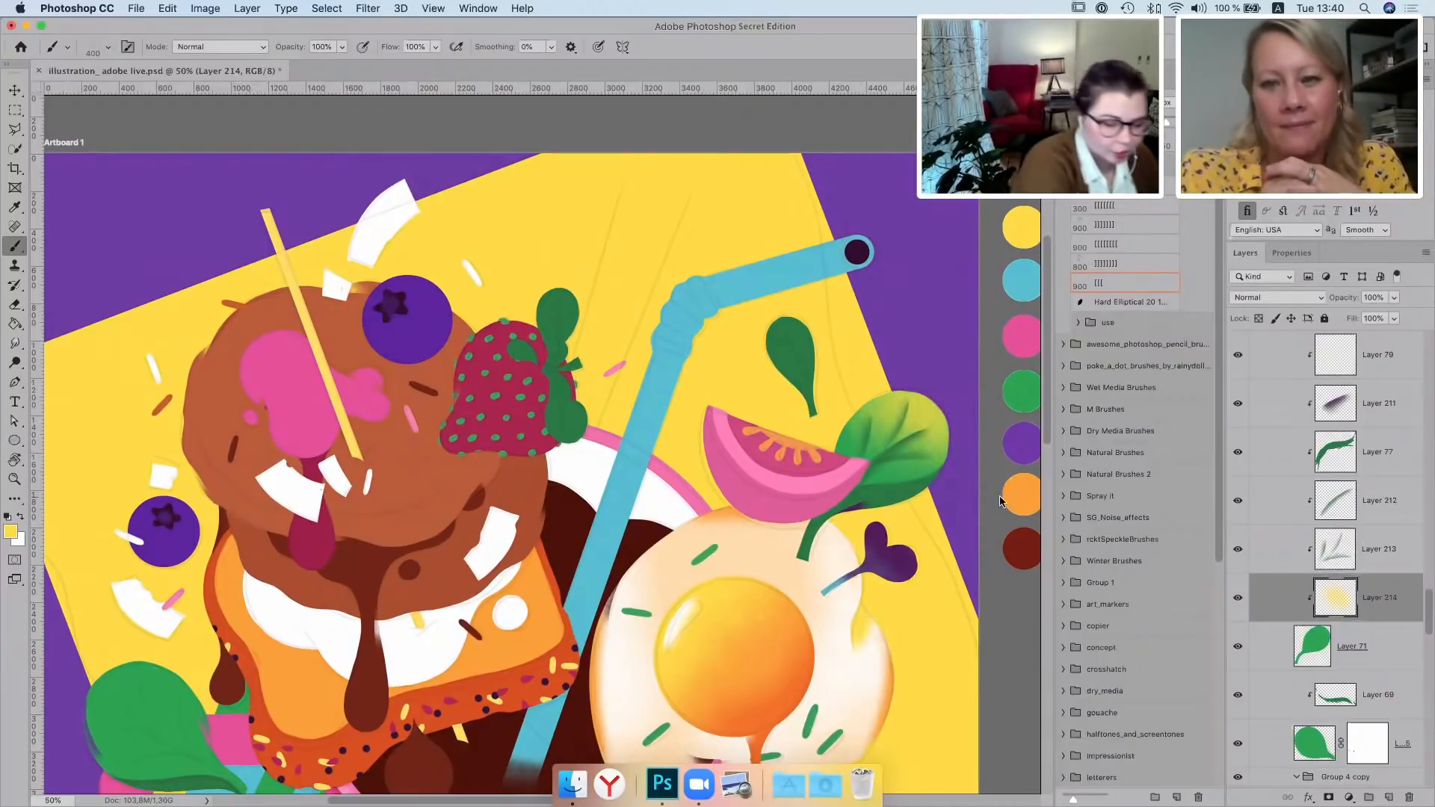
Select the small purple heart-shaped leaf beside the egg and add a new clipped layer over it
click(15, 91)
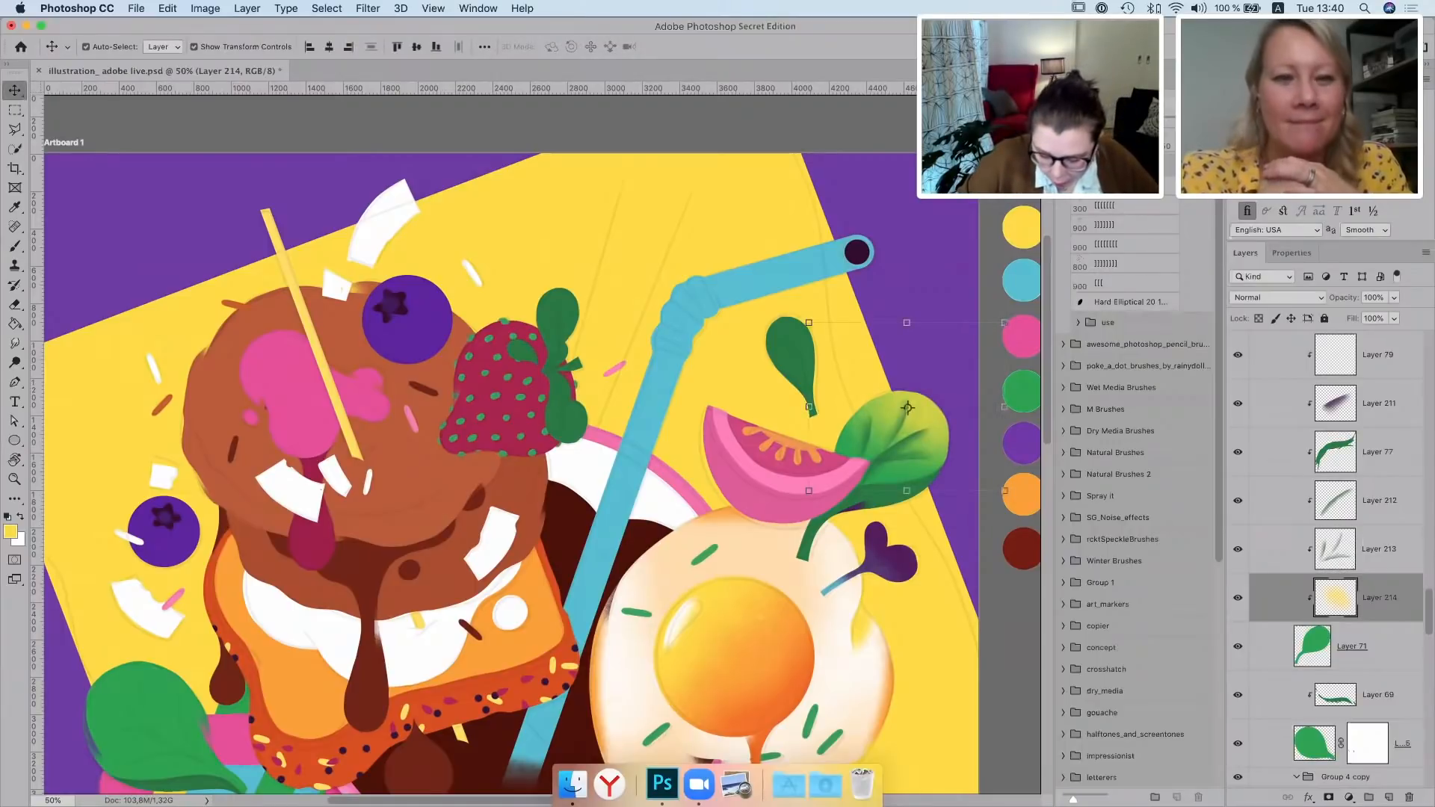
click(746, 514)
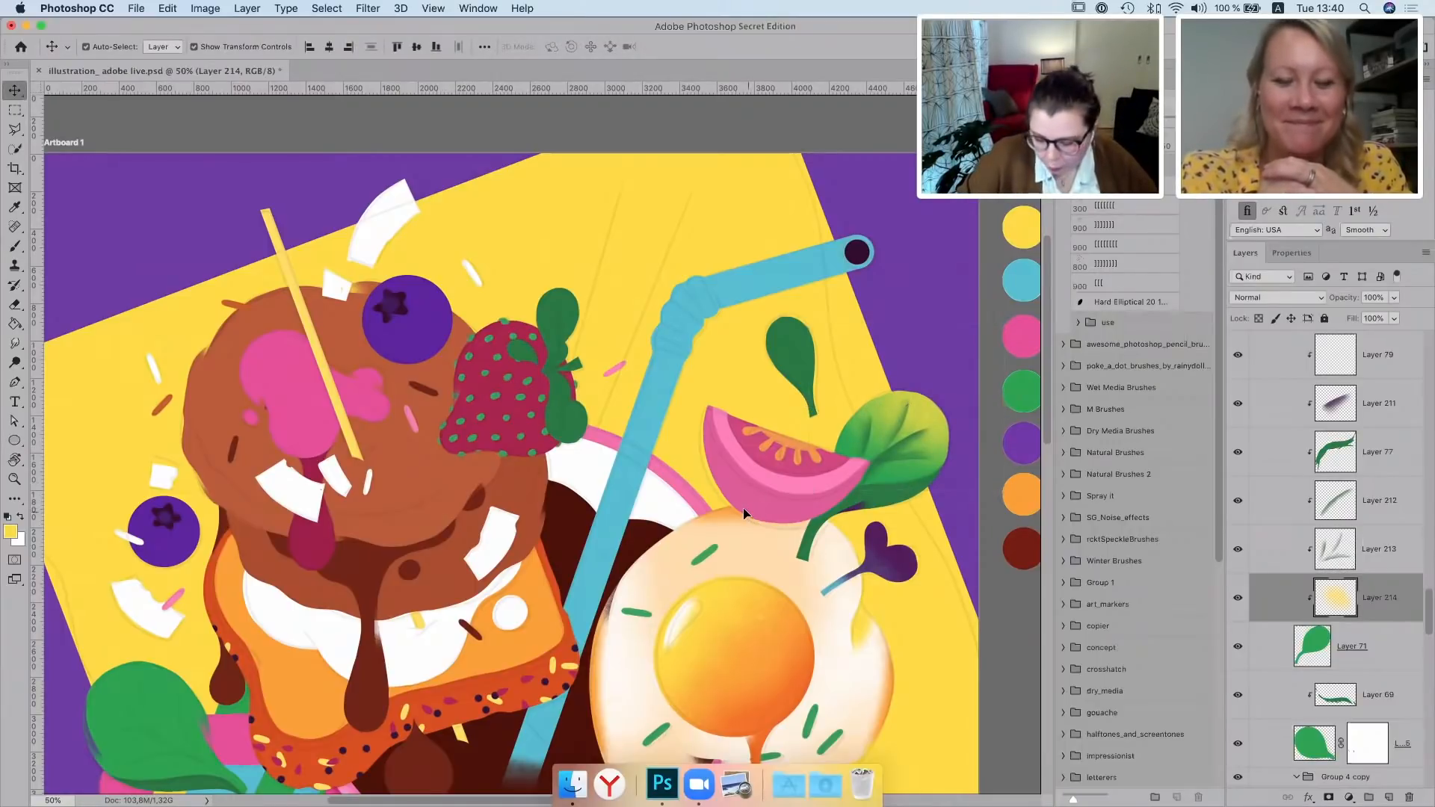
click(744, 514)
scroll(918, 544, down, 2)
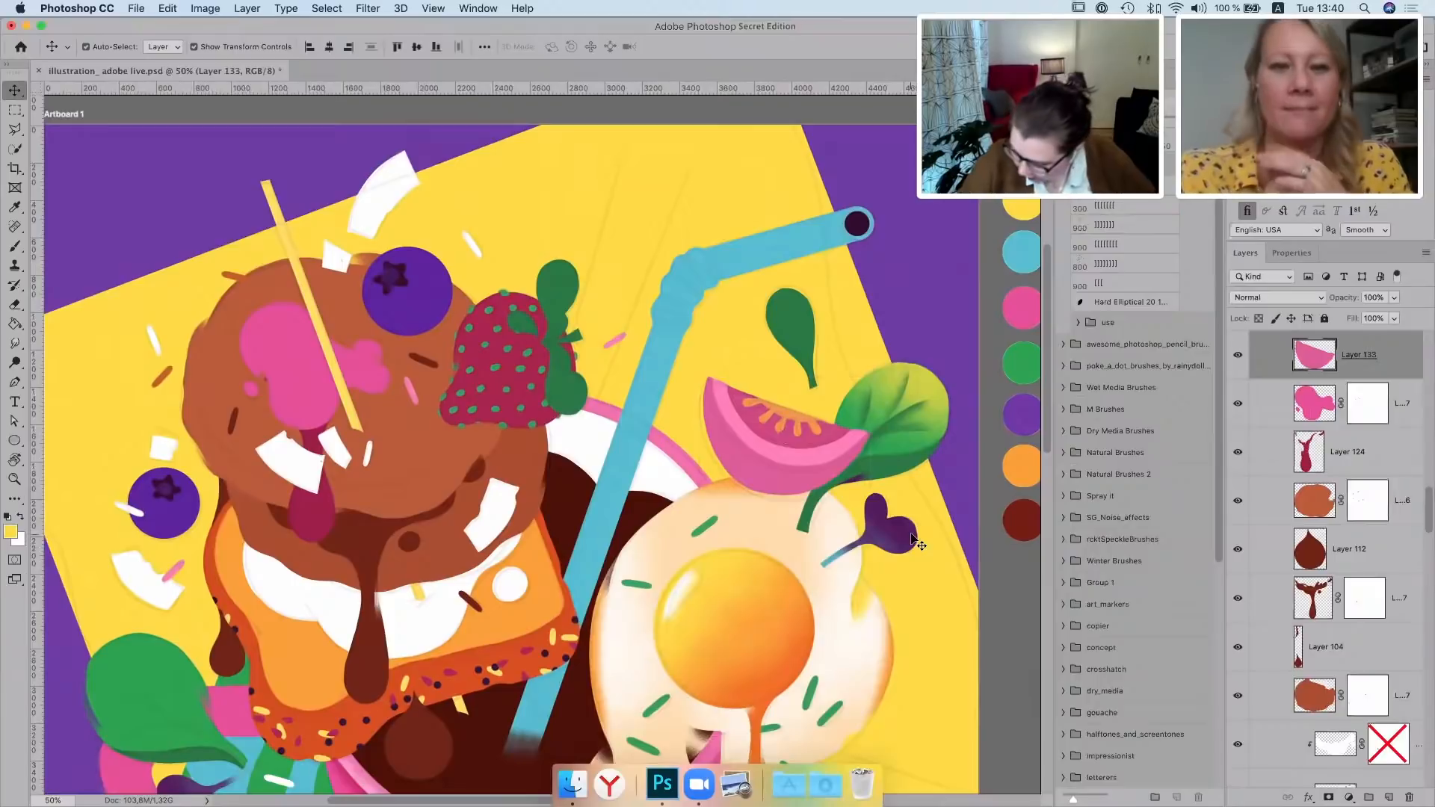
click(917, 544)
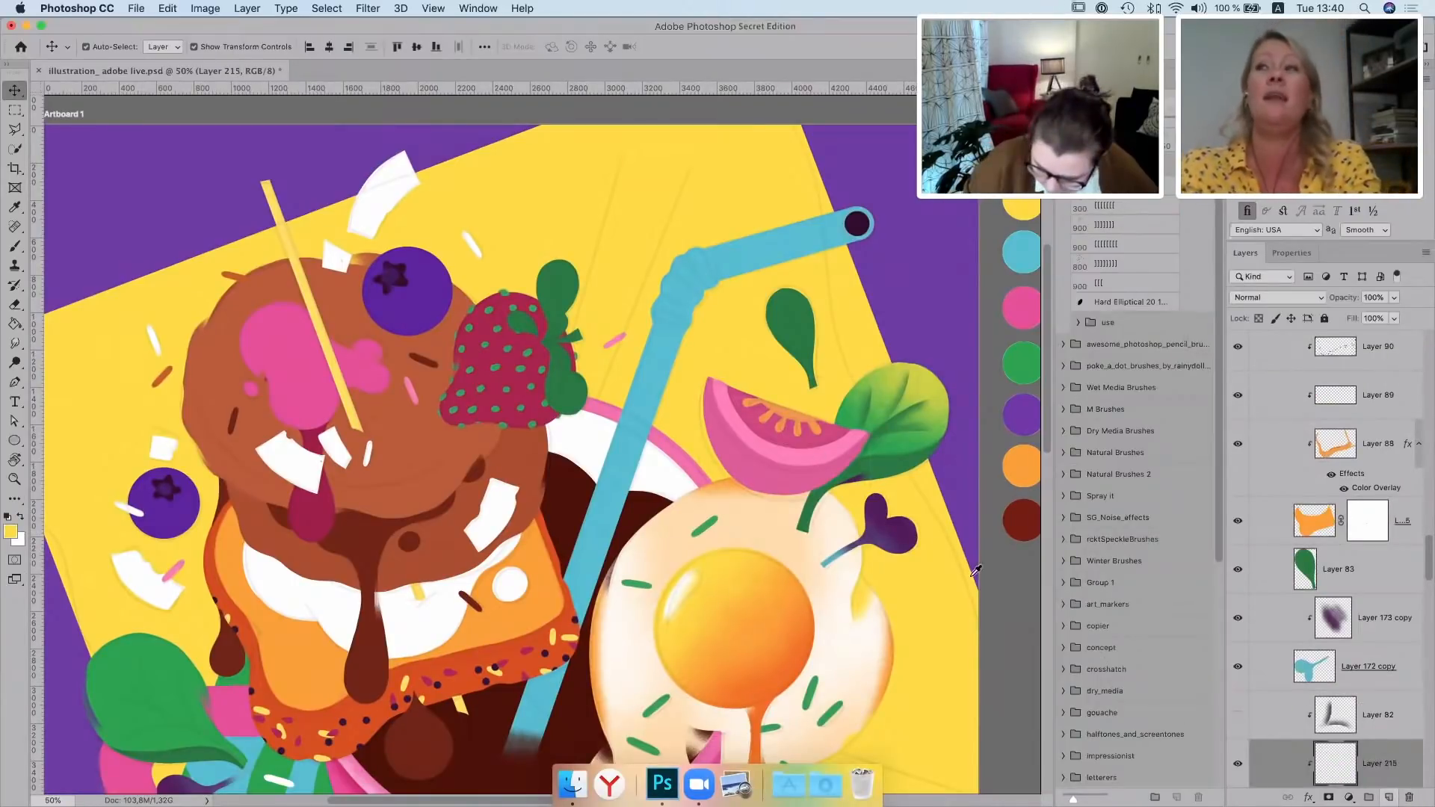
Sample the heart-shaped leaf's purple and darken the foreground colour to #300534
key(i)
click(903, 522)
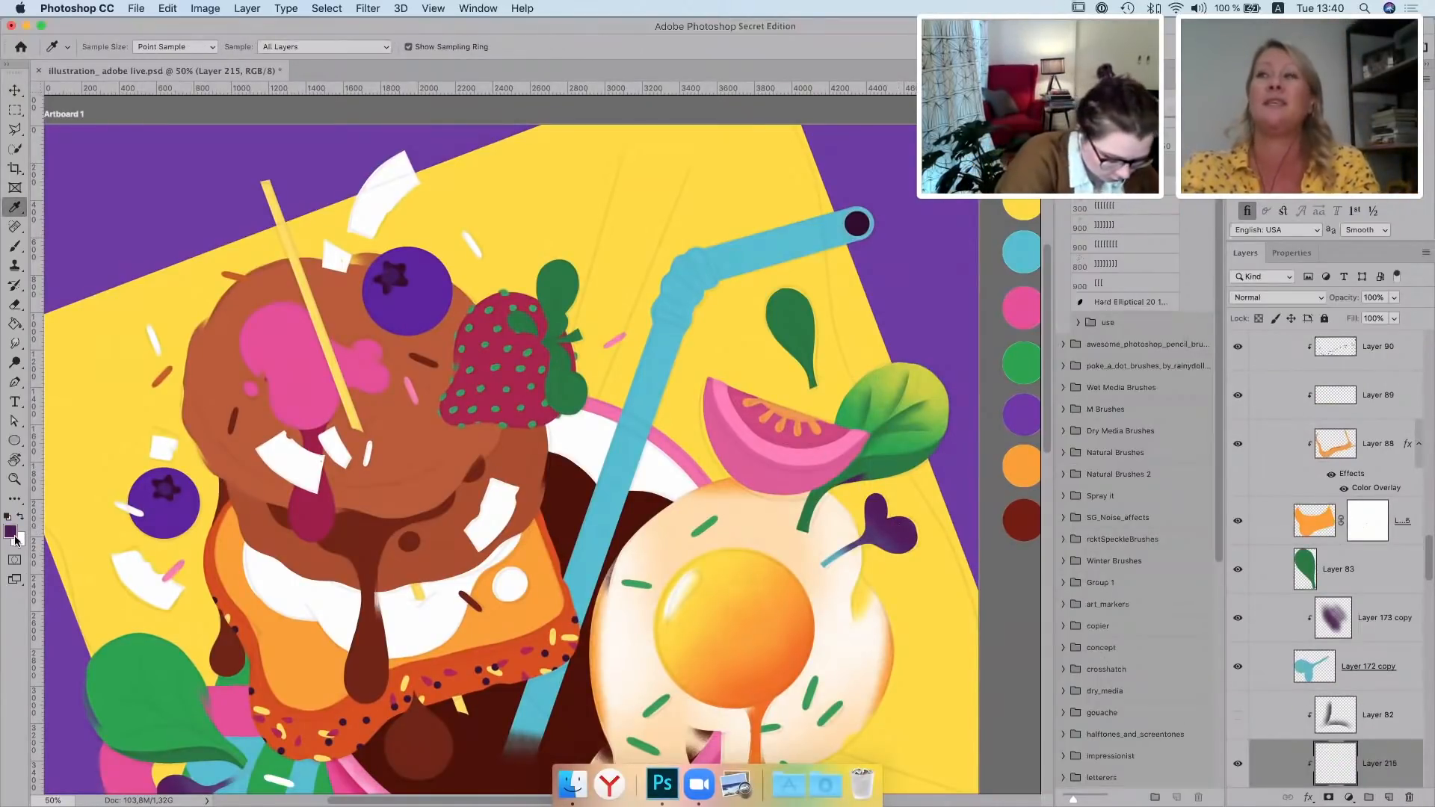
click(14, 535)
drag(1161, 660, 1149, 674)
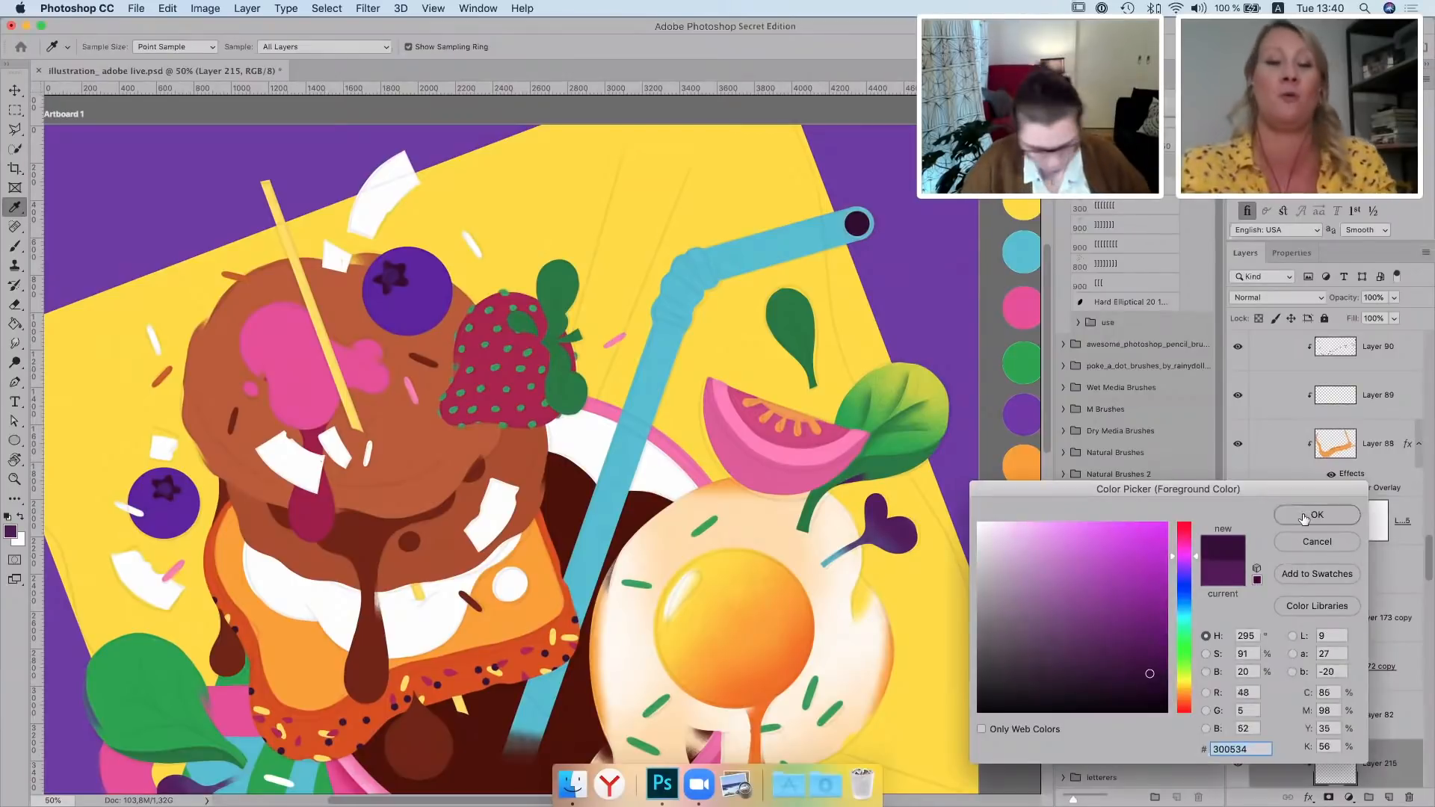
click(1304, 515)
Paint dark purple shading across both lobes of the heart-shaped leaf with a 100 px brush
key(super+plus)
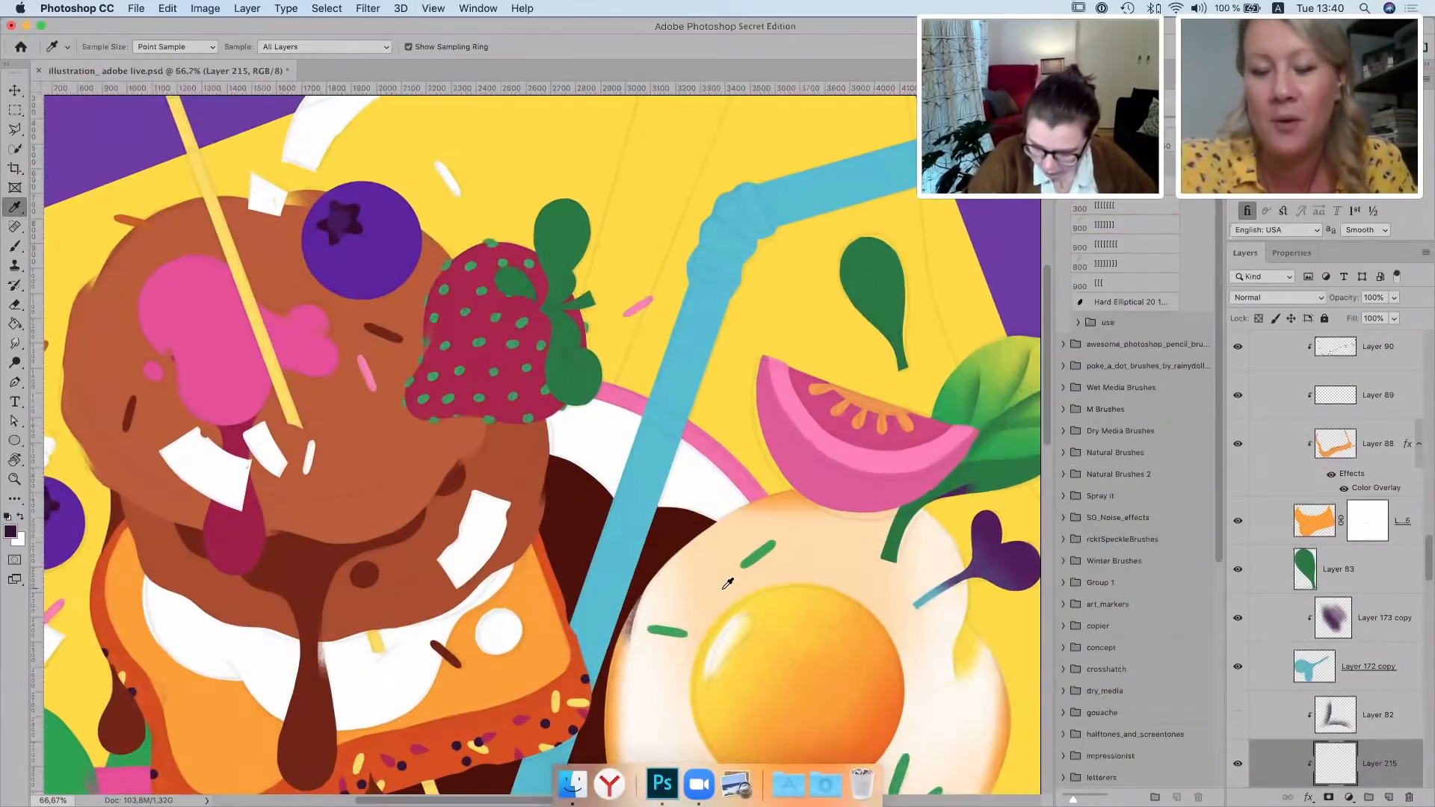
scroll(728, 583, right, 5)
key(b)
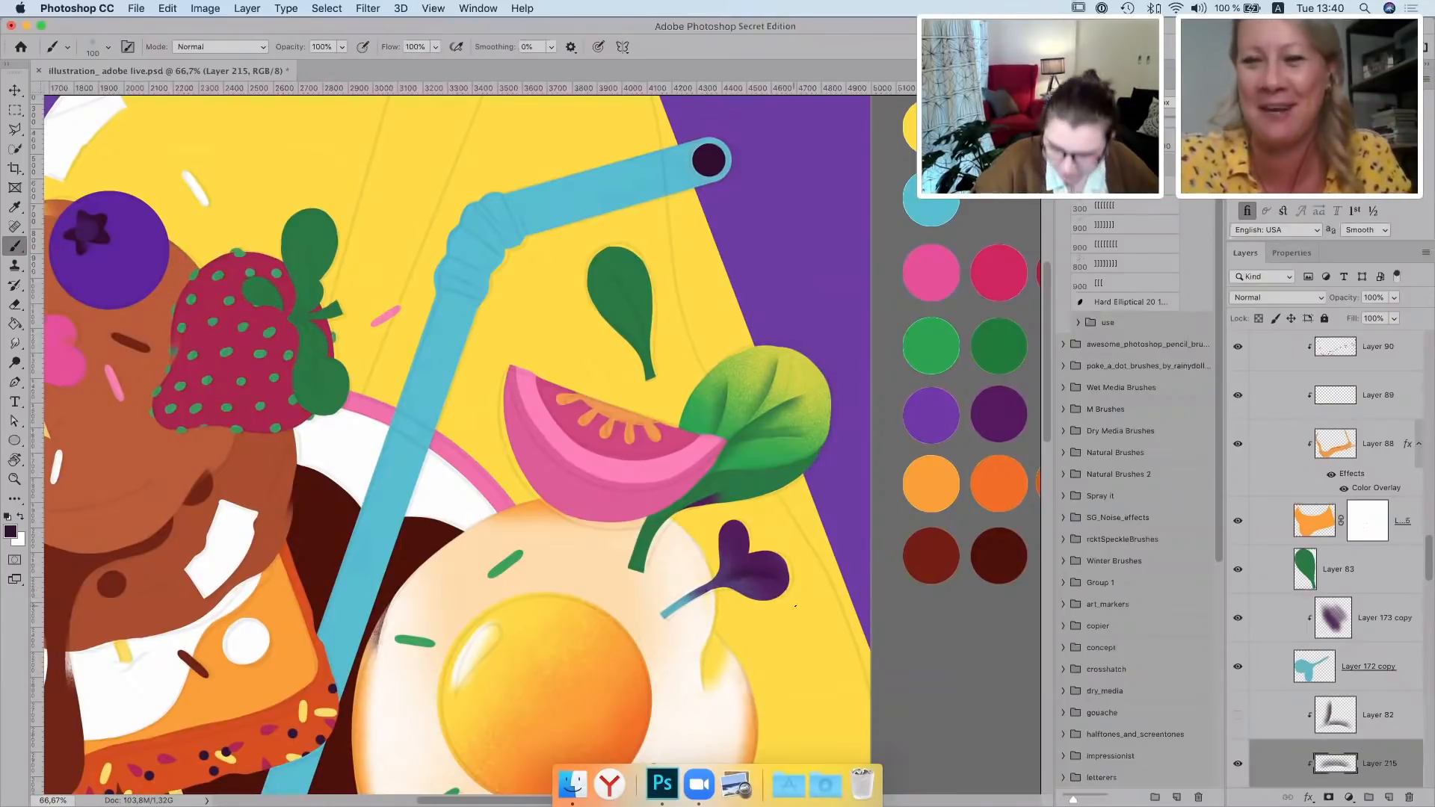
drag(738, 551, 730, 571)
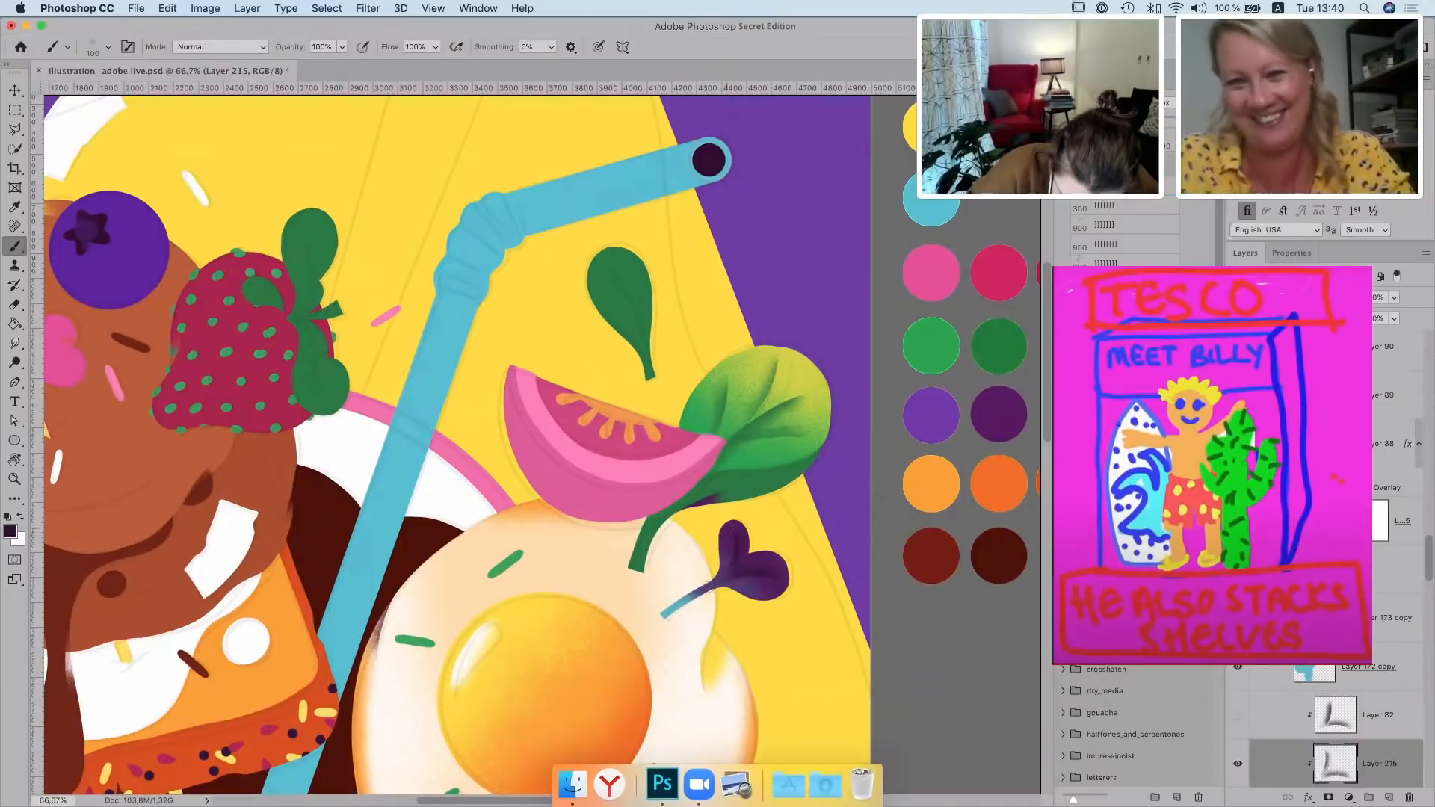
Add a new layer clipped to the blue straw, Shape 2, beneath Ellipse 4
click(14, 91)
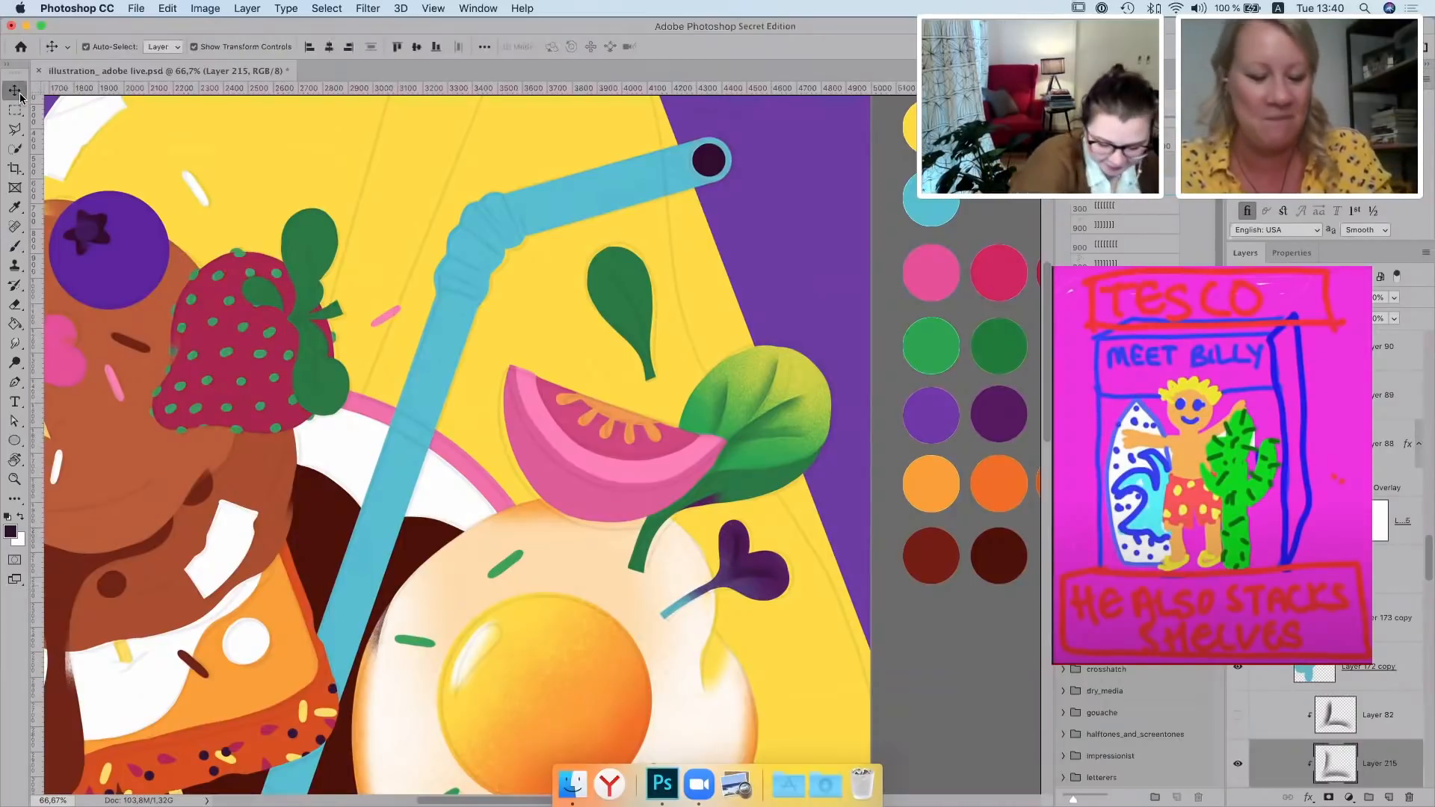
click(458, 347)
scroll(682, 352, up, 2)
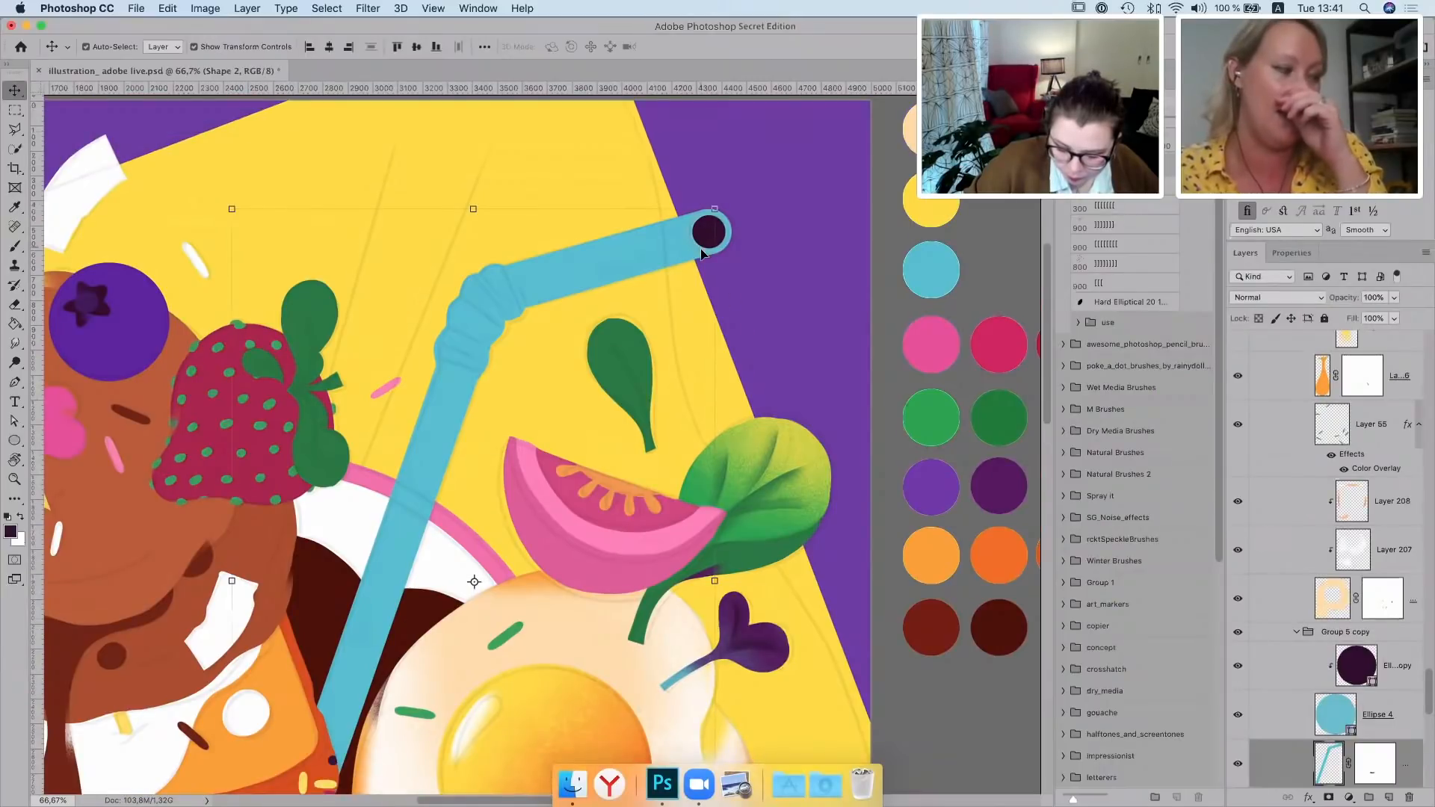
click(705, 231)
scroll(1294, 751, down, 1)
click(1294, 750)
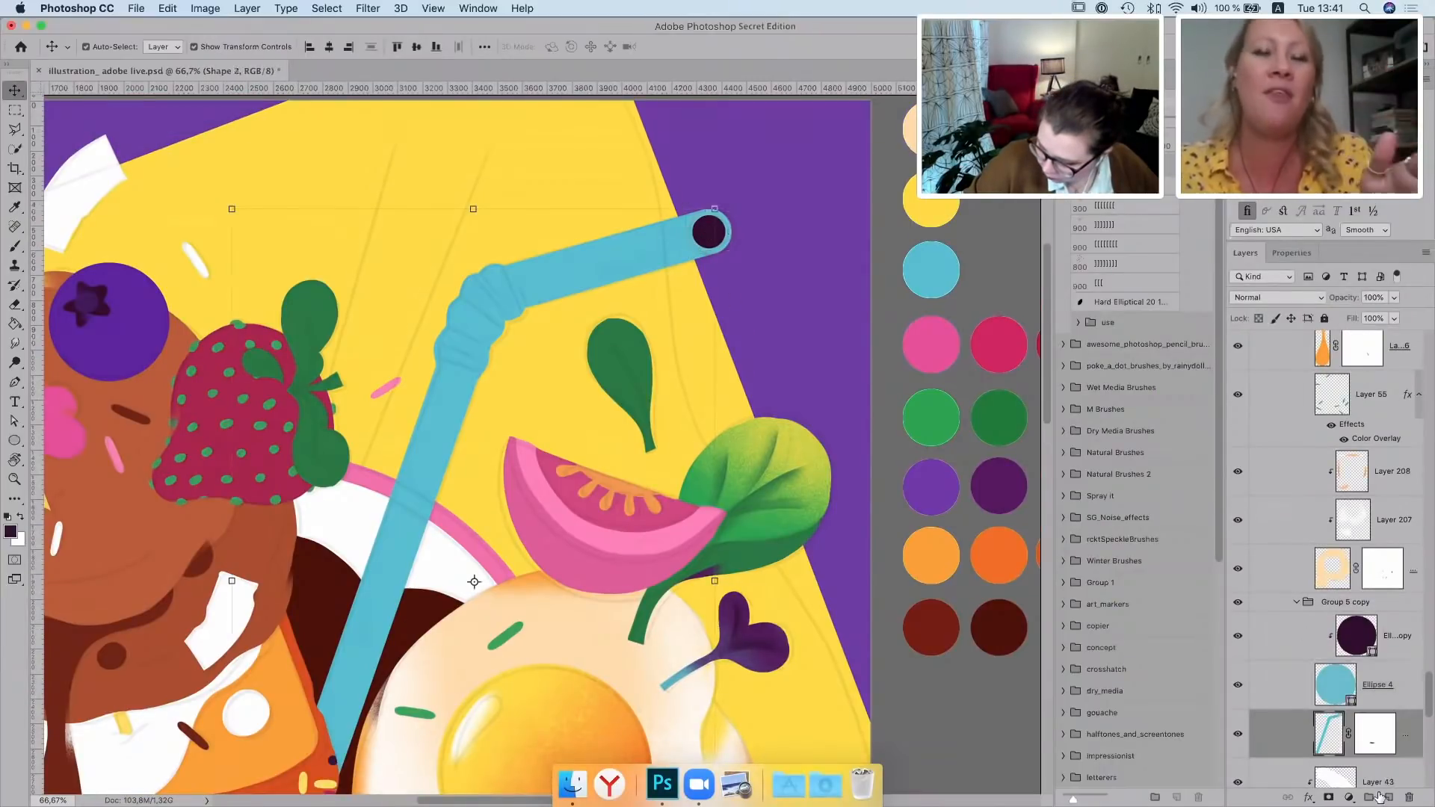
click(1387, 798)
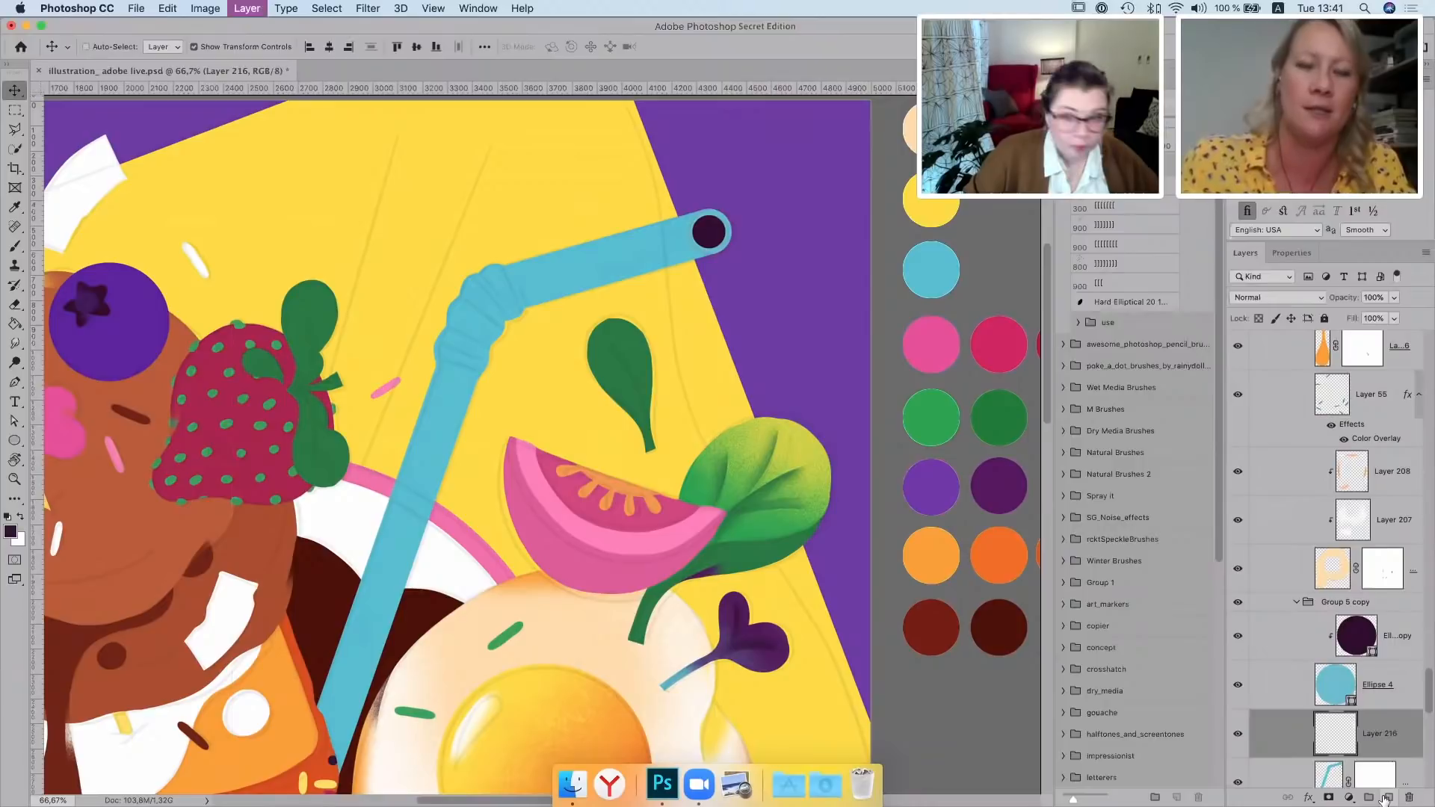
key(super+alt+g)
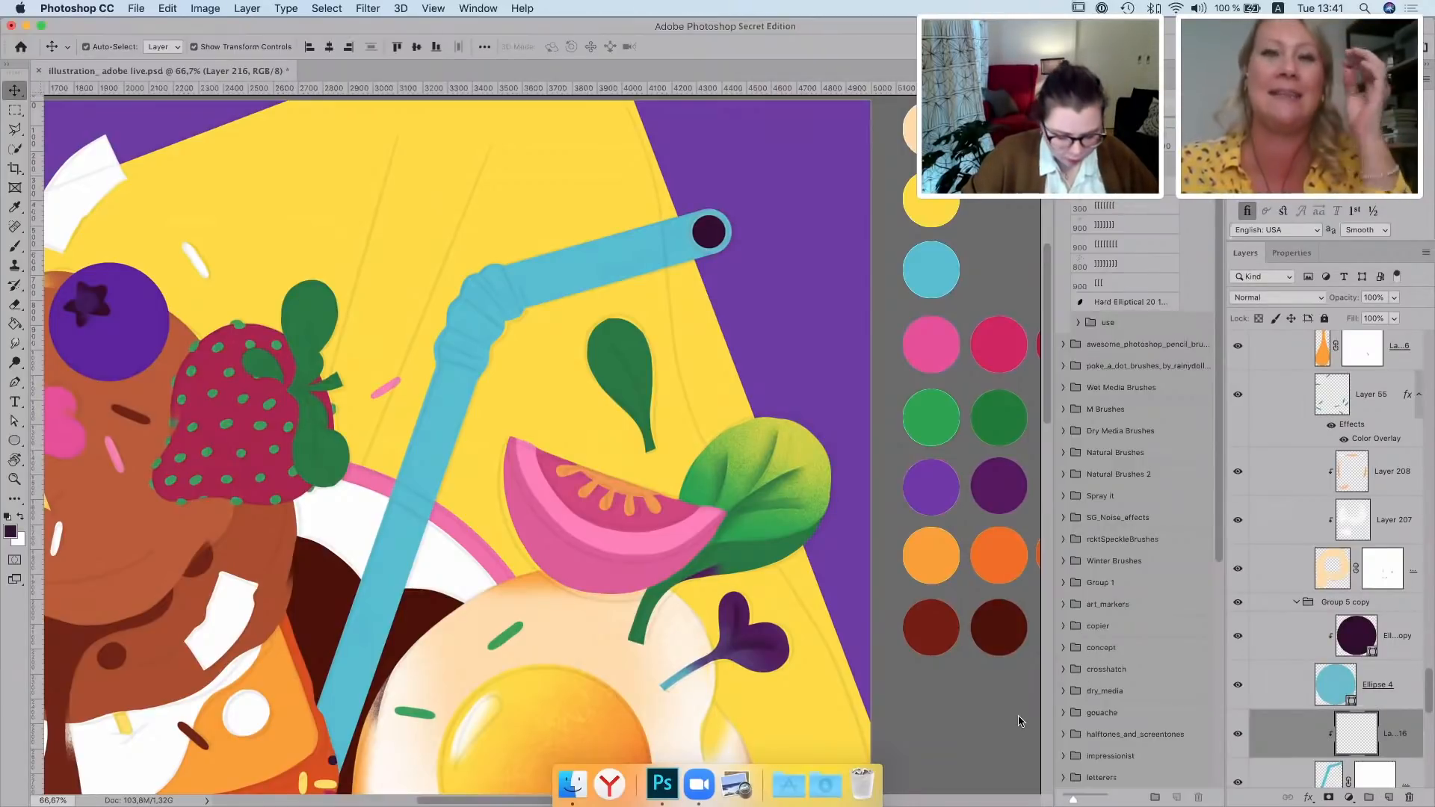
Sample the blueberry's purple, paint a shadow around the straw's open end, and set that layer's opacity to 46%
scroll(608, 540, up, 2)
key(b)
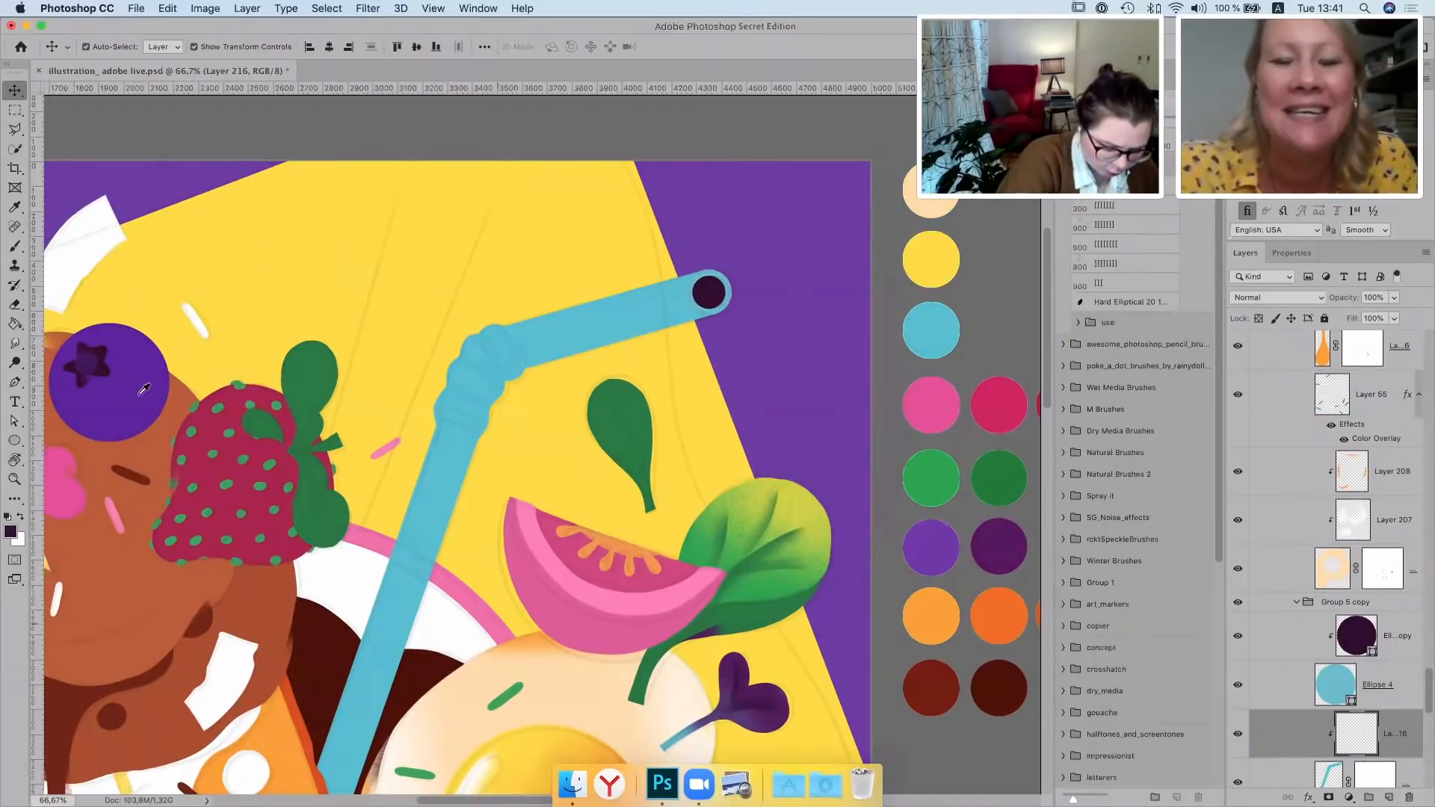
alt+click(139, 409)
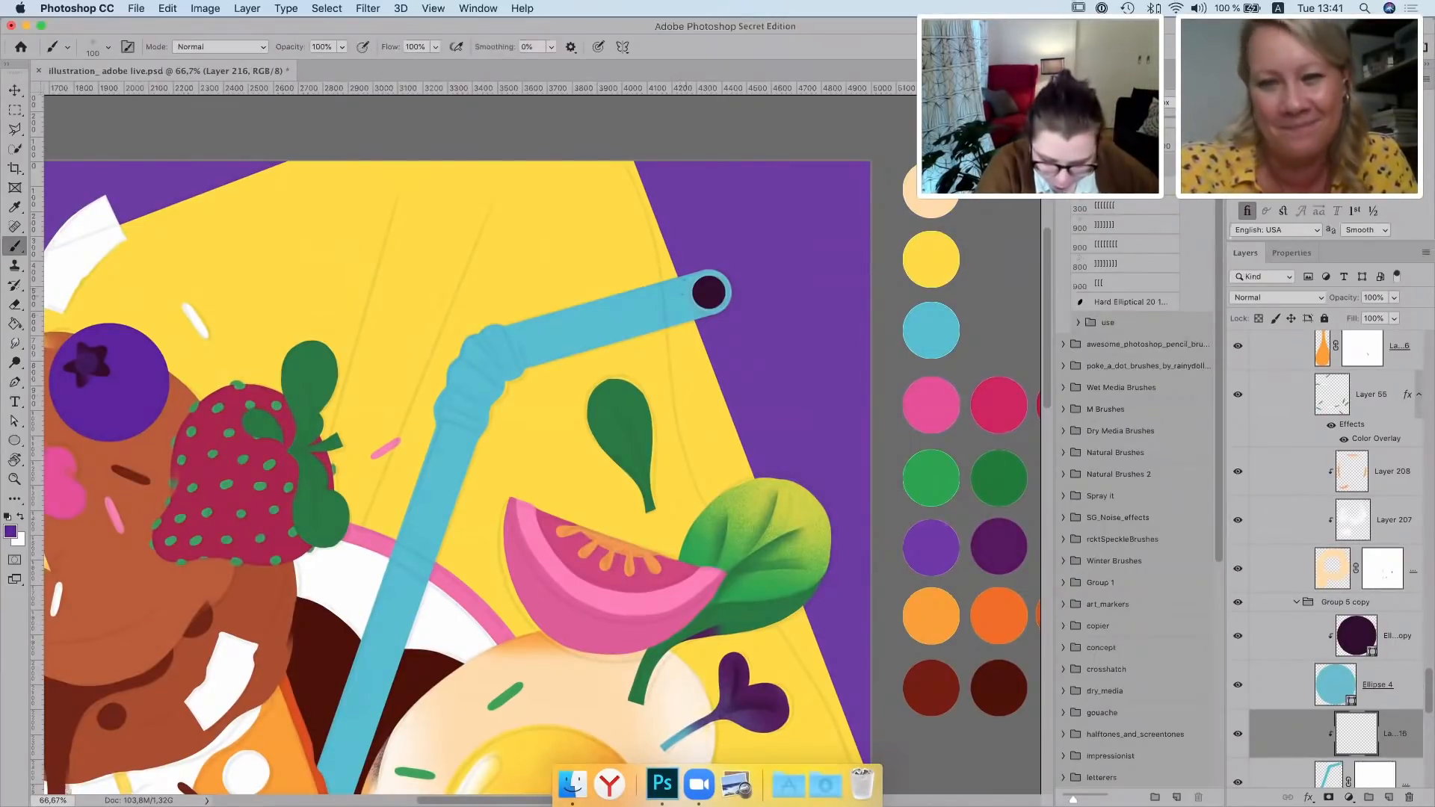
drag(688, 277, 695, 317)
click(1394, 298)
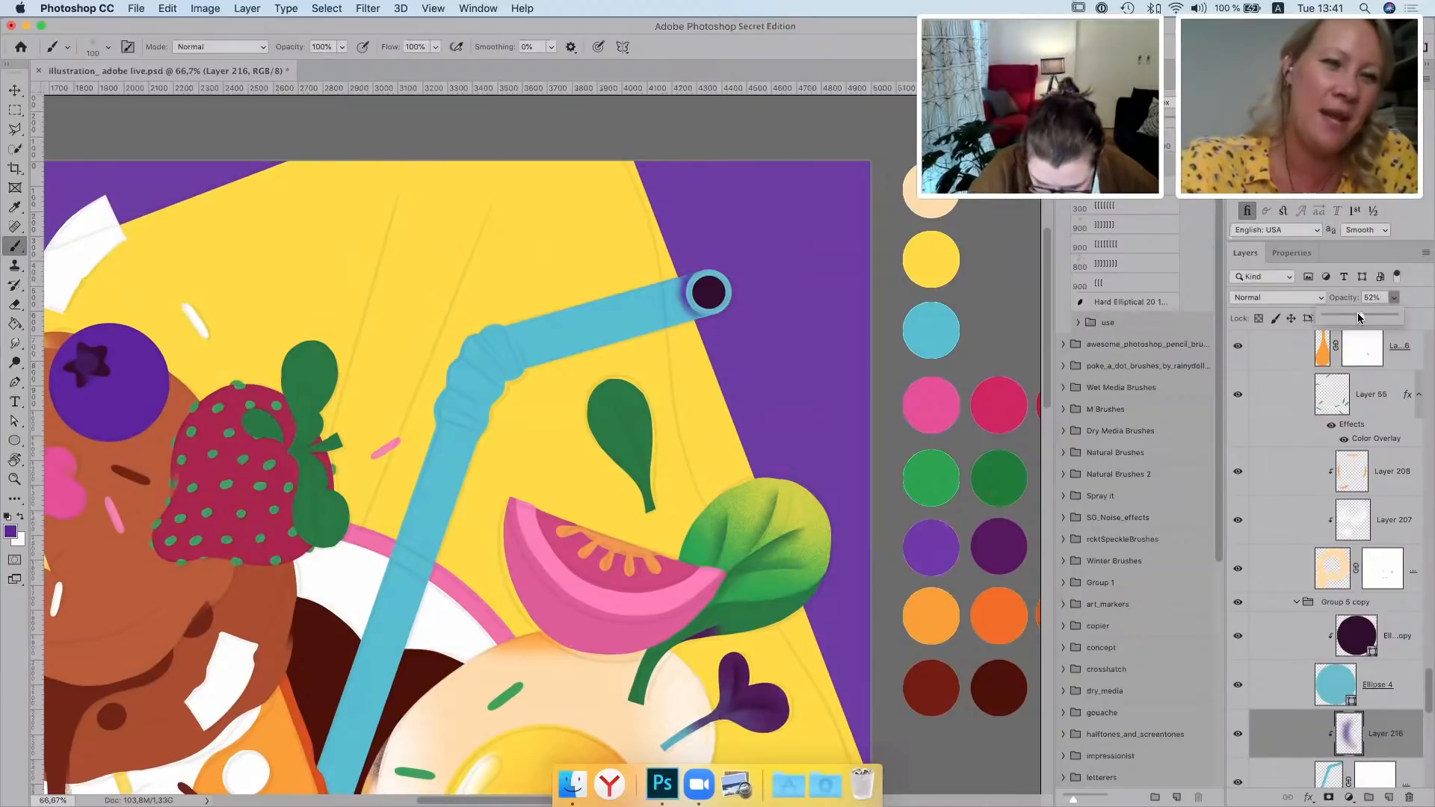
drag(1358, 313, 1357, 312)
Select the blue straw, Shape 2, and add another new clipped layer directly above it
key(v)
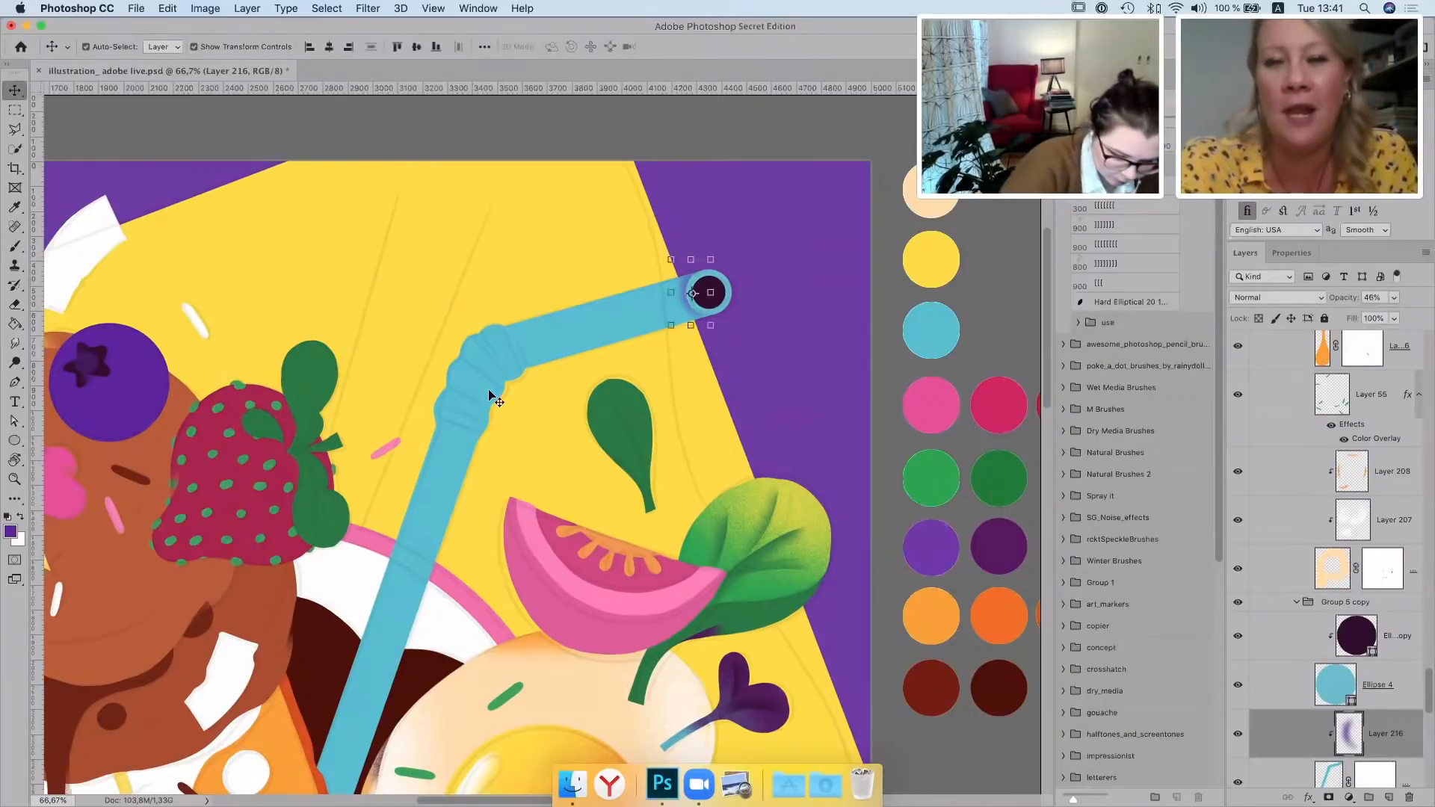
click(479, 392)
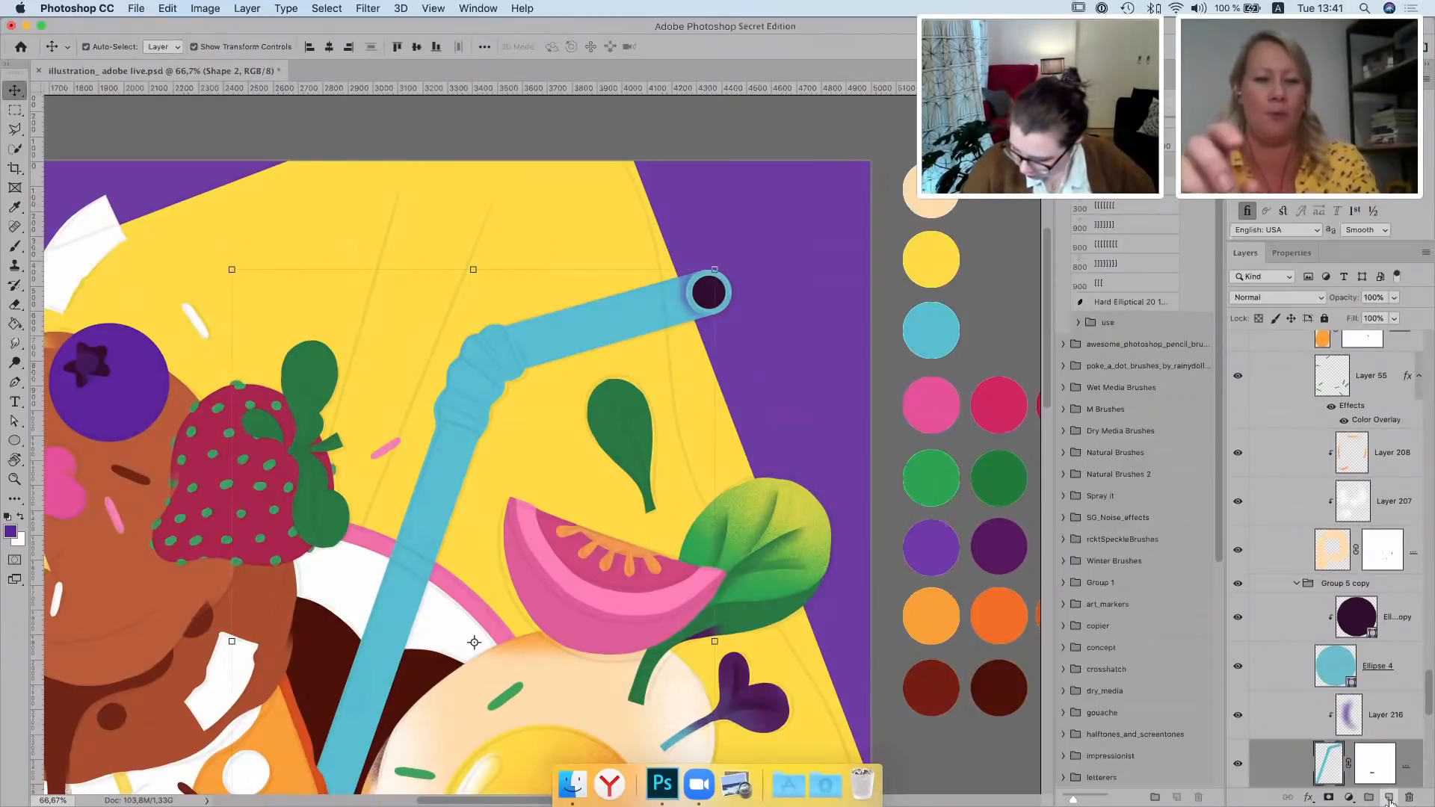
click(1388, 798)
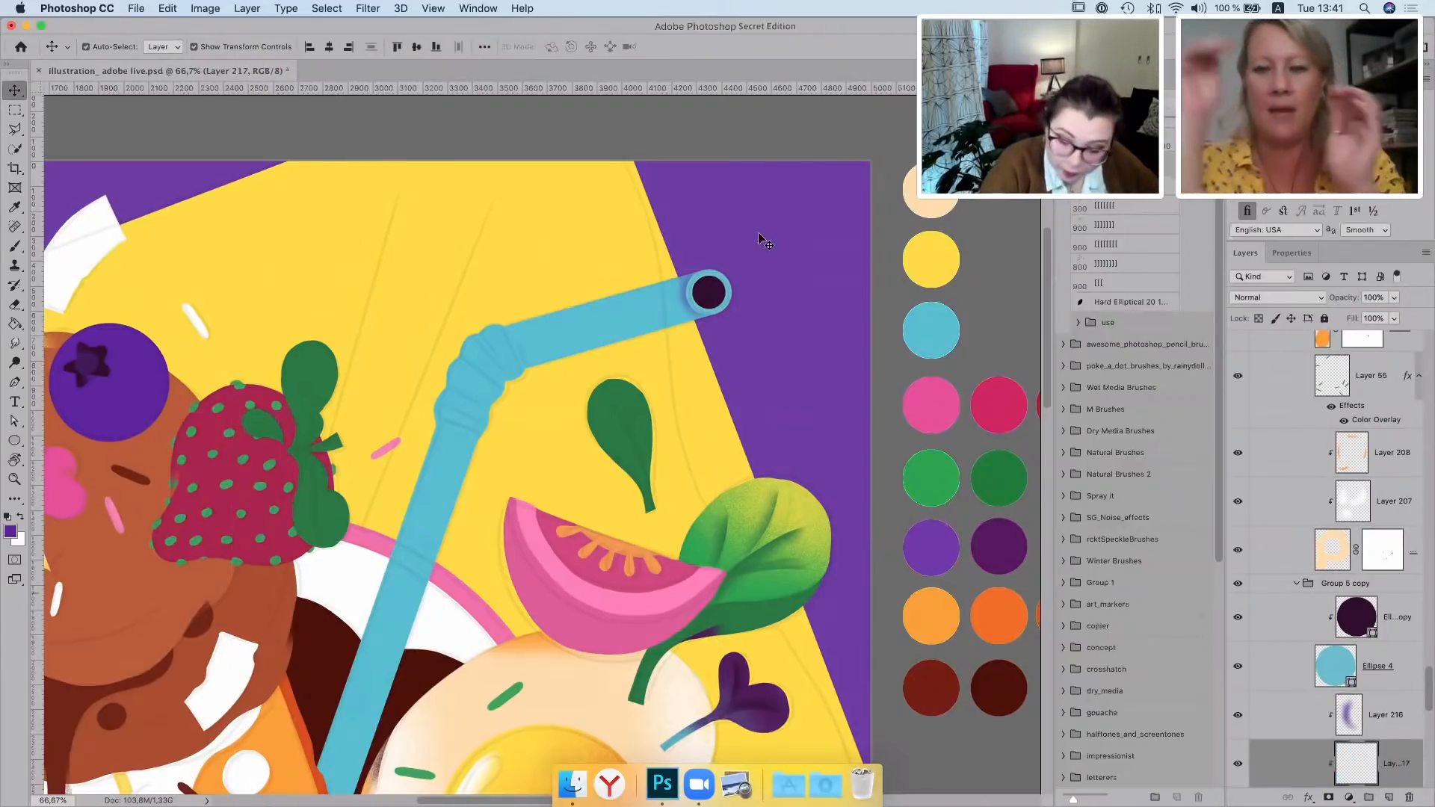
Paint purple shadow strokes along each fold of the straw's bend, undoing and redoing strokes that miss the folds
key(b)
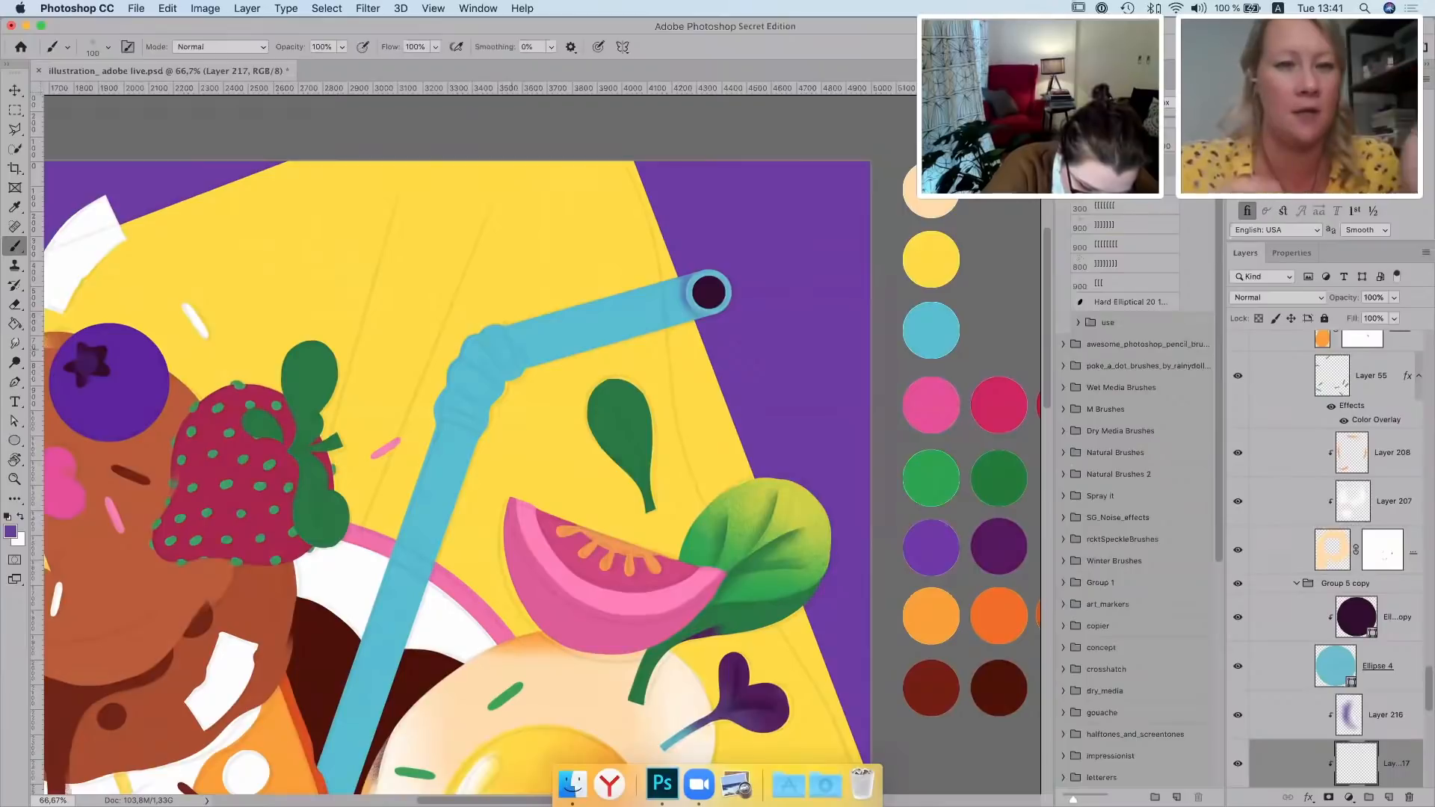
mouse_move(502, 328)
mouse_down()
mouse_move(516, 357)
mouse_move(498, 327)
mouse_move(510, 357)
mouse_move(472, 328)
mouse_move(508, 394)
mouse_move(475, 354)
mouse_up()
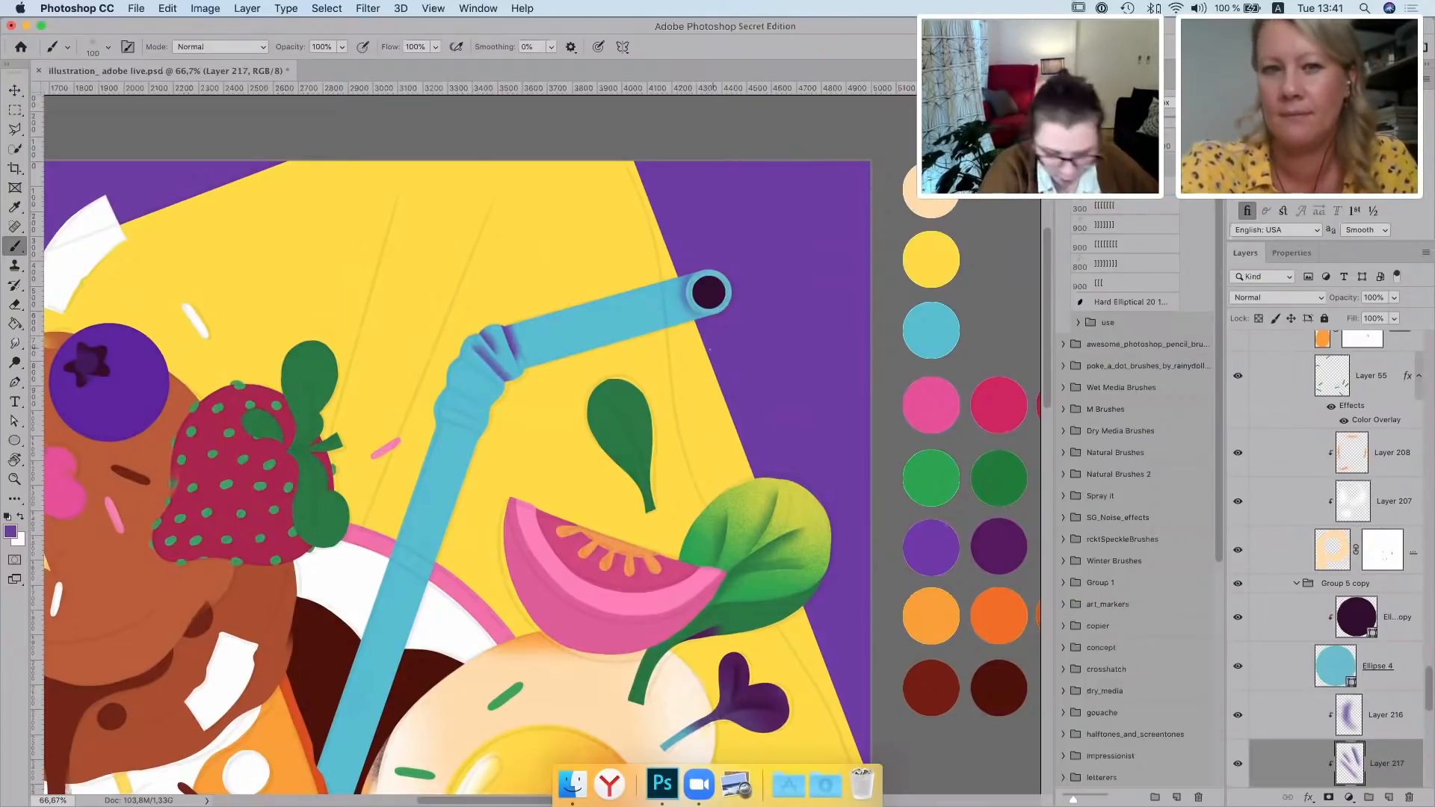
drag(461, 355, 495, 391)
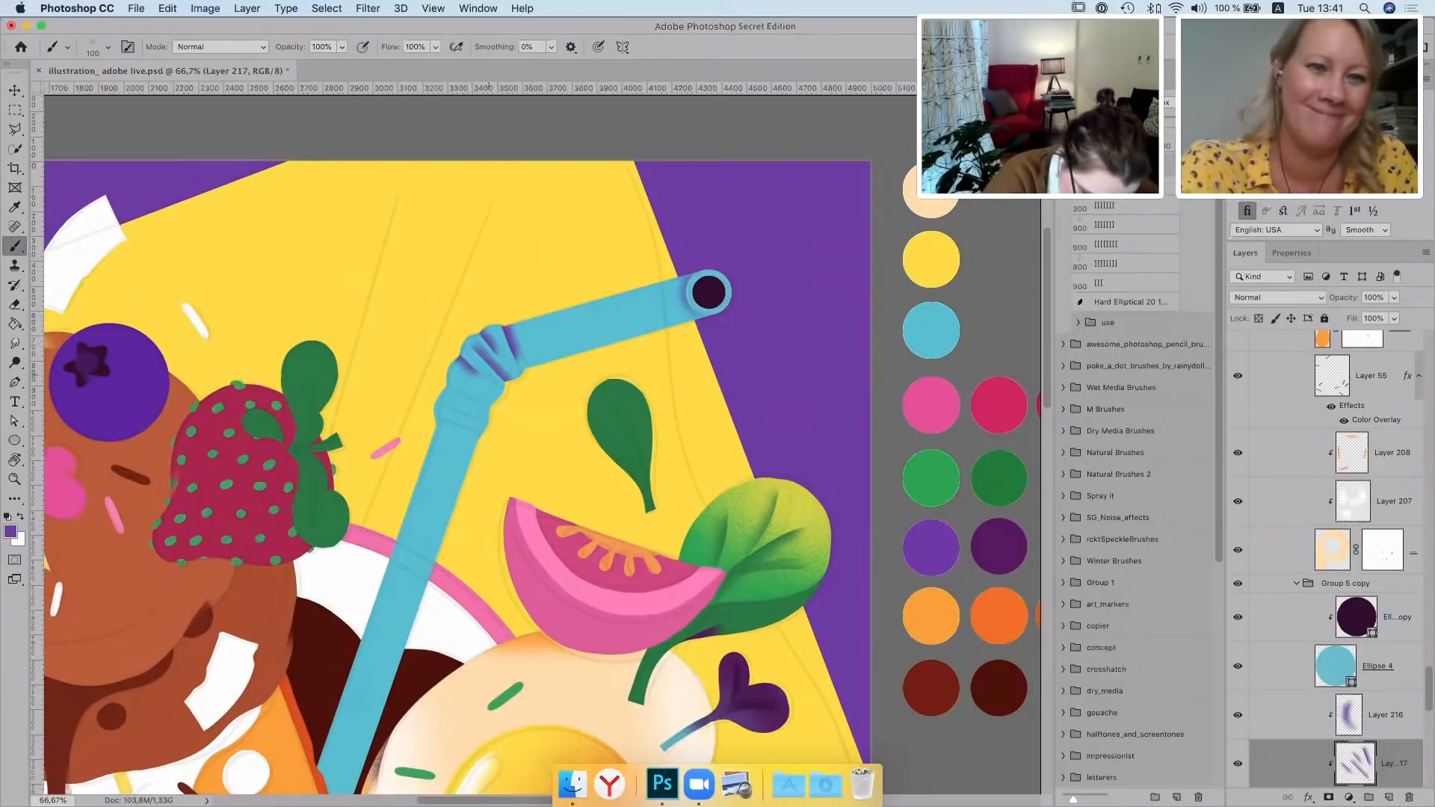
drag(455, 387, 487, 410)
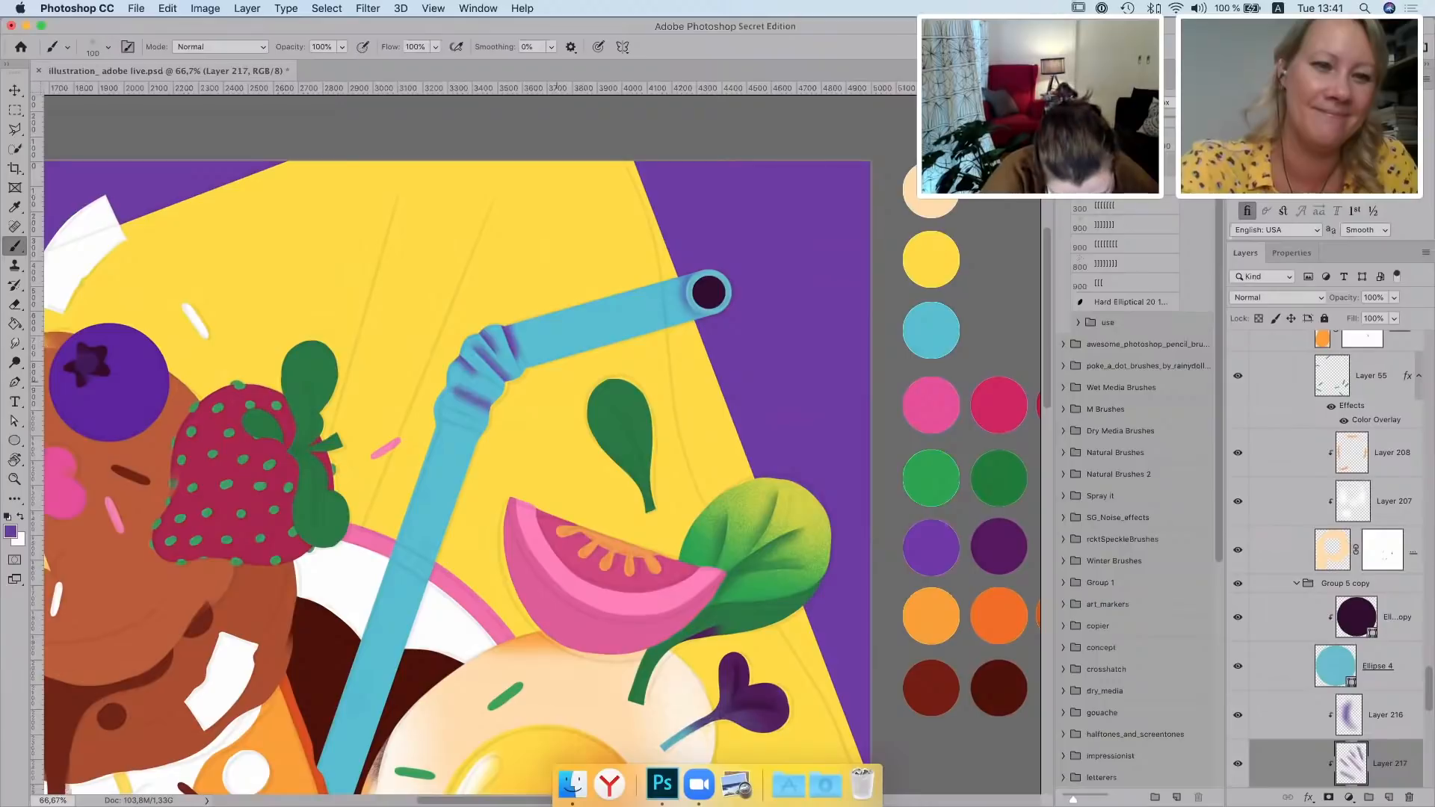
key(super+z)
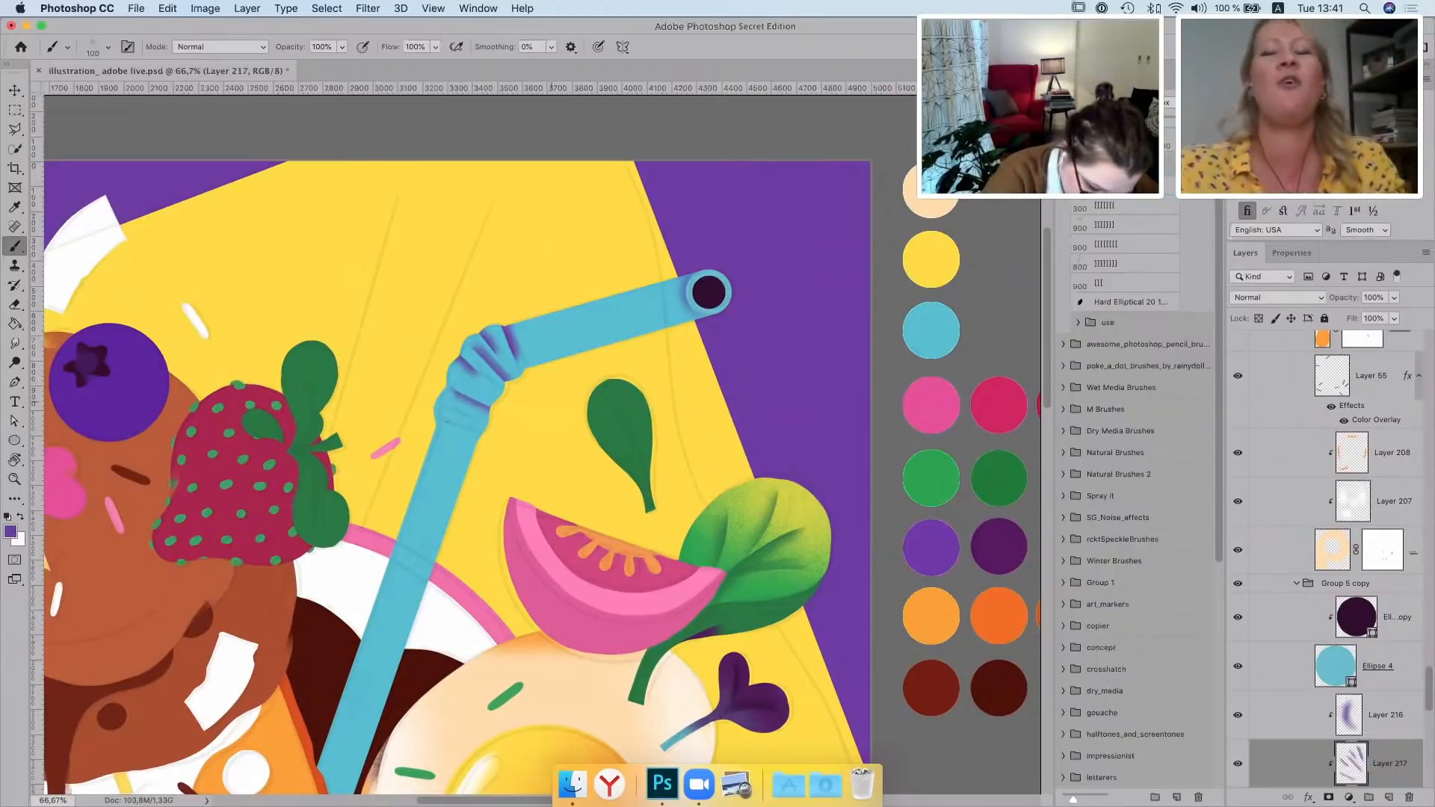
drag(437, 405, 469, 420)
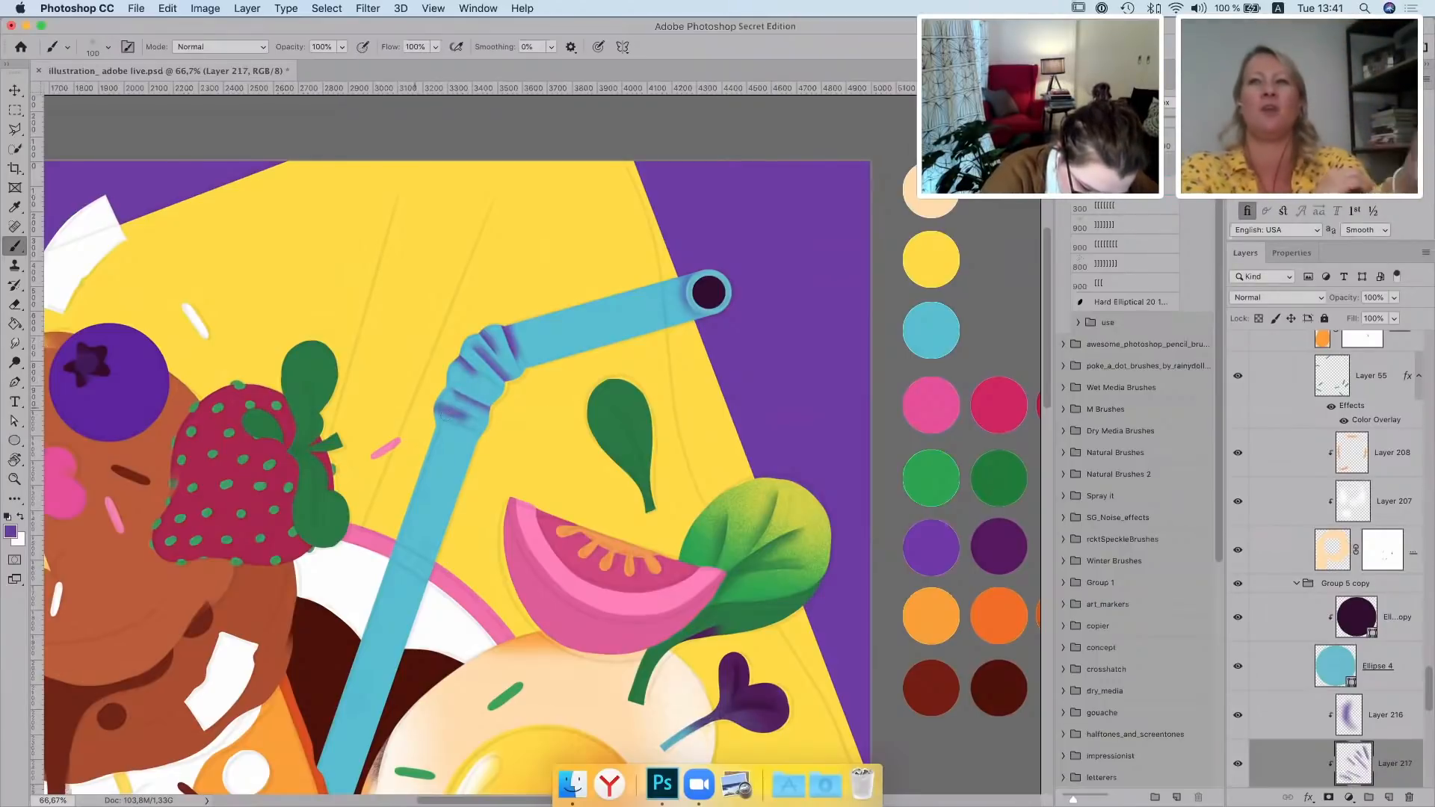
key(super+z)
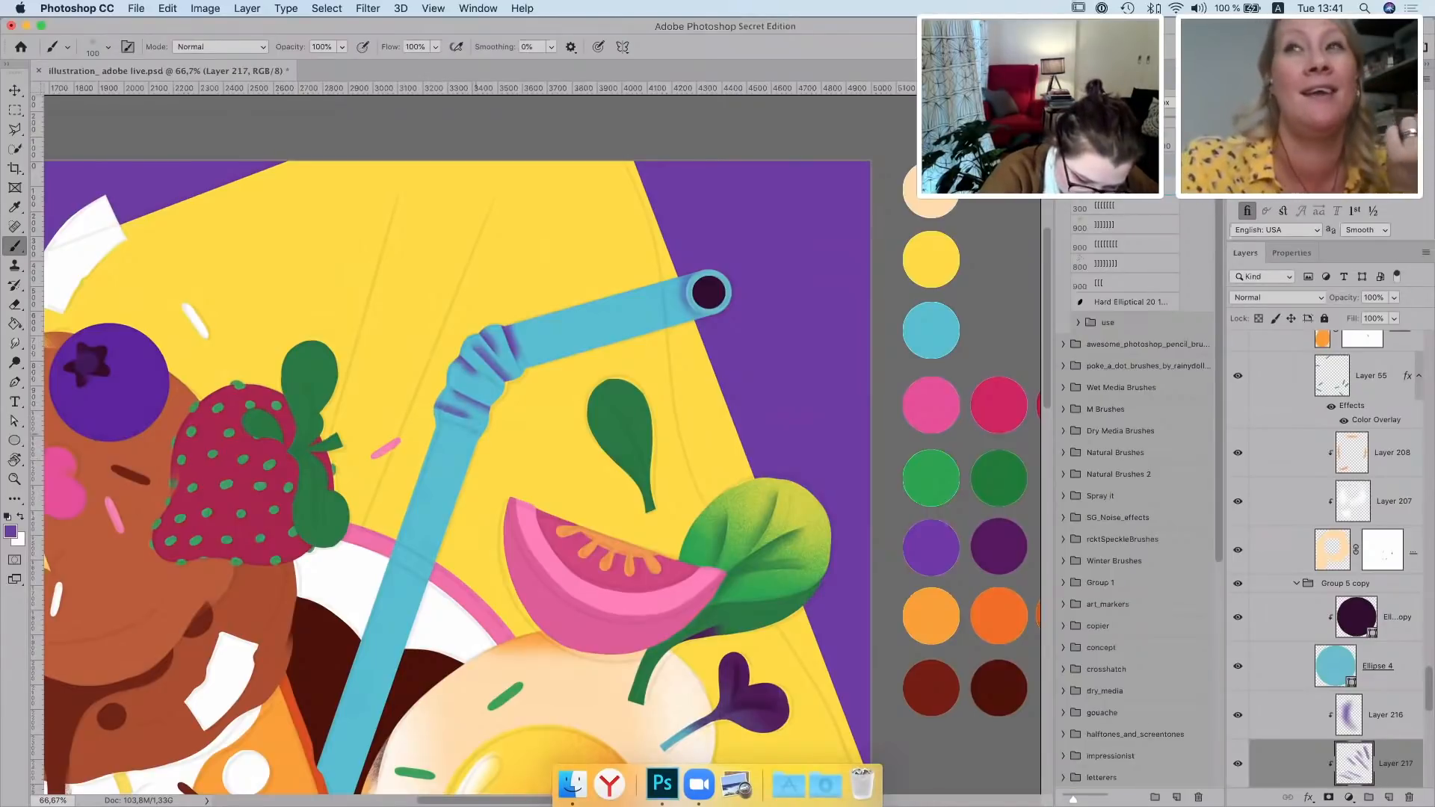
drag(477, 436, 455, 428)
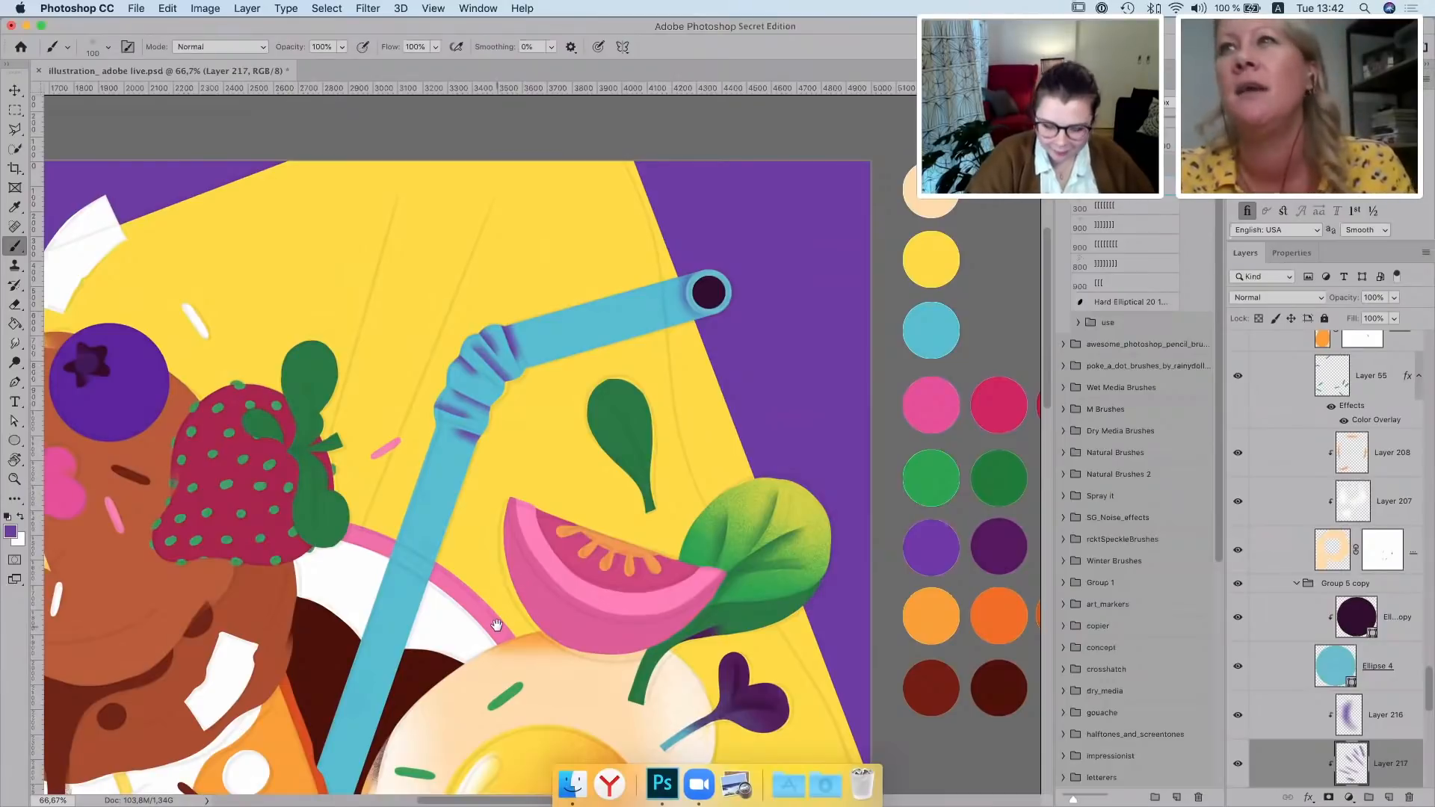
Select the straw at its lower end in the bowl and add a new clipped layer for the submerged part
drag(513, 563, 796, 342)
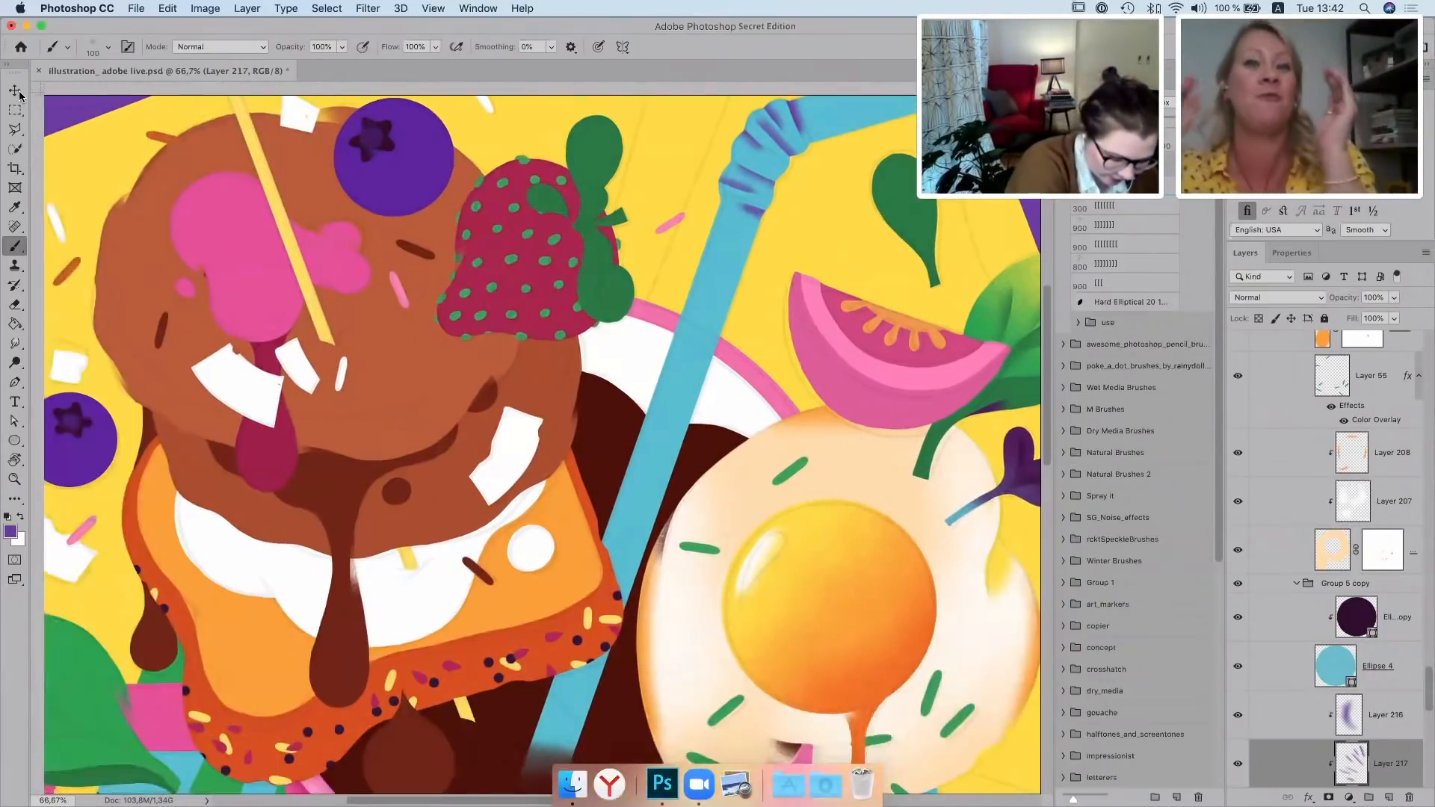
click(20, 93)
drag(674, 569, 698, 453)
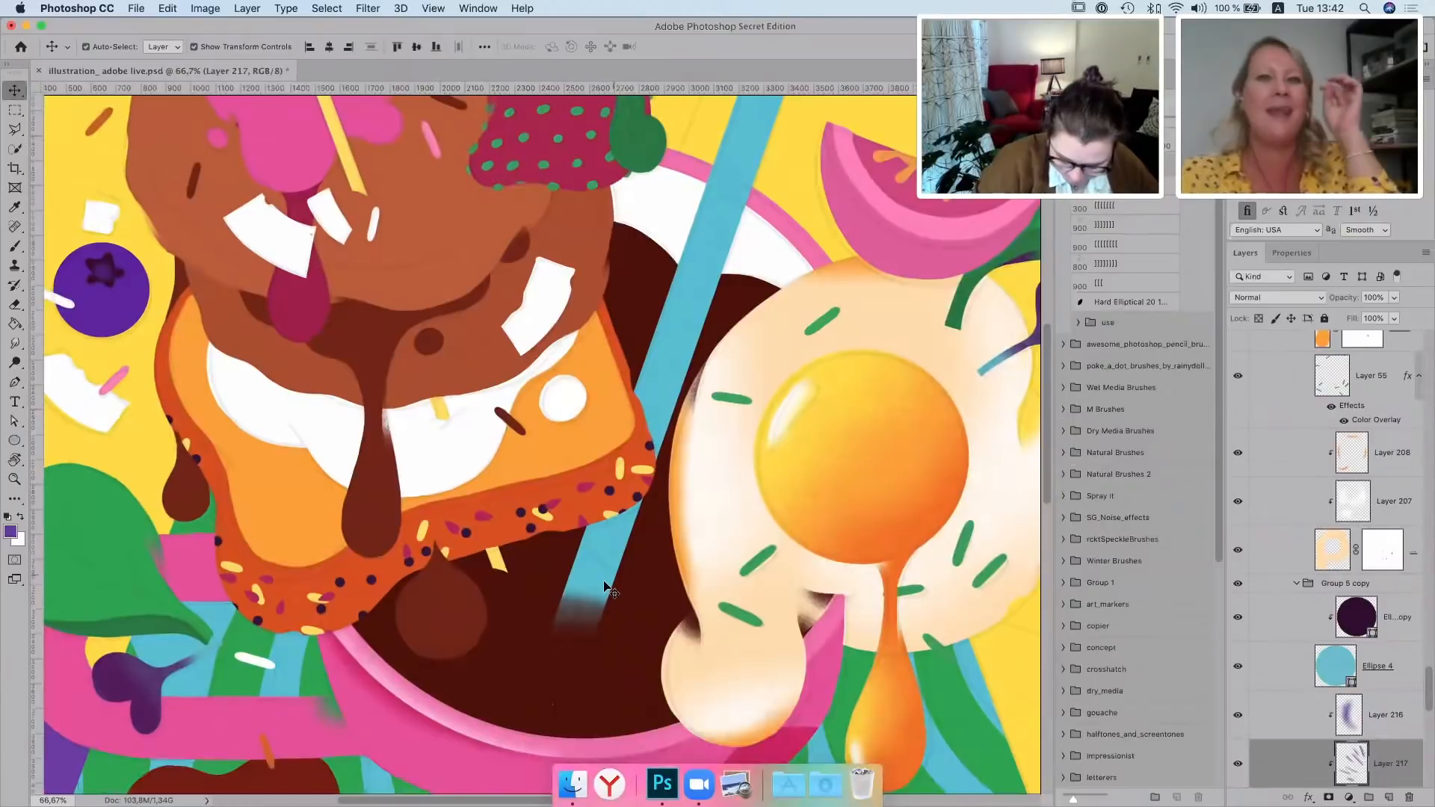
click(605, 582)
click(1389, 797)
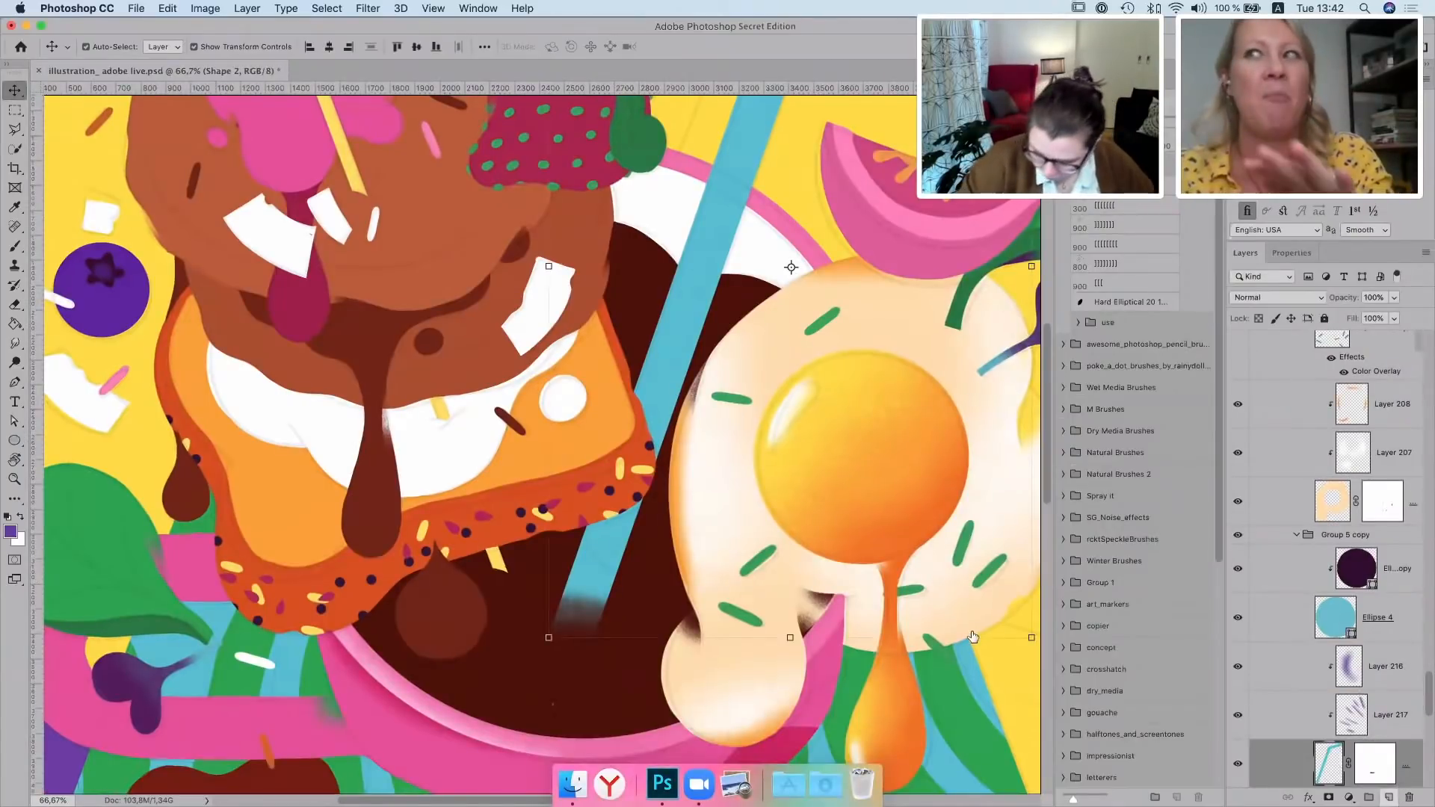
Paint the drink's dark brown over the straw's submerged tip with a 45 px brush and set the layer's opacity to about 56%
key(b)
alt+click(620, 679)
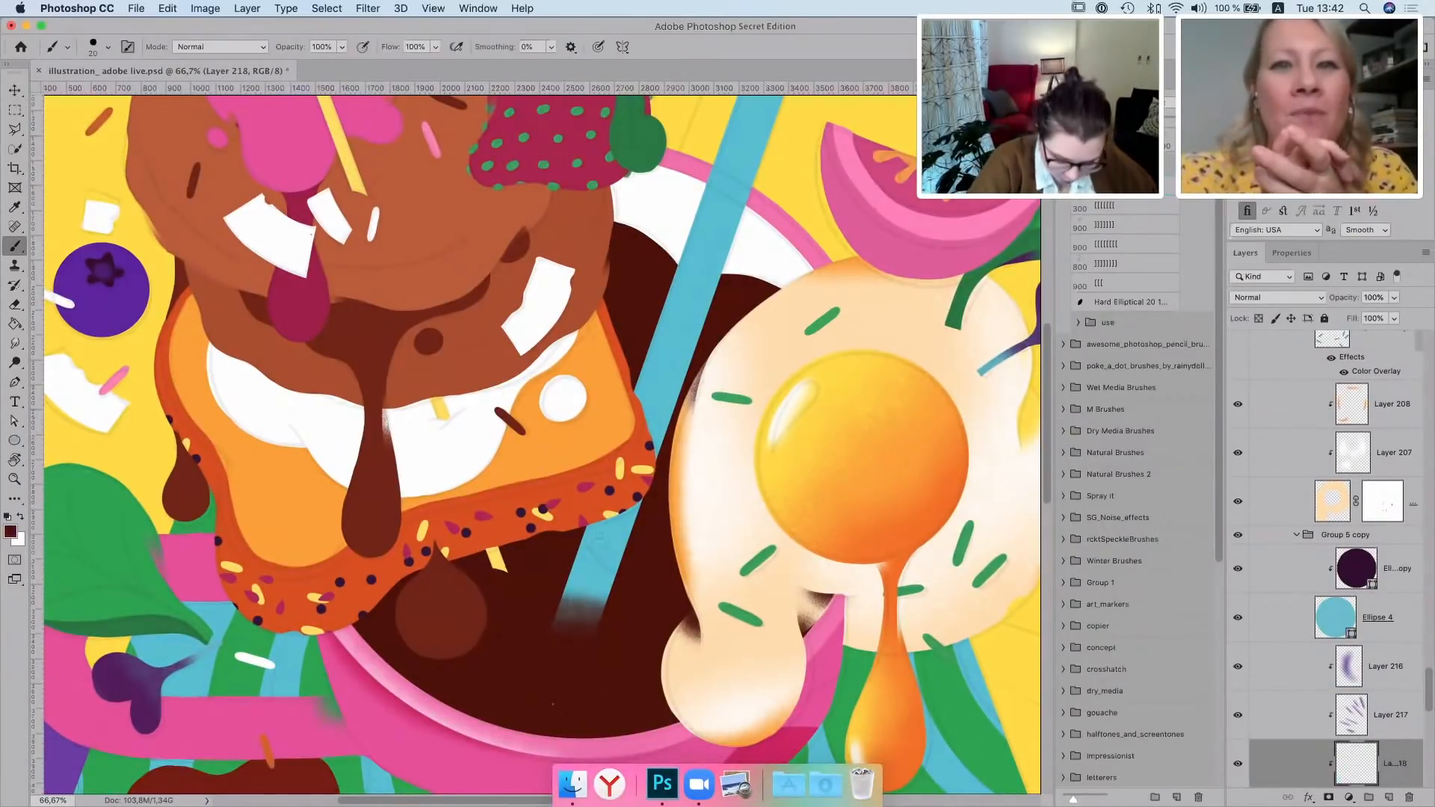
key(bracketright)
key(bracketright)
key(bracketright)
key(bracketright)
key(bracketright)
drag(582, 544, 628, 577)
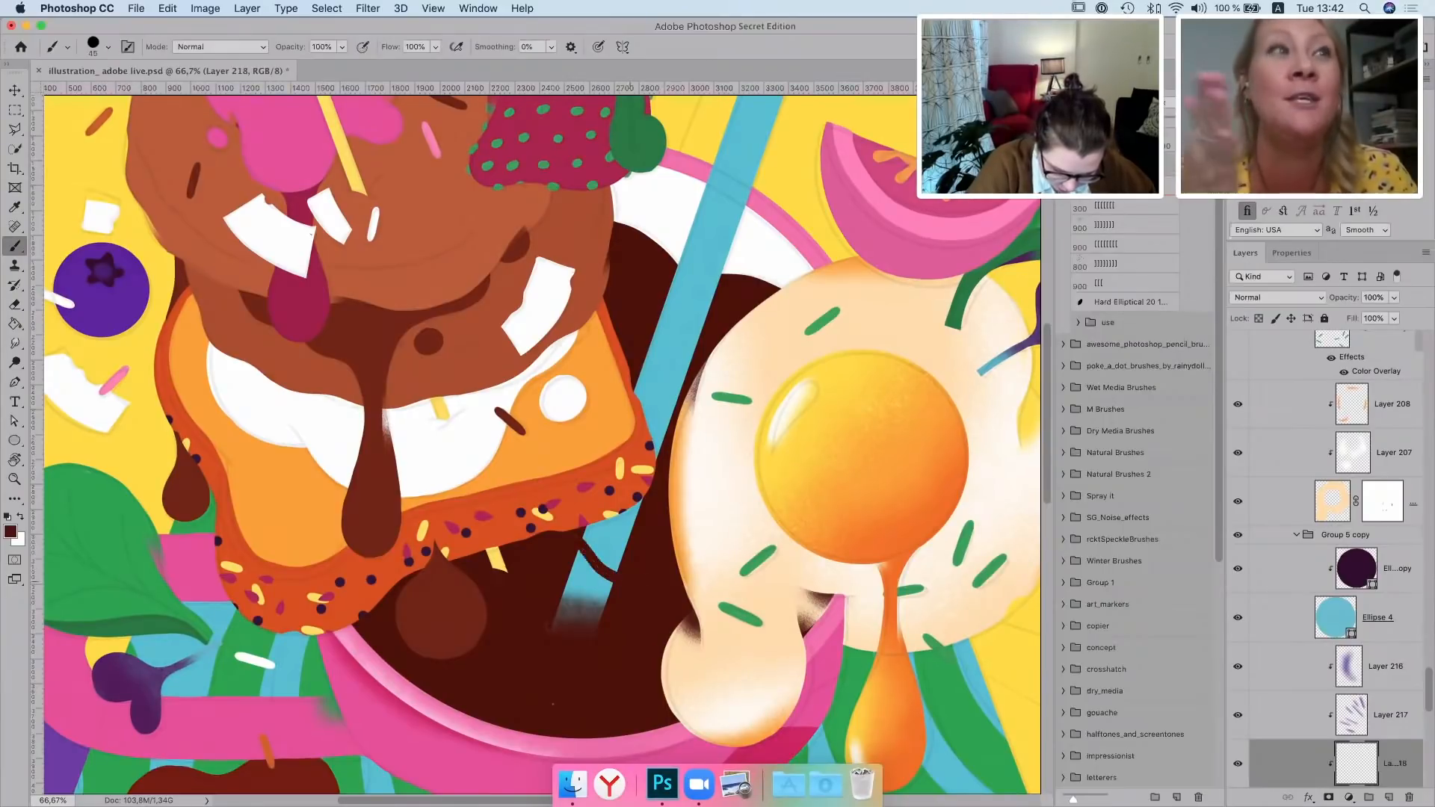
mouse_move(557, 625)
mouse_down()
mouse_move(593, 608)
mouse_move(582, 579)
mouse_move(598, 561)
mouse_move(606, 579)
mouse_up()
click(1393, 298)
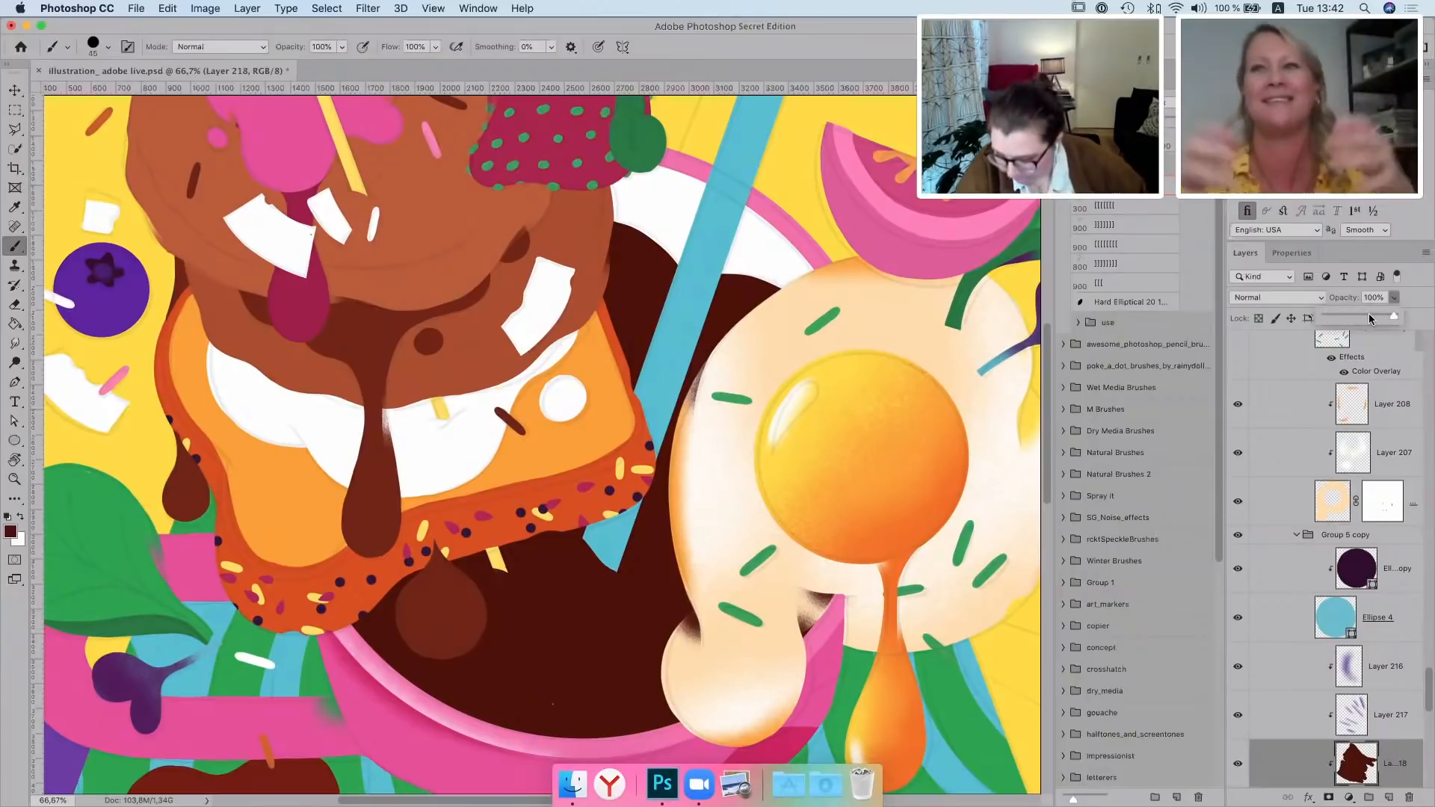
click(1364, 314)
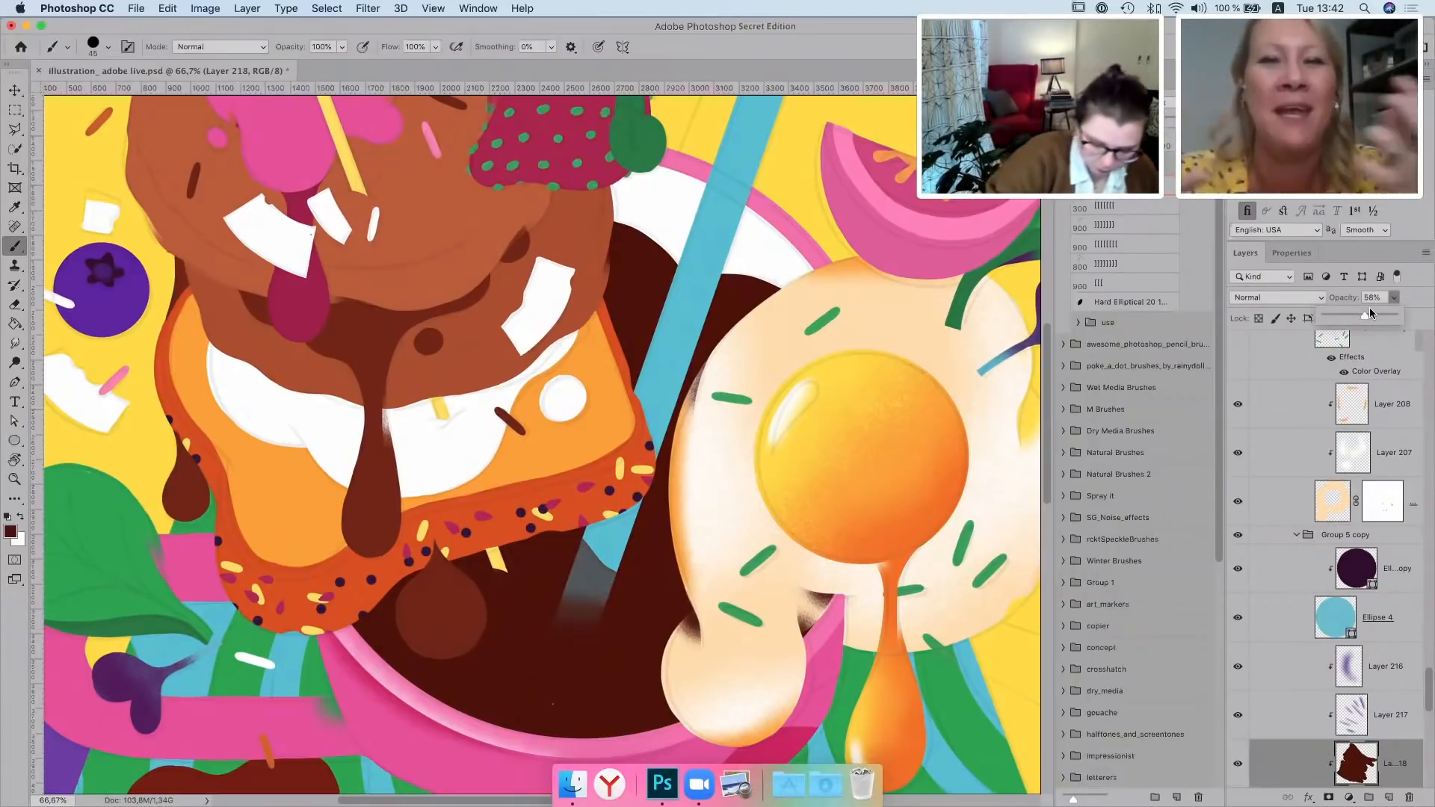
Add a new layer clipped to the dark brown drink, Ellipse 2 copy, and darken the foreground brown
key(v)
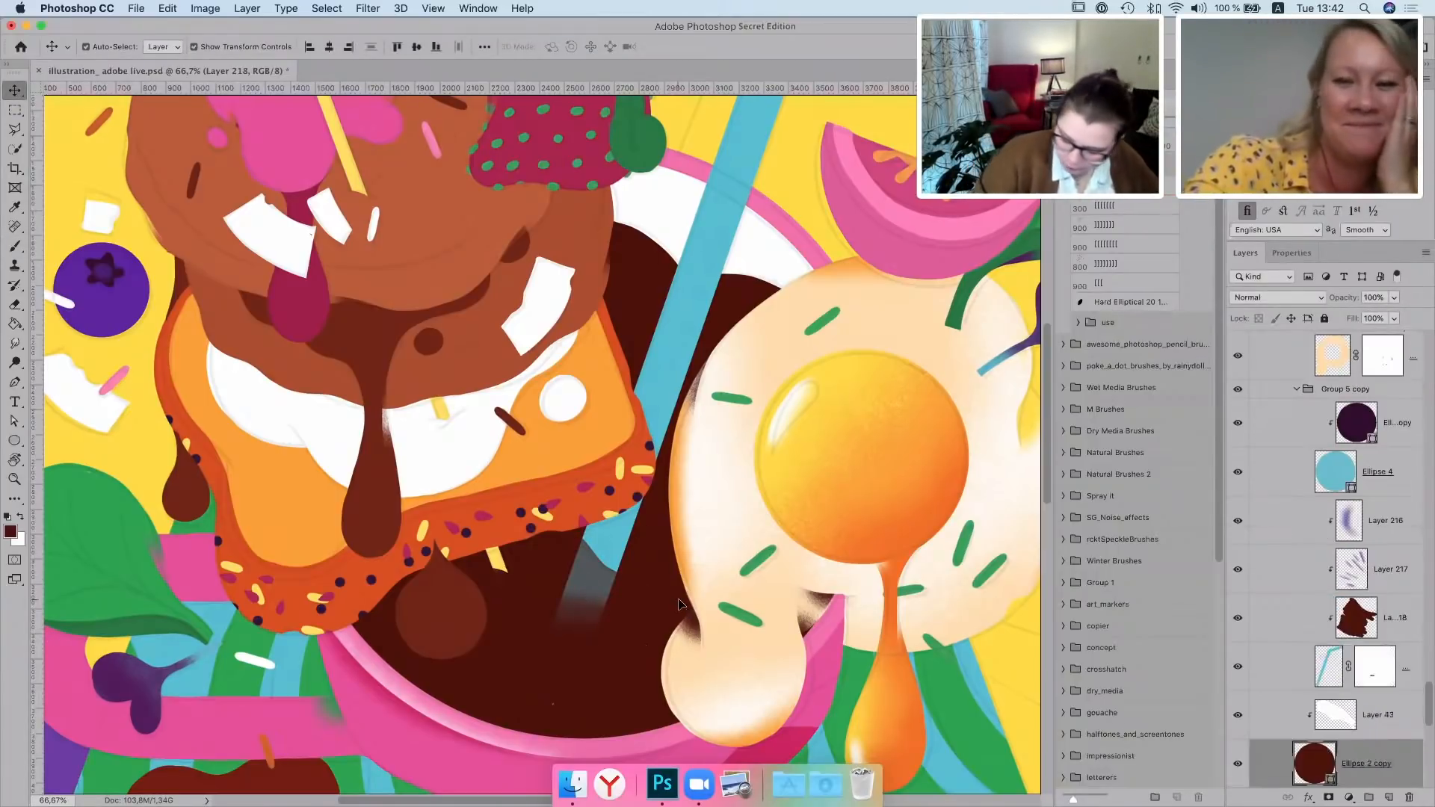
click(1388, 798)
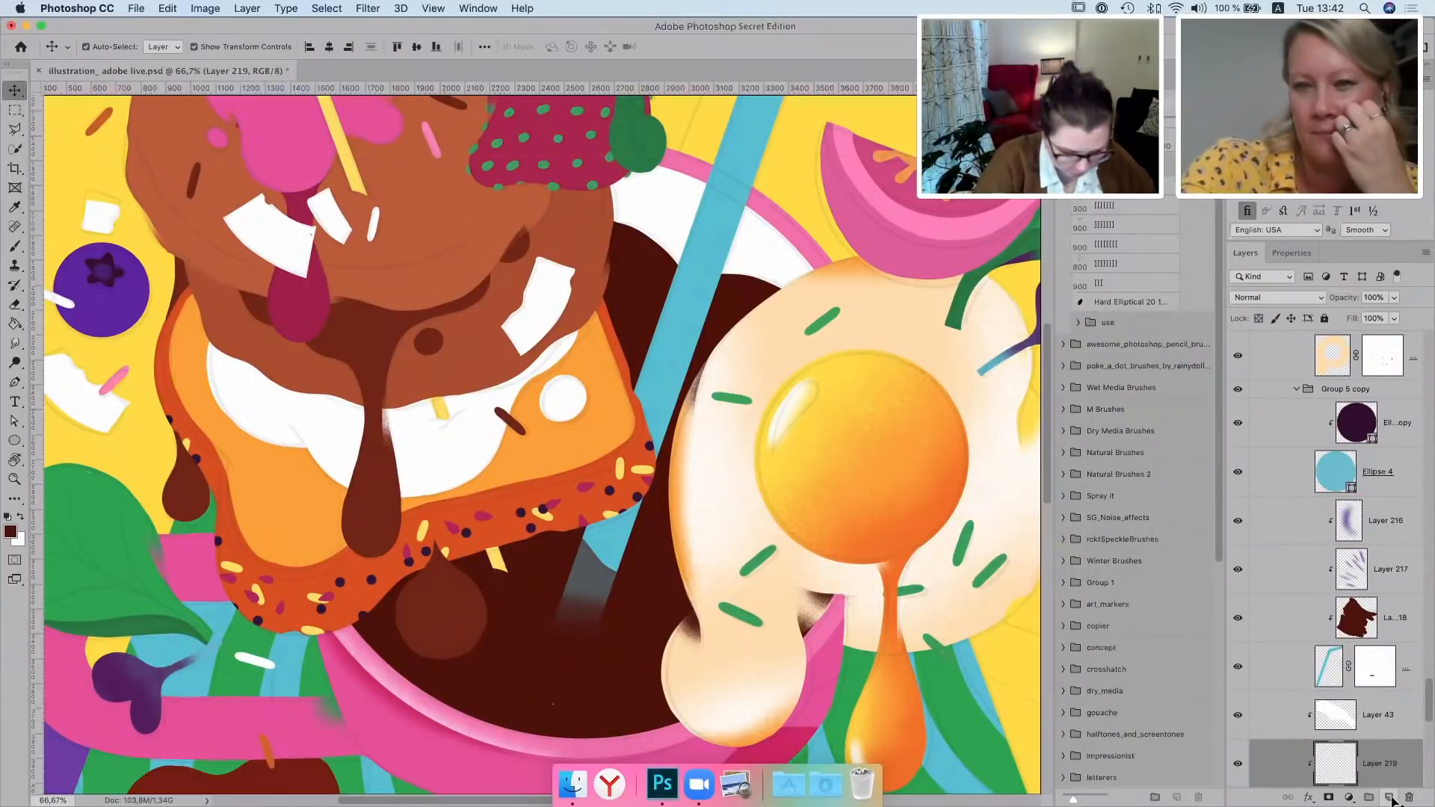
click(11, 531)
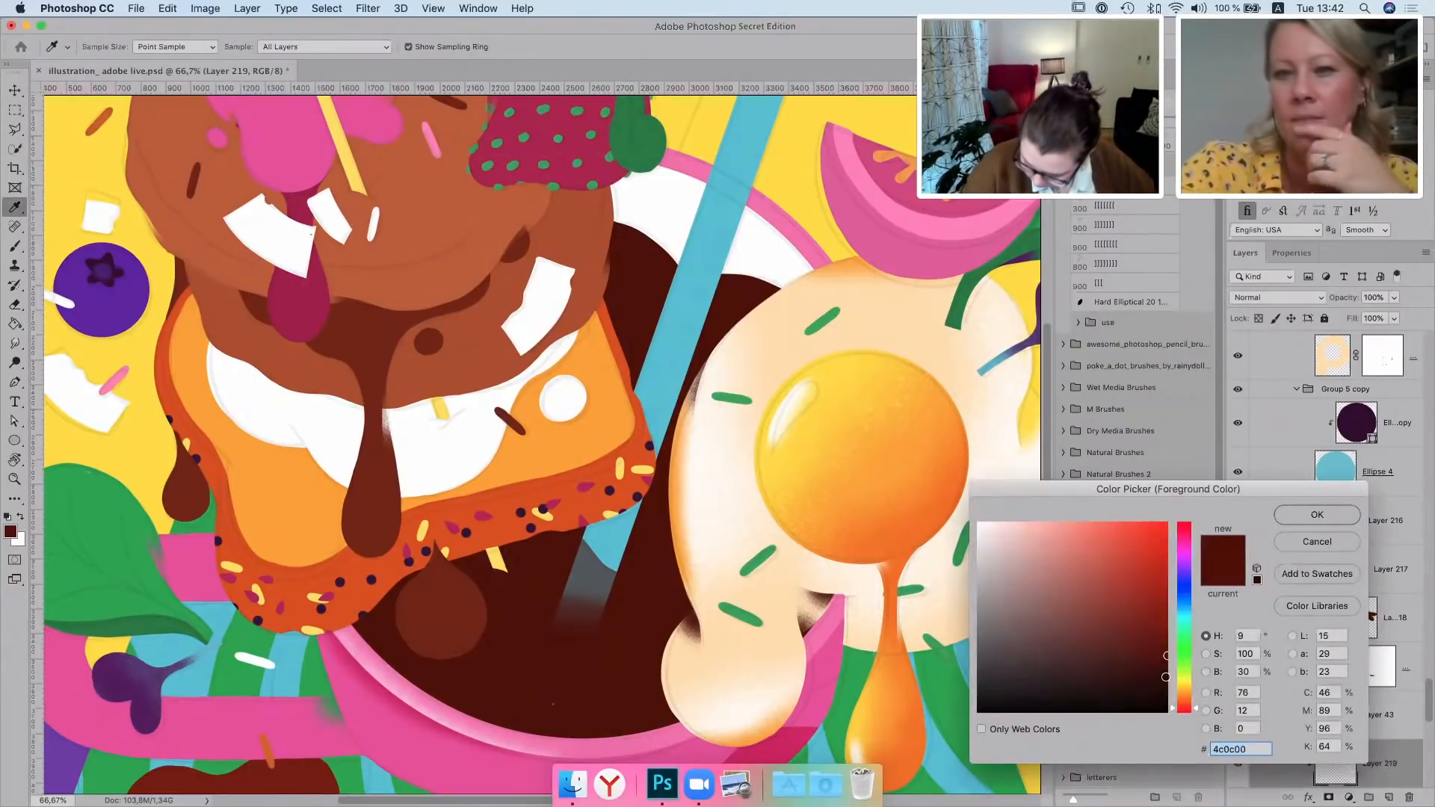
click(1317, 515)
Paint a soft dark shadow on the drink beside the straw's entry point with a 150 px brush
key(b)
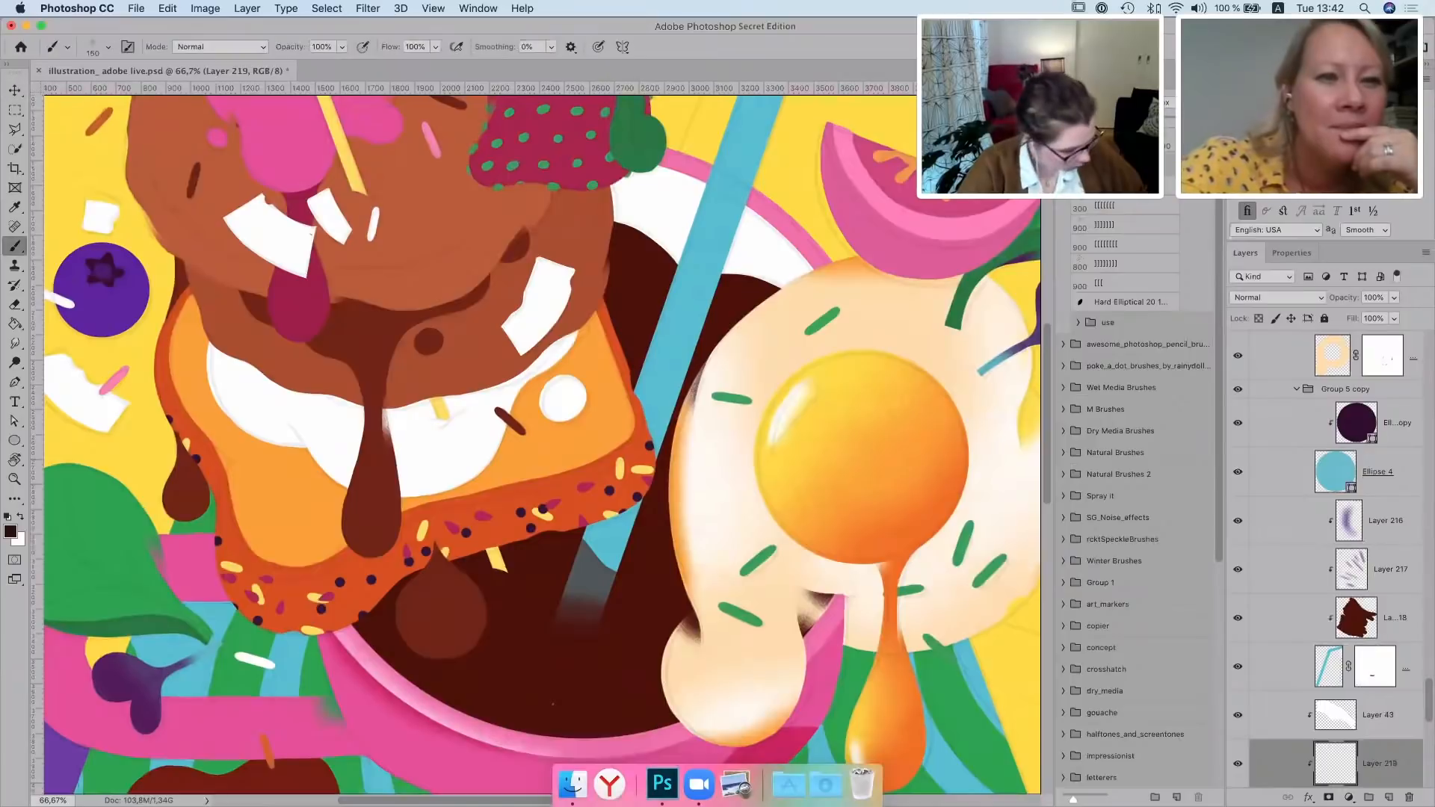
key(bracketleft)
key(bracketleft)
key(bracketleft)
key(bracketleft)
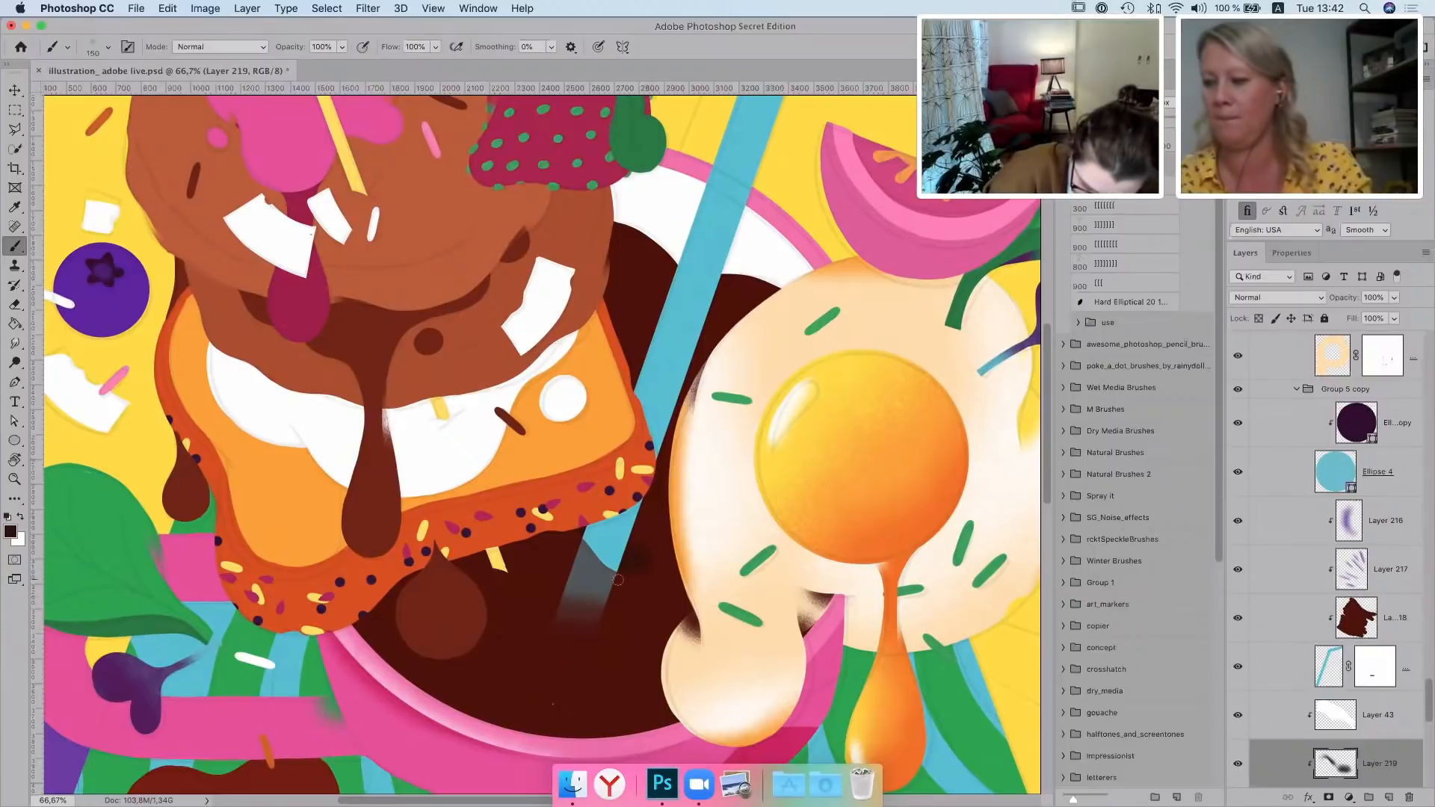
Select the blueberry below the bowl, Layer 165, and add a new layer clipped to it
key(super+minus)
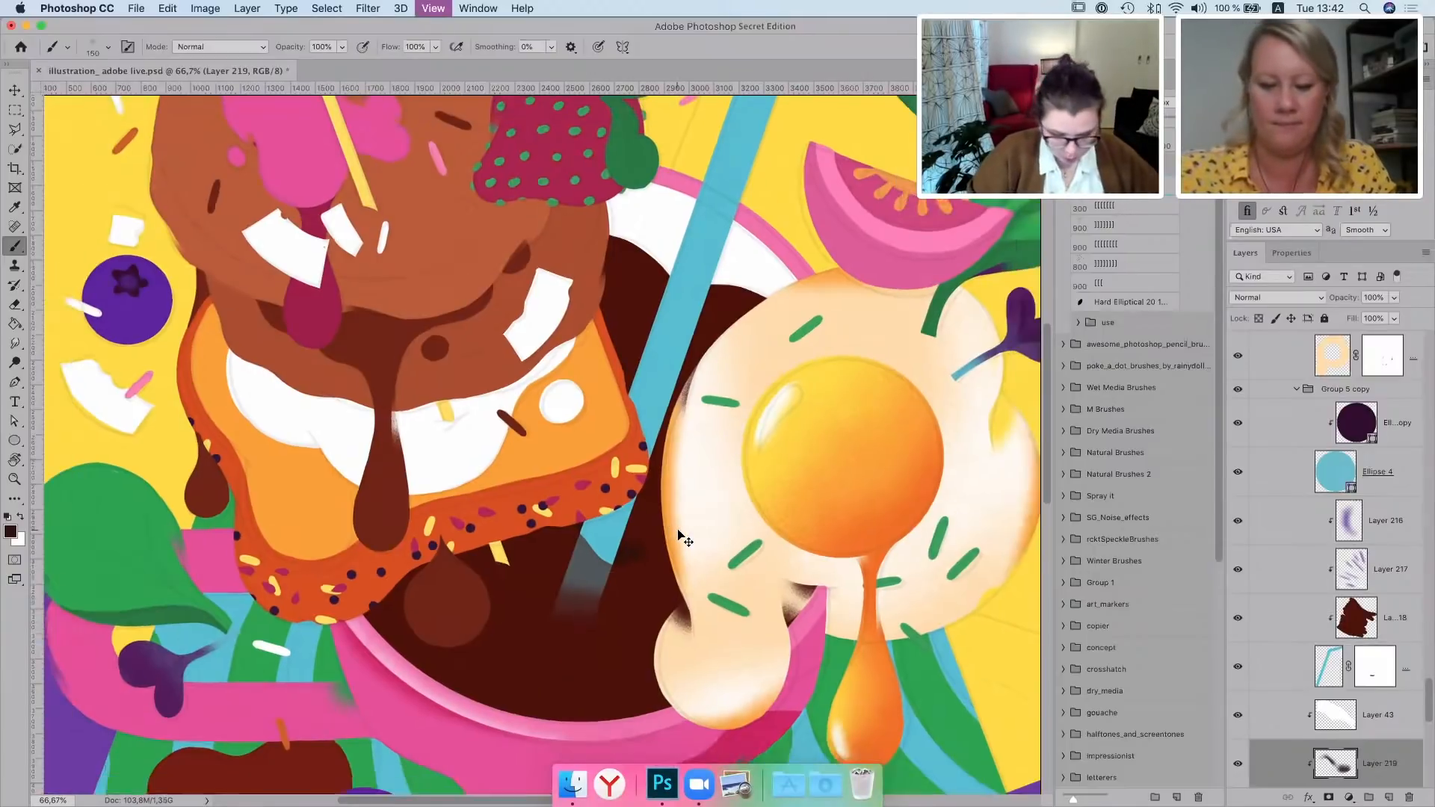
key(super+minus)
key(v)
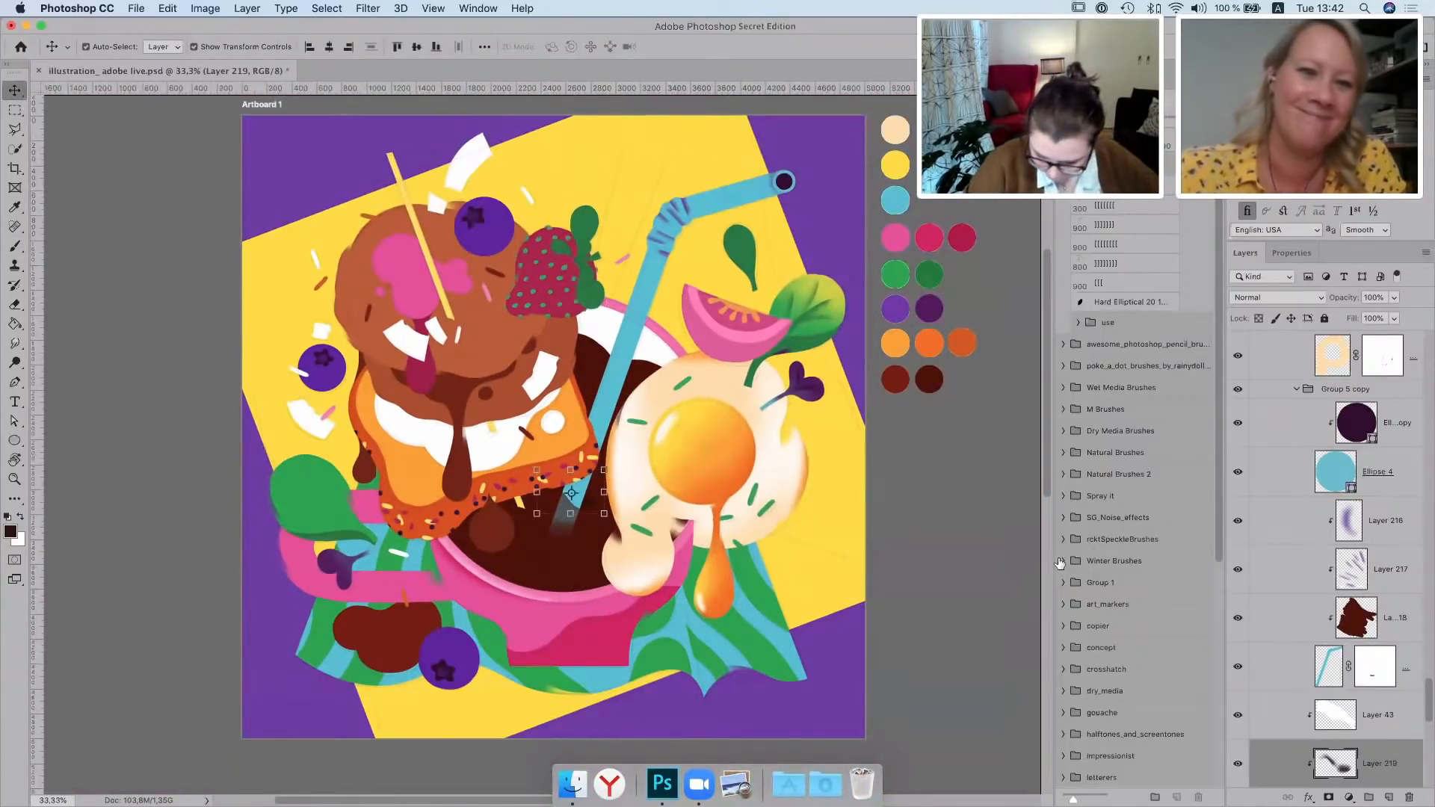
scroll(1049, 484, up, 5)
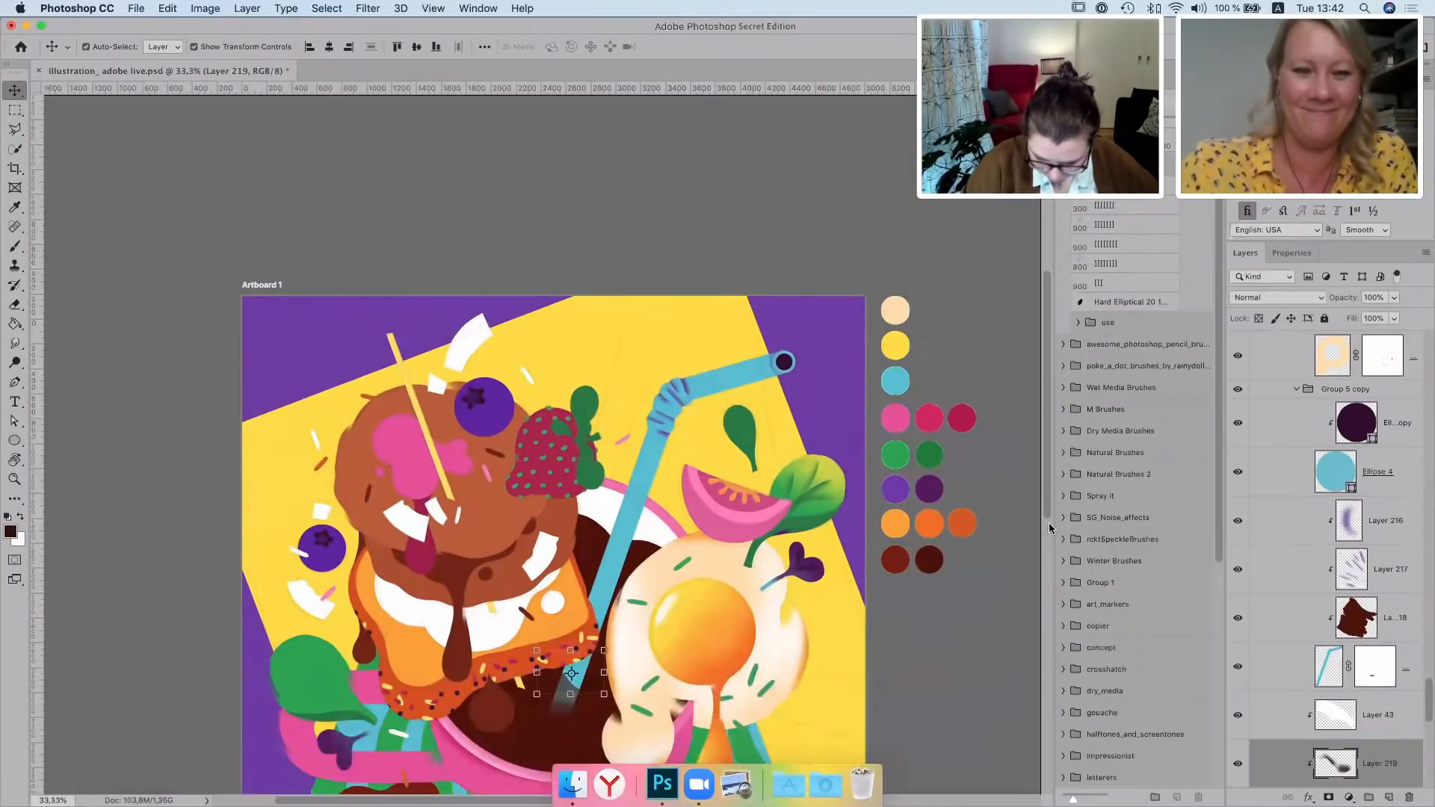
scroll(1050, 569, down, 4)
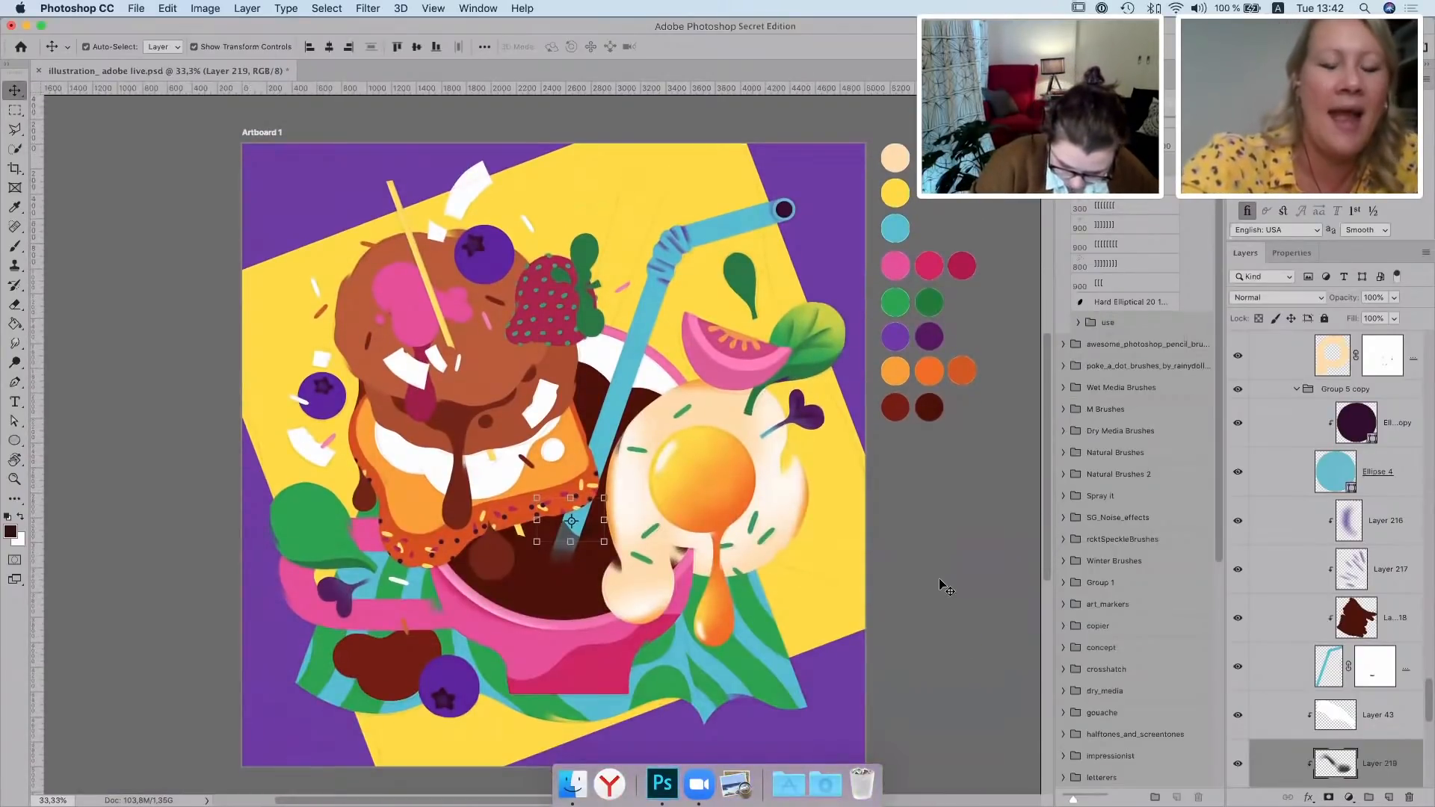
click(944, 583)
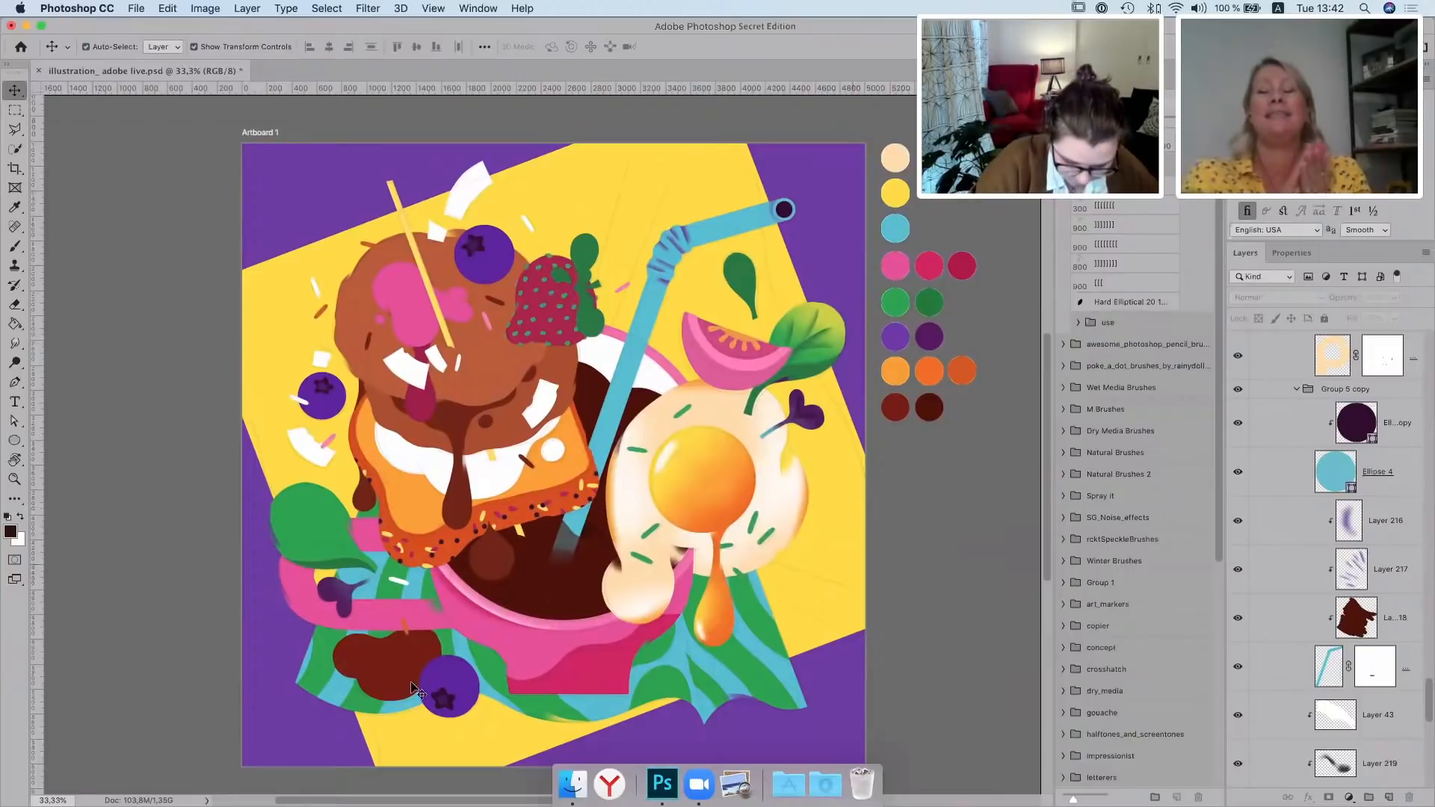
click(469, 712)
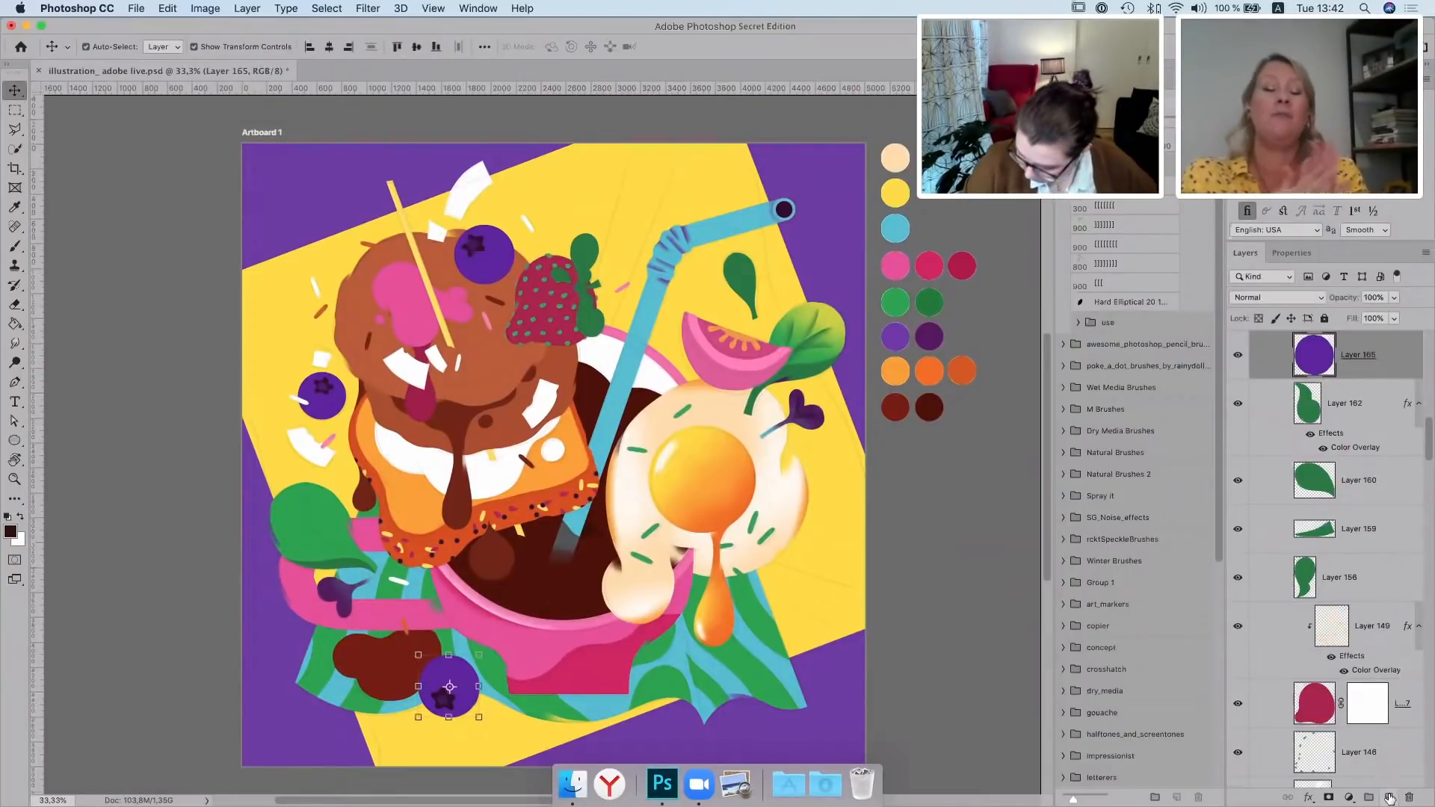
click(1389, 798)
Sample the dark purple of the heart-shaped leaf beside the egg and enlarge the brush for shading the blueberry
click(15, 248)
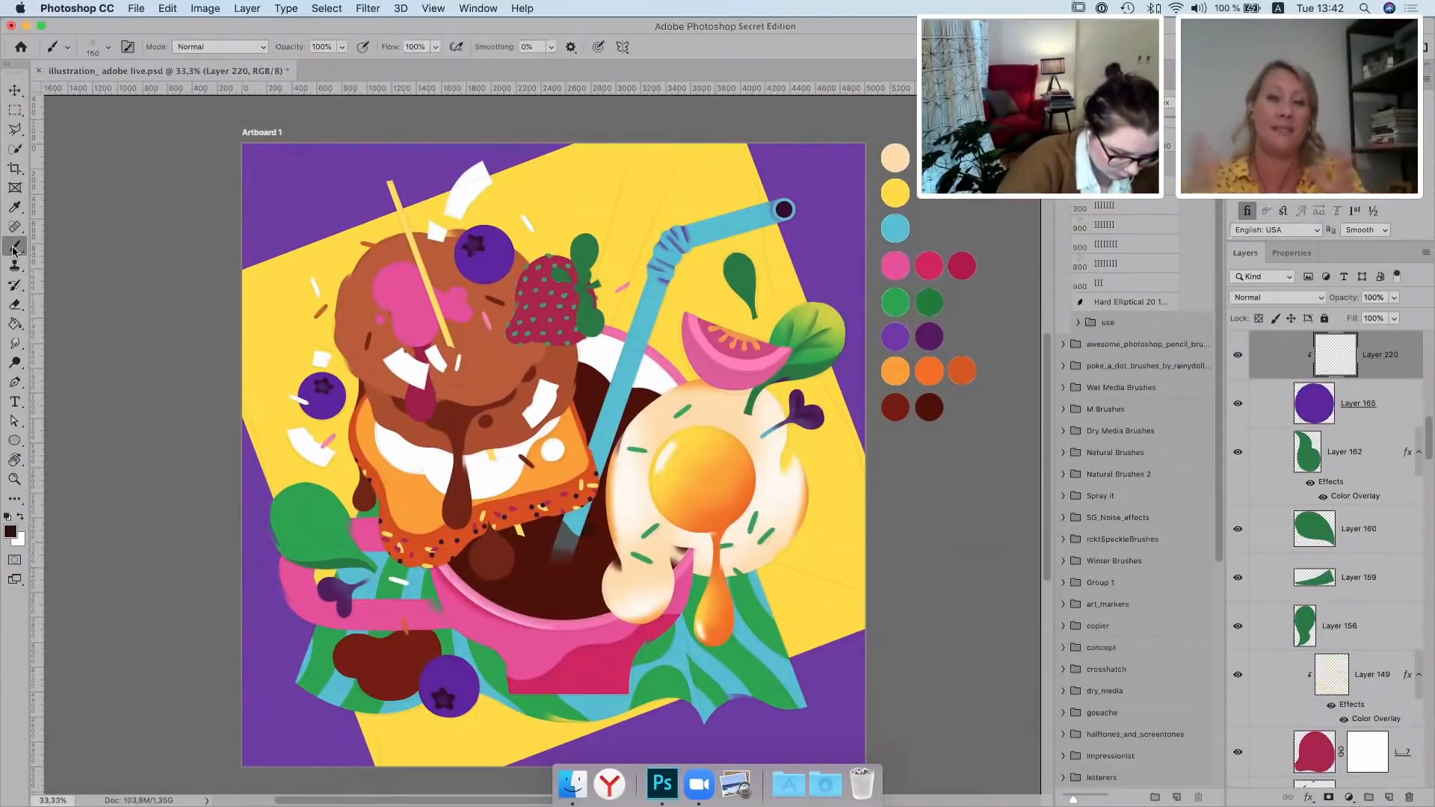
alt+click(819, 407)
key(bracketright)
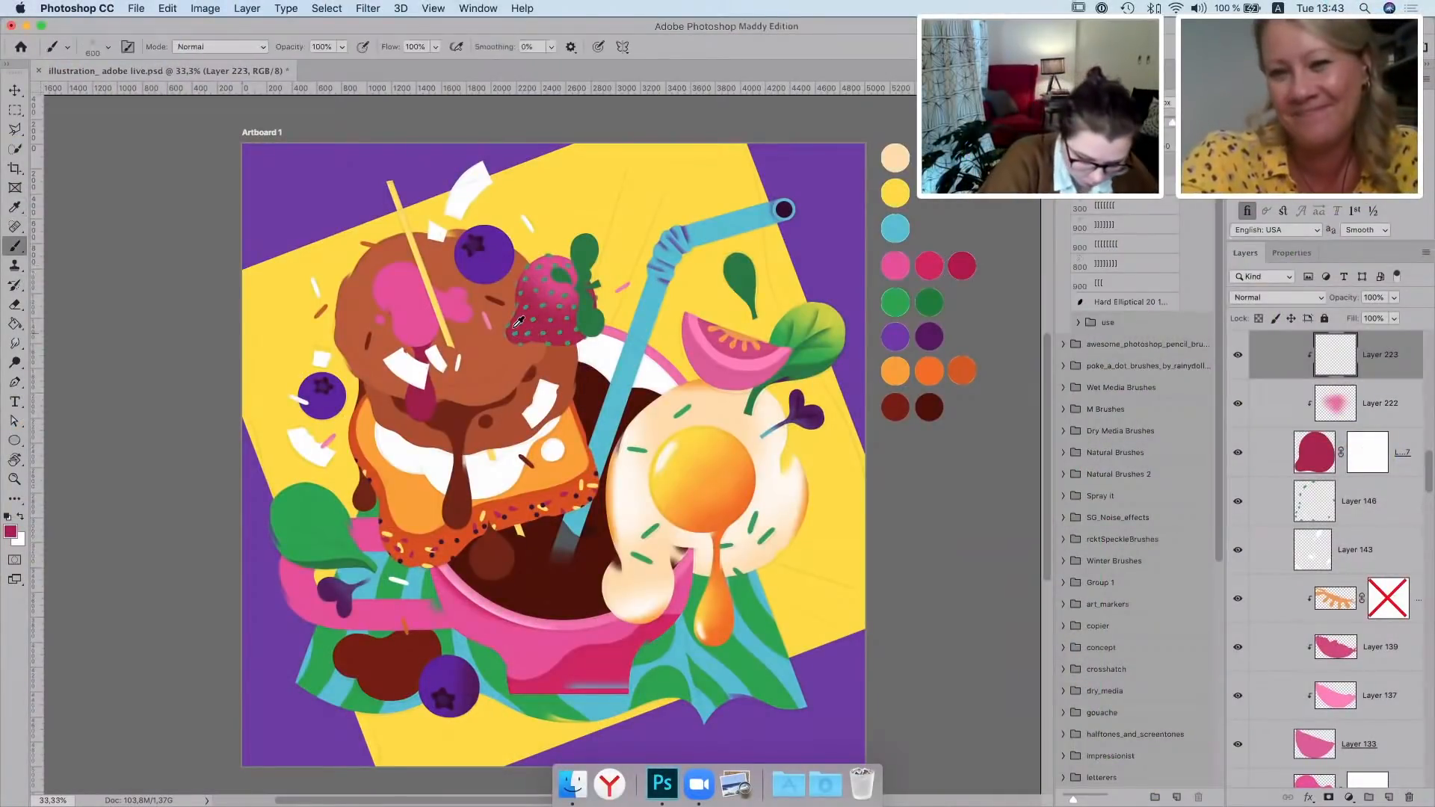
Sample the strawberry's crimson, darken it in the colour picker, and paint shadows along the strawberry's edges with a smaller brush
alt+click(515, 327)
click(11, 531)
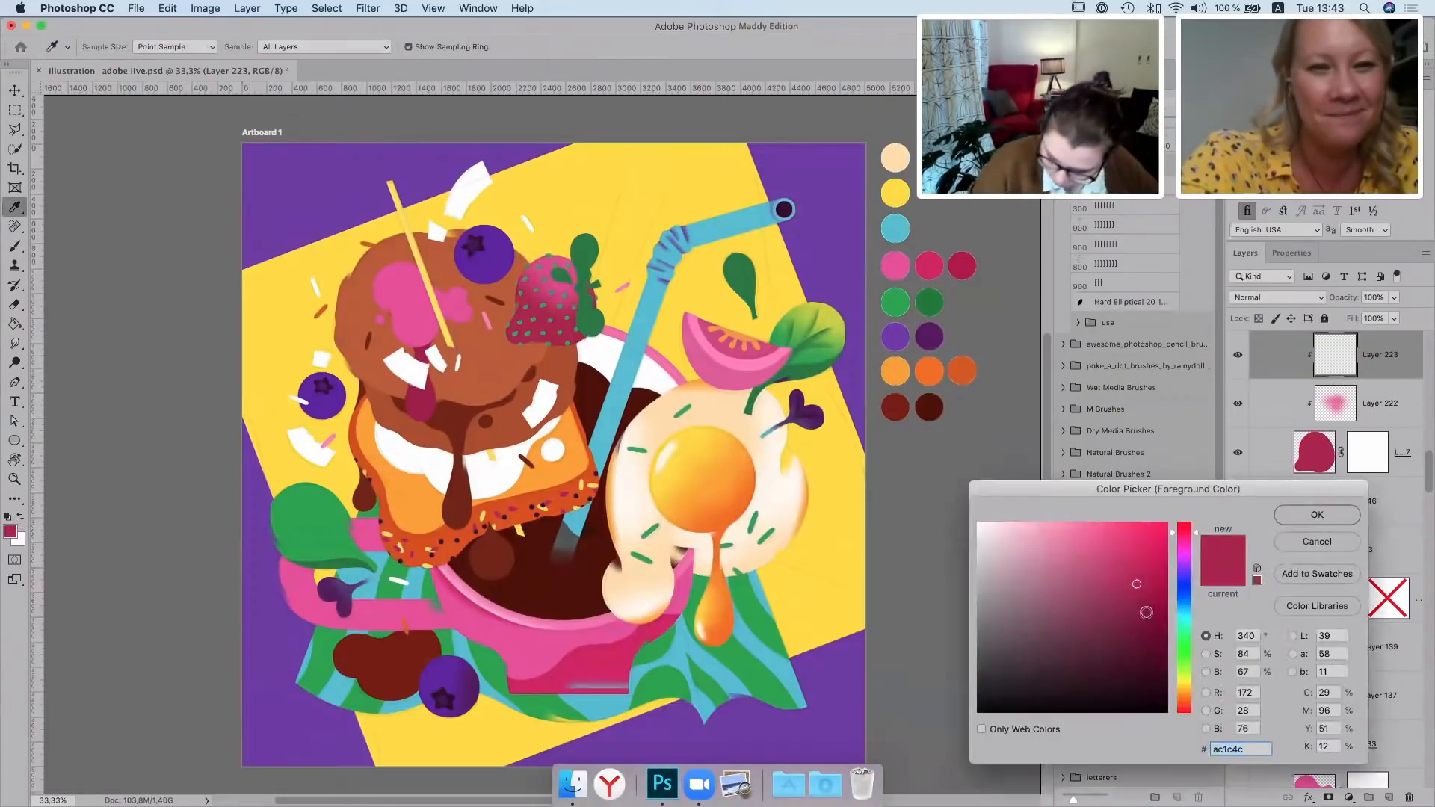
click(1313, 515)
key(b)
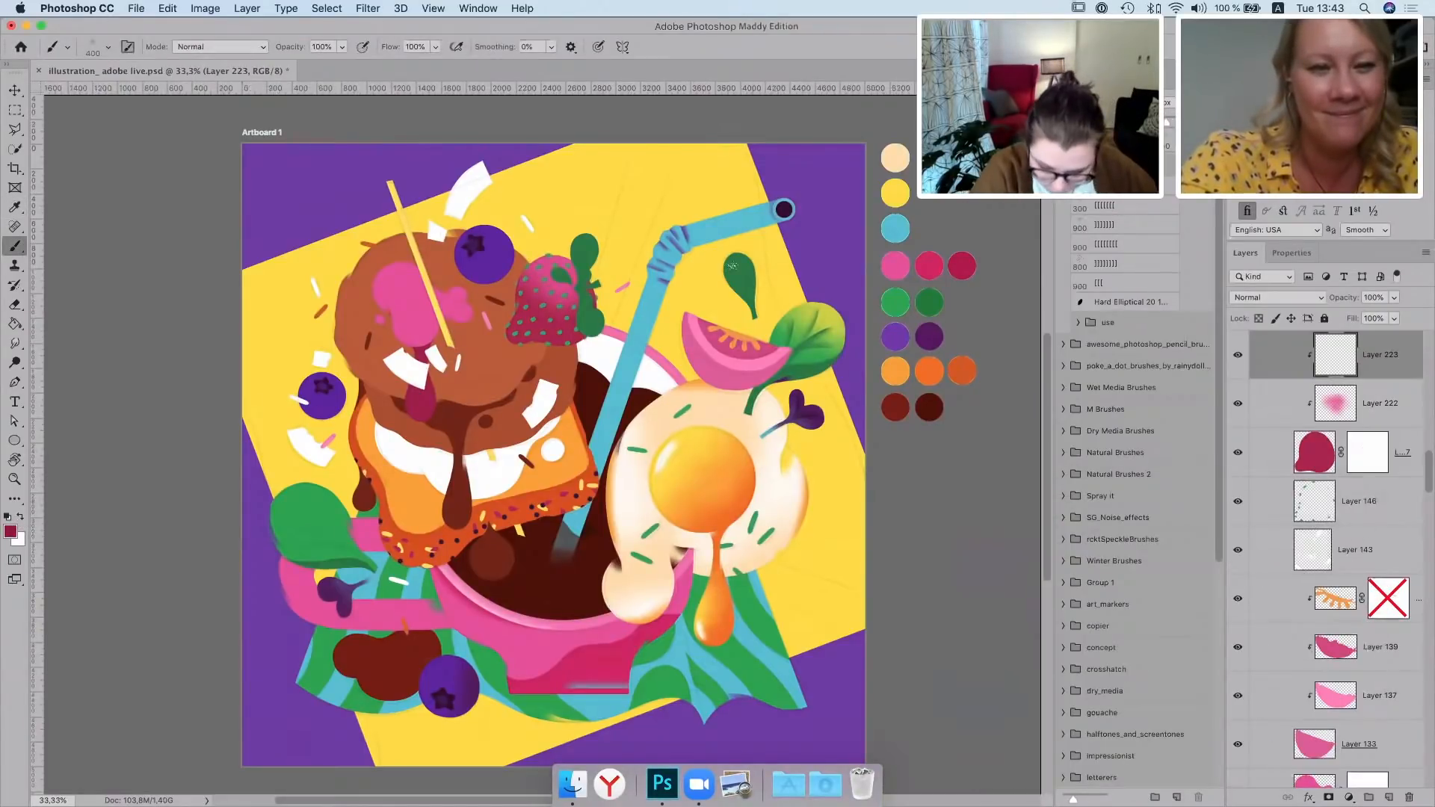
key(bracketleft)
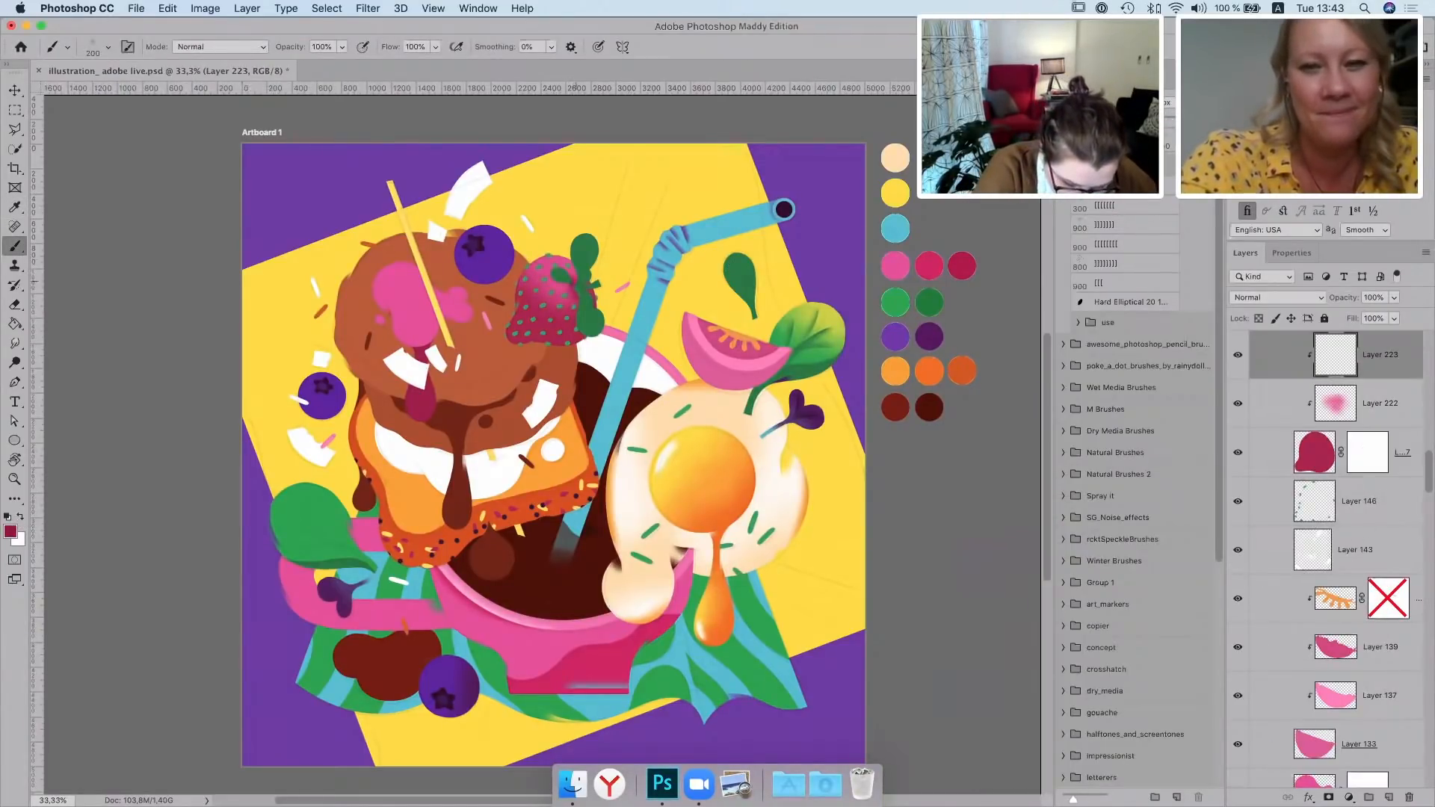
drag(575, 282, 569, 269)
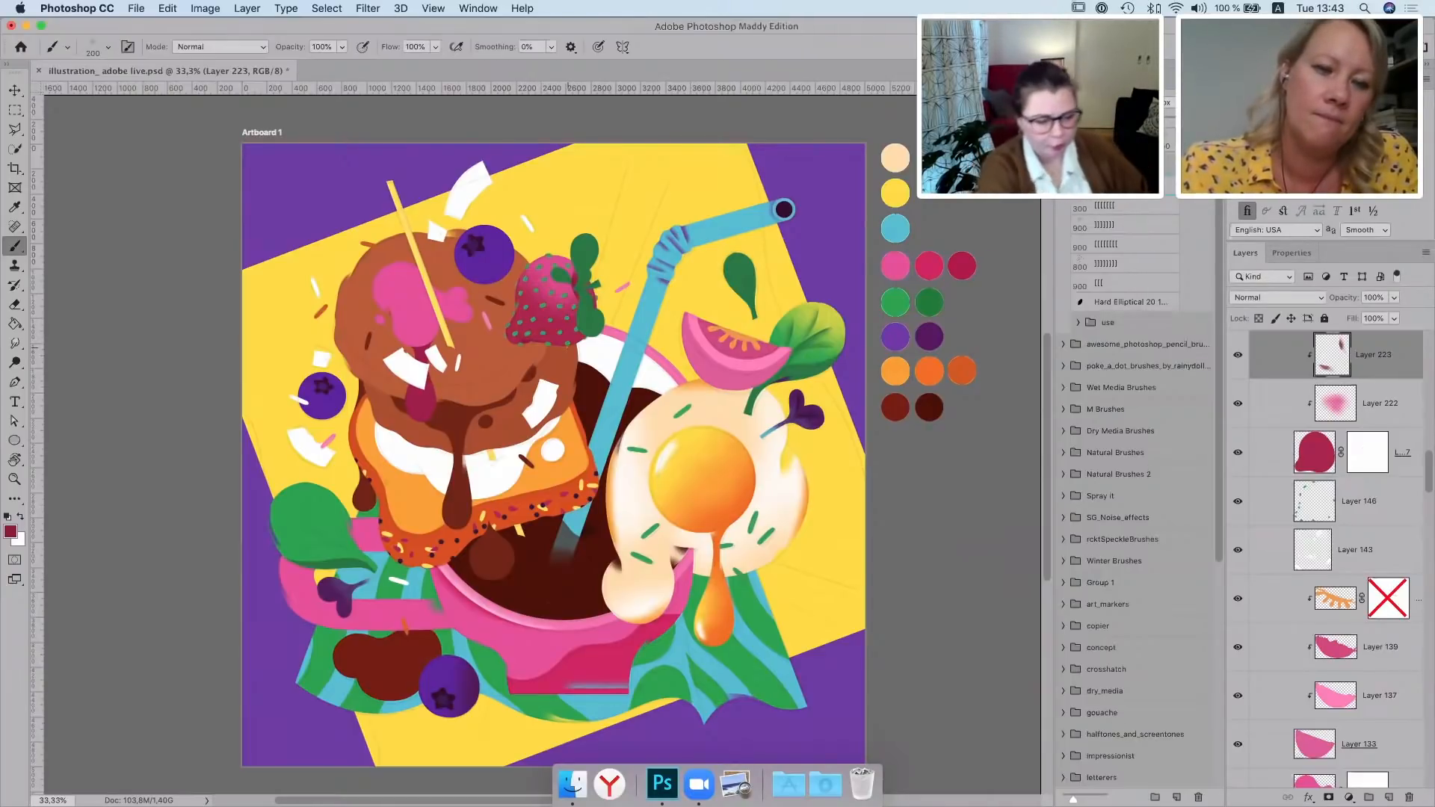
Add a new layer clipped to the dark brown drink, Ellipse 2 copy, and sample the orange-red of the toast's crust
click(15, 90)
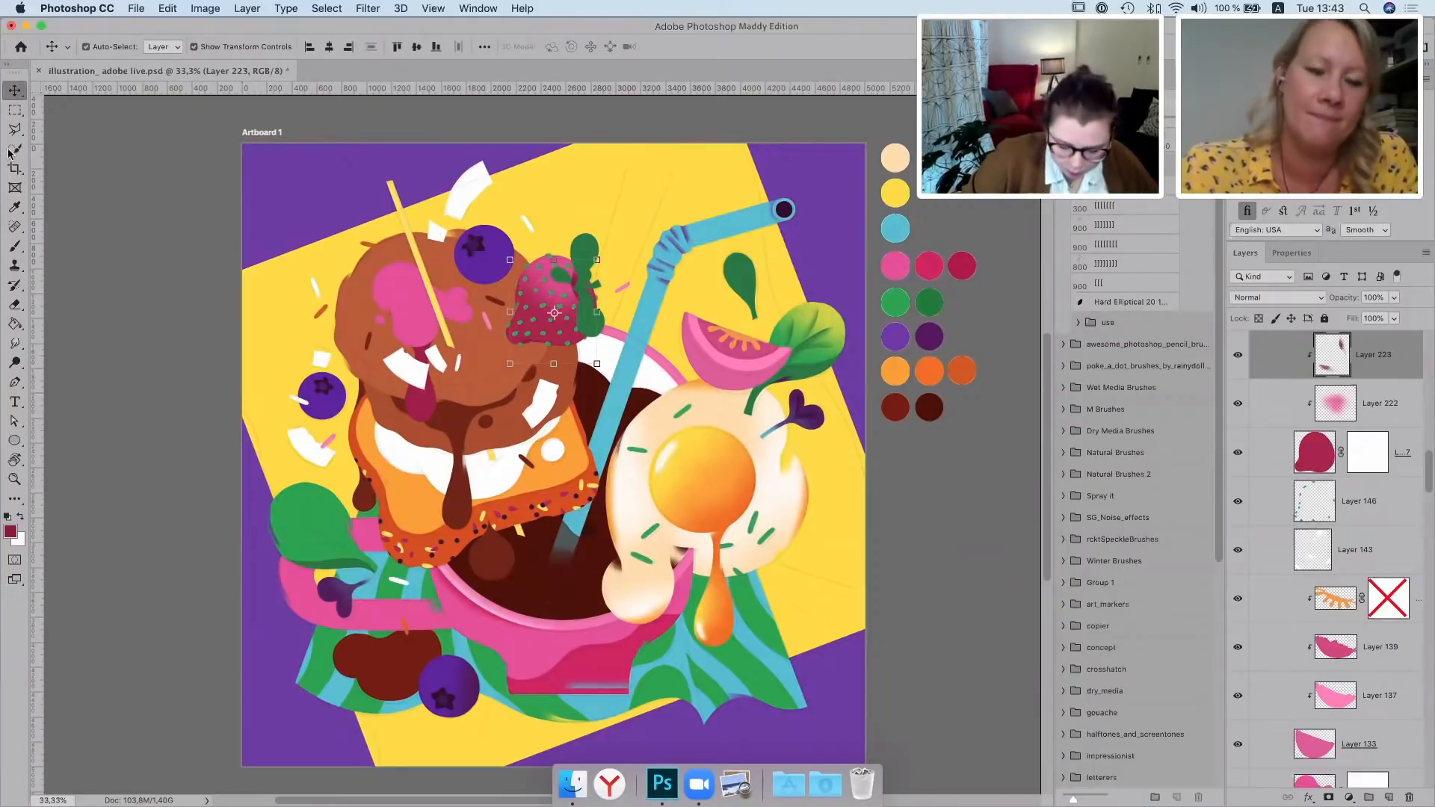
click(647, 394)
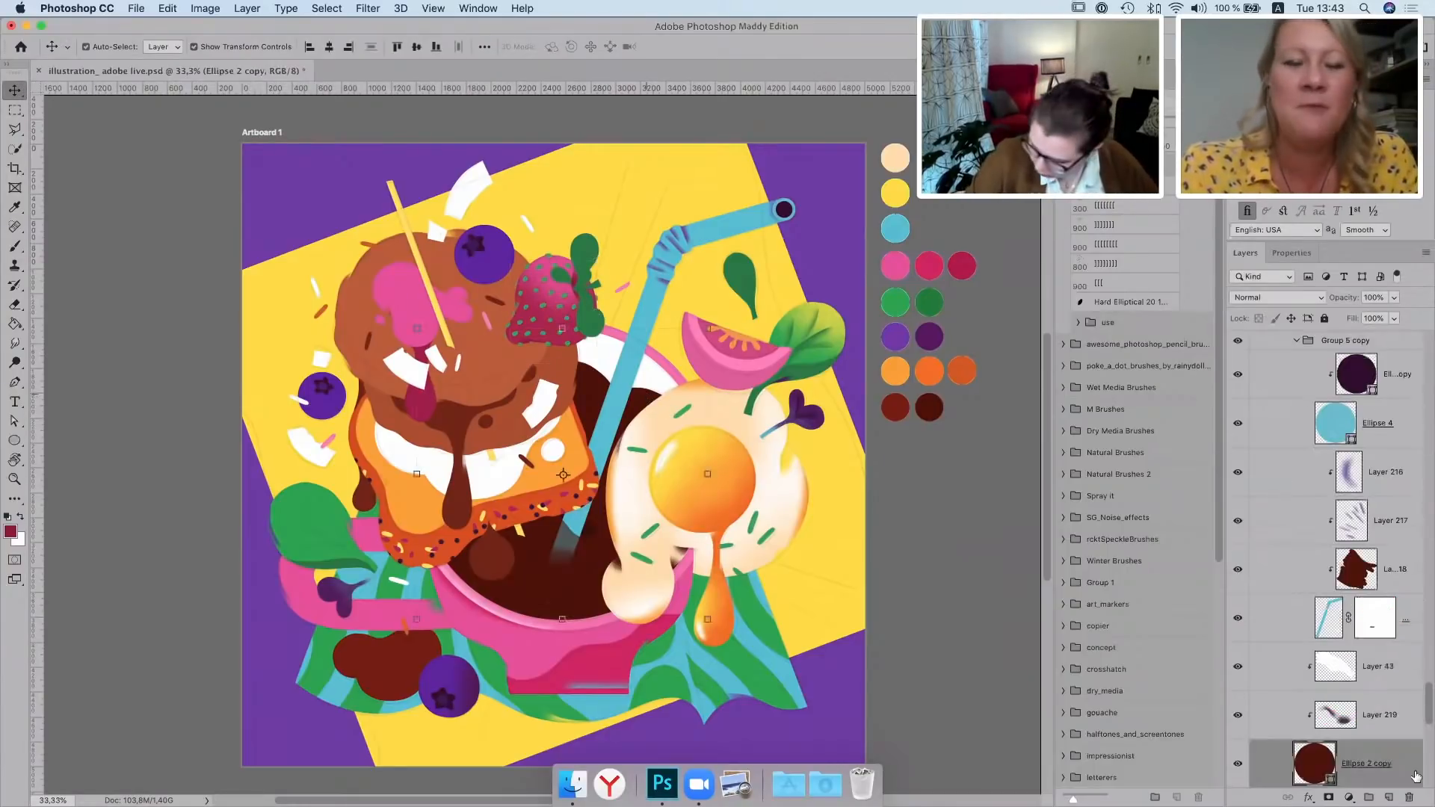
click(1391, 798)
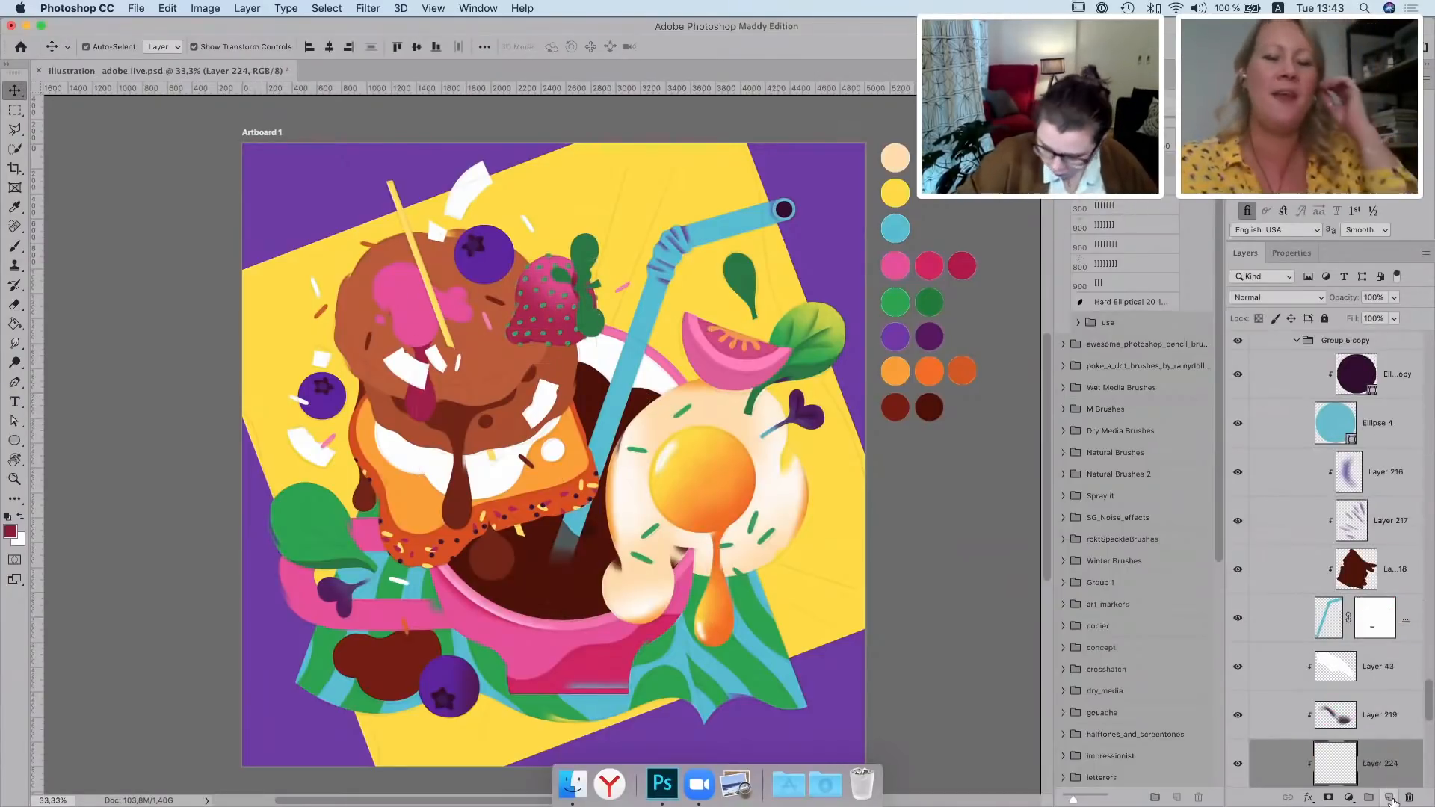
key(i)
click(575, 495)
click(15, 249)
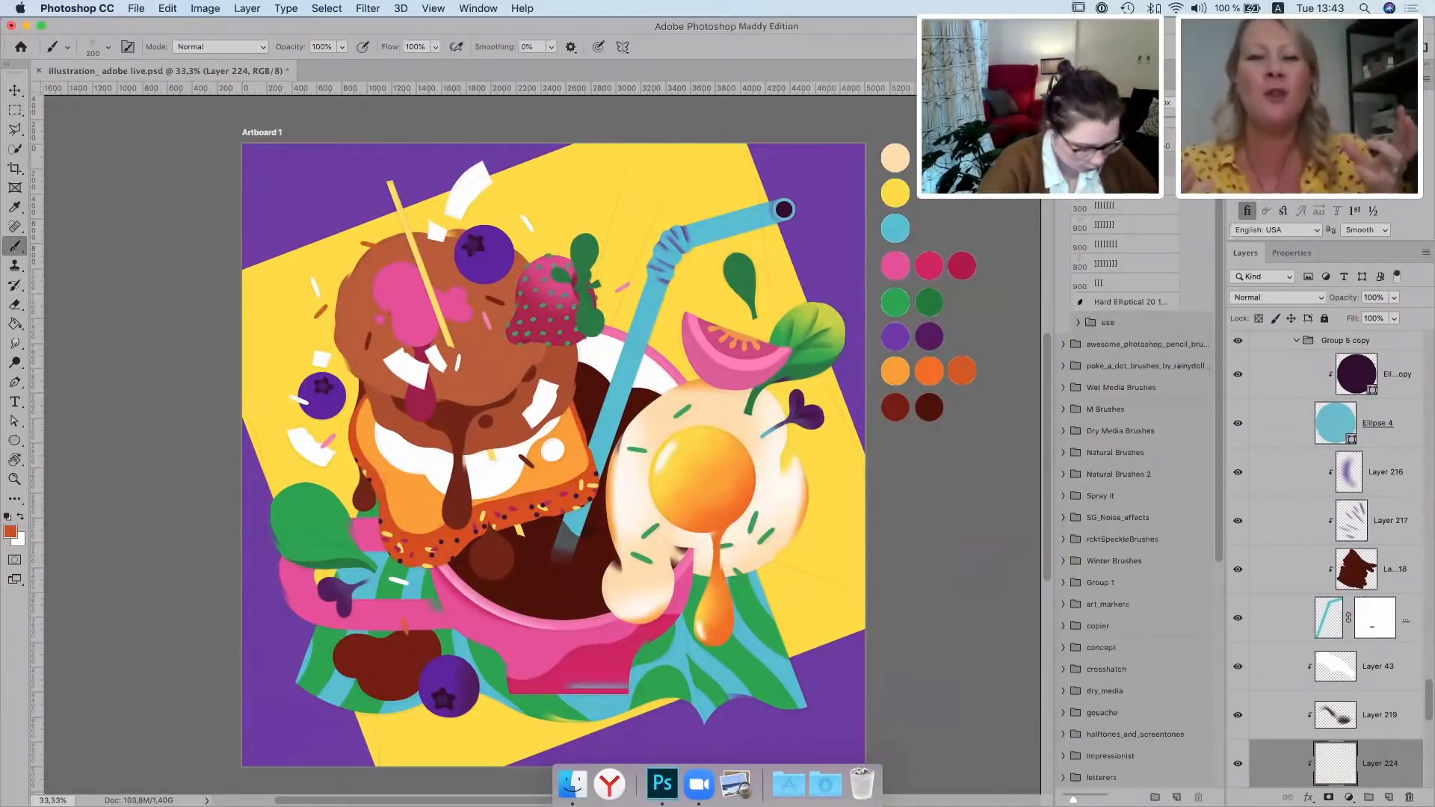
Paint an orange glow along the drink's lower edge inside the bowl and set the layer's opacity to 20%
mouse_move(460, 556)
mouse_down()
mouse_move(517, 585)
mouse_move(452, 531)
mouse_move(537, 596)
mouse_move(520, 589)
mouse_move(447, 549)
mouse_move(553, 601)
mouse_up()
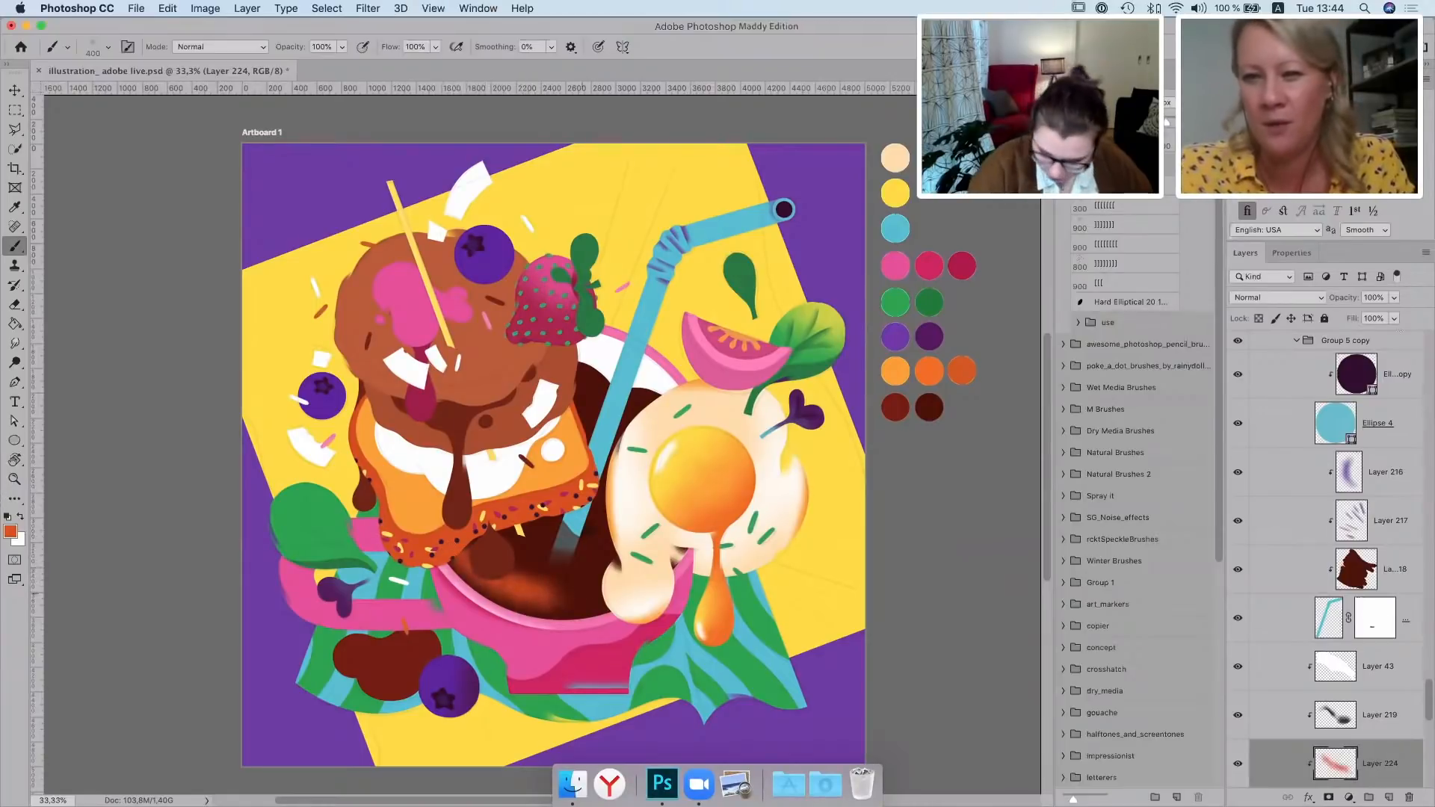
drag(1394, 302, 1331, 323)
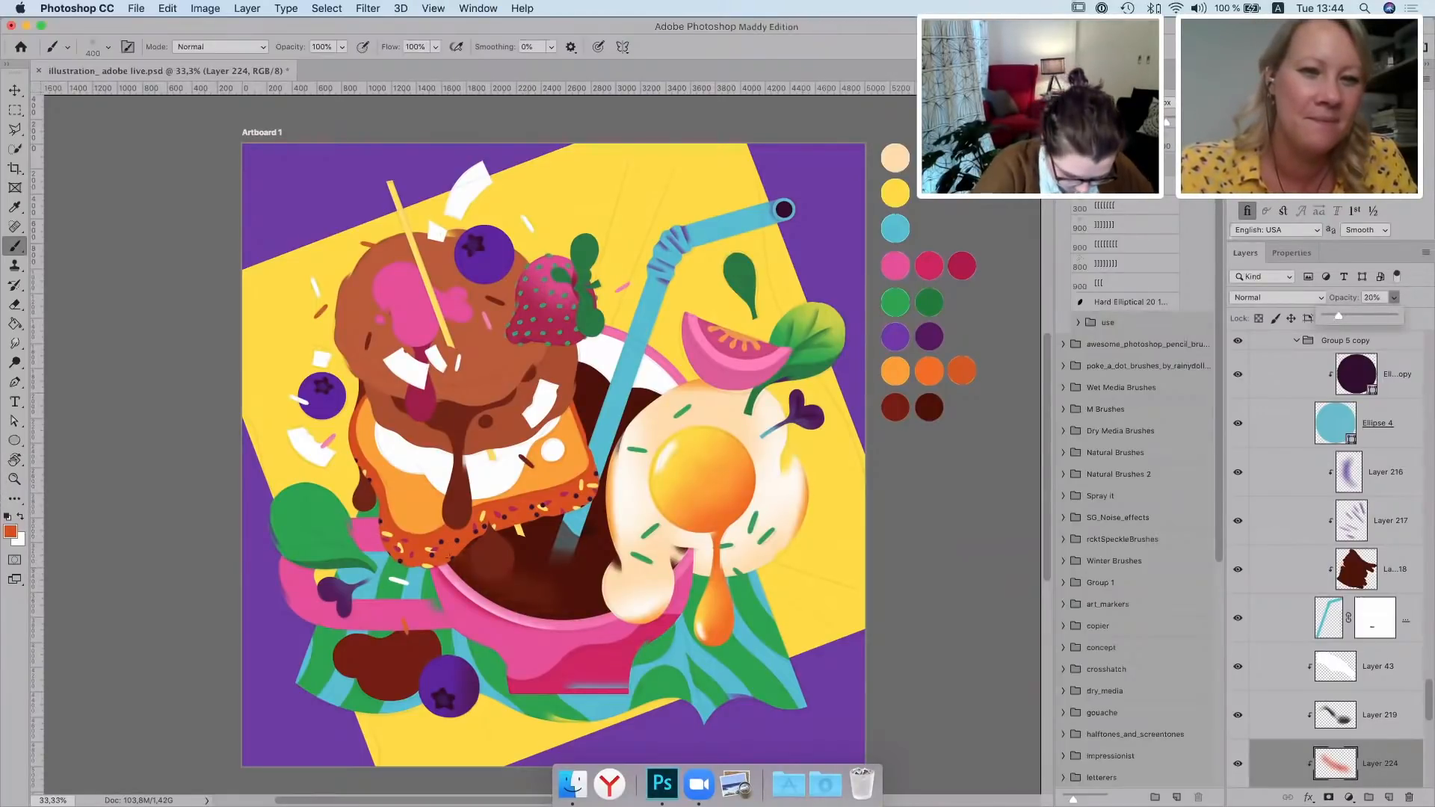
click(449, 557)
key(super+z)
drag(576, 619, 609, 613)
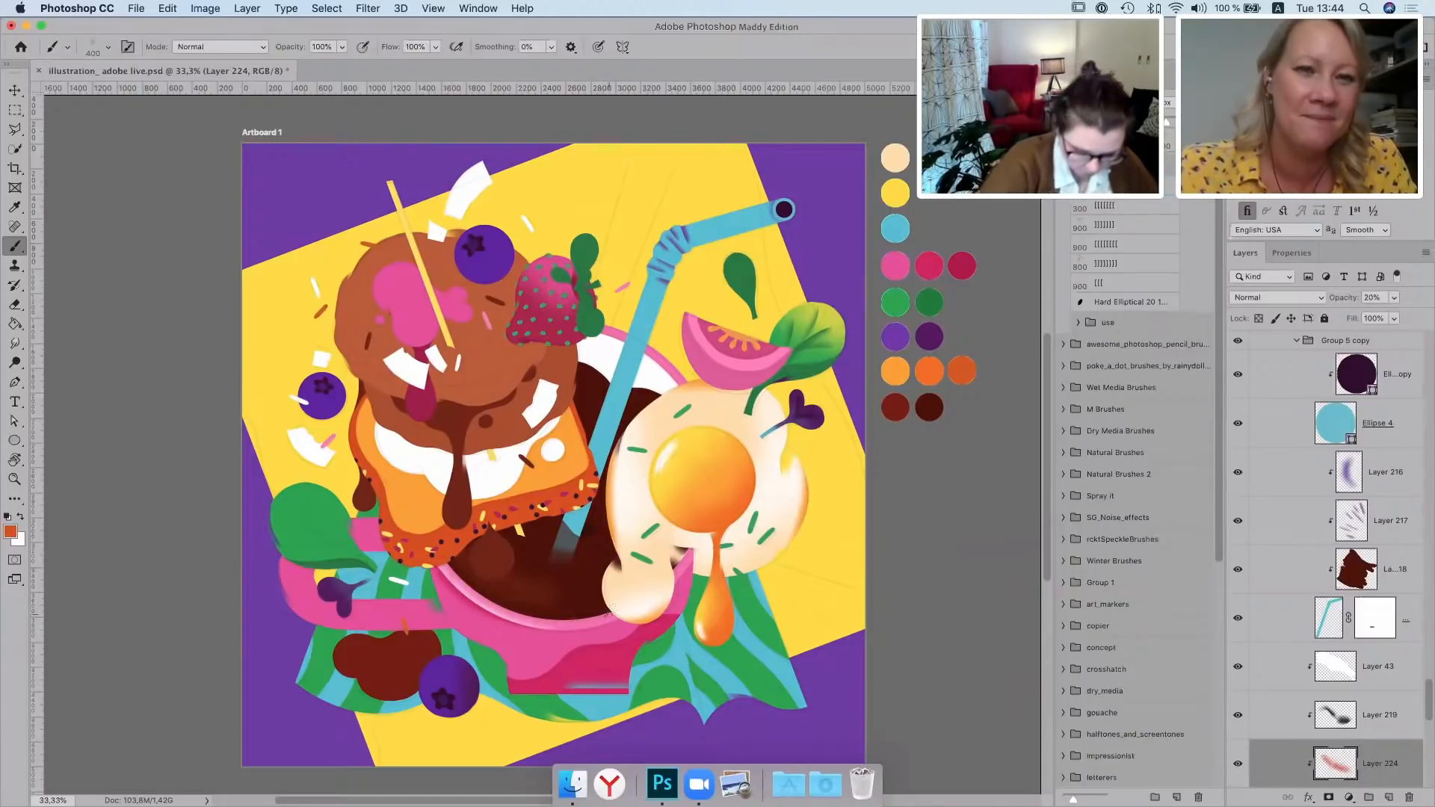
Add a new layer clipped to the blueberry above the toast's outer edge, Ellipse 3, and sample the heart-shaped leaf's dark purple for the brush
key(v)
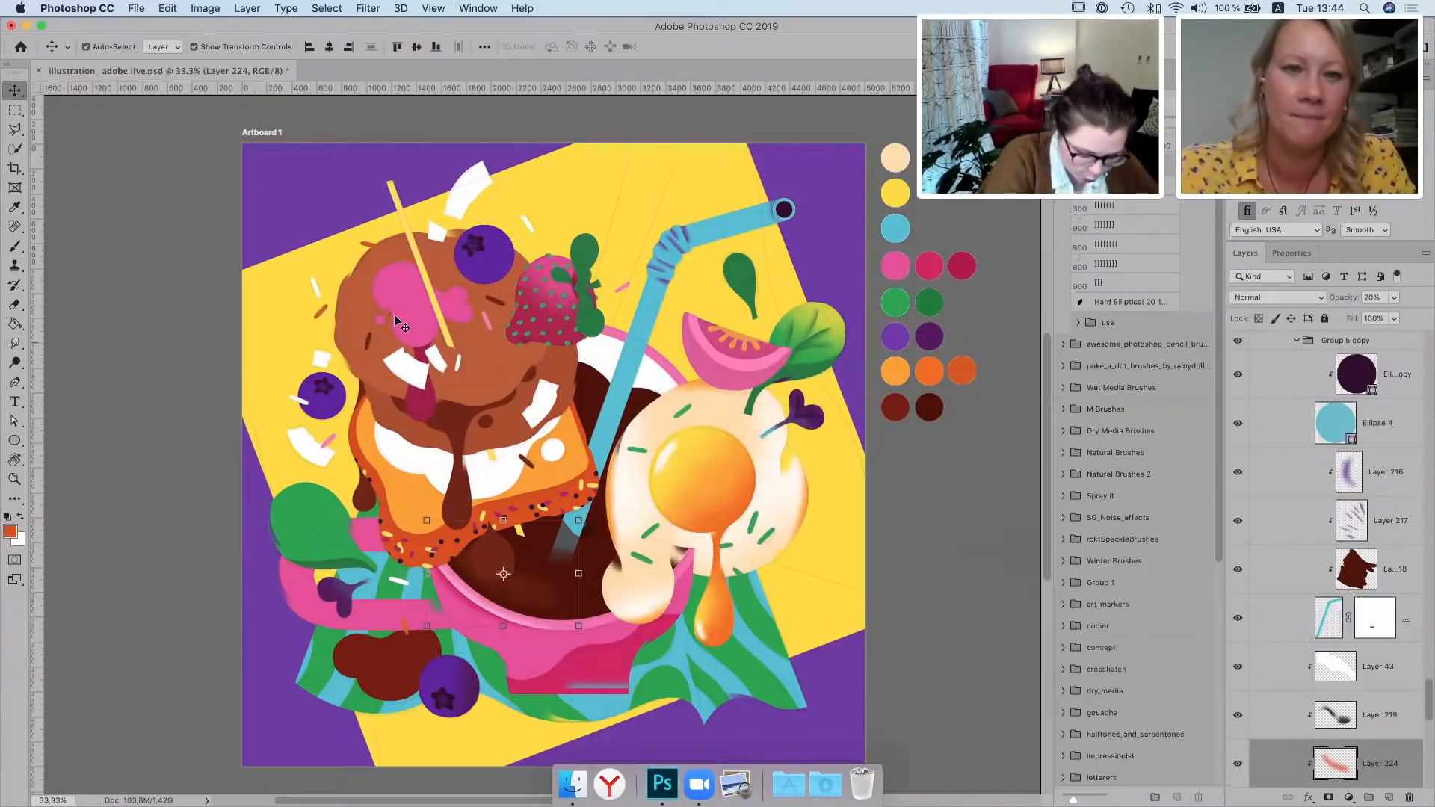
click(341, 410)
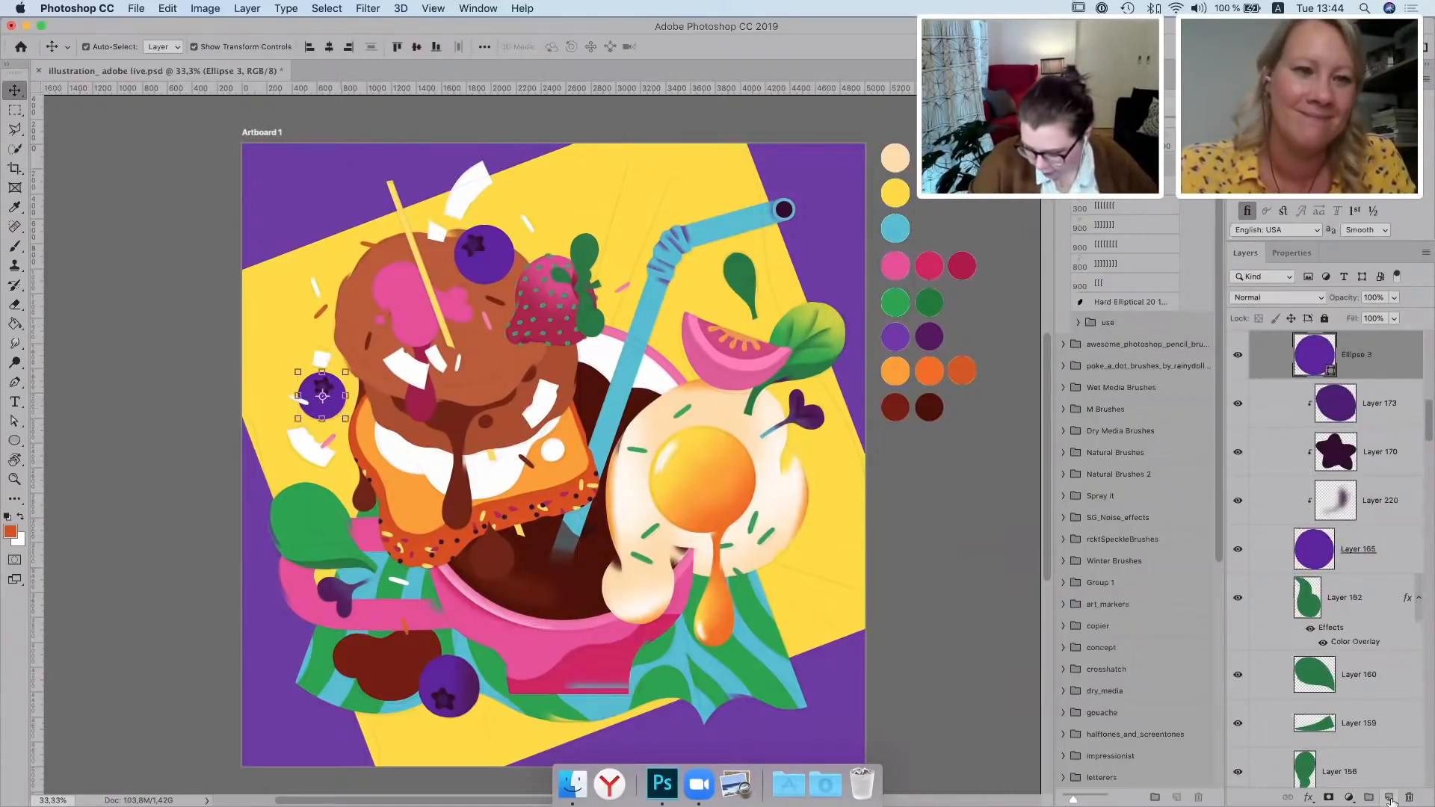
click(1393, 790)
key(super+alt+g)
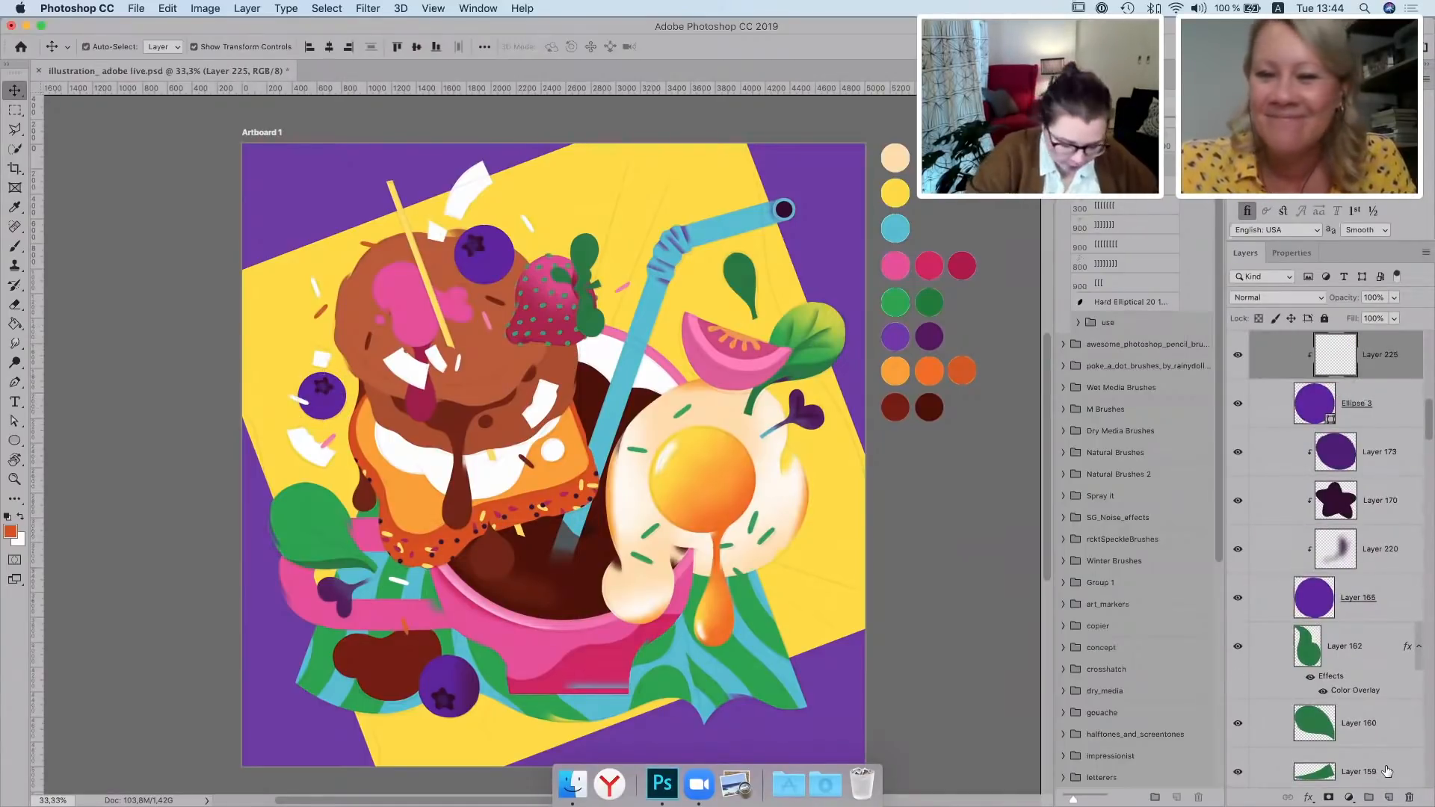
key(i)
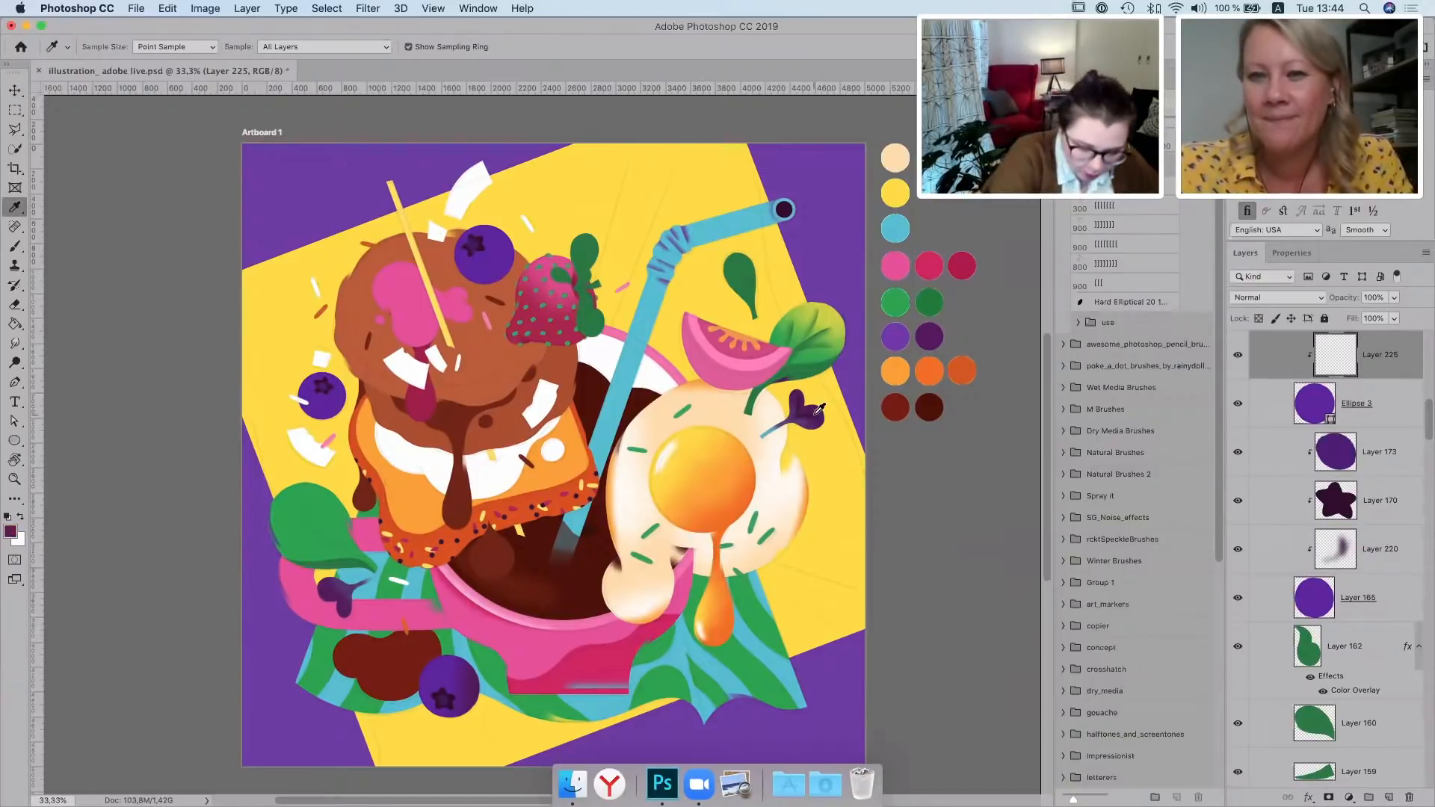
click(15, 246)
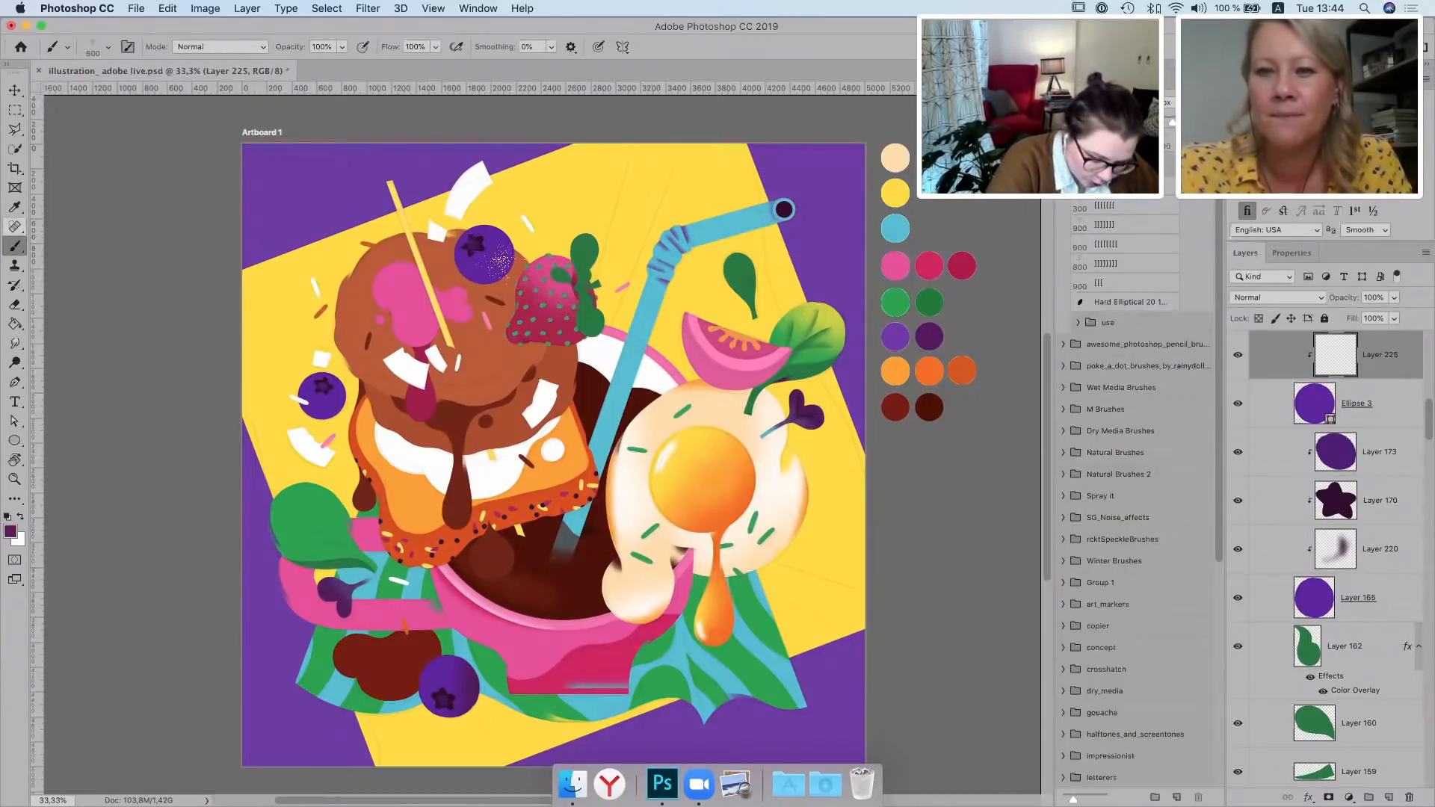
Try to paint a dark purple shadow on the blueberry atop the ice cream with a 400 px brush, and undo the stroke
key(bracketleft)
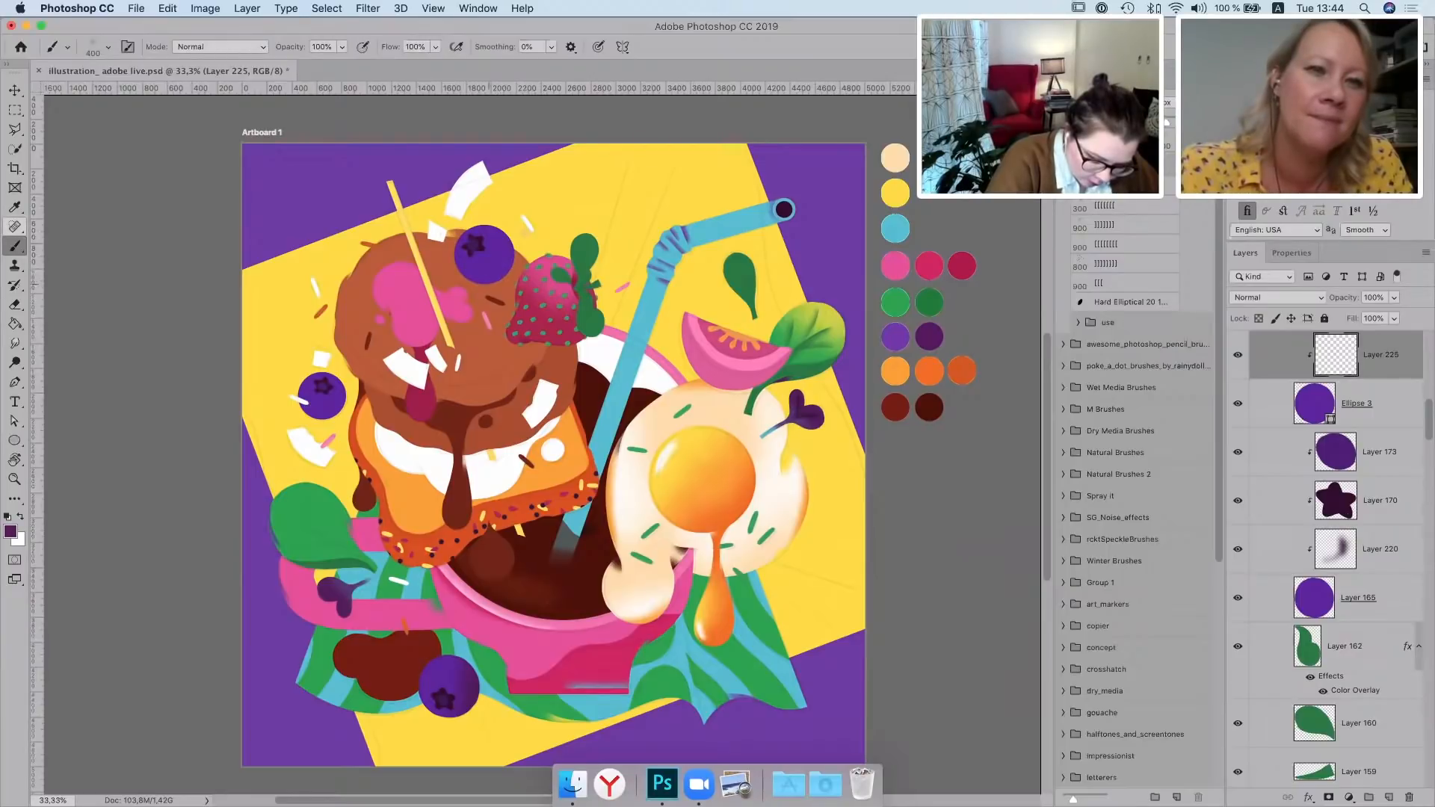
drag(489, 284, 522, 250)
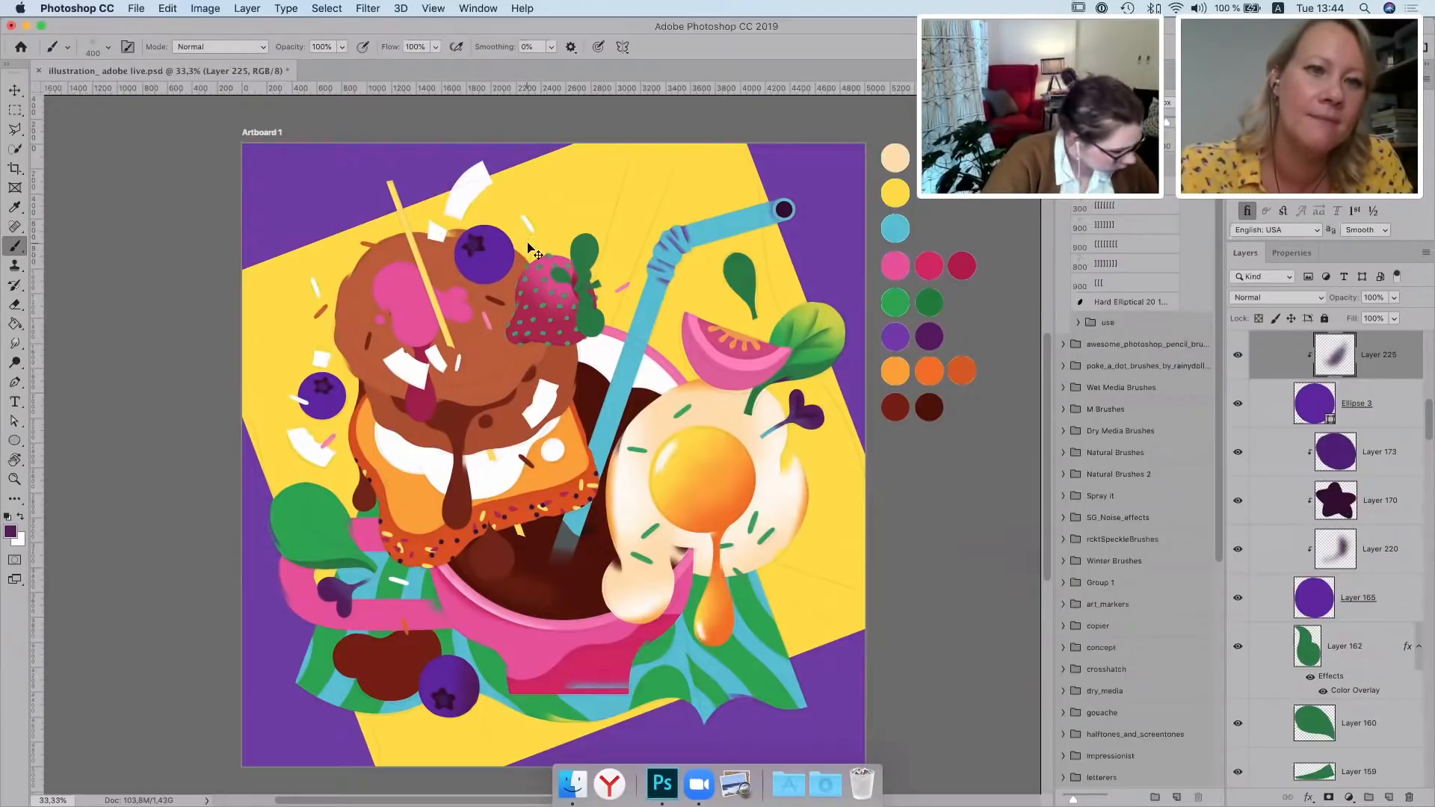
key(super+z)
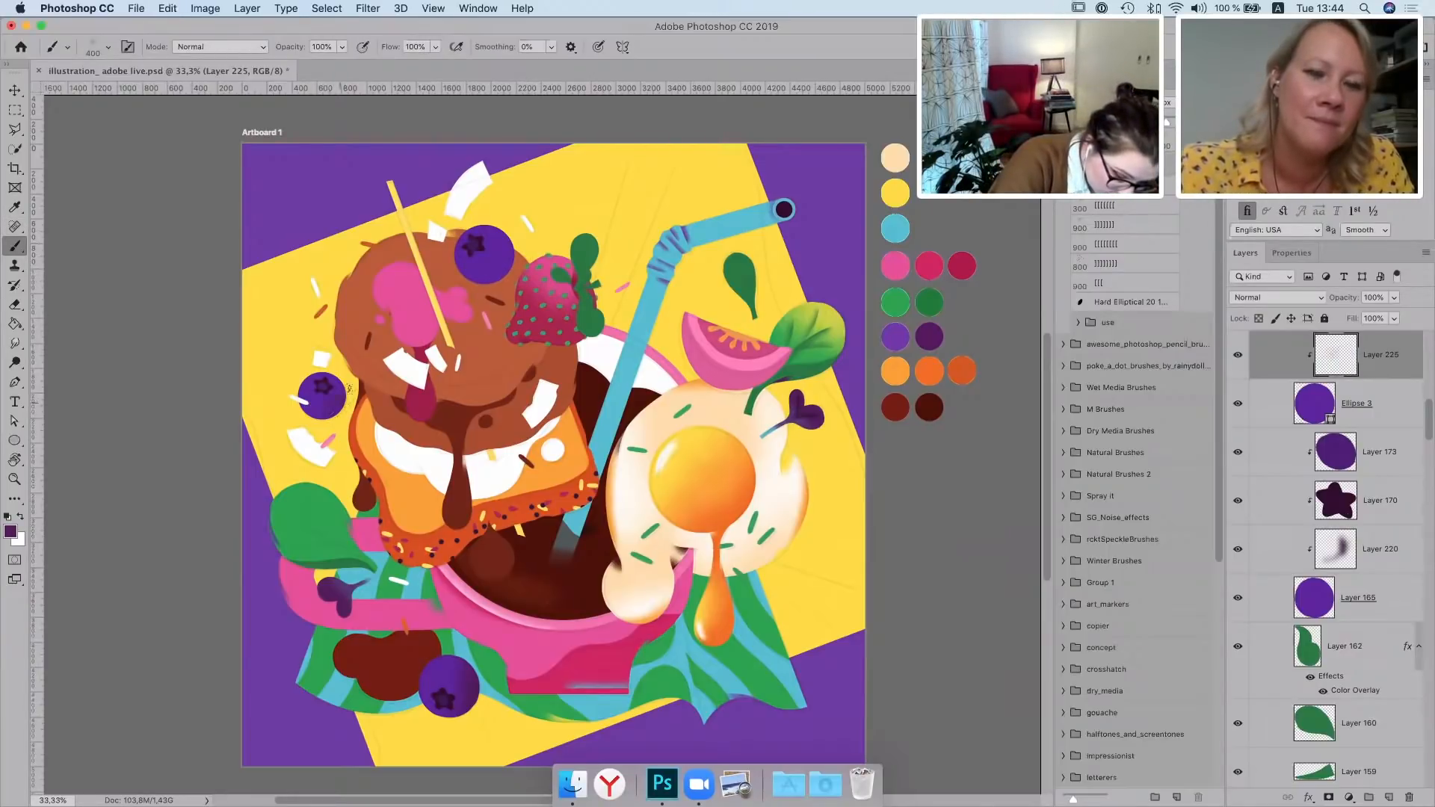
Add a new layer clipped to the green leaf beside the bowl, Layer 65, and paint dark green veins sampled from the small leaf
click(15, 90)
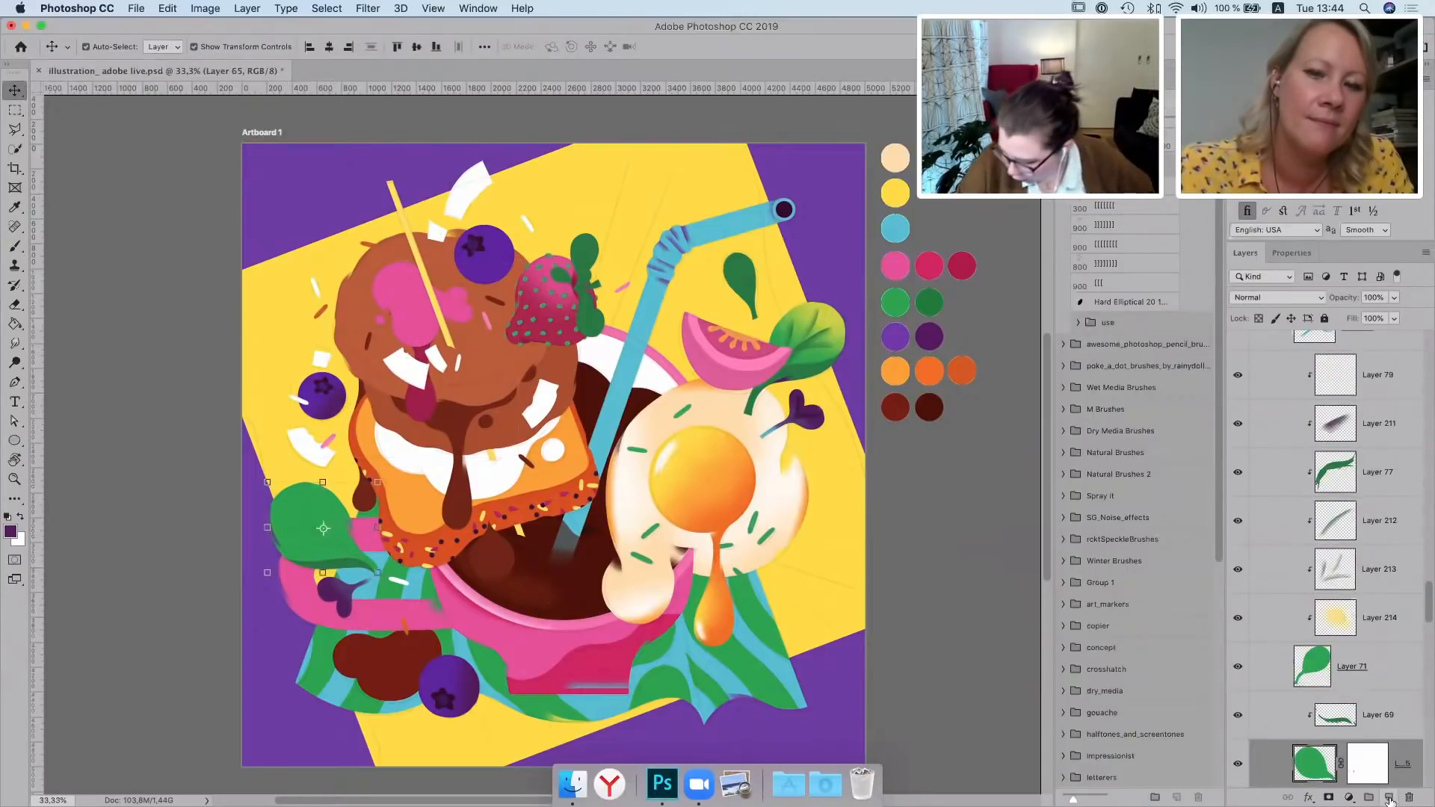
click(1388, 797)
key(b)
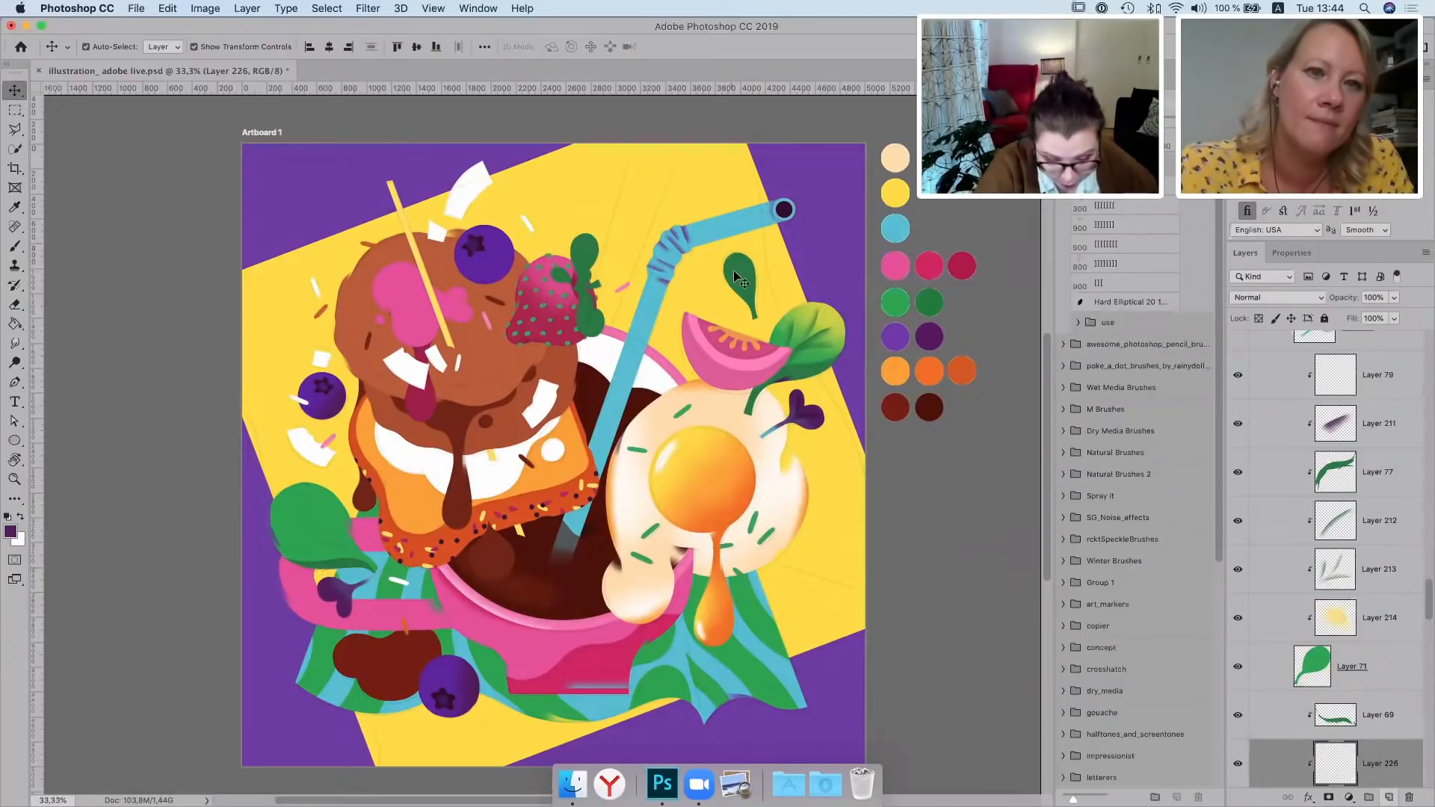
alt+click(738, 277)
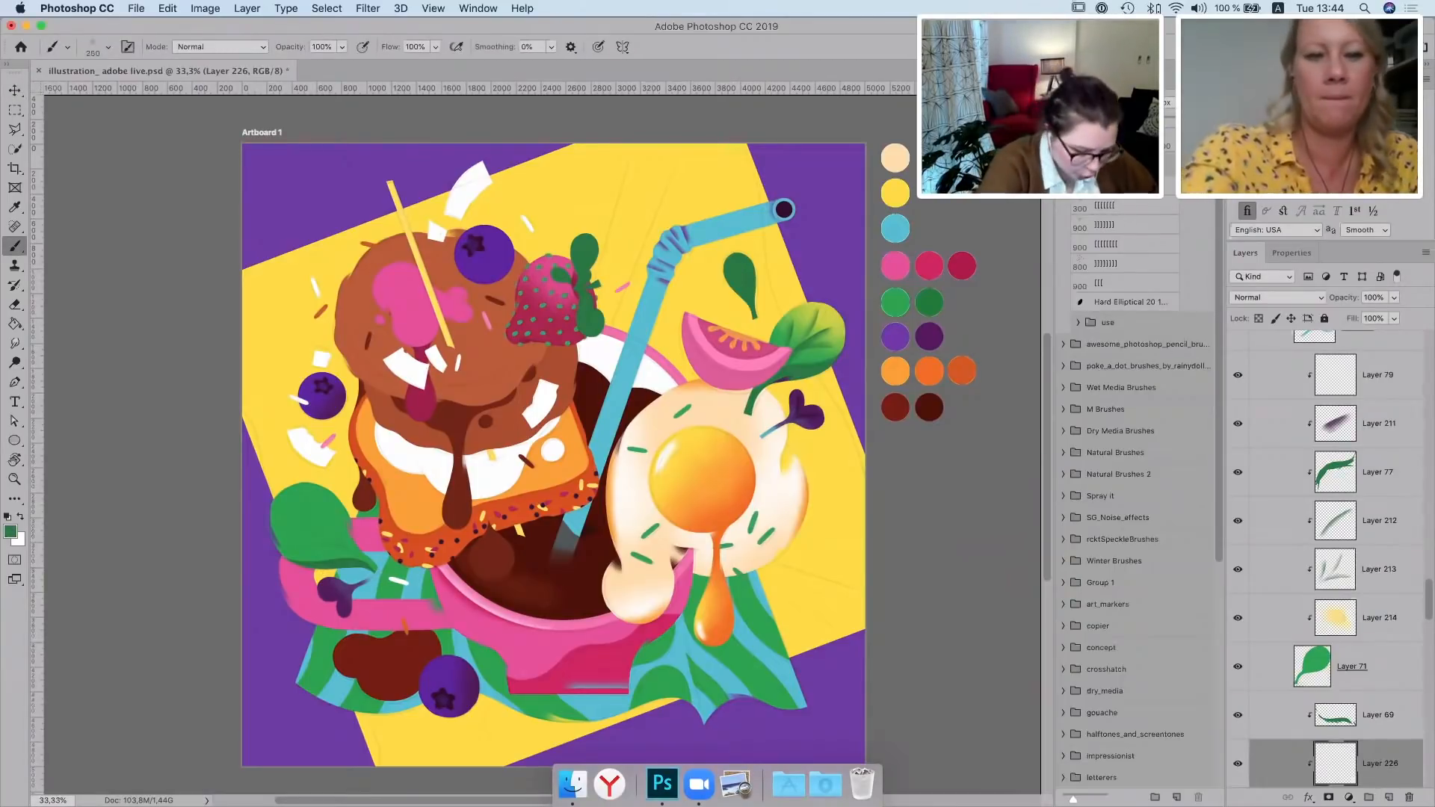
key(bracketleft)
key(bracketleft)
drag(354, 556, 297, 516)
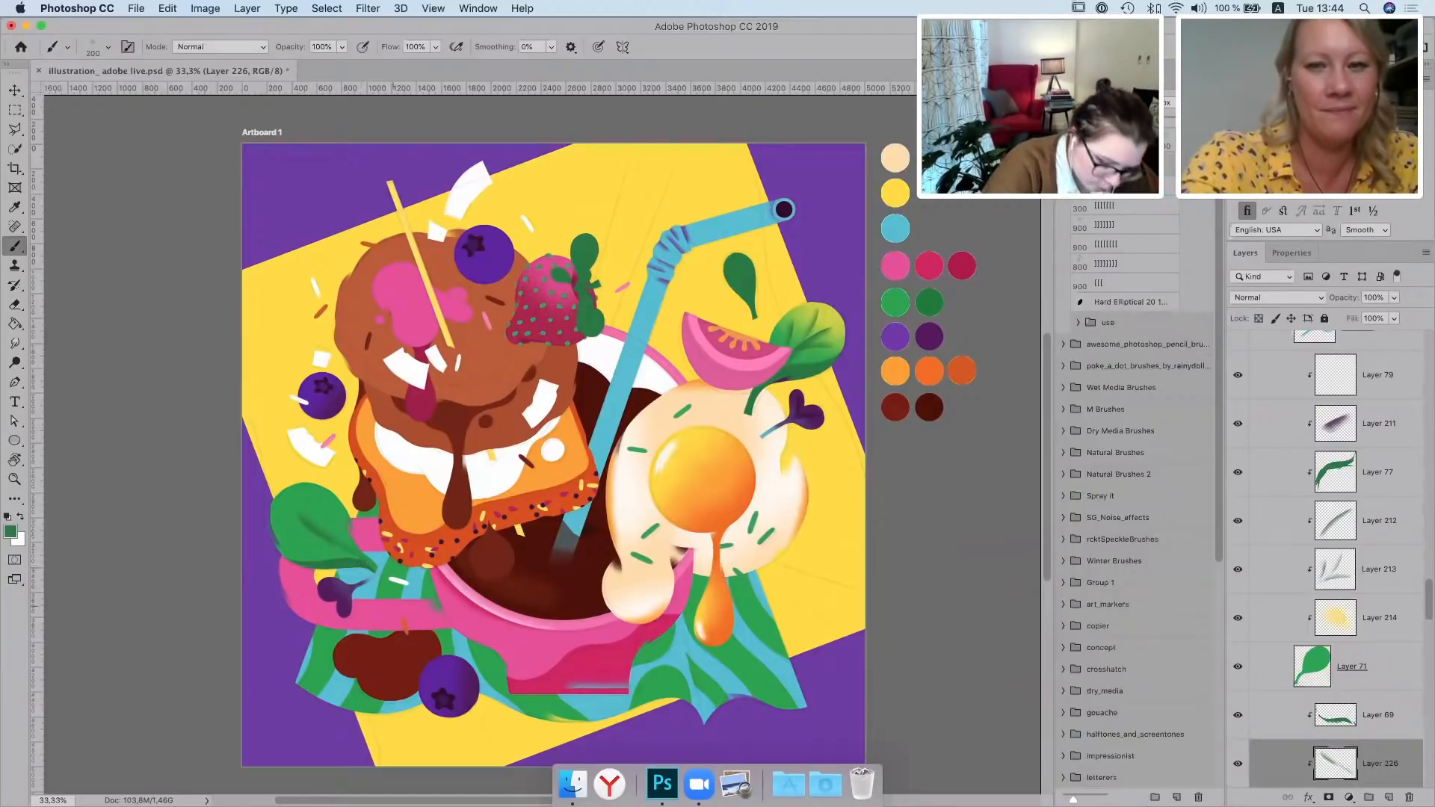
Add another layer clipped to the leaf beside the bowl and sample the background yellow as the foreground colour
click(9, 89)
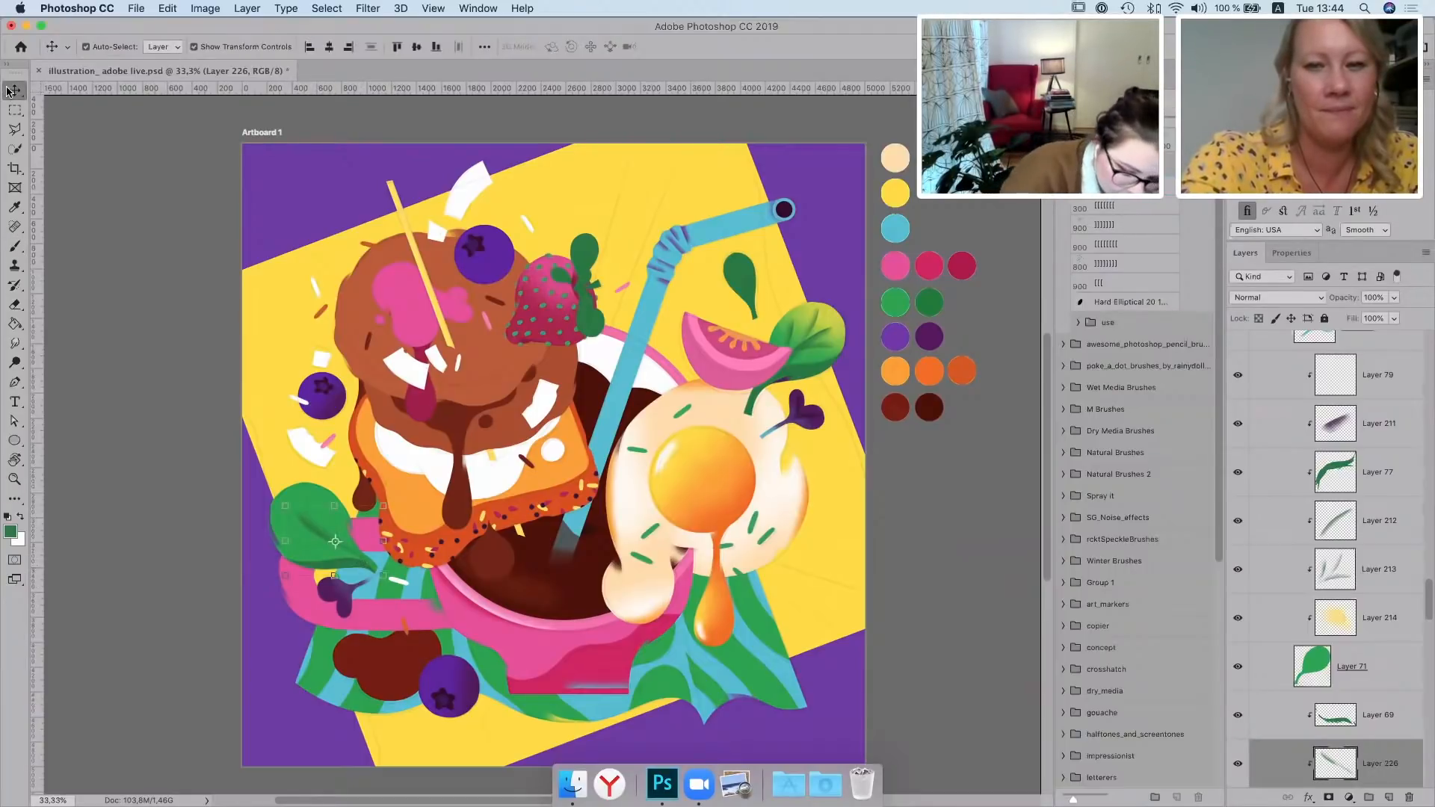
click(309, 498)
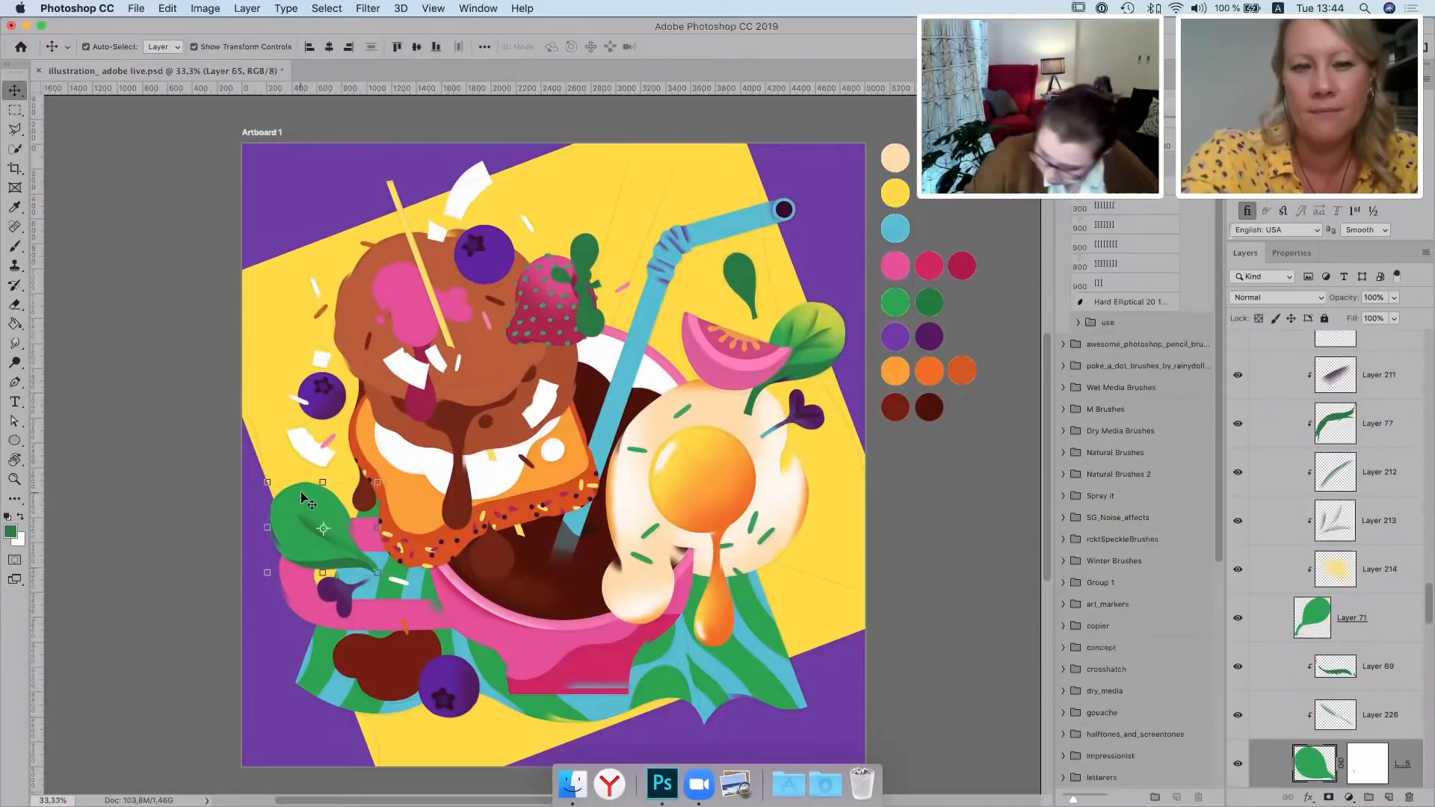
click(1386, 798)
key(i)
click(688, 278)
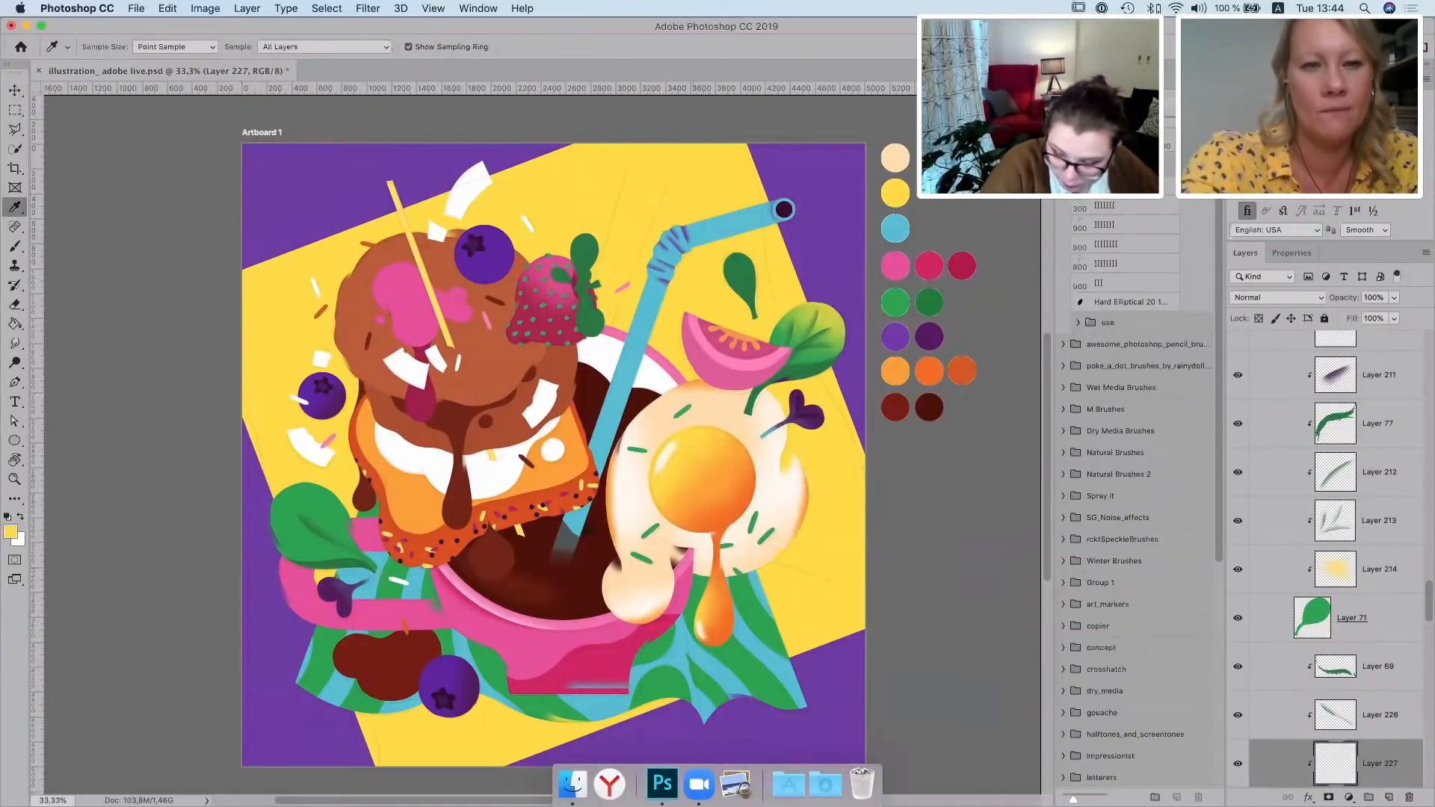
Paint a yellow highlight on the upper part of the leaf beside the bowl with the textured 900 px brush preset, reduced in size
key(b)
click(1105, 290)
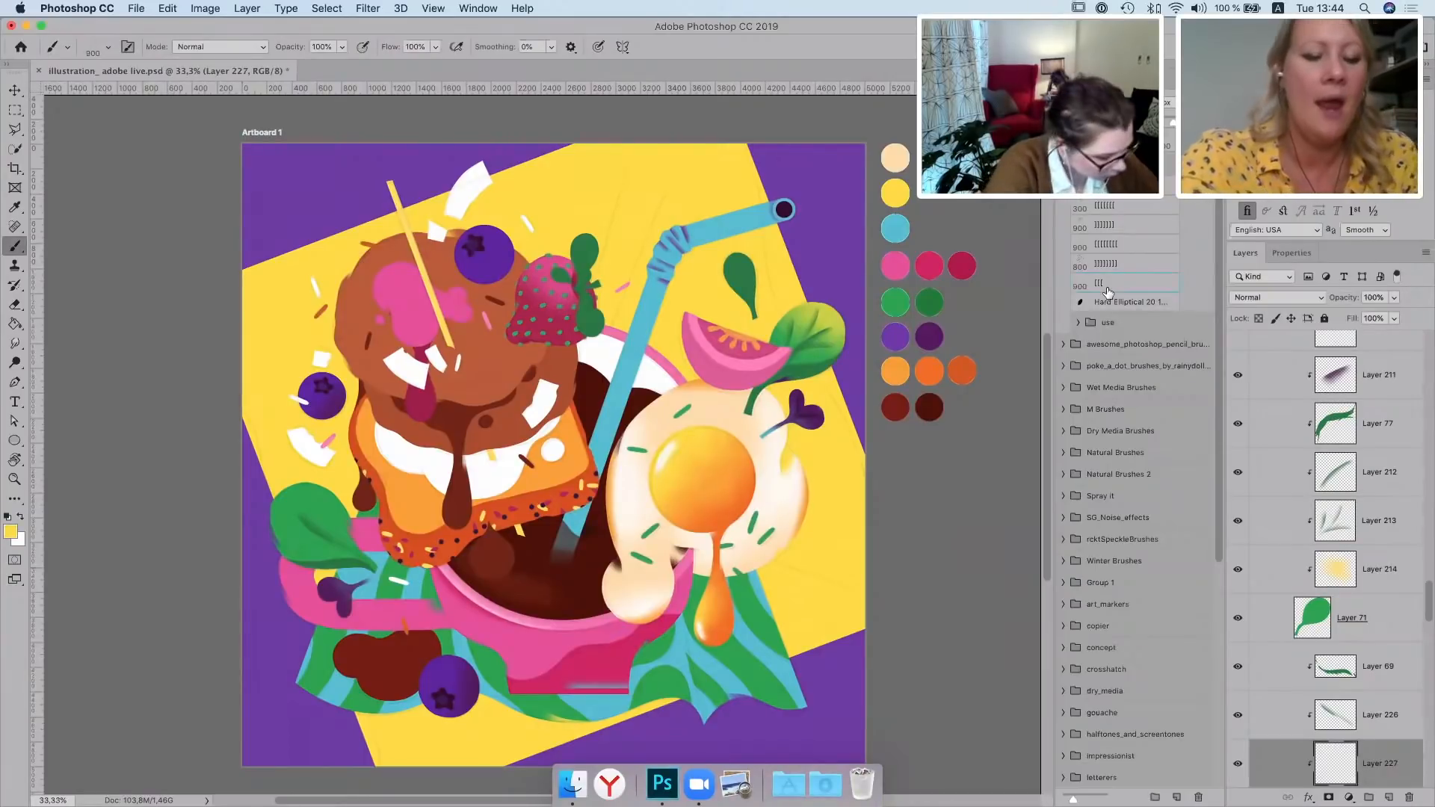
key(bracketleft)
key(bracketleft)
click(284, 499)
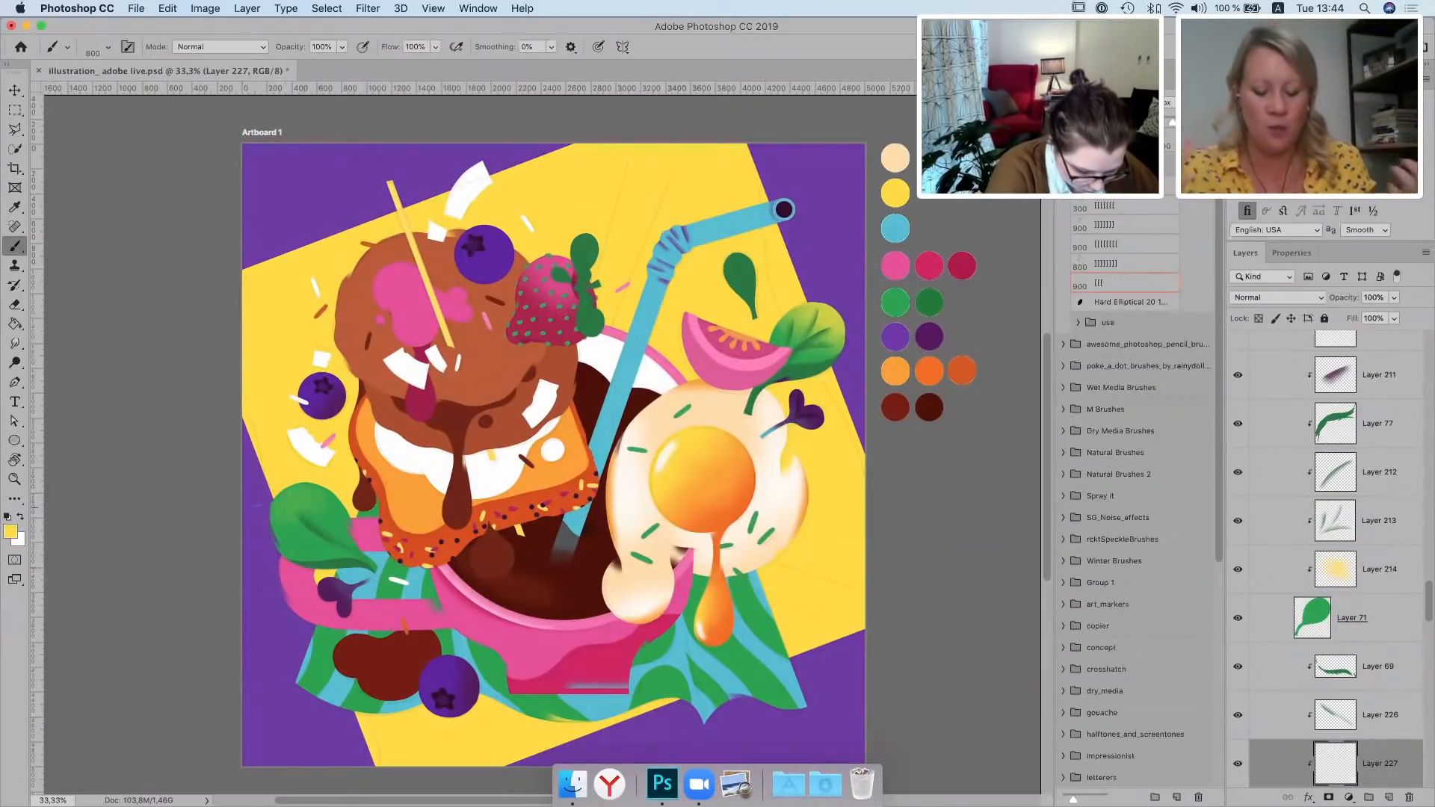
drag(302, 516, 307, 490)
Select the small dark green leaf beside the straw, Layer 83, and add a new layer clipped to it
click(16, 90)
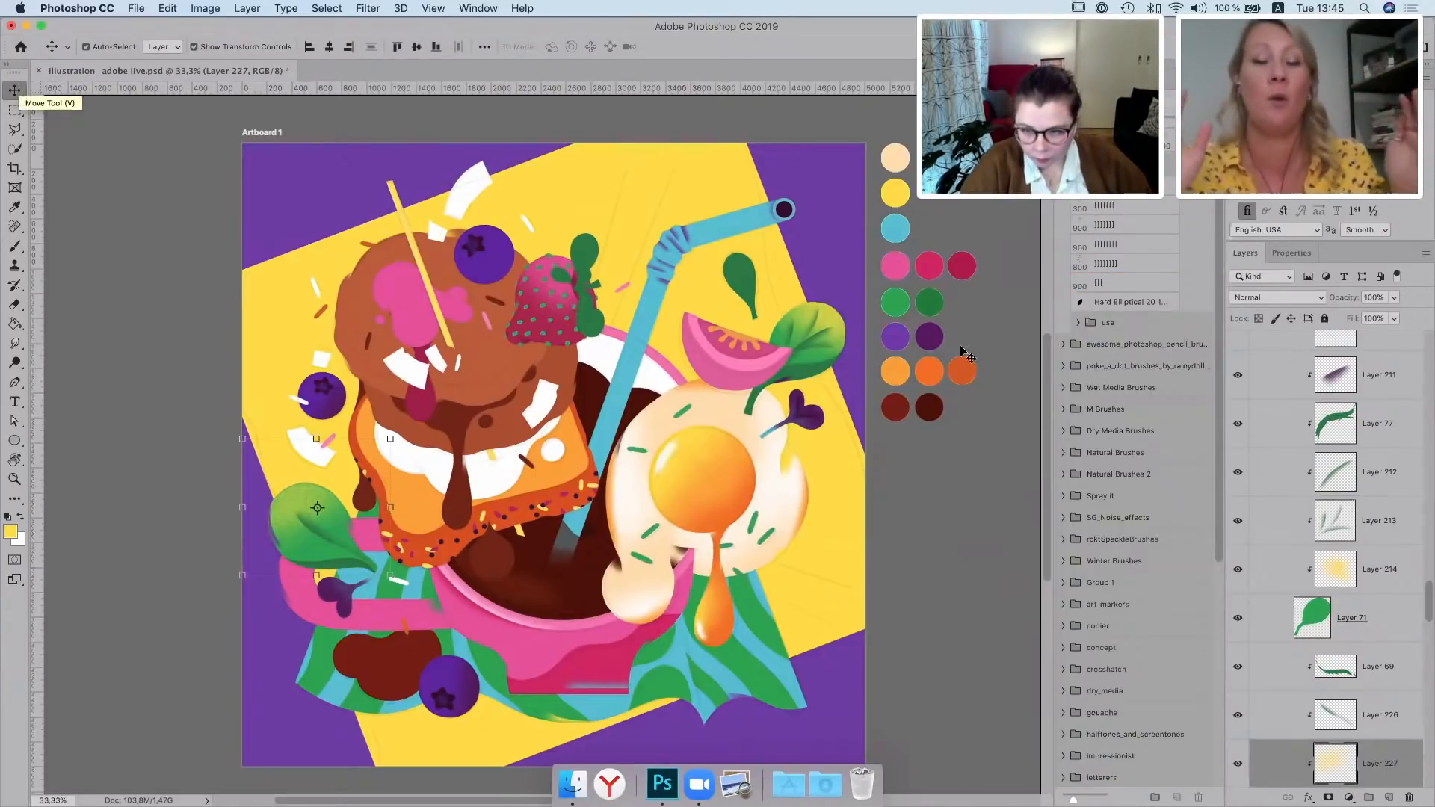
click(990, 320)
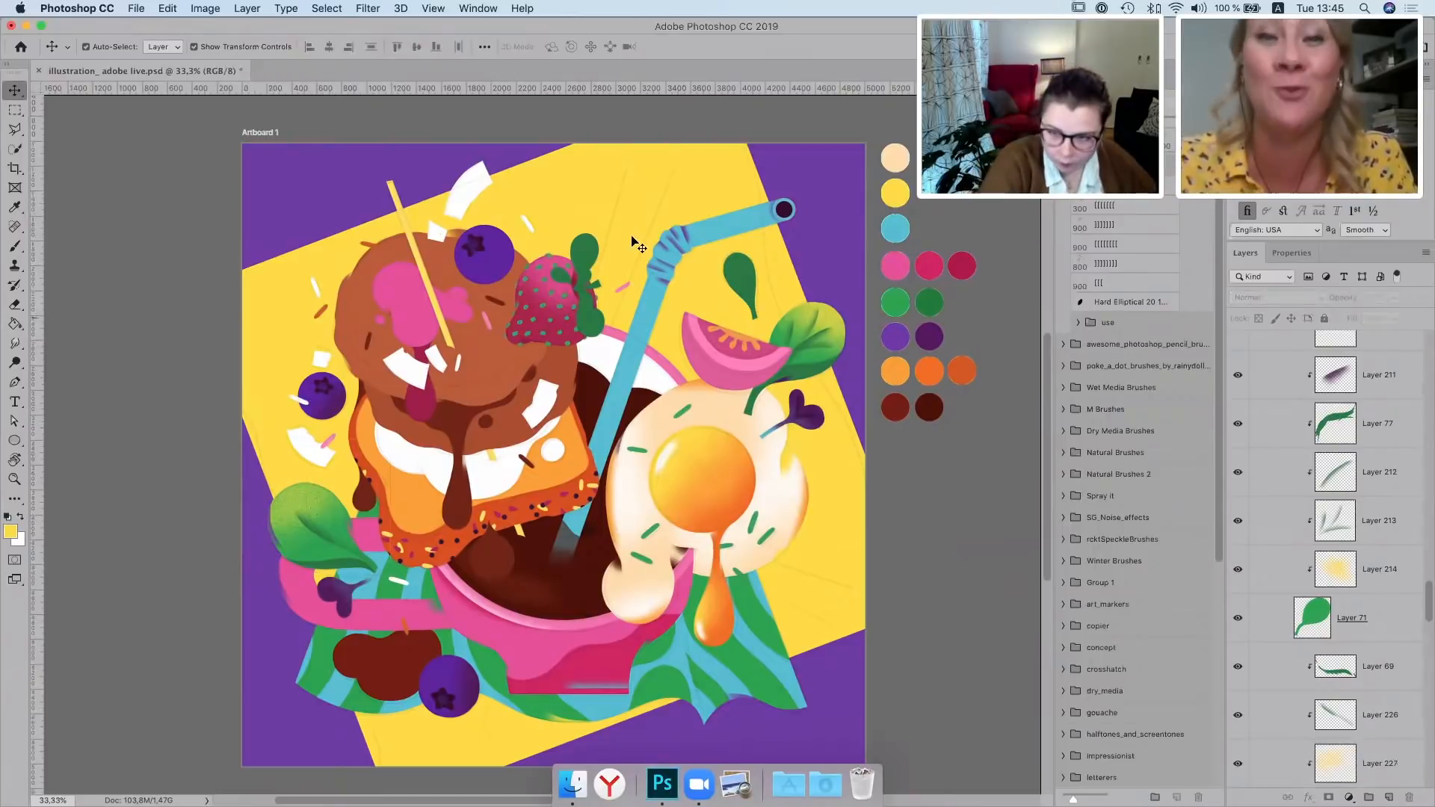
click(751, 277)
click(1389, 798)
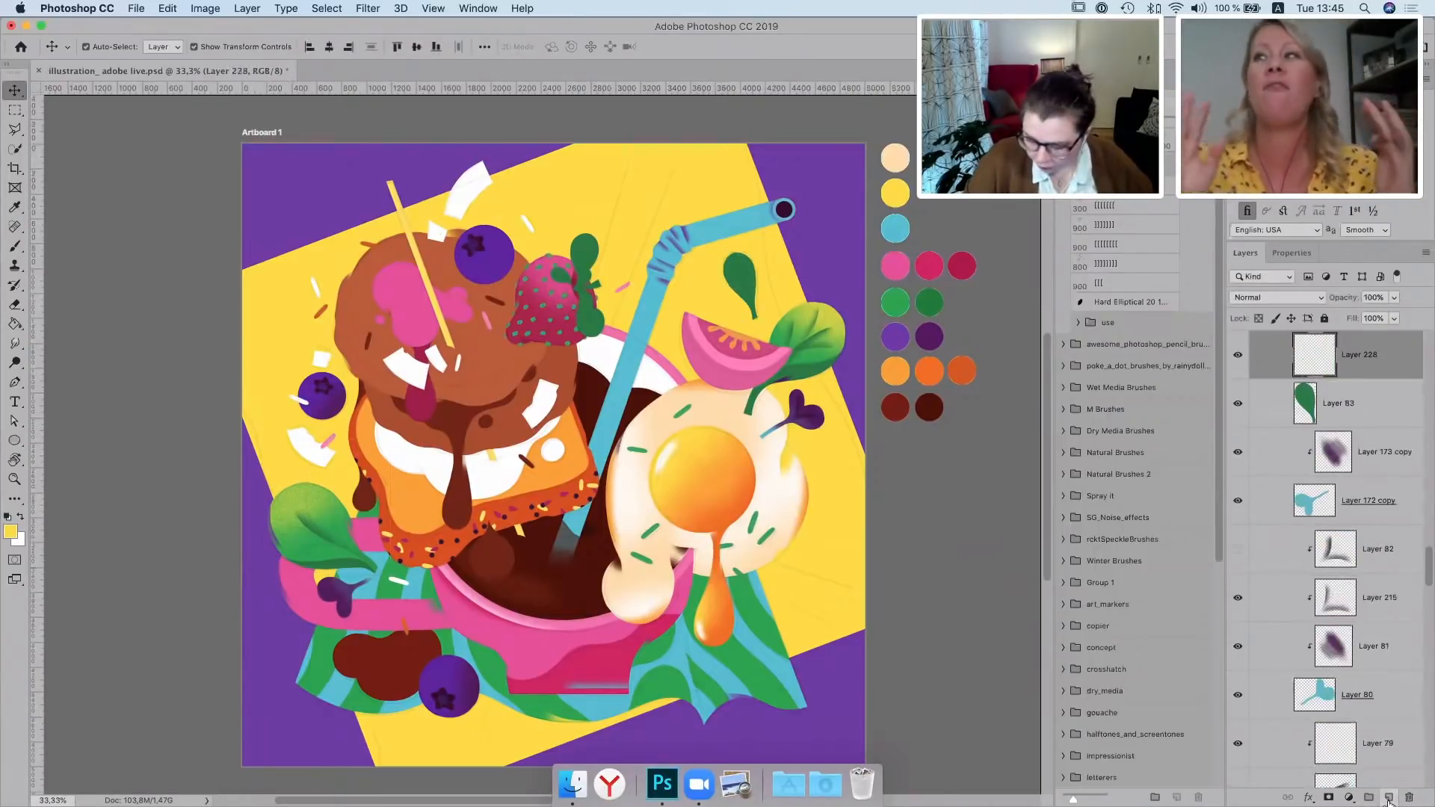
key(super+alt+g)
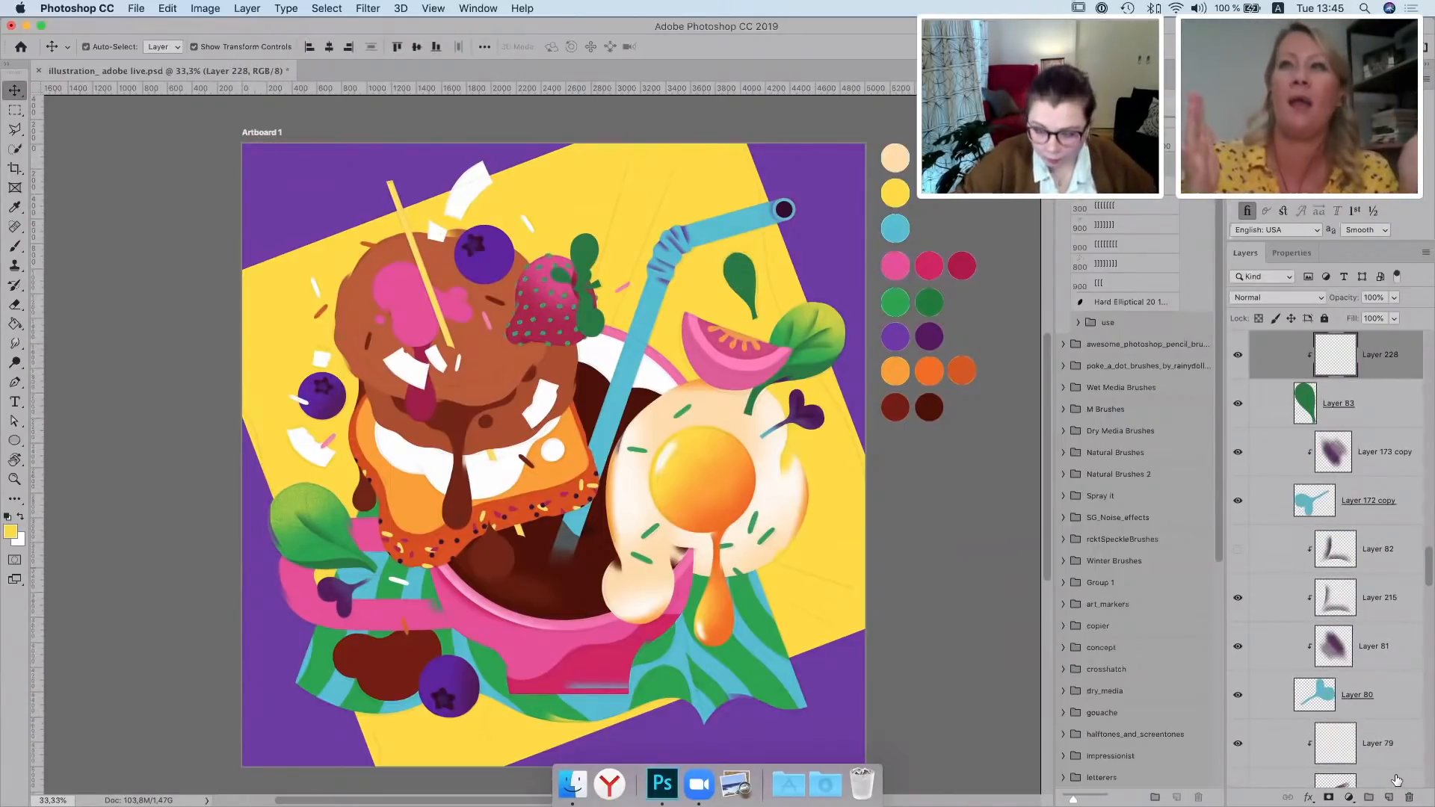
Sample the dark green swatch, darken it to 076024, and paint veins on Layer 228 over the small leaf beside the straw
key(i)
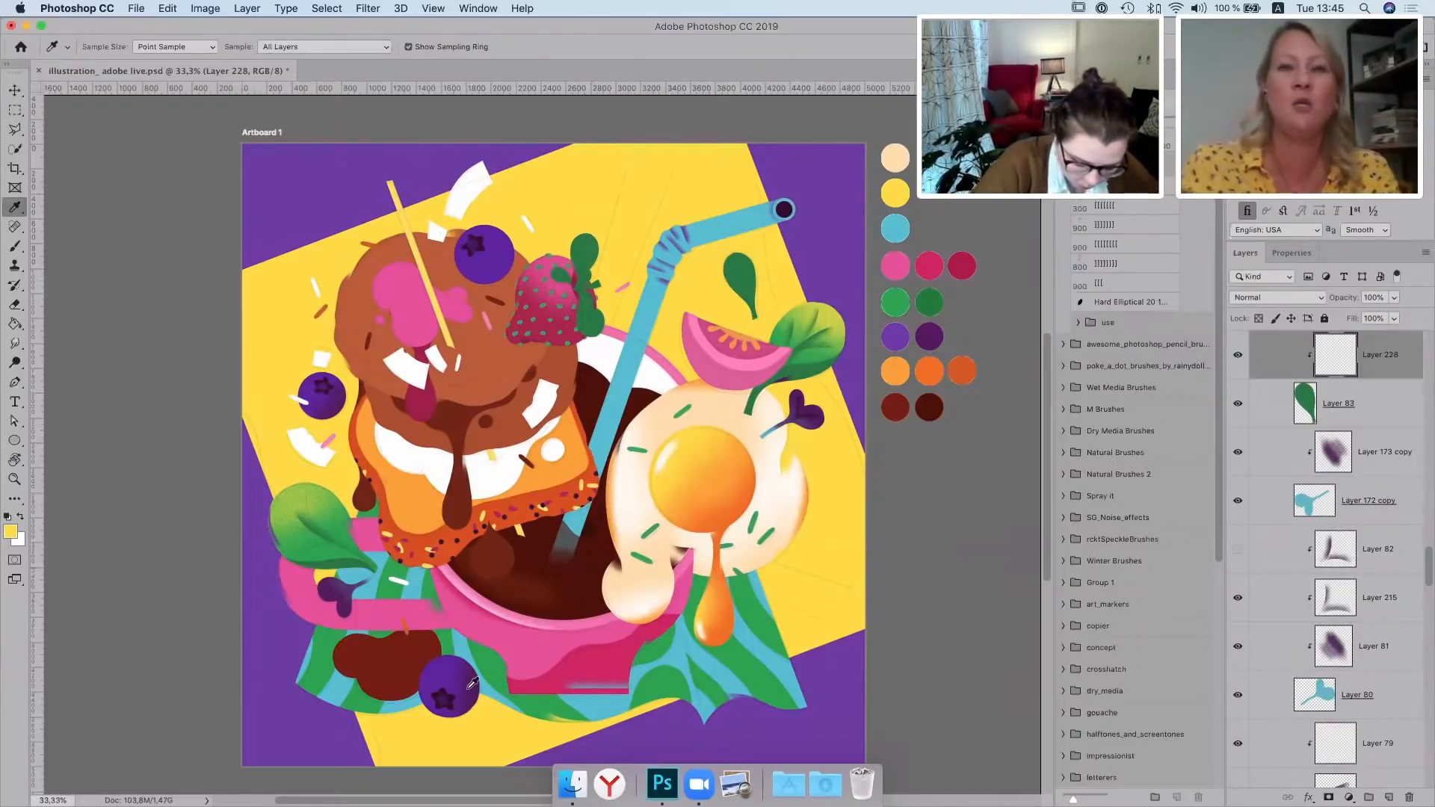
click(939, 305)
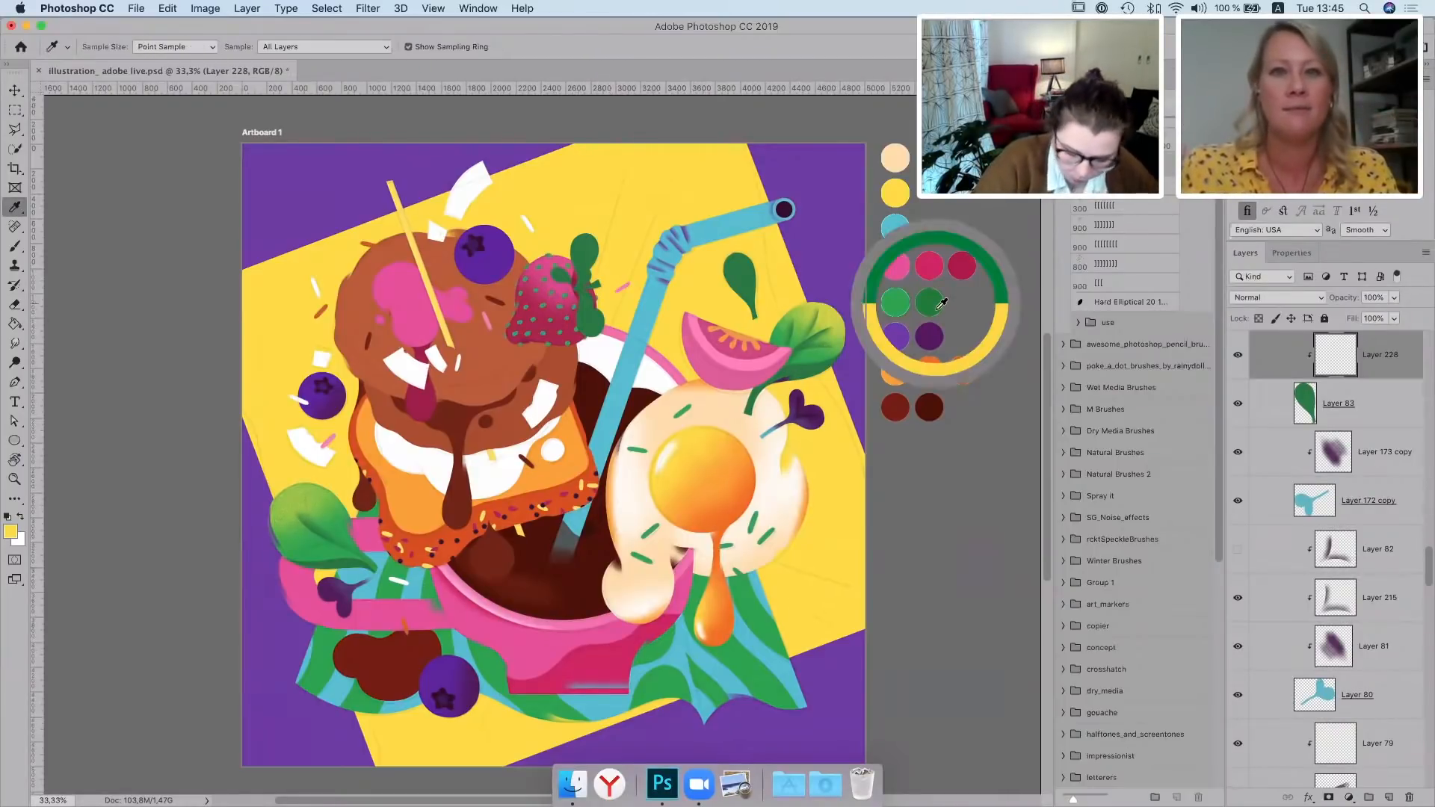
click(11, 531)
click(1154, 640)
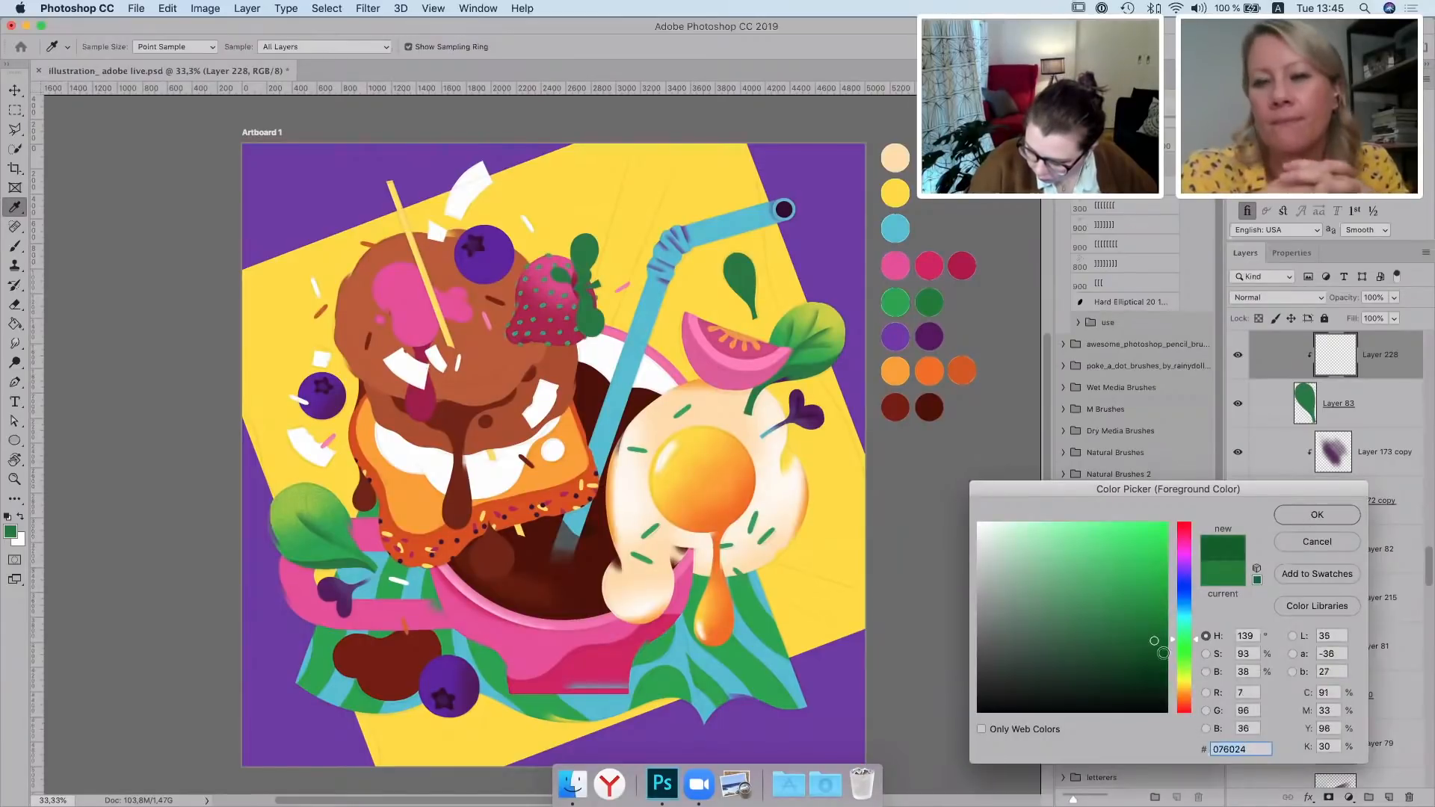
click(1317, 515)
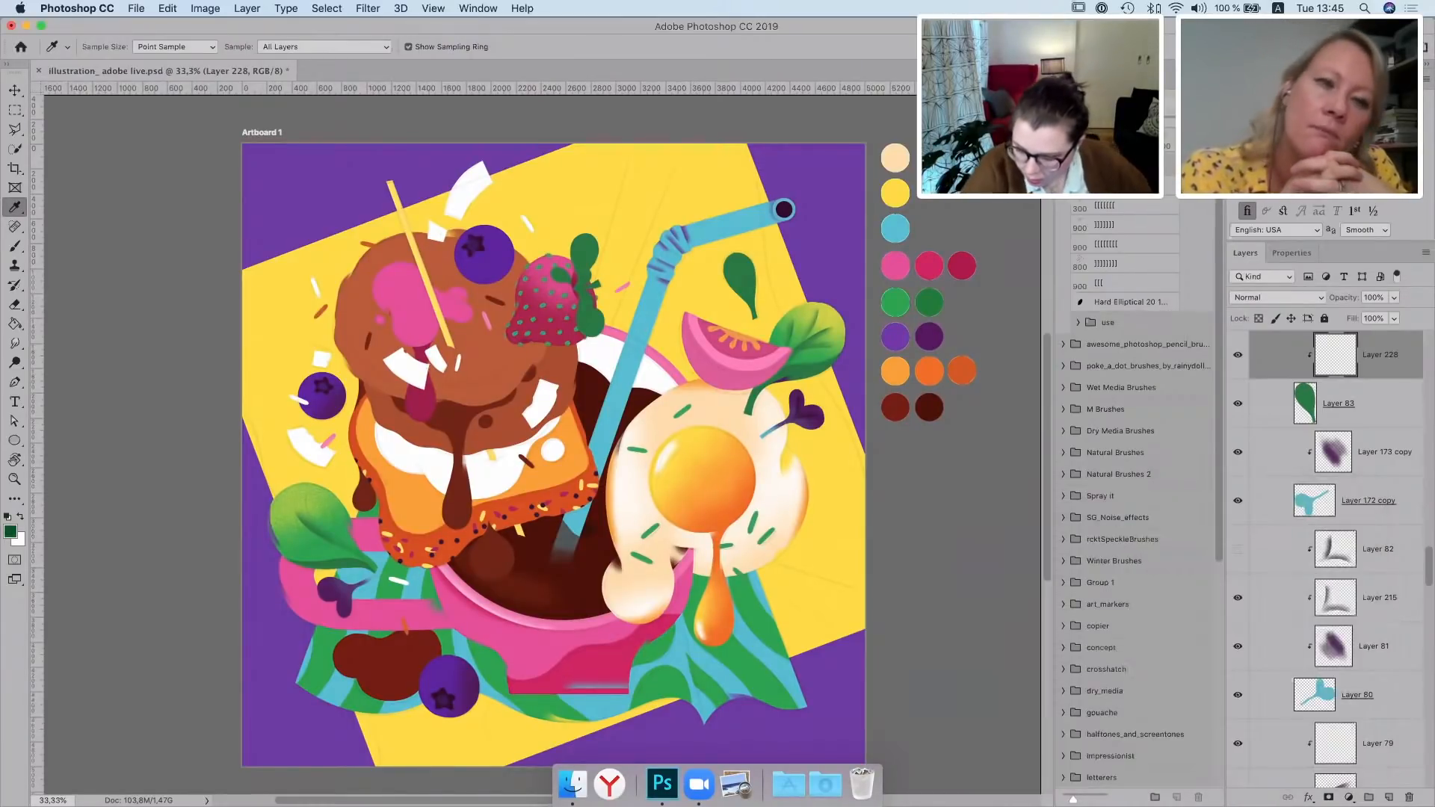
key(b)
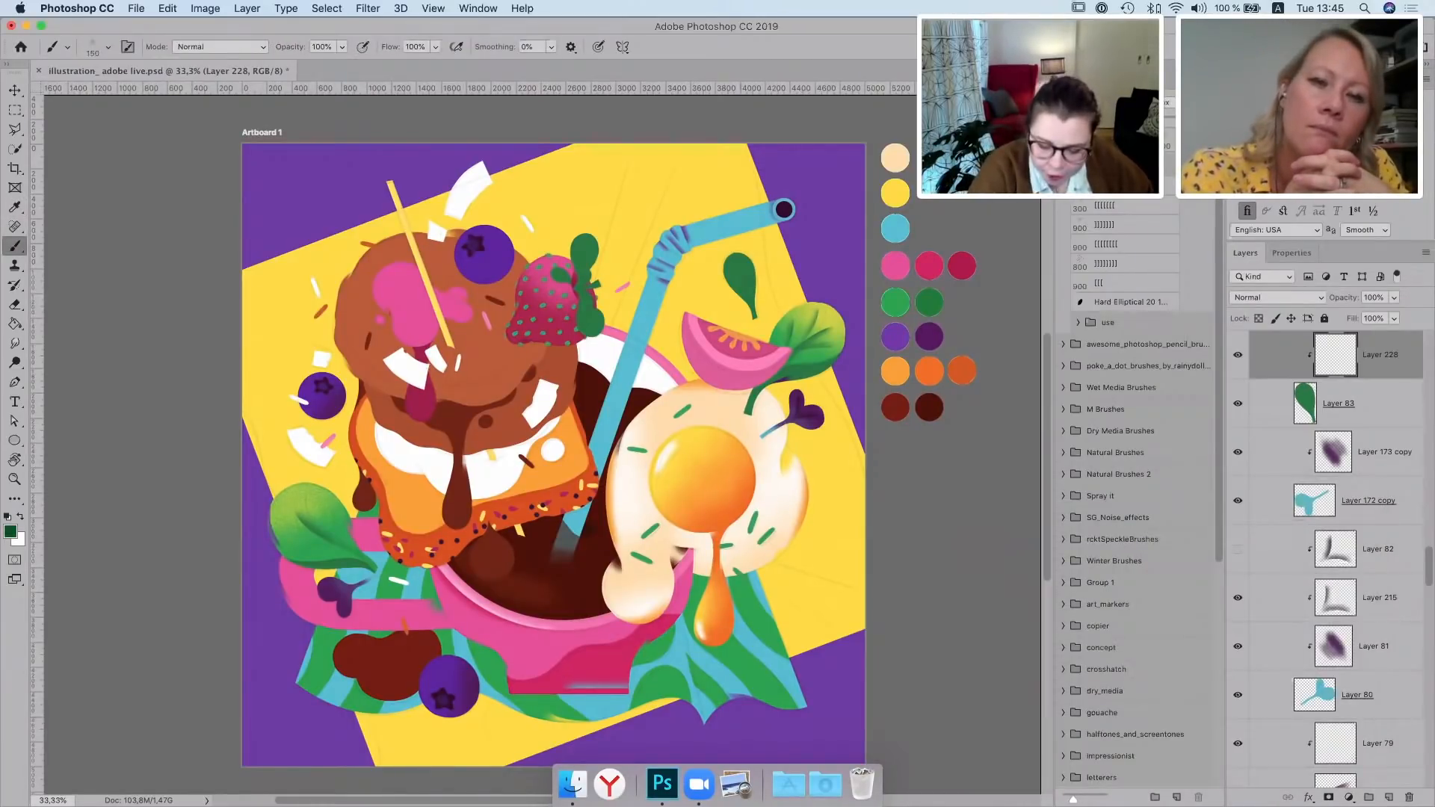
drag(735, 263, 753, 308)
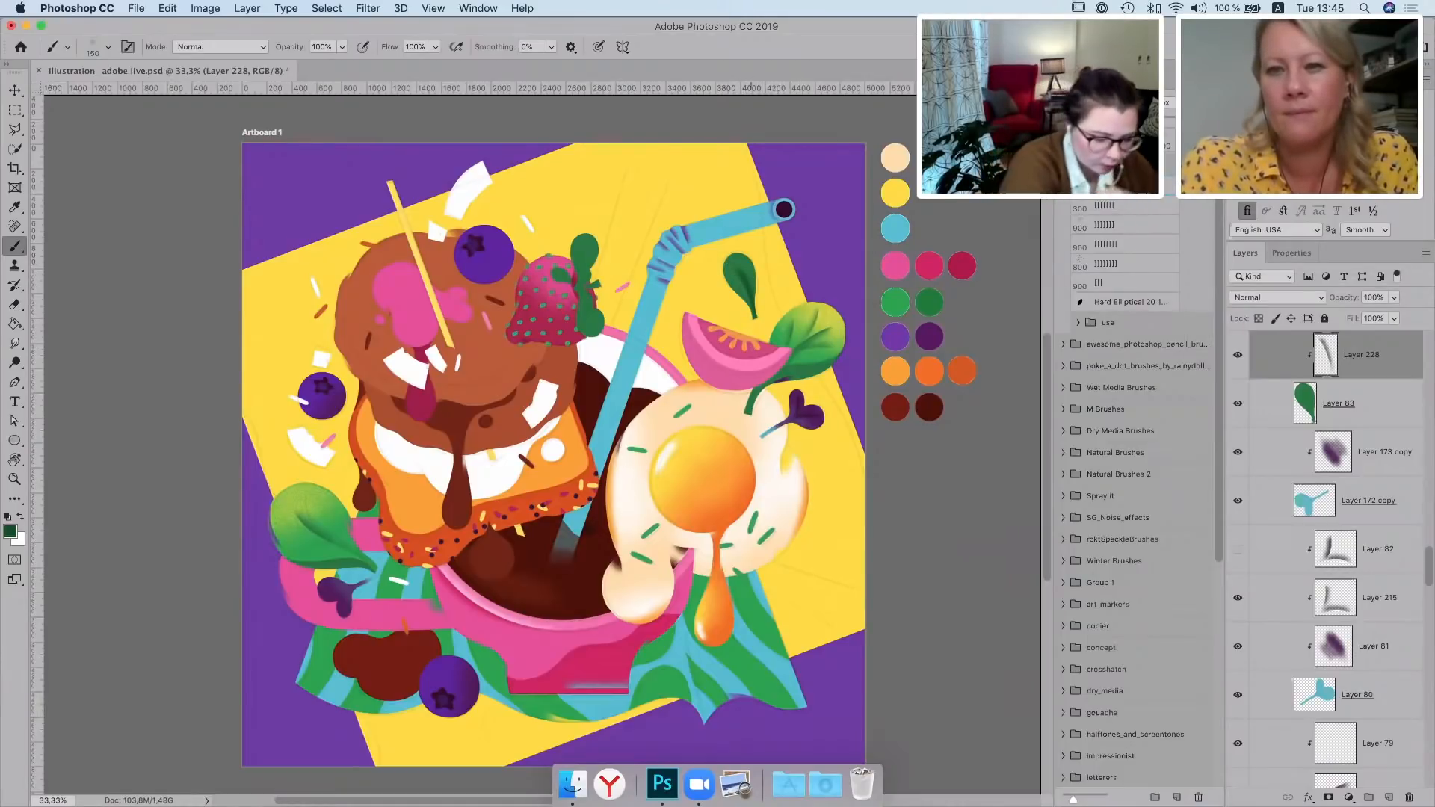
click(21, 91)
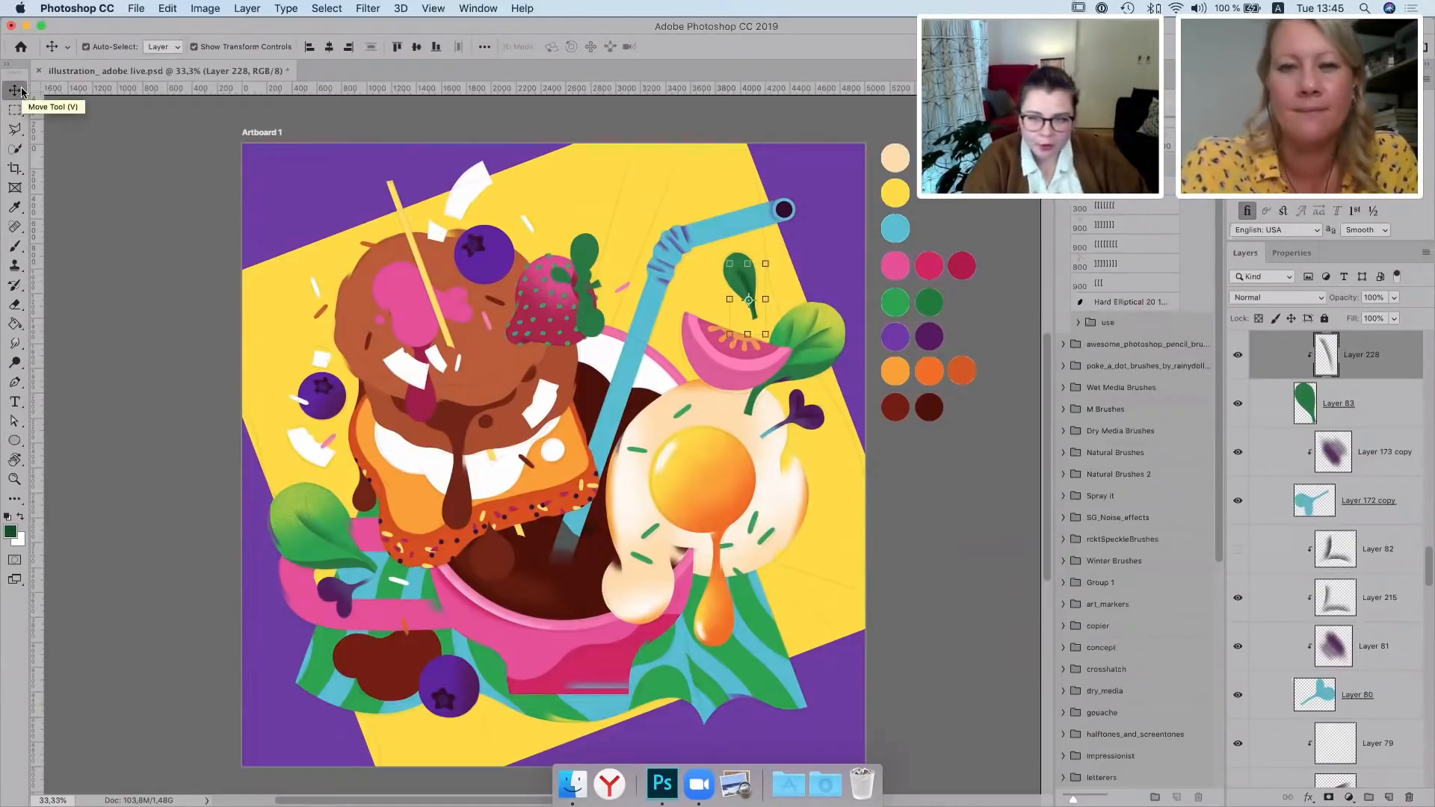
click(949, 478)
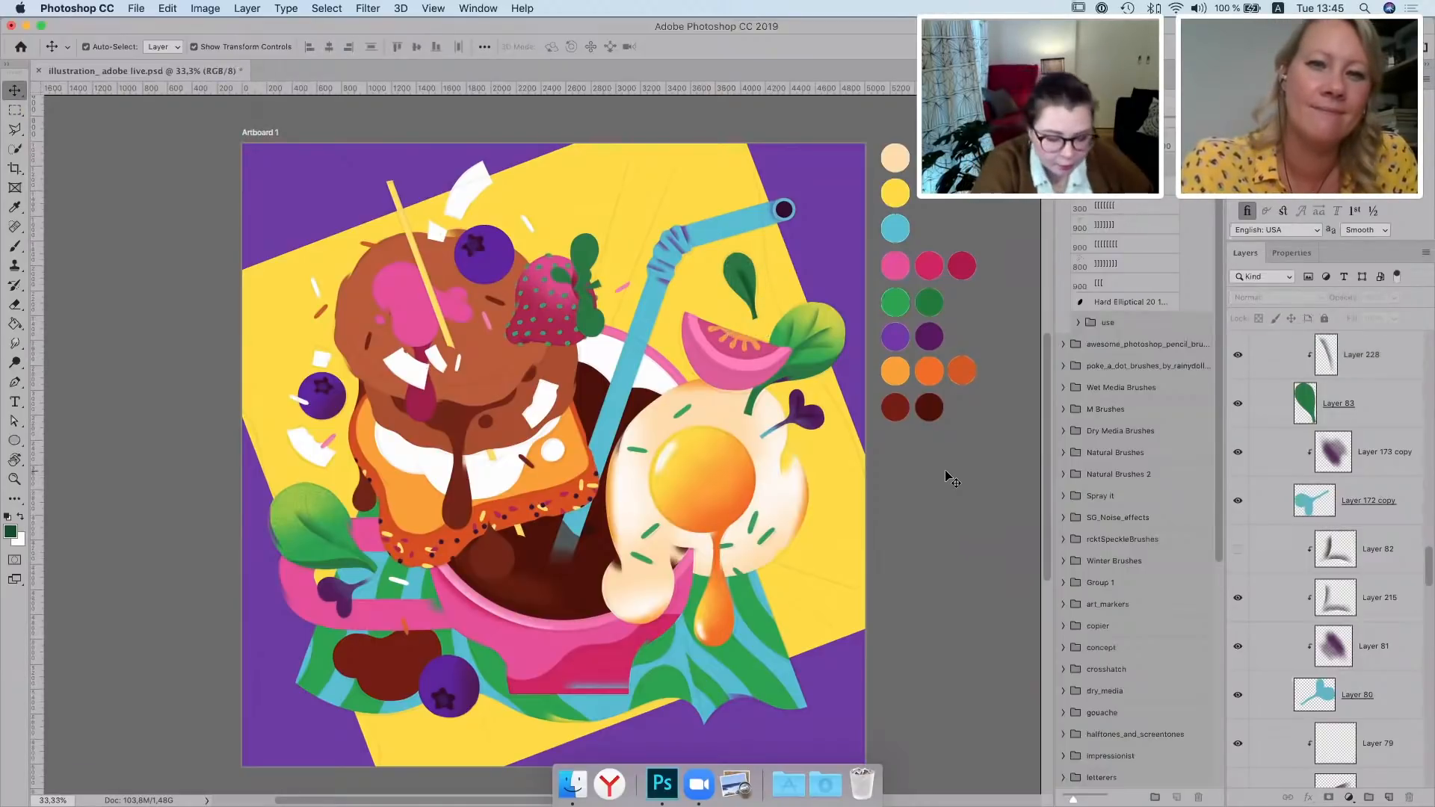
Add a new layer clipped to the thin yellow stick, Rectangle 2, and sample the red-orange of the toast crust as the foreground colour
click(393, 192)
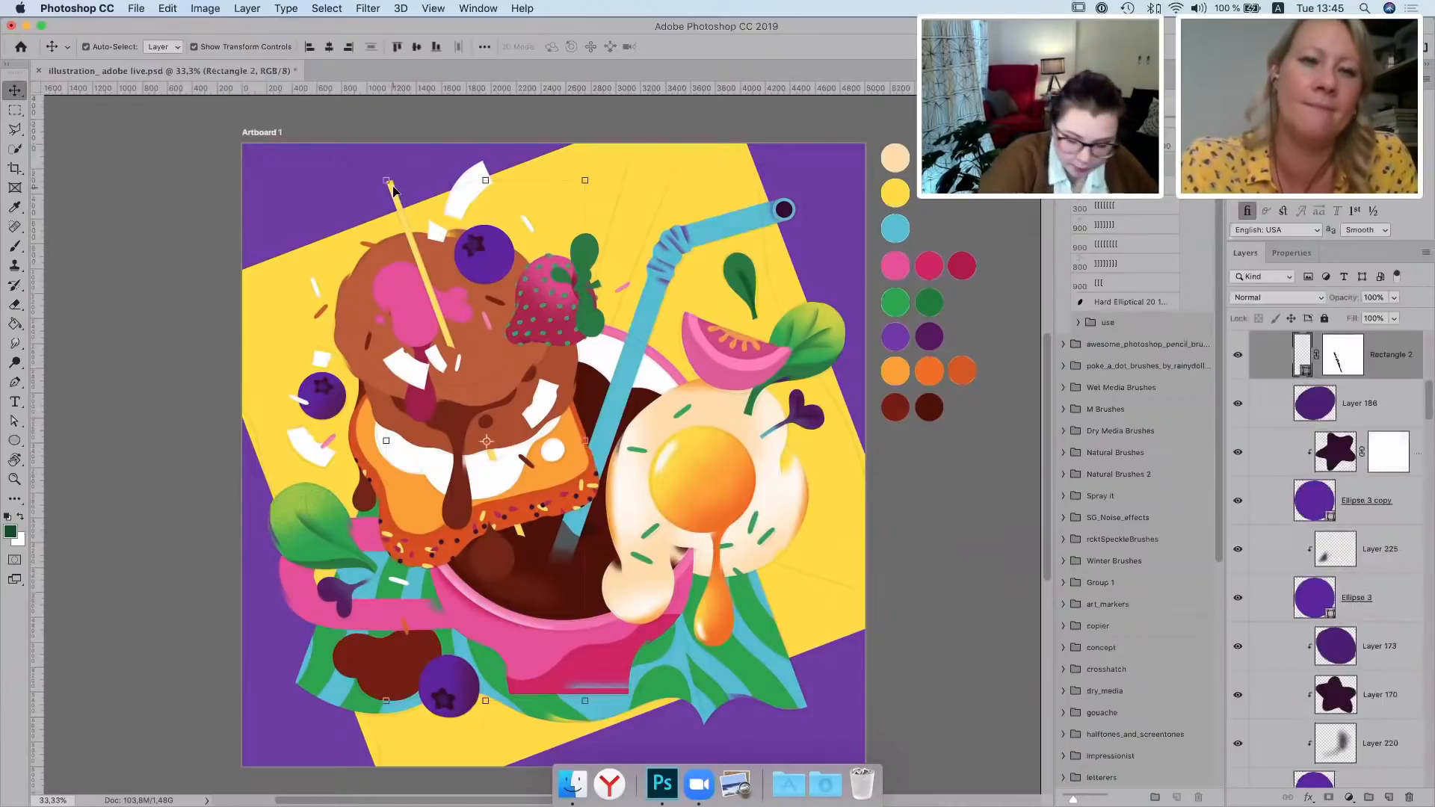
click(1390, 798)
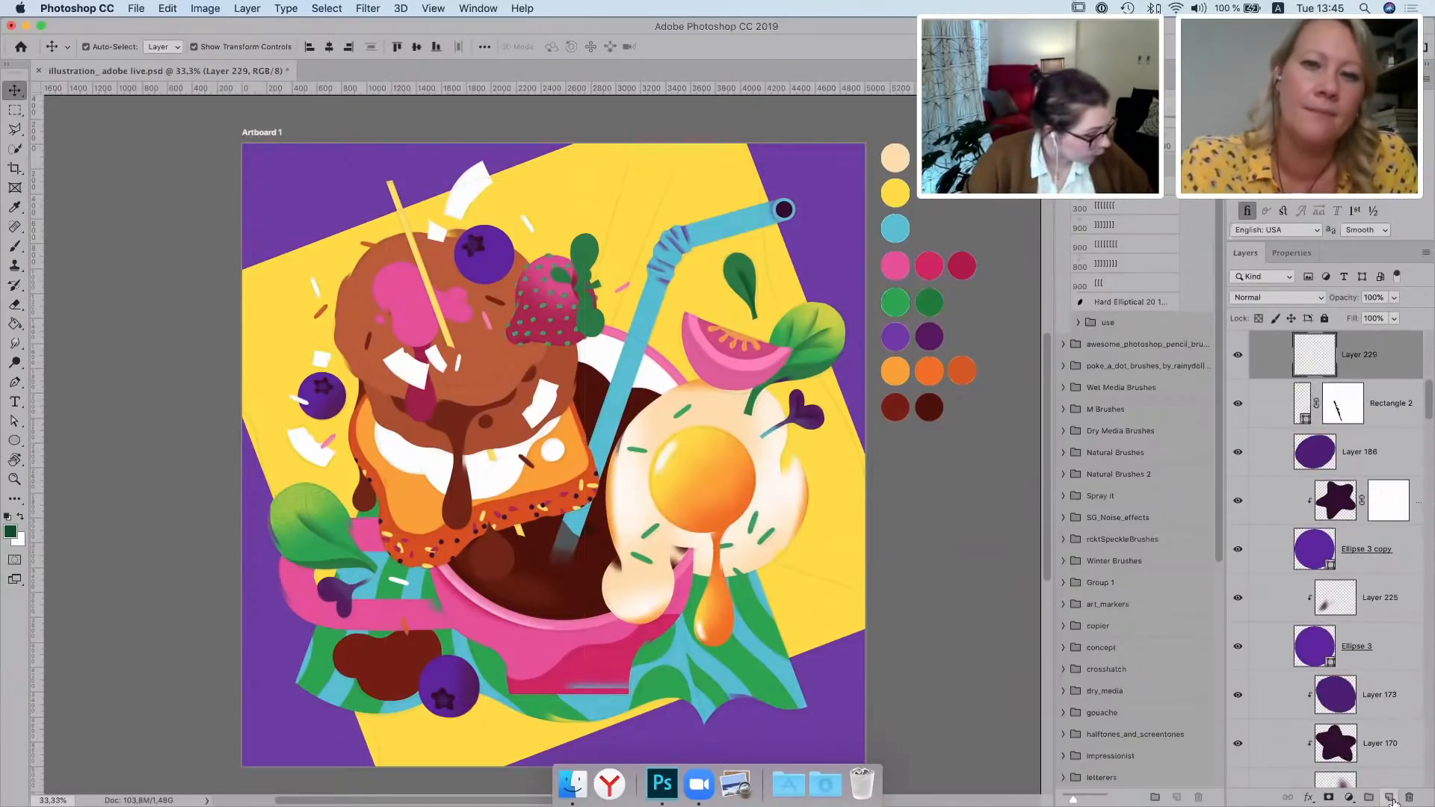
key(alt+super+g)
key(i)
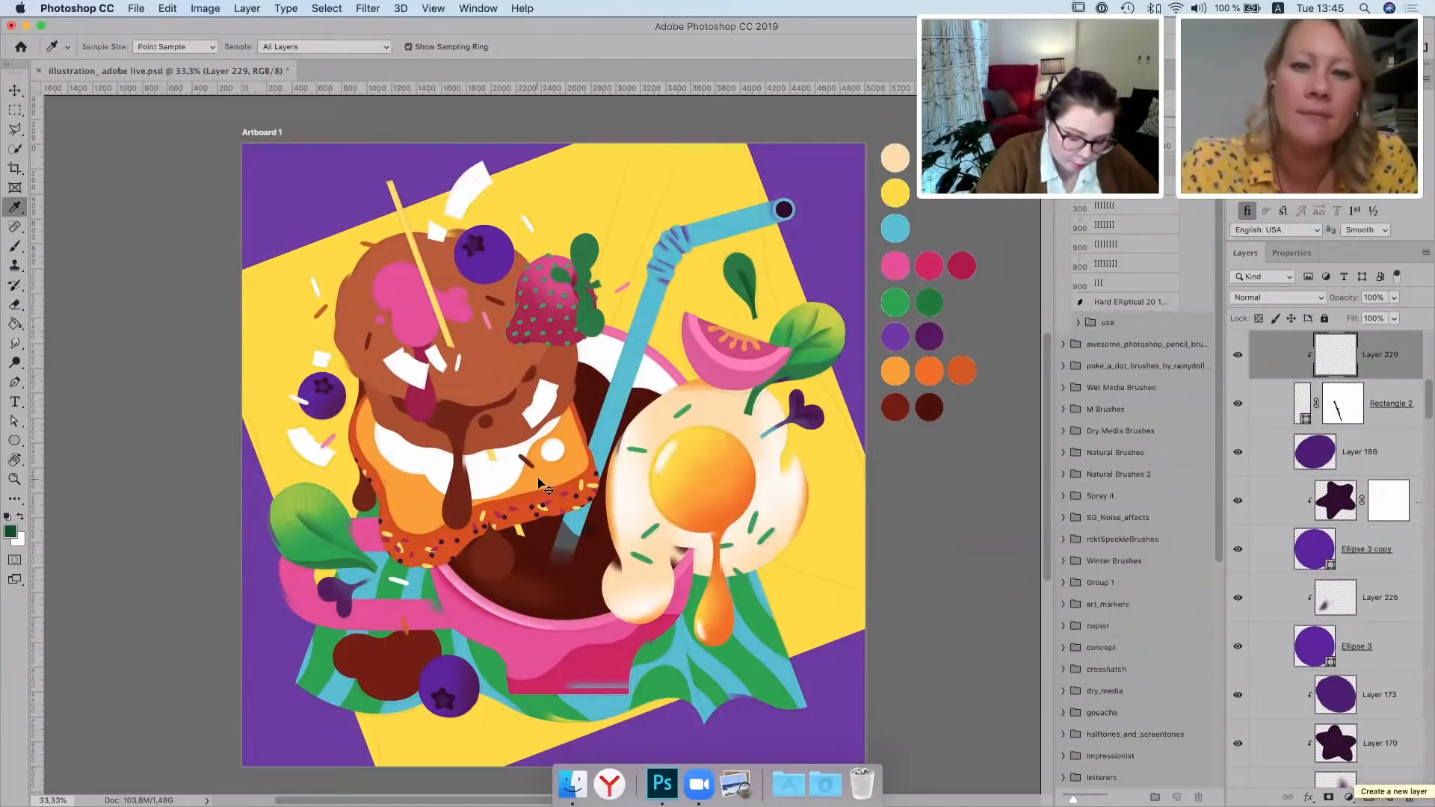
click(544, 480)
click(557, 501)
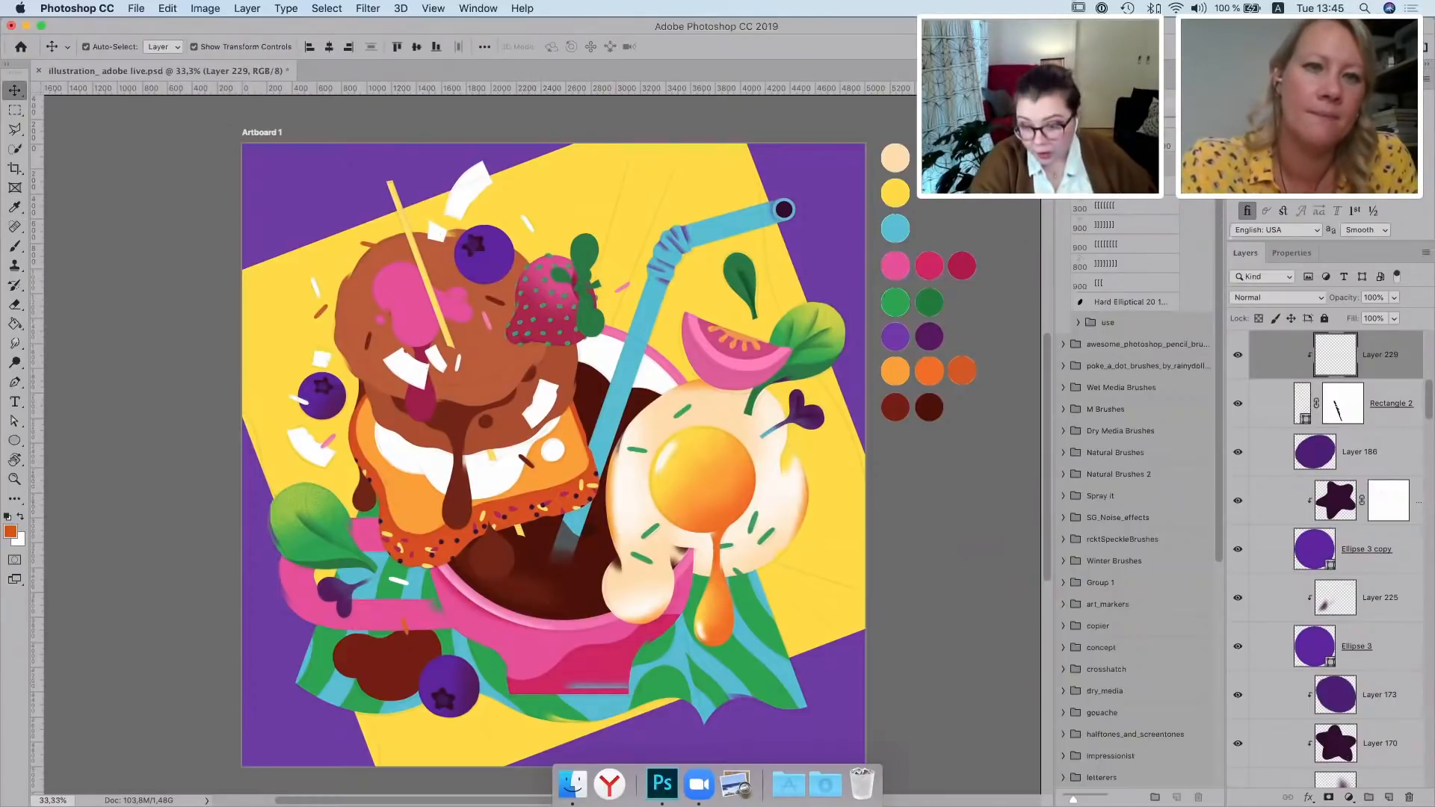
Enlarge the brush and paint a red-orange shade over the upper part of the yellow stick, fading downwards
key(b)
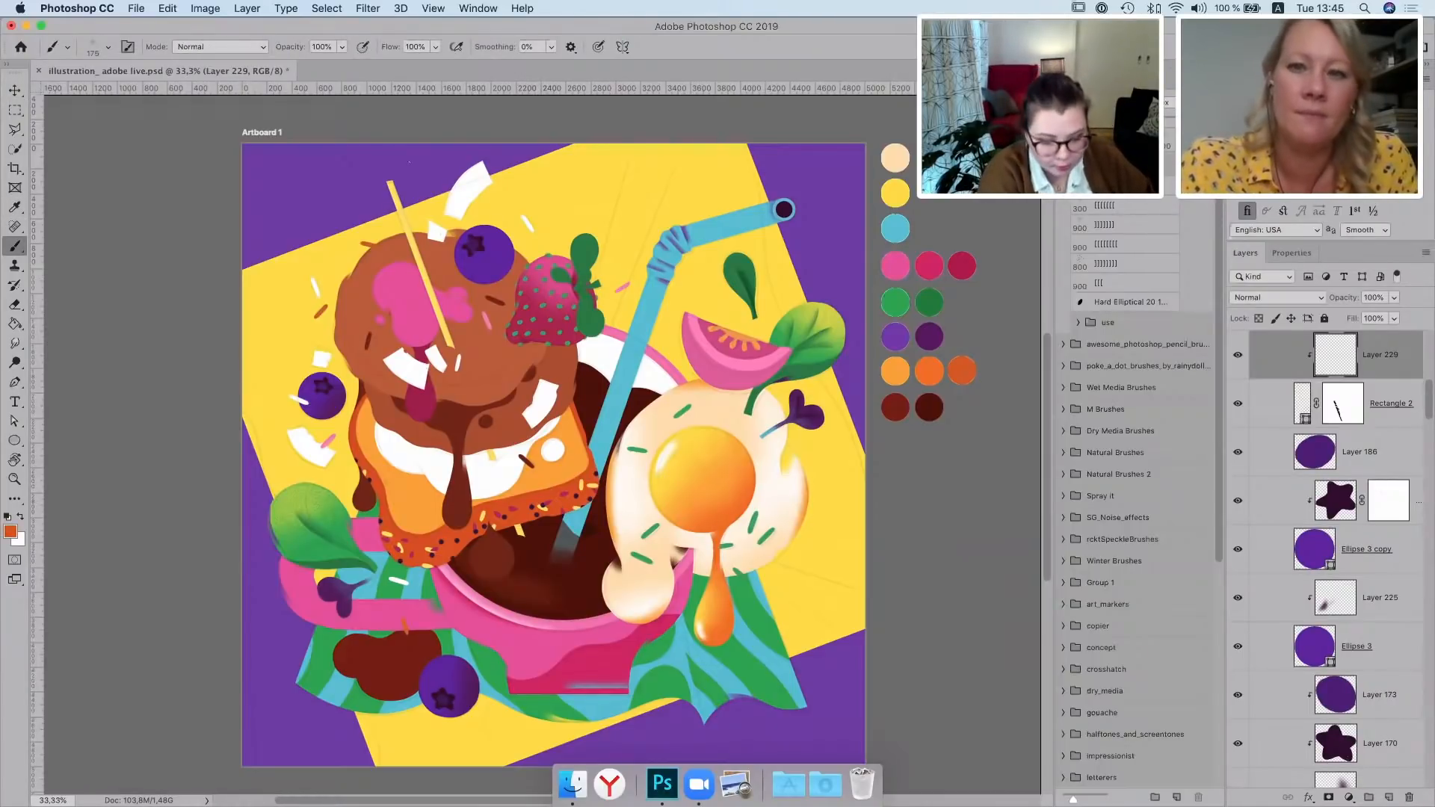
key(bracketright)
key(bracketright)
drag(387, 180, 434, 259)
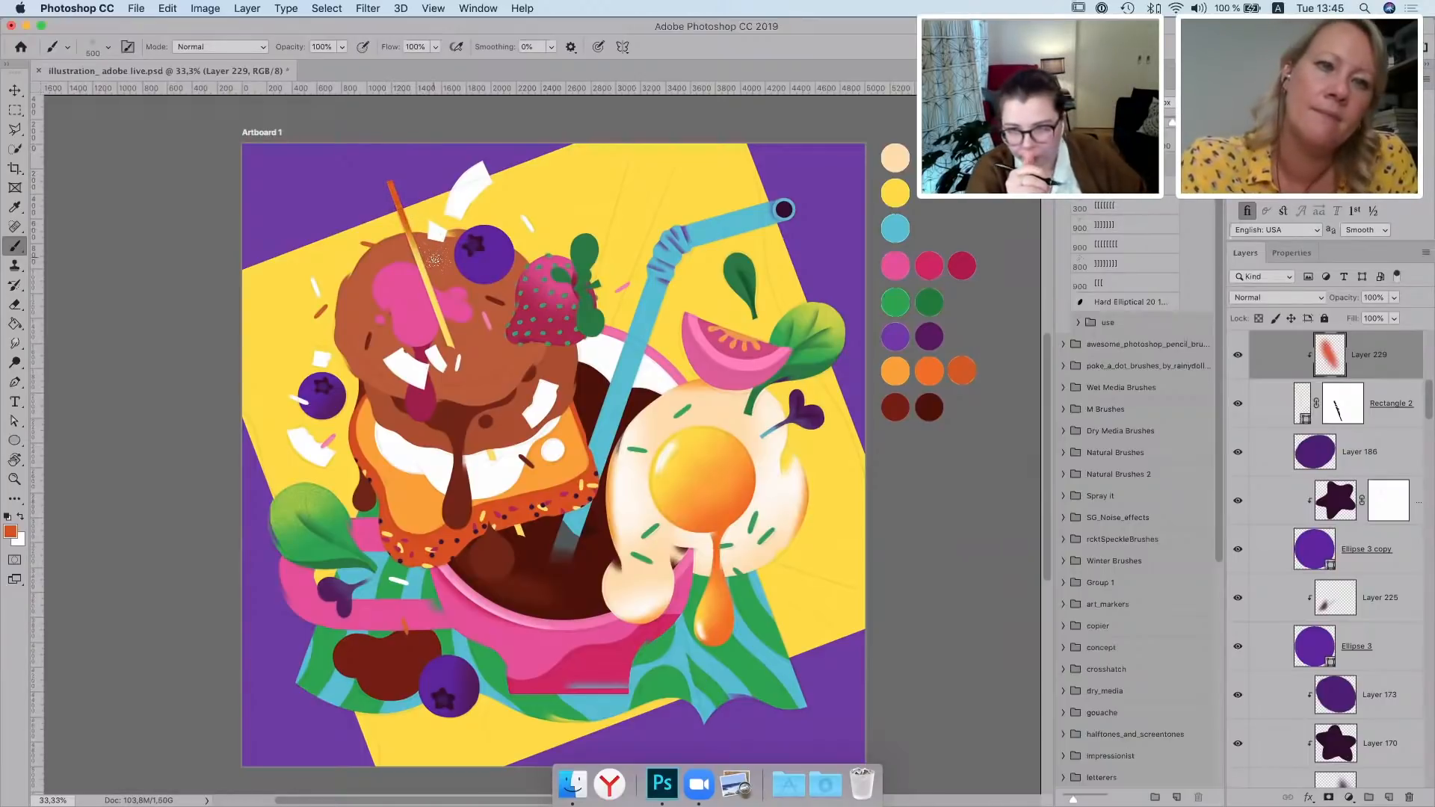
click(15, 90)
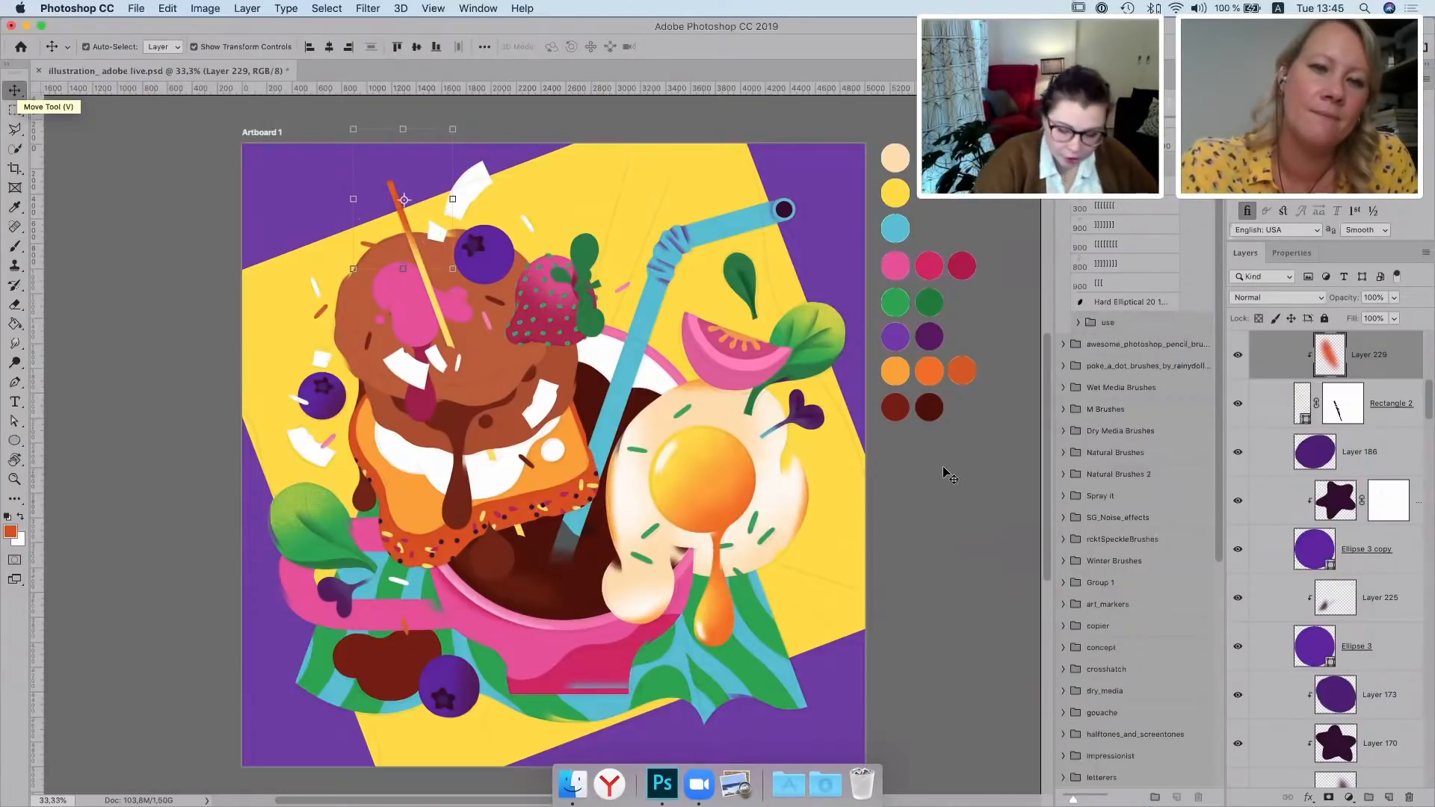
Add a new layer clipped to the blueberry on the brown pancake, Ellipse 3 copy, and sample dark purple from the lower blueberry
click(494, 364)
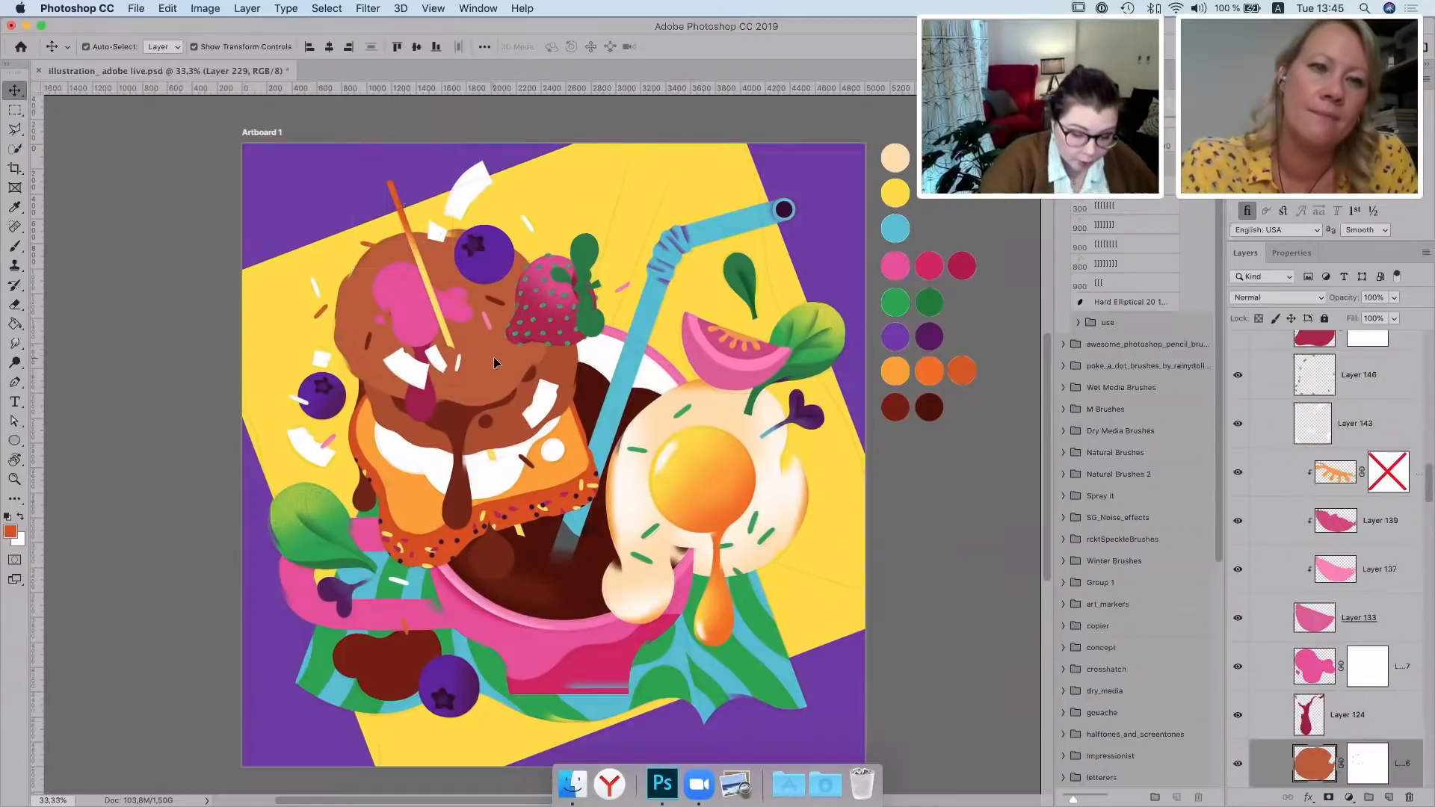
click(486, 272)
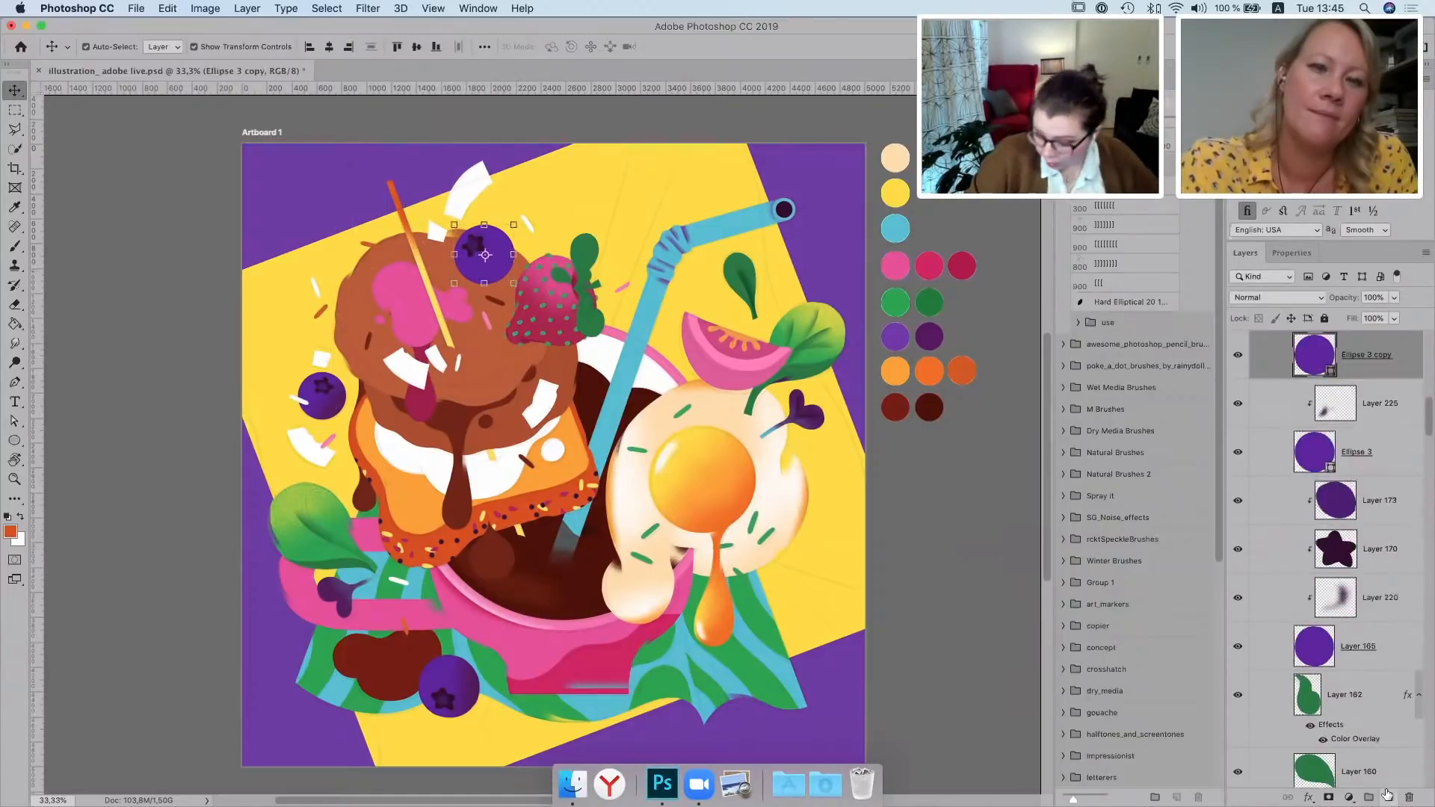
click(1392, 797)
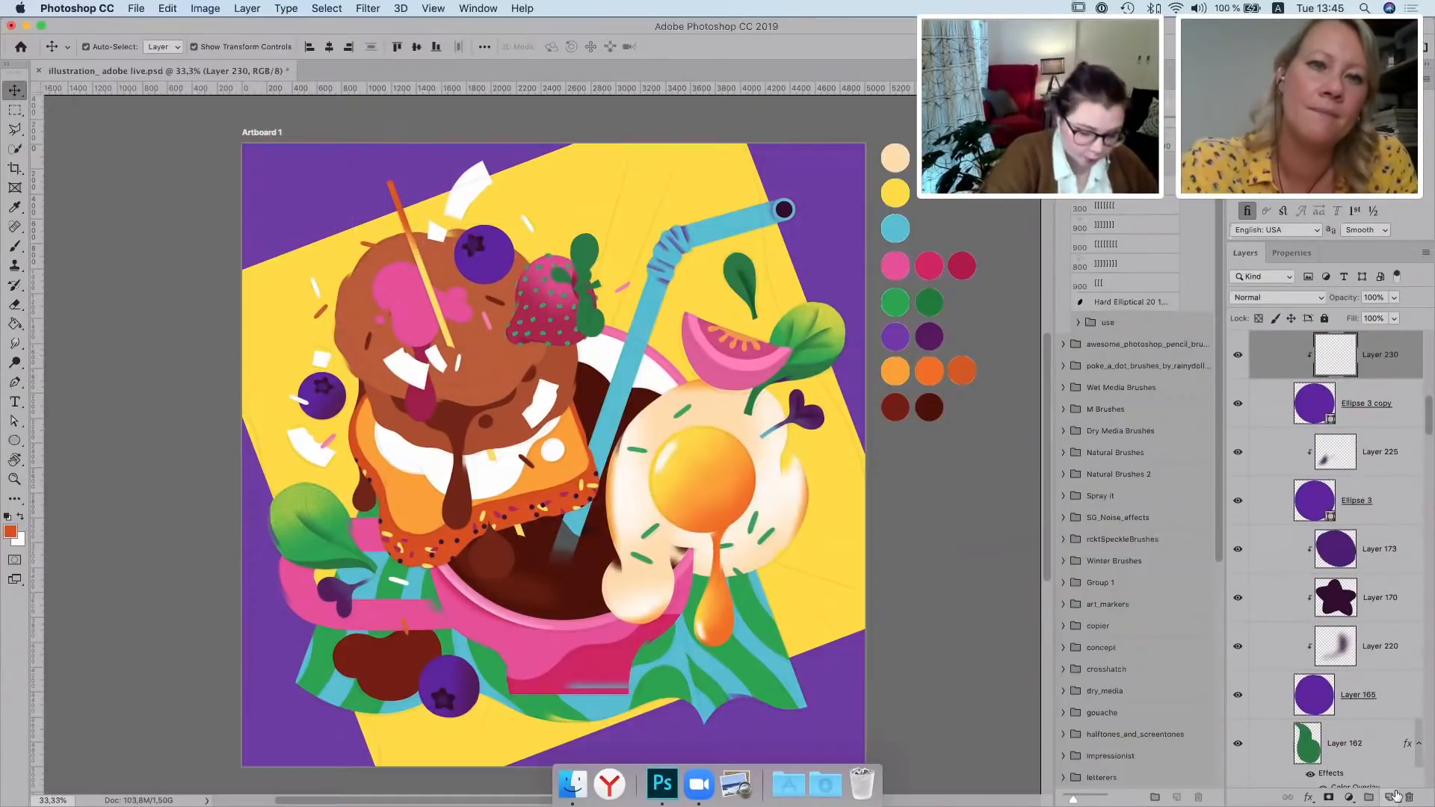
click(476, 686)
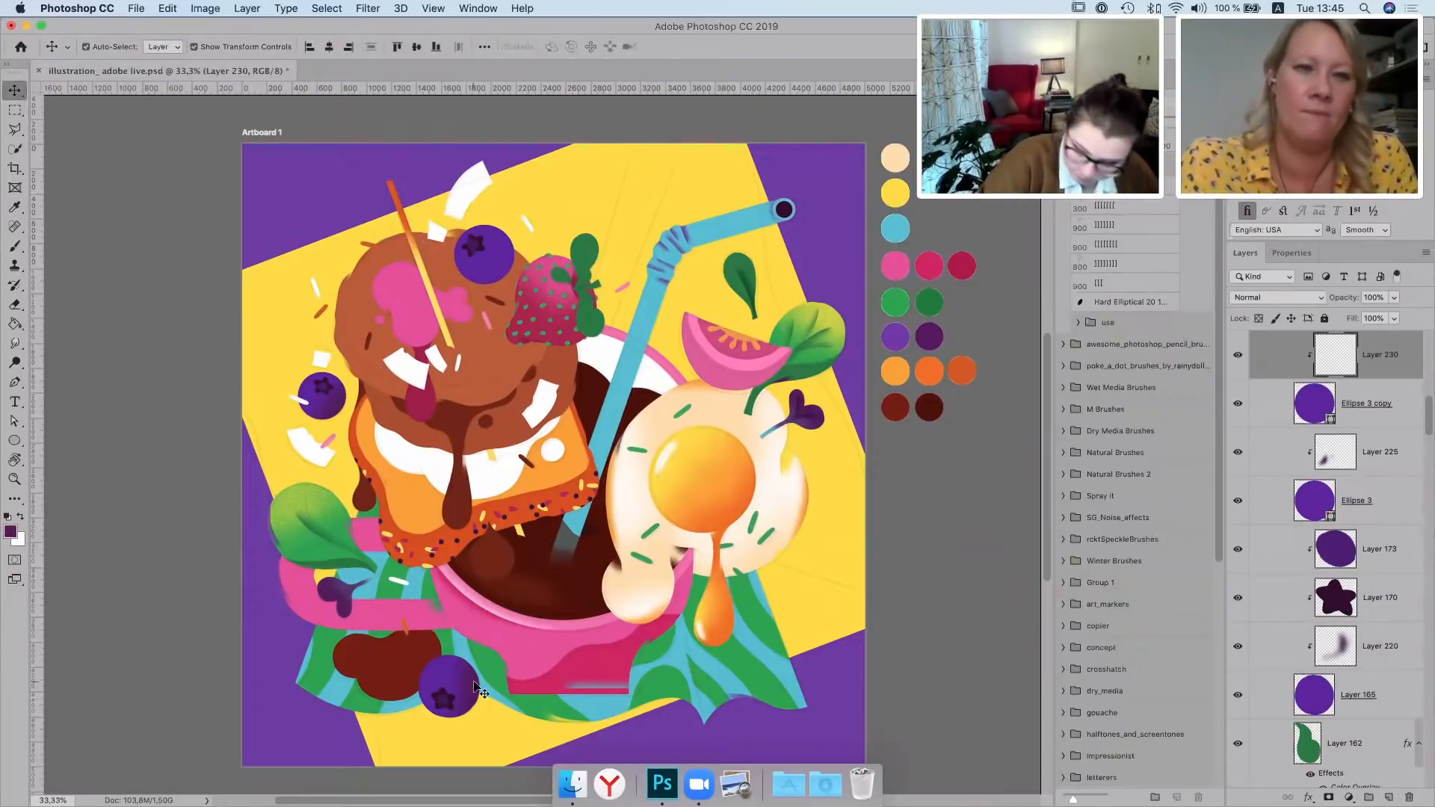
Paint a dark purple shadow along the right side of the blueberry on the pancake with the brush enlarged to 300 px
key(b)
key(bracketright)
key(bracketright)
key(bracketright)
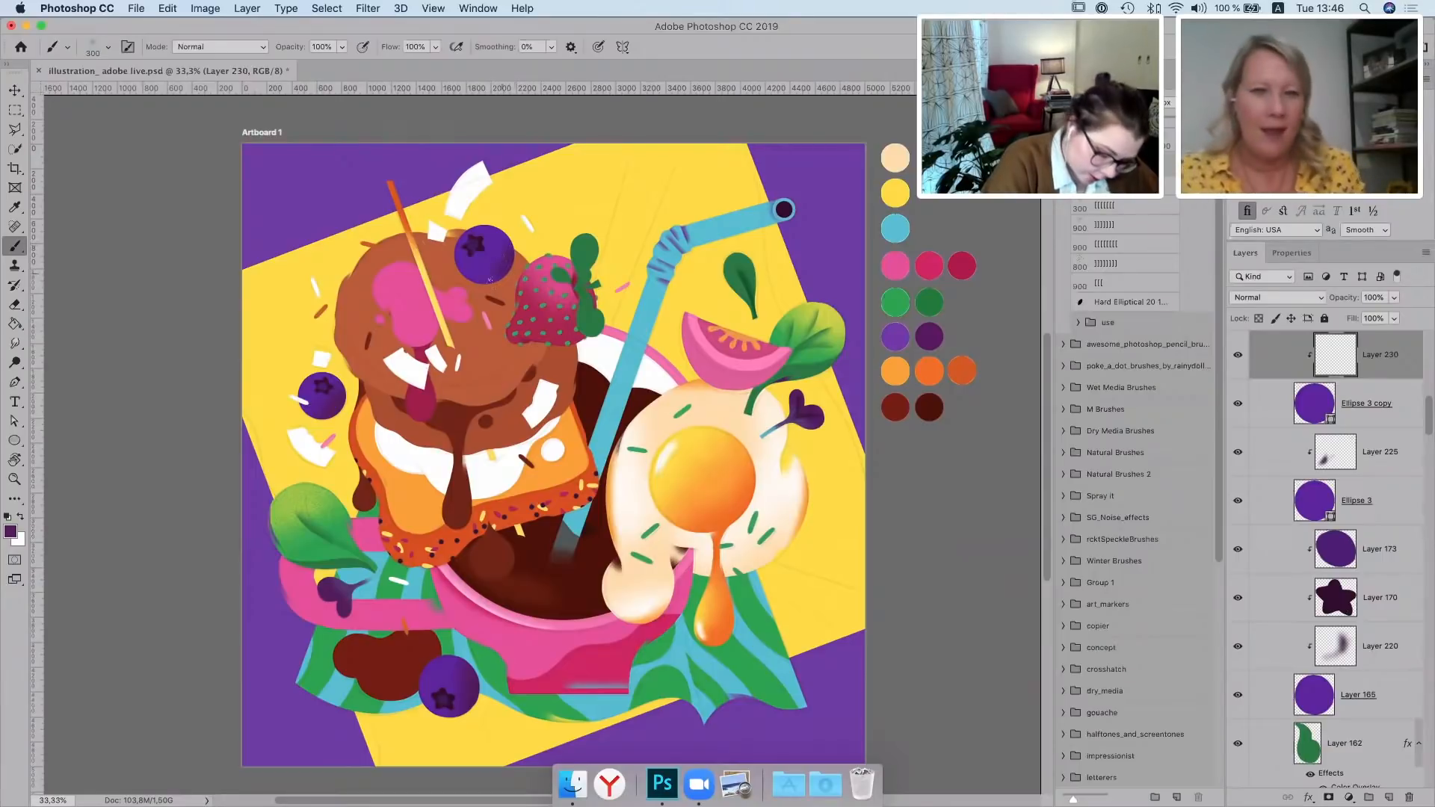
drag(510, 323, 512, 346)
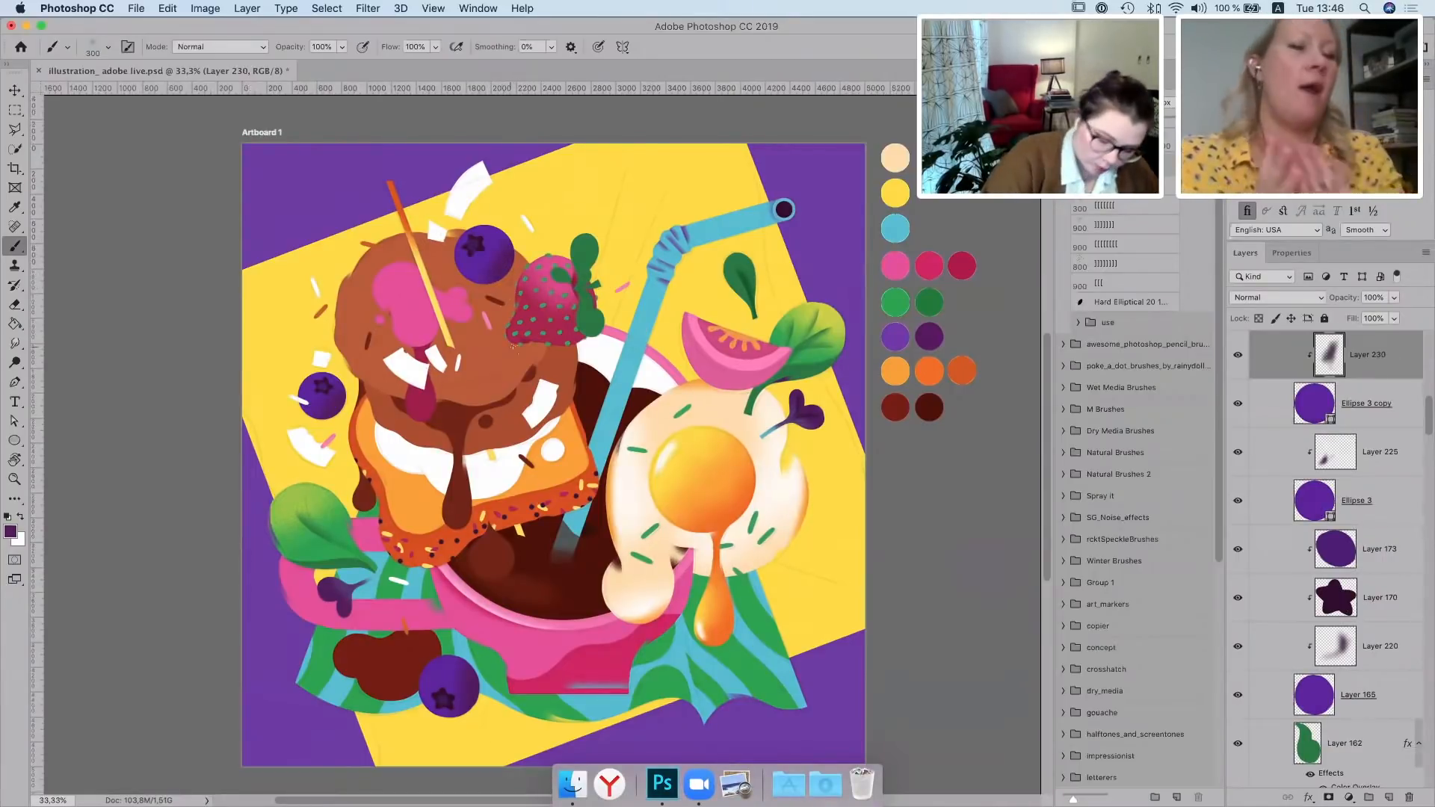
click(15, 97)
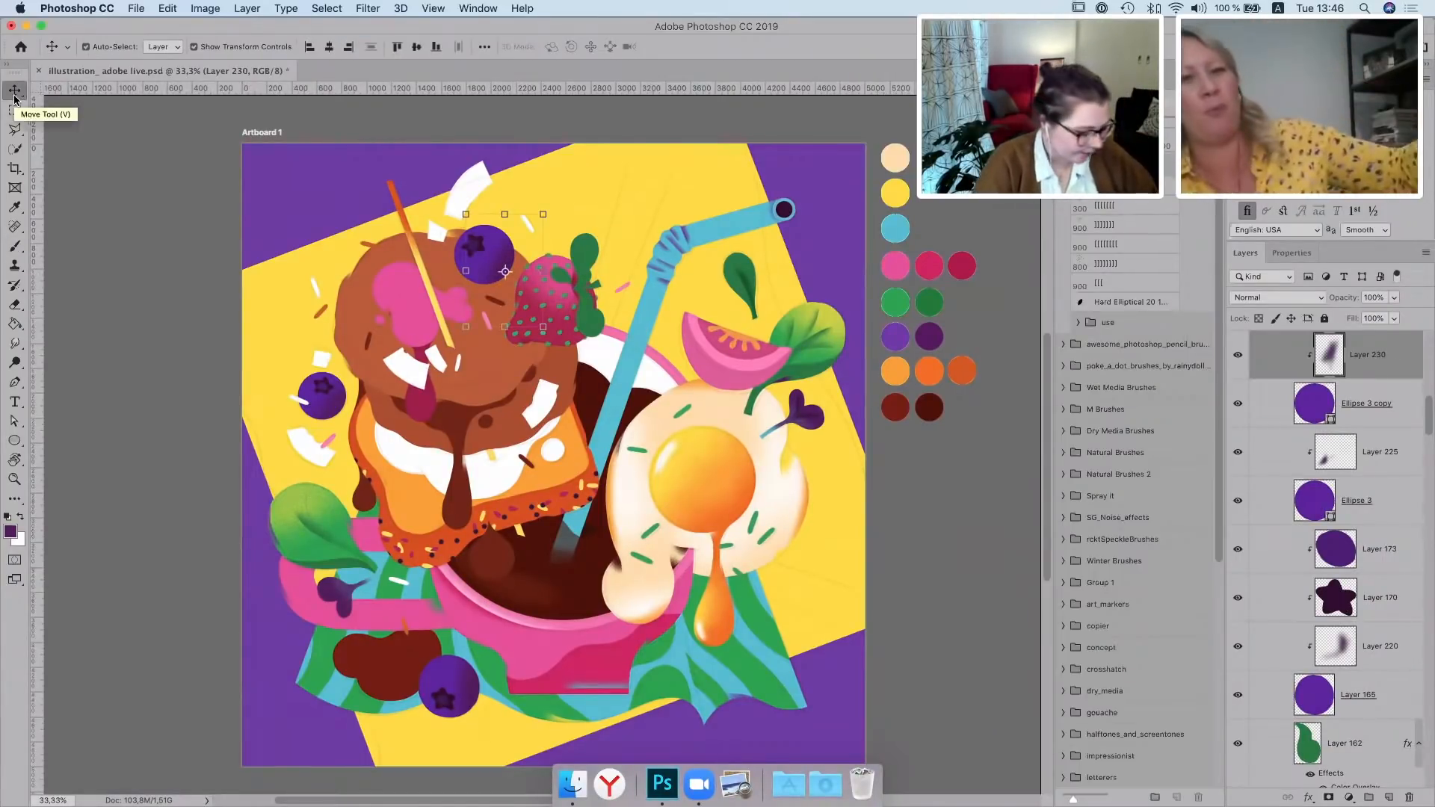
Select the upper brown pancake, Layer 116, and add a new layer clipped to it
key(super+plus)
key(super+plus)
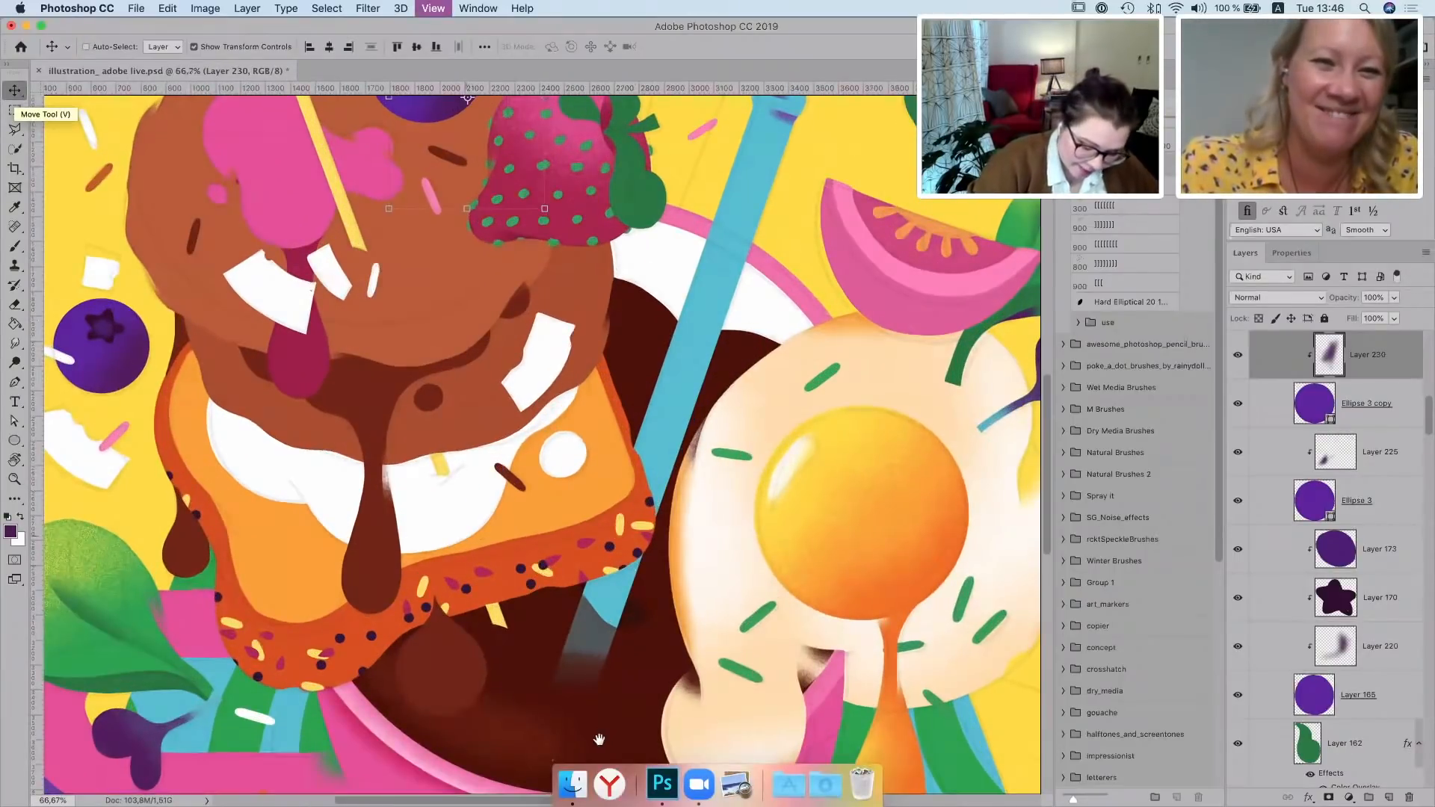
scroll(594, 742, up, 5)
scroll(594, 741, left, 4)
super+click(583, 556)
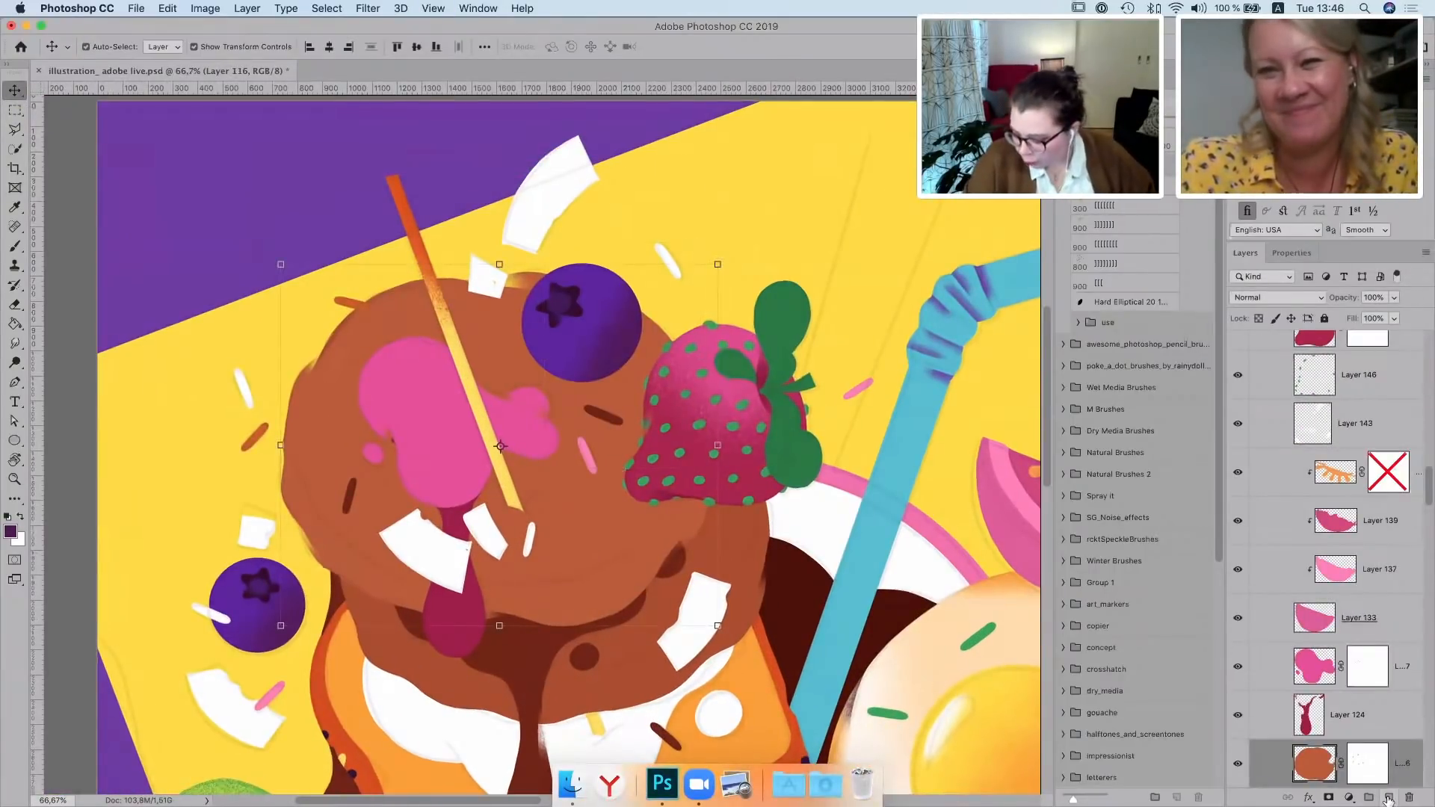
click(1387, 798)
key(super+alt+g)
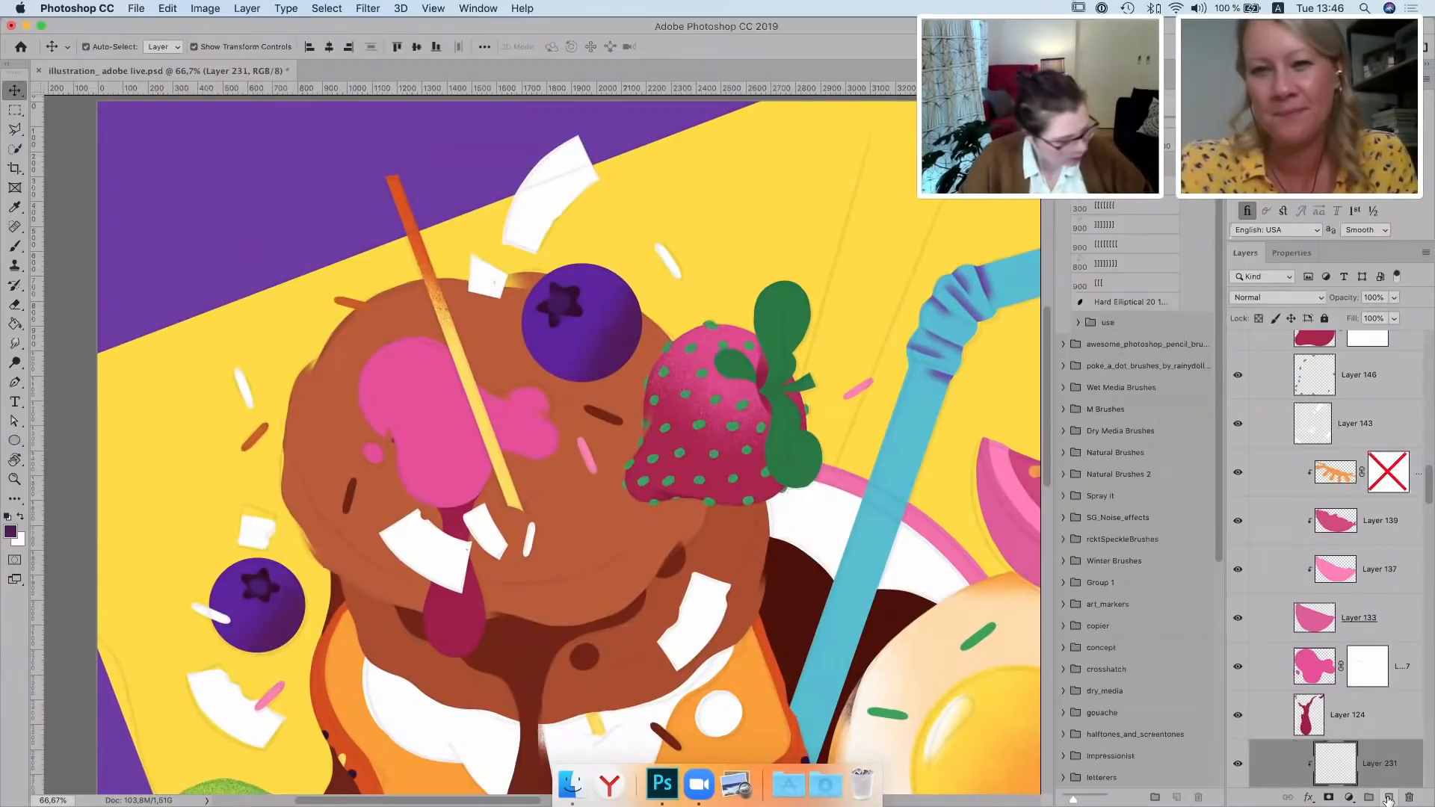
key(super+minus)
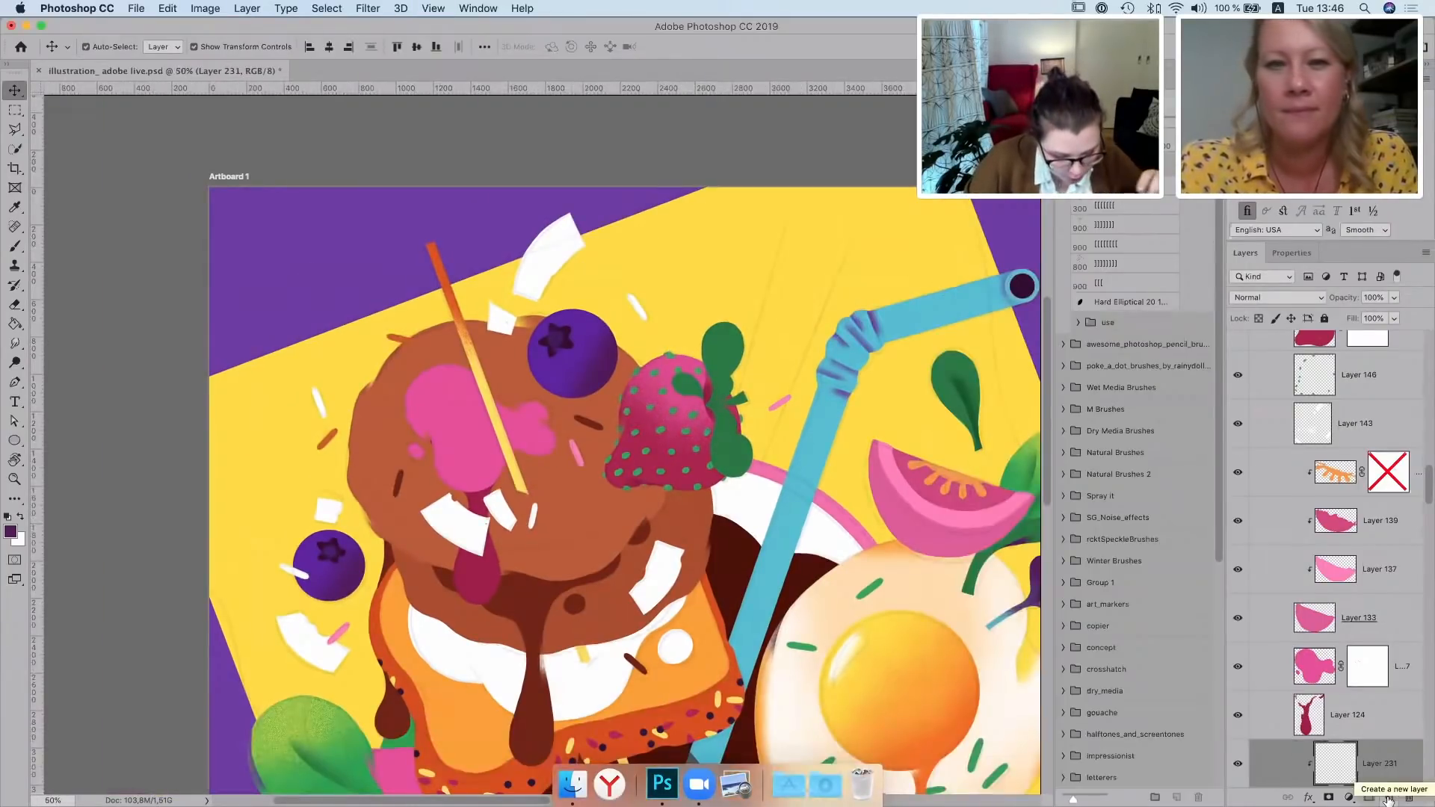
key(super+minus)
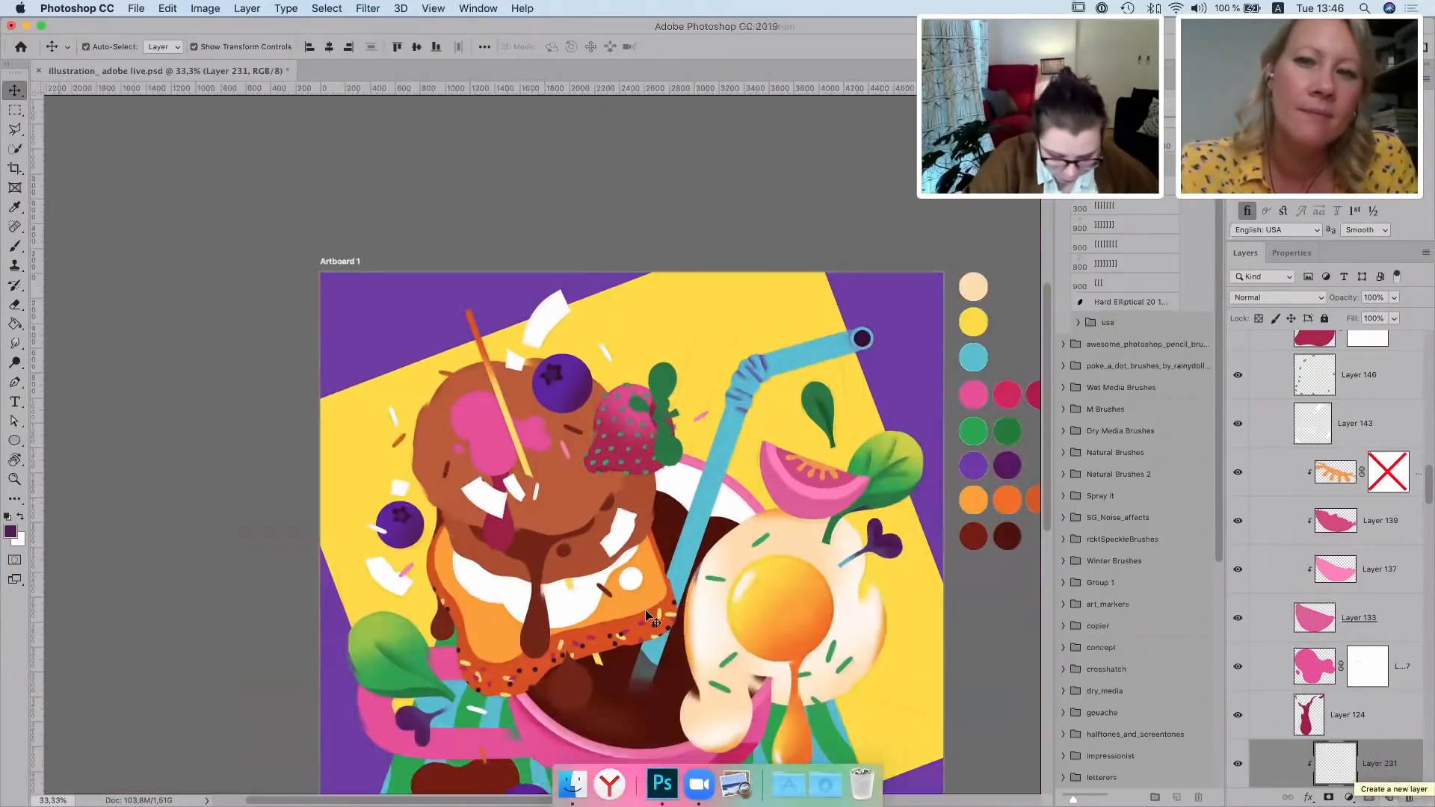
Sample the red-orange of the toast crust and paint a soft glow across the middle of the upper brown pancake
key(i)
click(636, 639)
click(17, 246)
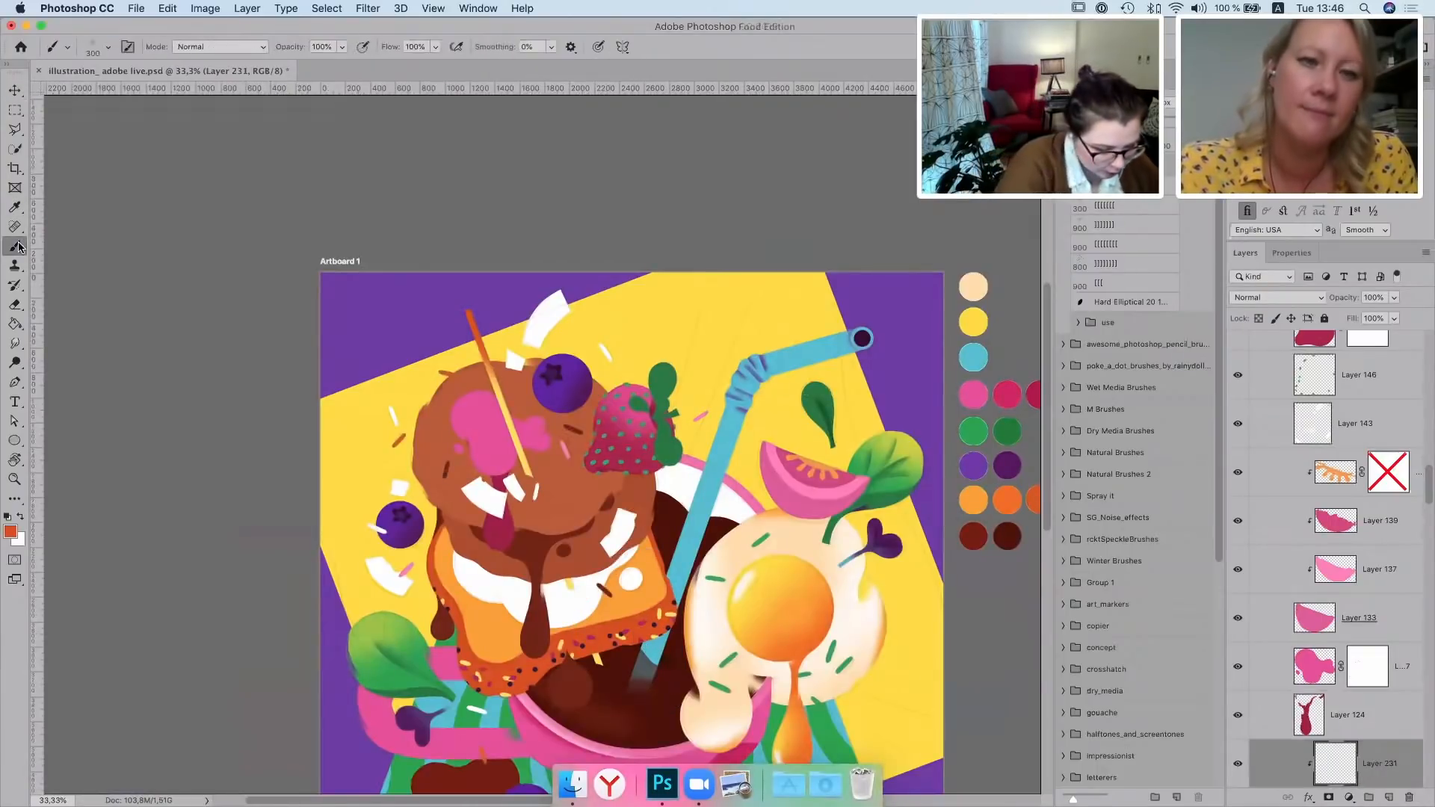
drag(446, 435, 438, 425)
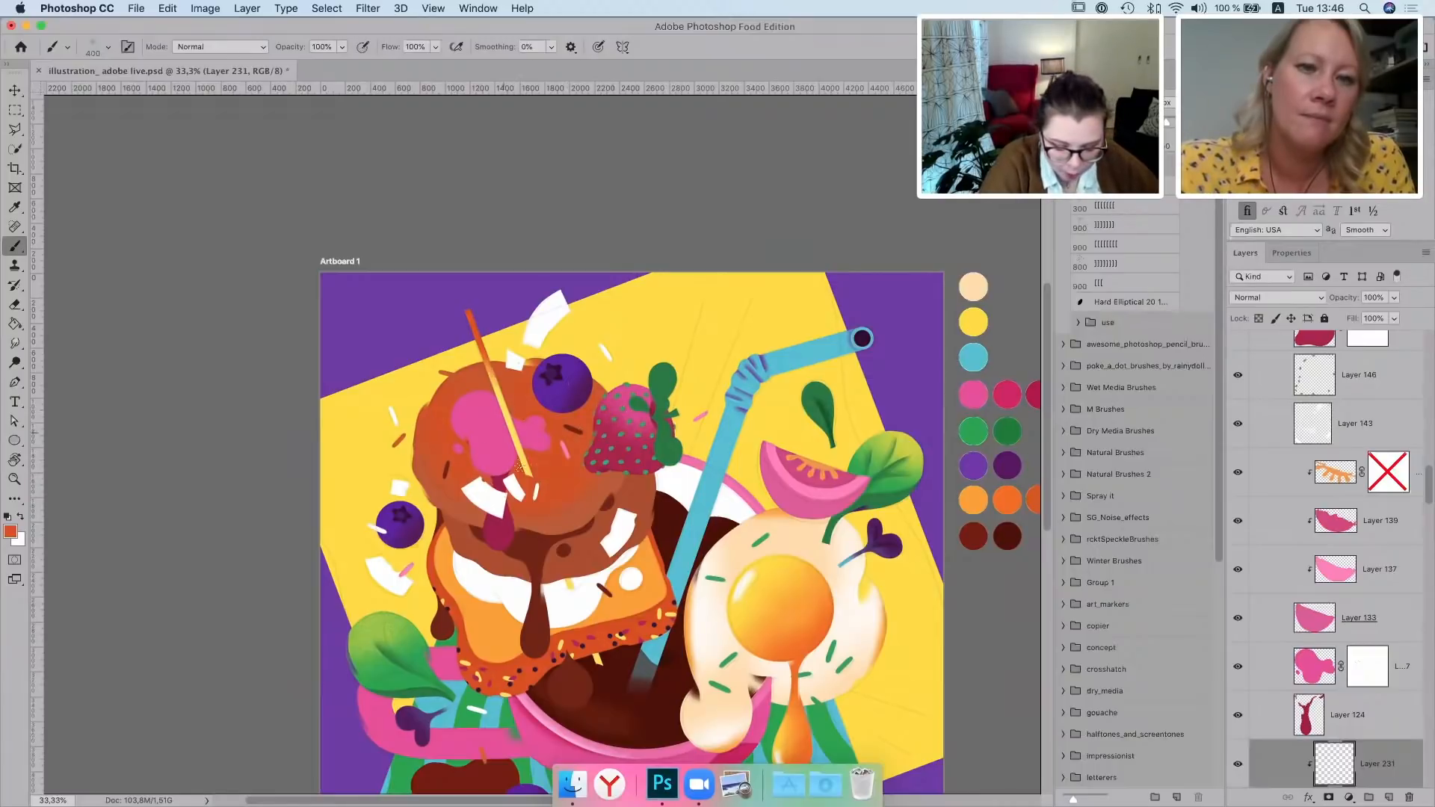
Add another layer clipped to the upper brown pancake and sample the light orange of the toast as the foreground colour
click(1389, 798)
key(super+alt+g)
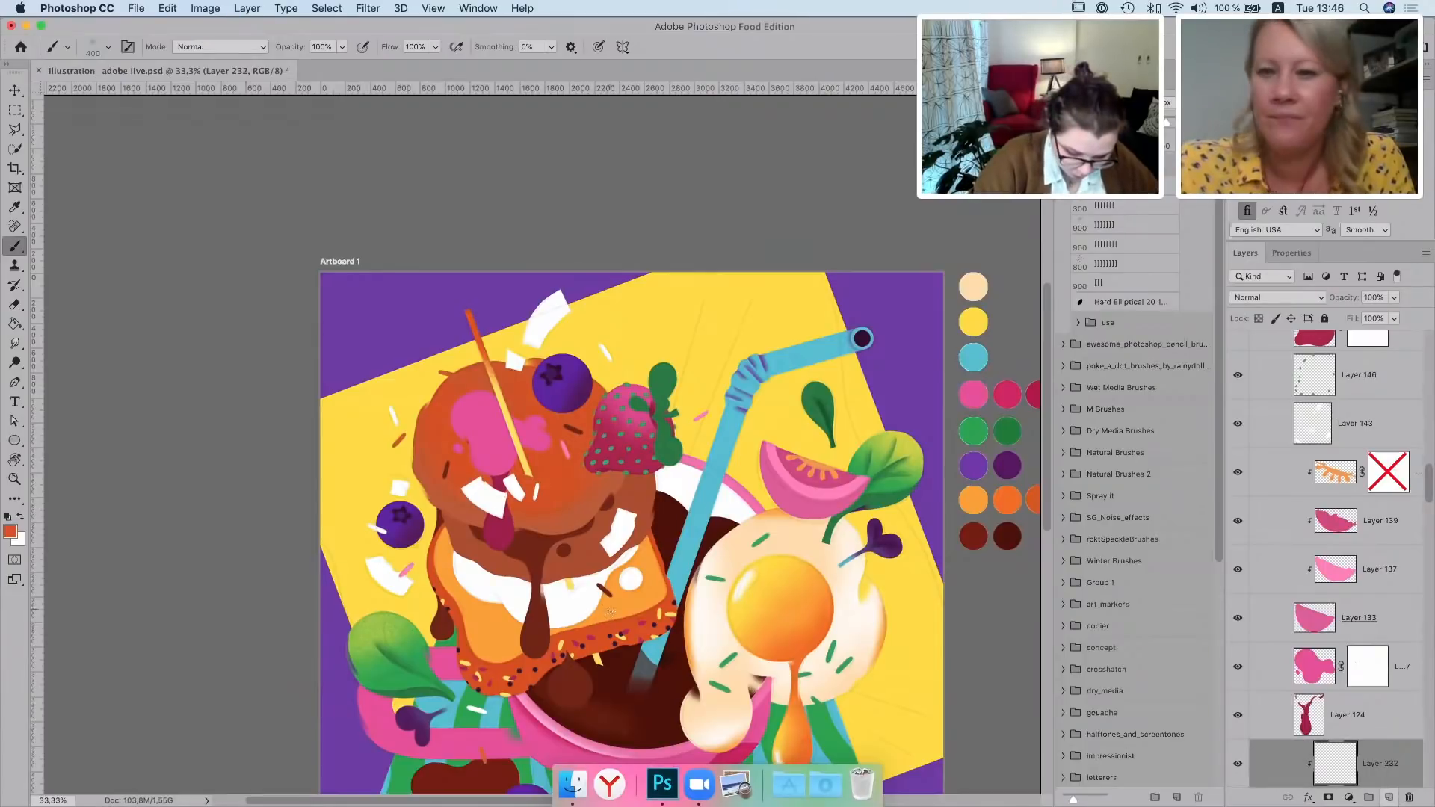
alt+click(609, 611)
Enlarge the brush and paint textured light orange highlights over the top and centre of the upper pancake
key(])
key(])
key(])
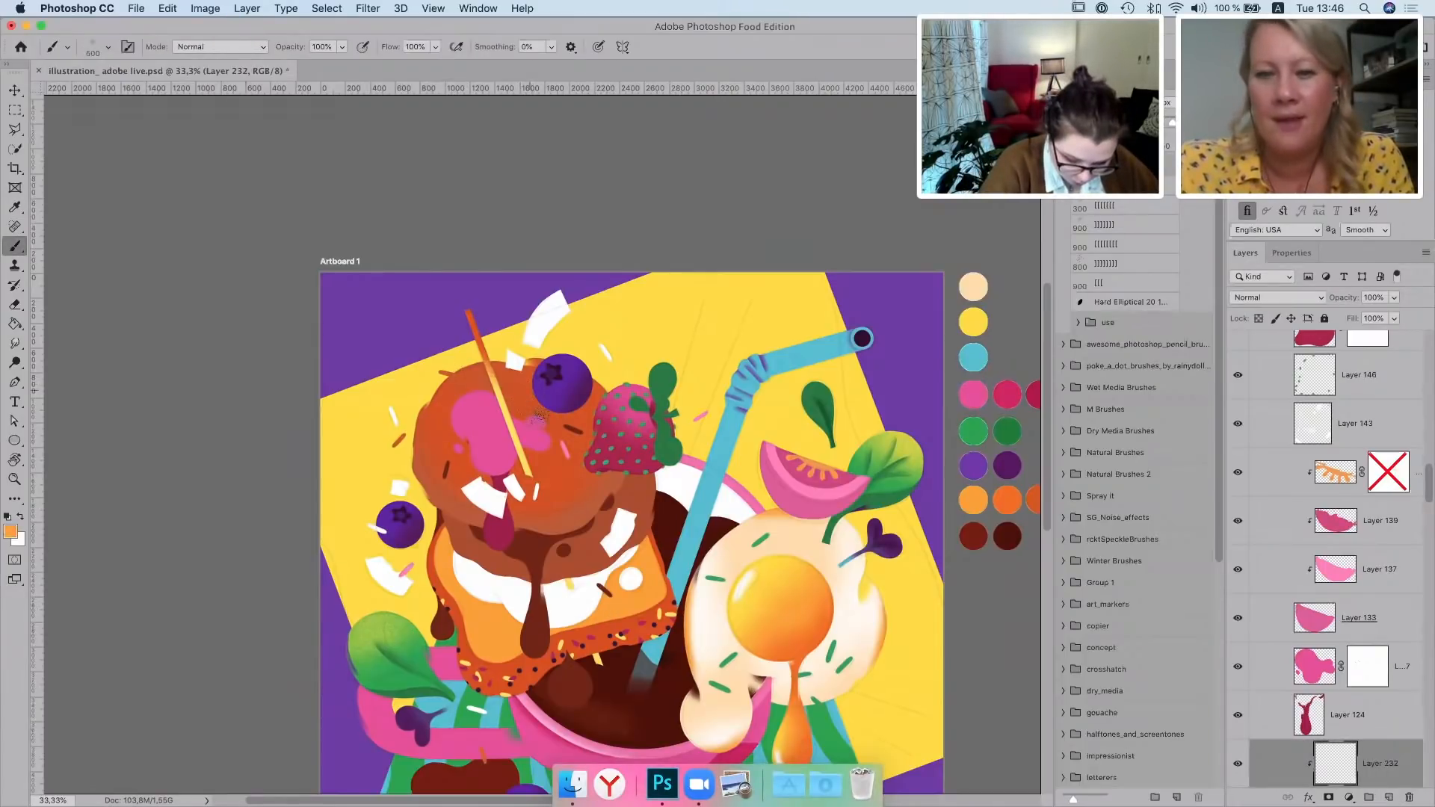
drag(525, 360, 454, 390)
mouse_move(473, 446)
mouse_down()
mouse_move(441, 417)
mouse_move(476, 470)
mouse_move(508, 435)
mouse_move(547, 470)
mouse_move(563, 462)
mouse_move(553, 430)
mouse_move(570, 418)
mouse_move(592, 435)
mouse_move(603, 367)
mouse_move(589, 396)
mouse_up()
drag(520, 480, 579, 458)
mouse_move(452, 450)
mouse_down()
mouse_move(441, 459)
mouse_move(478, 457)
mouse_up()
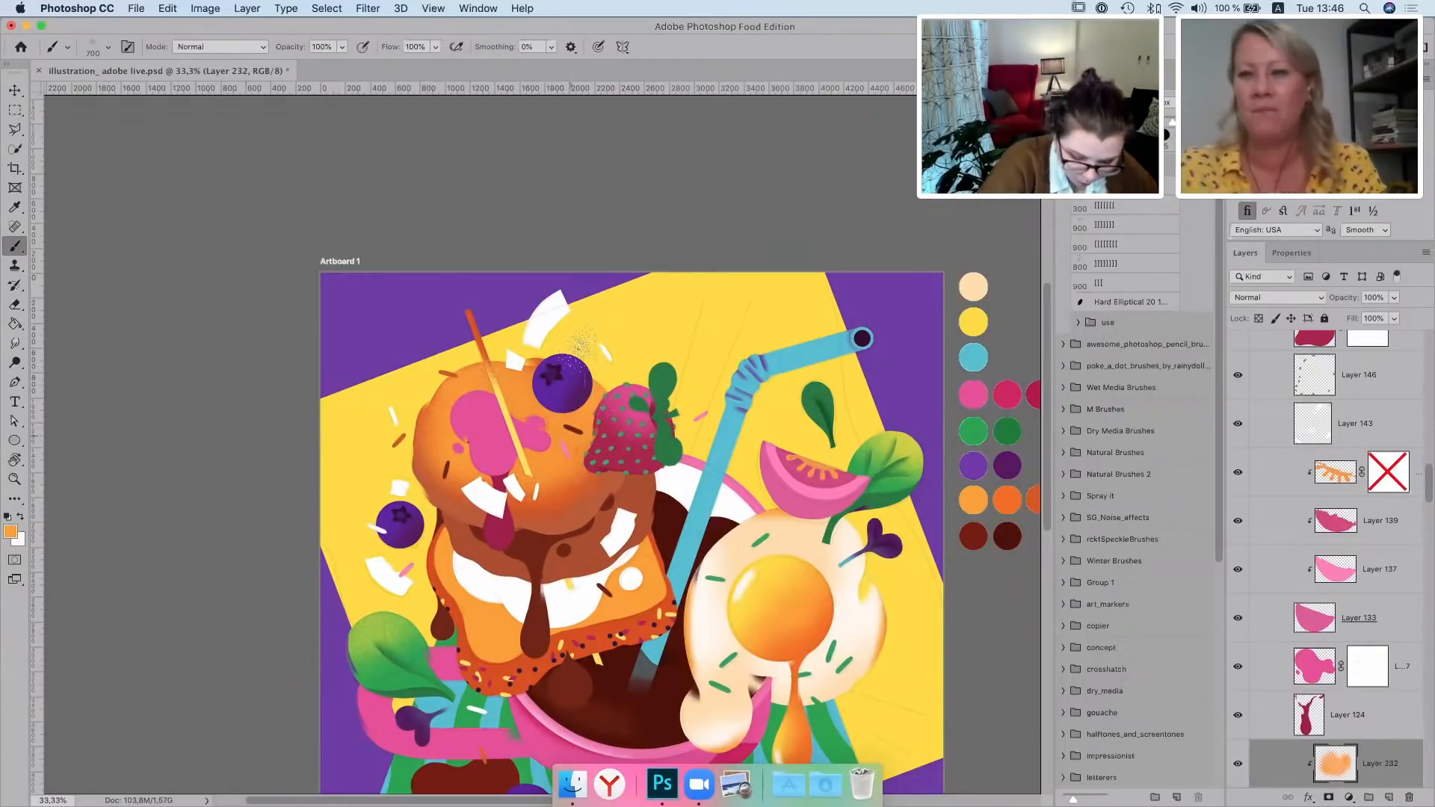
Add a layer clipped to the coconut flakes, Layer 143, and paint light orange shading along the large flakes with a smaller brush
key(v)
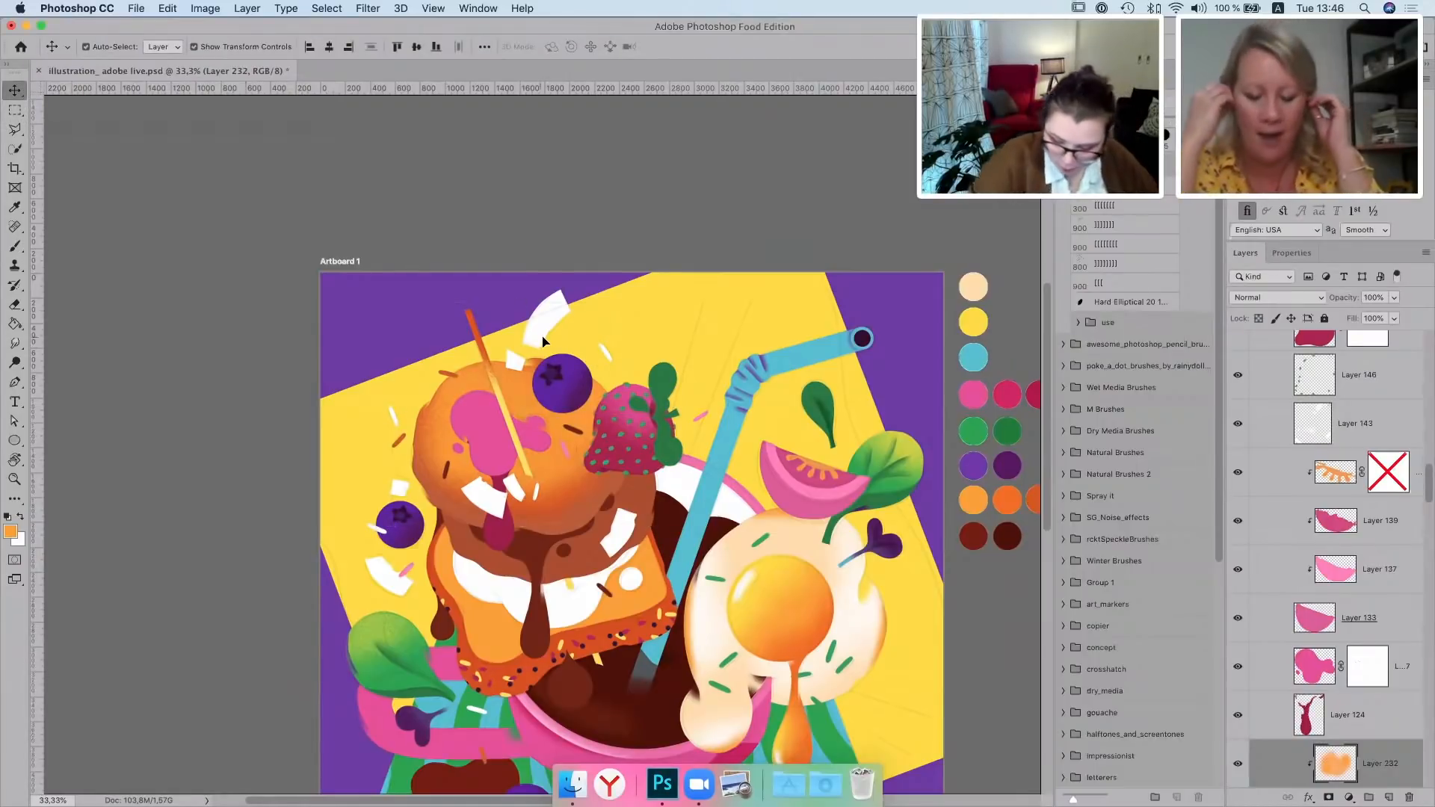
click(1388, 797)
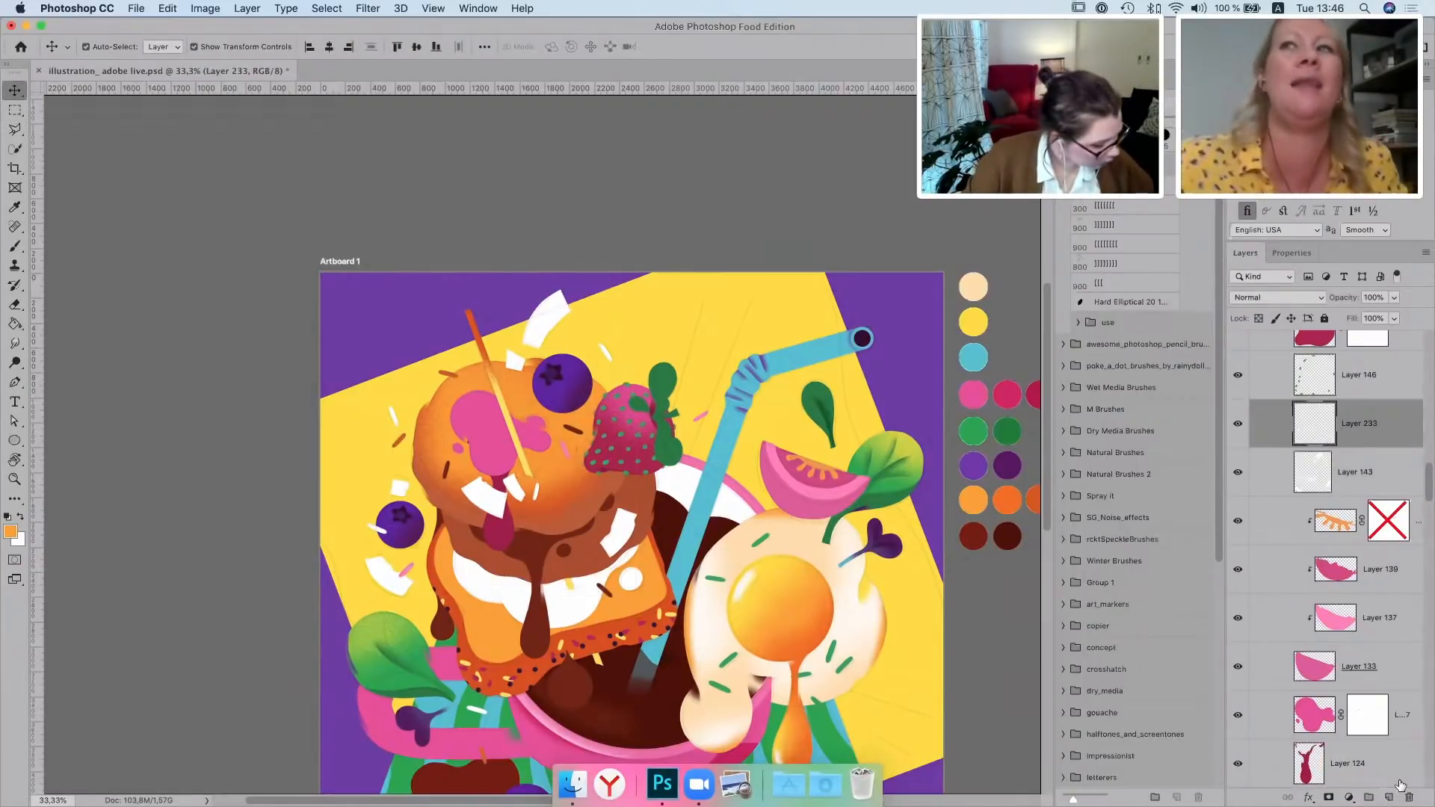
key(super+alt+g)
key(i)
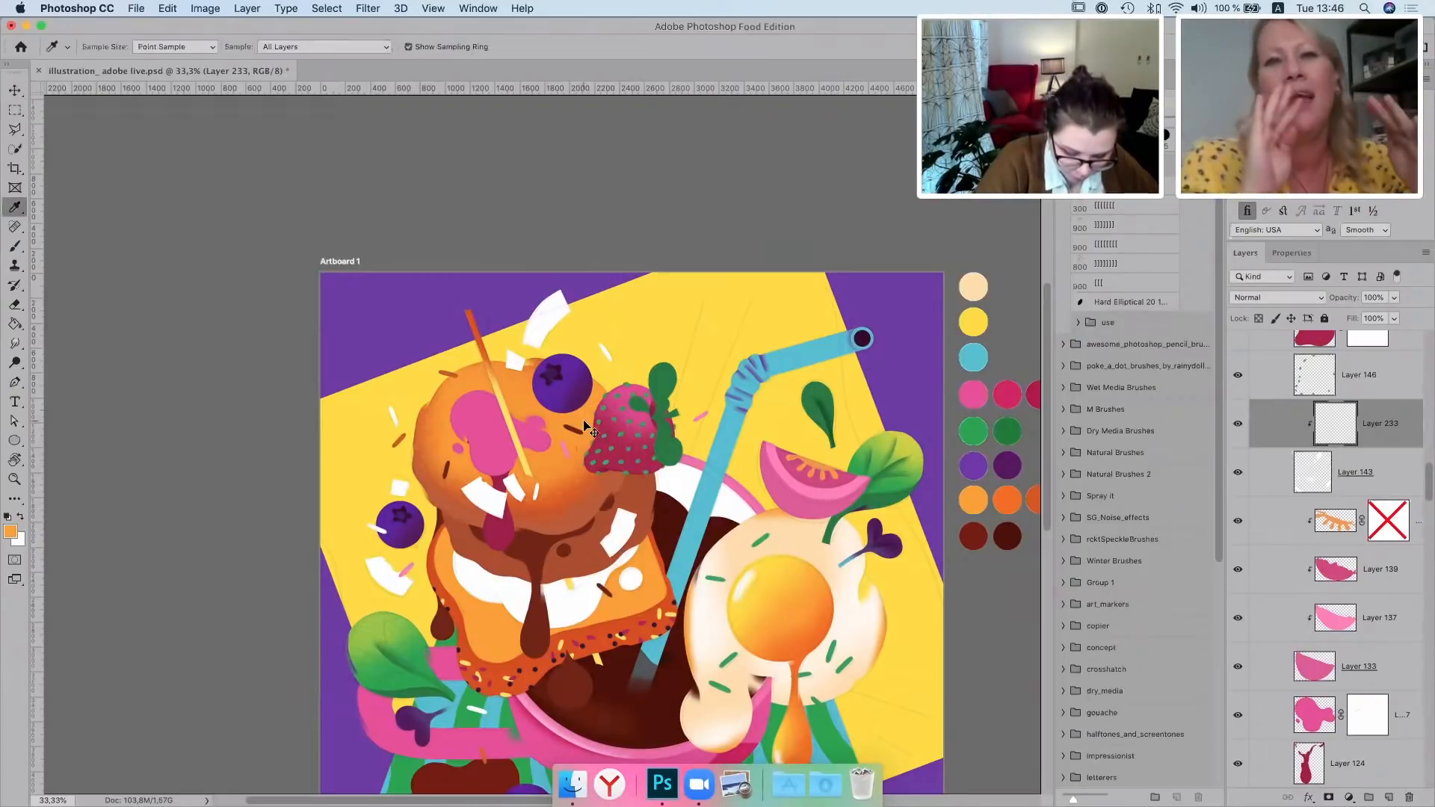
click(29, 249)
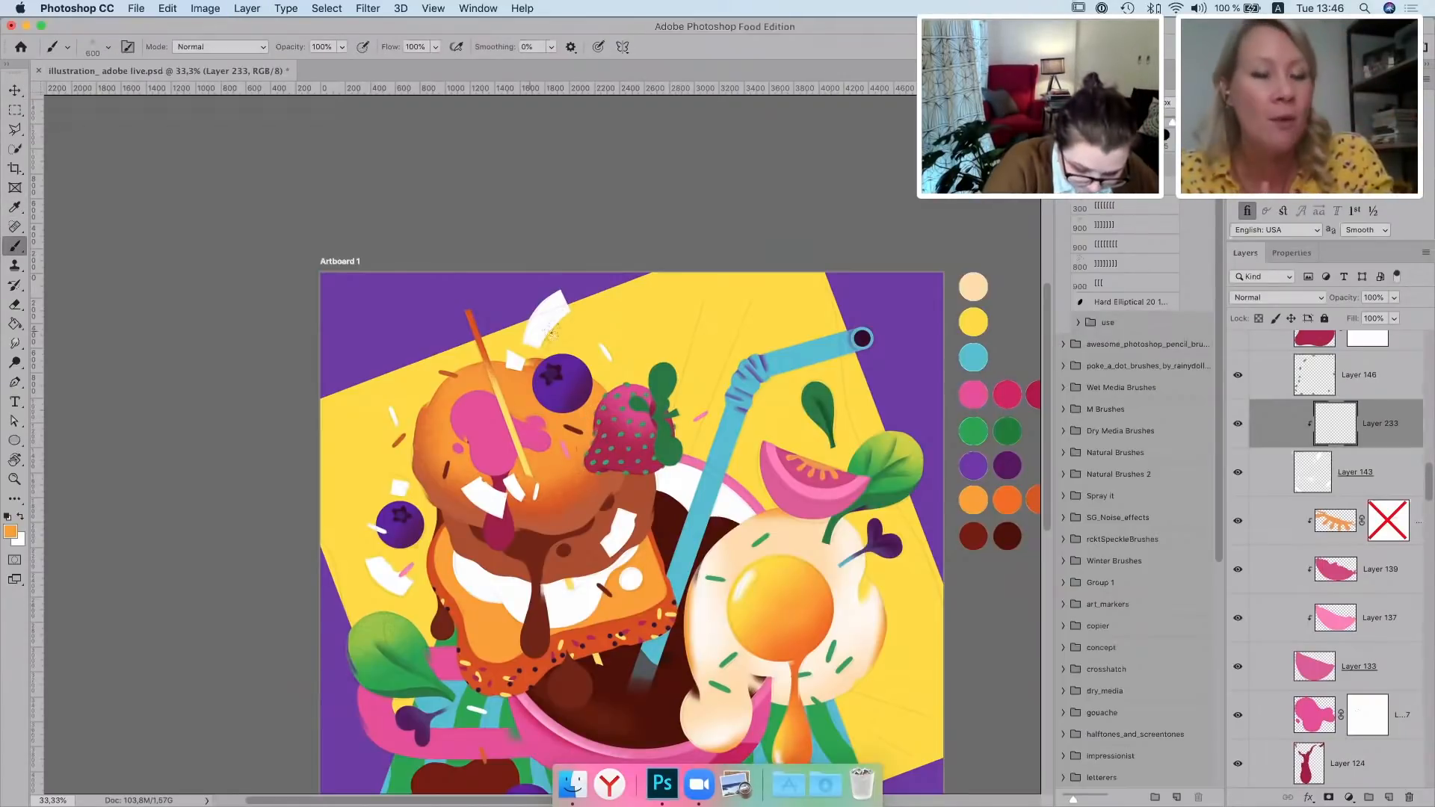
key(bracketleft)
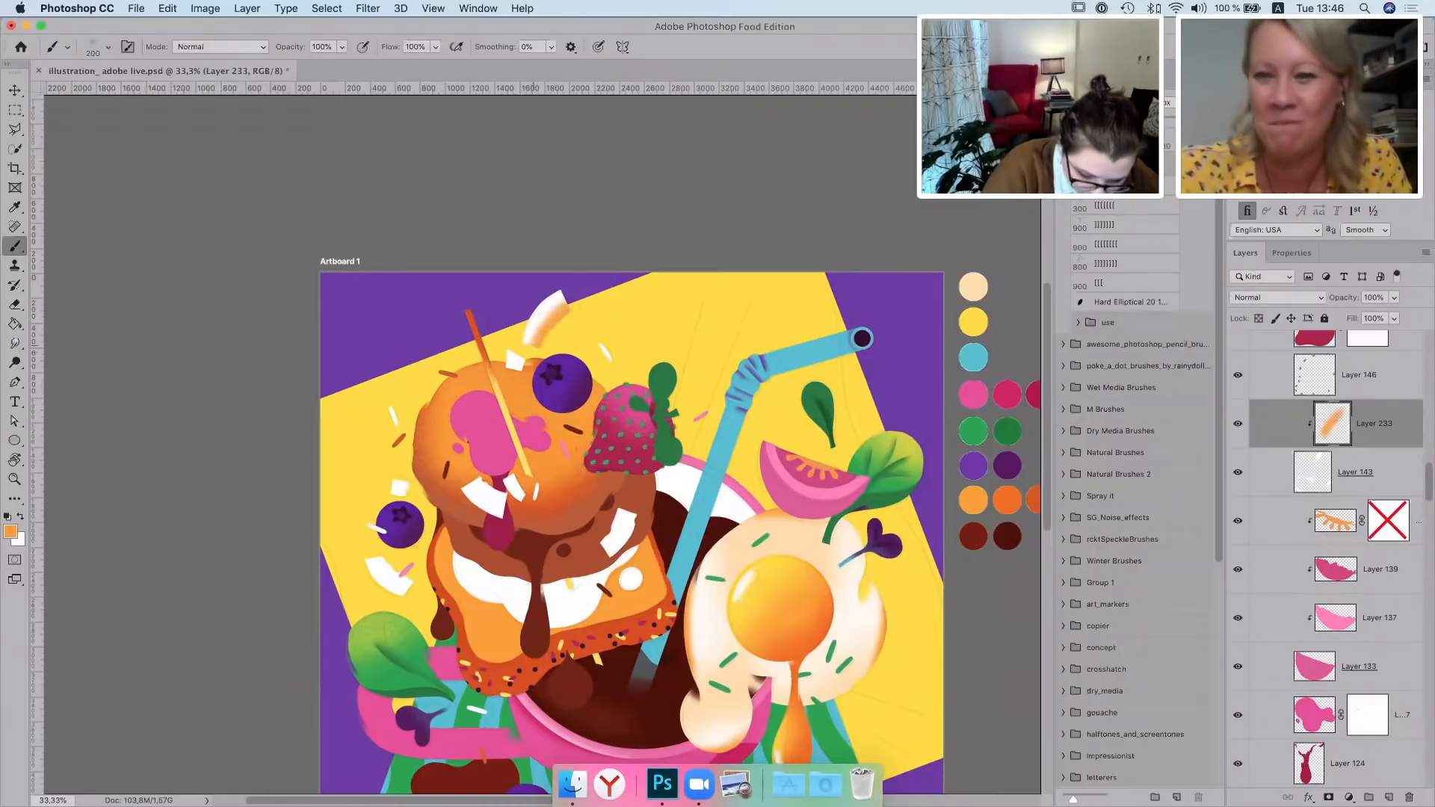
mouse_move(396, 571)
mouse_down()
mouse_move(370, 547)
mouse_move(410, 581)
mouse_up()
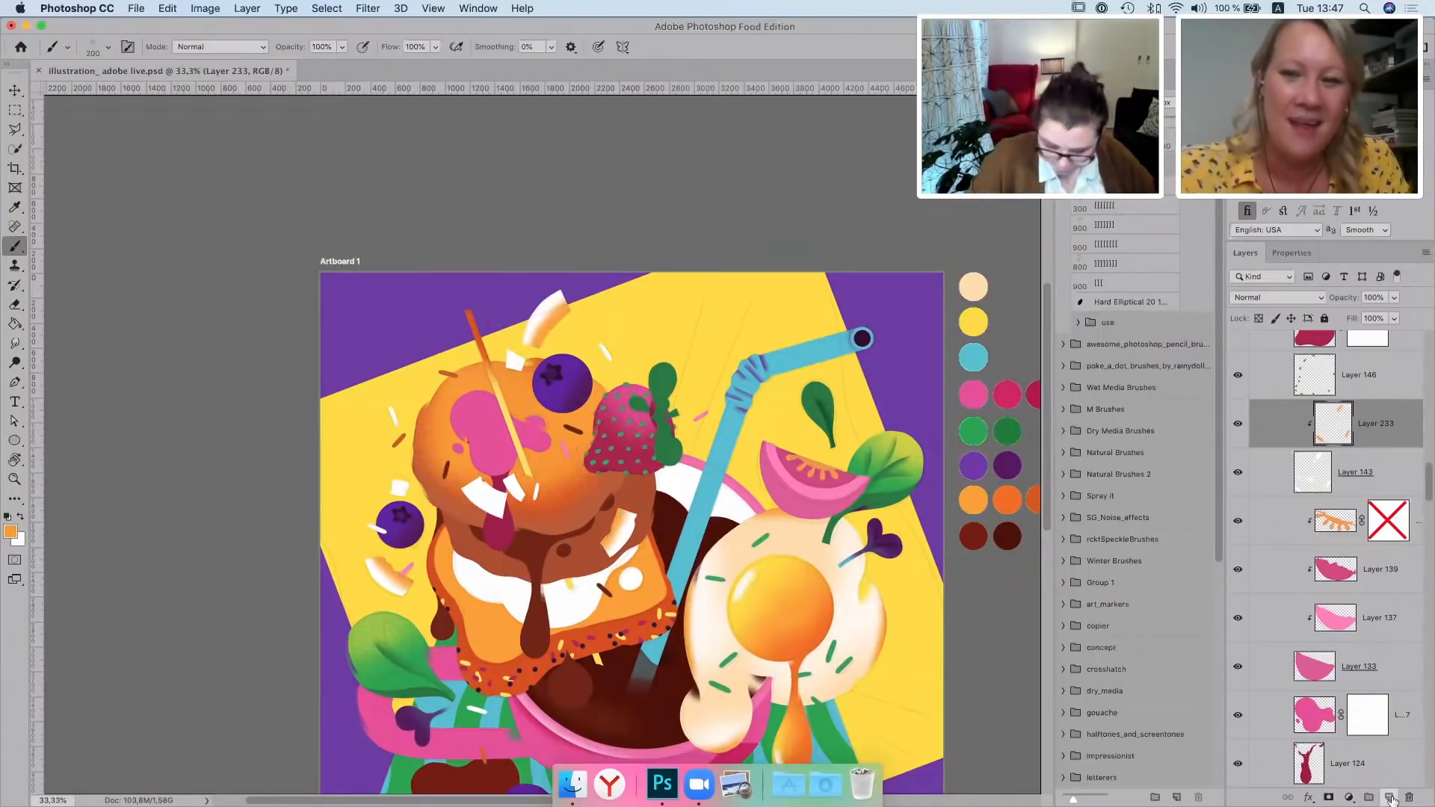
Add another layer clipped to the coconut flakes, sample the brown of the lower pancake and darken the large flakes' outer edges
click(1389, 798)
key(super+alt+g)
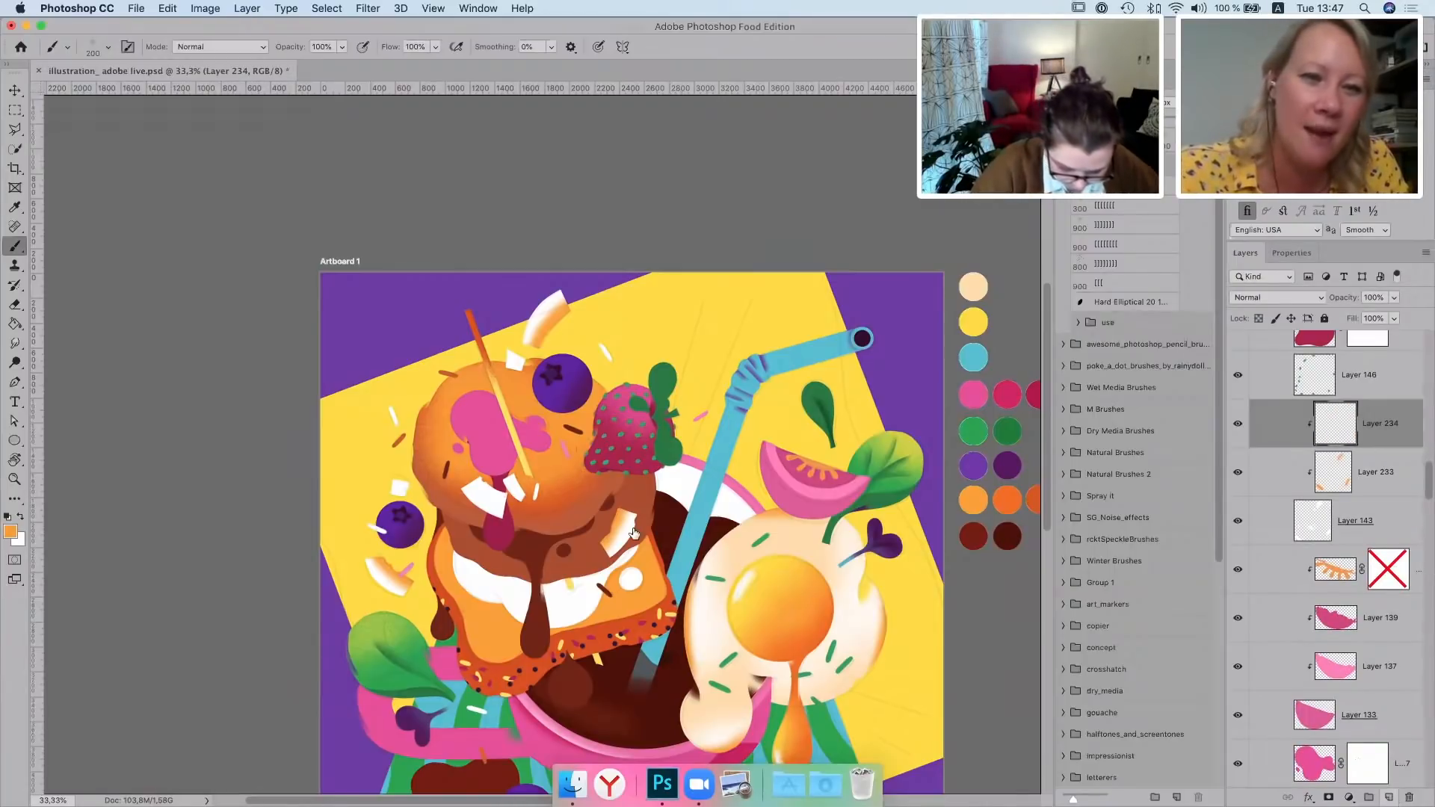
alt+click(597, 563)
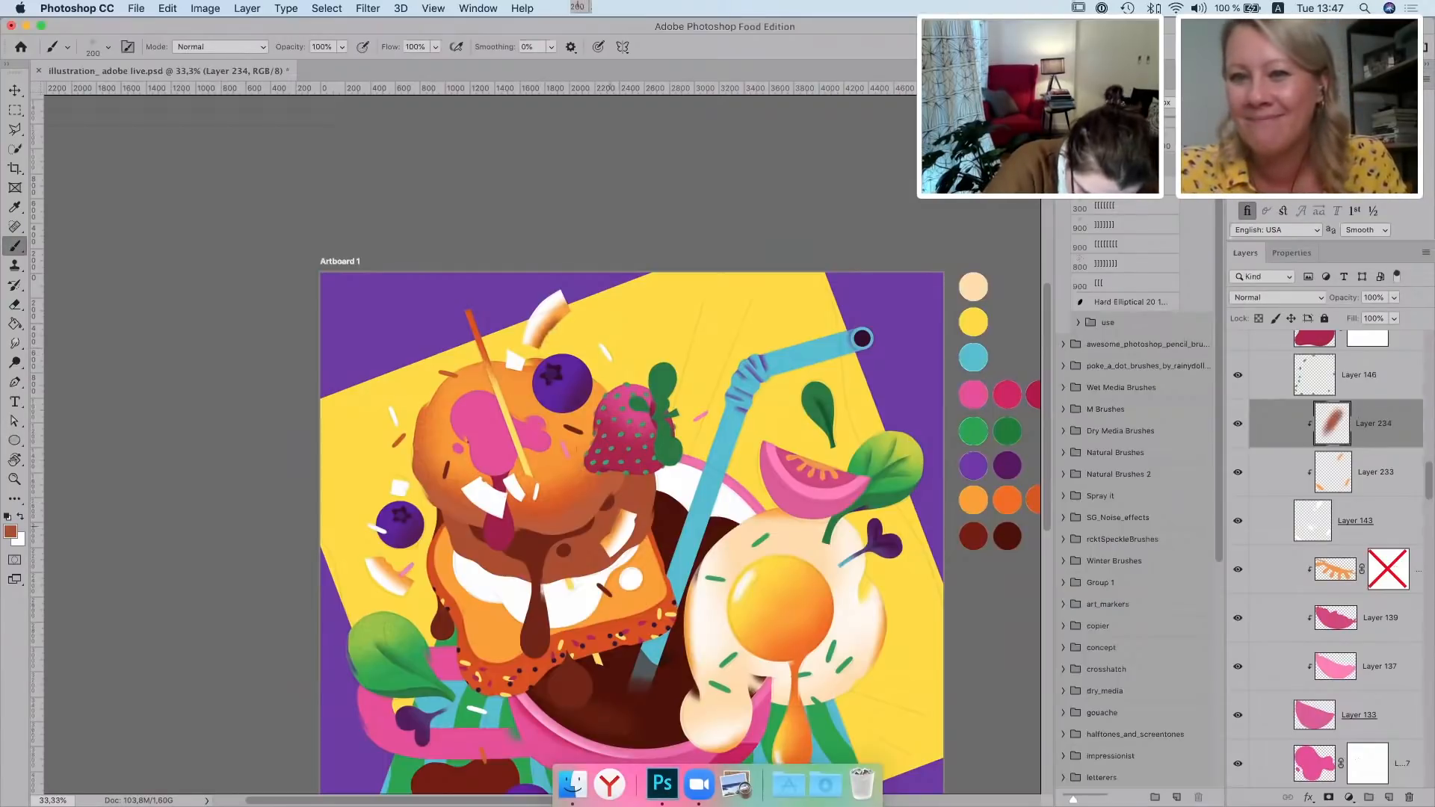
drag(409, 575, 415, 584)
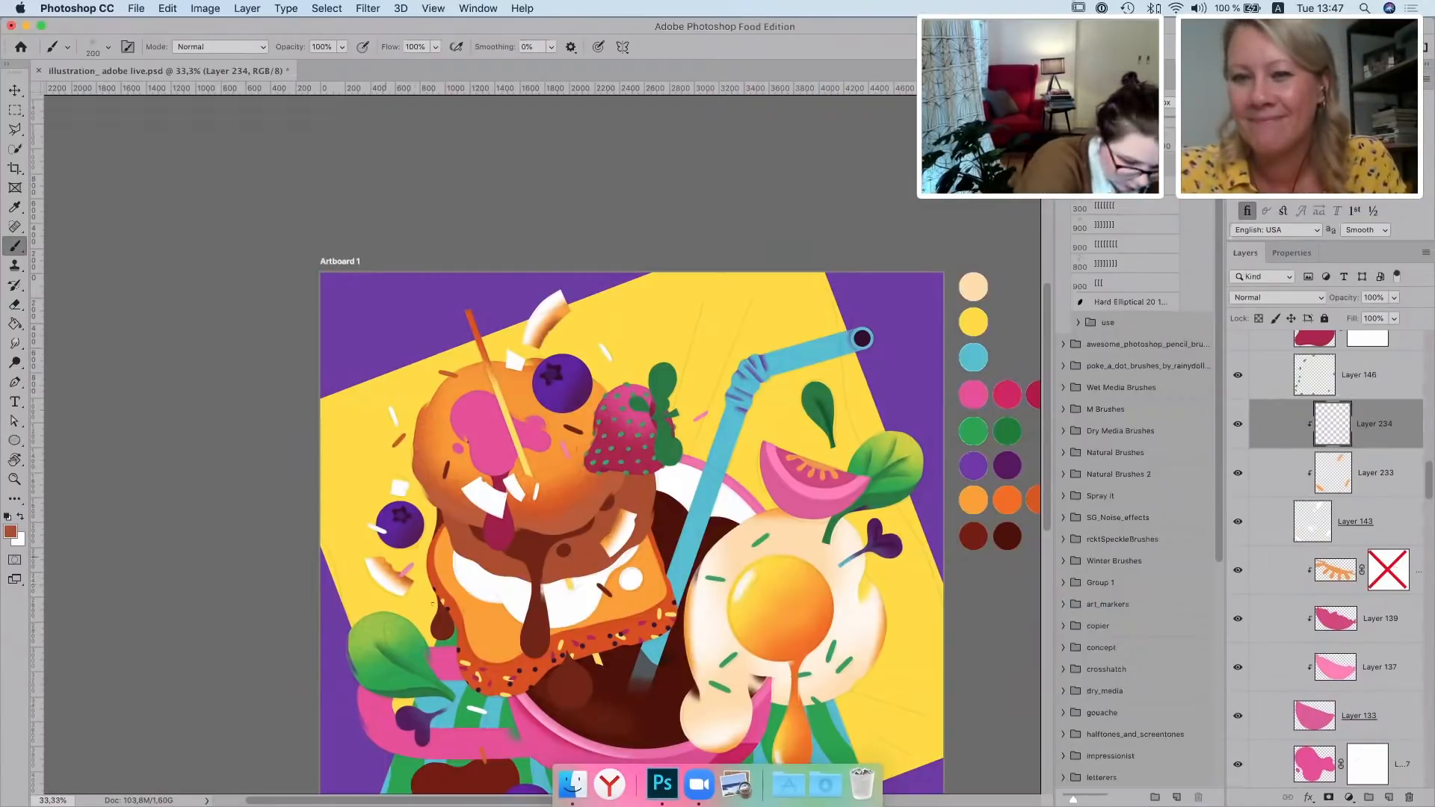
Paint a highlight in the straw's blue on a new layer clipped to the upper blueberry and set that layer's opacity to 74%
click(14, 90)
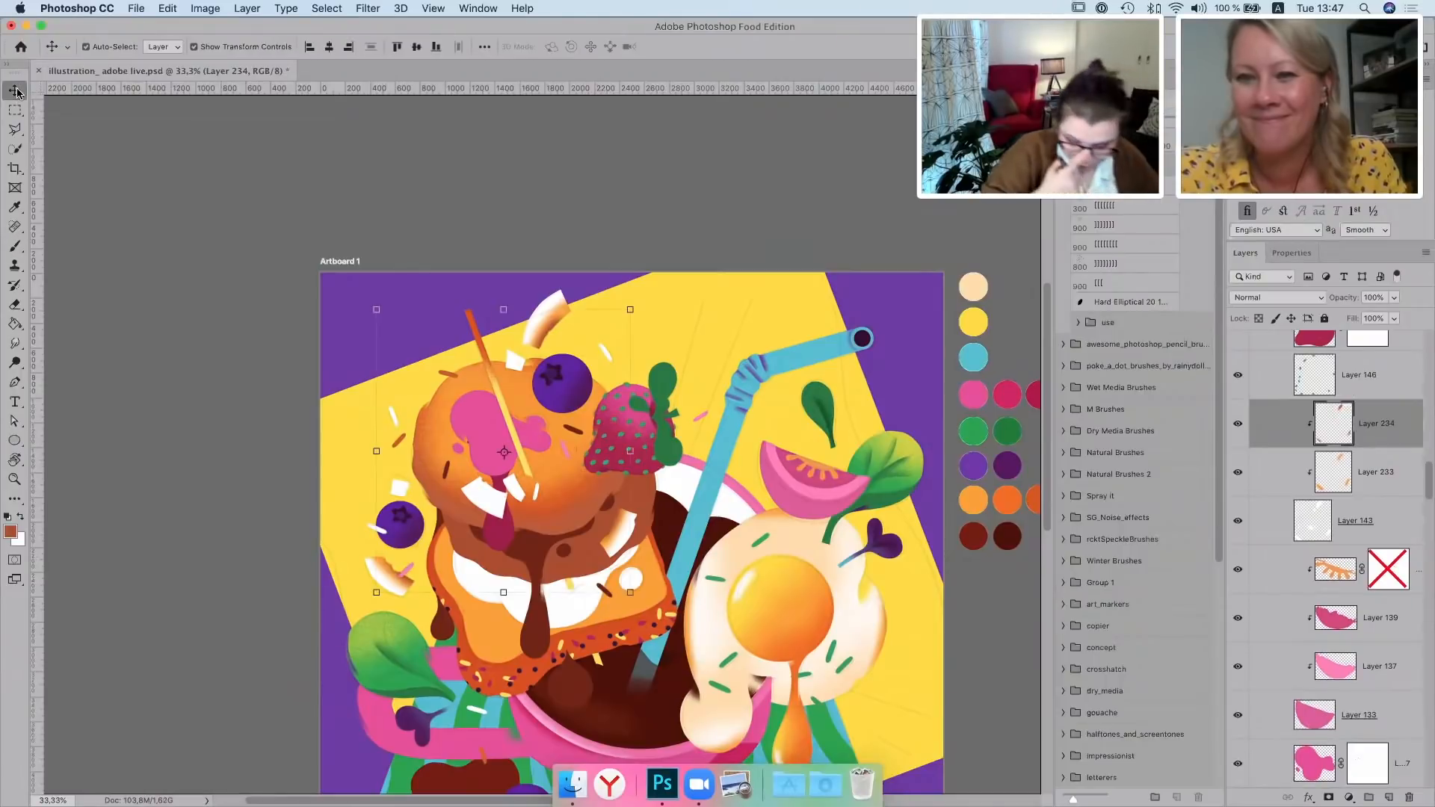
click(553, 390)
key(super+shift+alt+n)
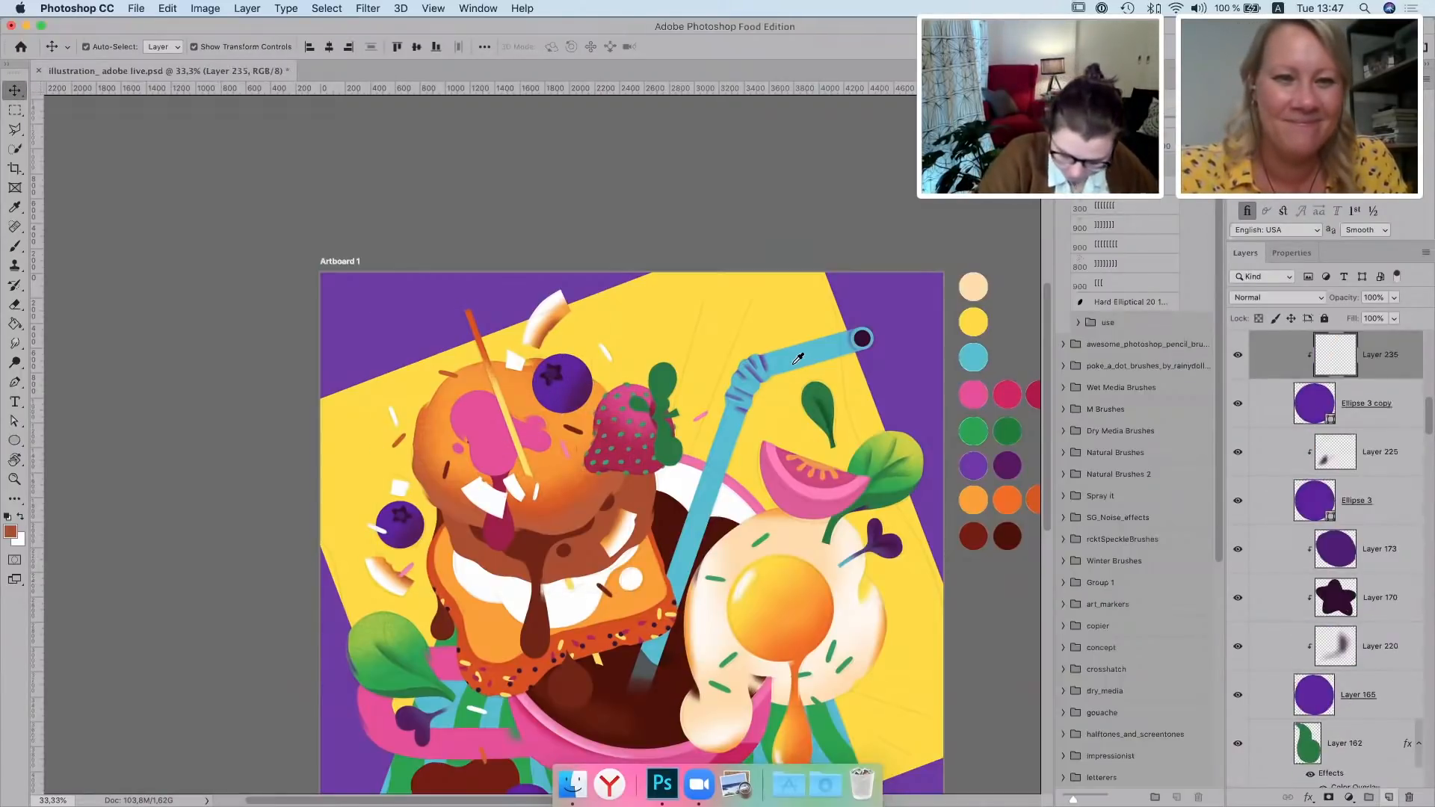
click(798, 360)
click(15, 246)
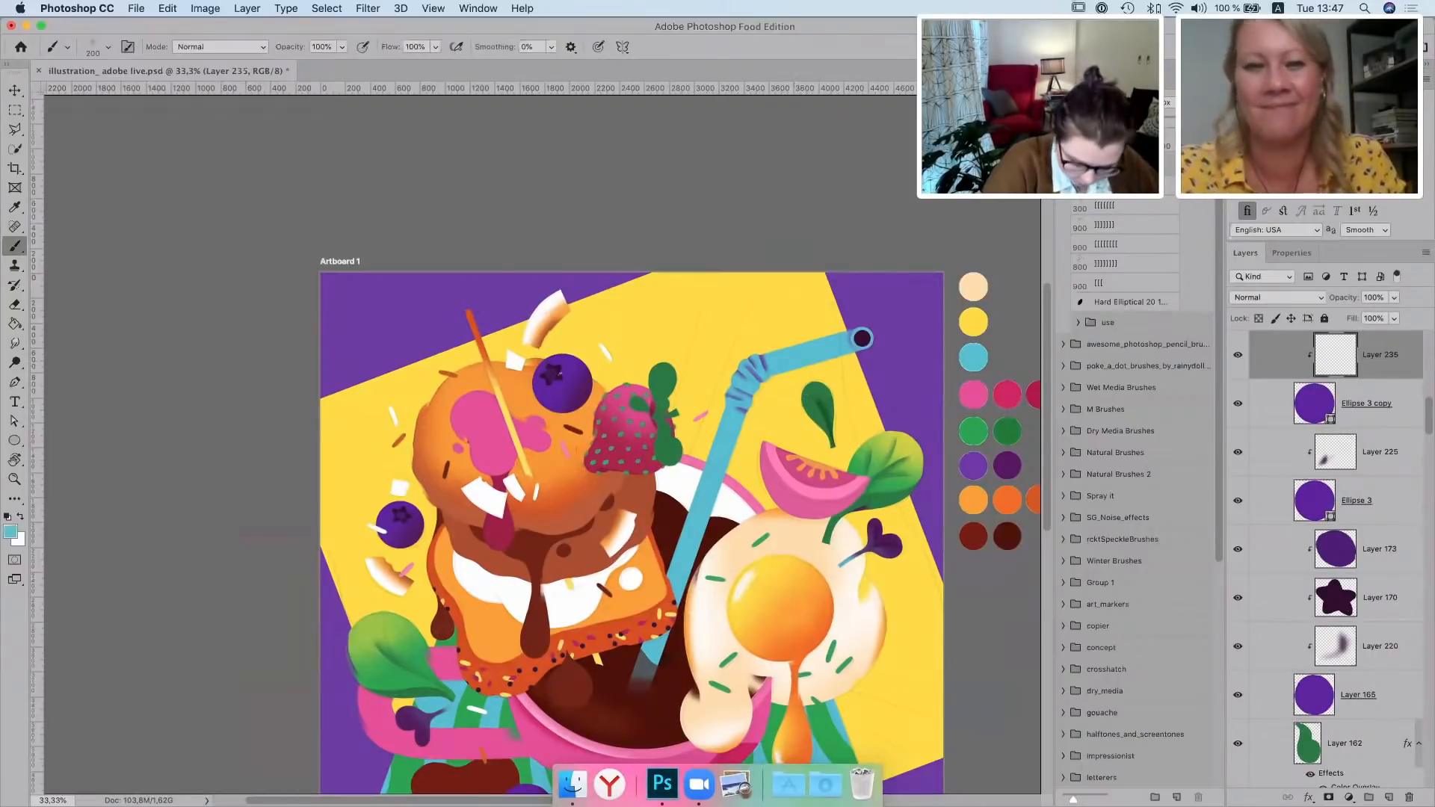
mouse_move(539, 390)
mouse_down()
mouse_move(541, 368)
mouse_move(540, 387)
mouse_move(565, 394)
mouse_up()
click(1394, 299)
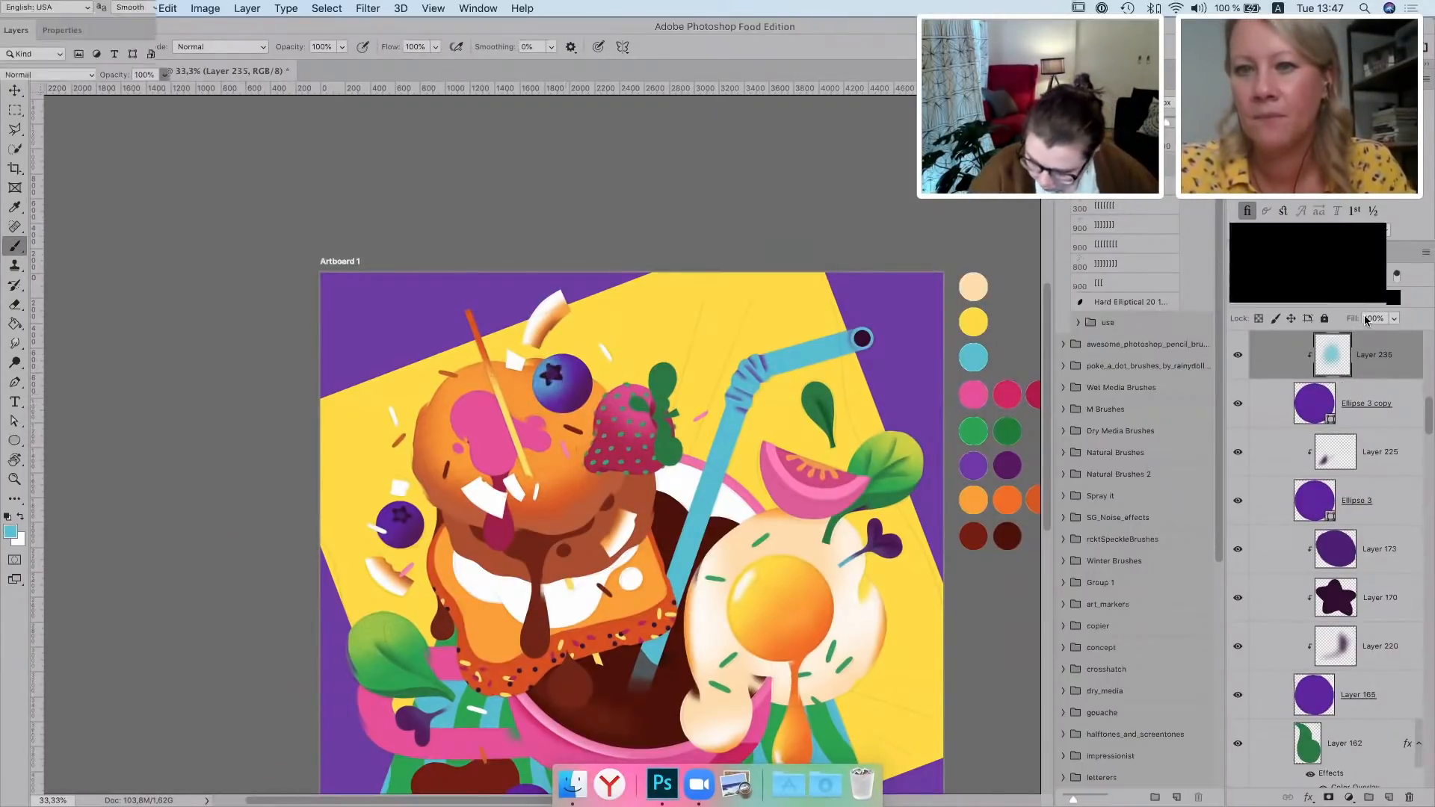
drag(1396, 316, 1375, 316)
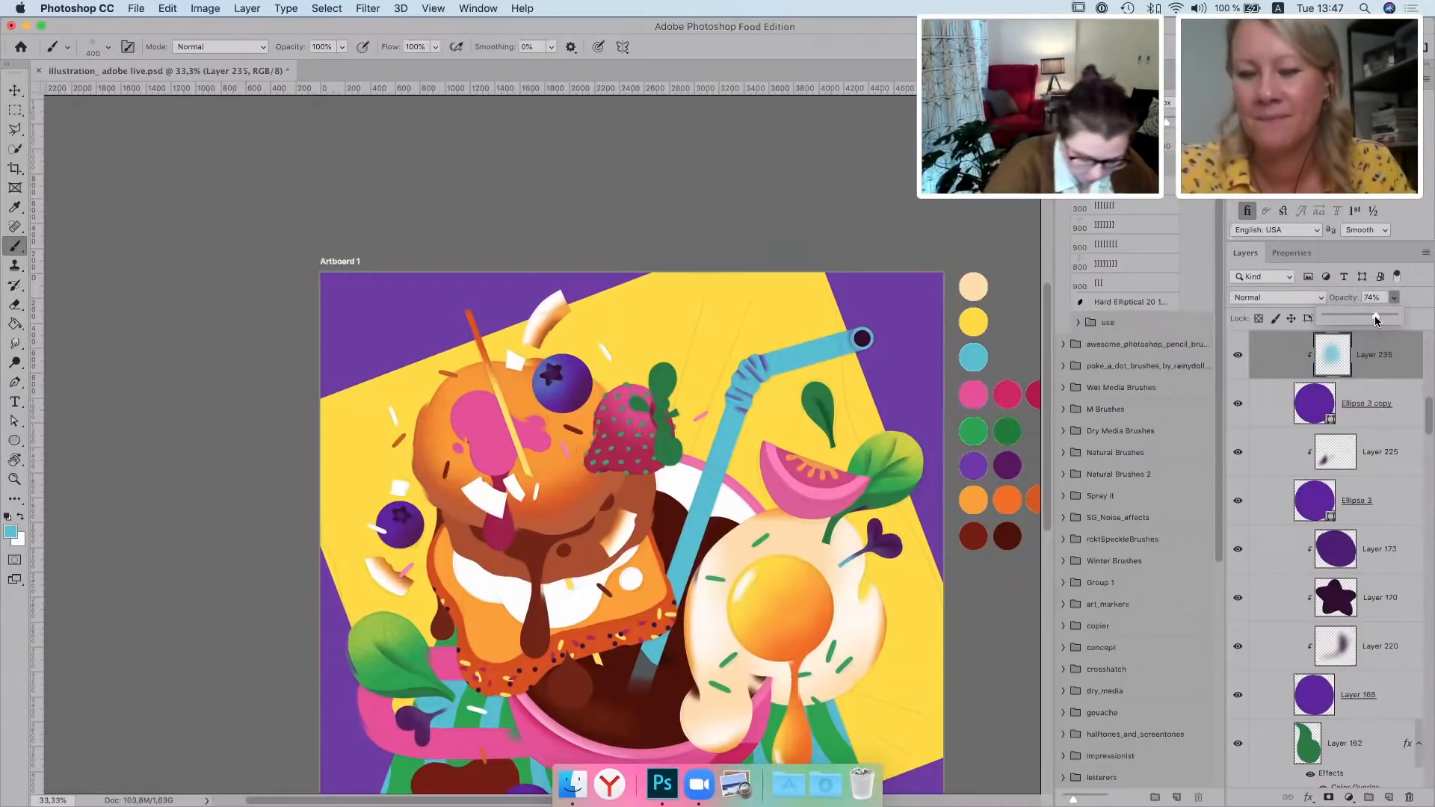
Paint the same blue highlight on a new layer clipped to the lower blueberry, Ellipse 3, and set its opacity to 54%
click(16, 96)
click(396, 520)
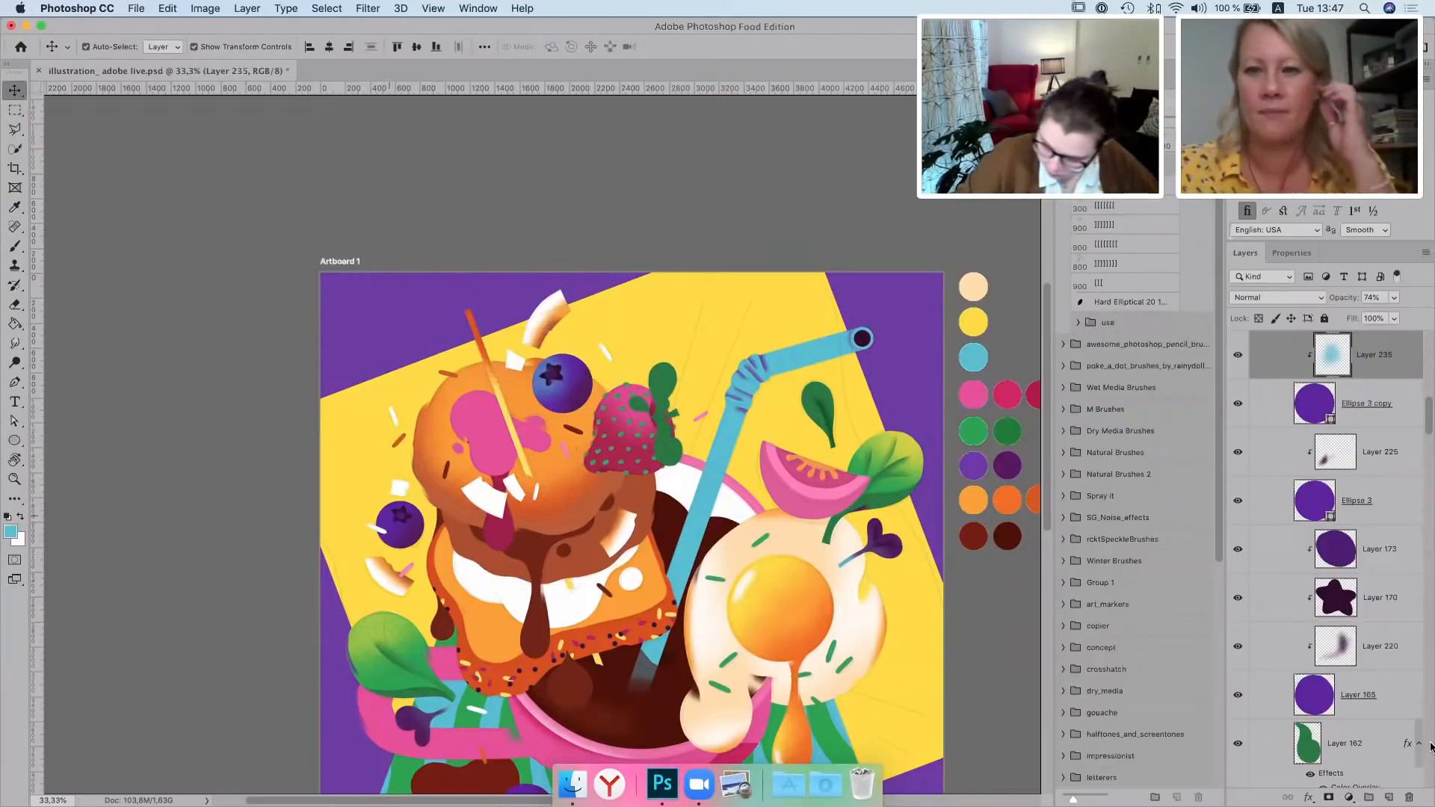
click(1388, 797)
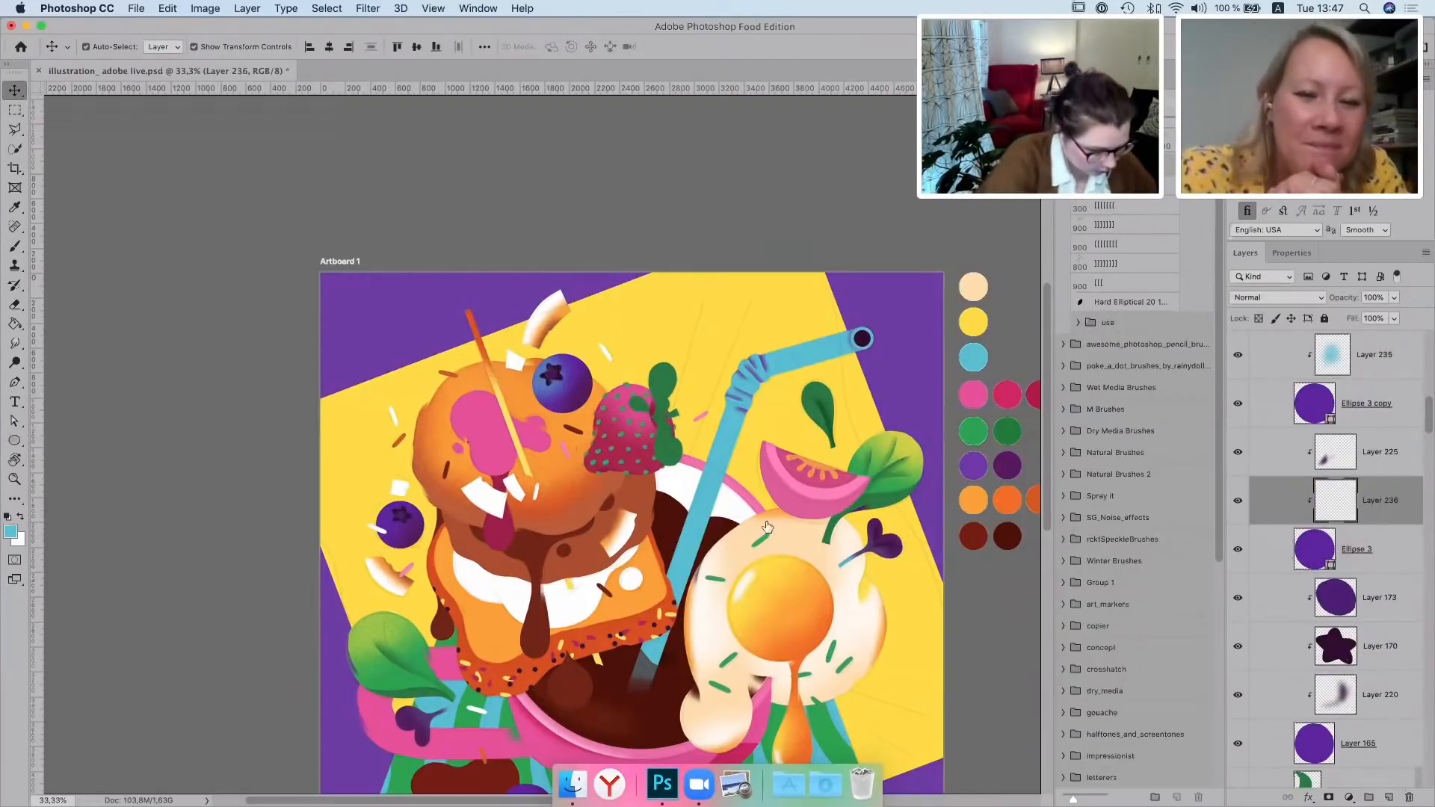
key(b)
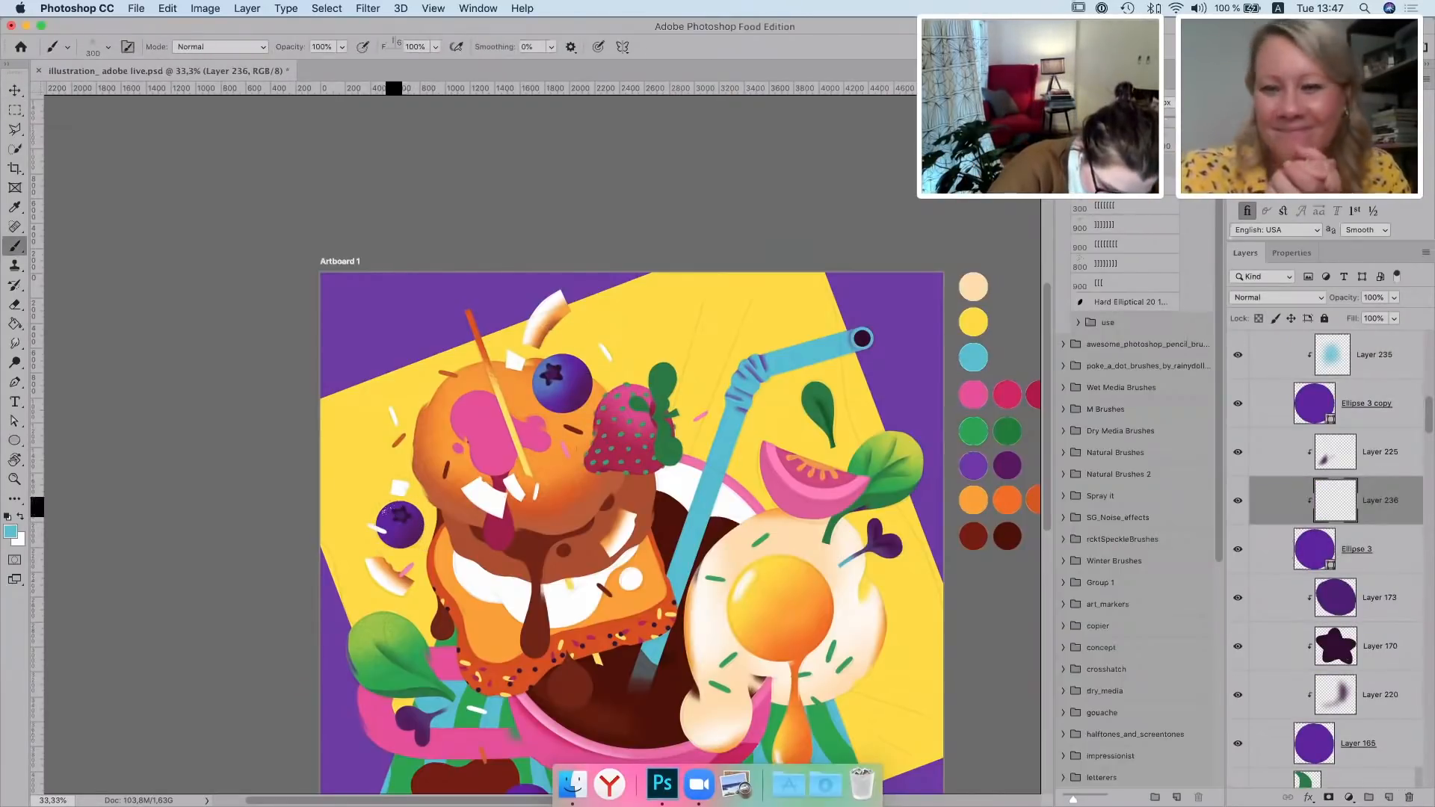
drag(376, 529, 396, 505)
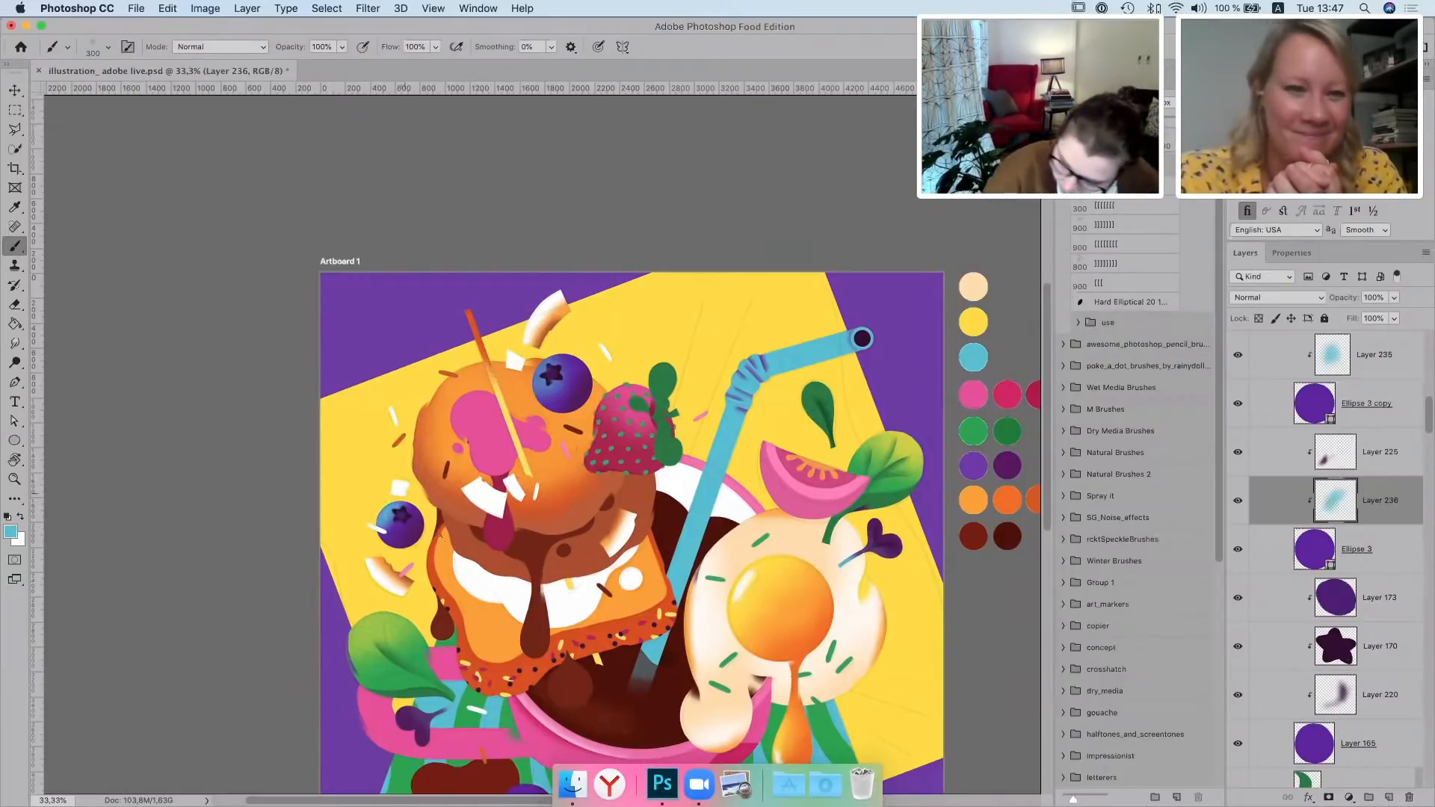
click(1394, 298)
drag(1350, 319, 1362, 316)
Select the lower brown pancake, add a new layer clipped to it and sample the light orange of the toast
click(15, 90)
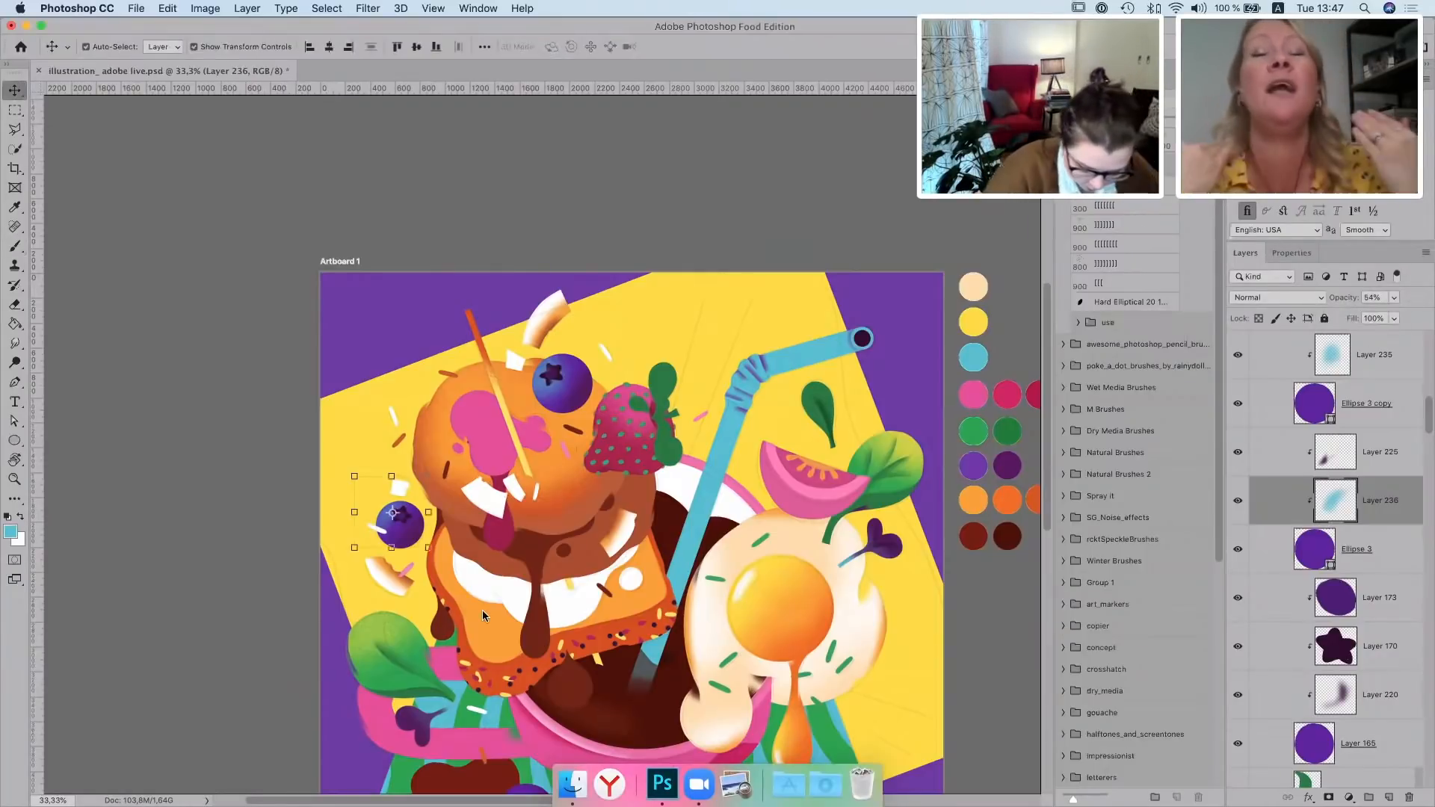
click(643, 490)
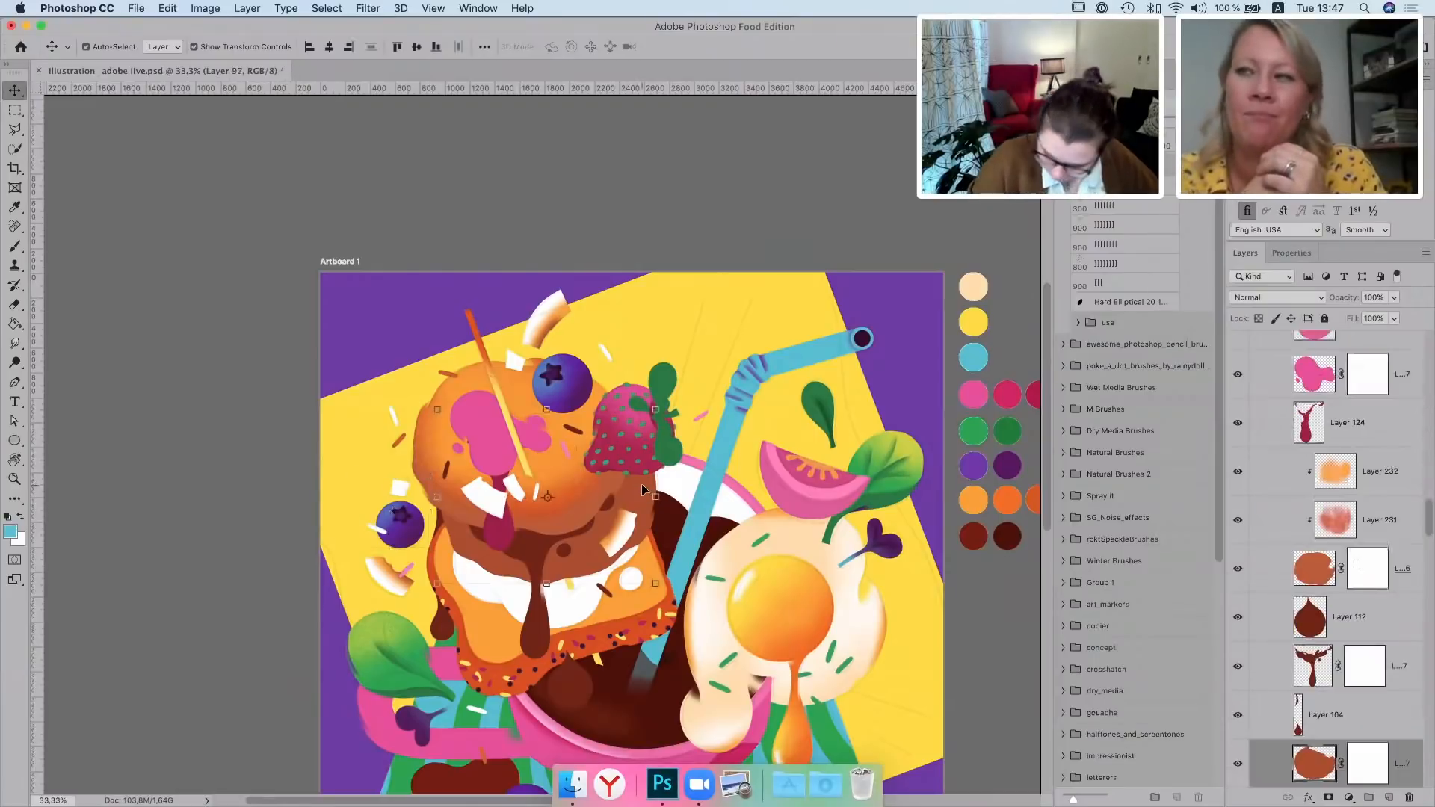
click(1388, 798)
key(super+alt+g)
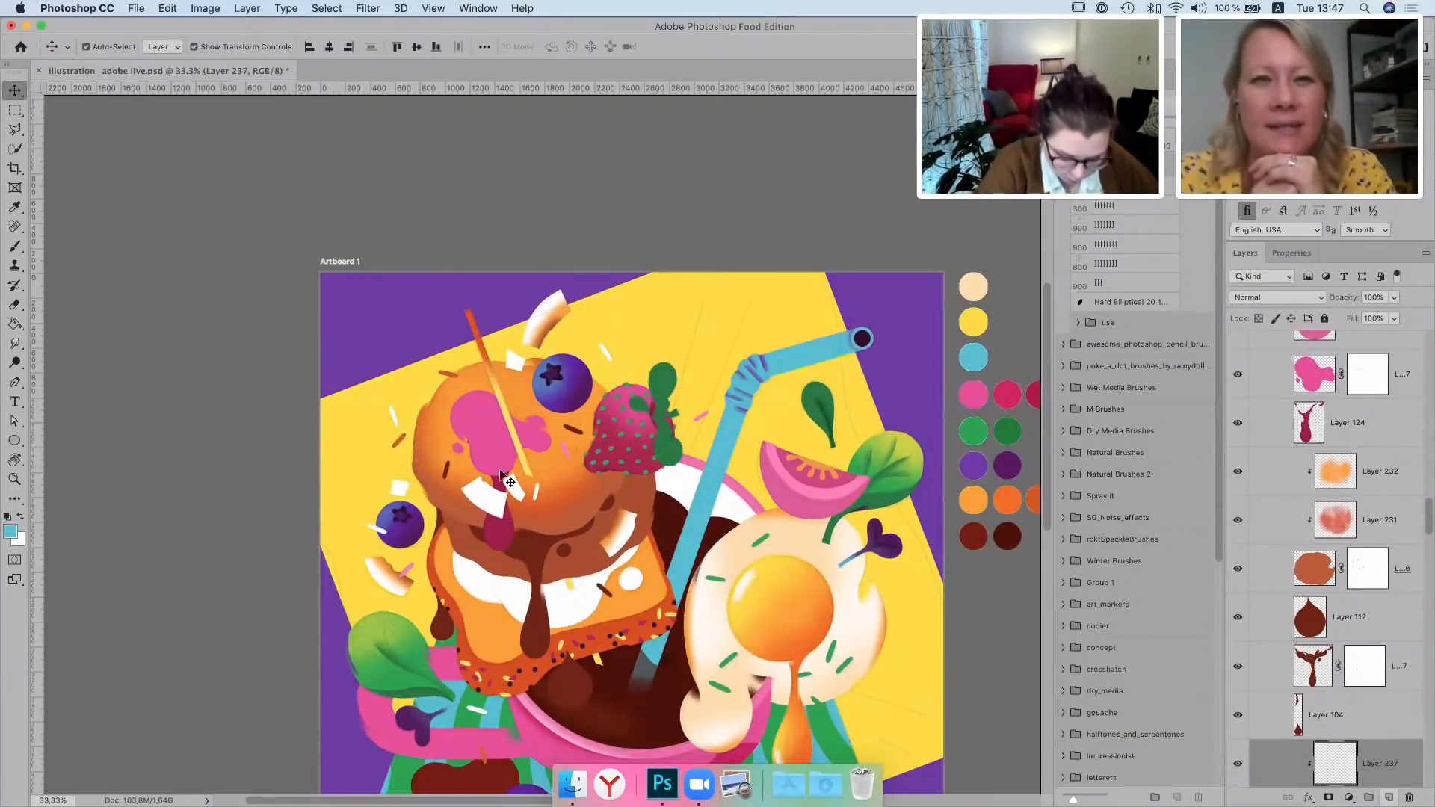
key(i)
click(499, 635)
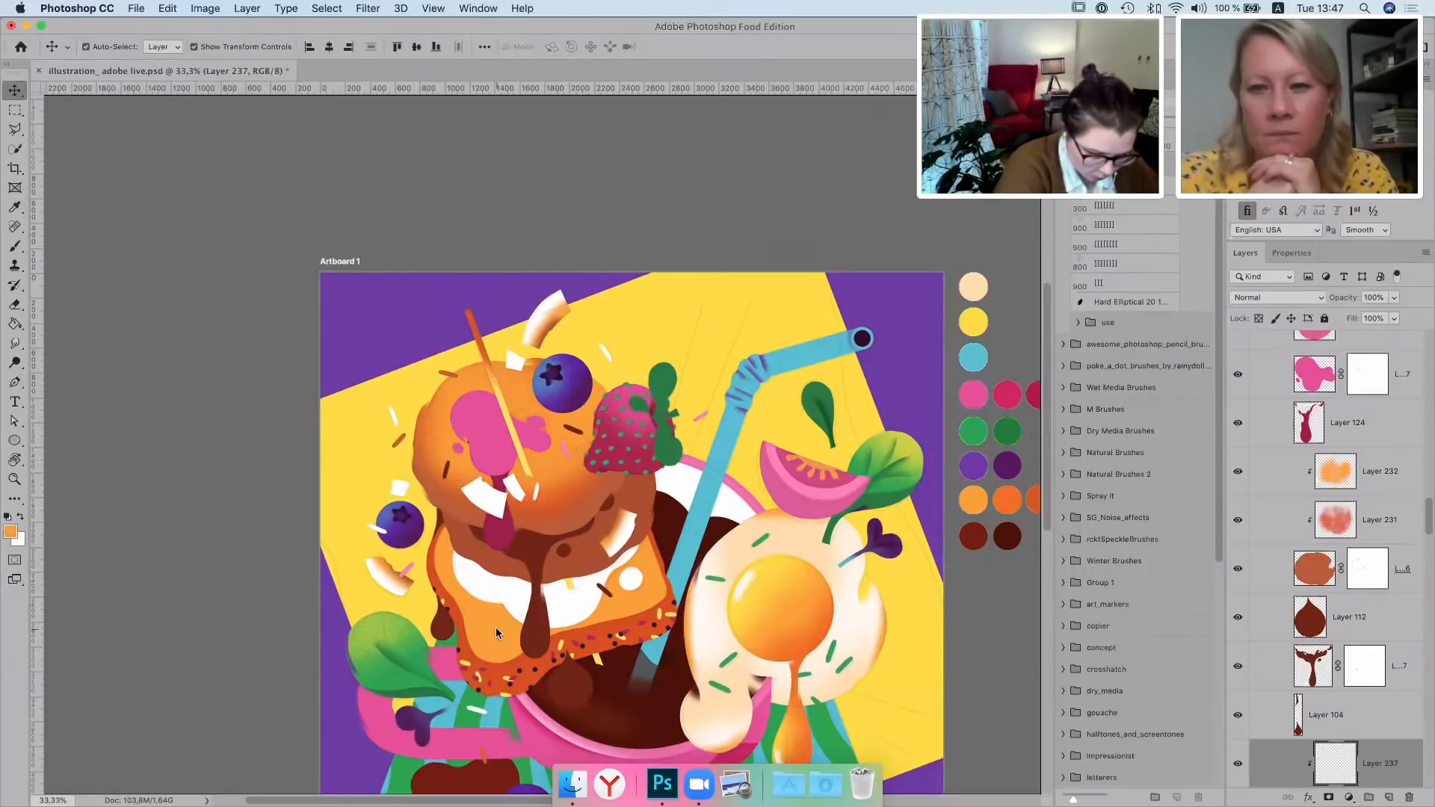
Paint textured light orange highlights along the lower pancake's front and side edges
click(16, 247)
mouse_move(501, 535)
mouse_down()
mouse_move(478, 532)
mouse_move(544, 551)
mouse_up()
mouse_move(452, 524)
mouse_down()
mouse_move(551, 553)
mouse_move(606, 518)
mouse_move(633, 475)
mouse_move(643, 487)
mouse_move(629, 498)
mouse_up()
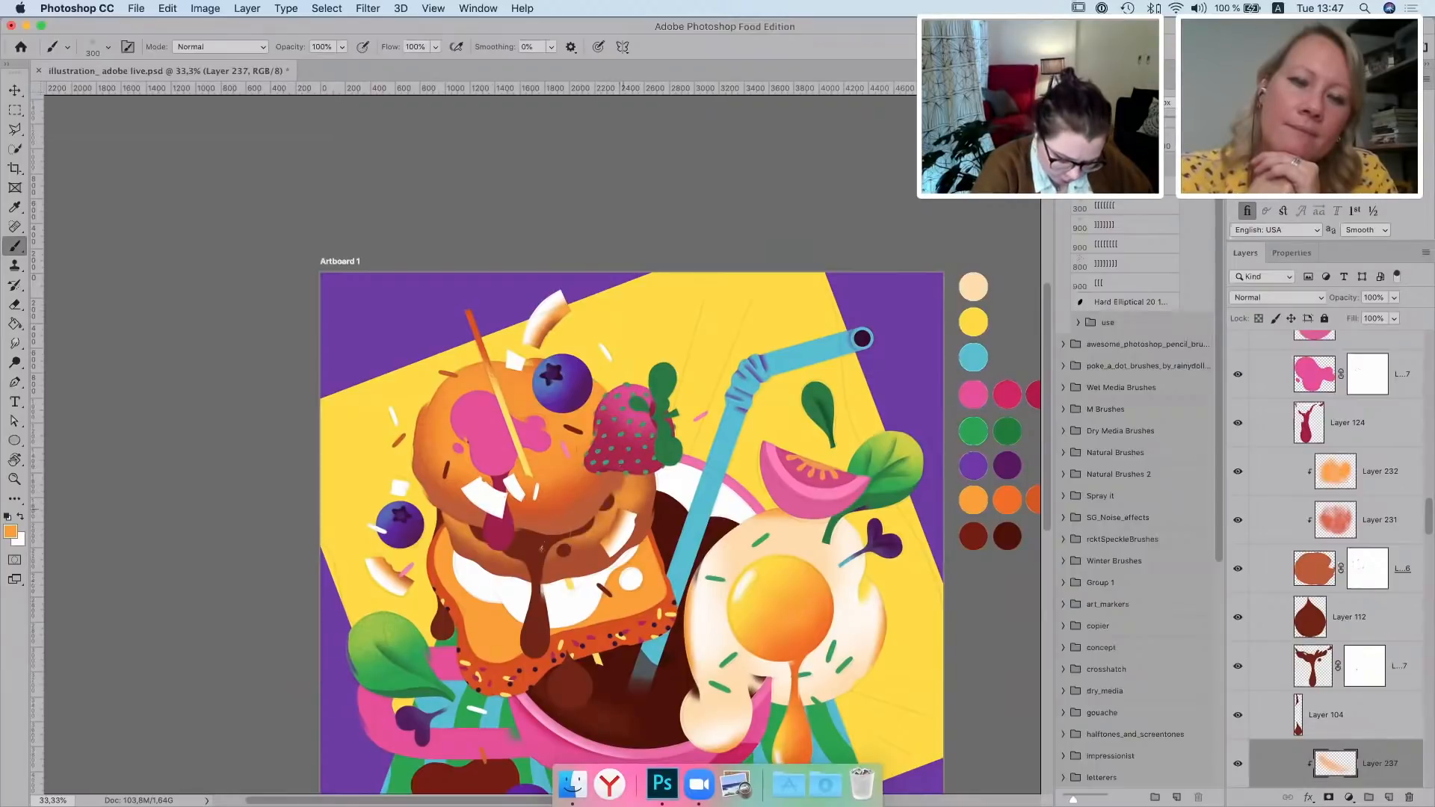
mouse_move(580, 541)
mouse_down()
mouse_move(559, 552)
mouse_move(604, 534)
mouse_up()
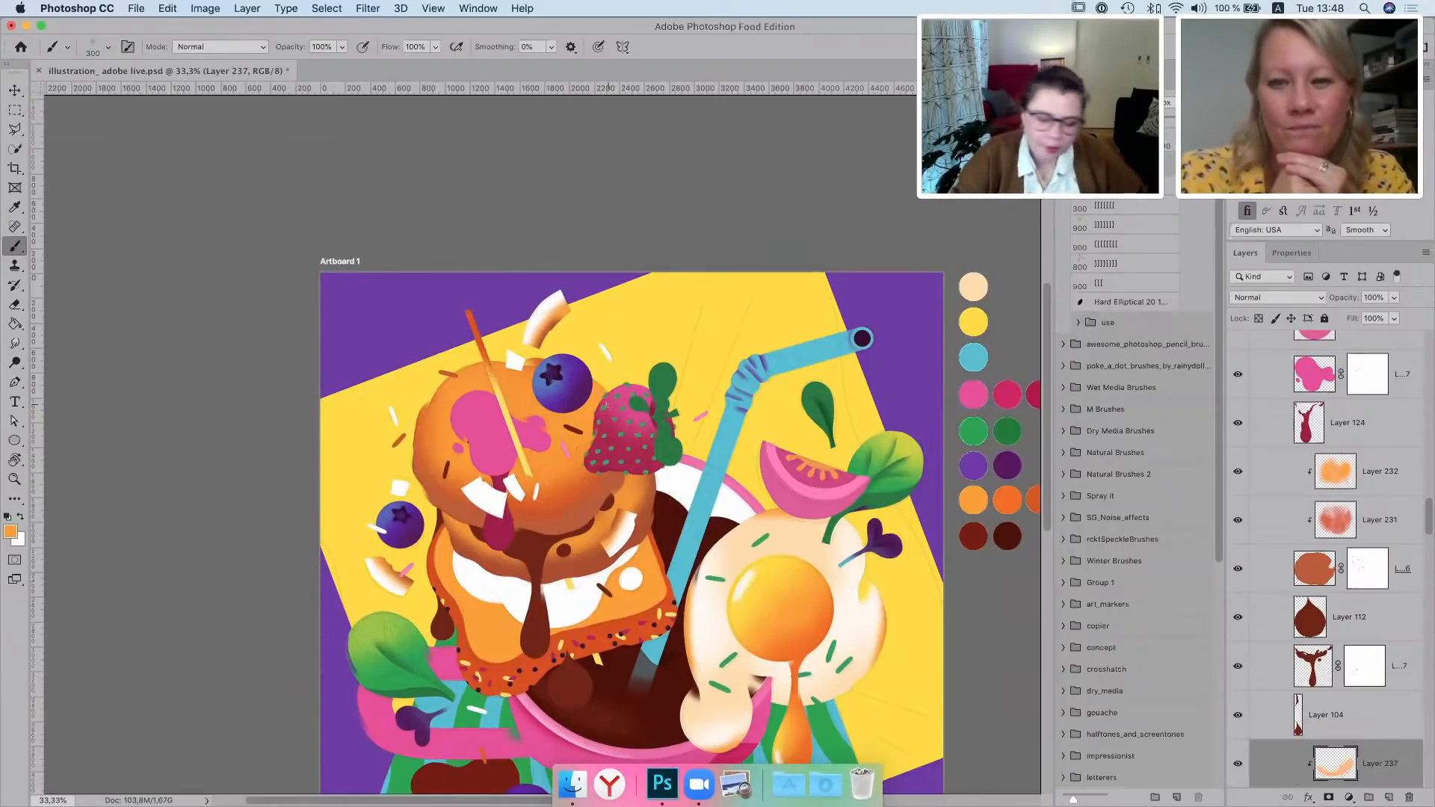
Return to the coconut flakes' orange shading, Layer 233, and paint light orange on the small coconut pieces
click(17, 95)
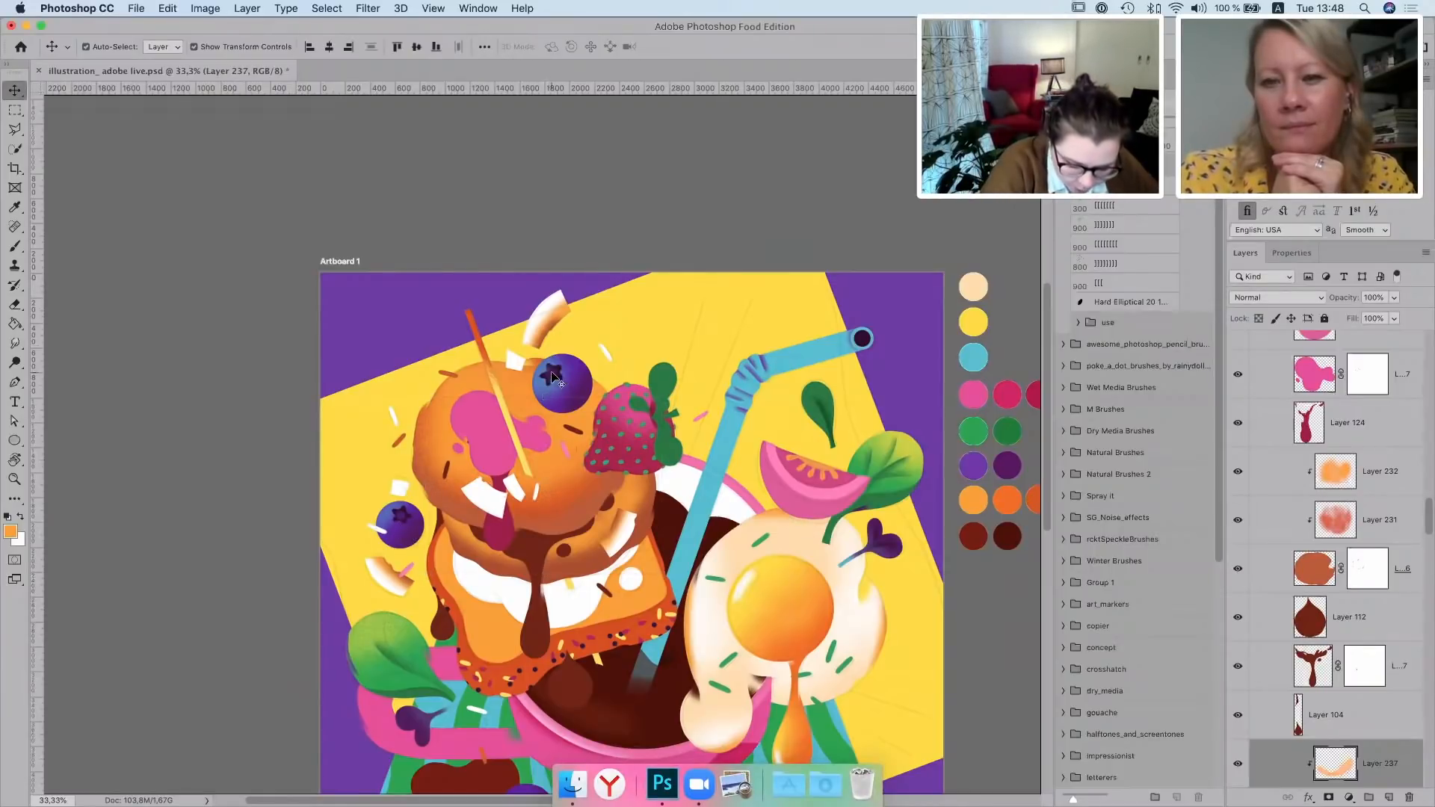
click(559, 382)
click(550, 302)
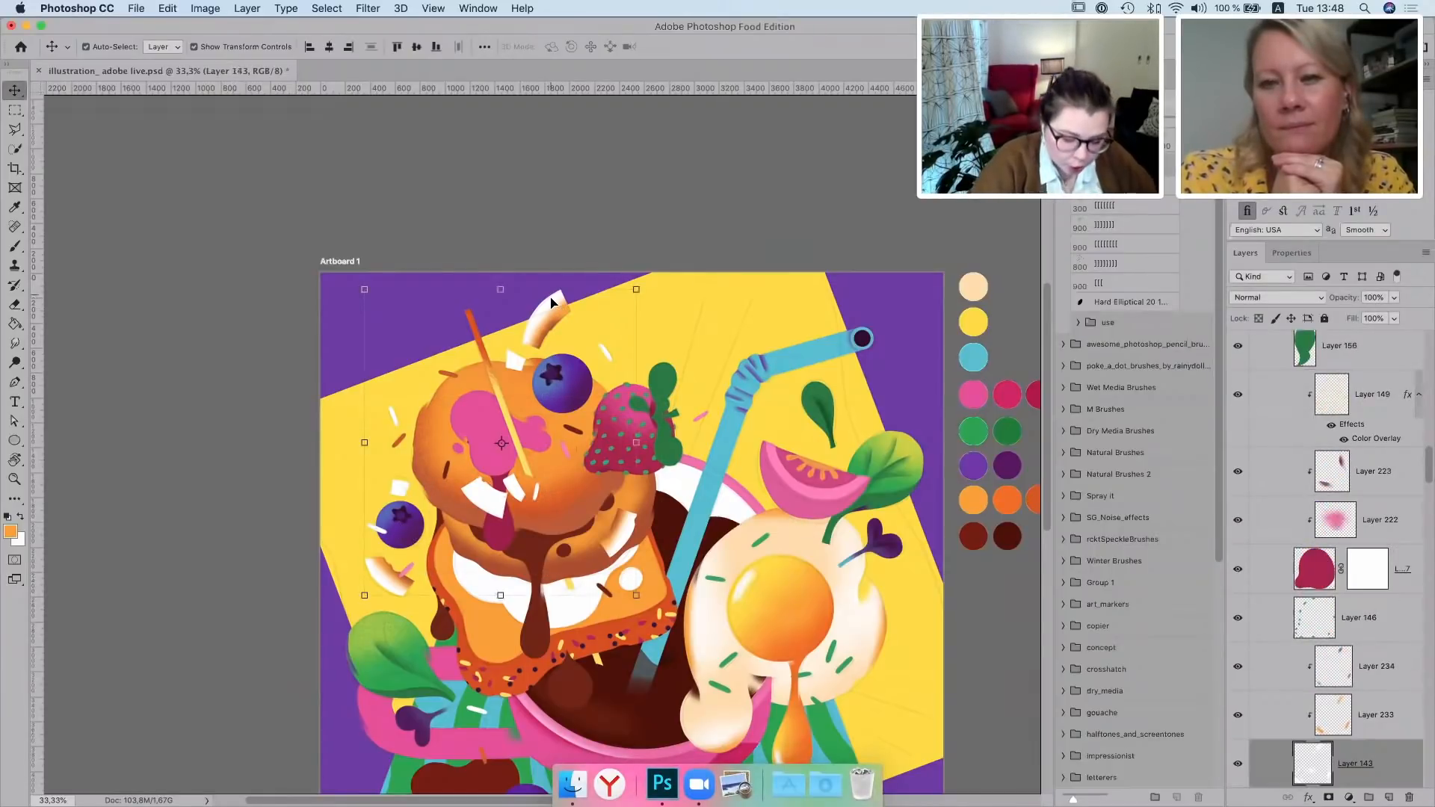
click(15, 245)
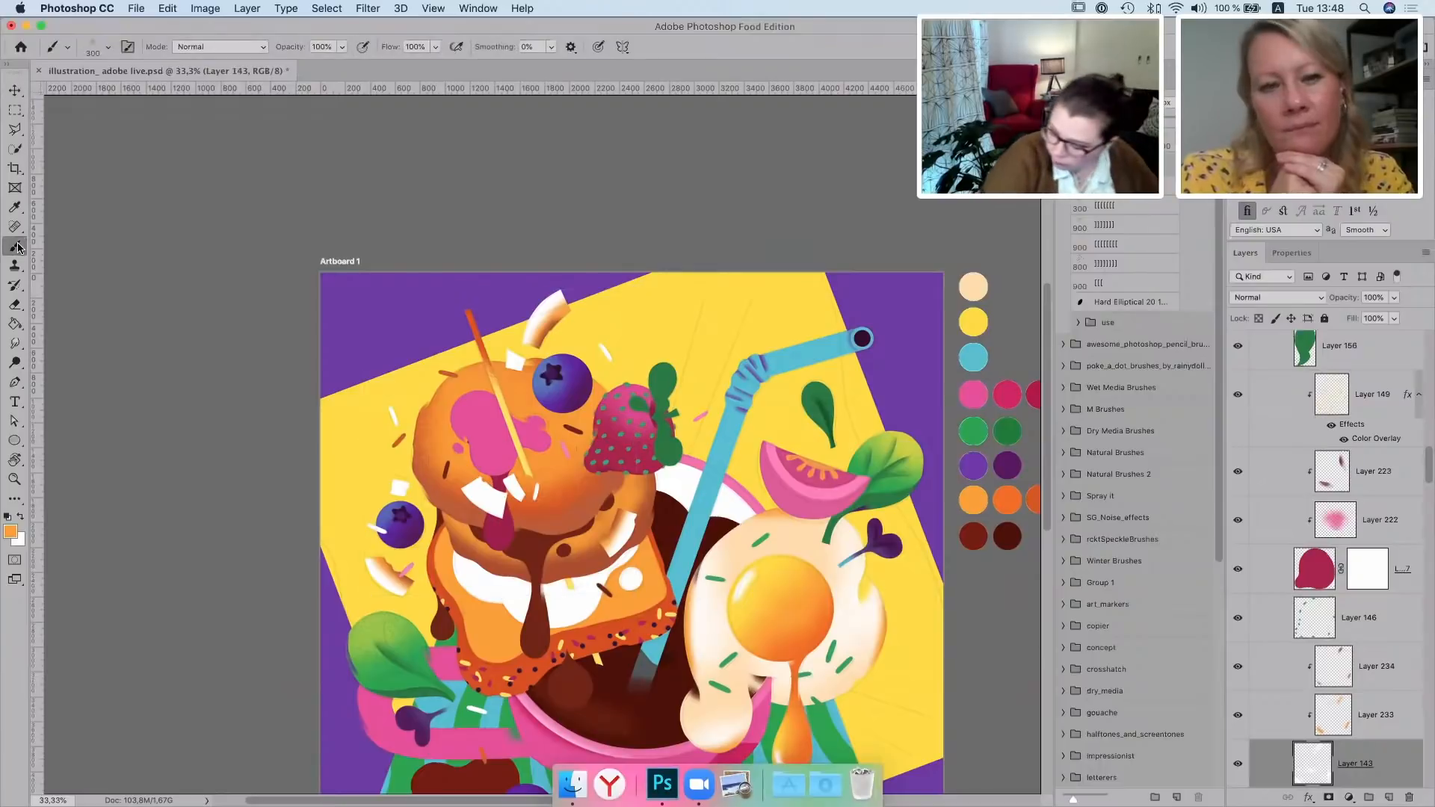
click(1395, 714)
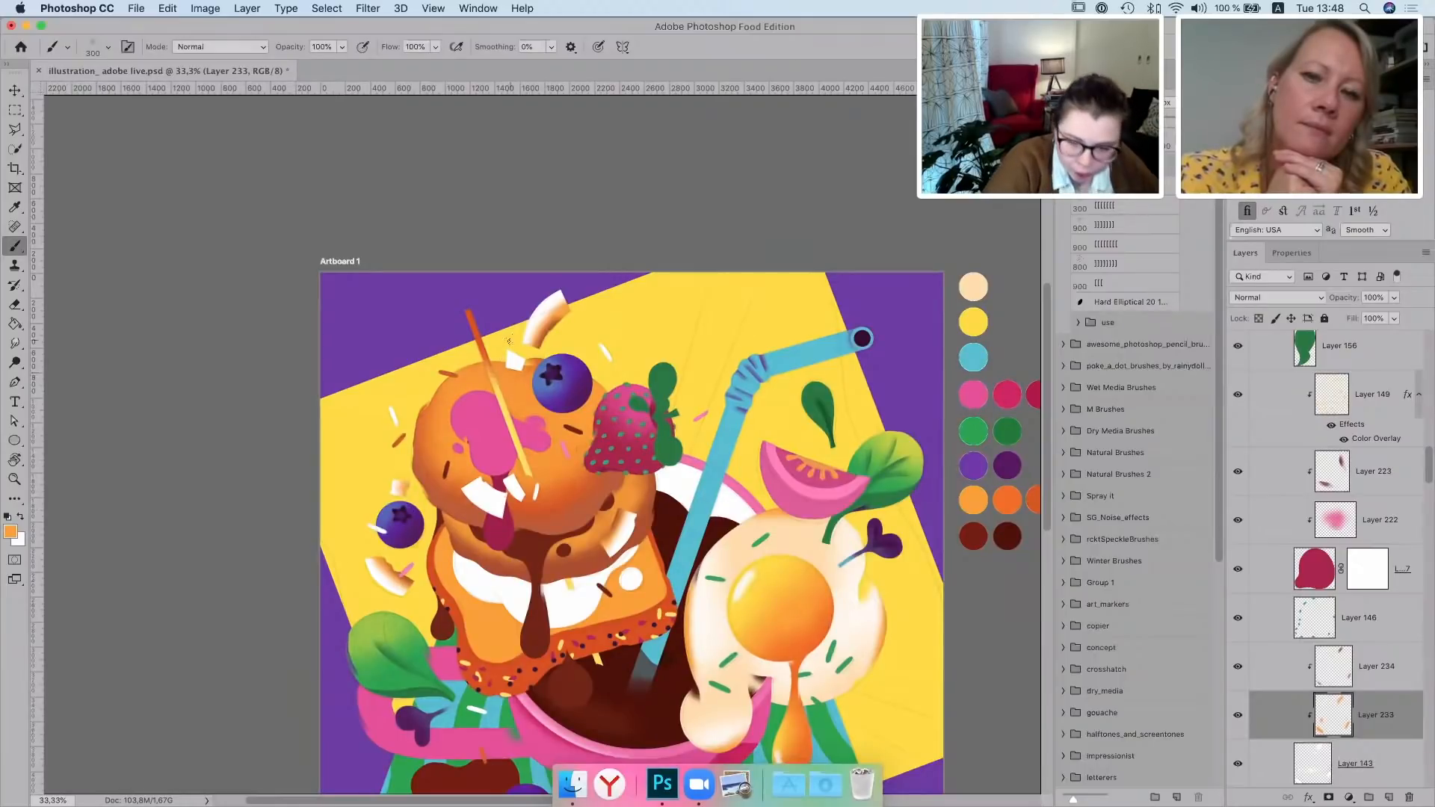
Add a clipped layer above Layer 233, sample the dark brown of the chocolate and paint shadows on the two small coconut pieces
click(1390, 798)
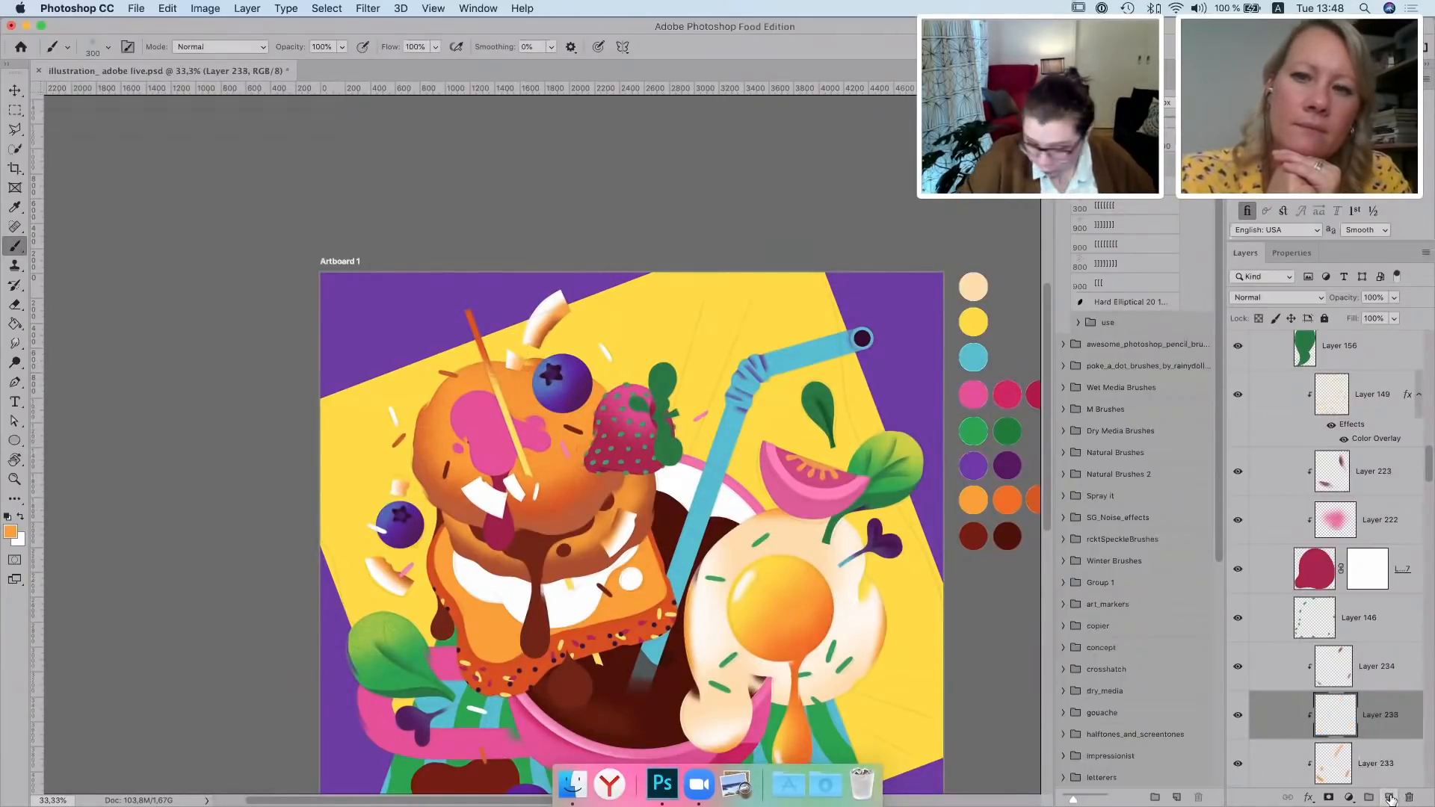
alt+click(553, 526)
drag(406, 482, 400, 495)
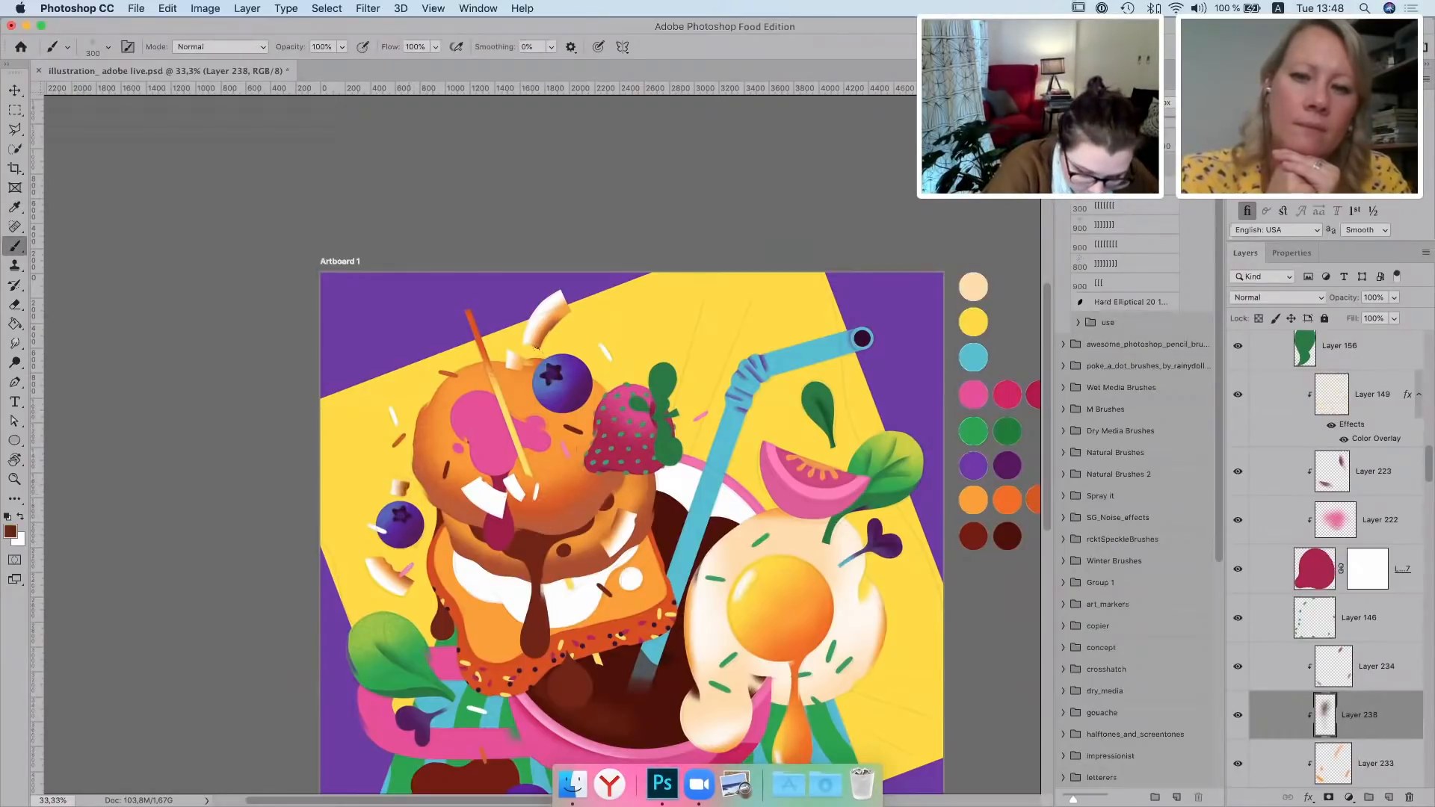
drag(522, 355, 517, 369)
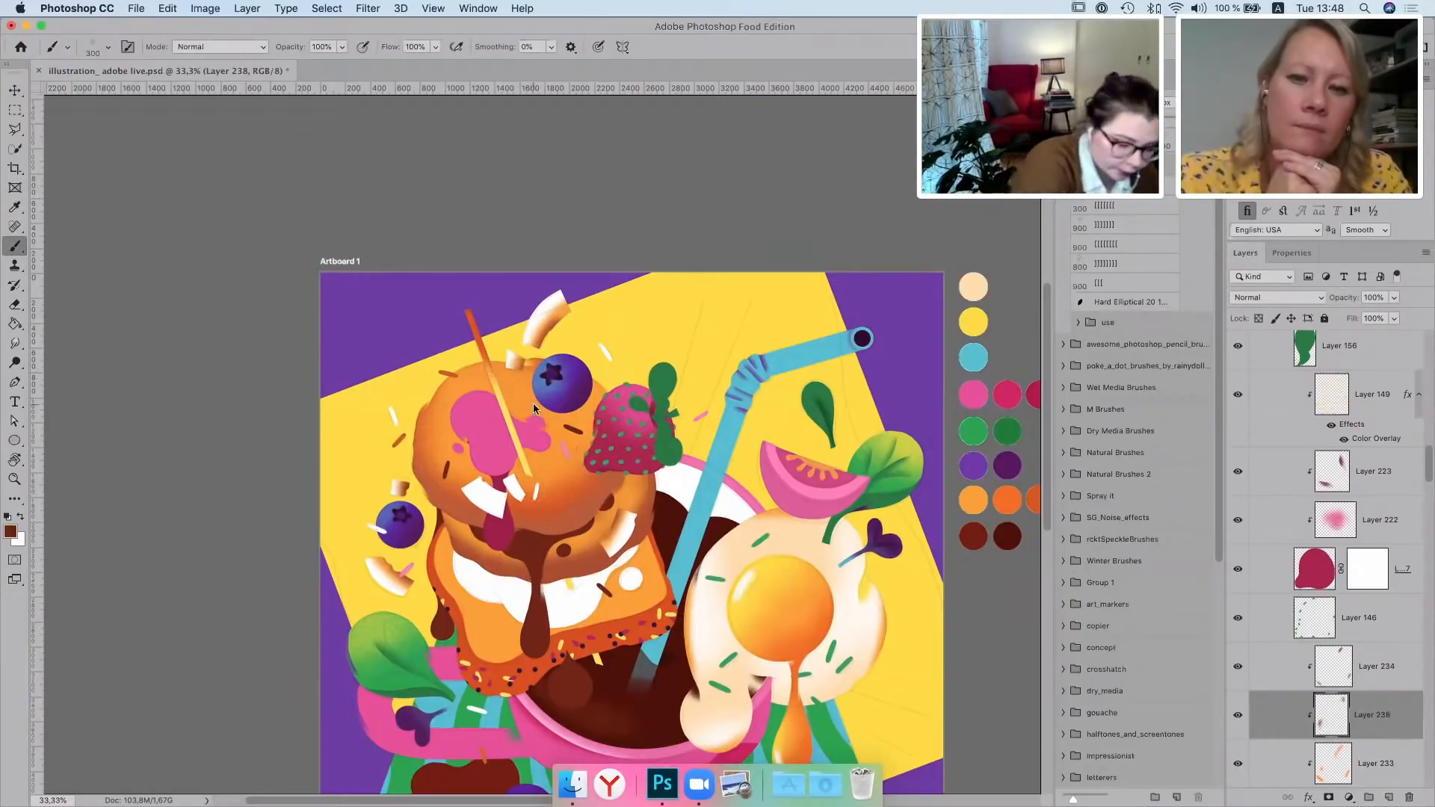
Add a layer clipped to the pink sauce blob on the upper pancake and paint dark crimson shadows sampled from its drip
click(13, 91)
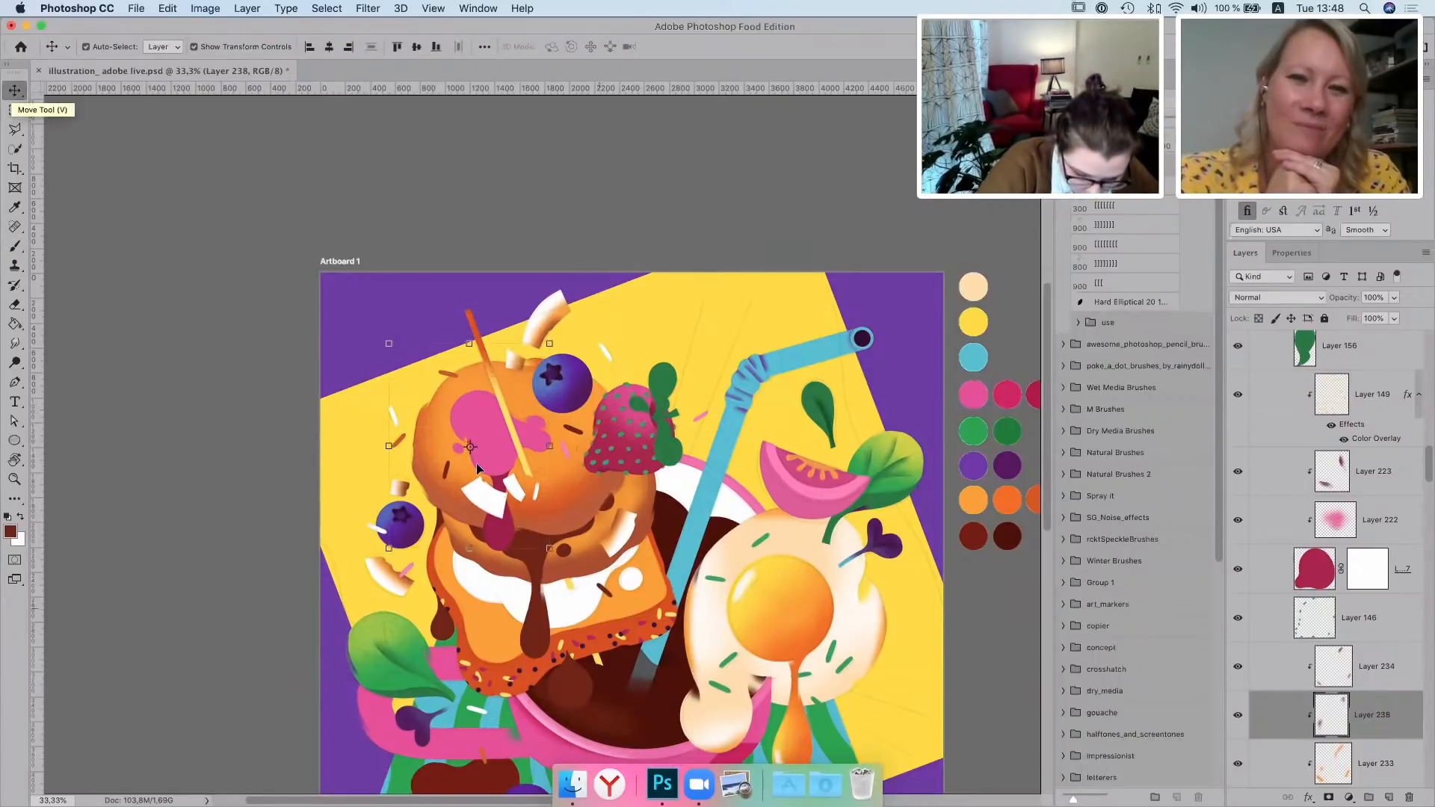
click(499, 467)
click(1388, 798)
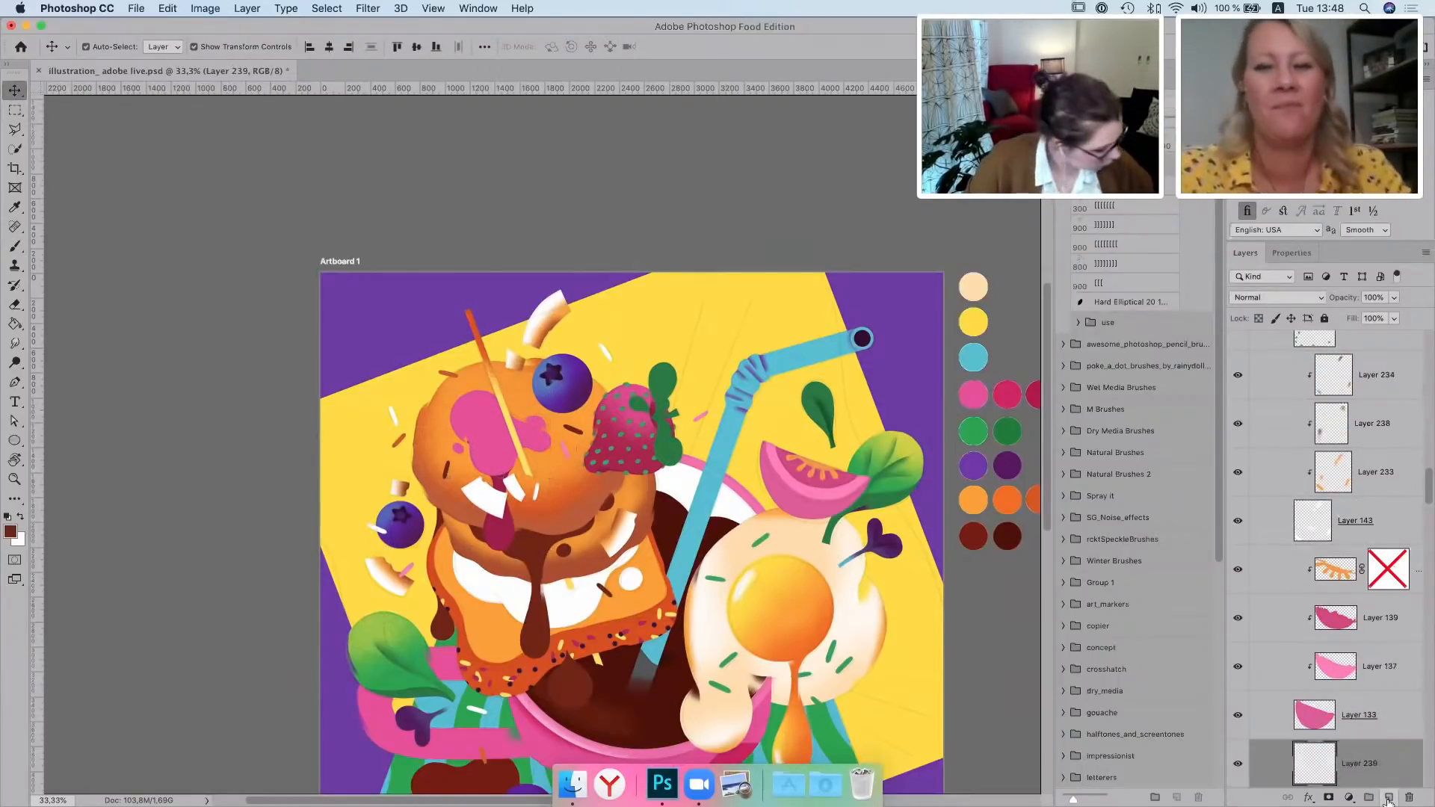
key(super+alt+g)
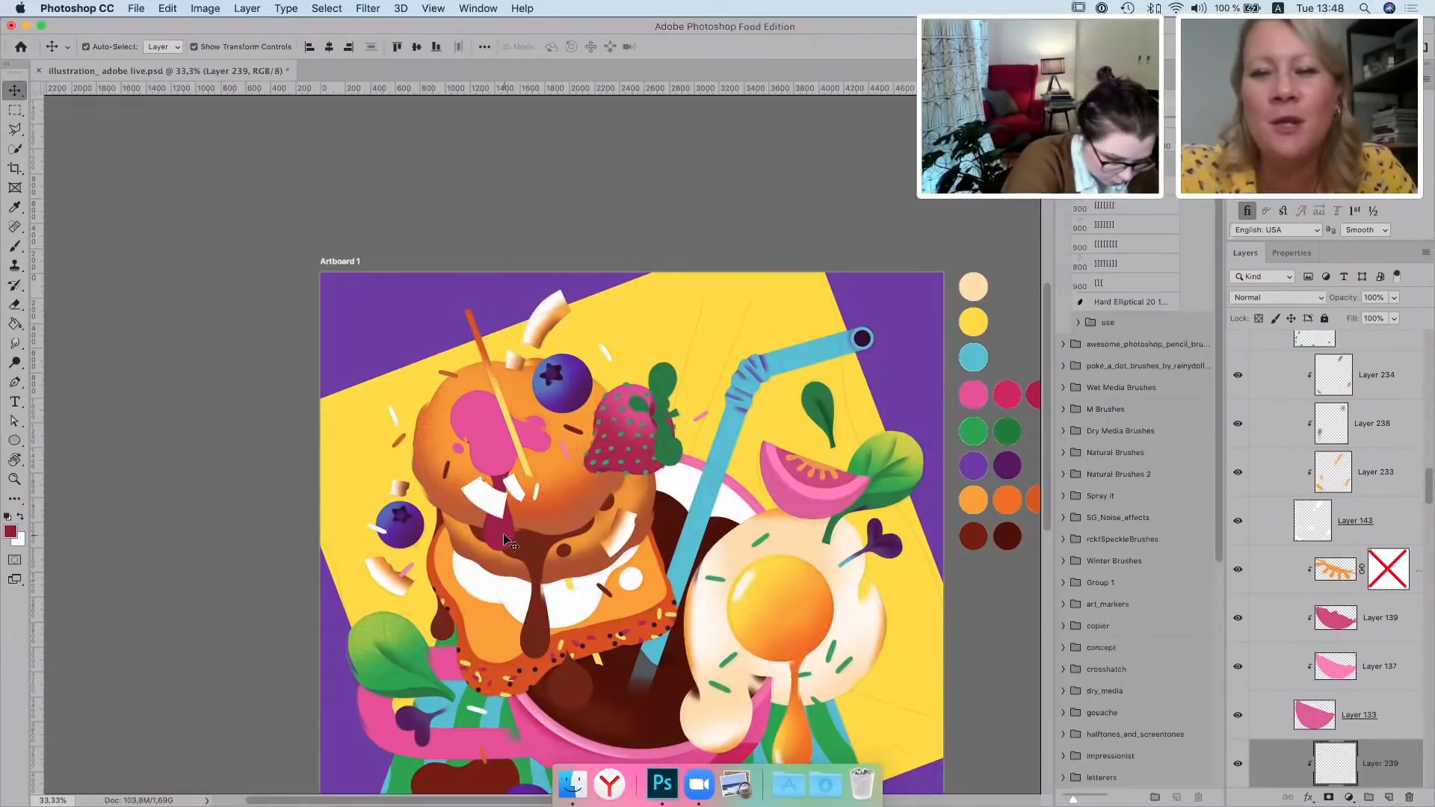
click(16, 247)
mouse_move(538, 438)
mouse_down()
mouse_move(481, 482)
mouse_move(548, 441)
mouse_move(533, 449)
mouse_up()
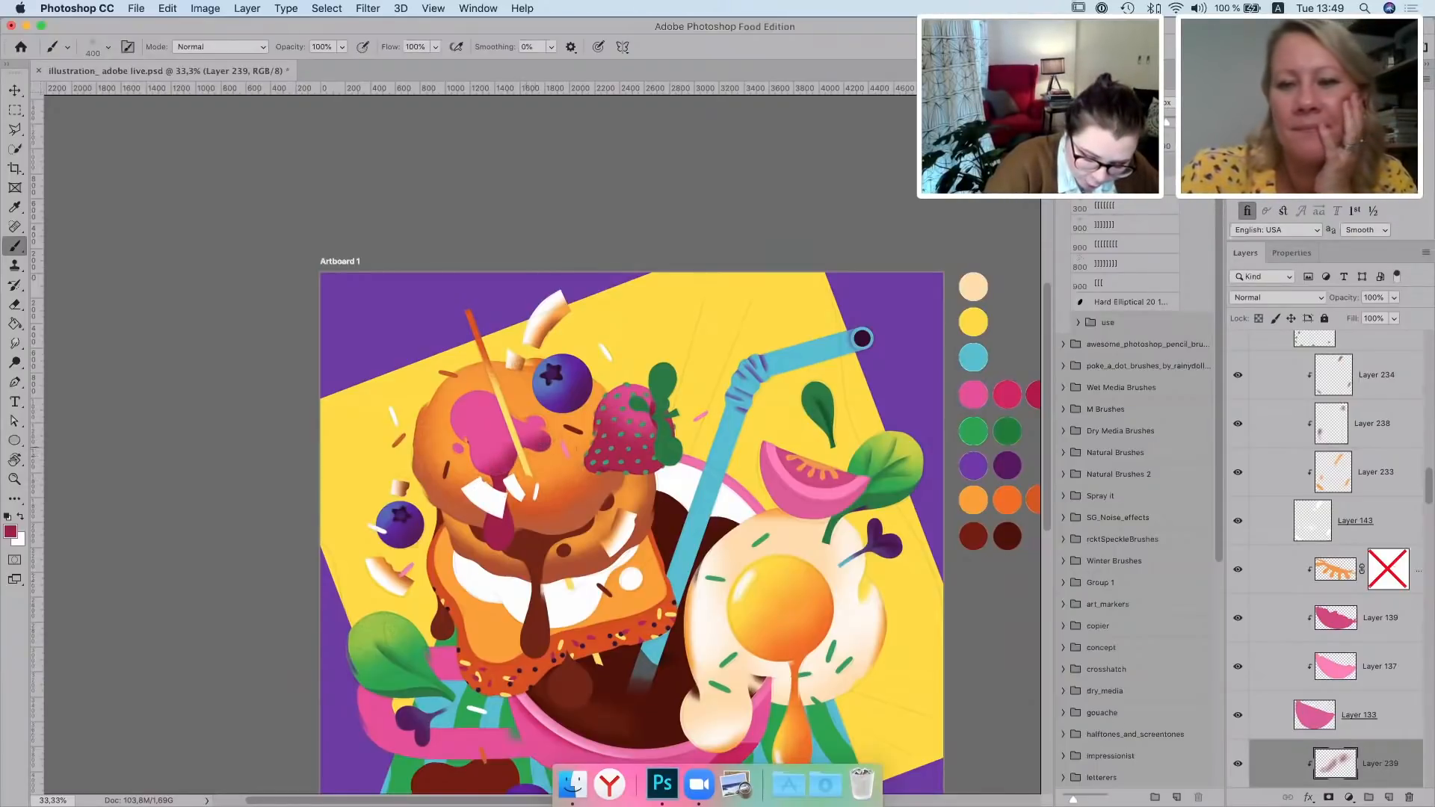
Paint more dark crimson shadow across the pink sauce blob, from its drip up to the small side lobe
drag(479, 484, 546, 426)
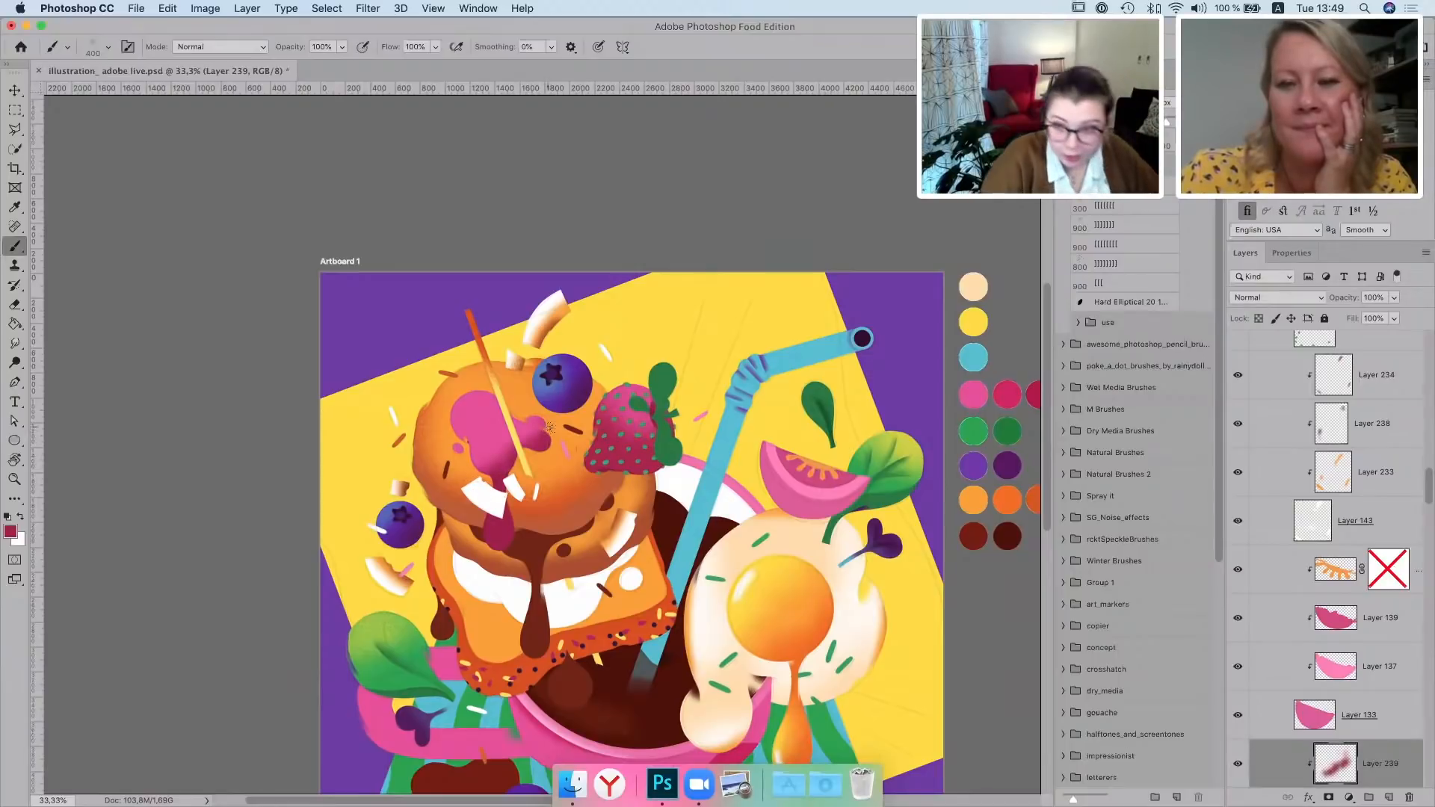
click(1395, 298)
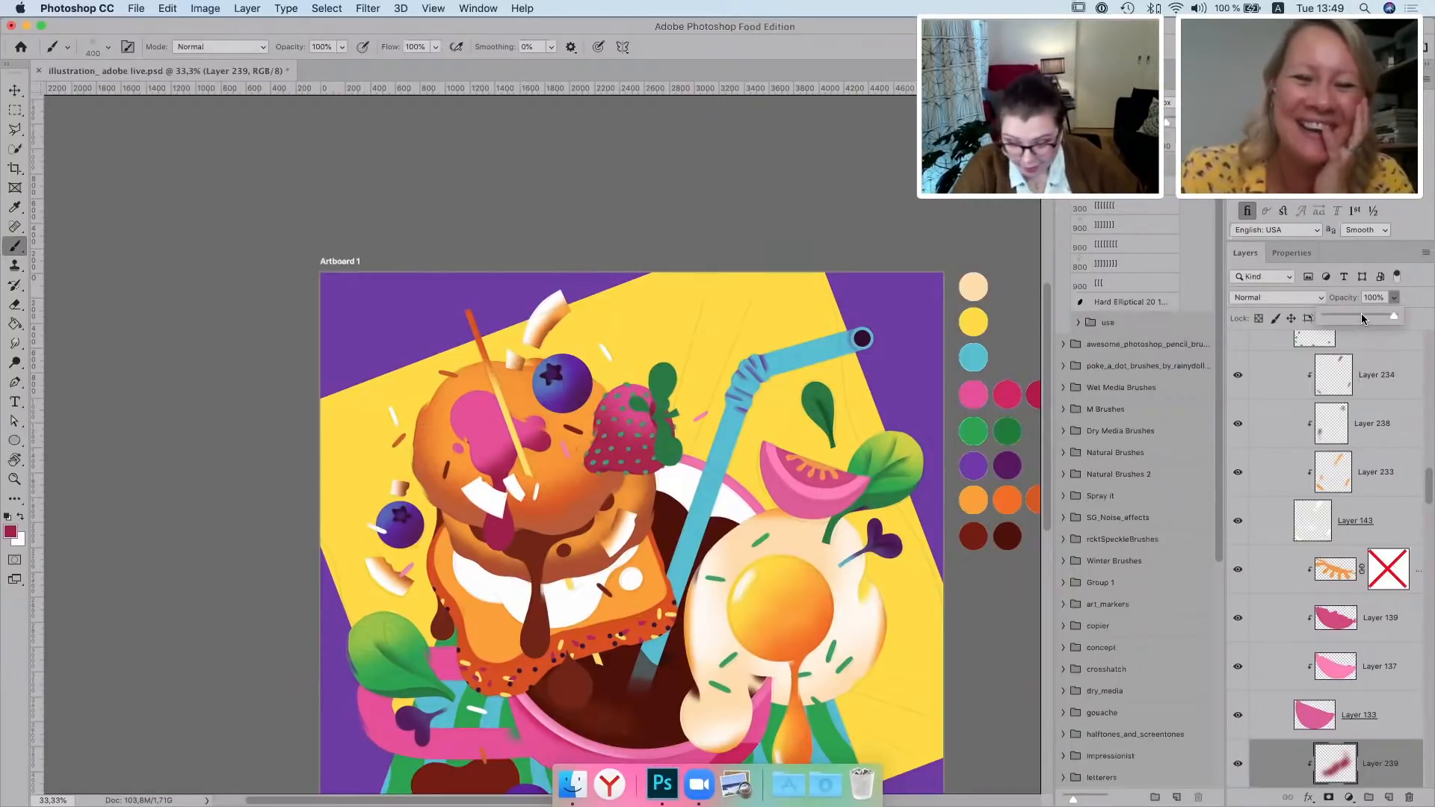
key(v)
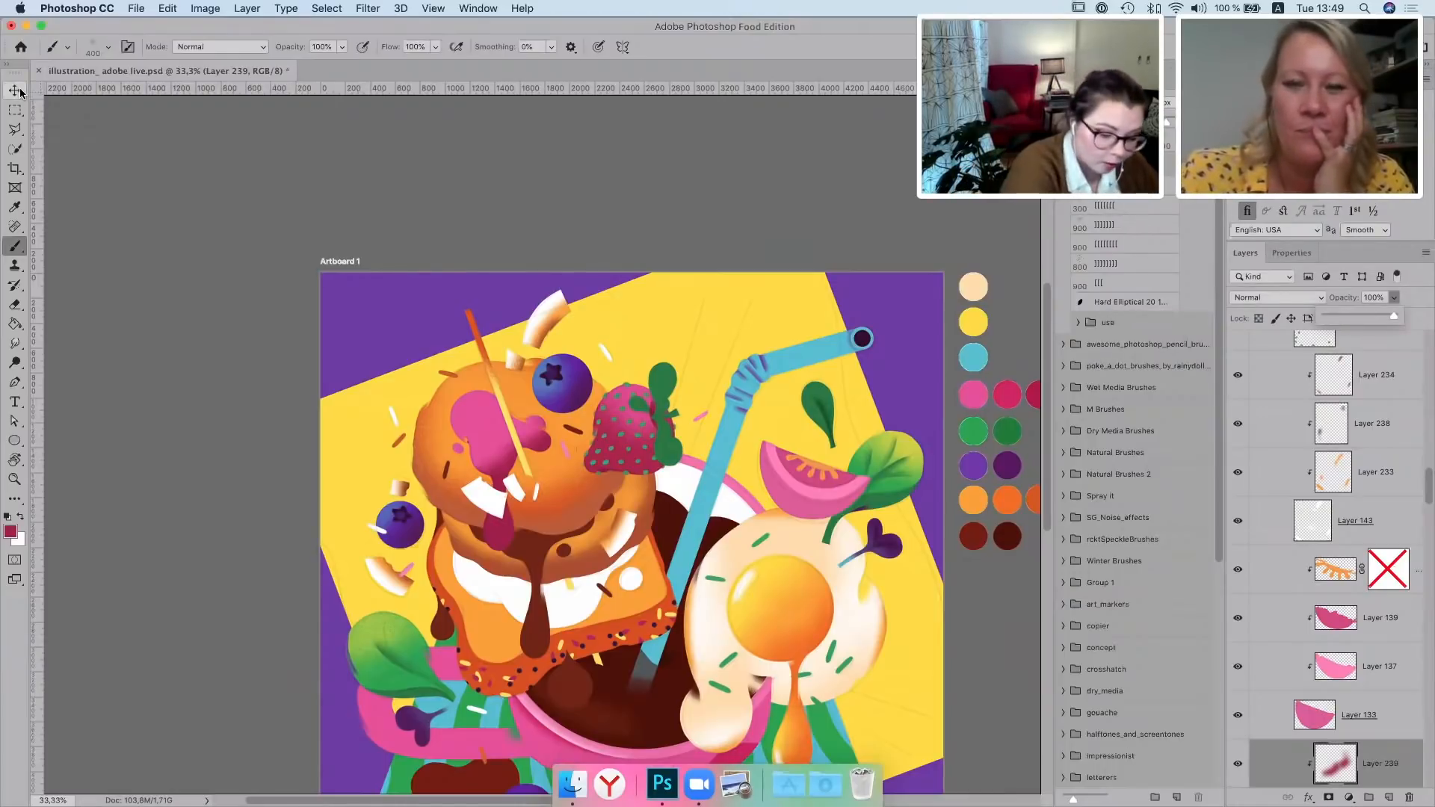
Select the white glaze on the toast, Layer 95, and re-enable its disabled layer mask
key(super+plus)
click(908, 258)
key(super+minus)
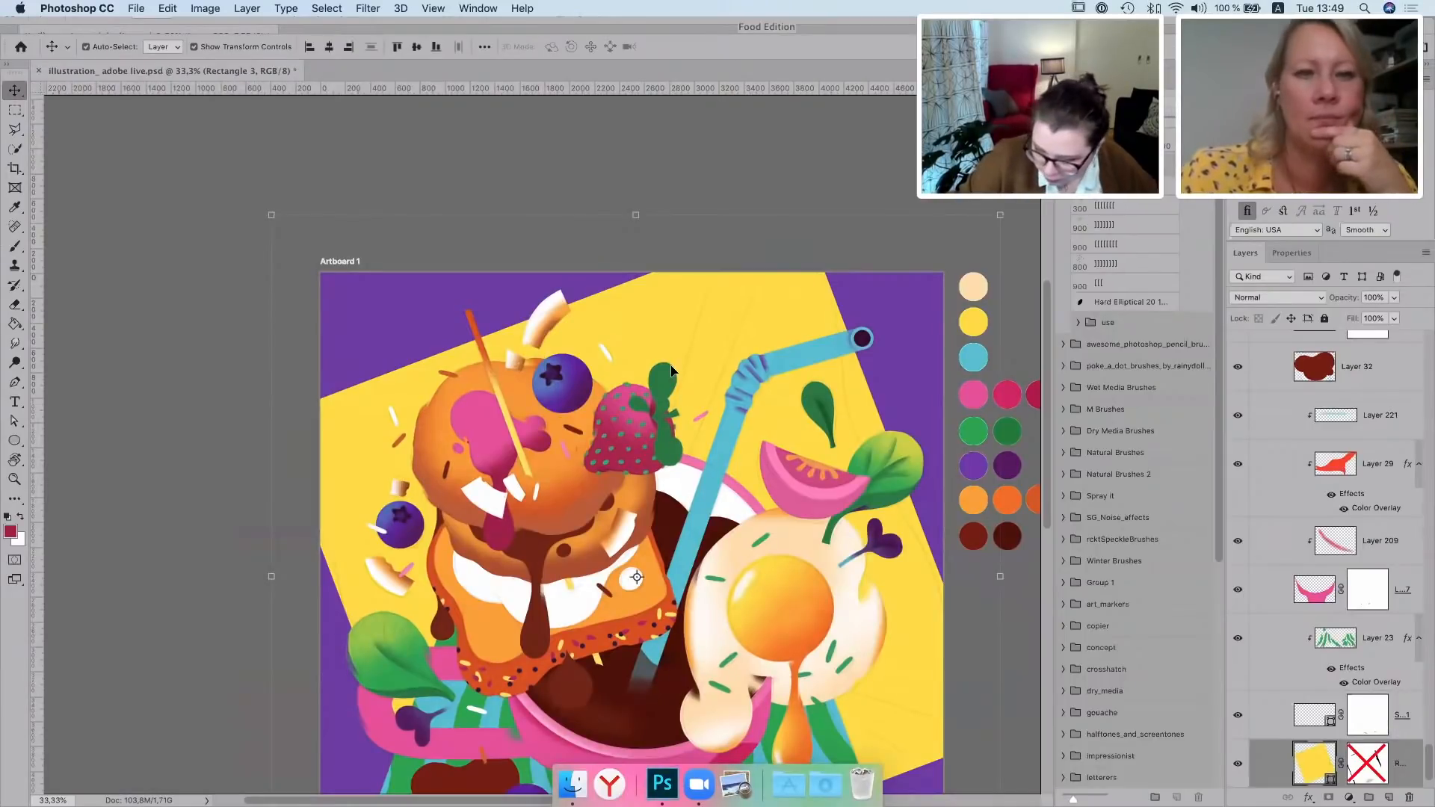
scroll(925, 493, down, 5)
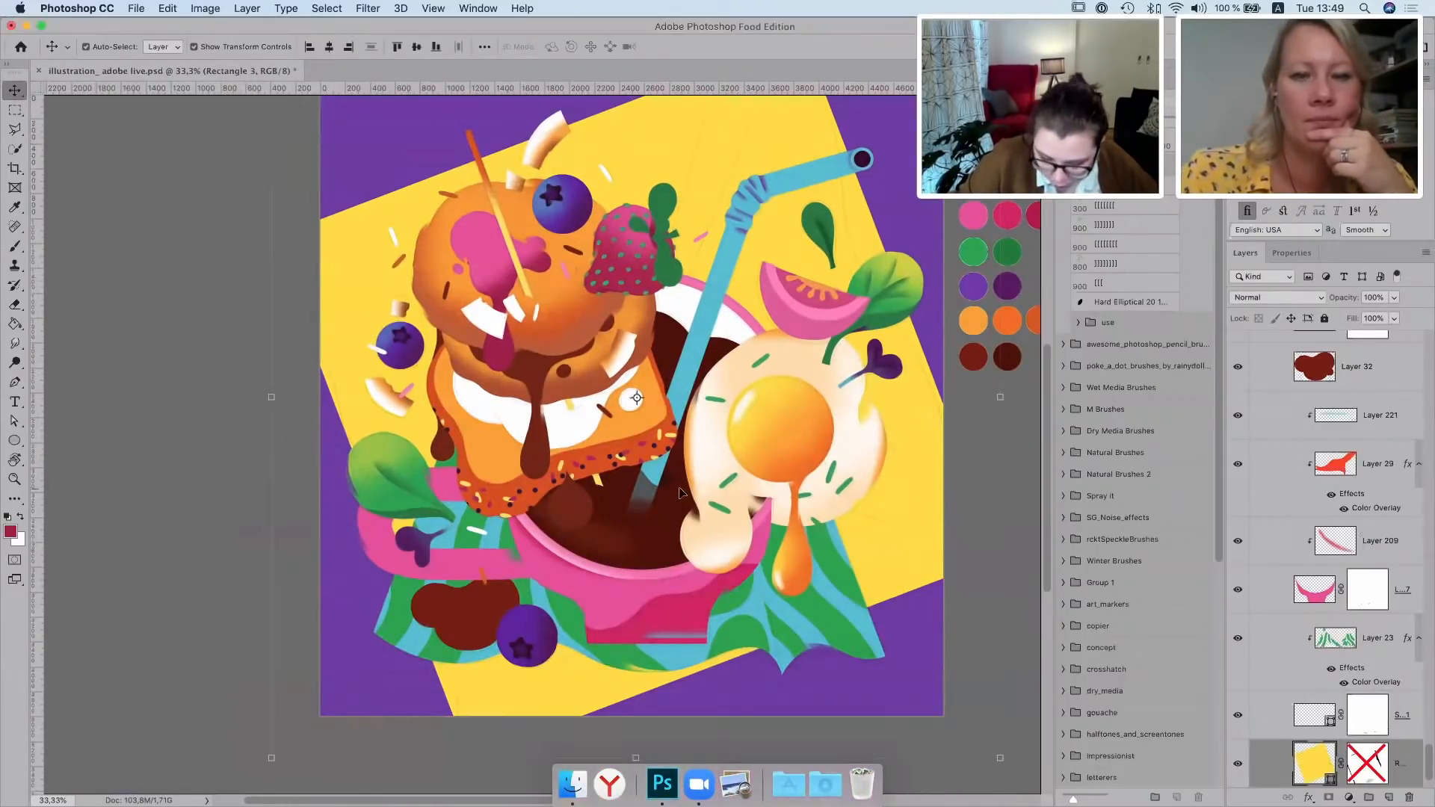
scroll(624, 538, up, 3)
click(590, 535)
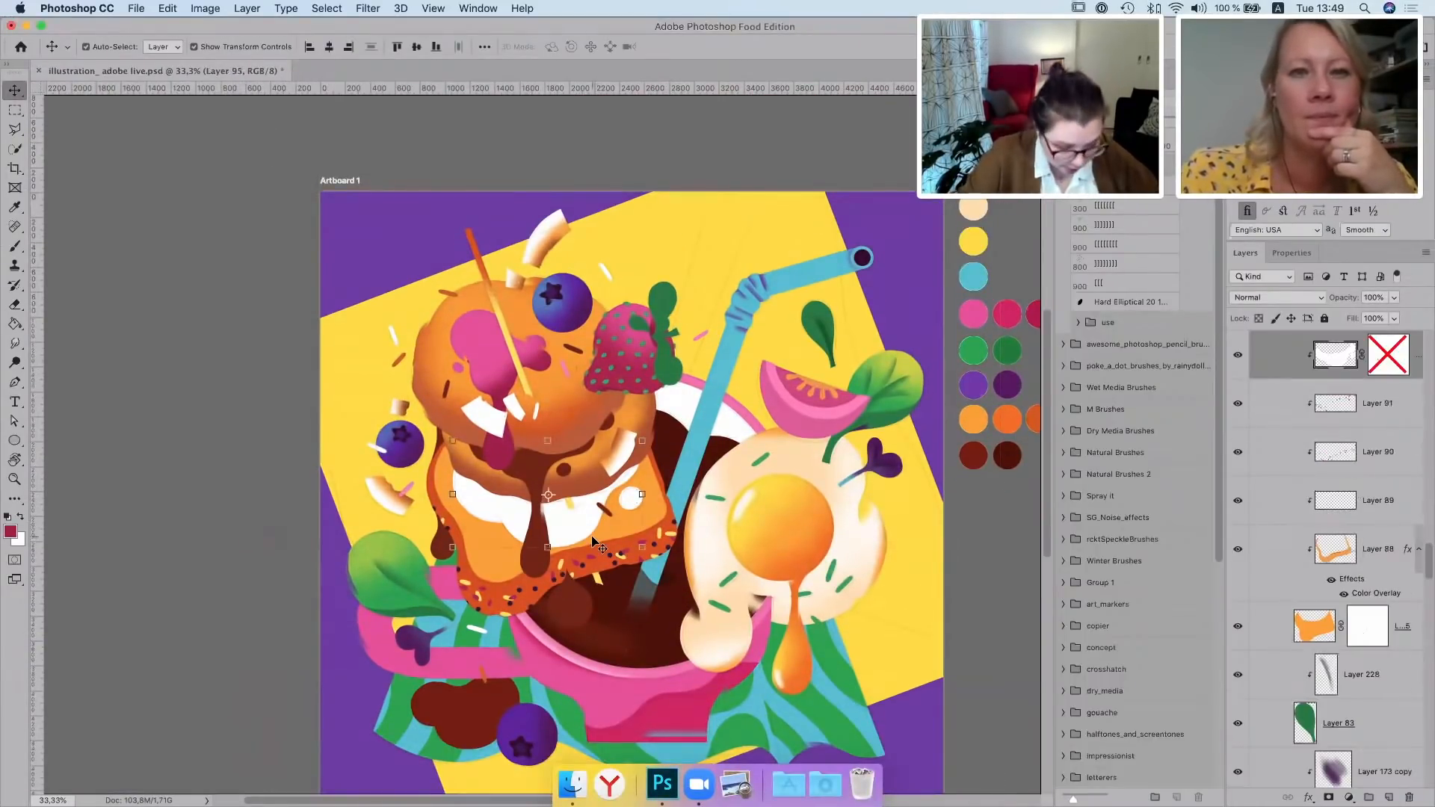
key(super+plus)
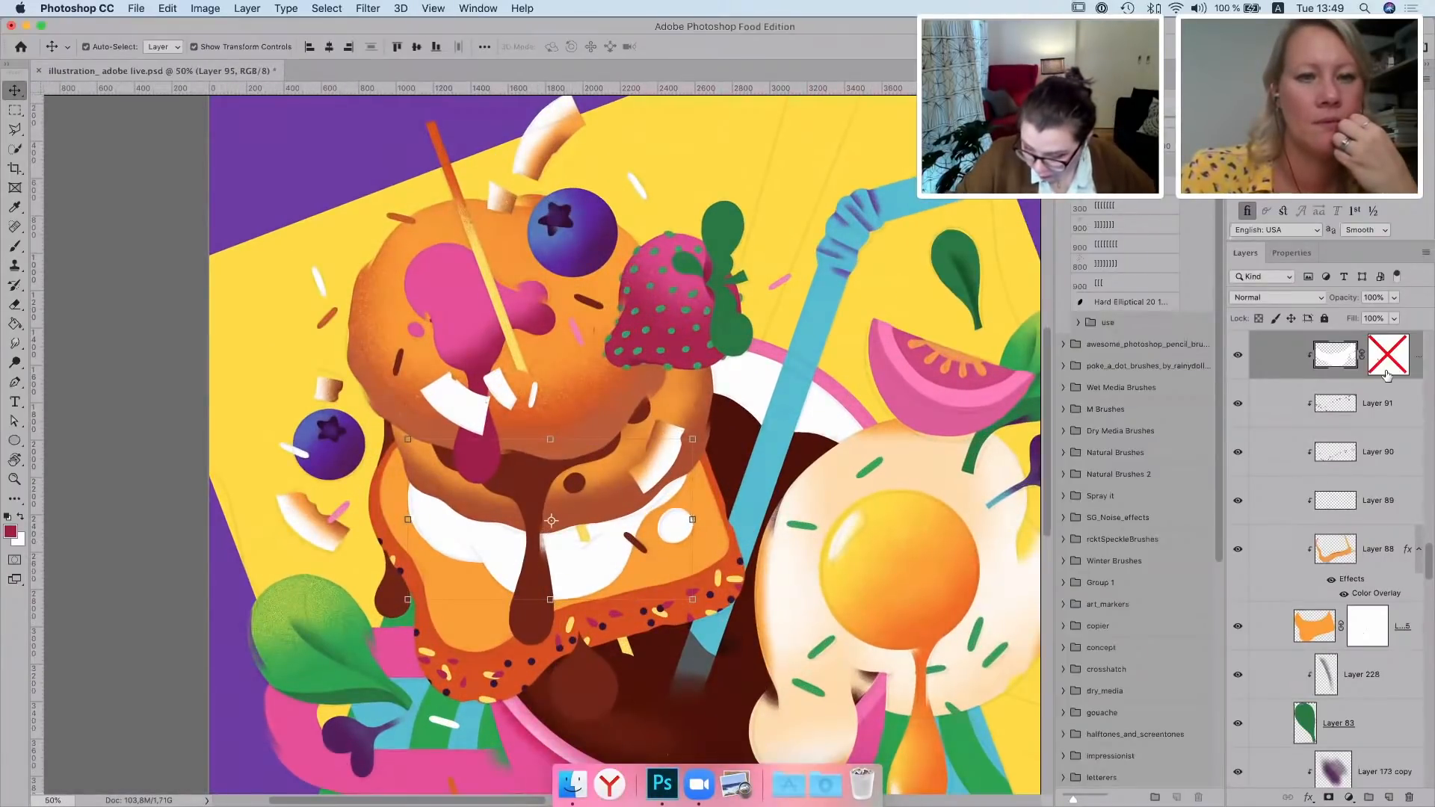
shift+click(1390, 366)
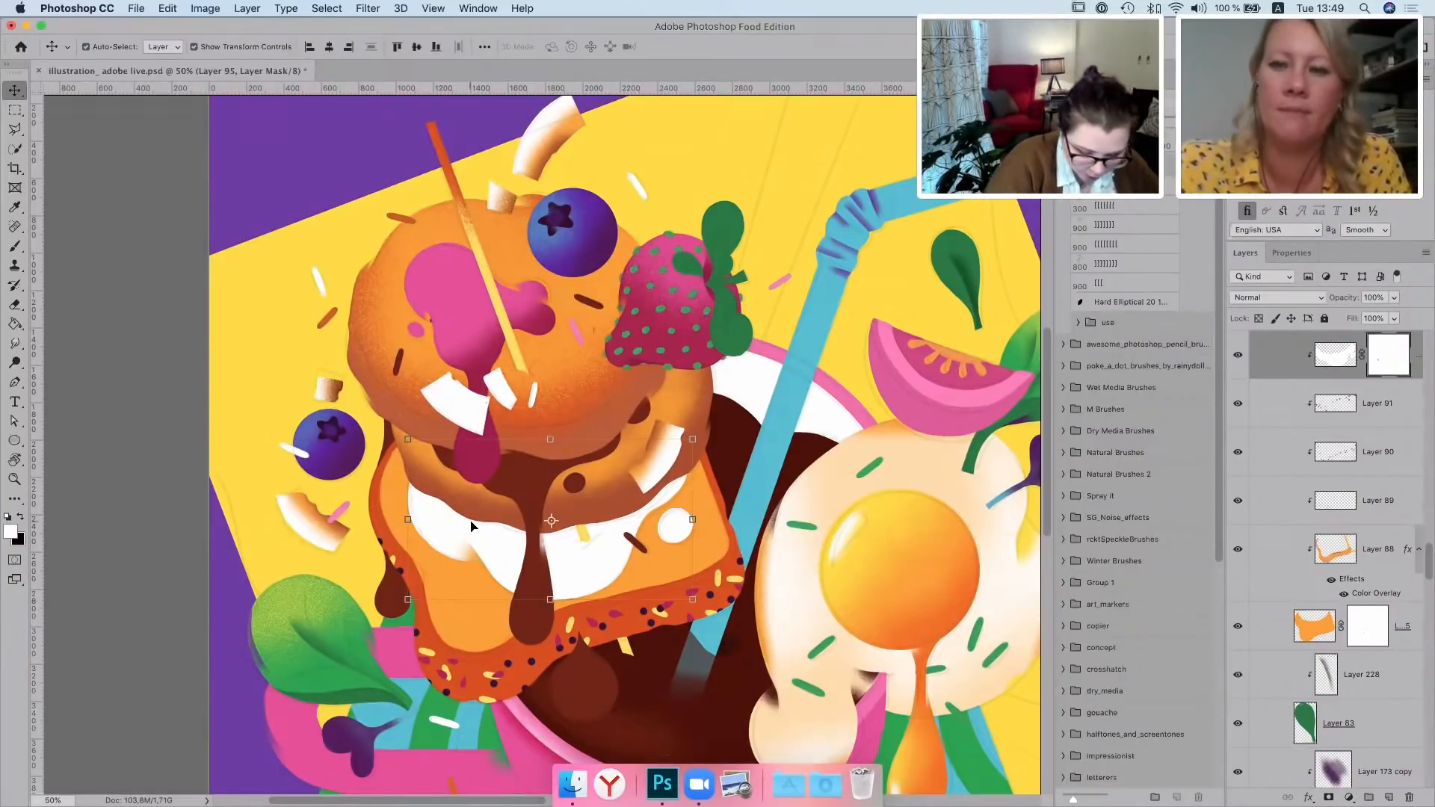
Add a clipped layer above the toast's crust, Layer 88, sample a reddish brown and paint a shadow on the crust's side with a smaller brush
click(389, 514)
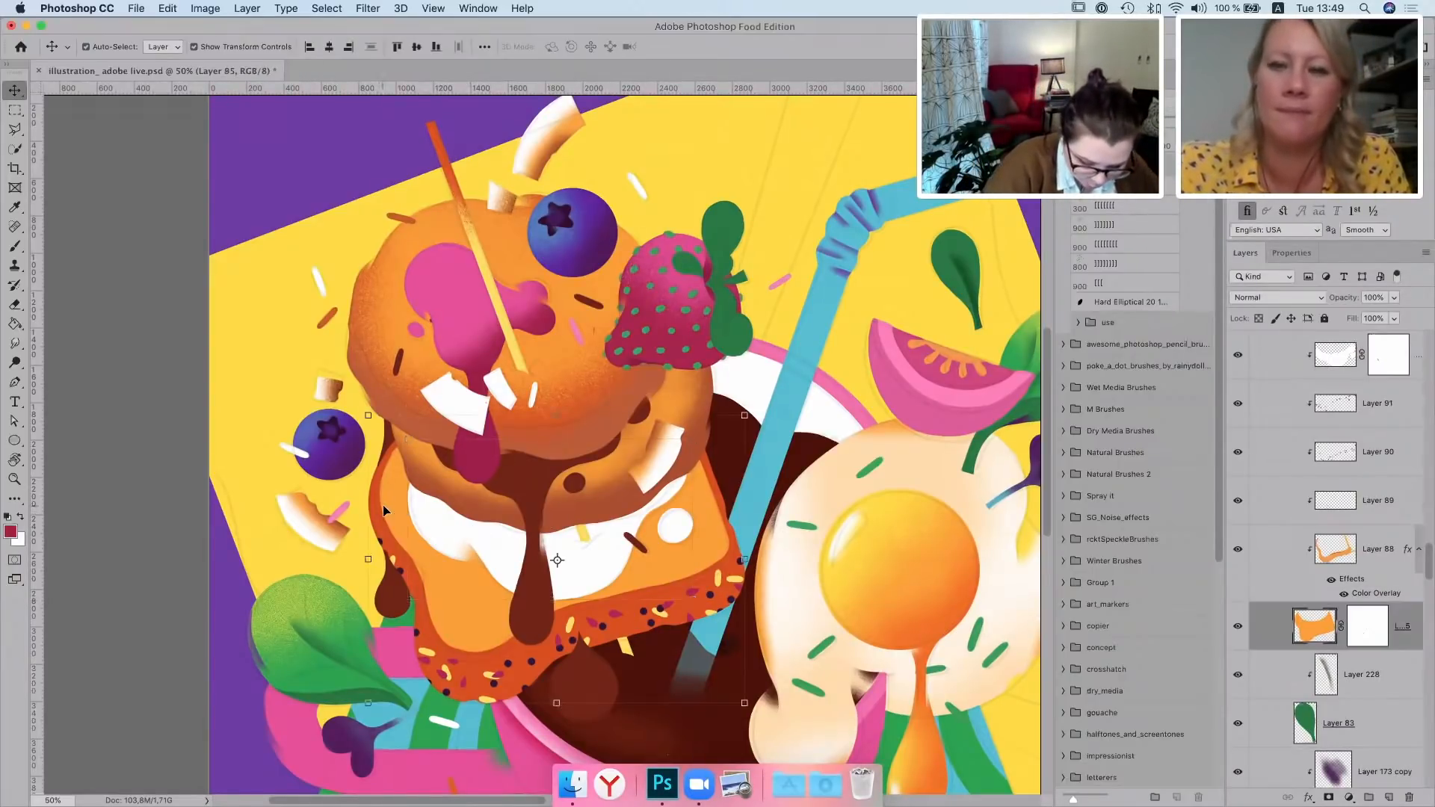
click(421, 633)
click(1388, 797)
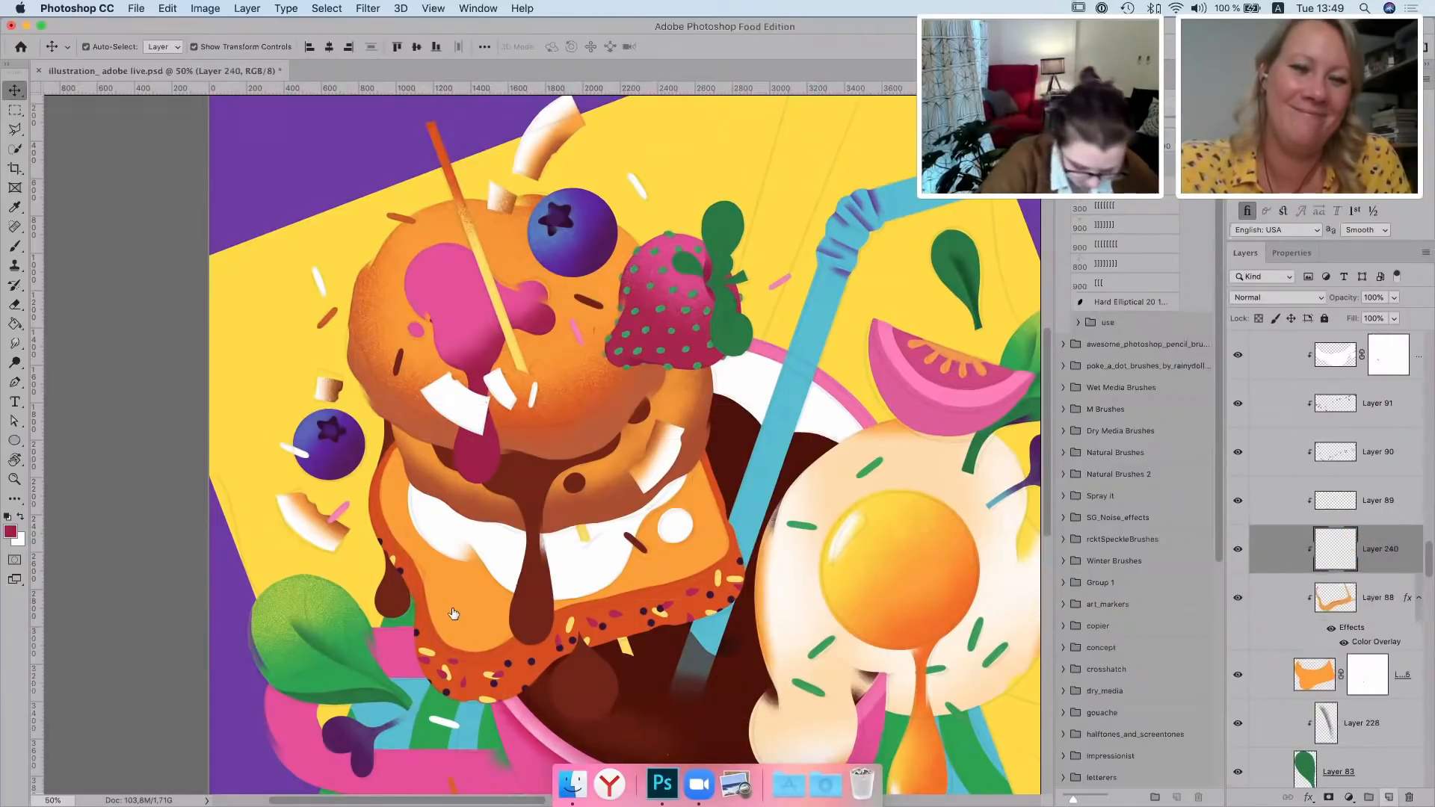
key(i)
click(486, 500)
click(16, 251)
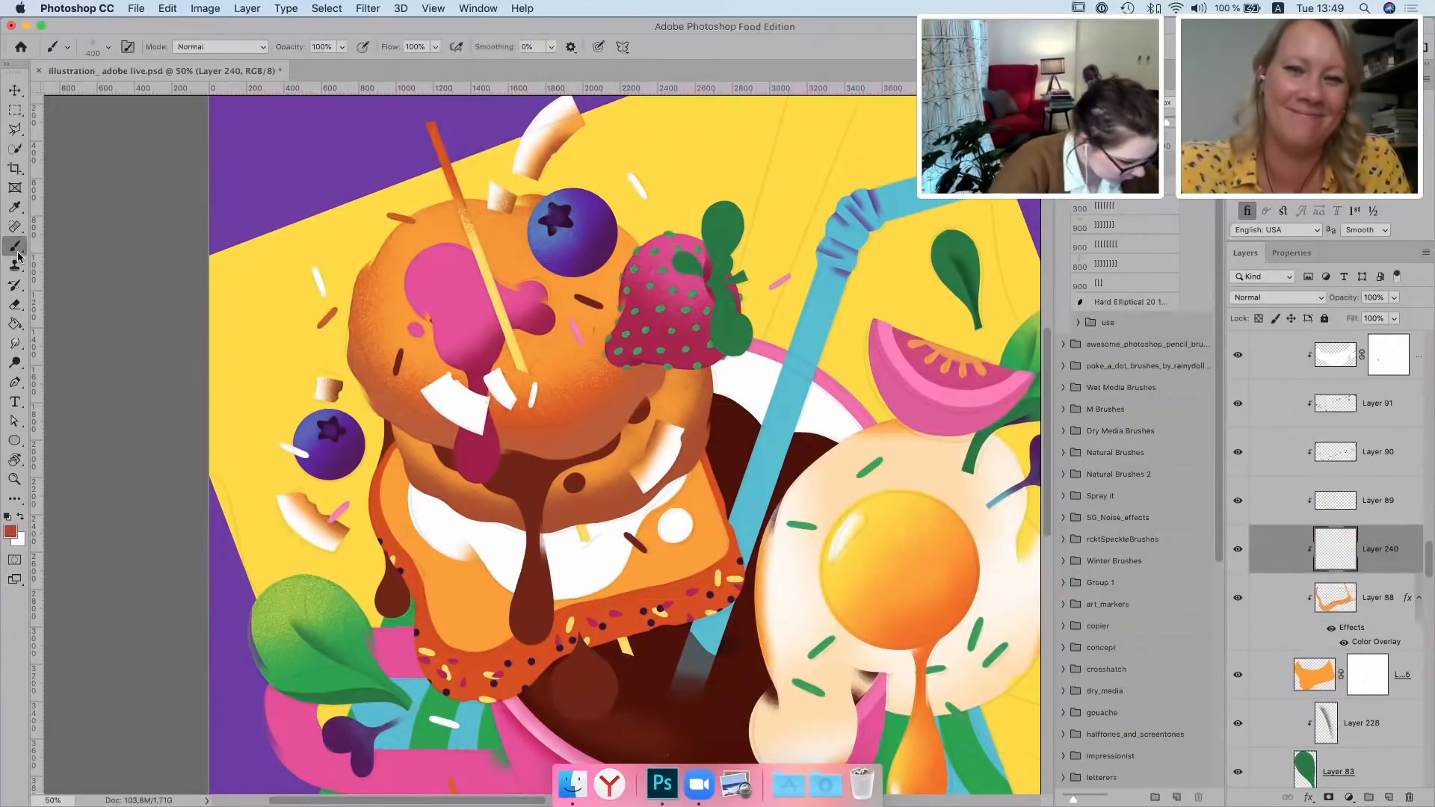
key(bracketleft)
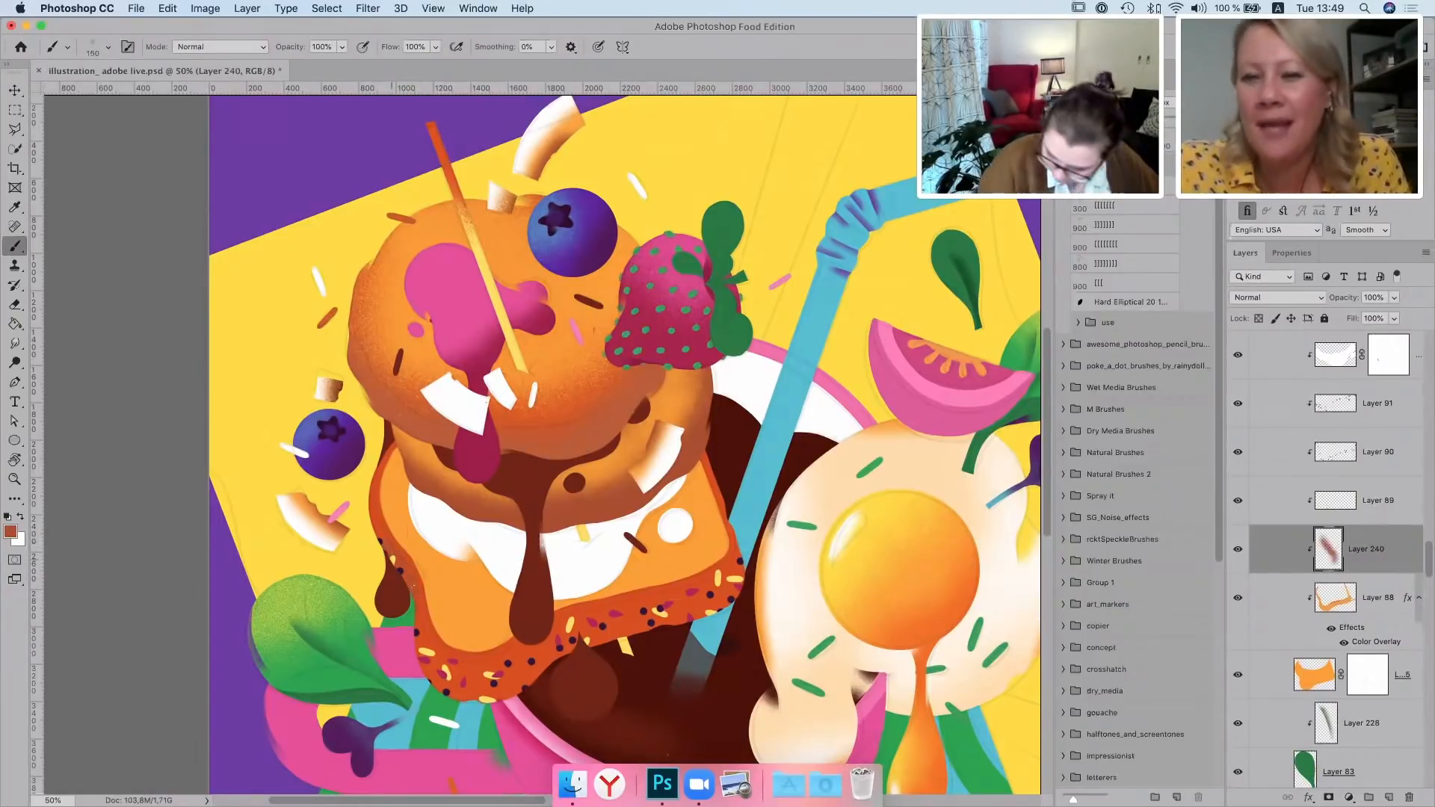
Apply a Color Overlay to the crust shadow, Layer 240, using a dark brown sampled from the chocolate sauce
double_click(1404, 546)
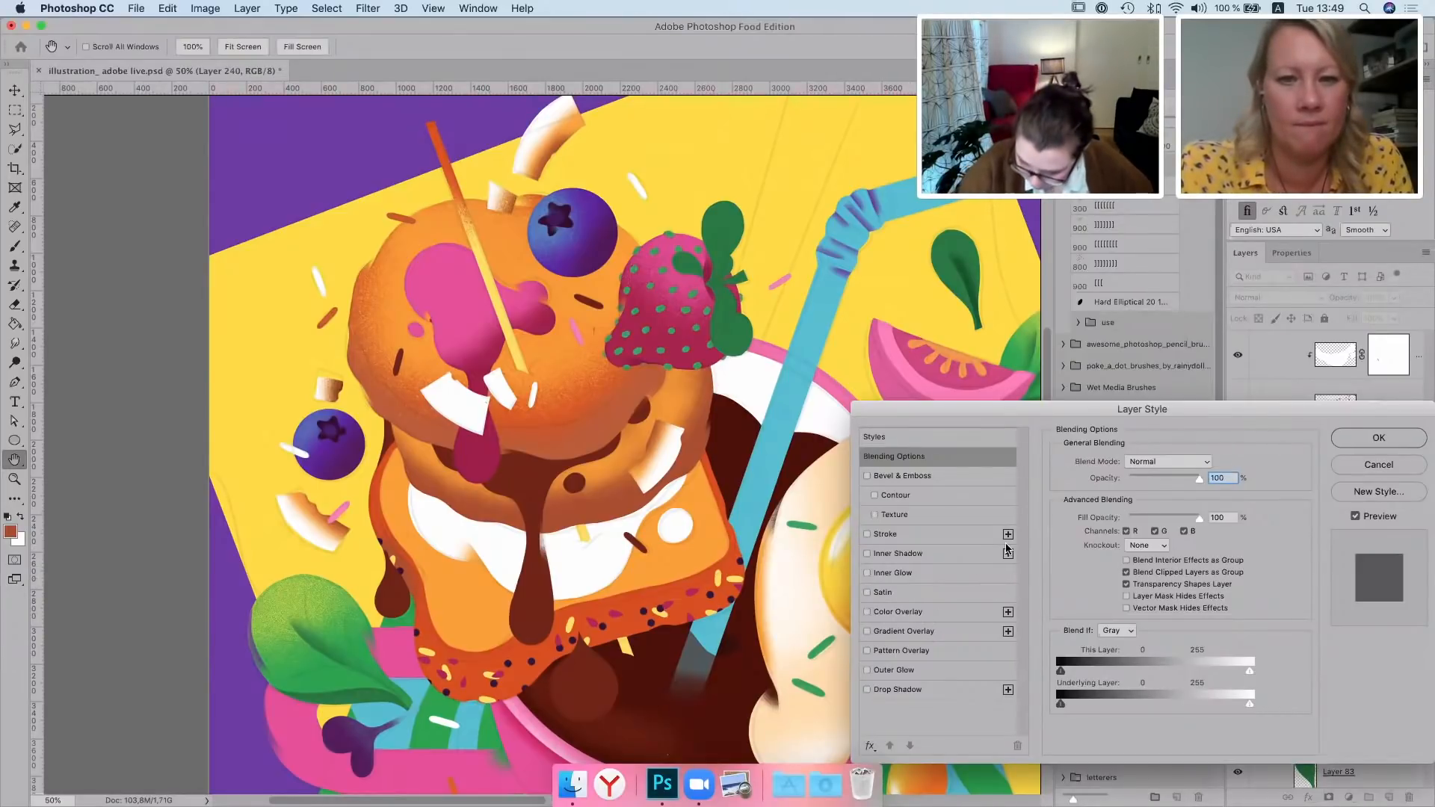
click(908, 612)
click(1214, 467)
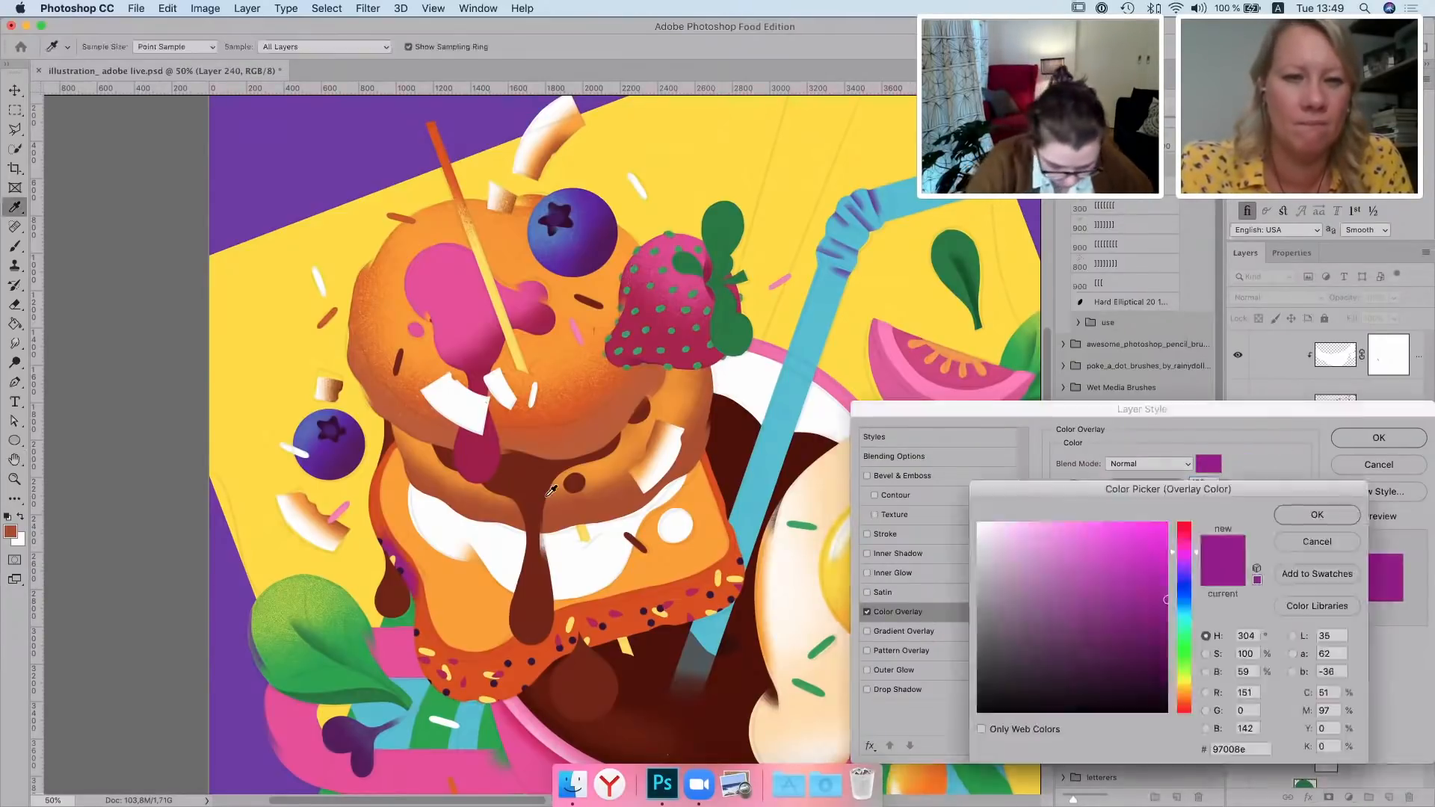
click(479, 513)
click(538, 471)
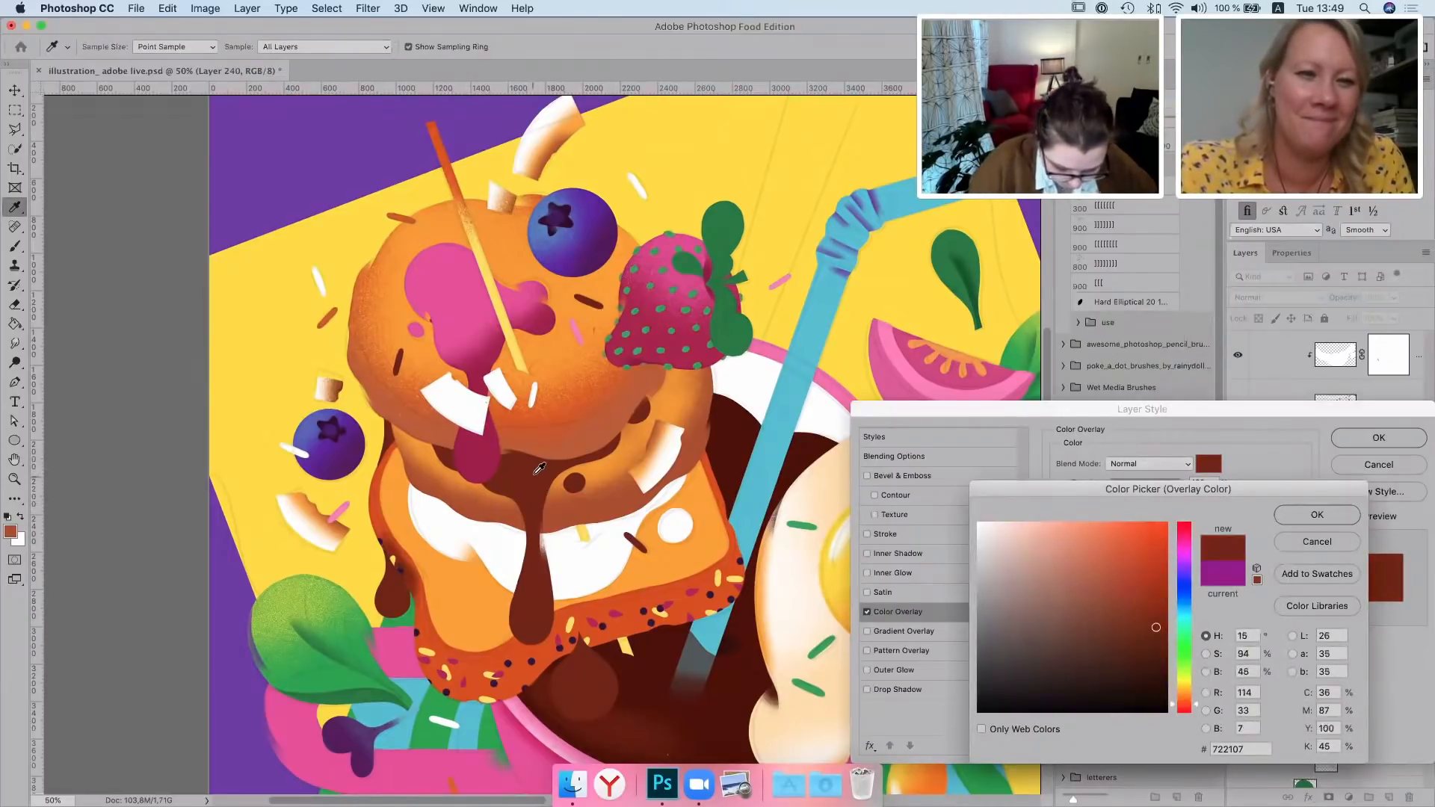
click(1317, 514)
key(Return)
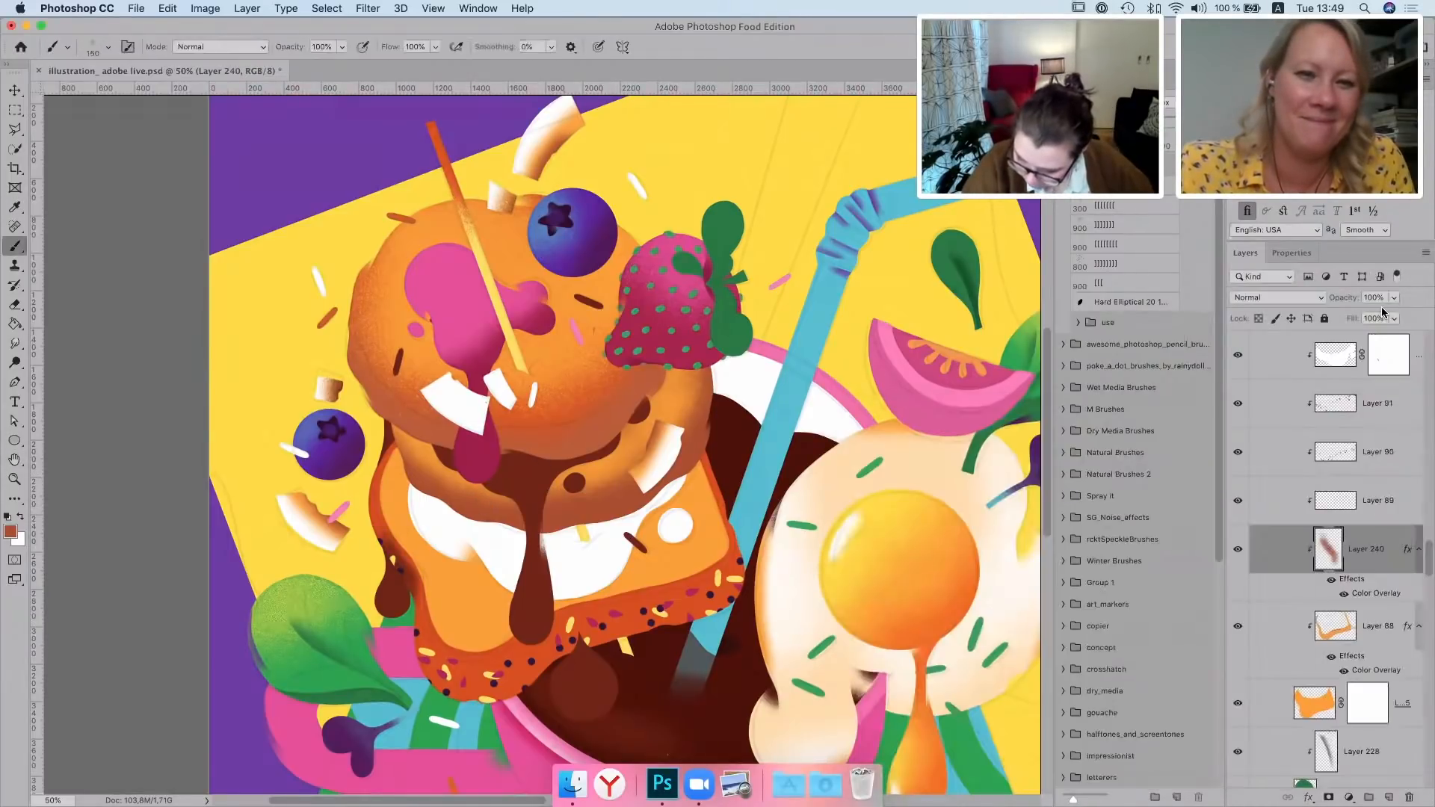
Lower the crust shadow layer's opacity to 49% and erase the excess of the shadow
click(1393, 298)
click(1358, 314)
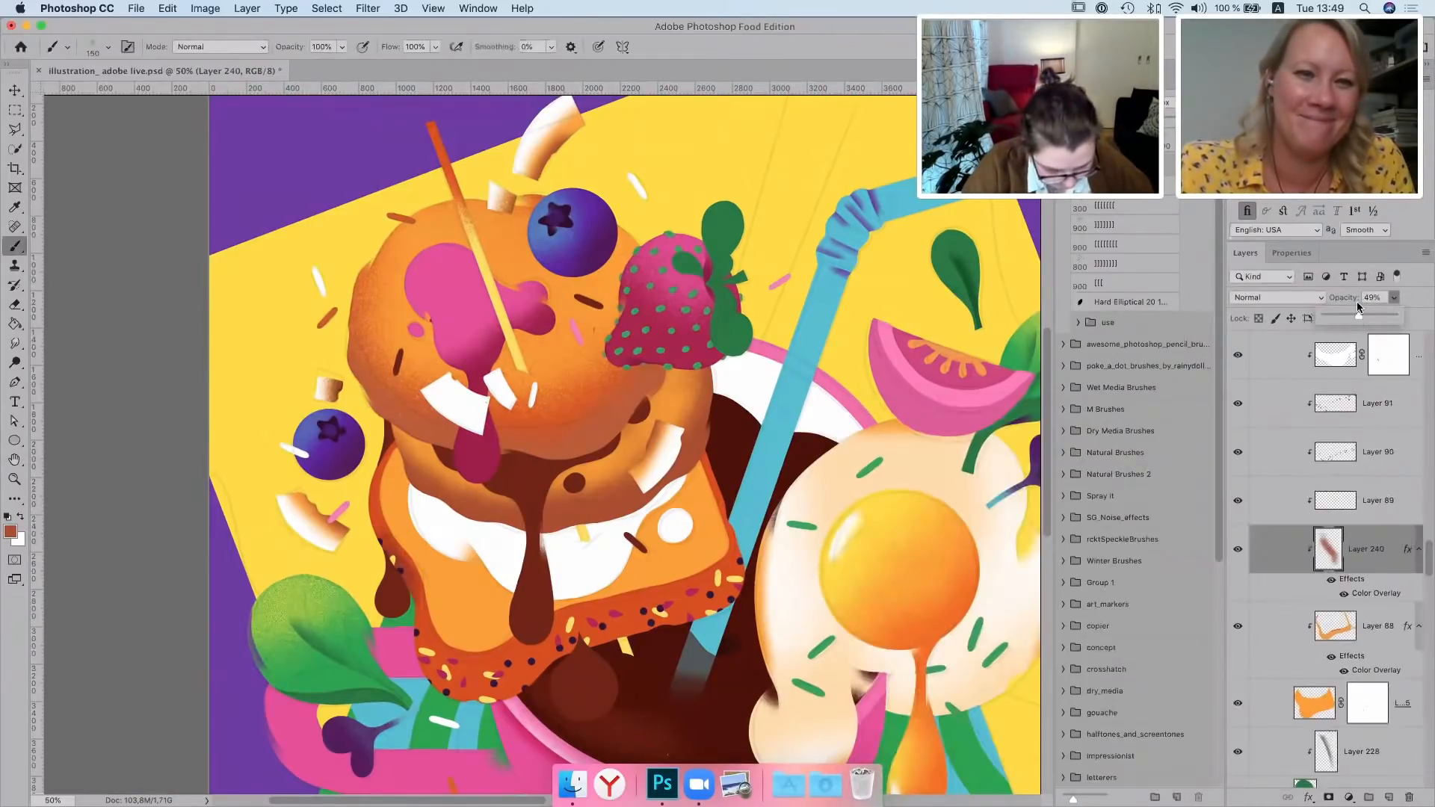
click(14, 308)
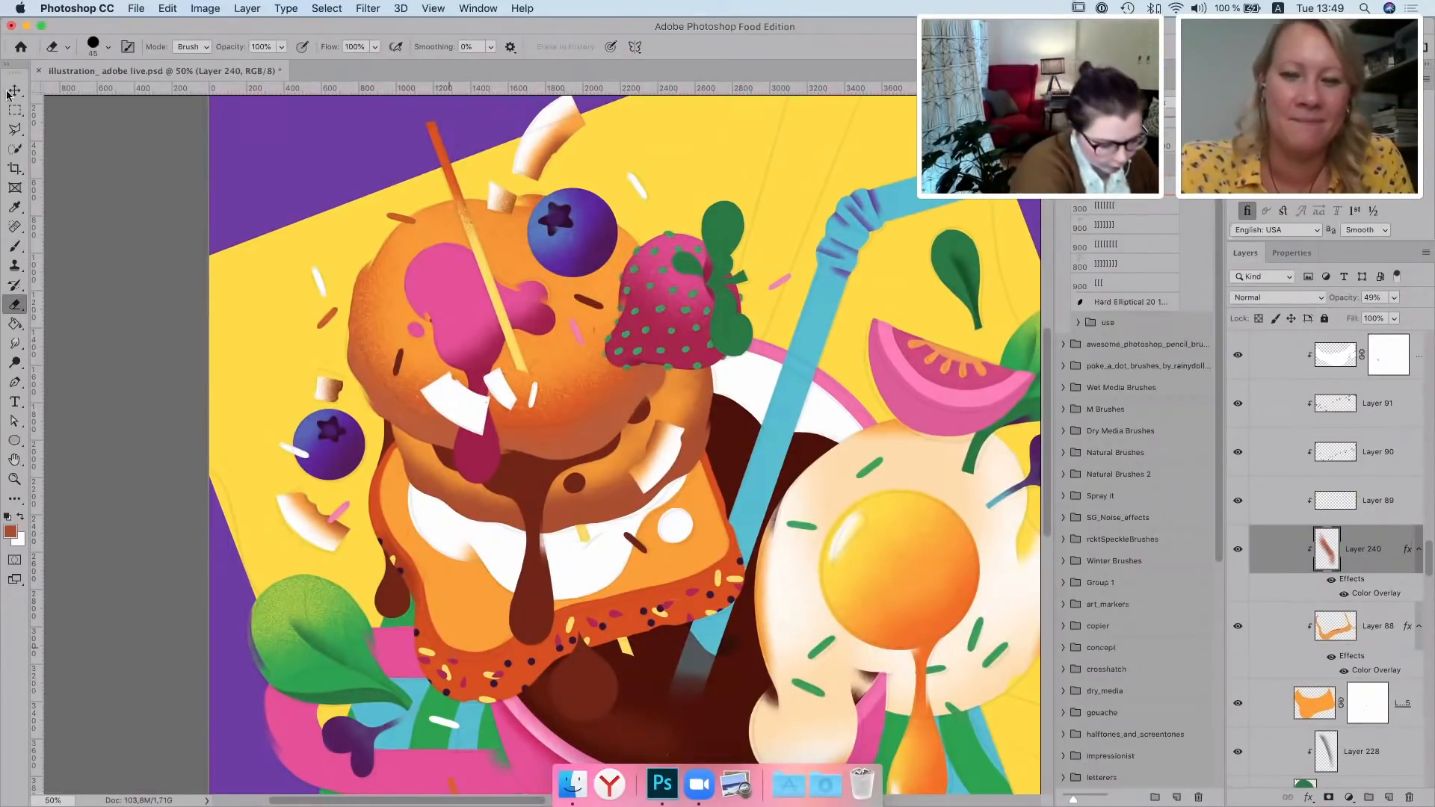
Add another clipped layer directly above Layer 88 and paint a reddish-brown shadow along the sprinkled front crust's lower edge
key(v)
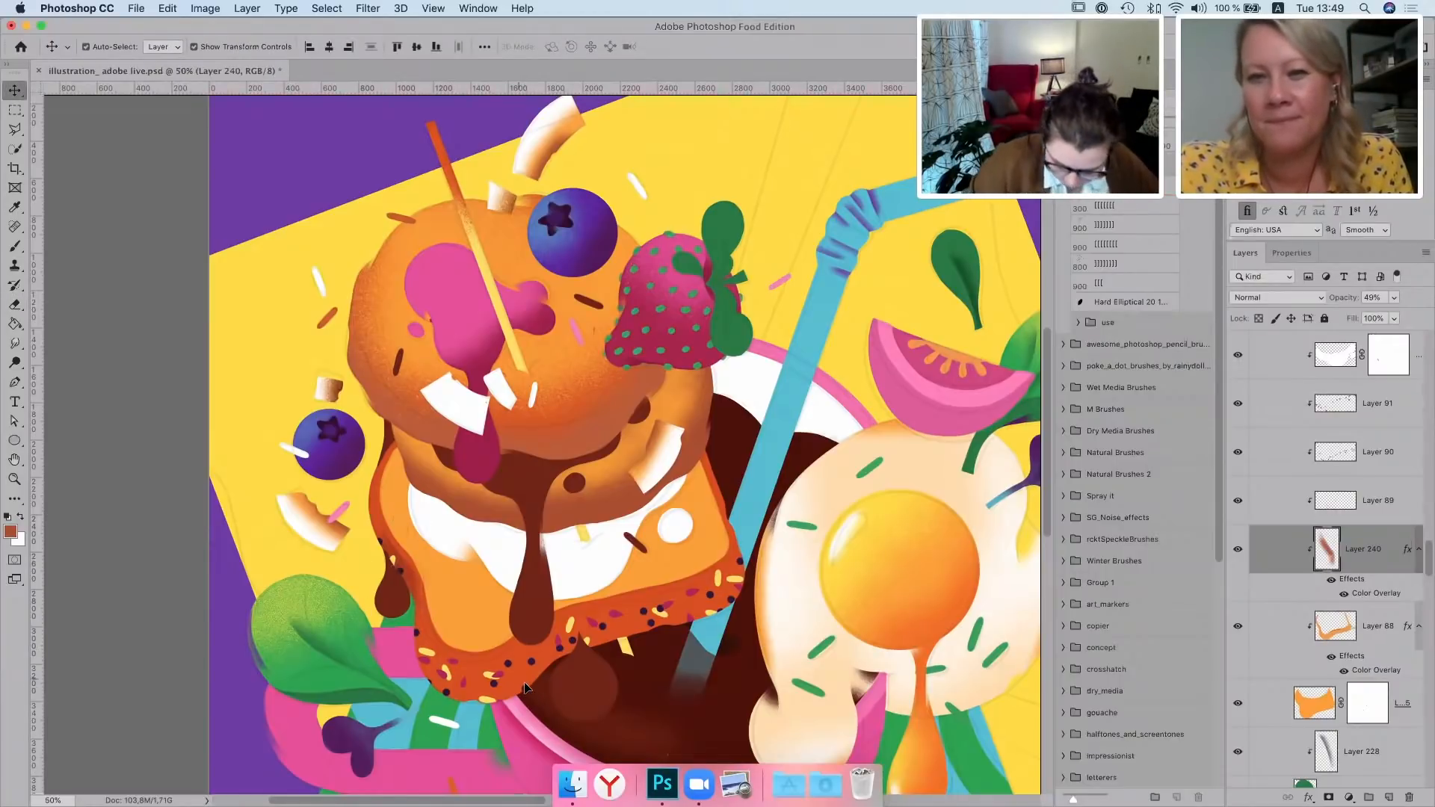
click(525, 688)
click(1388, 798)
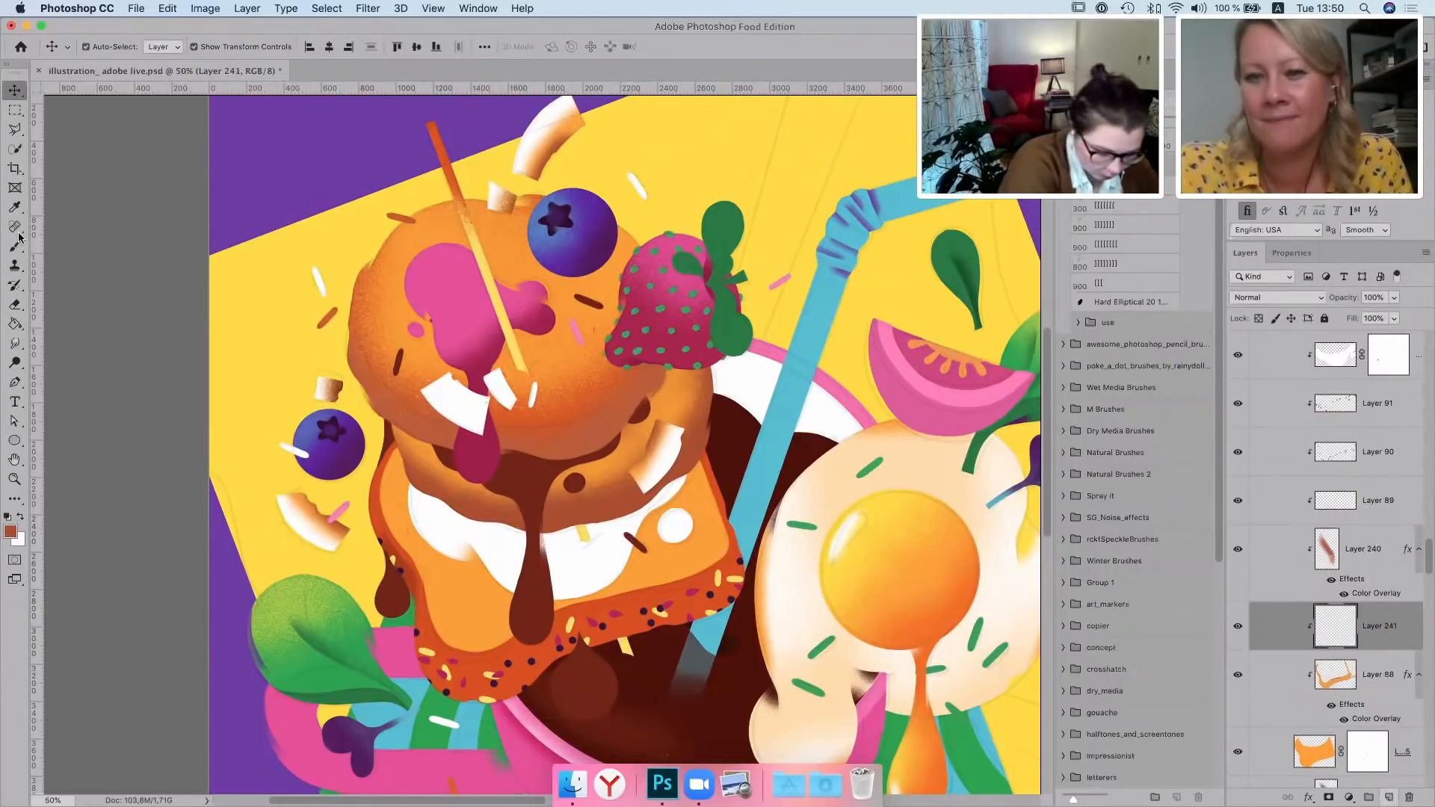
key(b)
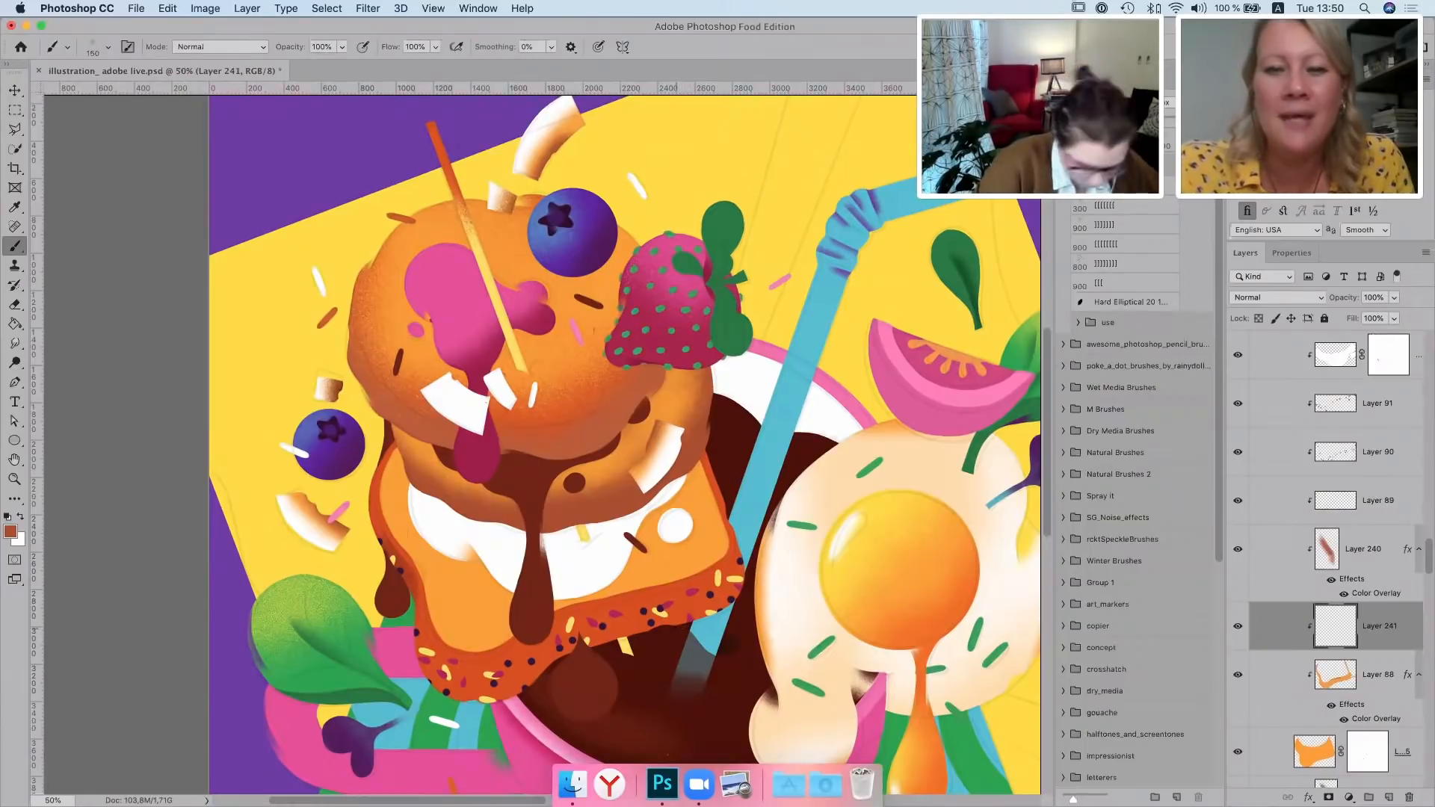
key(bracketleft)
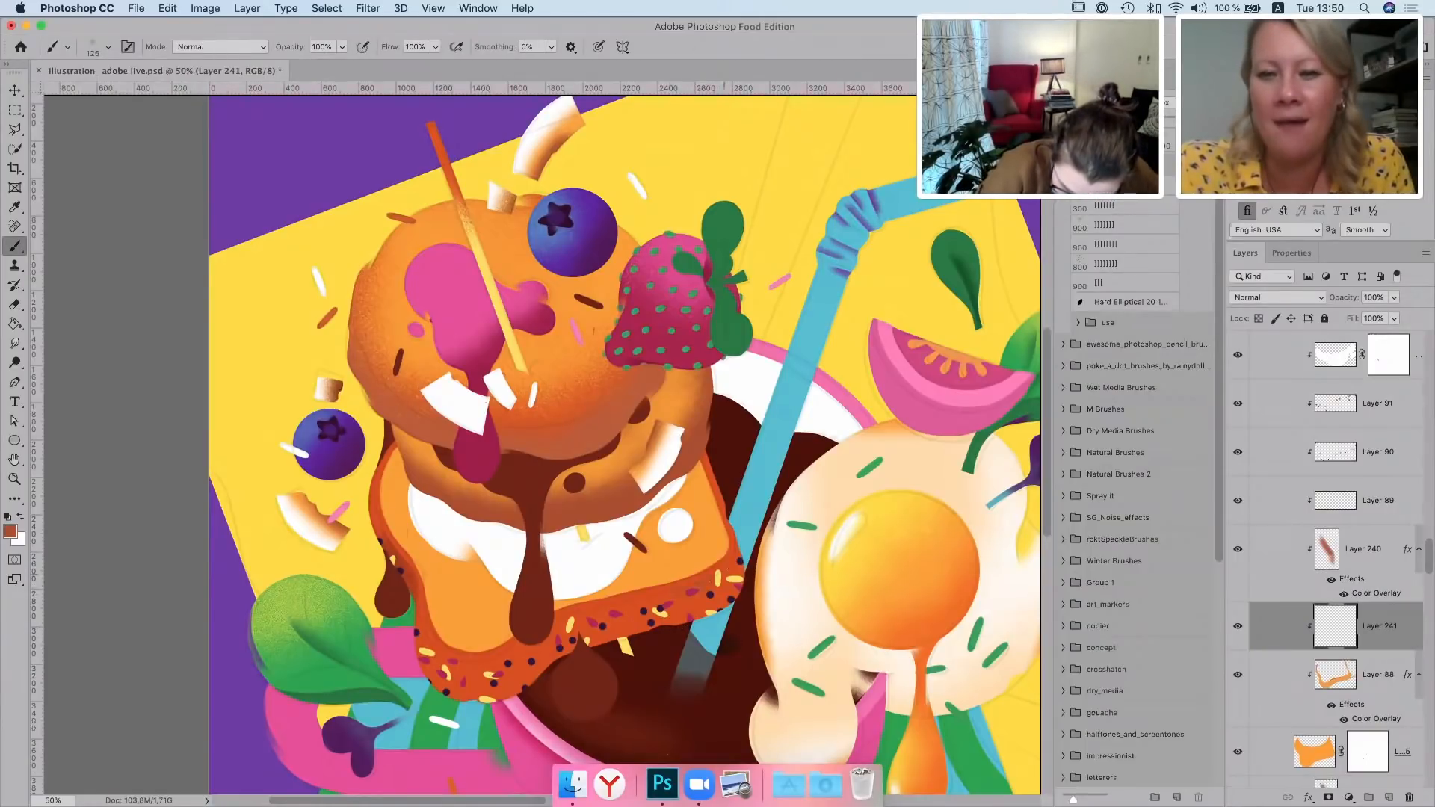
drag(724, 576, 591, 634)
Sample the chocolate sauce's dark brown and deepen the shadow at the far end of the sprinkled front crust
key(i)
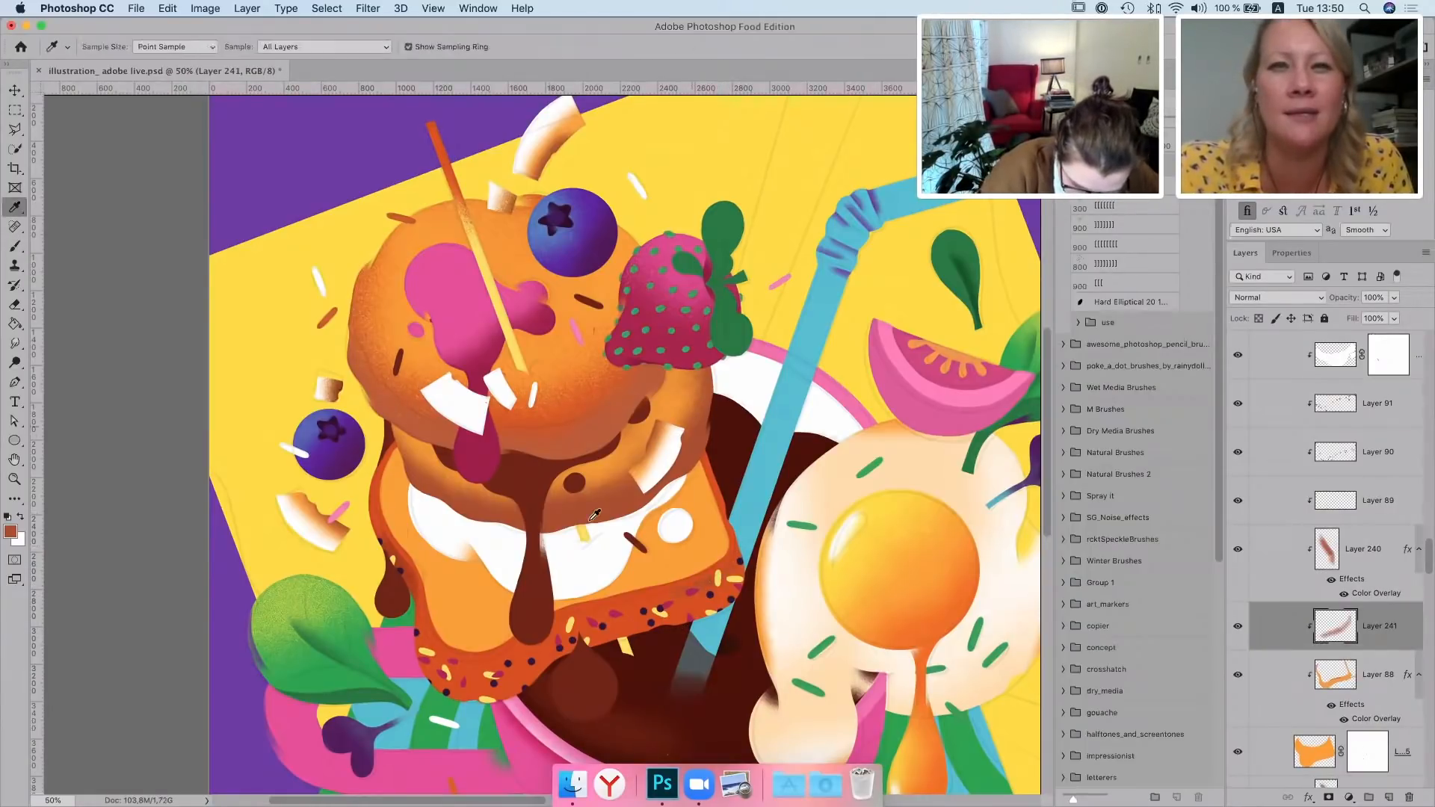
click(535, 482)
key(b)
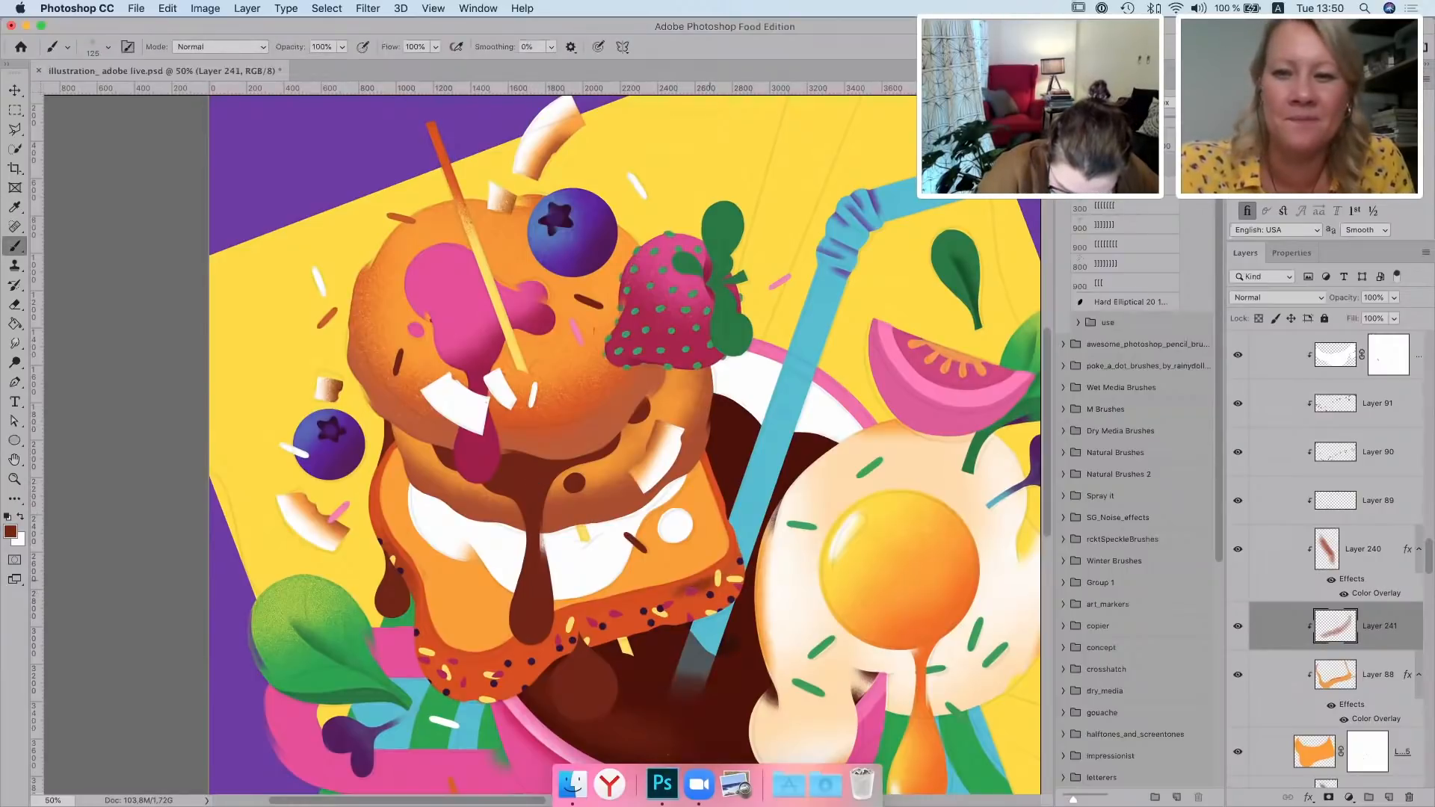
drag(710, 579, 738, 553)
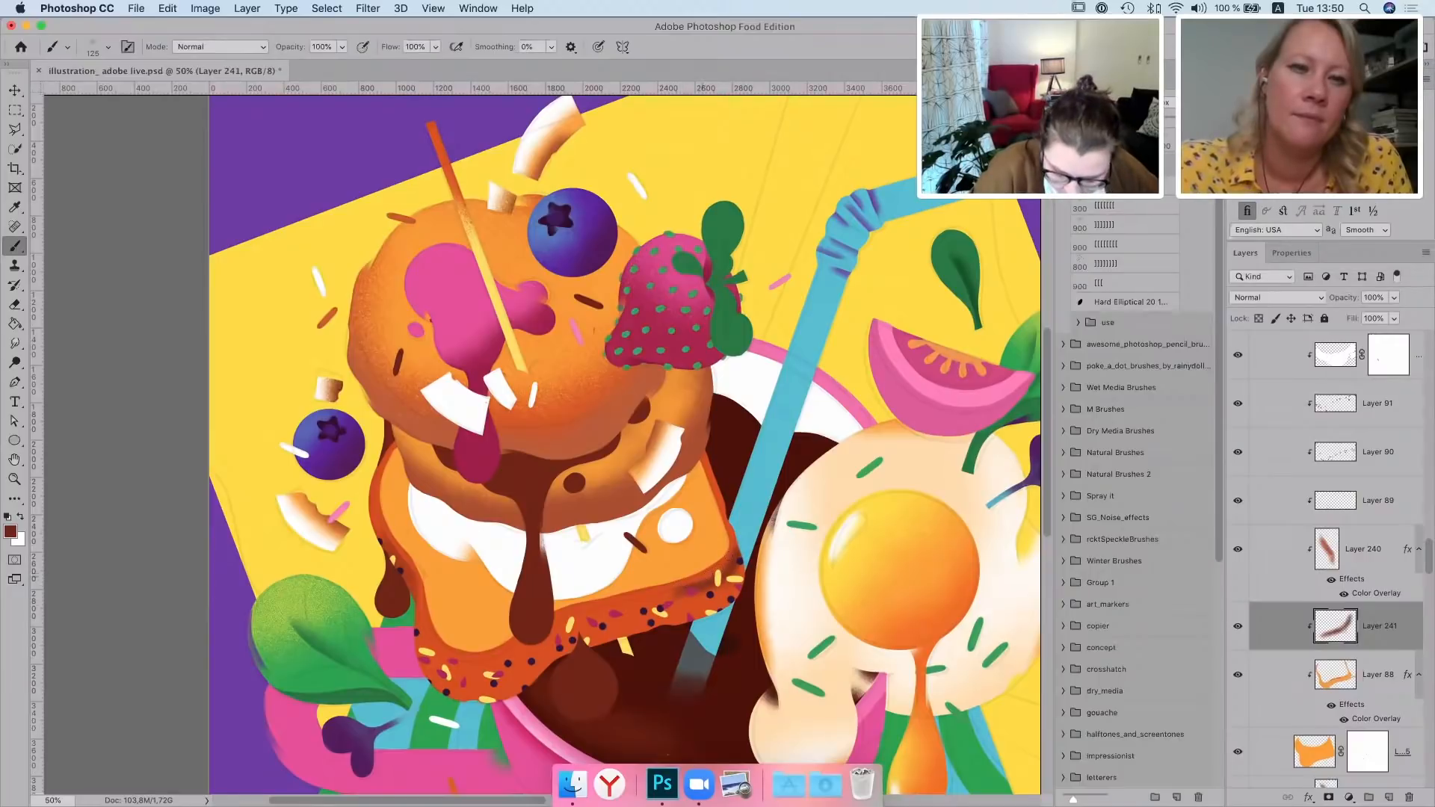
Set Layer 241's opacity to 62% and add dark brown shadow on the front crust below the chocolate drip
click(1394, 298)
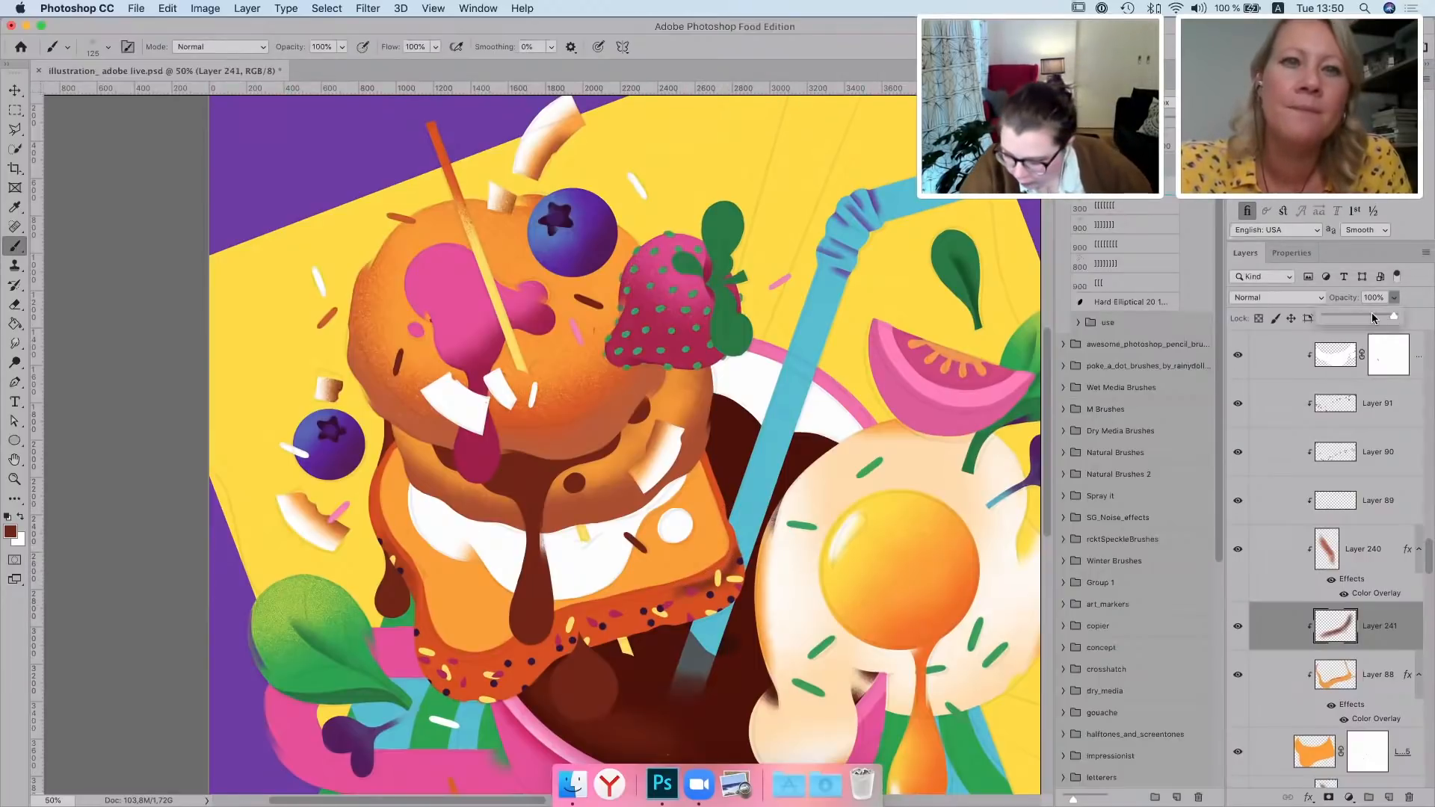
drag(1396, 314, 1364, 316)
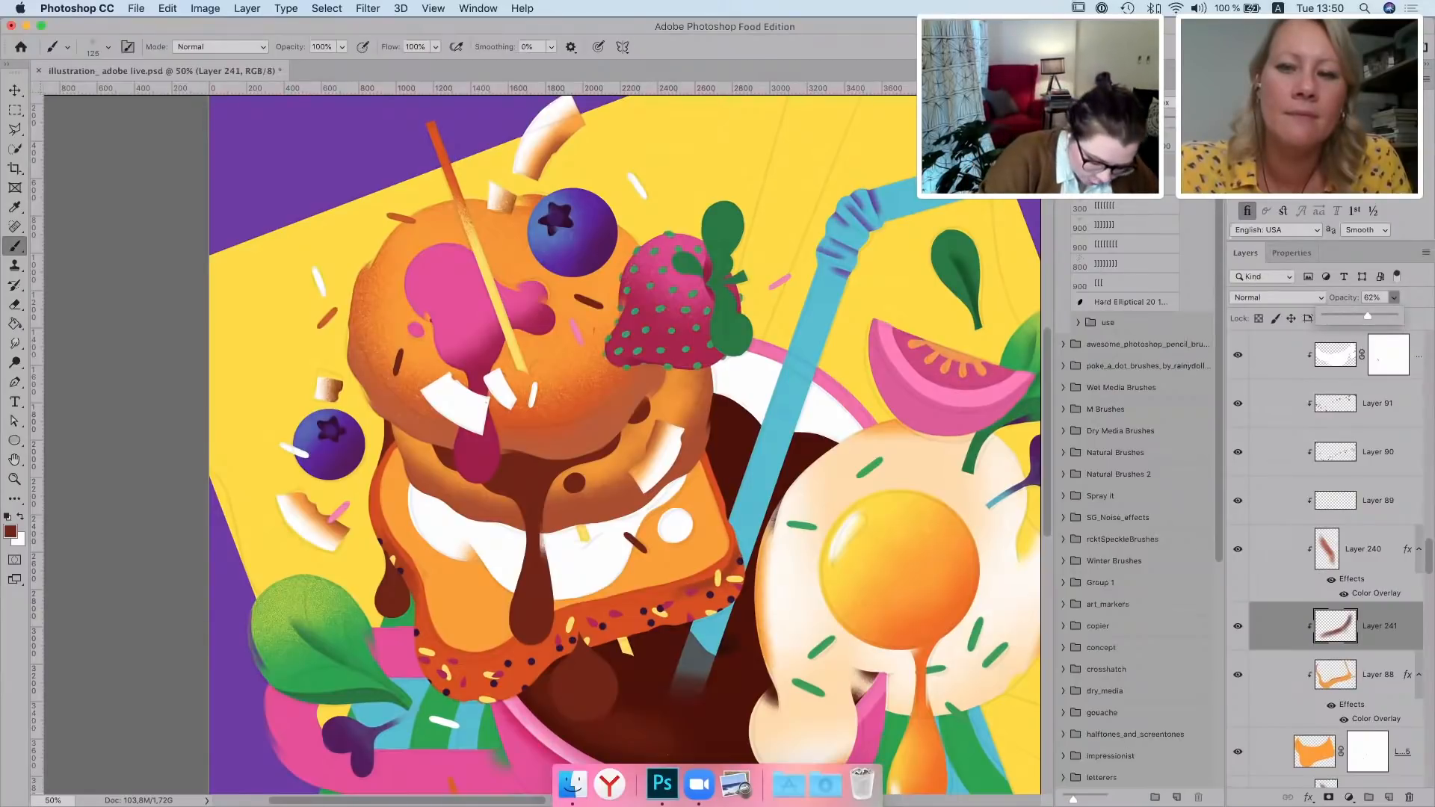
click(497, 656)
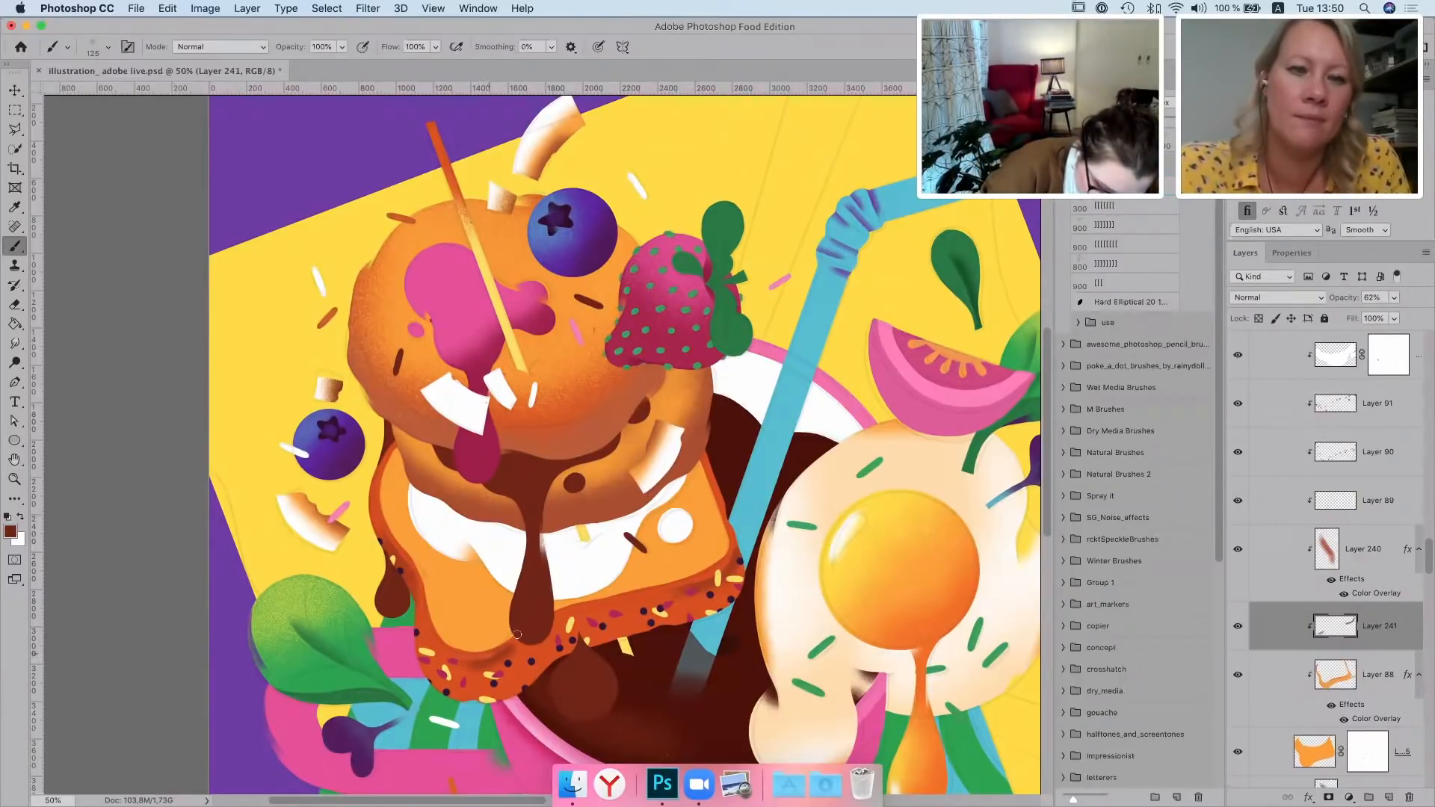
Select the strawberry's upright green leaf and add a new layer clipped to it
click(18, 97)
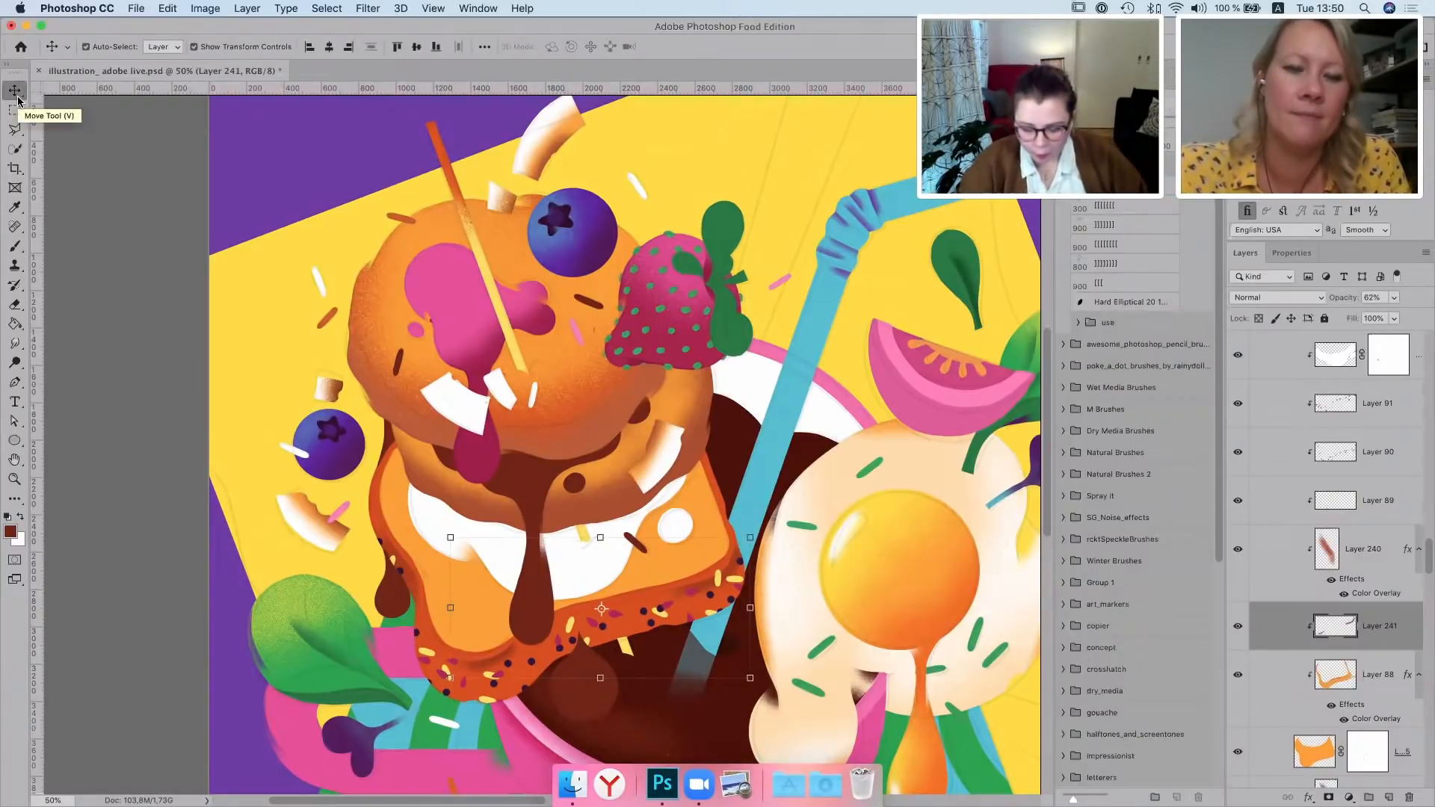
click(719, 224)
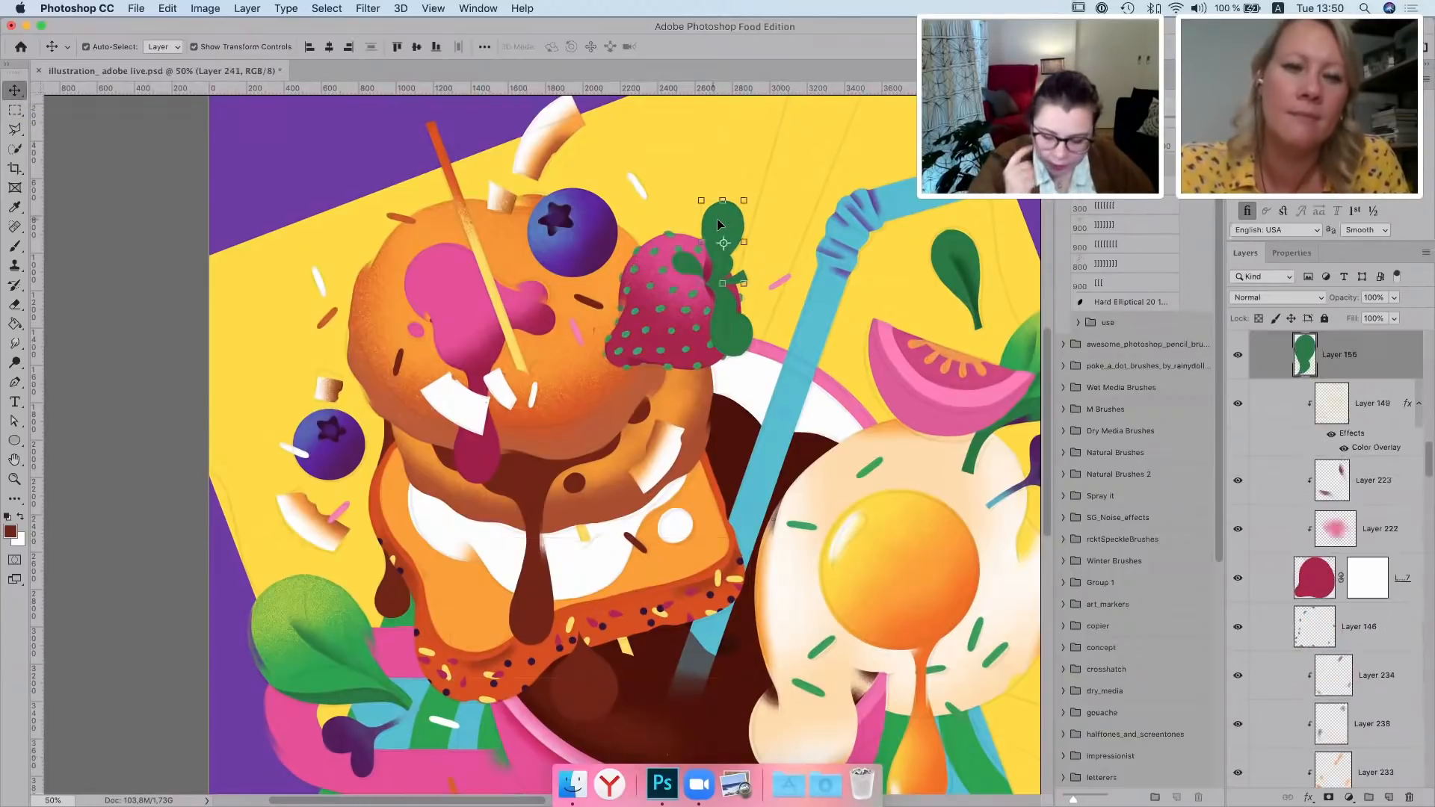
click(1388, 798)
key(super+alt+g)
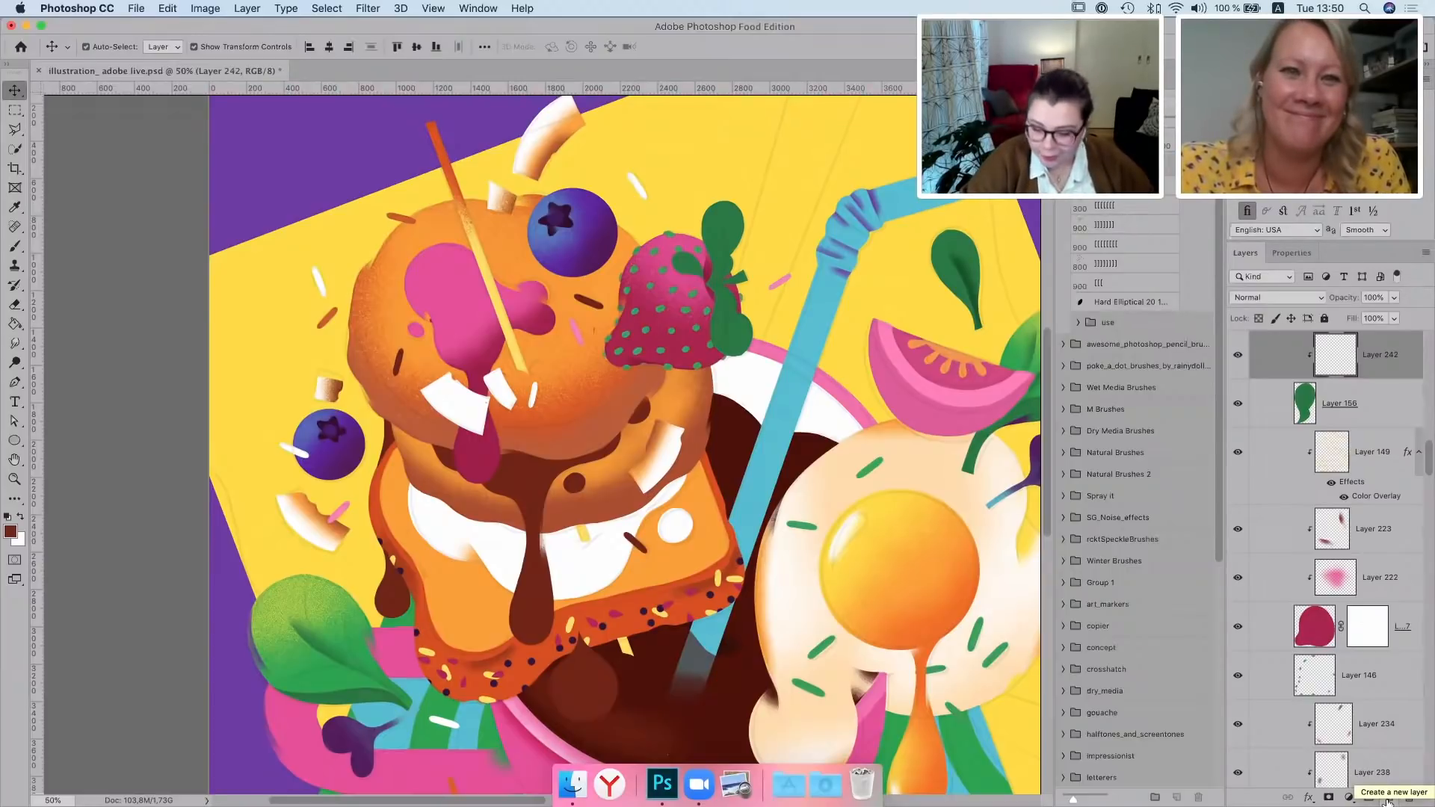
Sample the straw's light blue, enlarge the textured brush to 400 and paint a highlight on the tip of the strawberry's green leaf
click(926, 198)
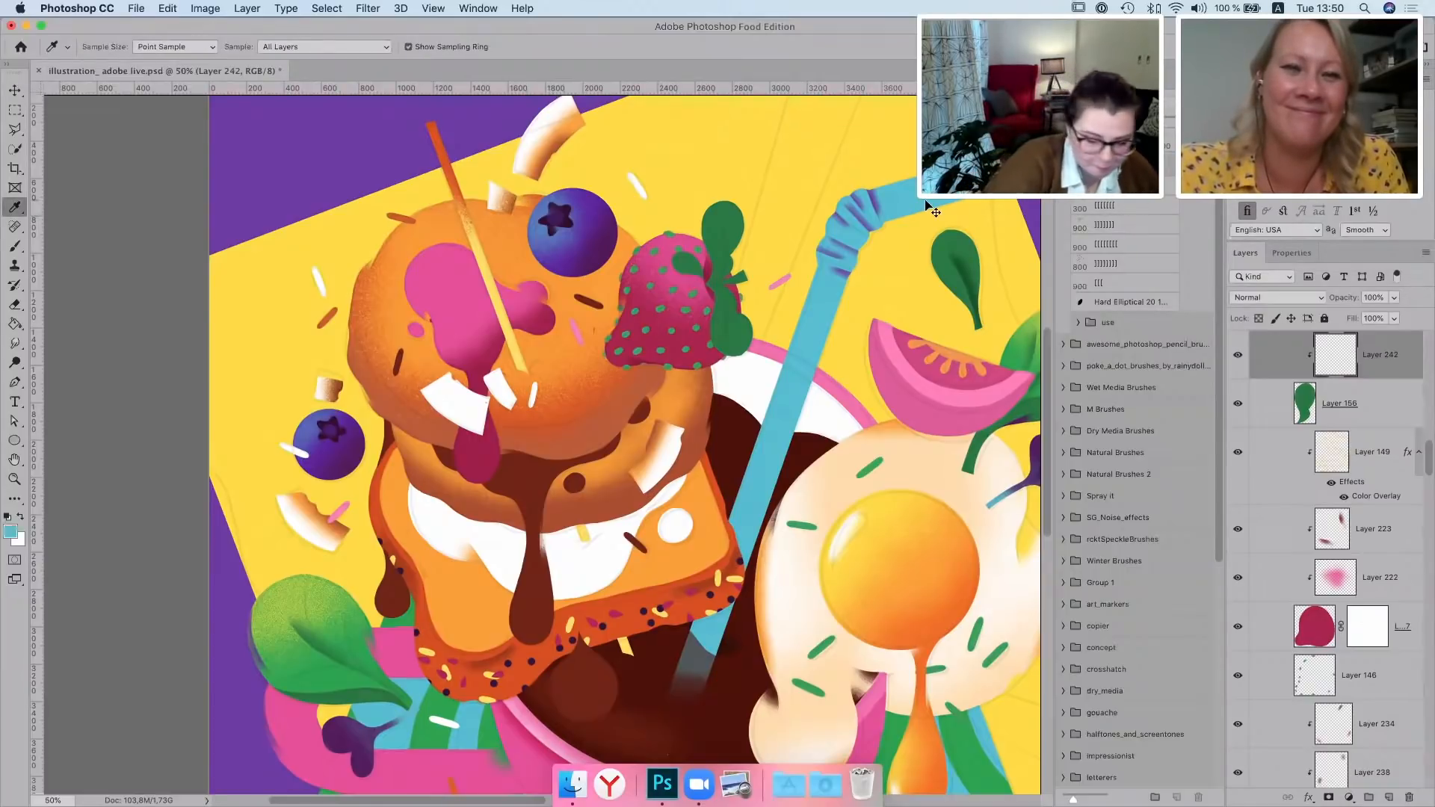
click(16, 248)
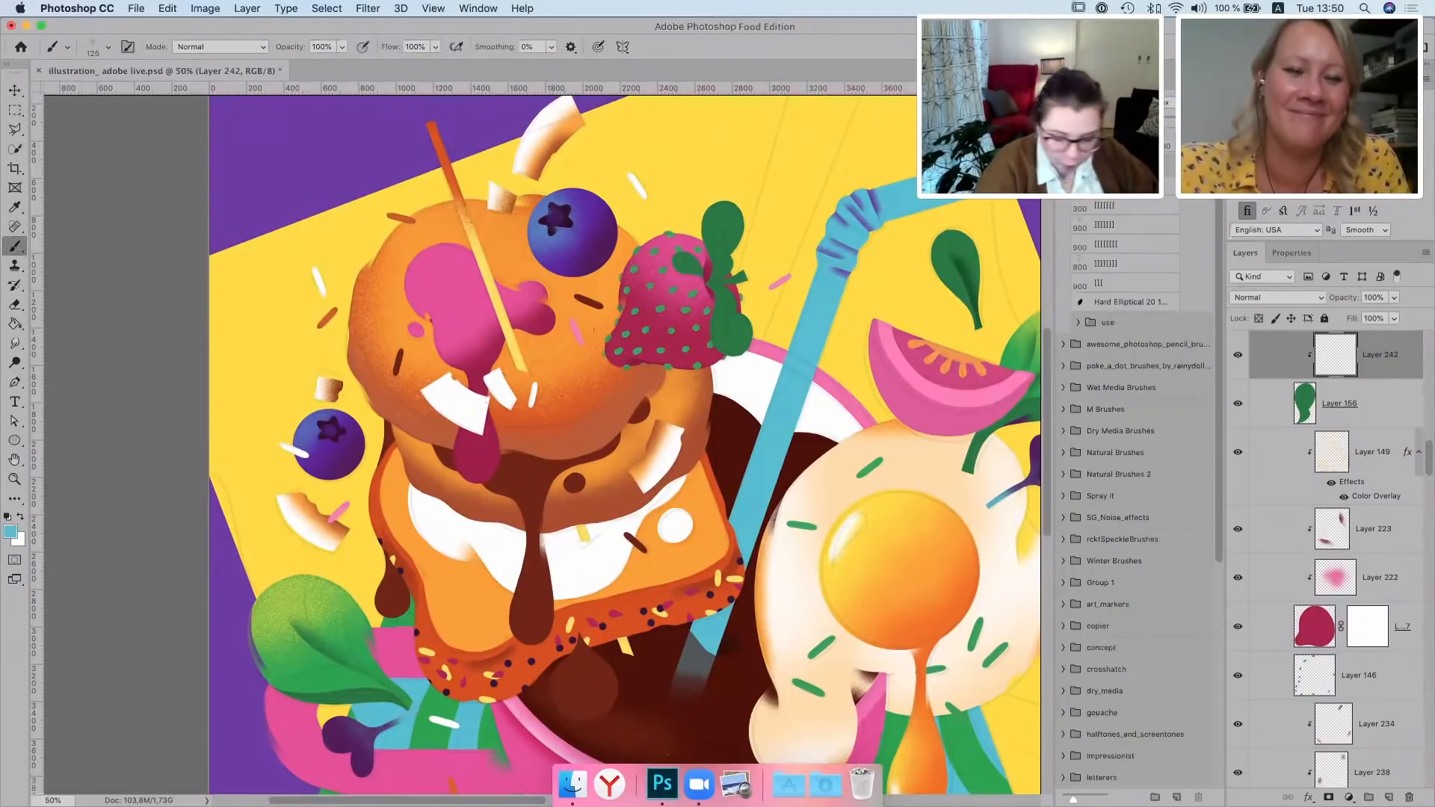
key(bracketright)
key(bracketright)
key(bracketright)
key(bracketright)
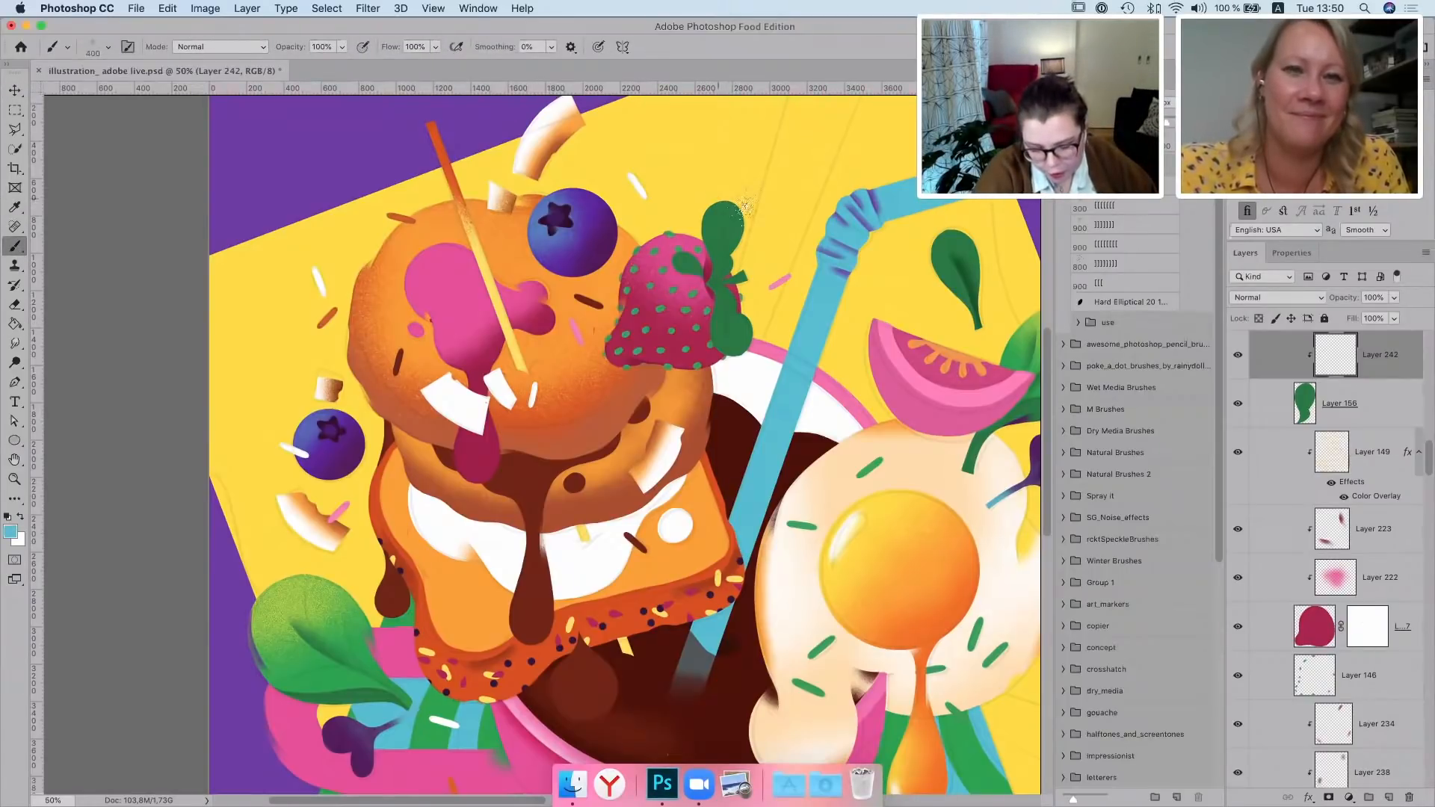
mouse_move(742, 210)
mouse_down()
mouse_move(775, 249)
mouse_move(706, 197)
mouse_move(750, 230)
mouse_up()
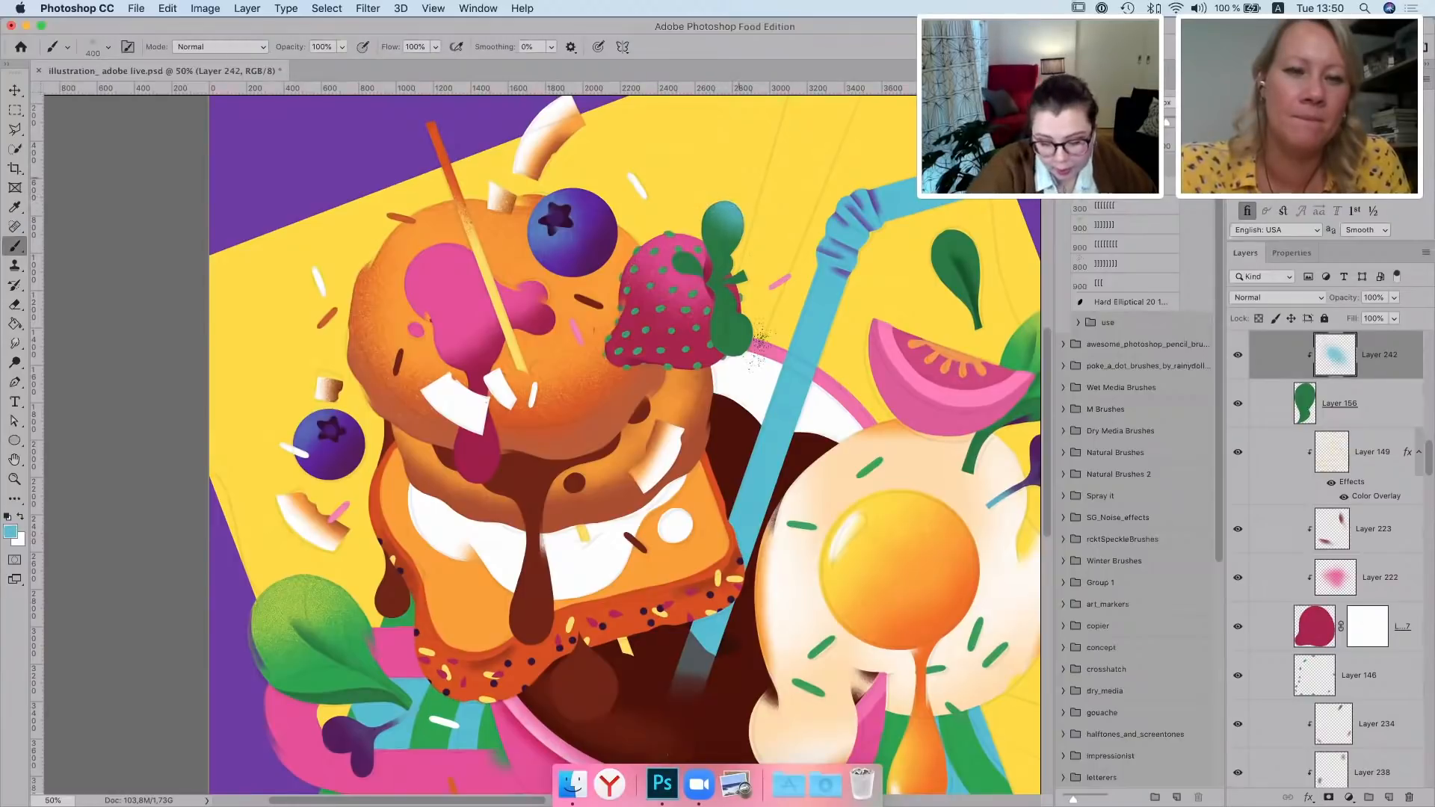
Finish the light blue highlight on the lower lobe of the strawberry's leaf and add a new clipped layer above it
drag(760, 339, 743, 368)
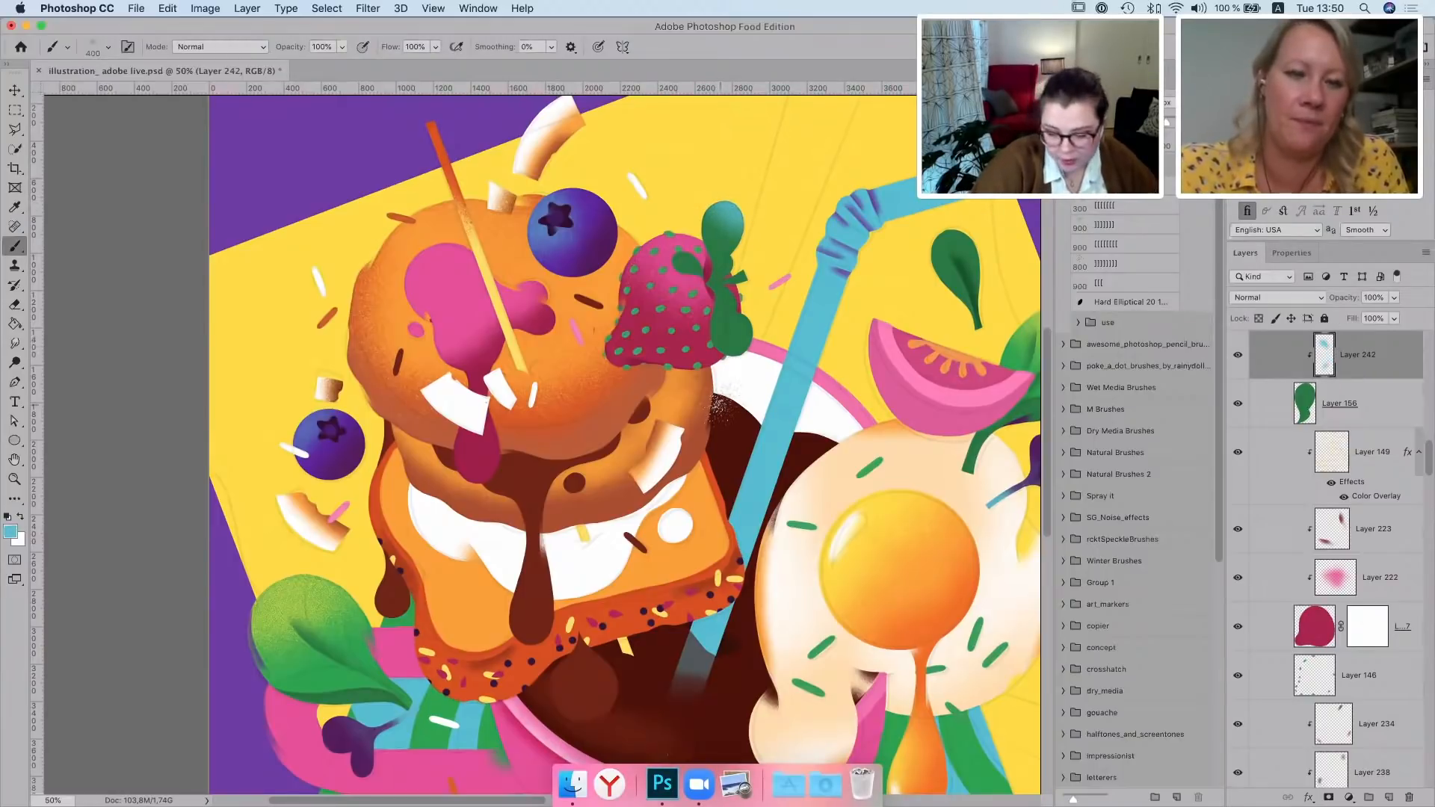
click(1389, 798)
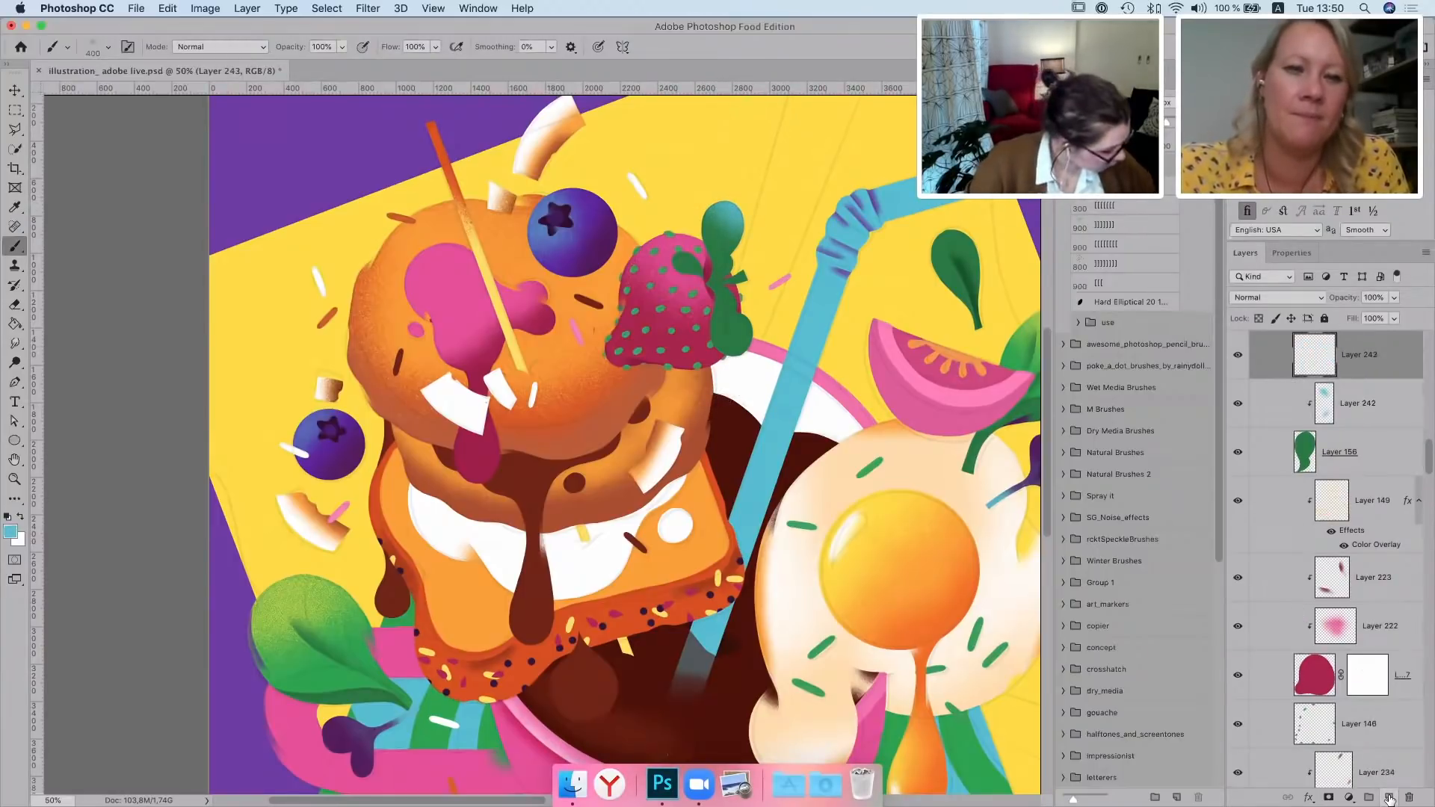
key(alt+super+g)
Sample the blueberry's dark purple, reduce the brush to 200 and paint a shadow down the strawberry's upright leaf
alt+click(332, 428)
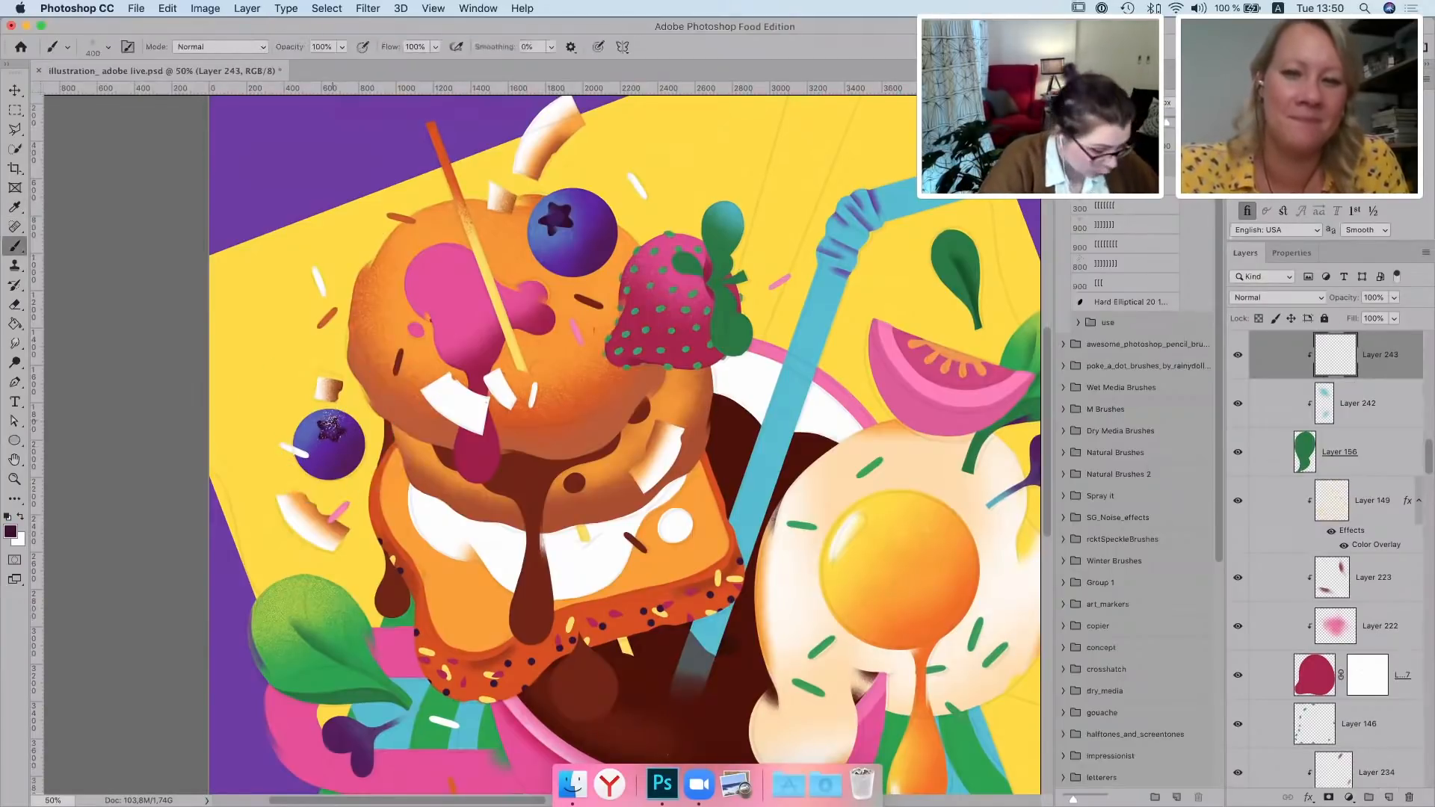
key(bracketleft)
key(bracketleft)
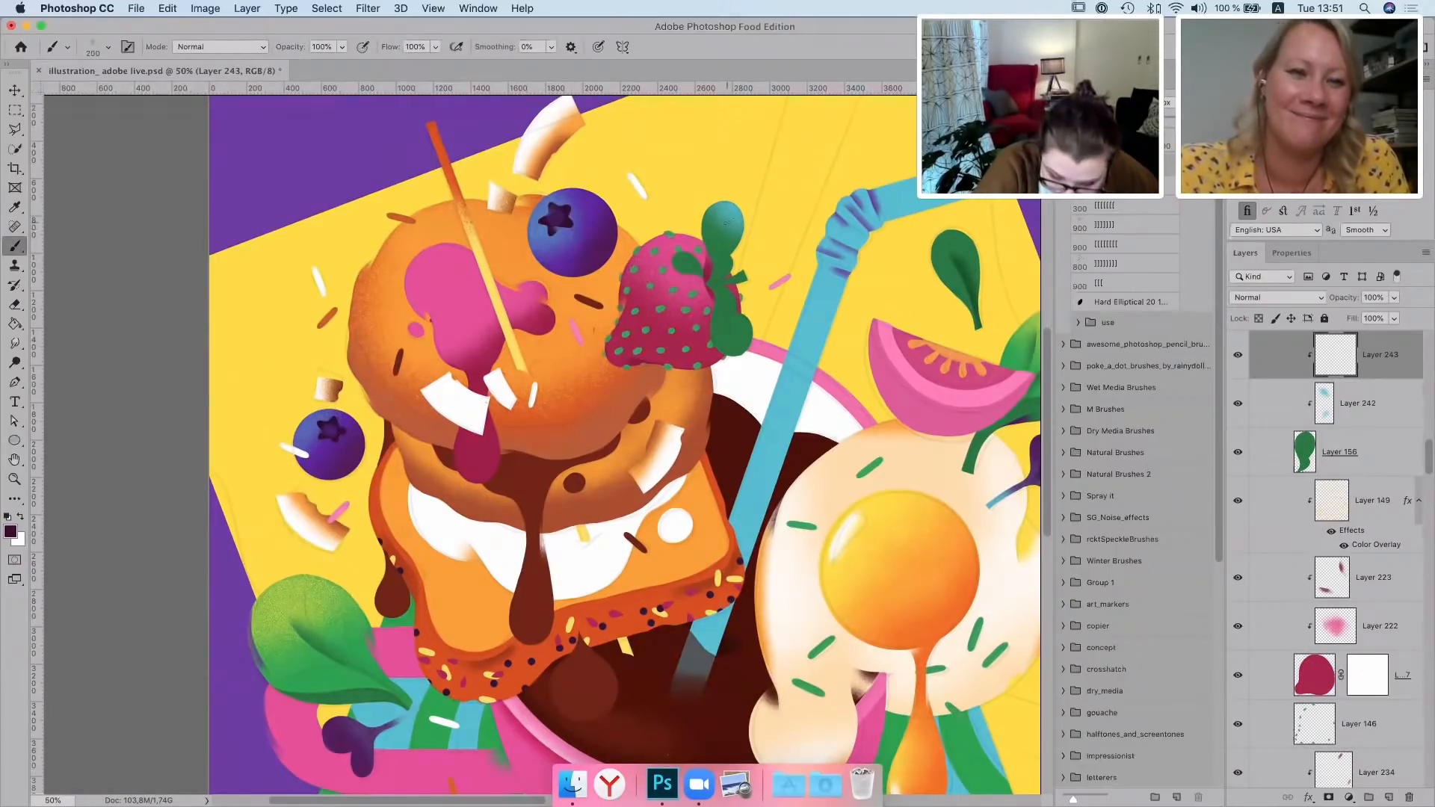
drag(725, 222, 706, 287)
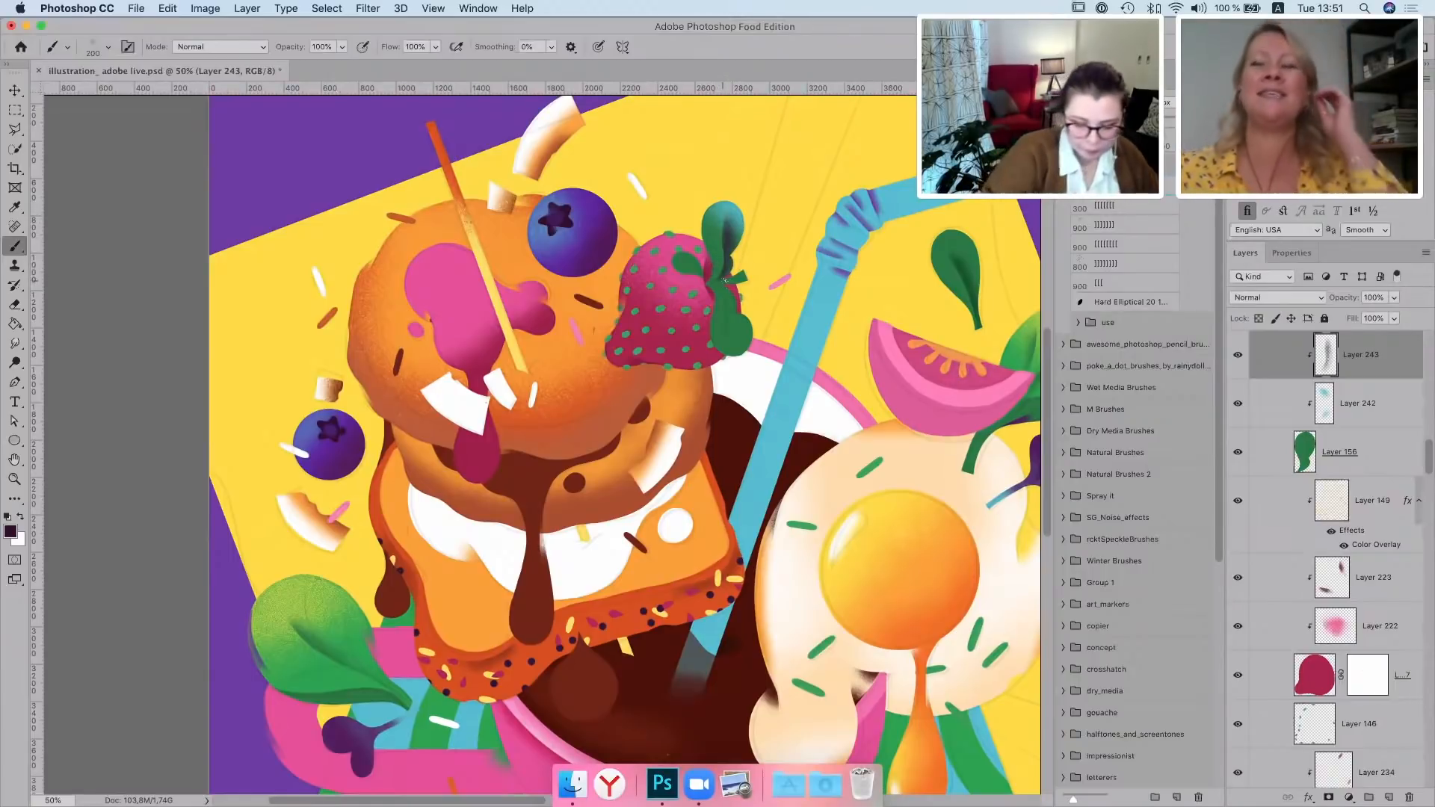
Select the strawberry, add a new clipped layer and move it above Layer 222
click(15, 91)
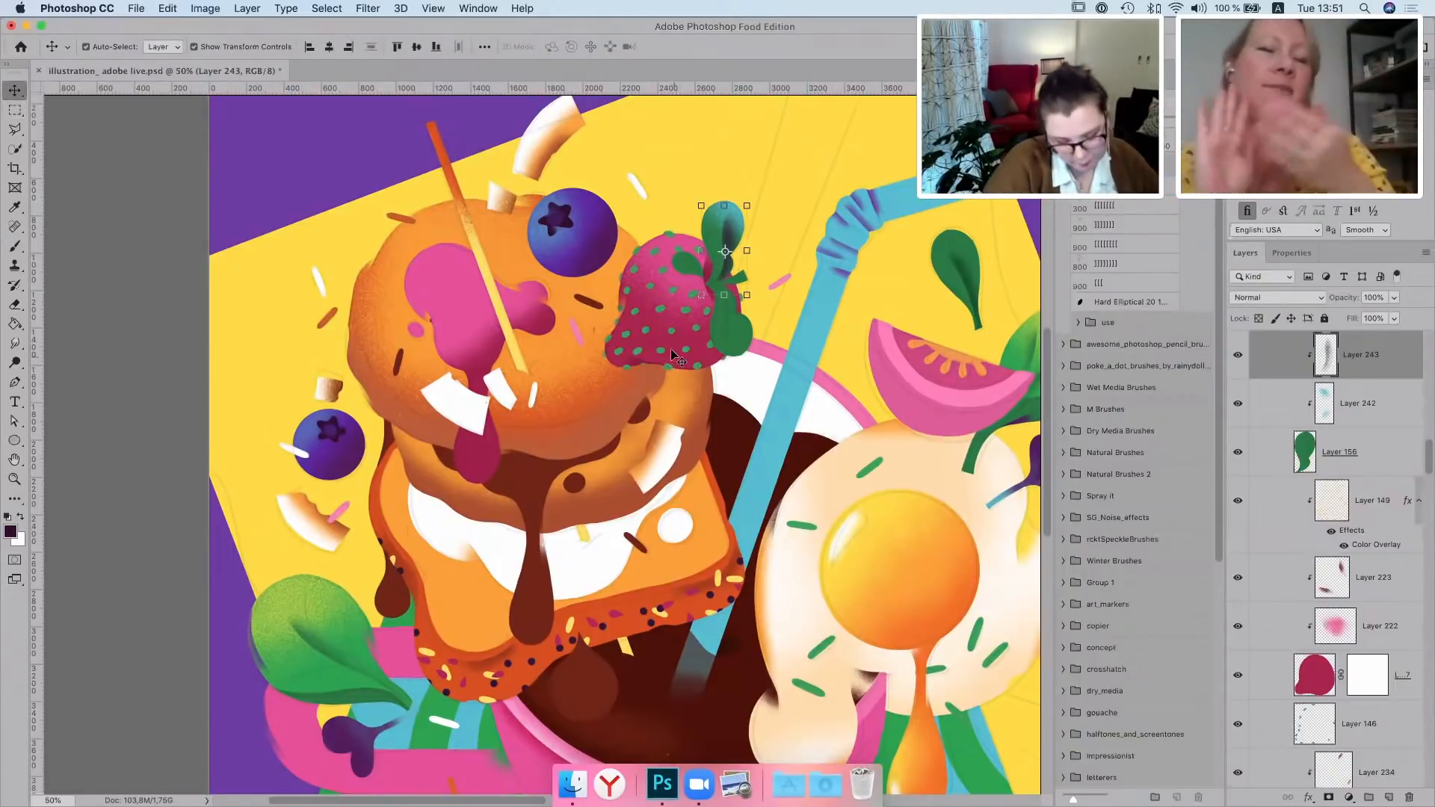
click(674, 356)
click(1389, 797)
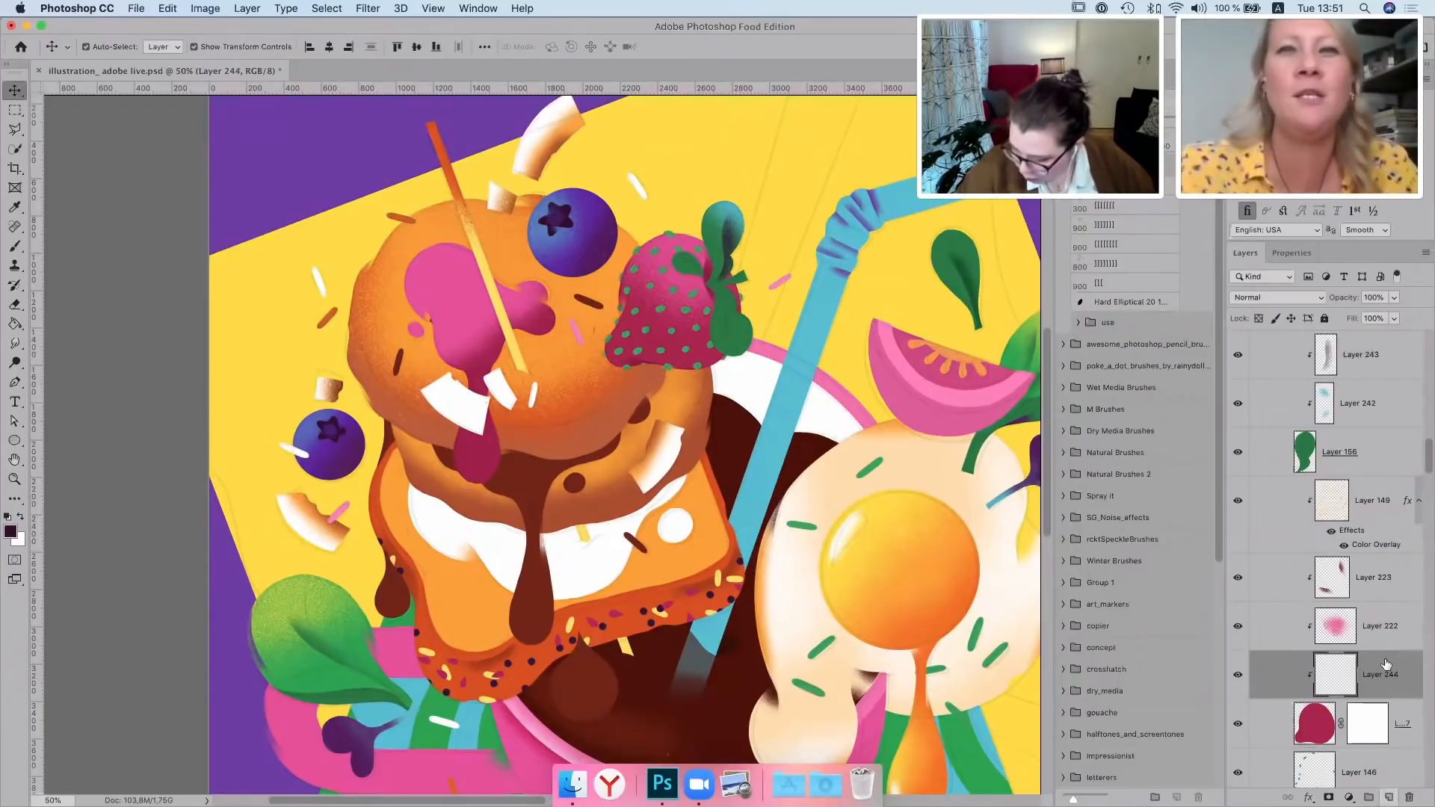
drag(1386, 664, 1388, 605)
Sample the background's purple, enlarge the textured brush and paint a shadow across the top of the strawberry
key(i)
click(314, 157)
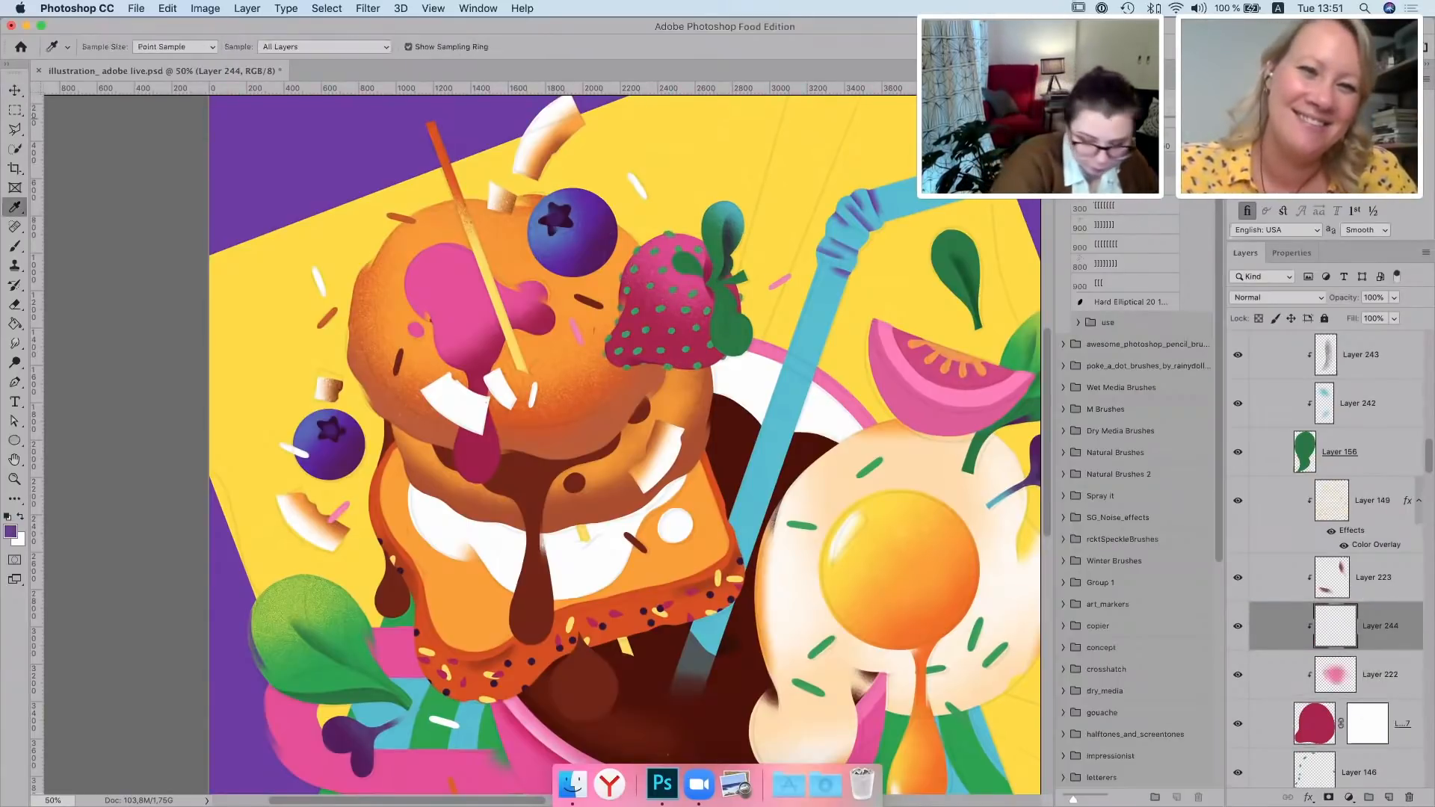
click(15, 246)
key(bracketright)
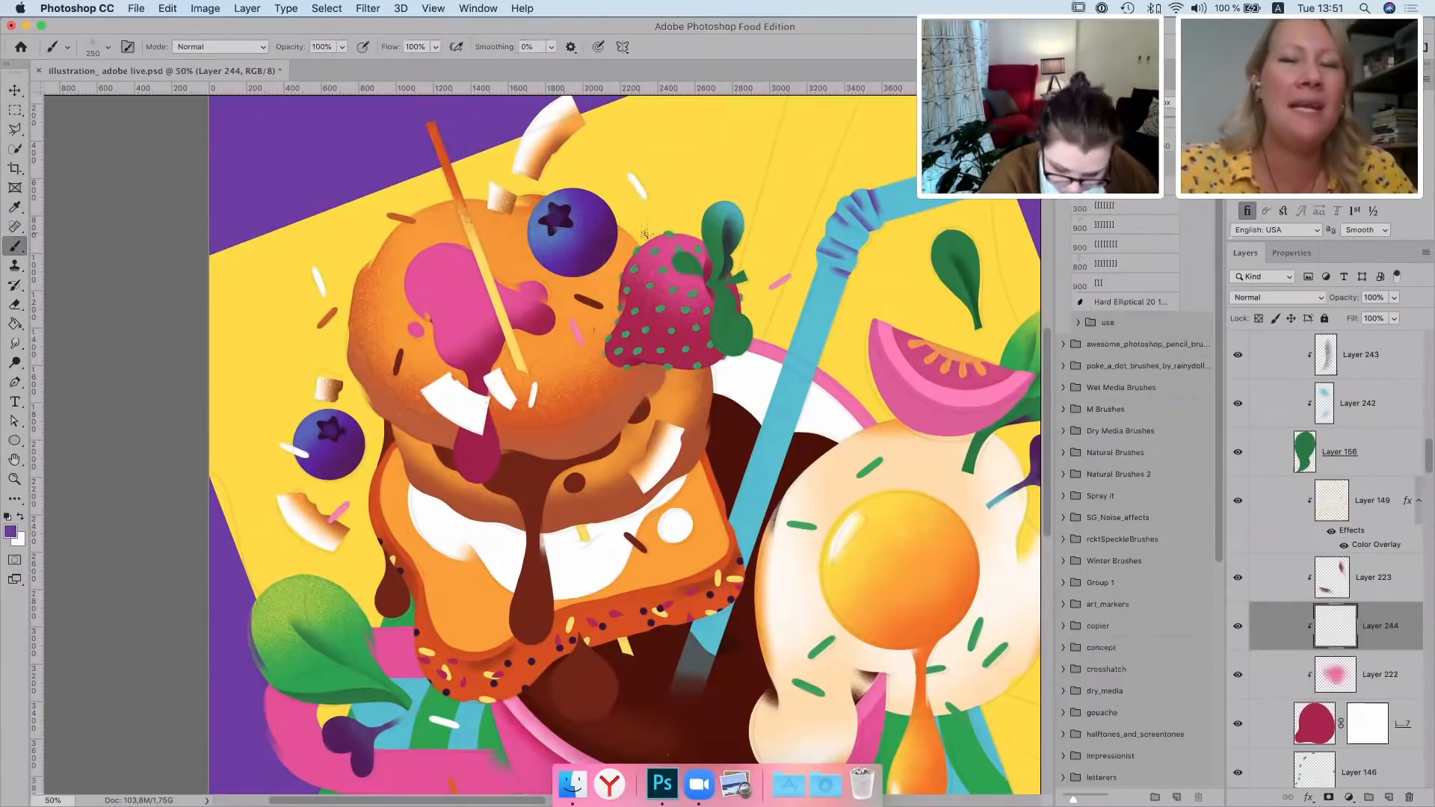
mouse_move(648, 234)
mouse_down()
mouse_move(690, 225)
mouse_move(658, 237)
mouse_up()
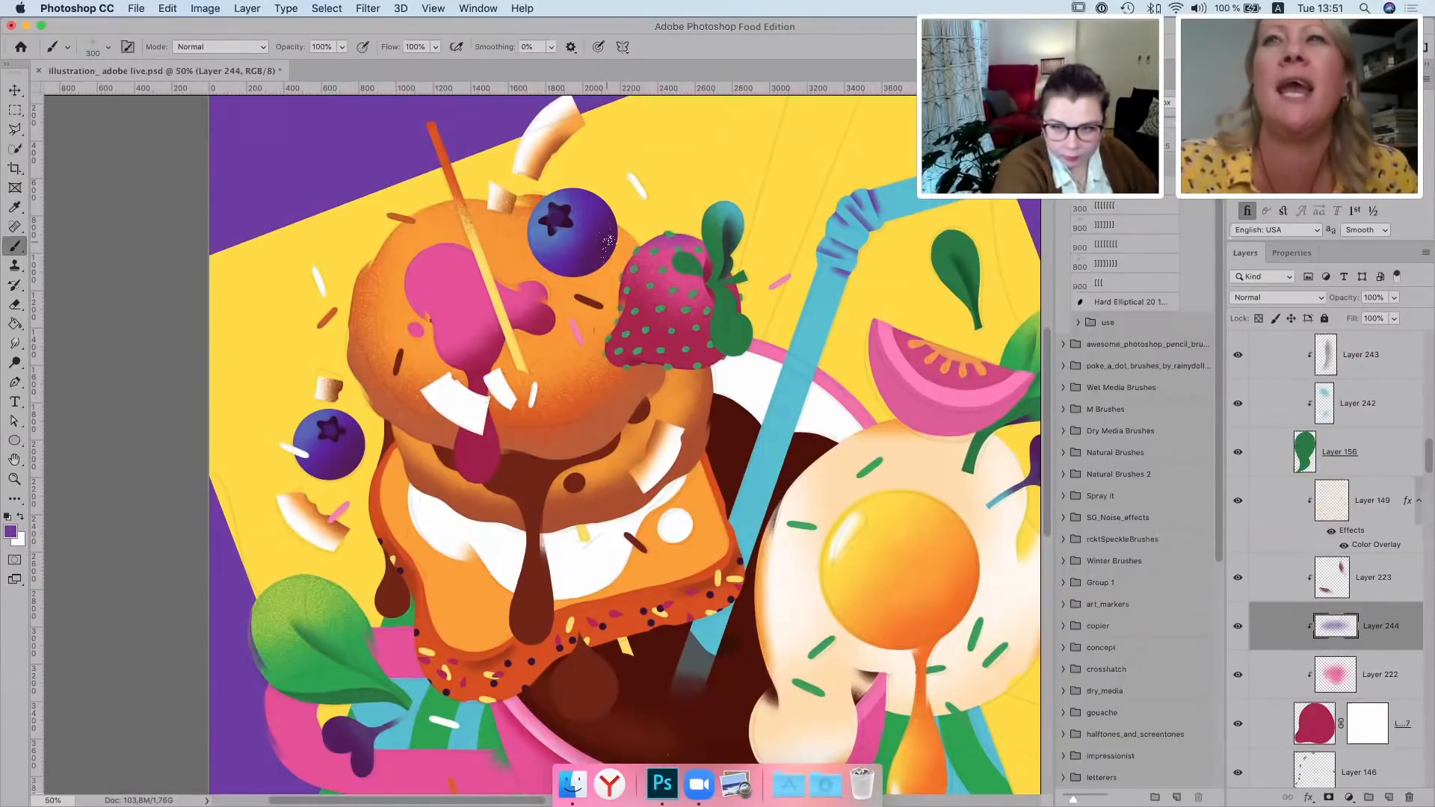
Add a new layer clipped to the top pancake and move it above Layer 232
click(15, 93)
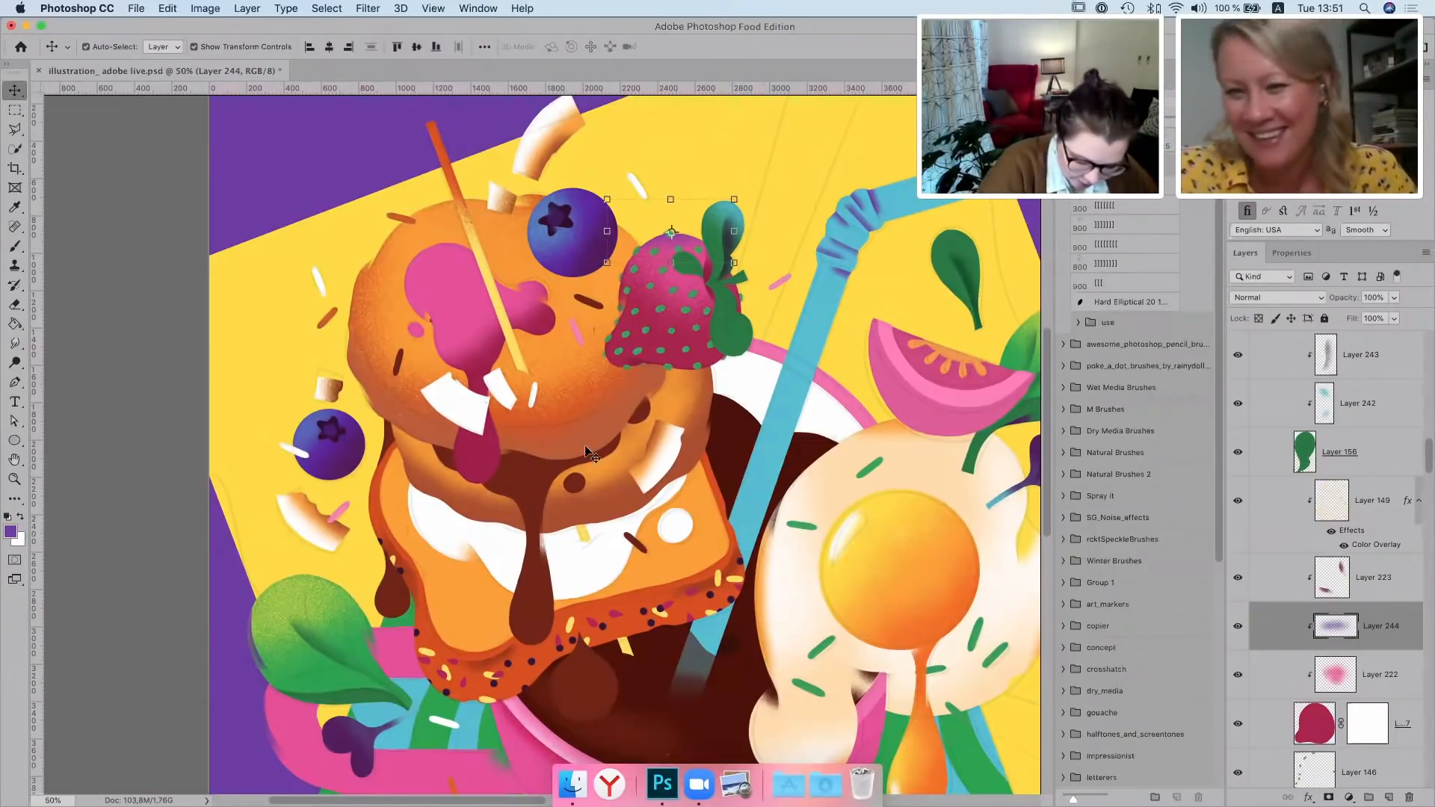
click(1389, 797)
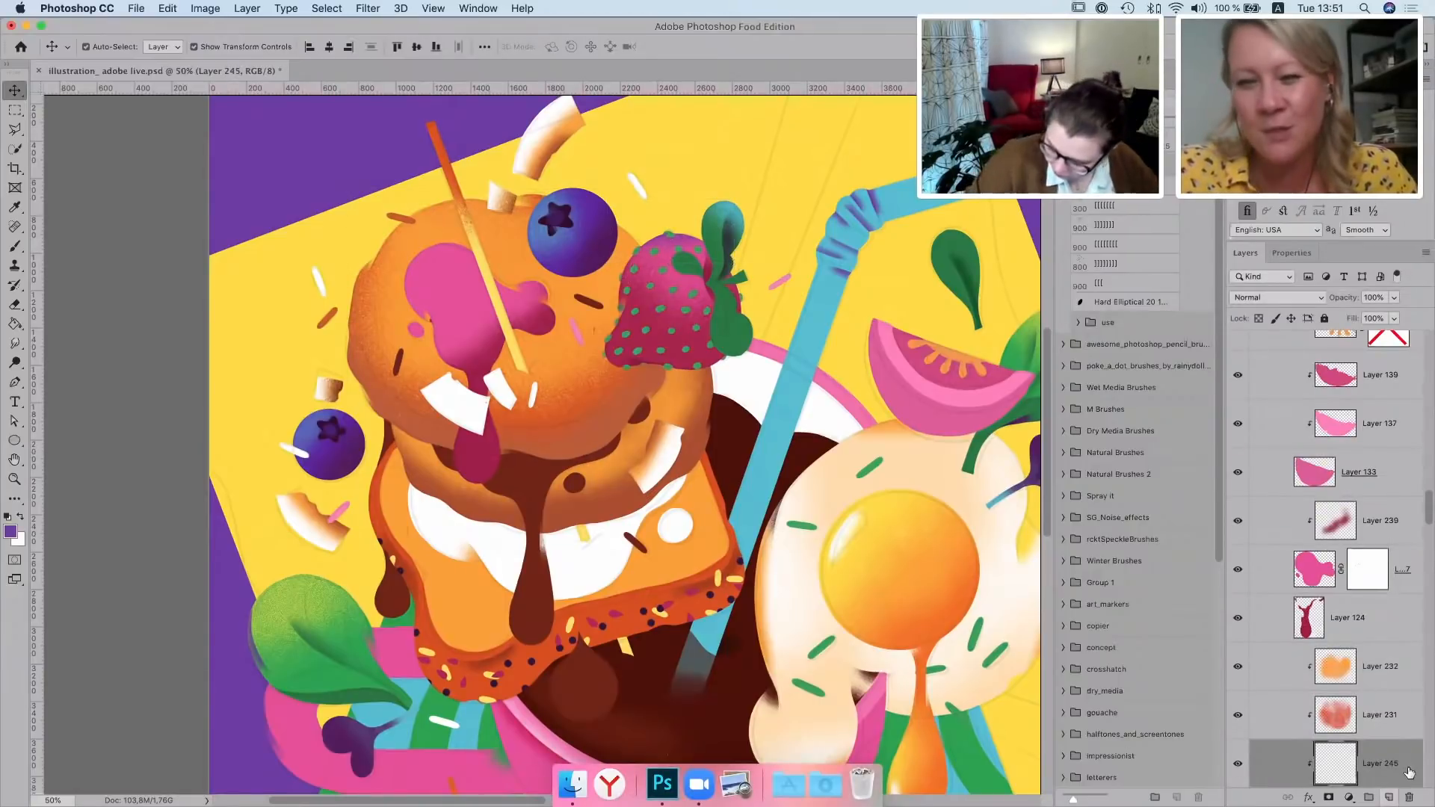
drag(1408, 772, 1387, 657)
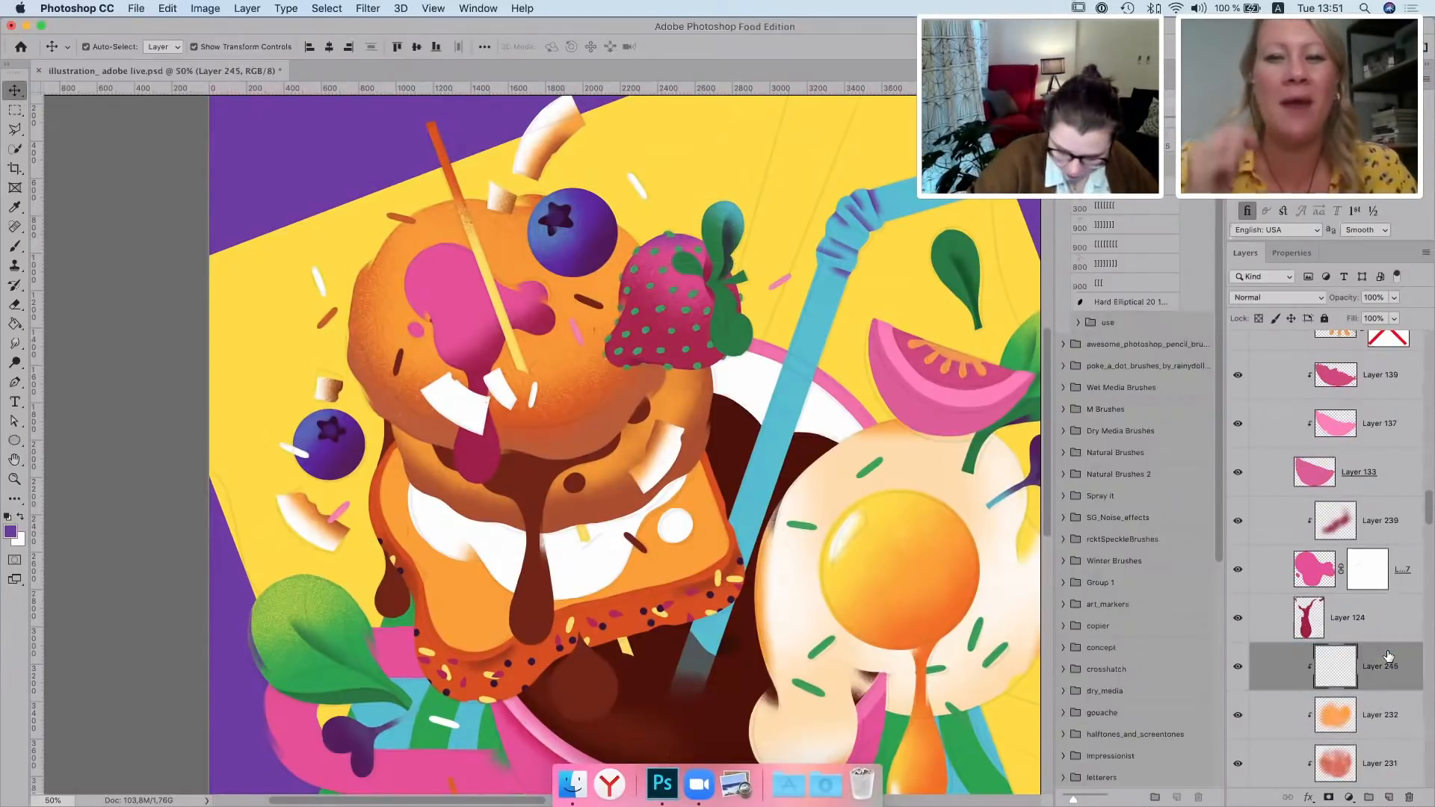
Sample the chocolate sauce's brown and paint shadows along the top pancake's outer left edge and near the coconut piece
key(i)
click(526, 484)
click(16, 247)
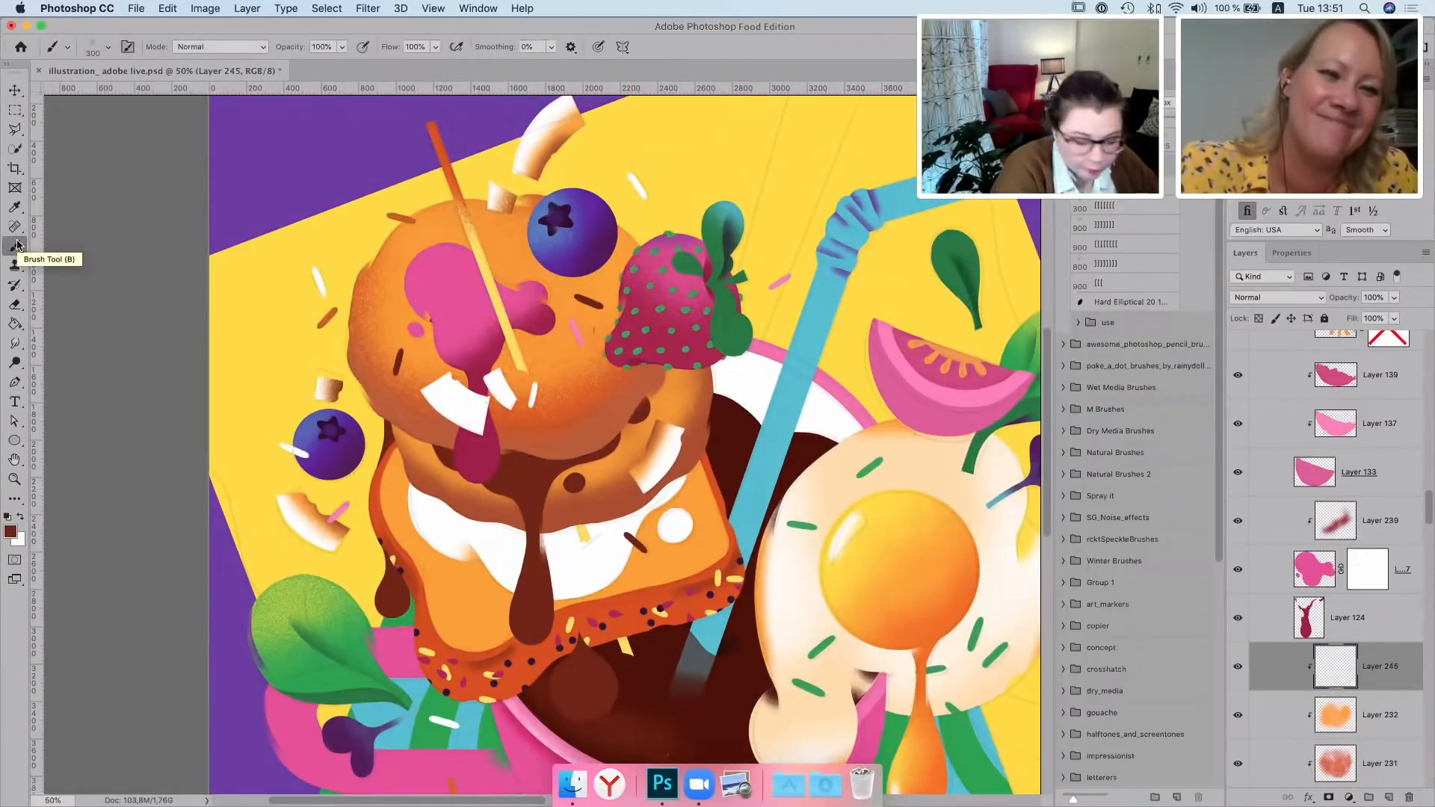
drag(356, 307, 387, 385)
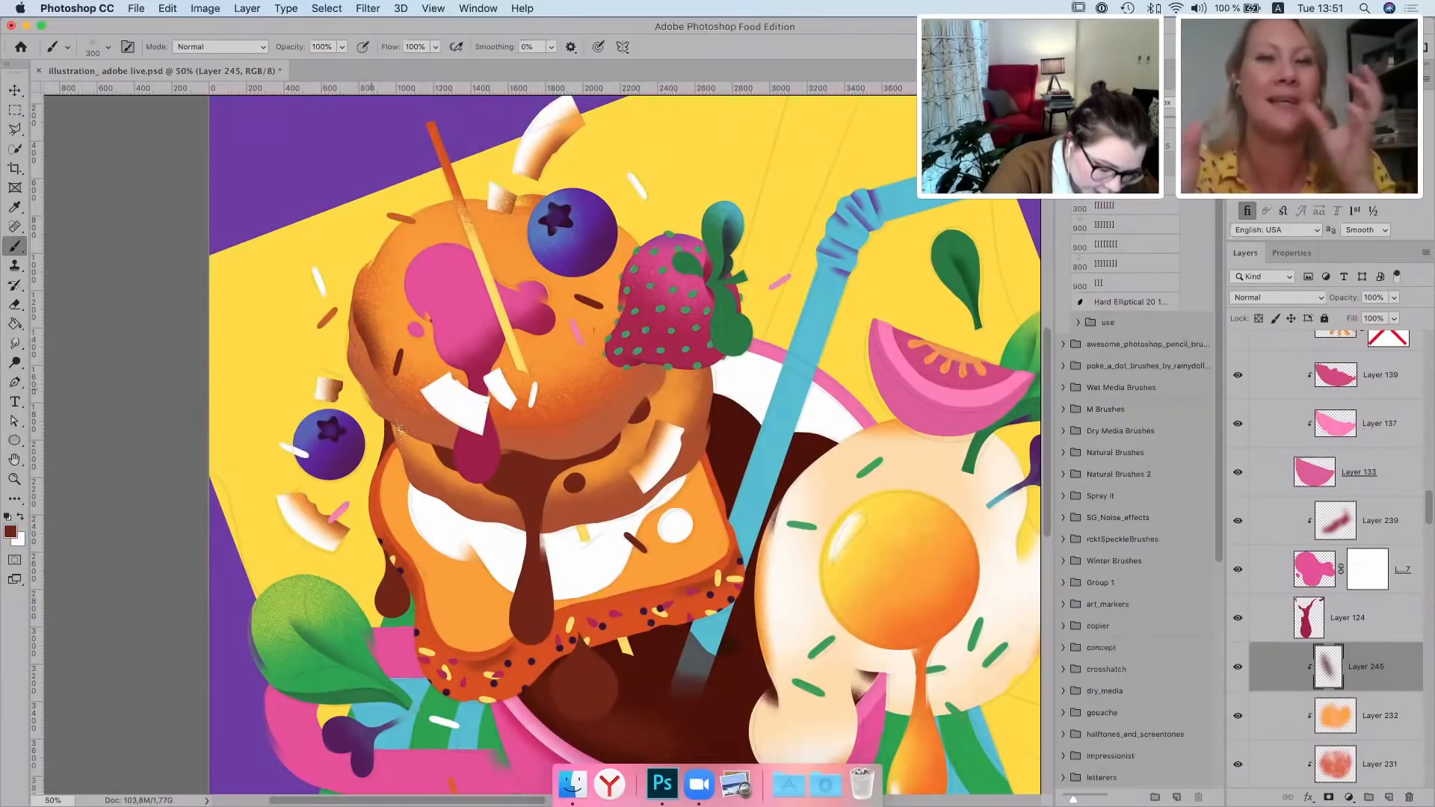
key(super+z)
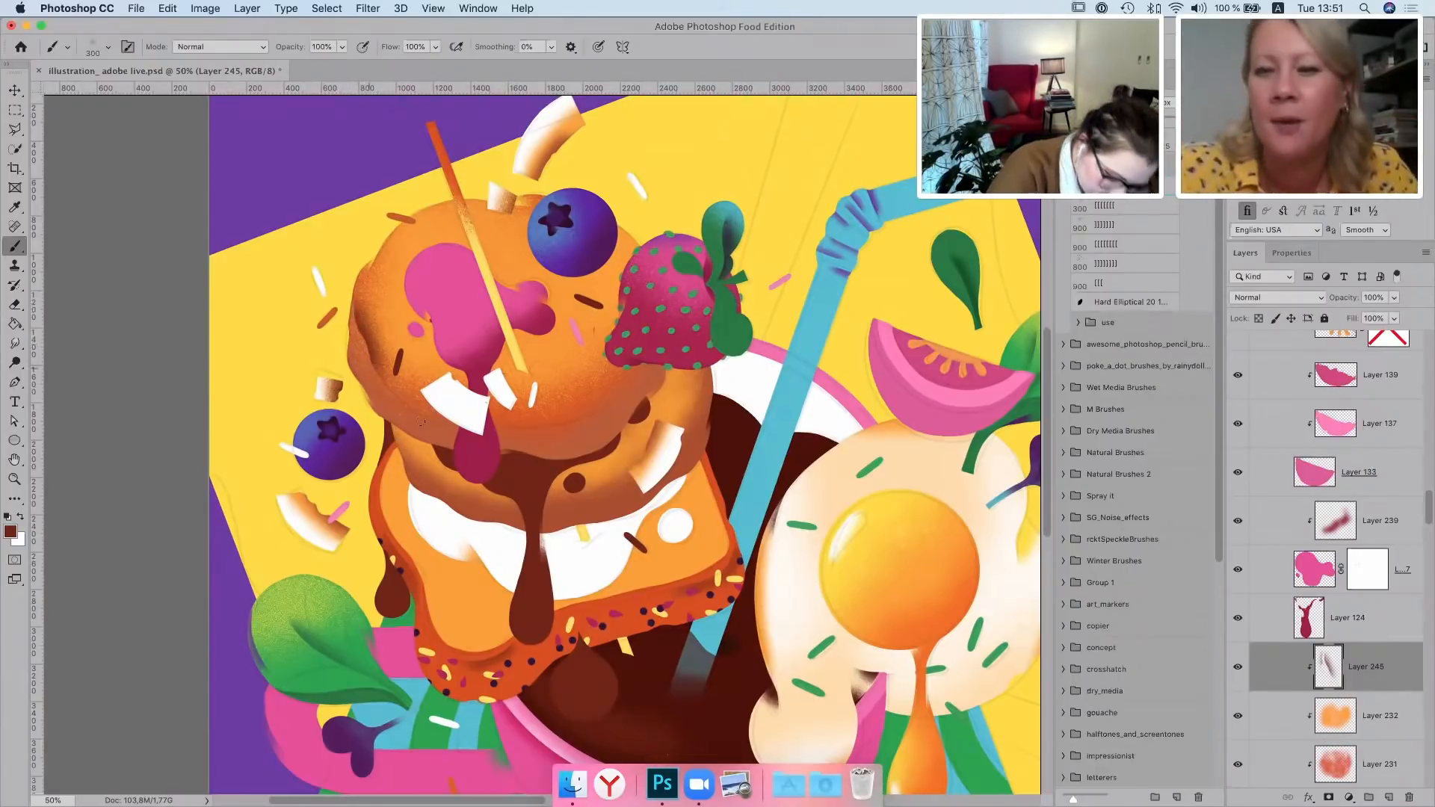
drag(419, 401, 446, 418)
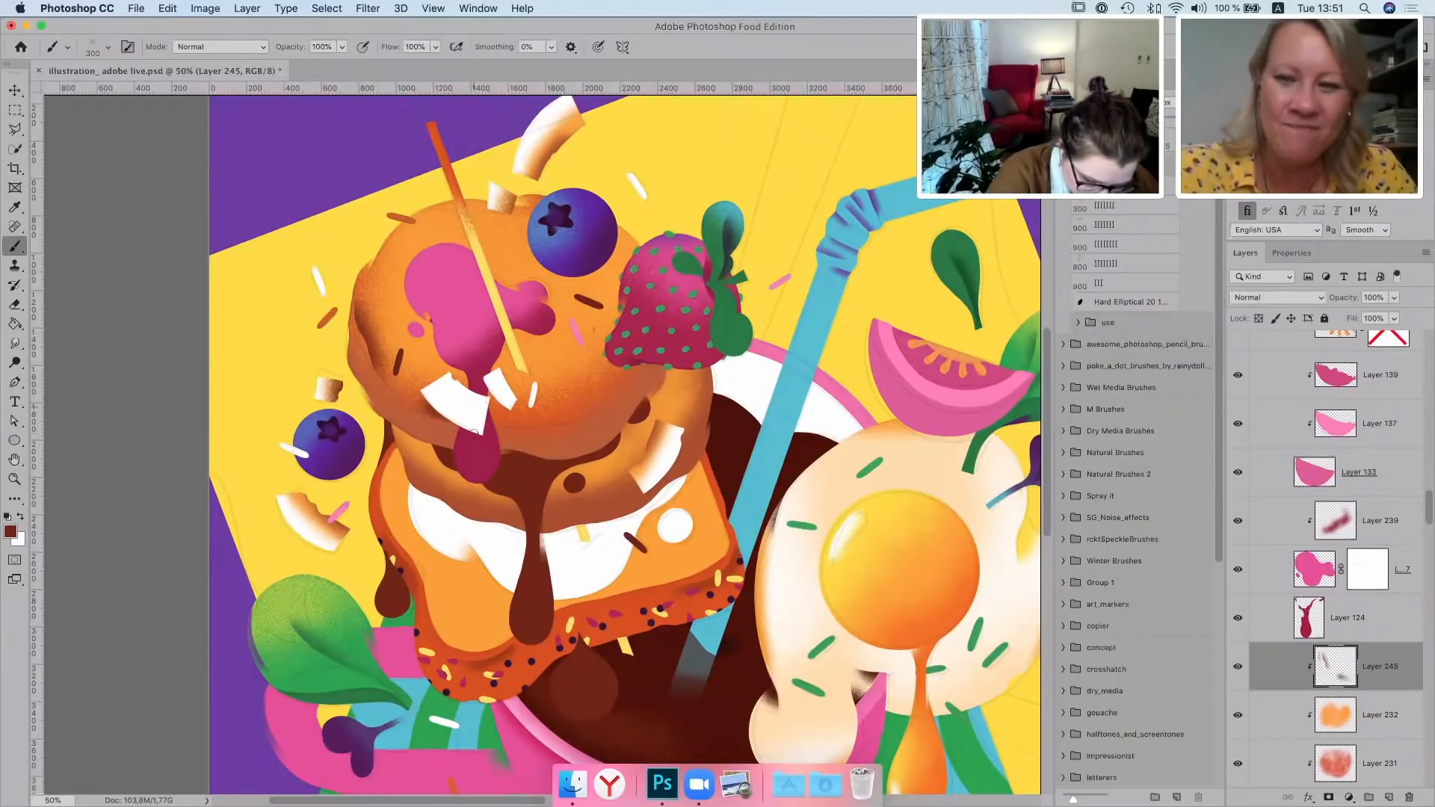
key(super+z)
key(super+shift+z)
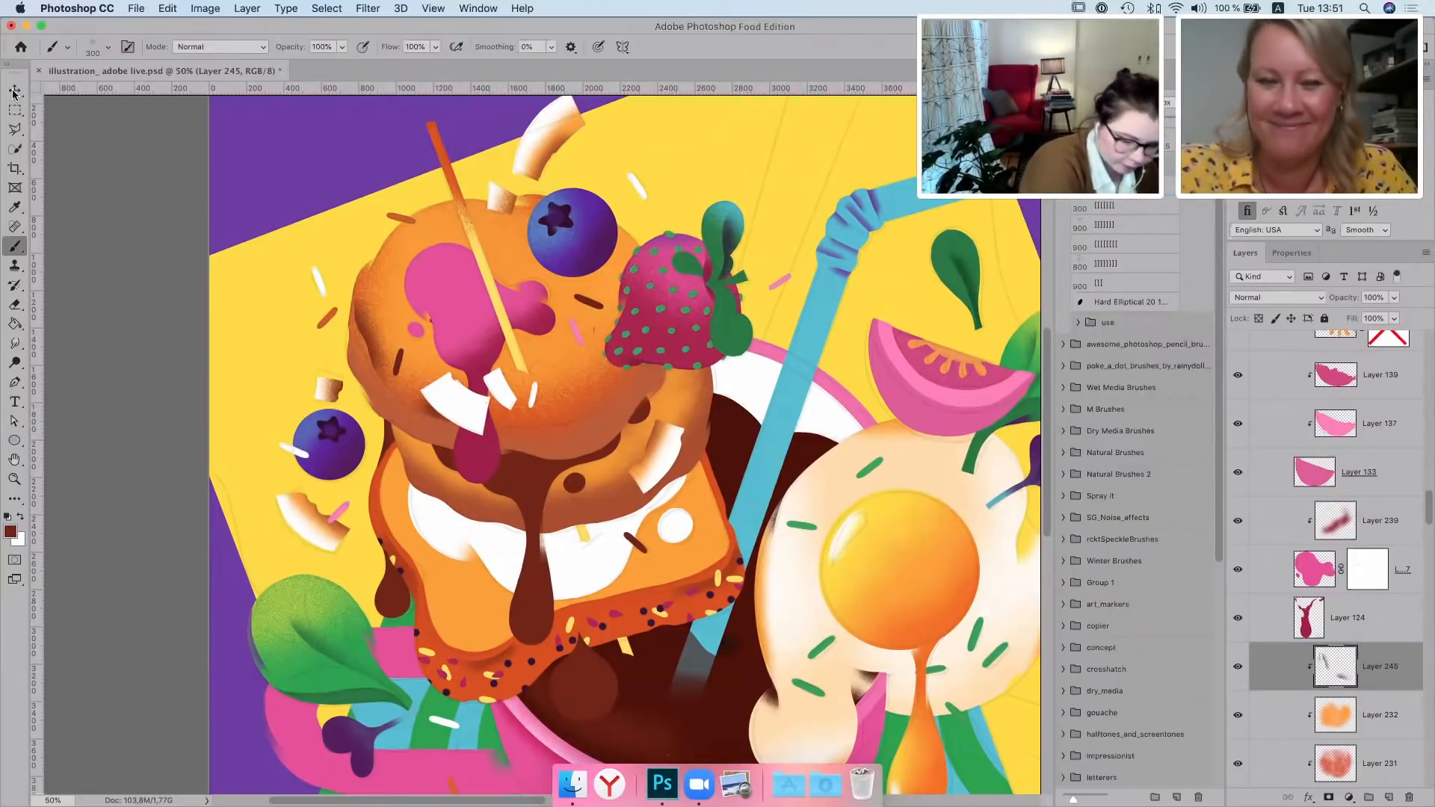
Select the straw, add a new clipped layer, sample the upper blueberry's violet-blue and set the brush size to 300
key(v)
click(750, 485)
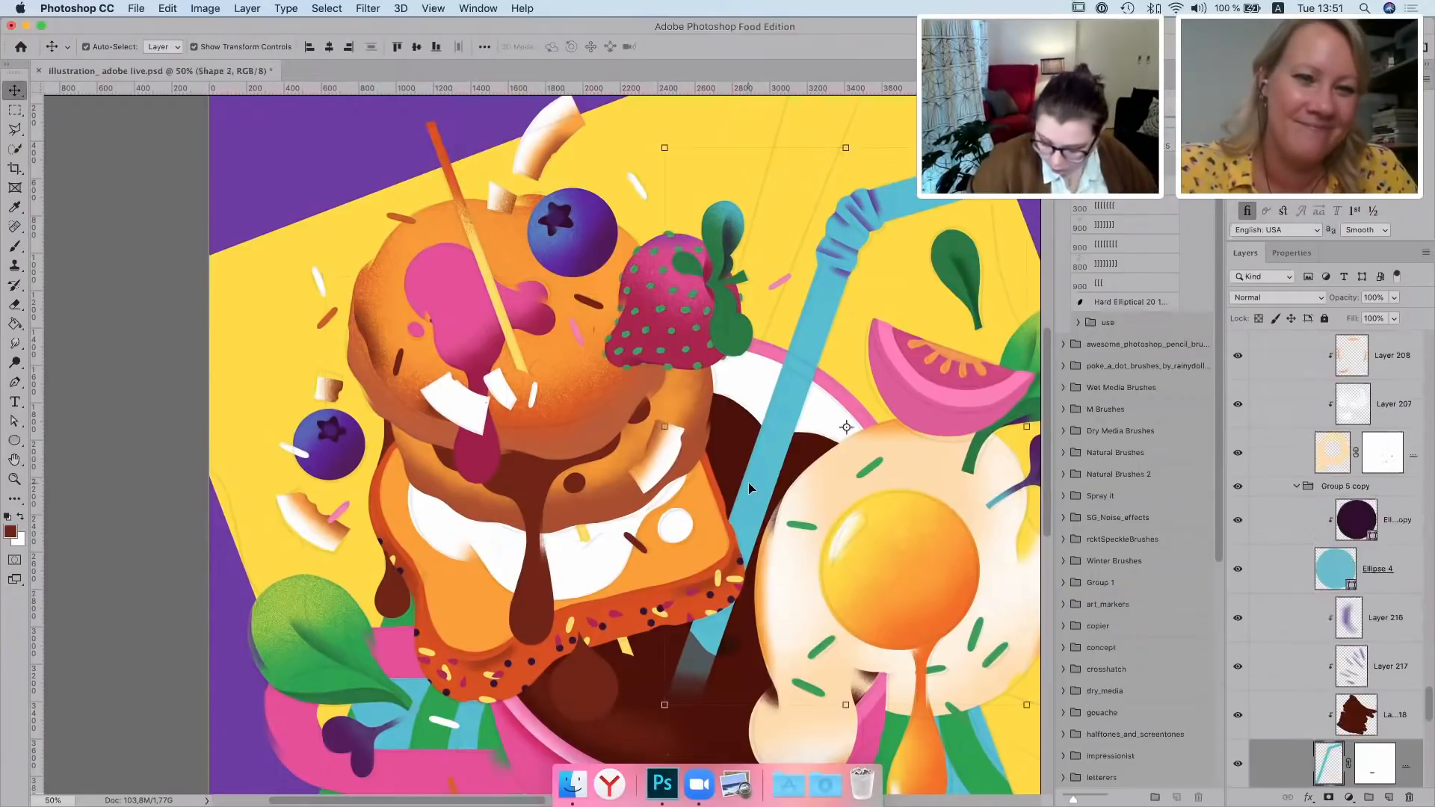
key(i)
click(540, 228)
click(17, 243)
key(bracketright)
key(bracketright)
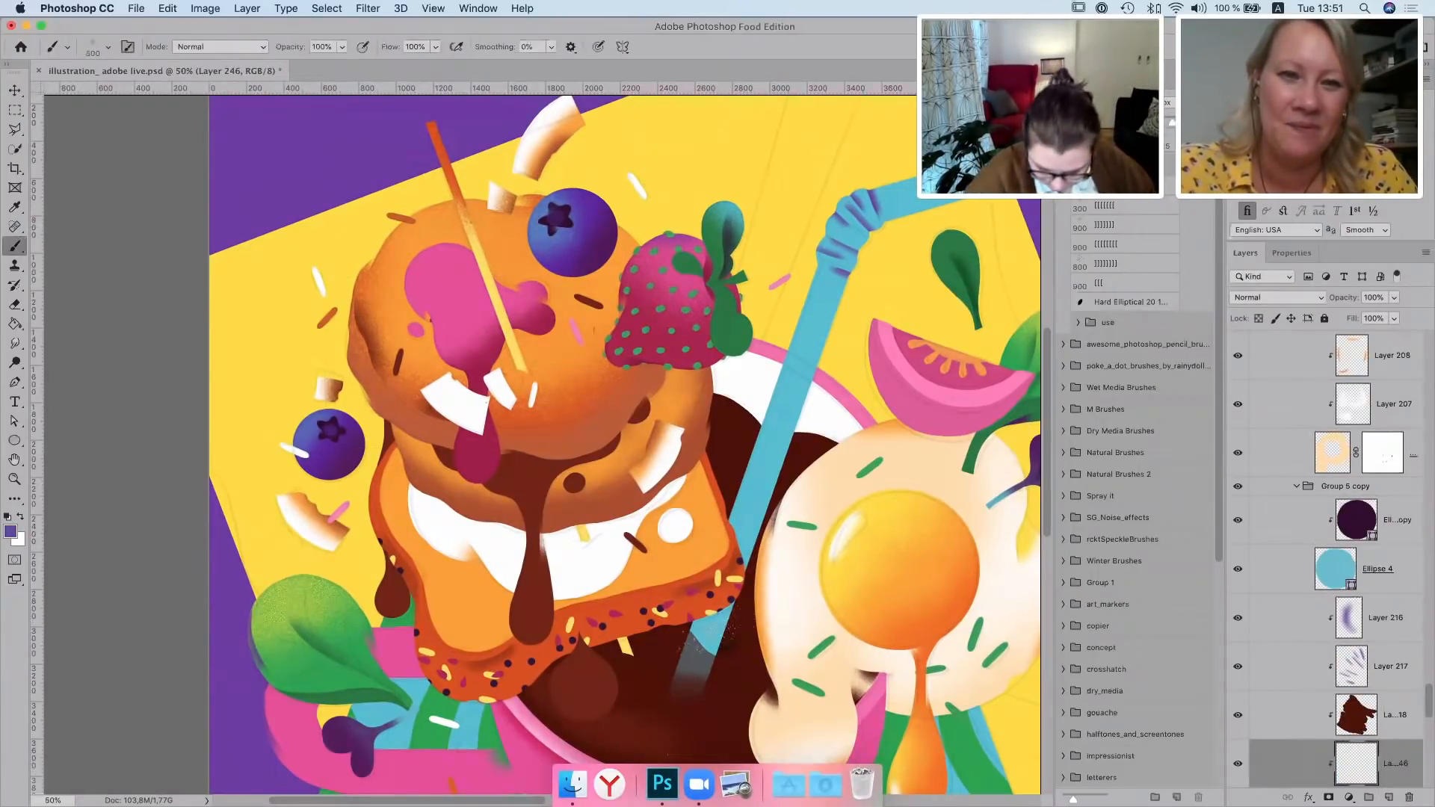
key(bracketleft)
Paint a violet-blue shadow on the lower part of the straw beside and below the toast's crust
mouse_move(697, 633)
mouse_down()
mouse_move(717, 644)
mouse_move(724, 626)
mouse_up()
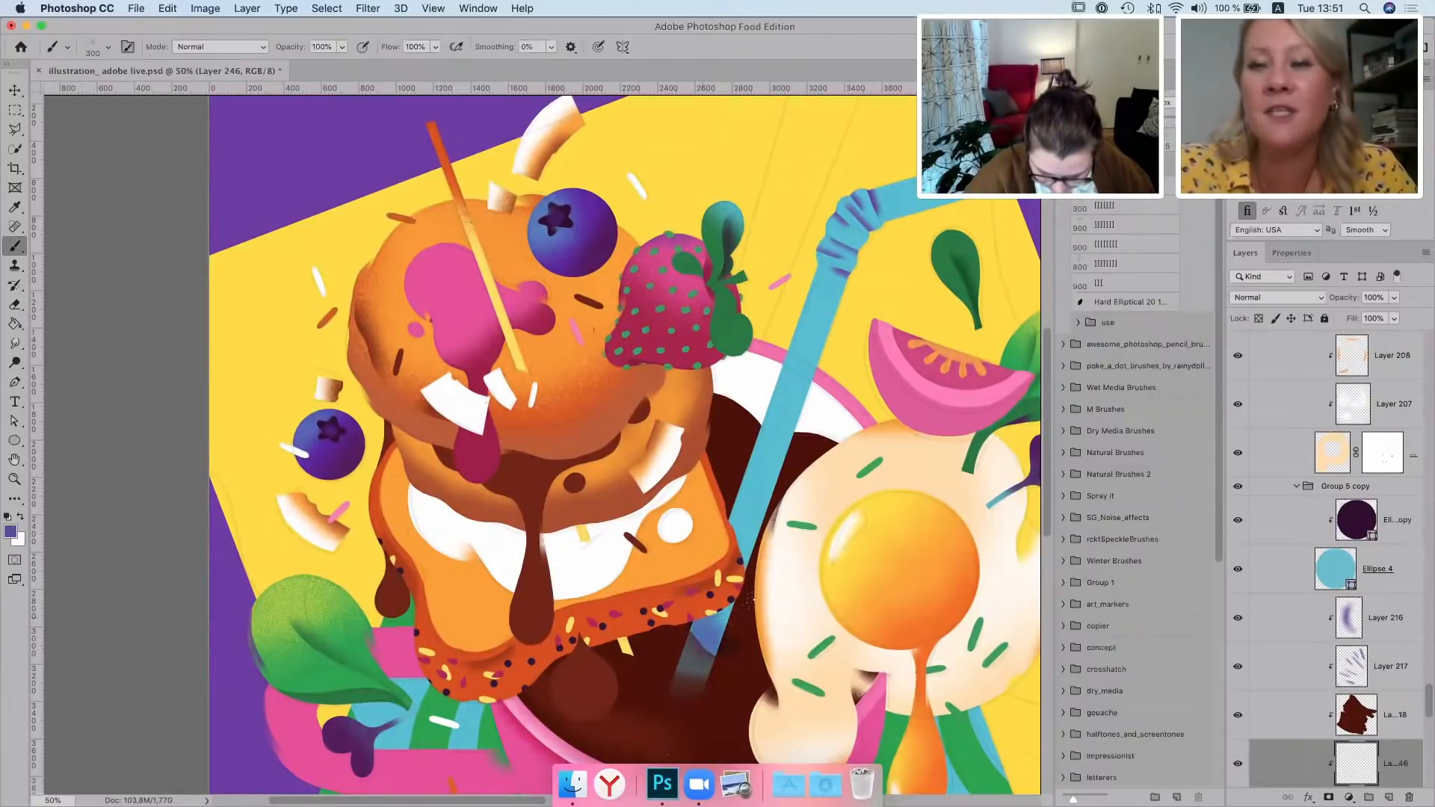
mouse_move(734, 531)
mouse_down()
mouse_move(745, 562)
mouse_move(738, 535)
mouse_up()
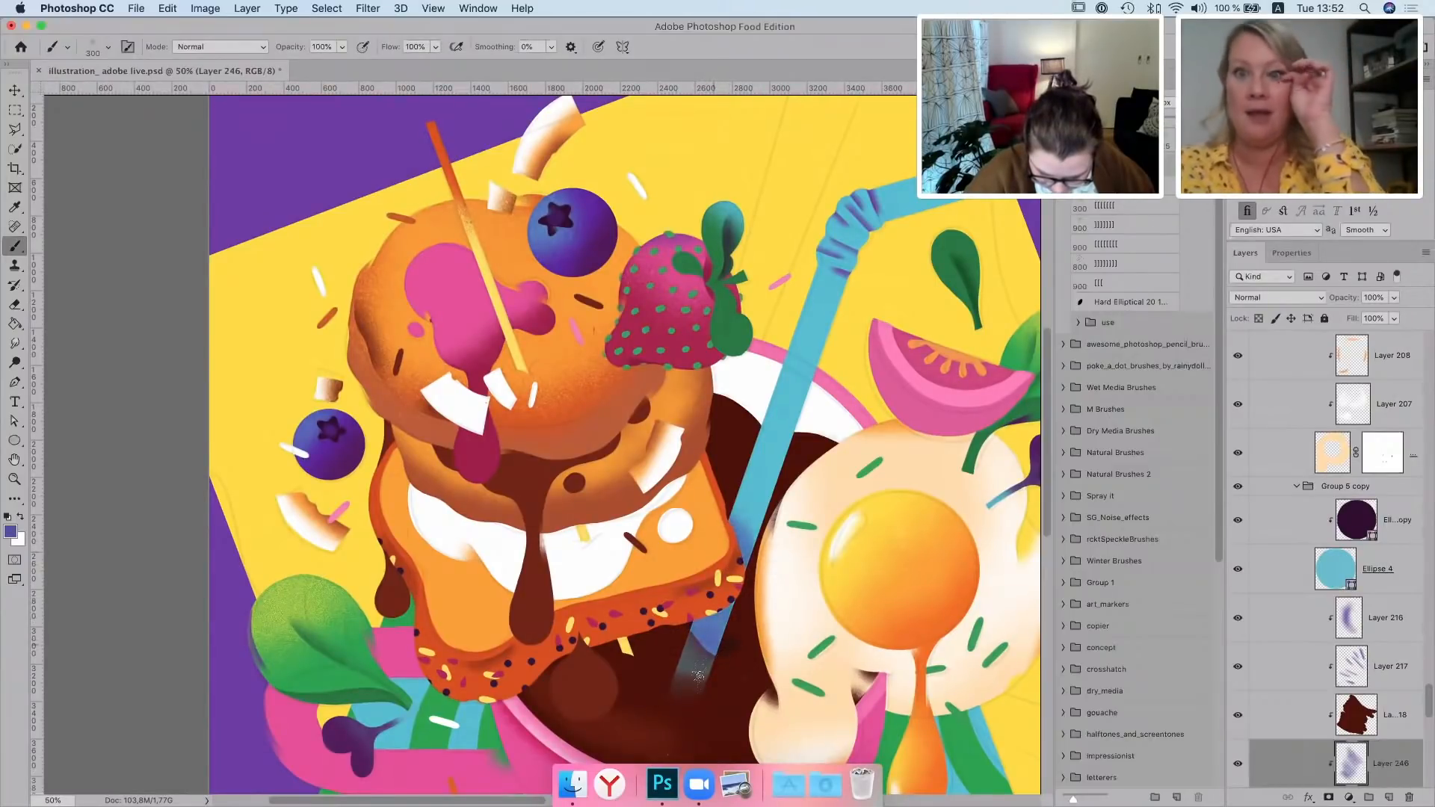
drag(705, 637, 690, 672)
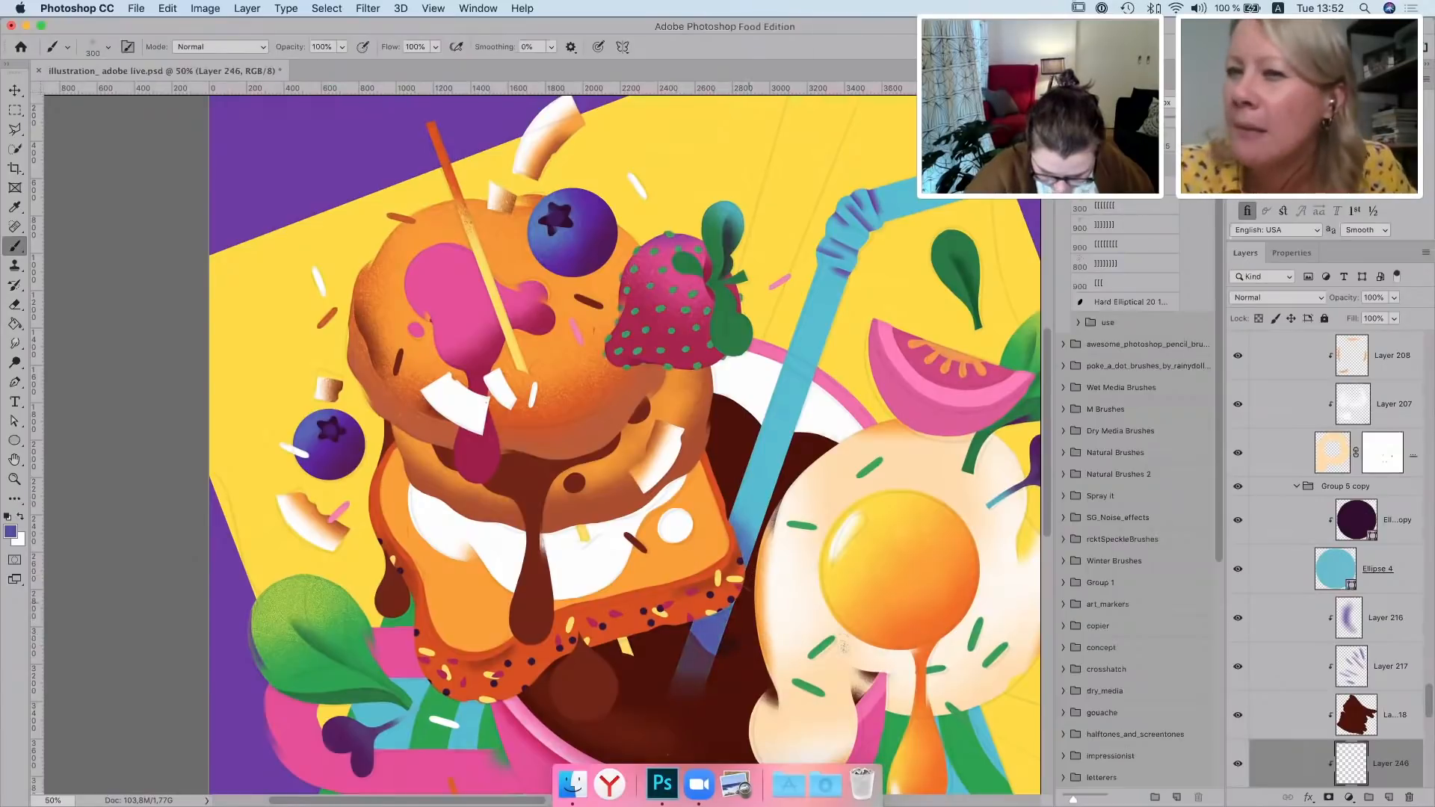
Select the pink fruit slice's base layer and add a new layer clipped to it
click(15, 90)
drag(996, 529, 860, 550)
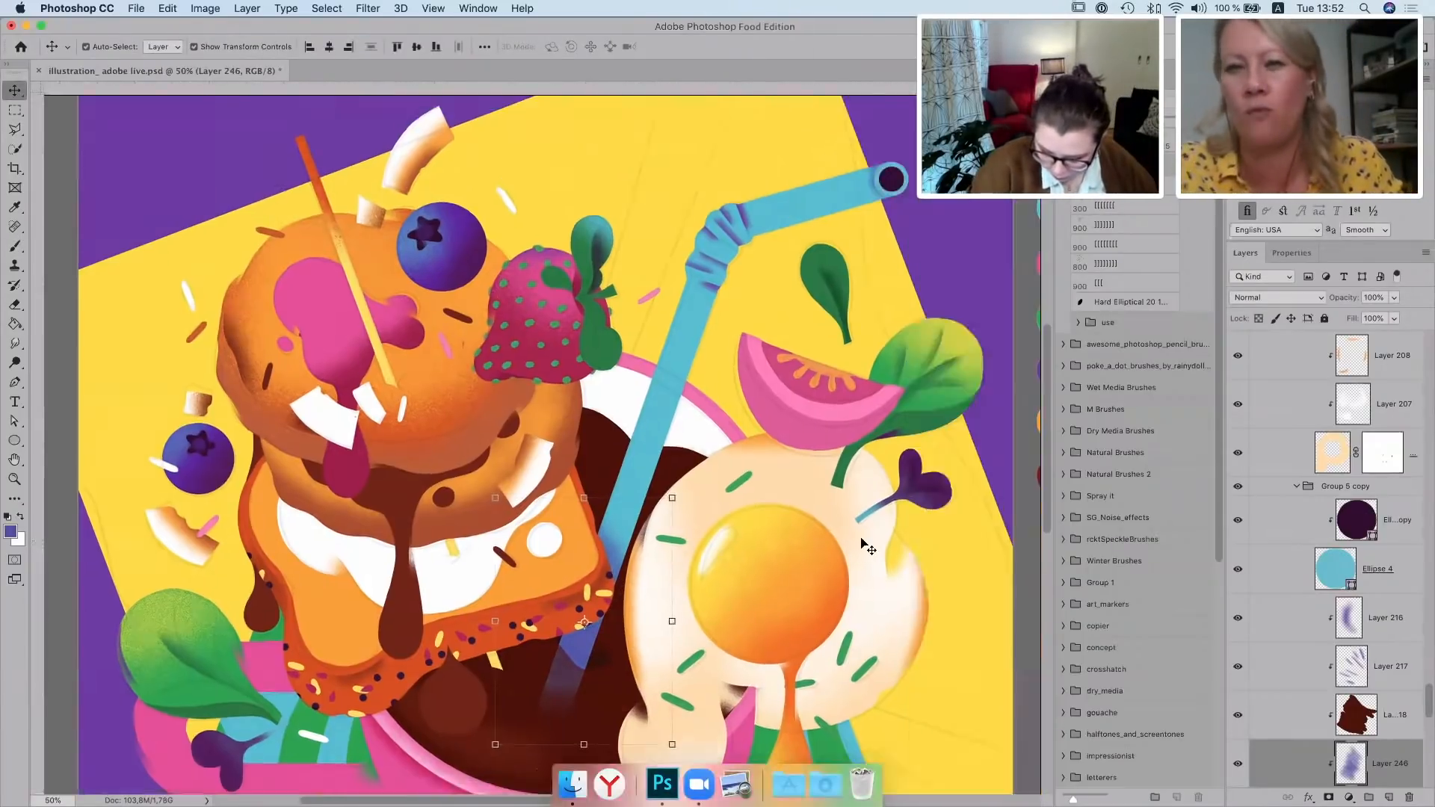
click(814, 393)
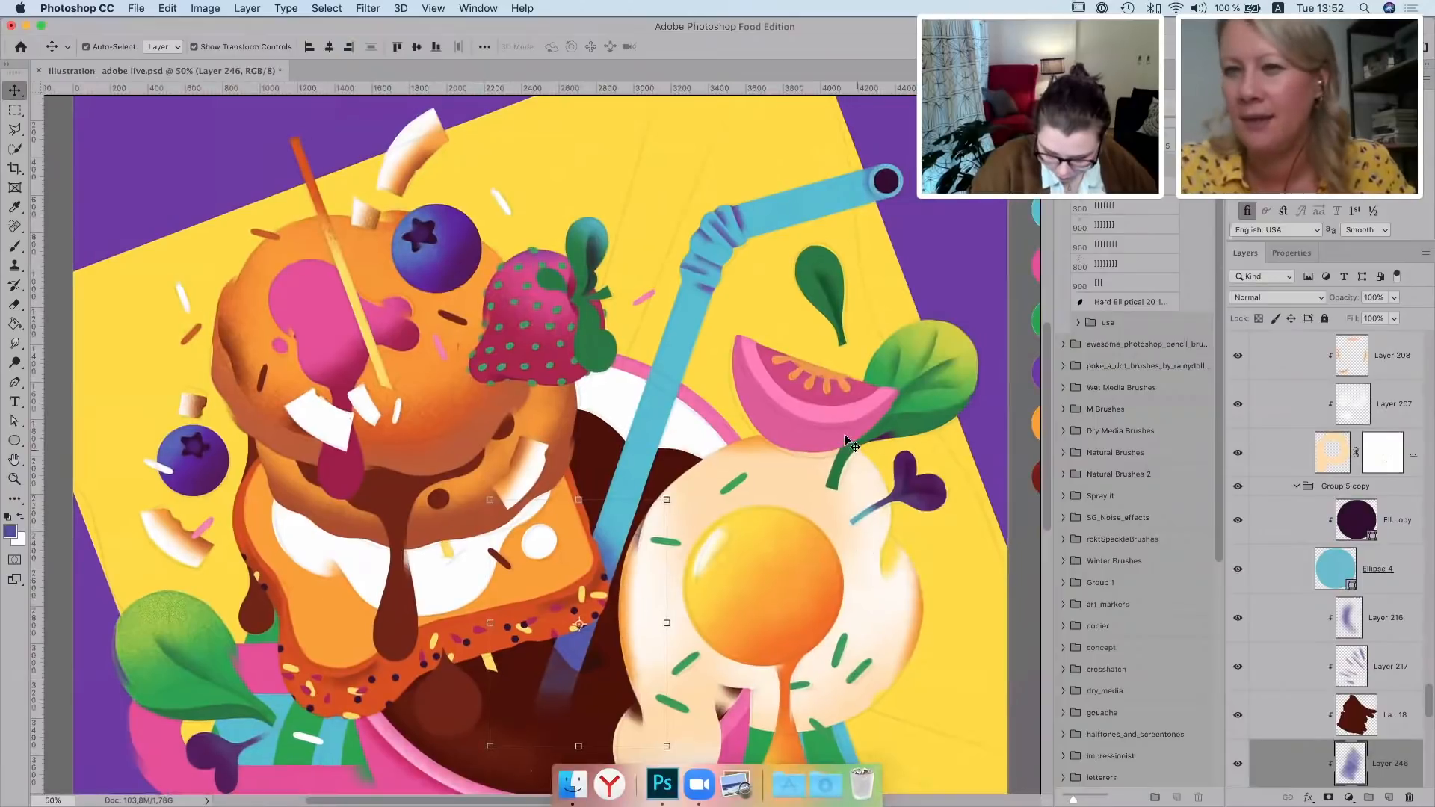
click(1388, 797)
Sample the strawberry's crimson and paint textured shadows on both ends of the pink fruit slice's rind
click(554, 352)
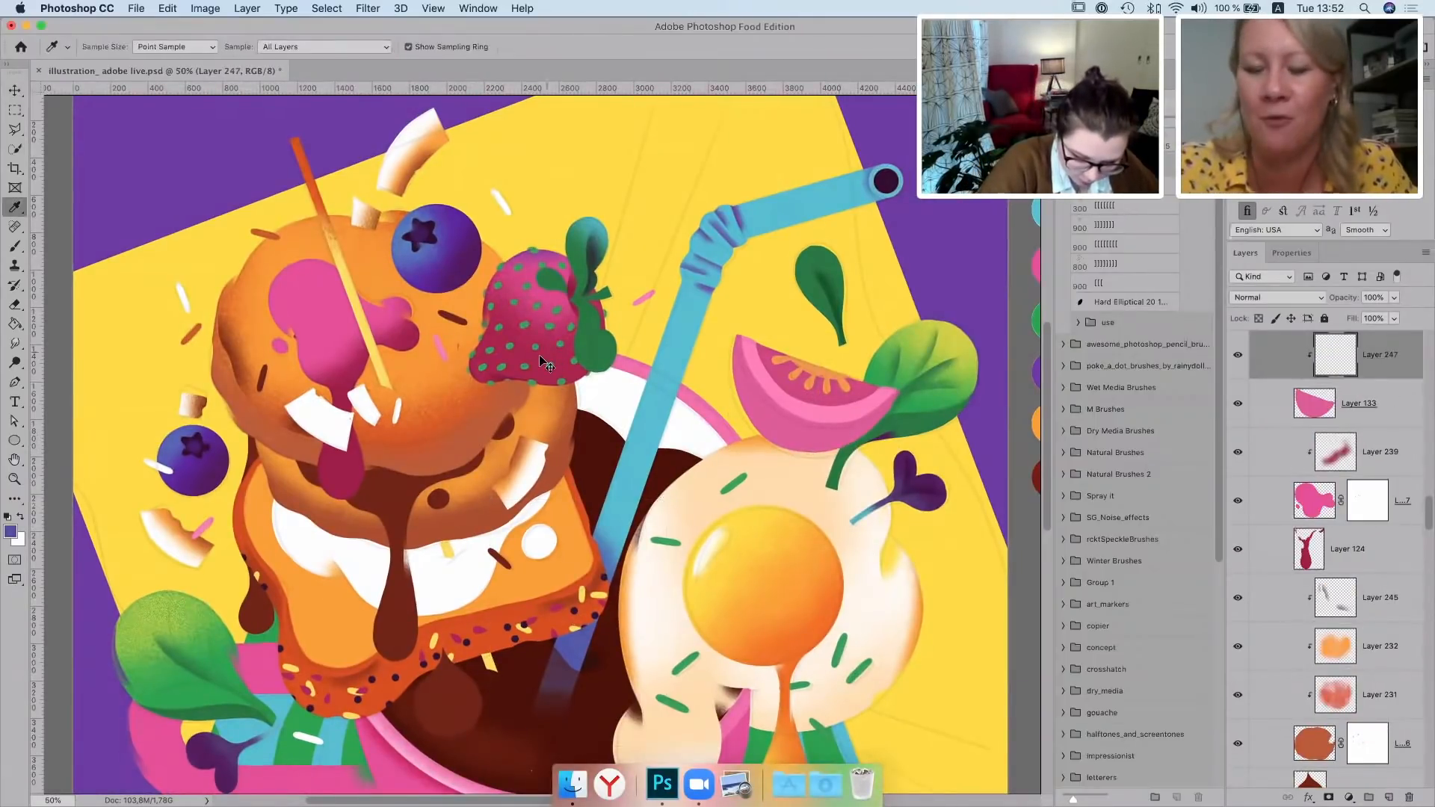
click(15, 246)
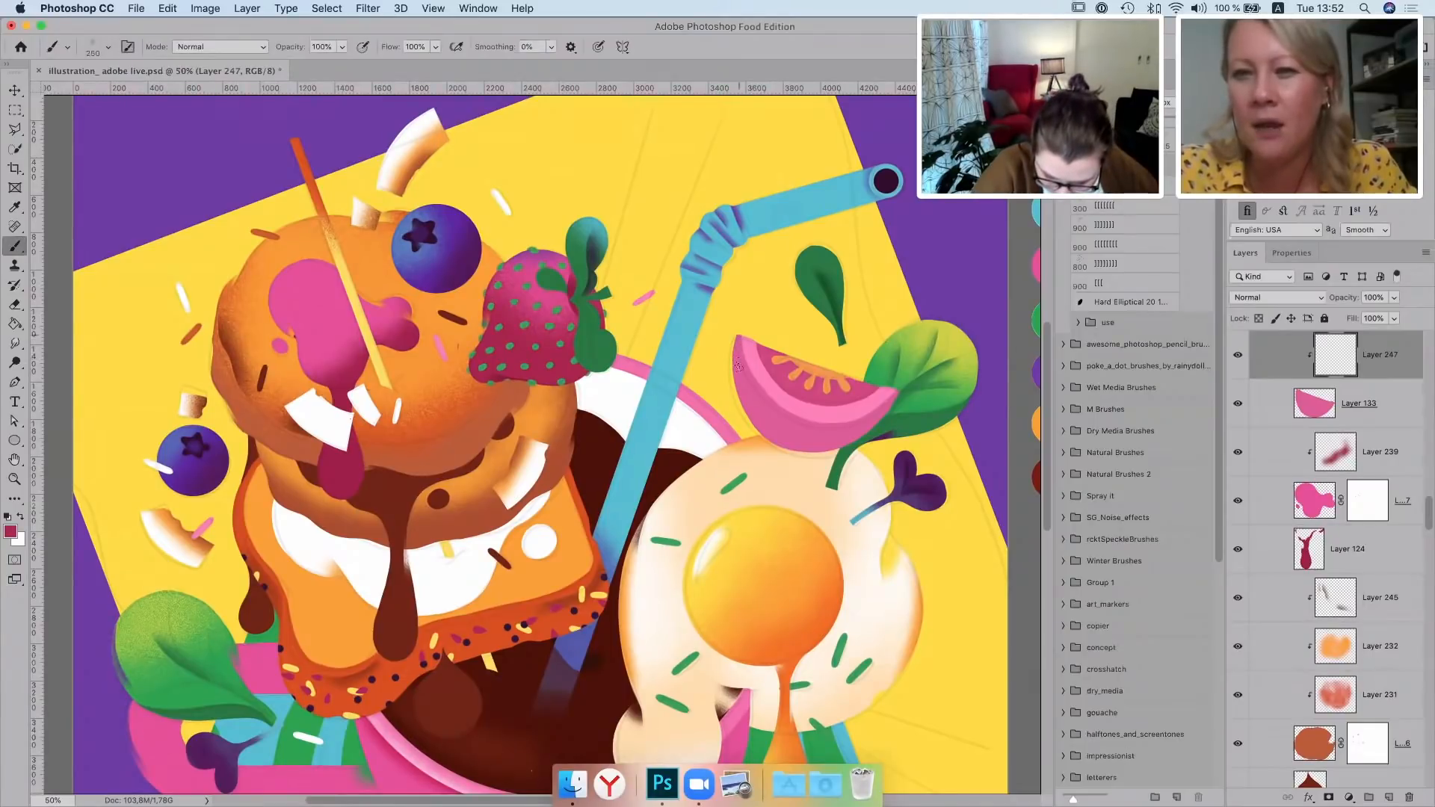
mouse_move(737, 366)
mouse_down()
mouse_move(737, 336)
mouse_move(741, 382)
mouse_up()
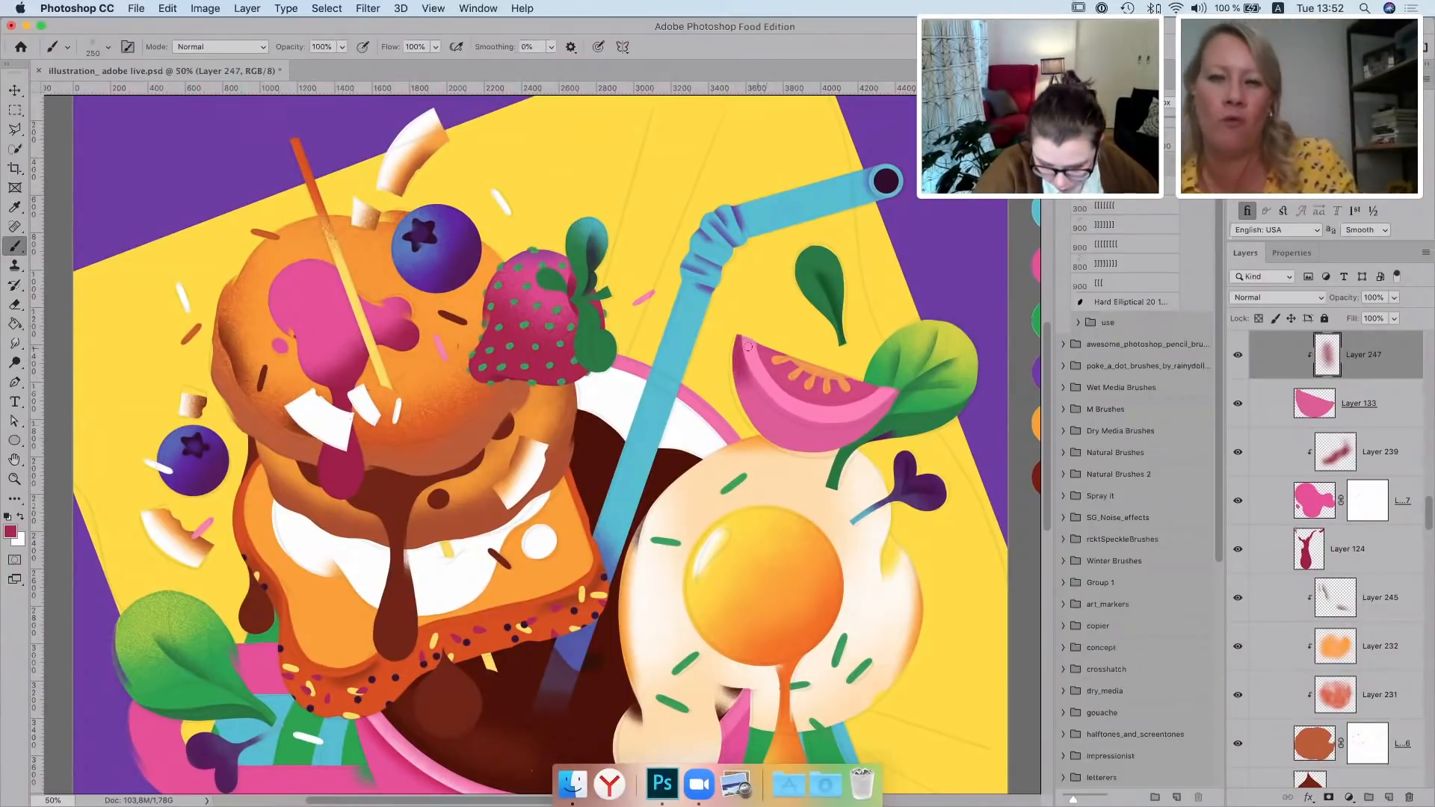
drag(741, 330, 754, 379)
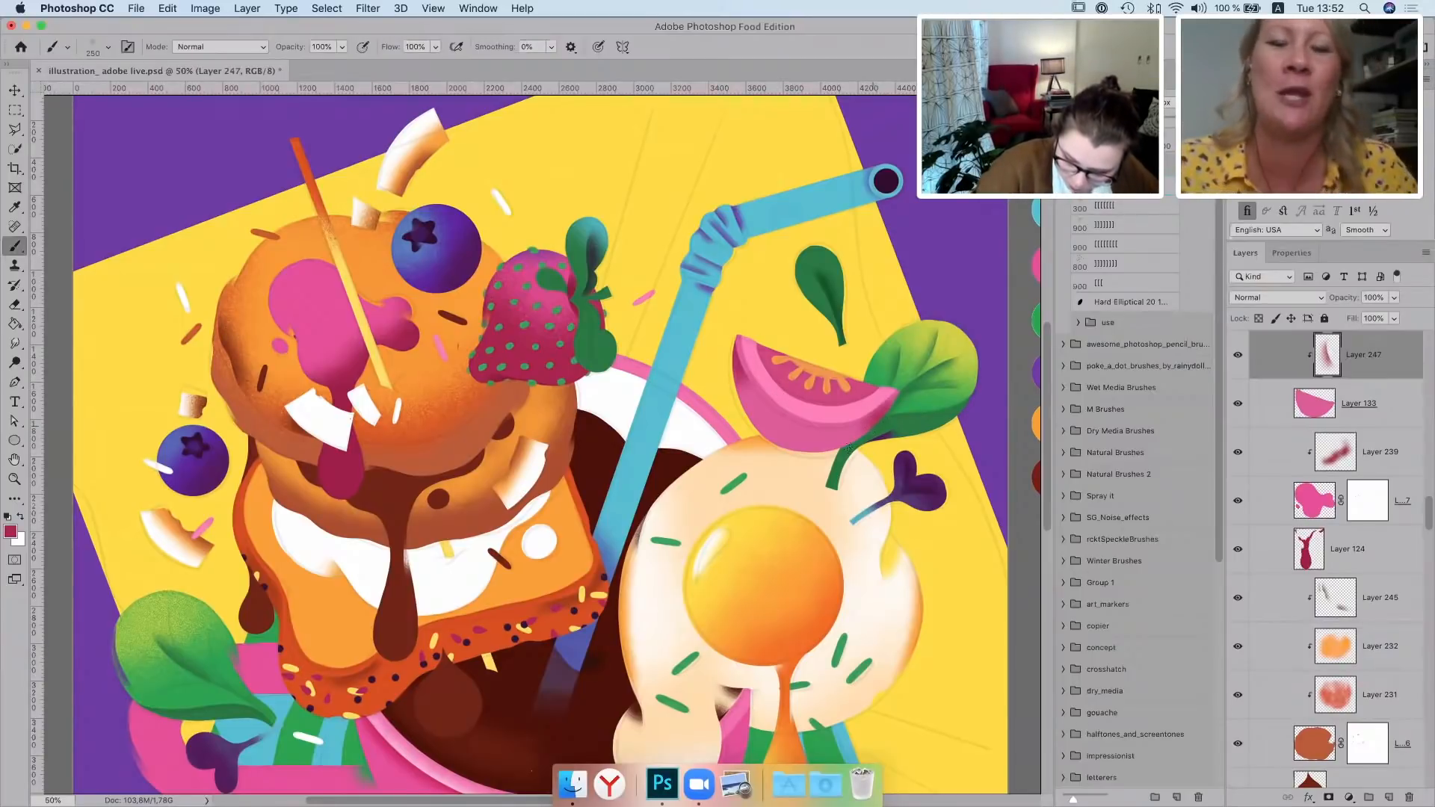
drag(850, 448, 852, 425)
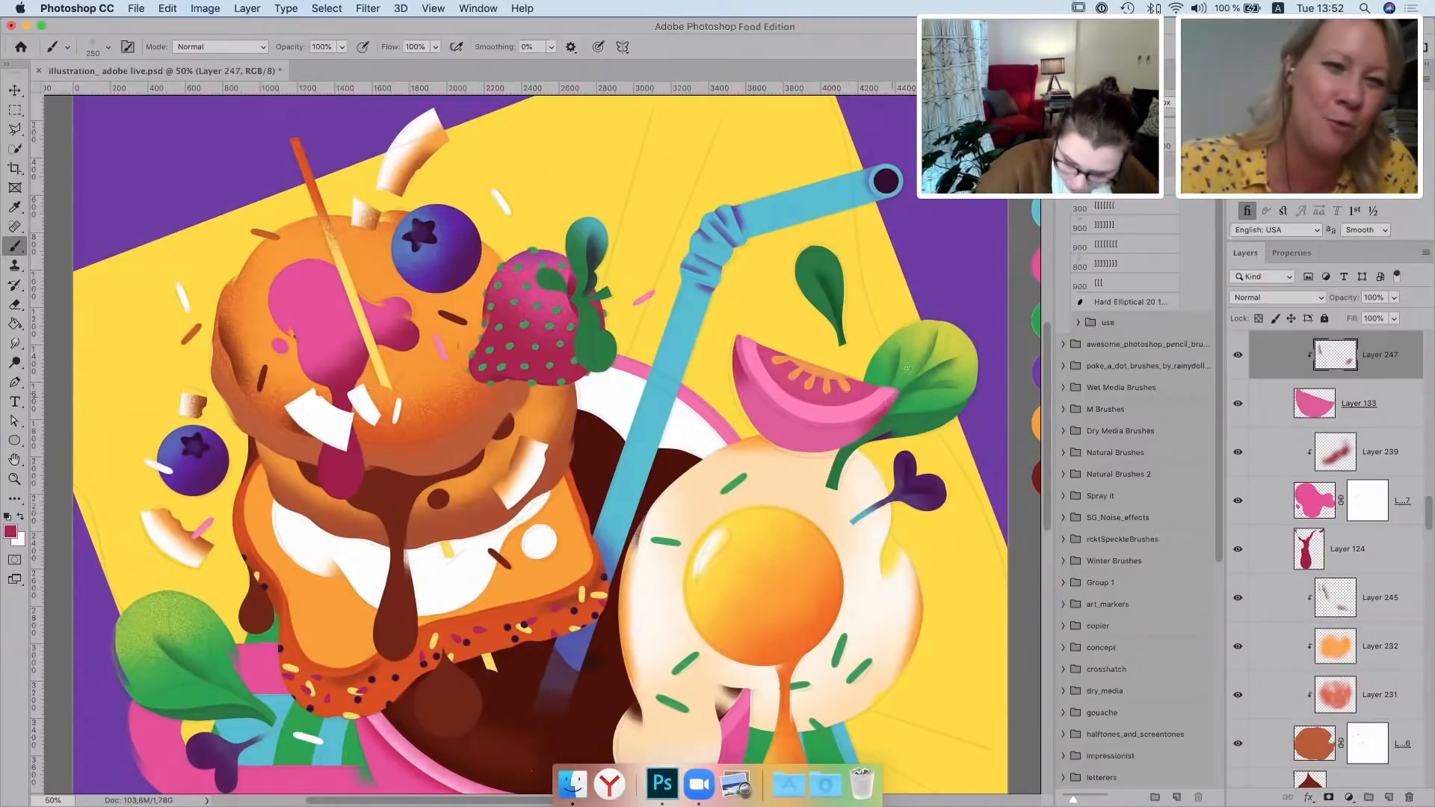
Select the straw and look over the egg, cup and striped cloth in the lower part of the illustration
click(15, 91)
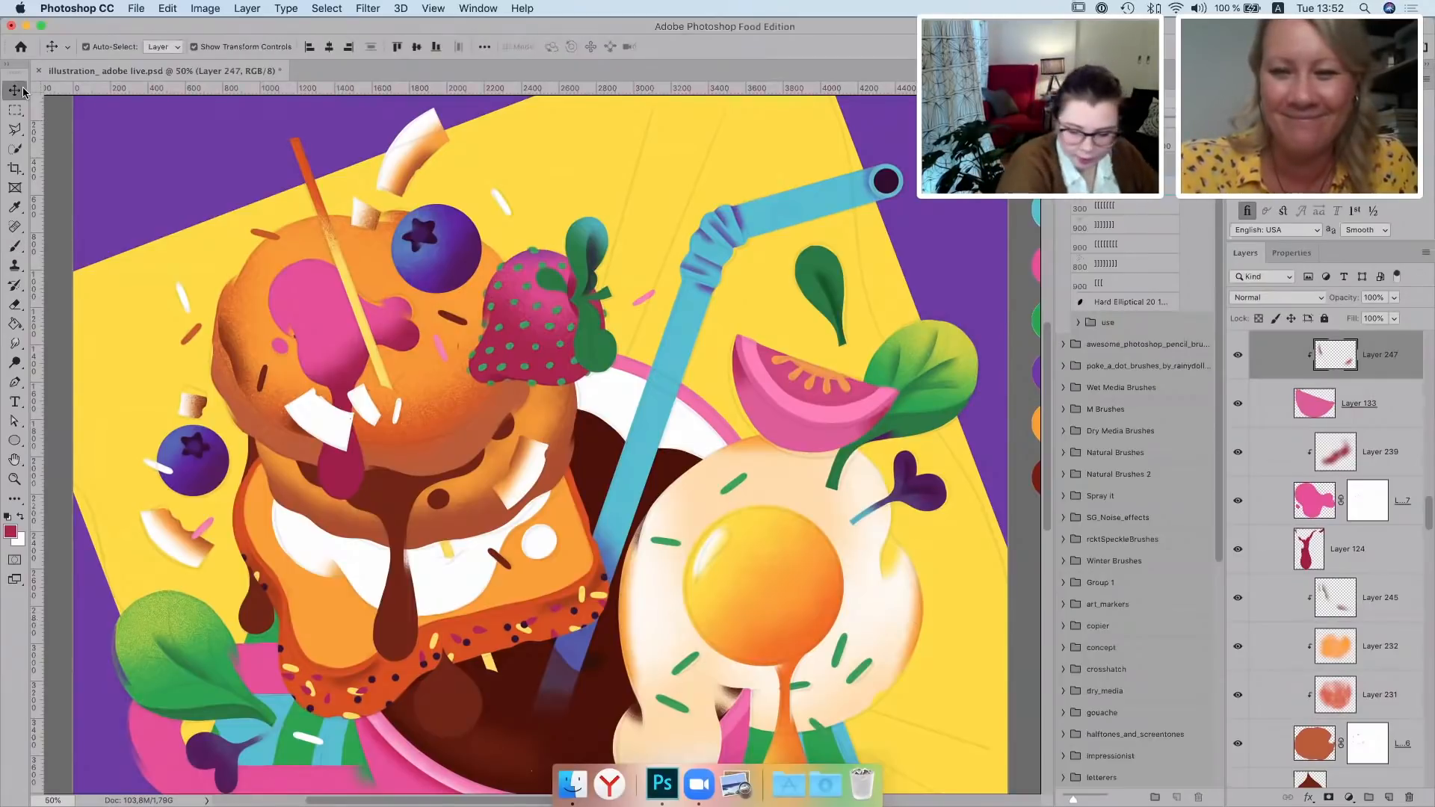
click(774, 217)
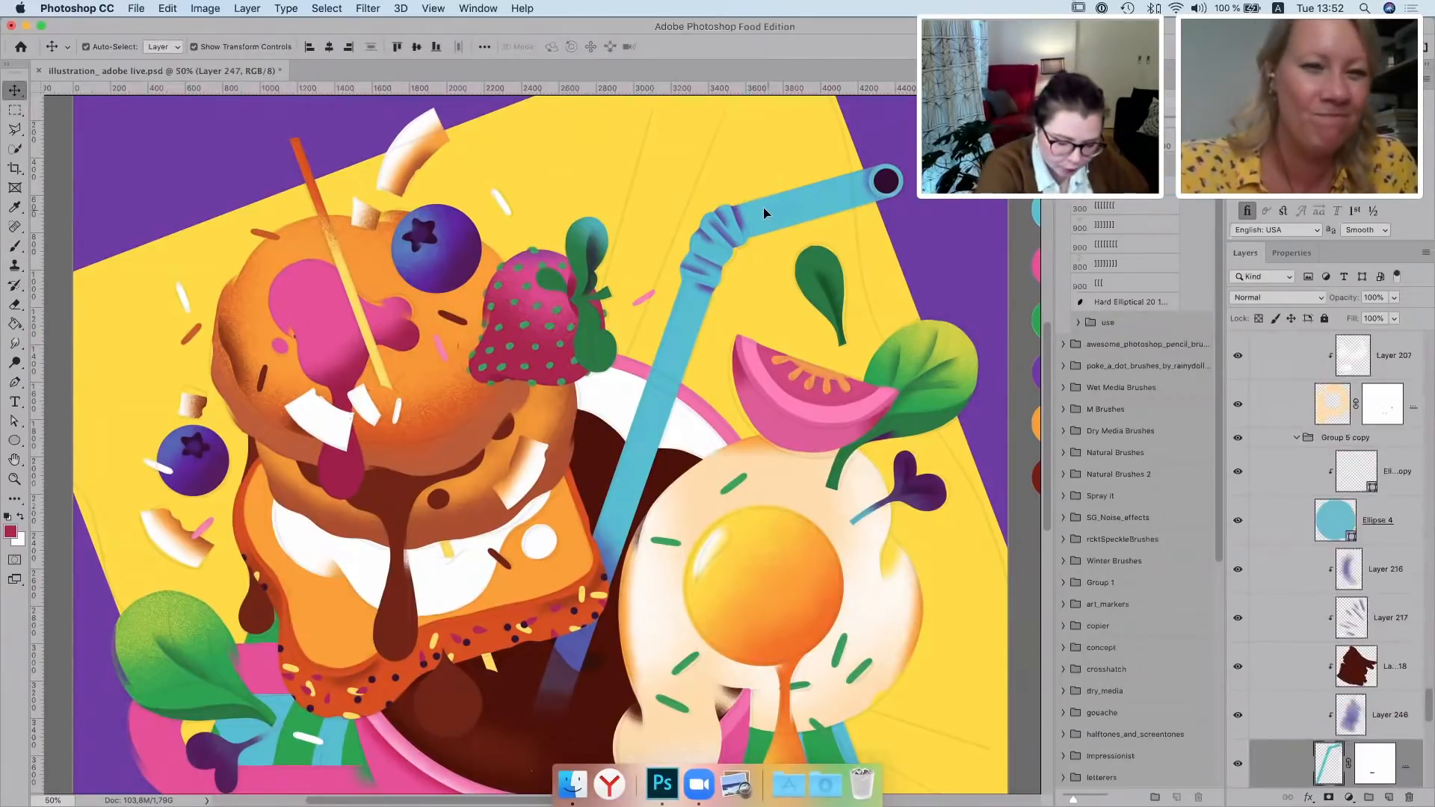
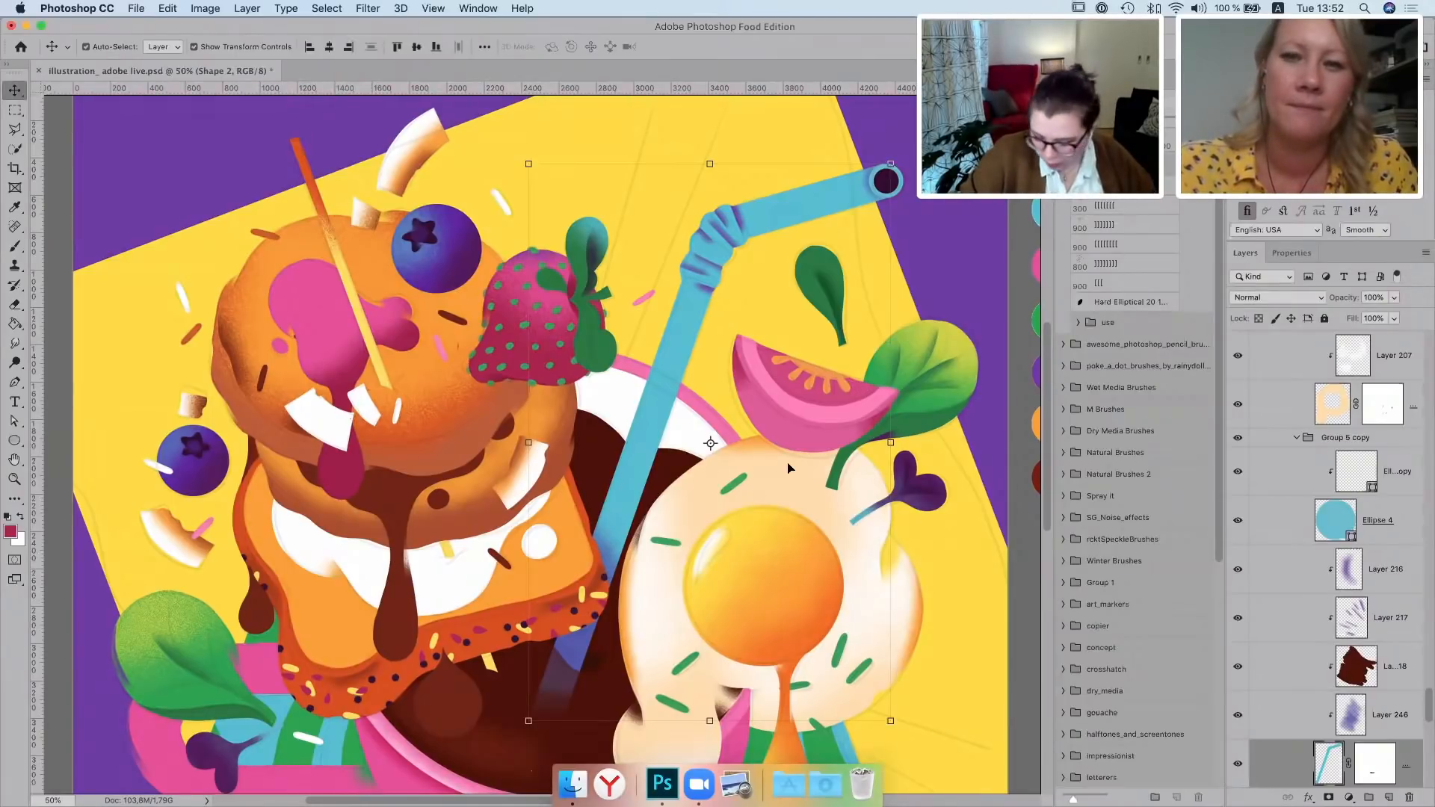
scroll(794, 471, right, 5)
scroll(775, 522, left, 3)
scroll(775, 521, down, 2)
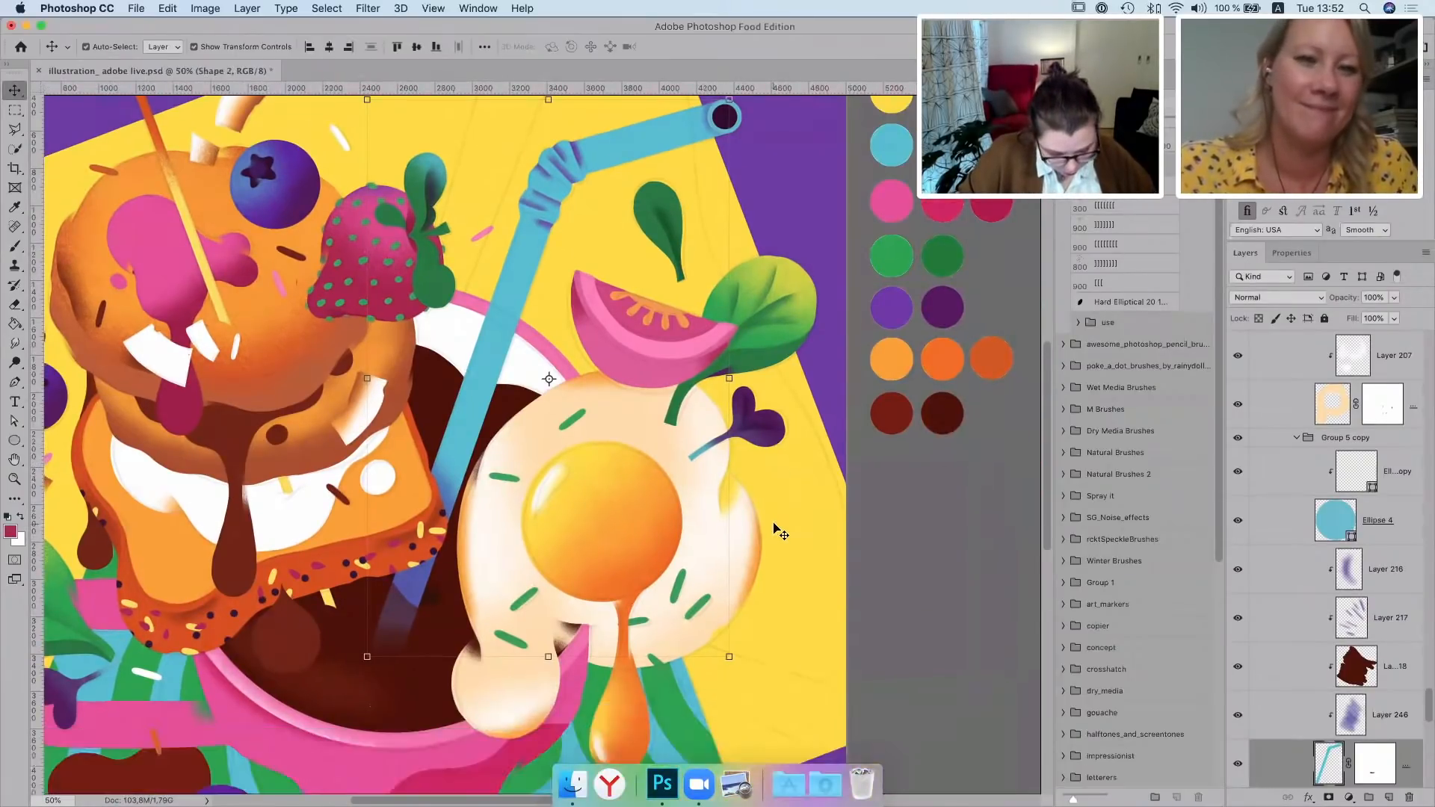
scroll(753, 546, down, 5)
scroll(407, 572, left, 3)
scroll(408, 571, up, 2)
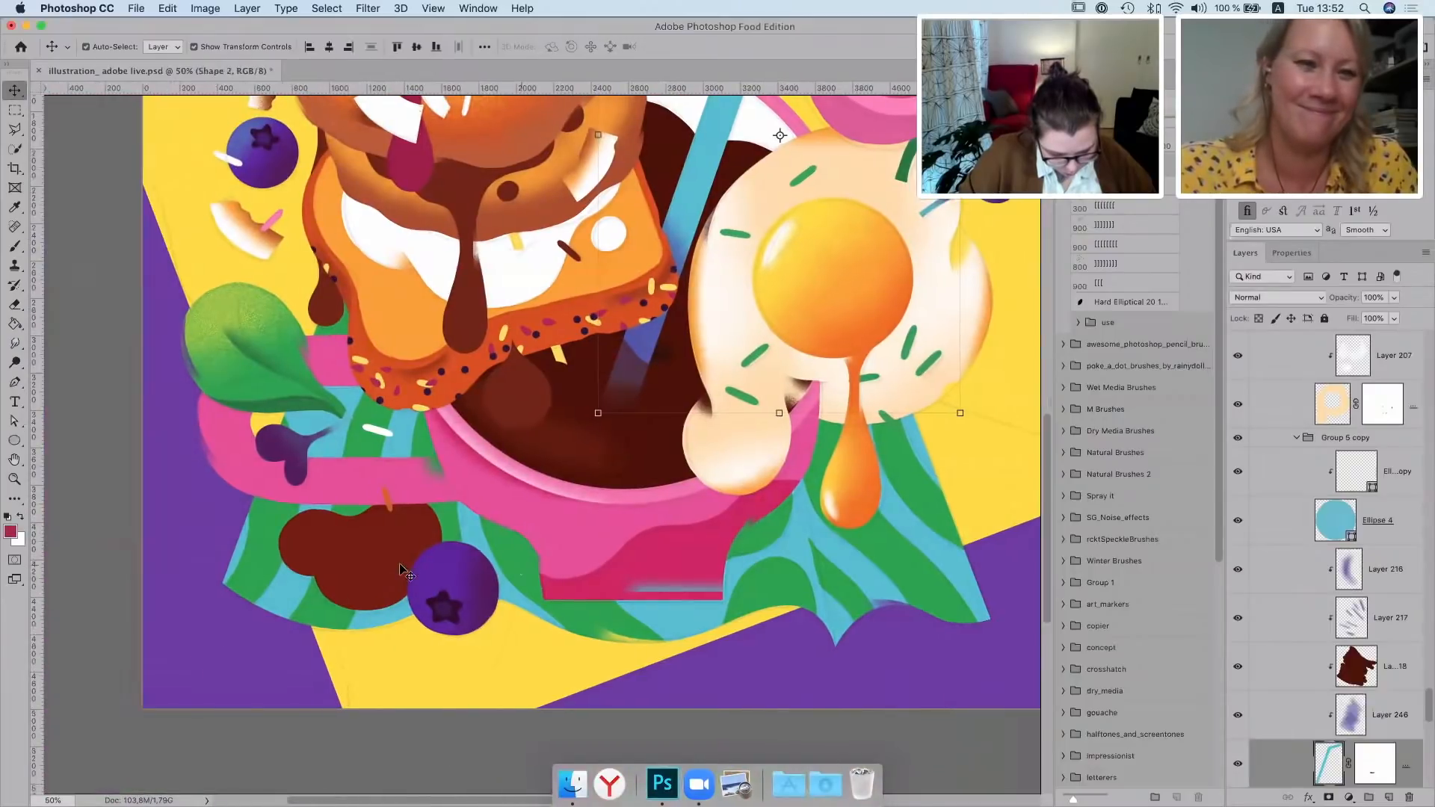
Select the brown sauce puddle on the striped cloth and add a new layer clipped to it
click(353, 626)
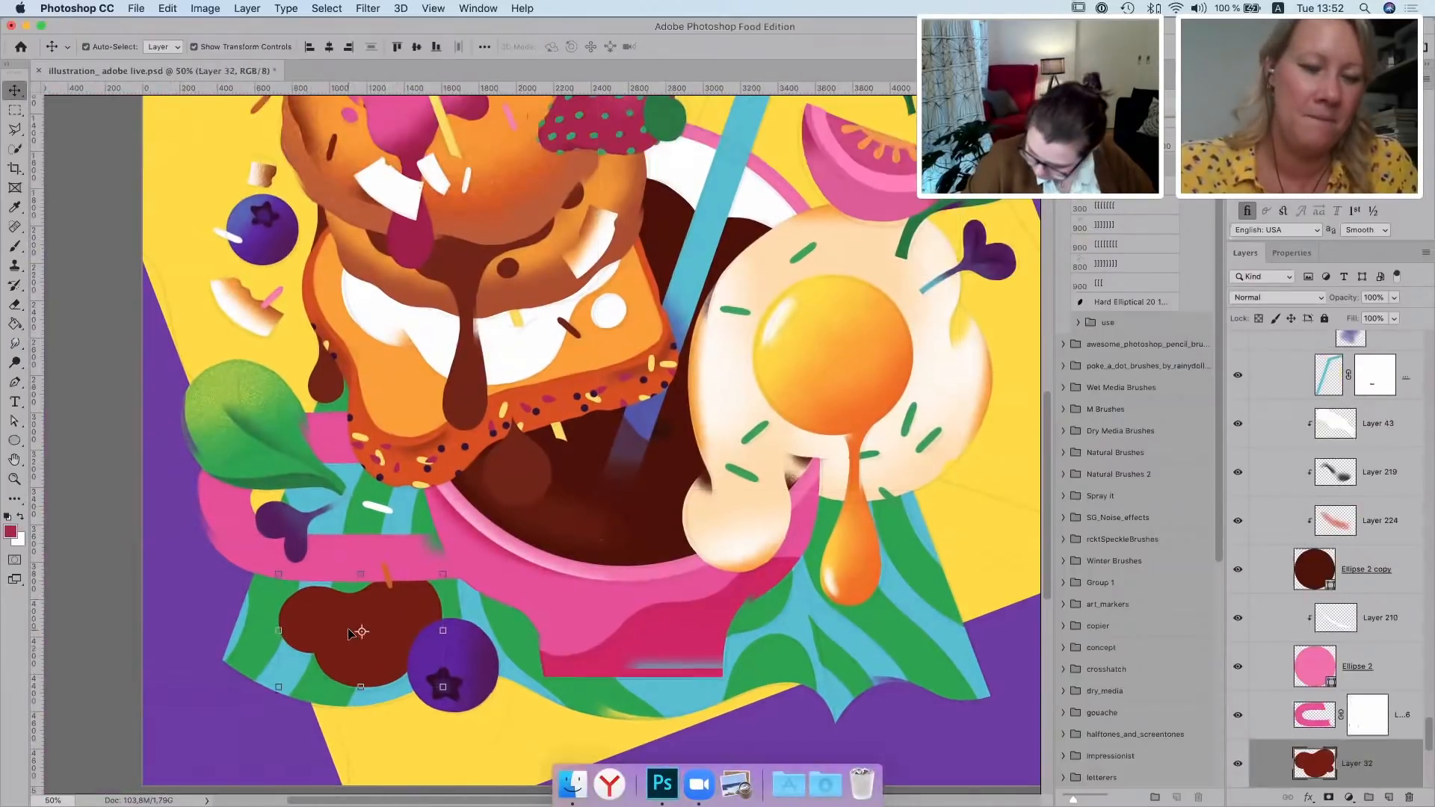
click(1388, 798)
key(super+alt+g)
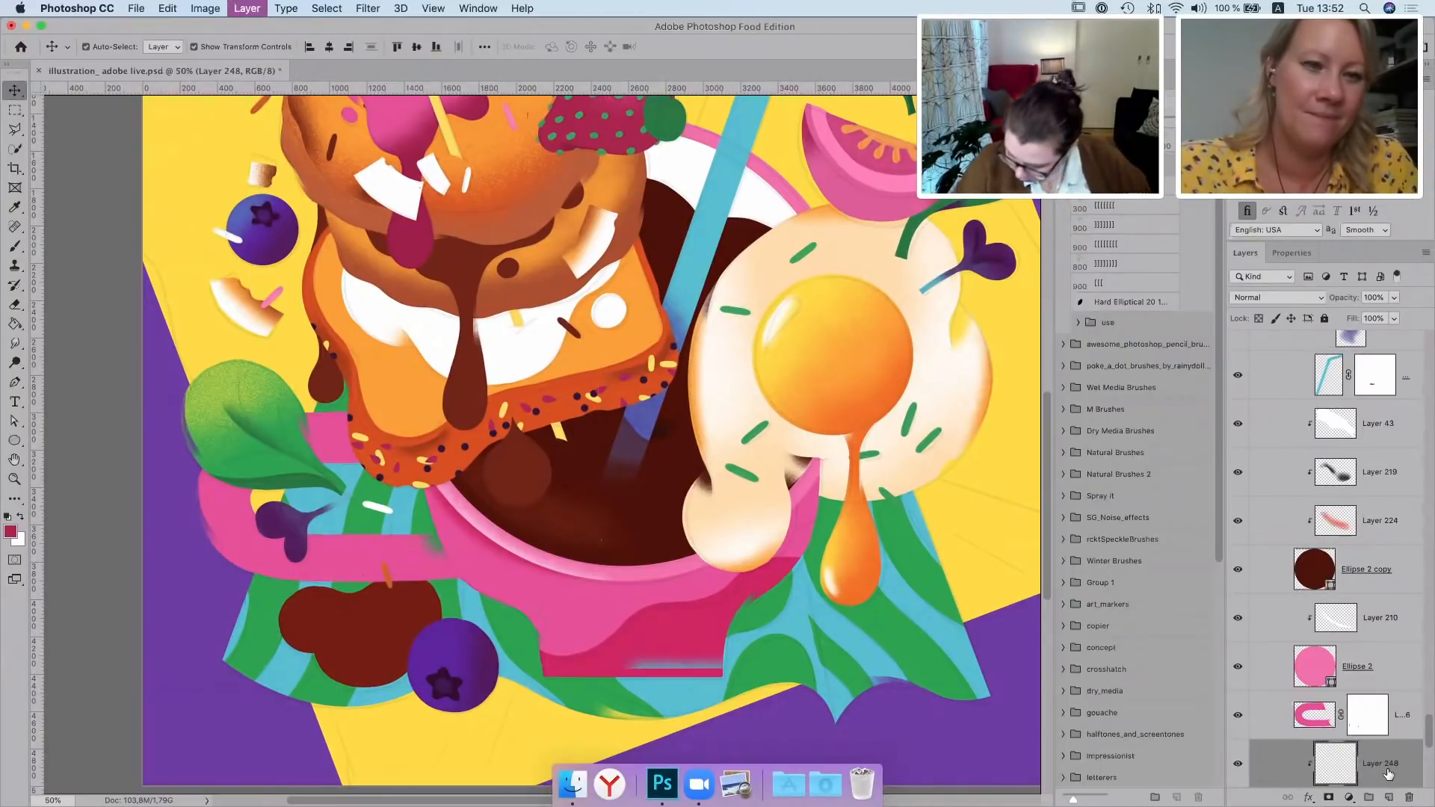
Sample the drink's dark brown and paint textured shadows along the sauce puddle's lower edge, upper notch and left side with a smaller brush
key(i)
click(662, 431)
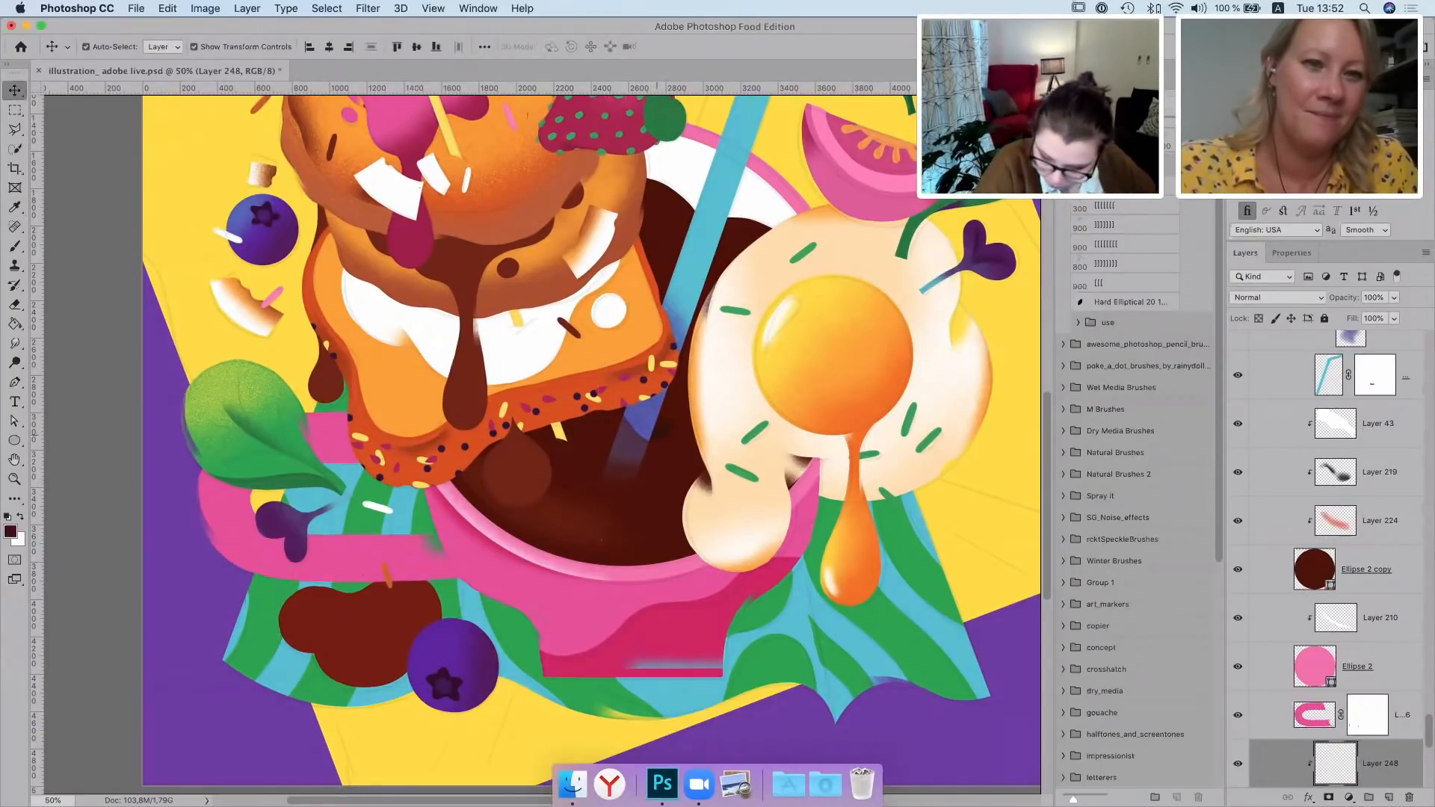
key(b)
key(bracketleft)
key(bracketleft)
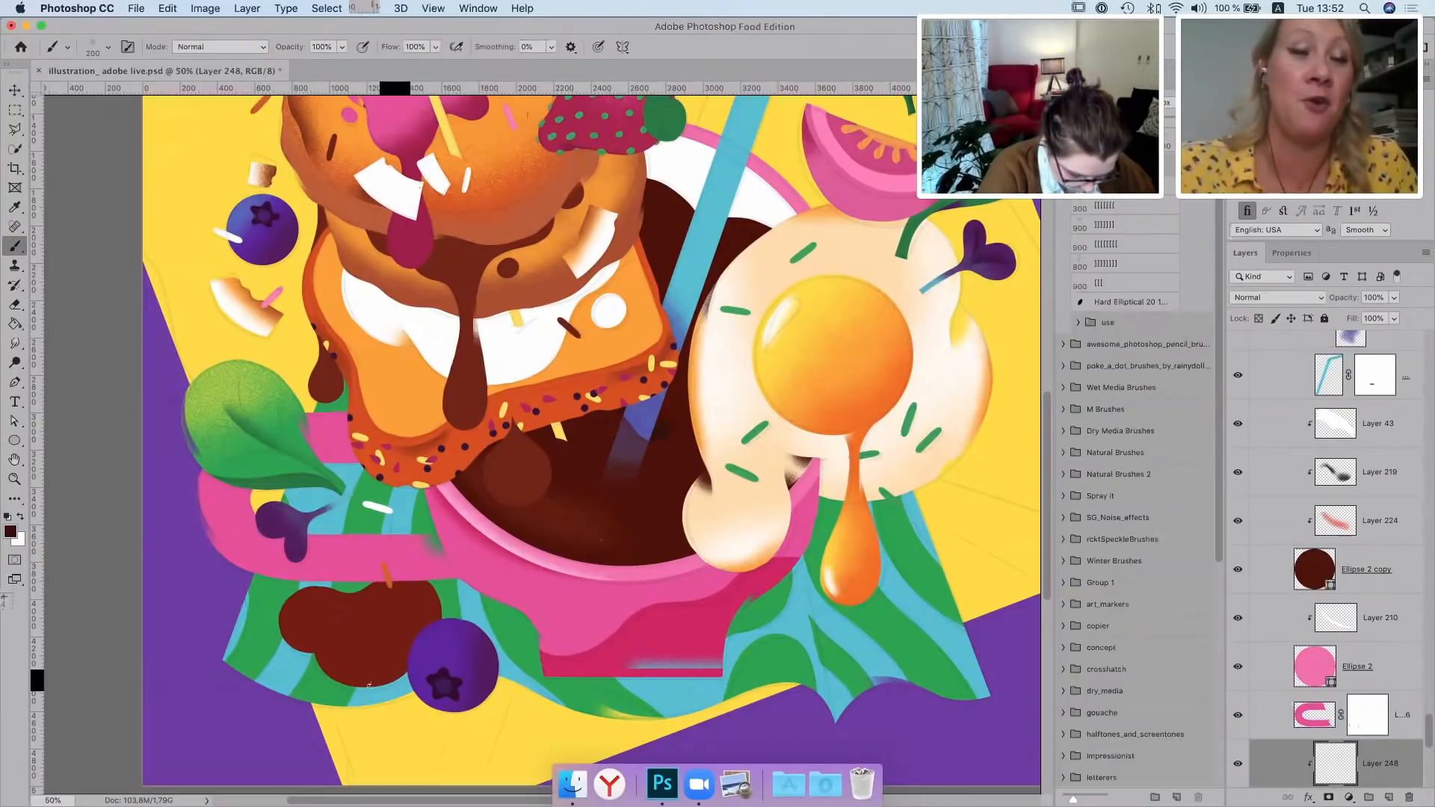
mouse_move(463, 623)
mouse_down()
mouse_move(324, 596)
mouse_move(321, 580)
mouse_up()
click(361, 596)
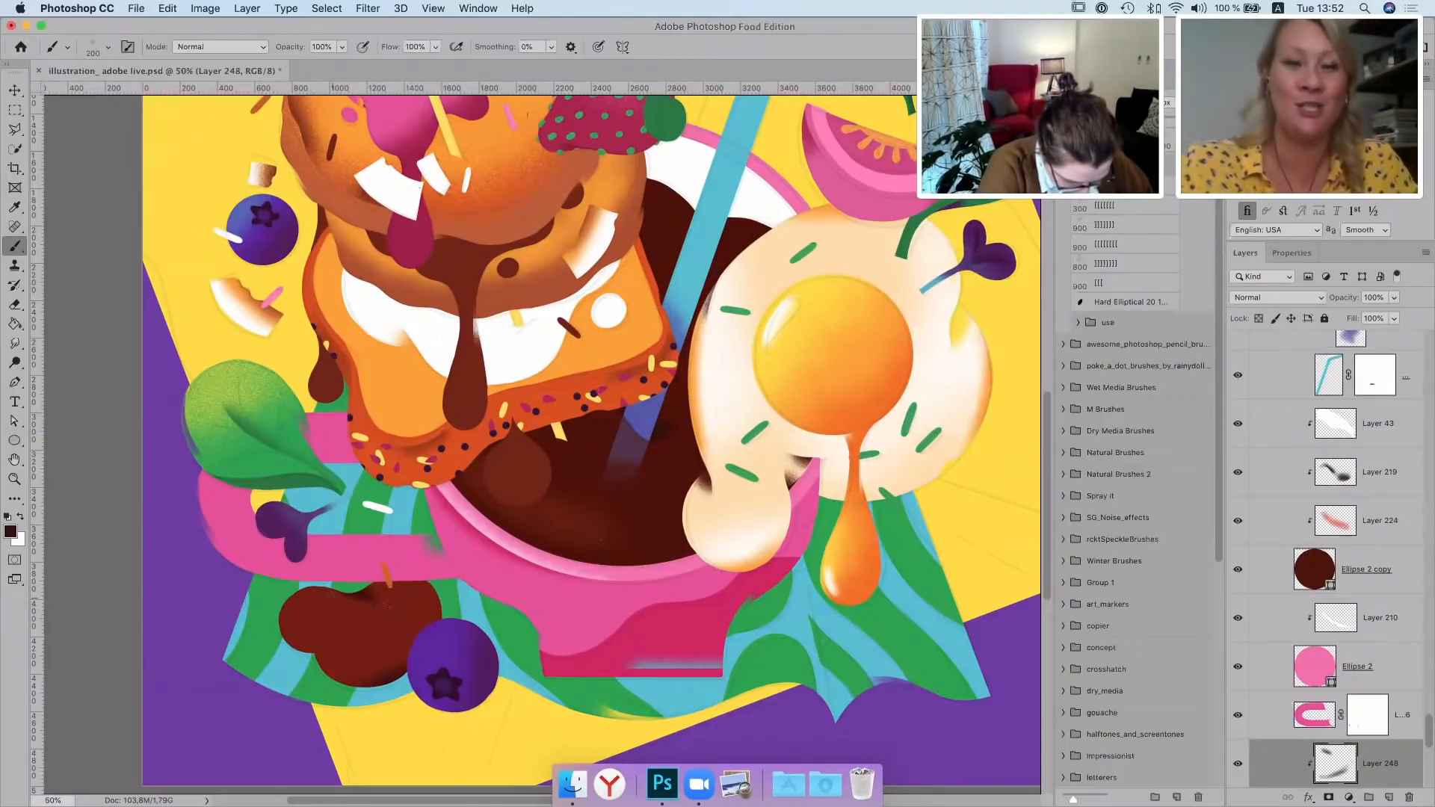
click(311, 657)
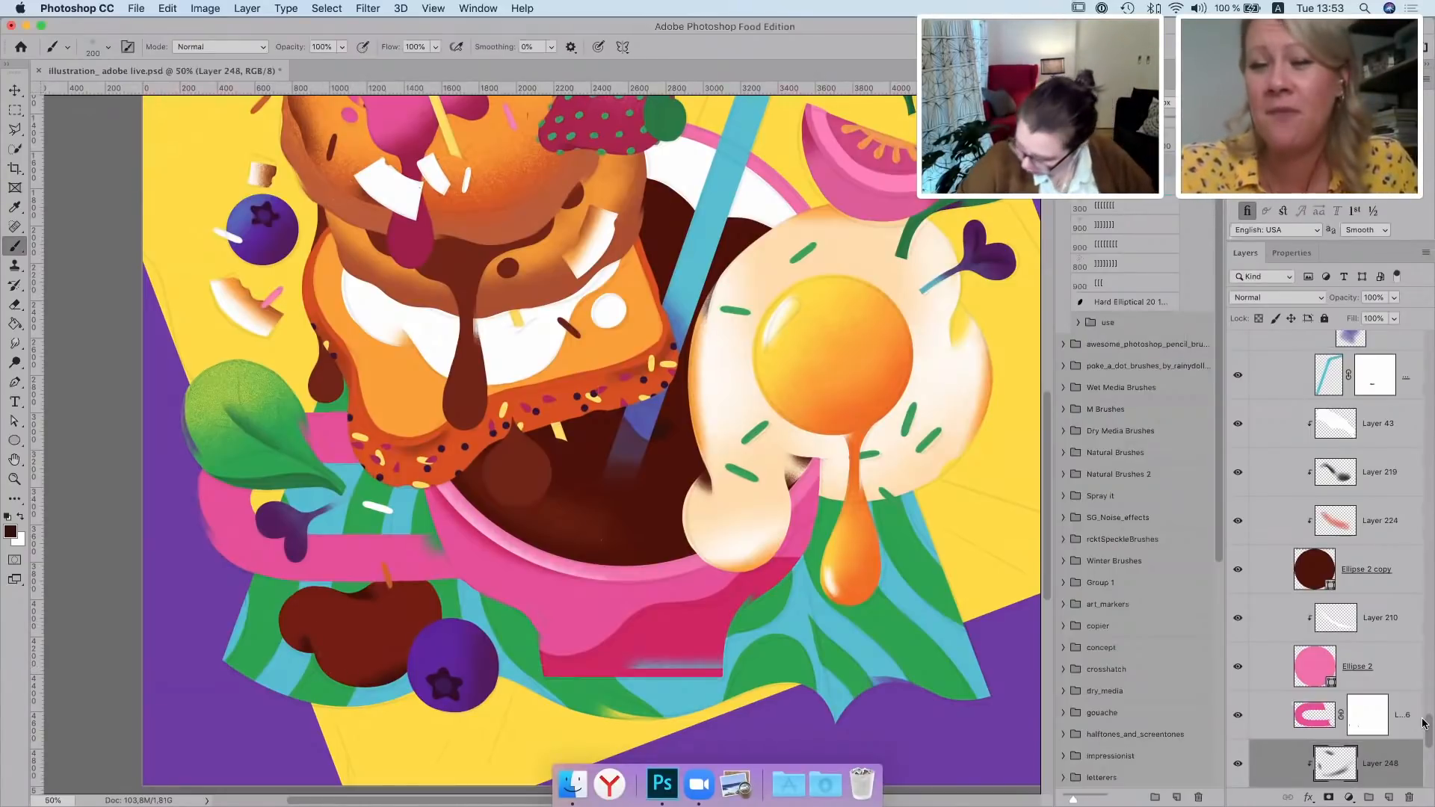
Add another clipped layer directly above the sauce puddle's base, paint an orange-red textured glow on its left part and set the layer's opacity to 57%
scroll(1403, 740, down, 2)
super+click(1388, 798)
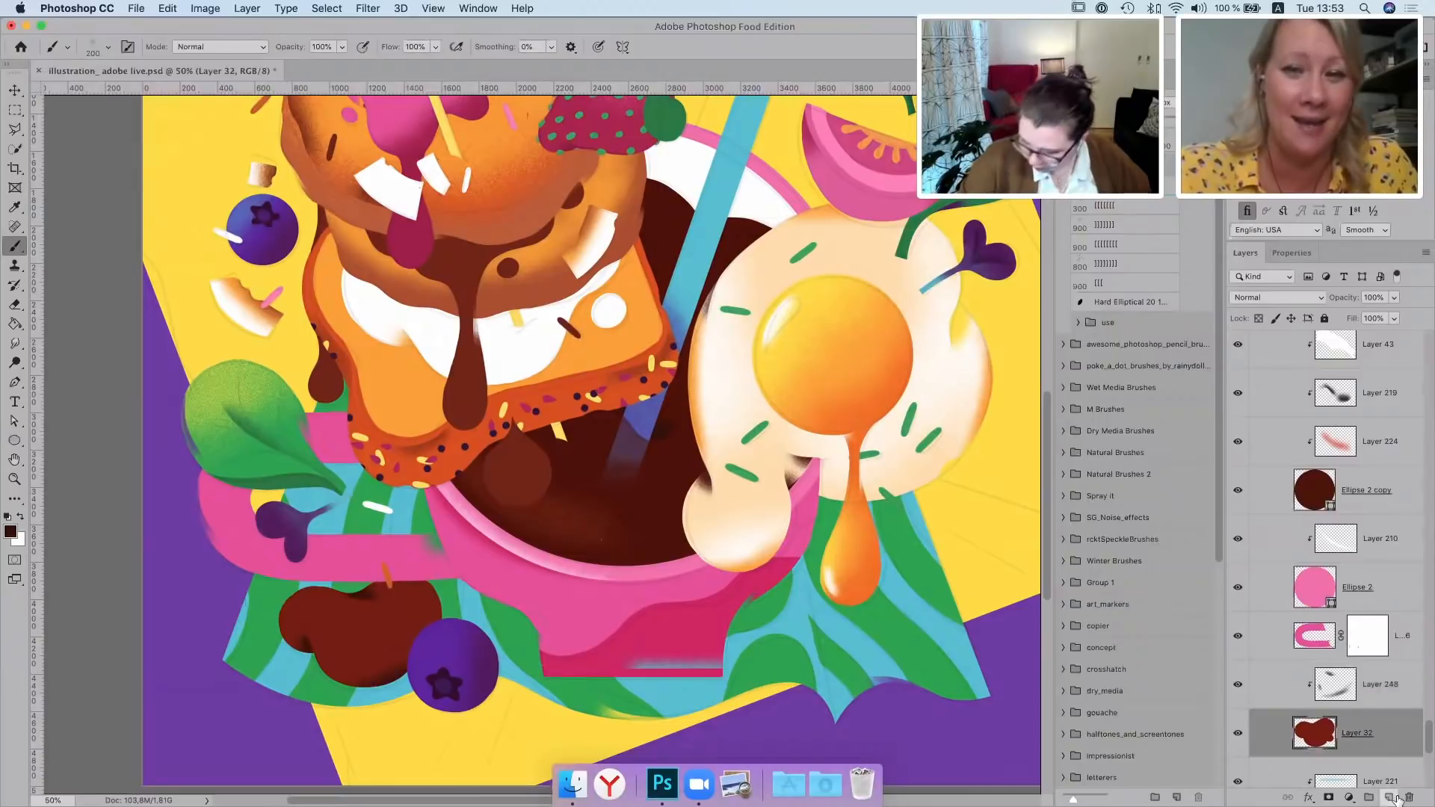
alt+click(554, 408)
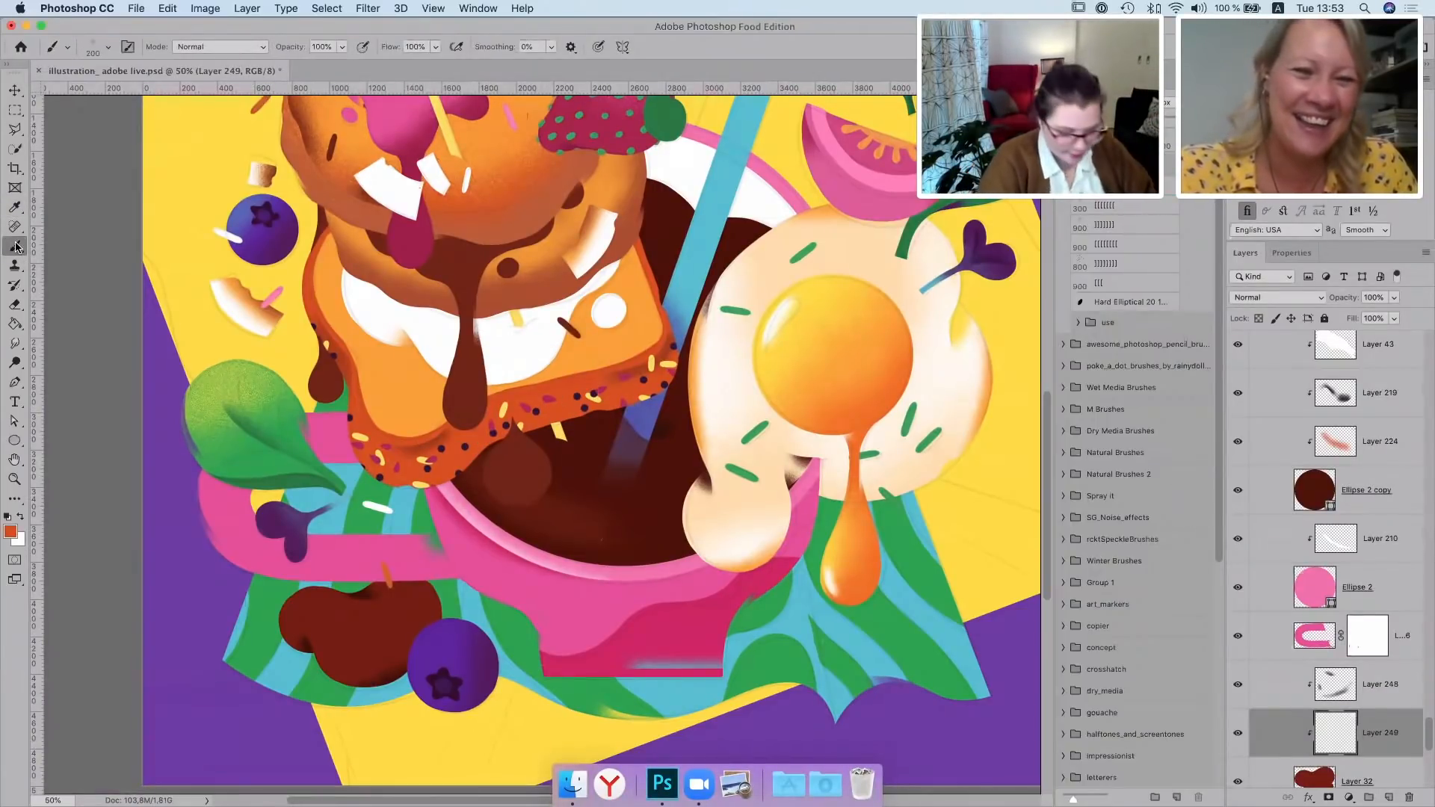
key(bracketright)
key(bracketright)
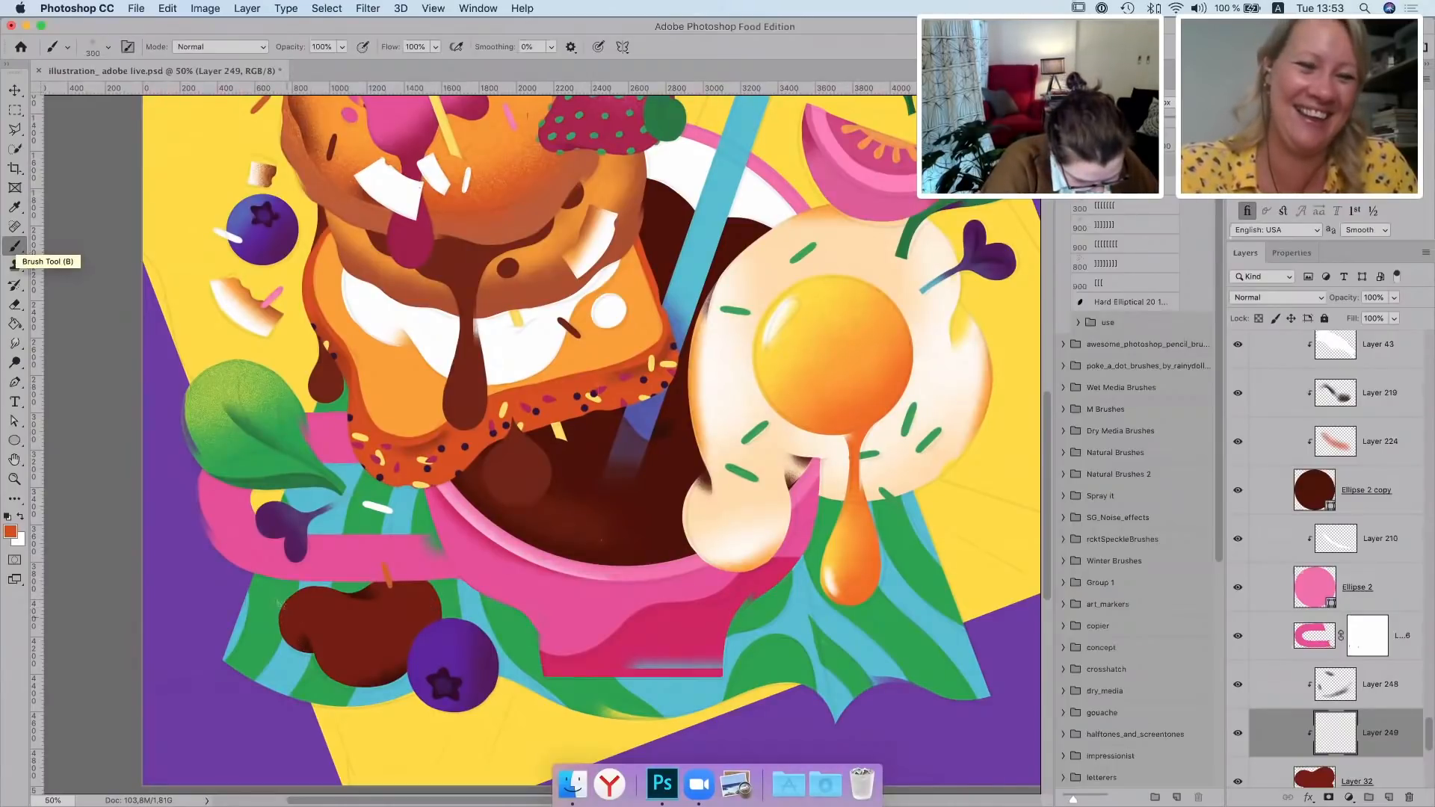
mouse_move(287, 613)
mouse_down()
mouse_move(365, 679)
mouse_move(283, 586)
mouse_move(334, 632)
mouse_move(302, 621)
mouse_up()
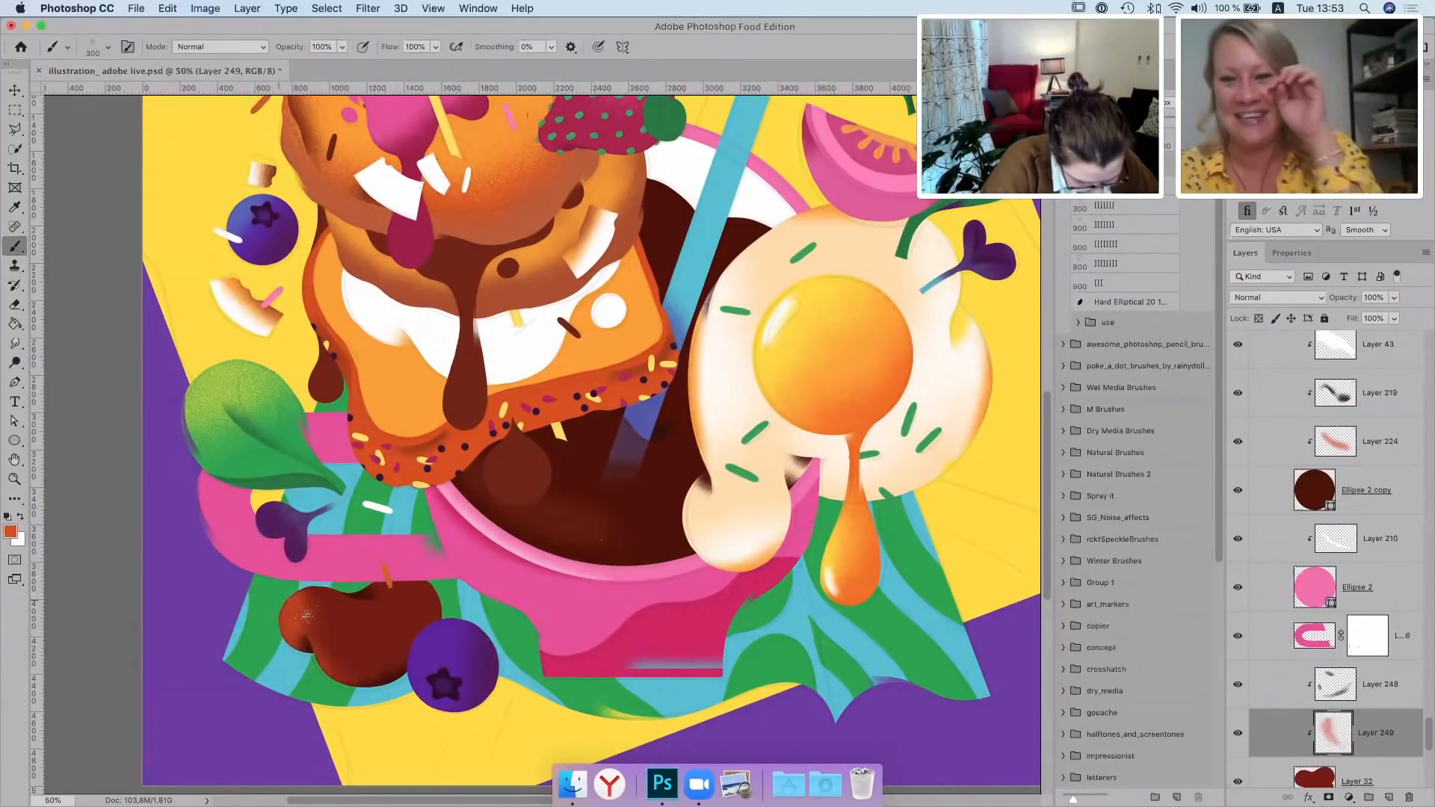
click(1394, 297)
drag(1394, 315, 1360, 317)
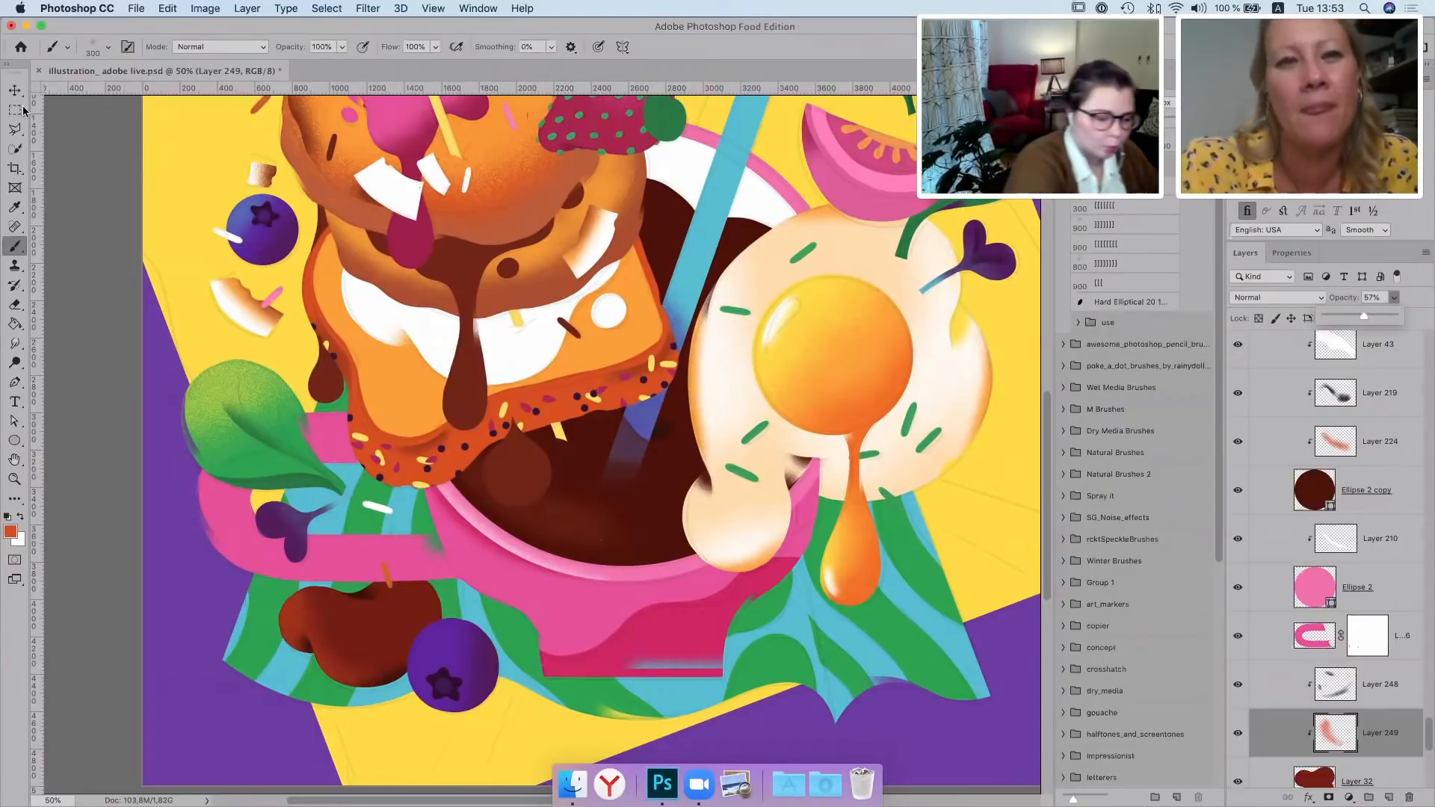
key(v)
scroll(532, 422, up, 10)
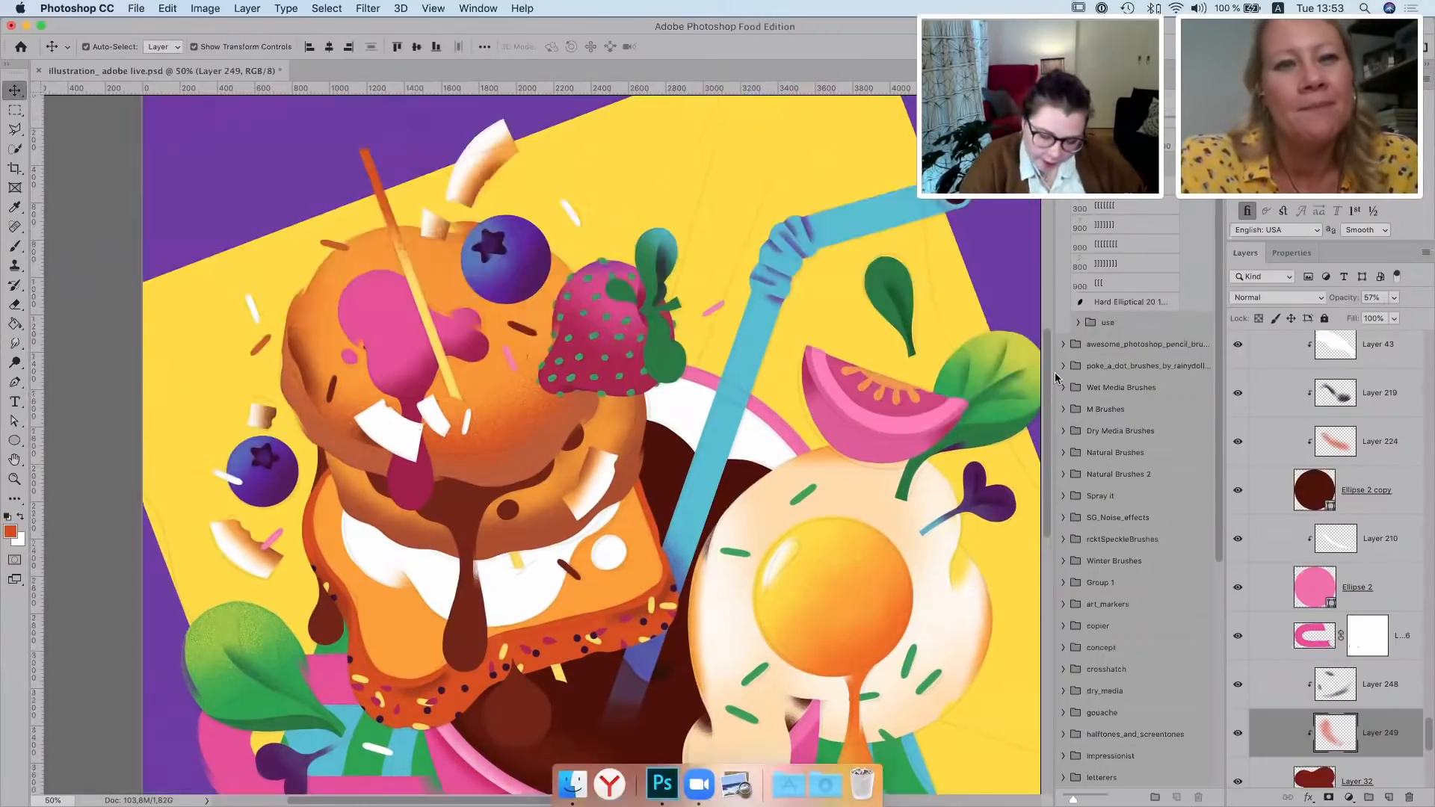
click(536, 424)
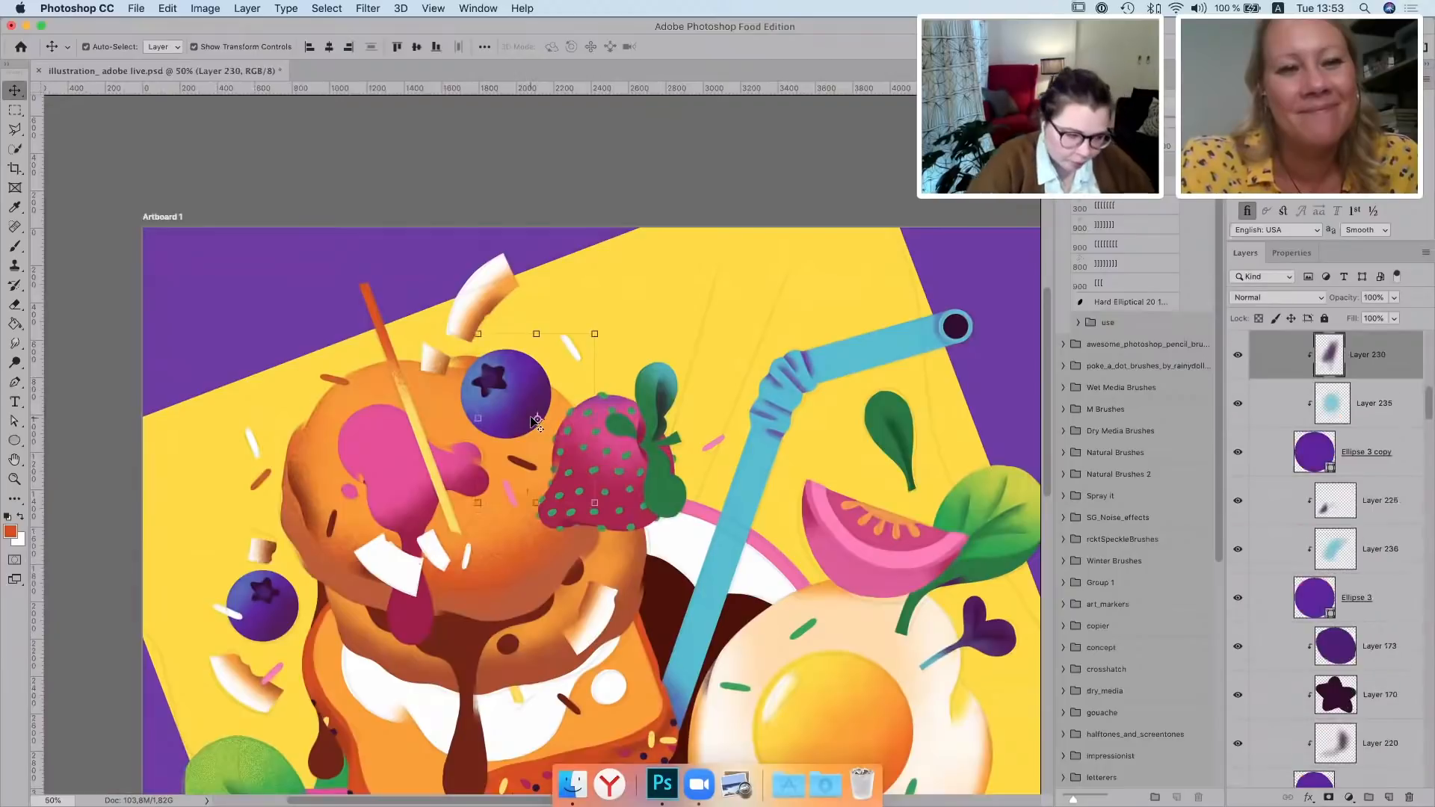
click(1388, 440)
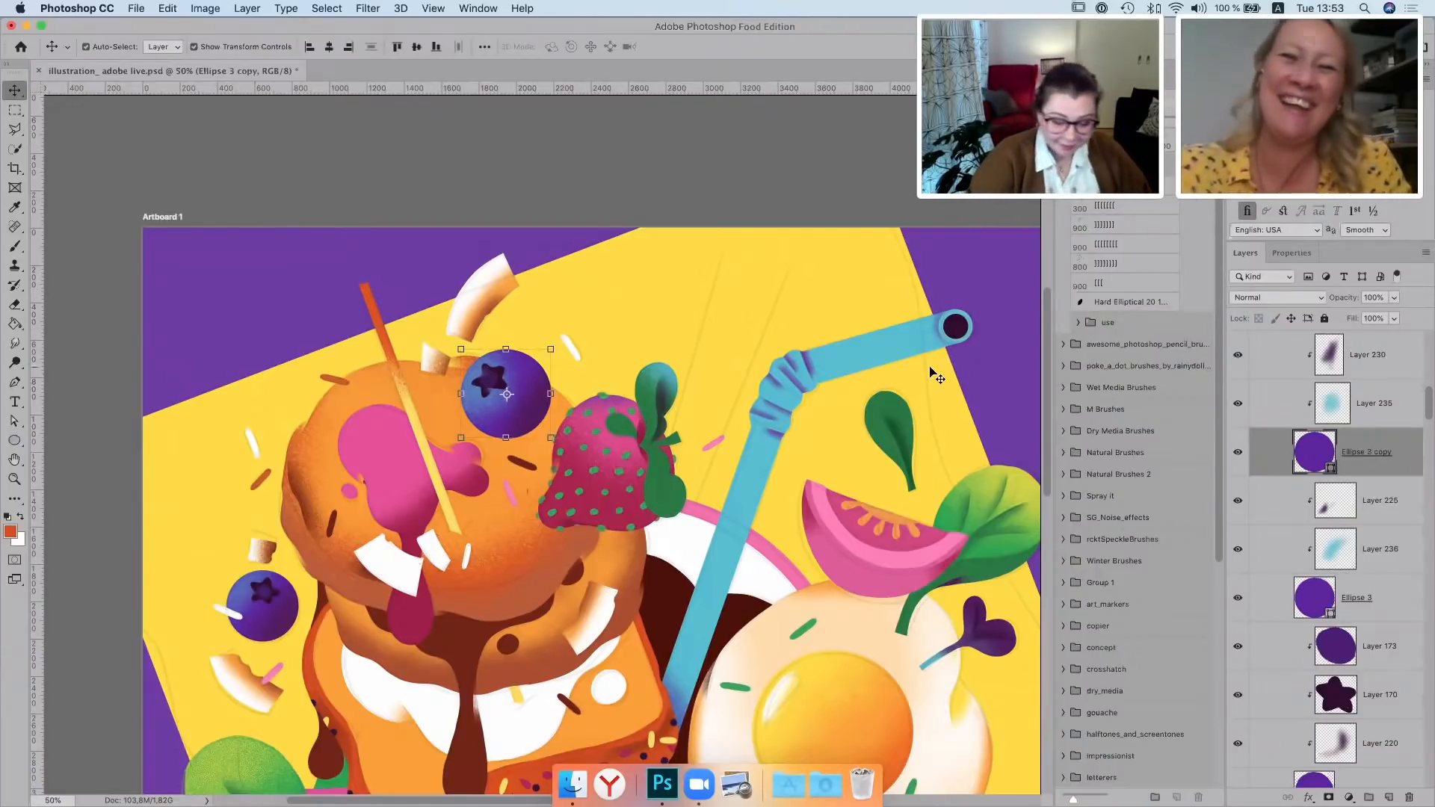
click(534, 420)
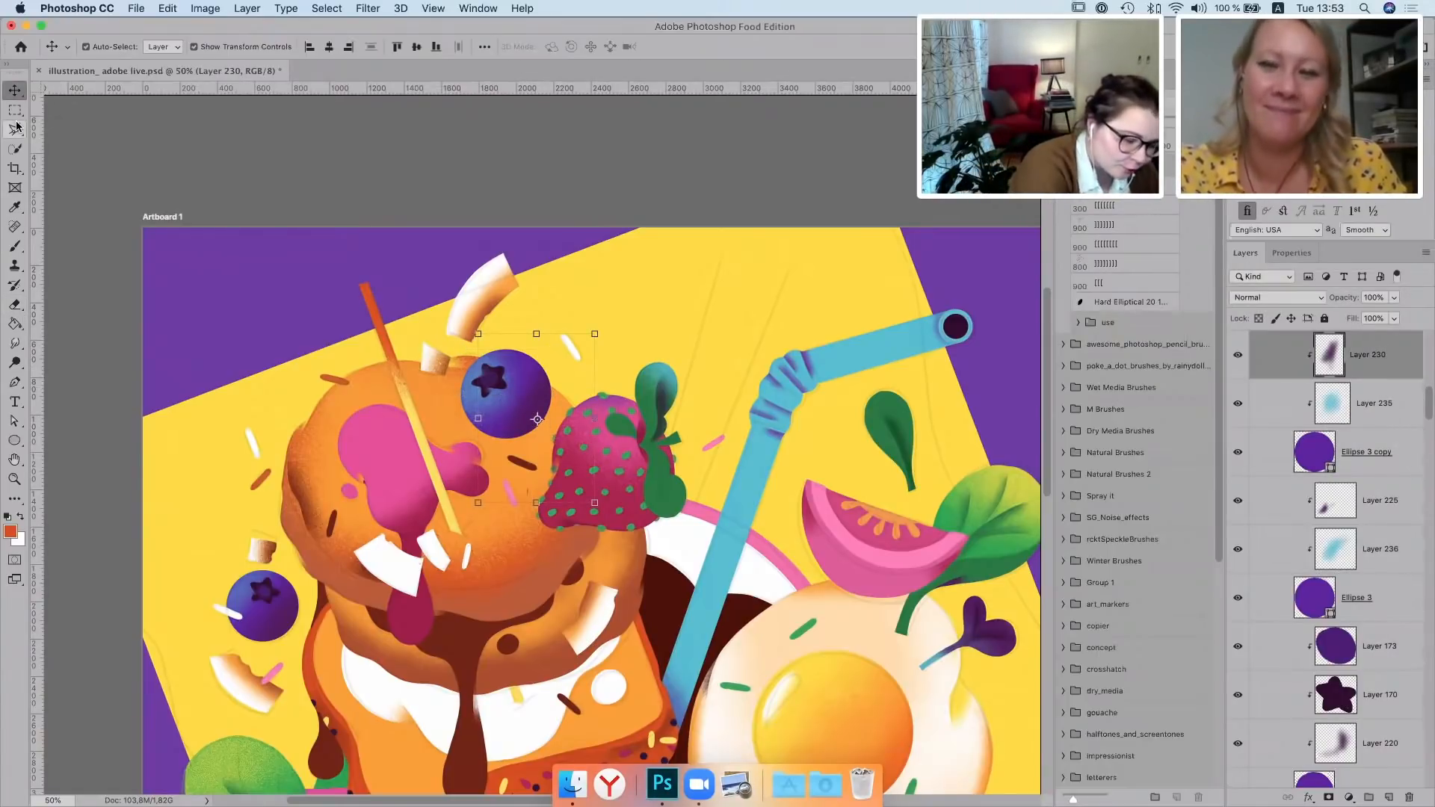
drag(482, 717, 481, 715)
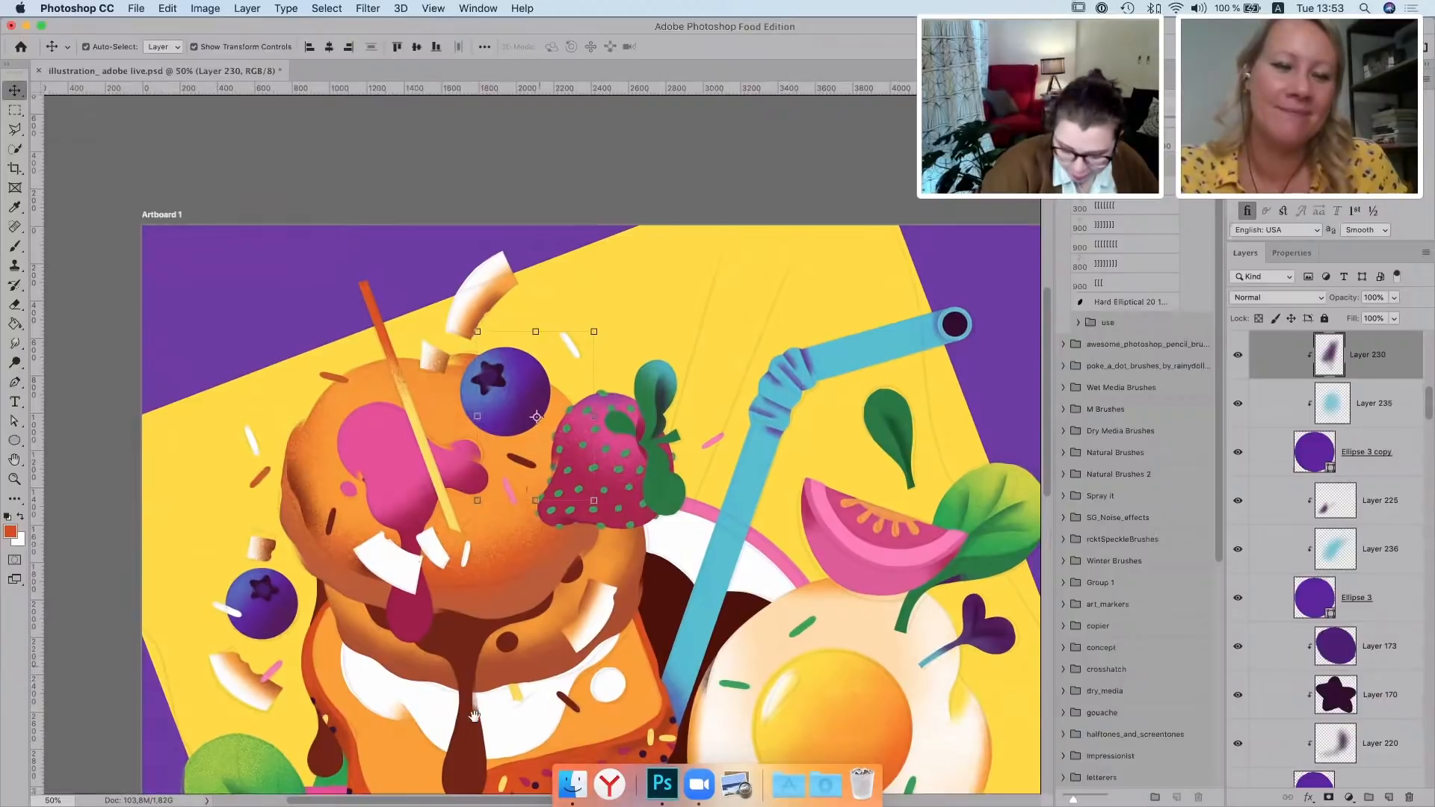
drag(512, 542, 656, 221)
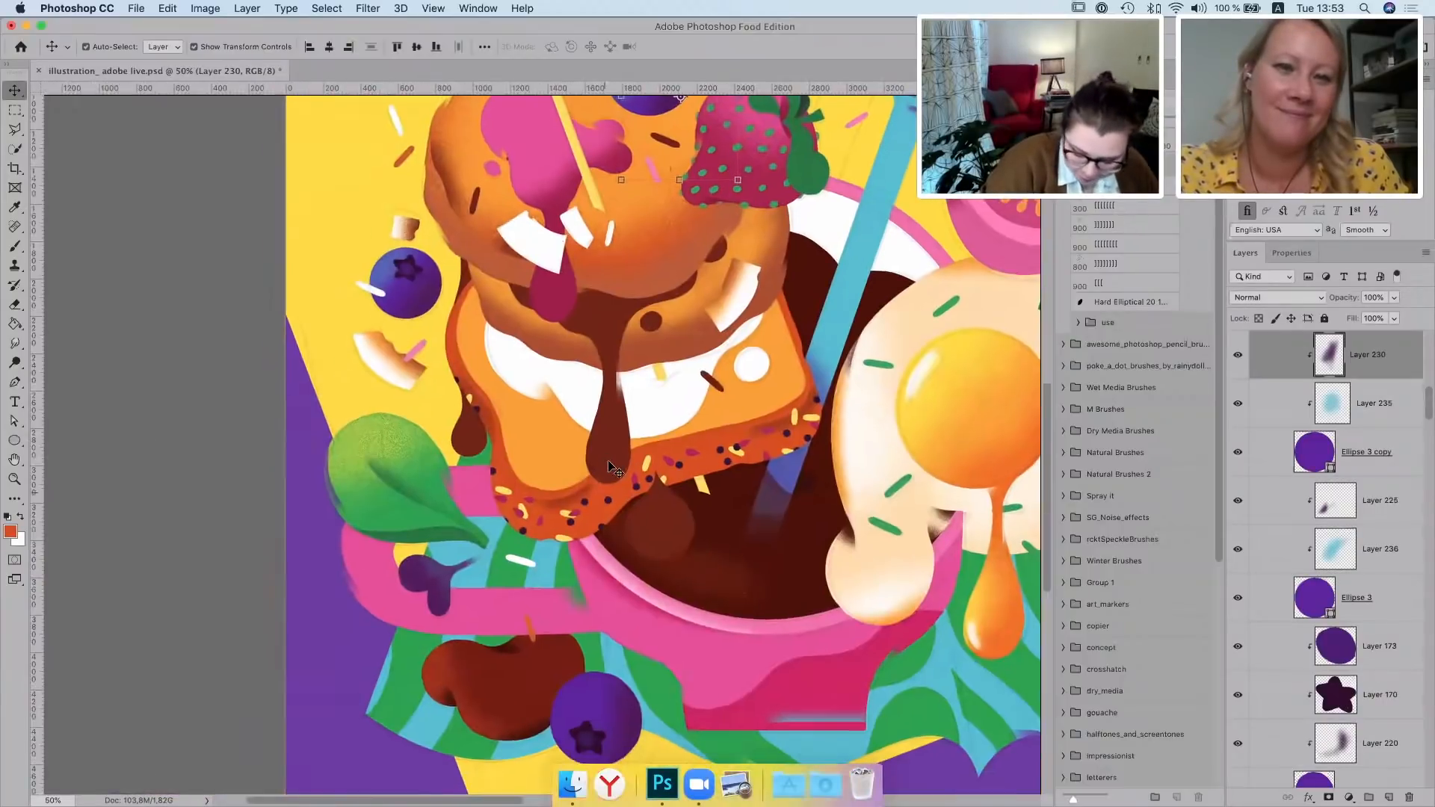
Select the chocolate drip running down the toast and add a new layer clipped to it
click(619, 472)
click(1389, 798)
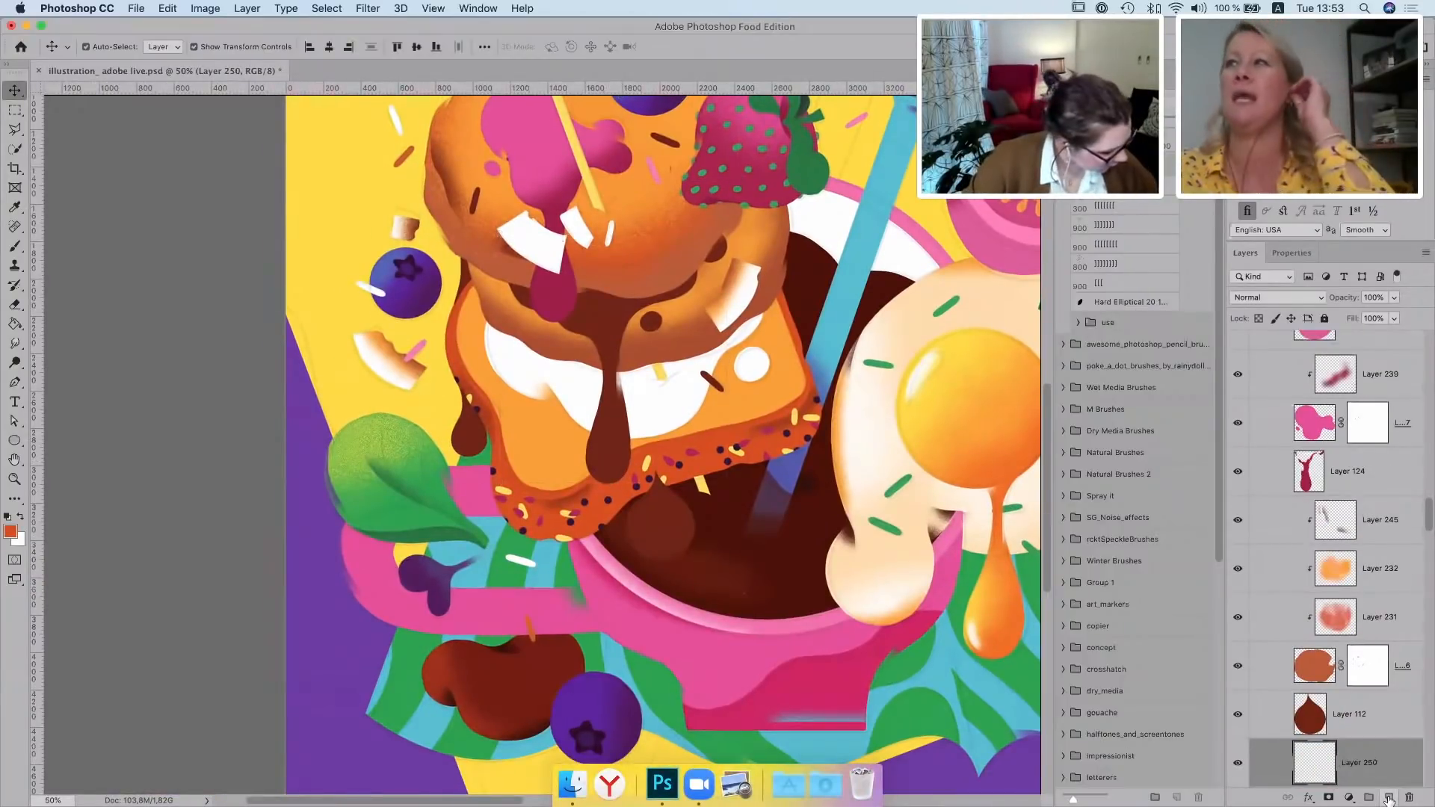
key(super+alt+g)
Sample the drink's dark brown and paint textured shadows on the chocolate drip's lower end and on the sauce beneath the top pancake
key(b)
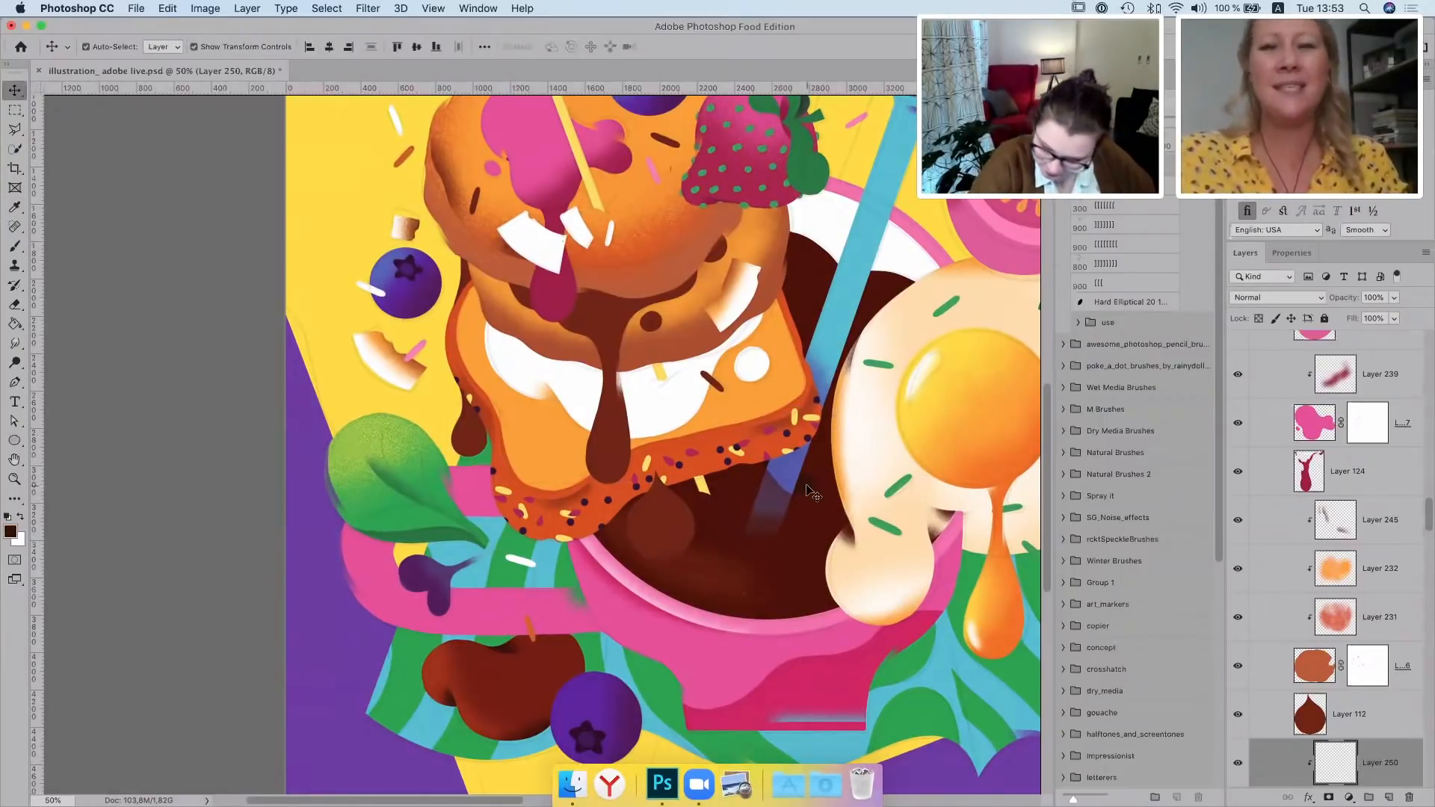
alt+click(813, 493)
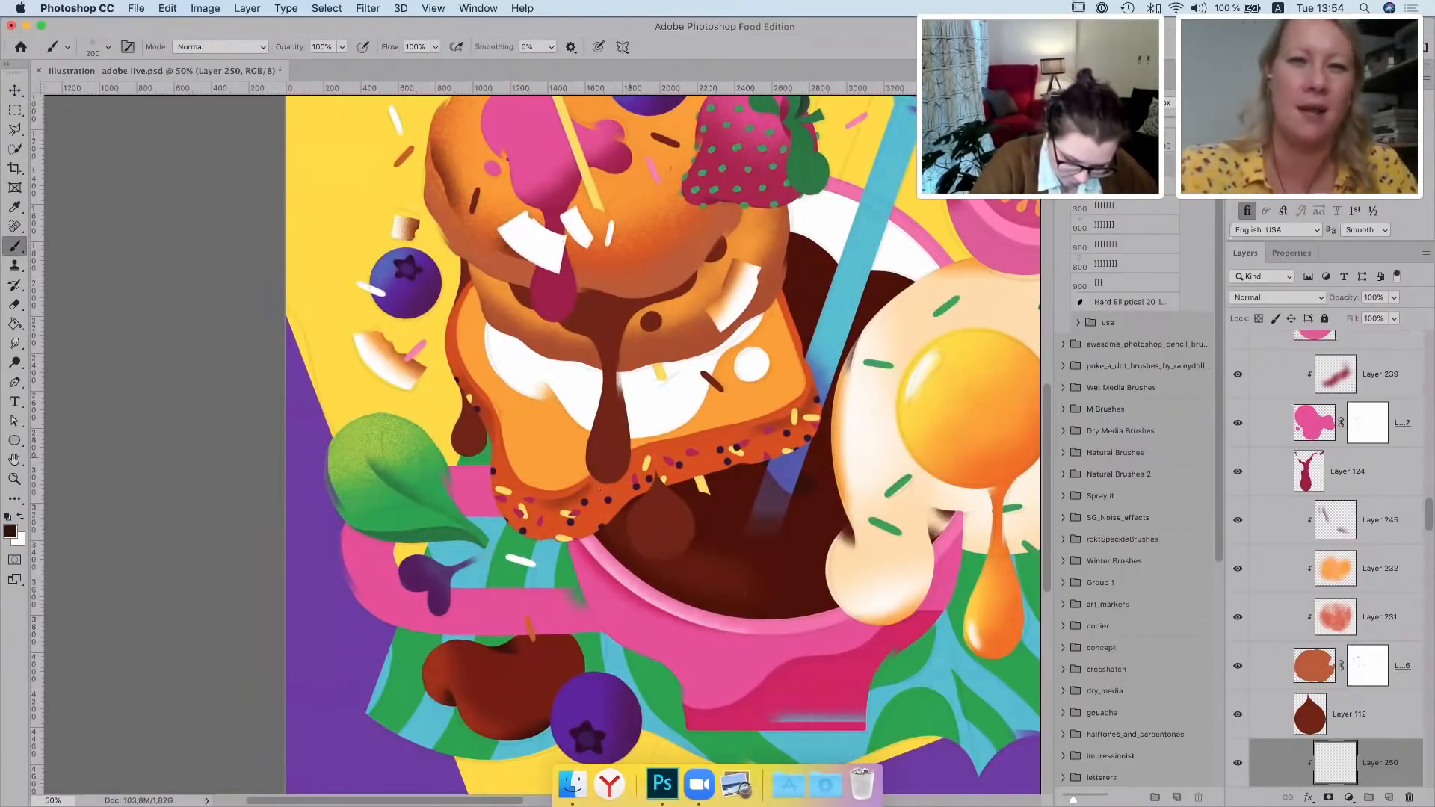
mouse_move(599, 491)
mouse_down()
mouse_move(633, 396)
mouse_move(633, 505)
mouse_up()
key(])
key(])
drag(586, 280, 618, 290)
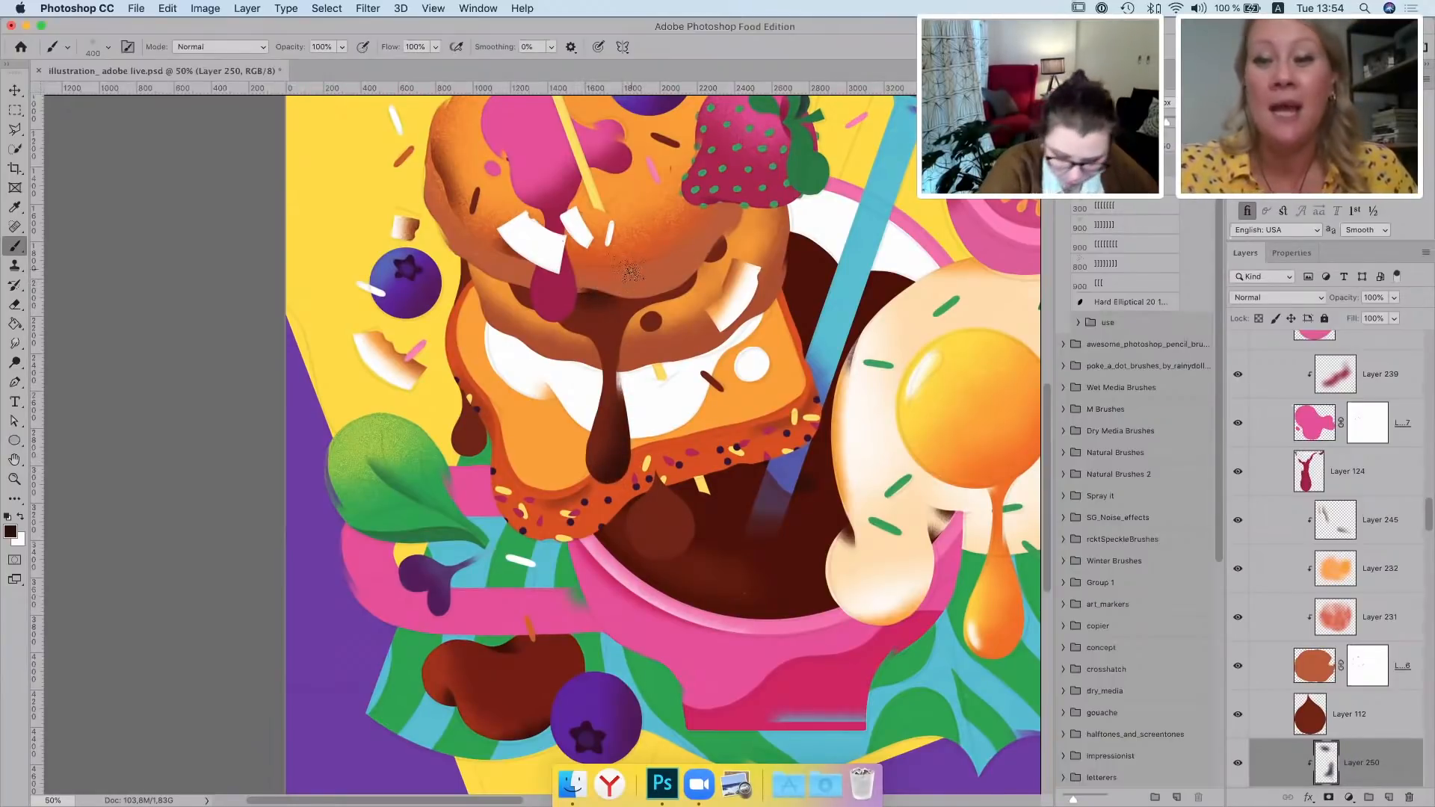
Show the whole illustration at 33.33% zoom and collapse the flat color group in the layer stack
click(16, 89)
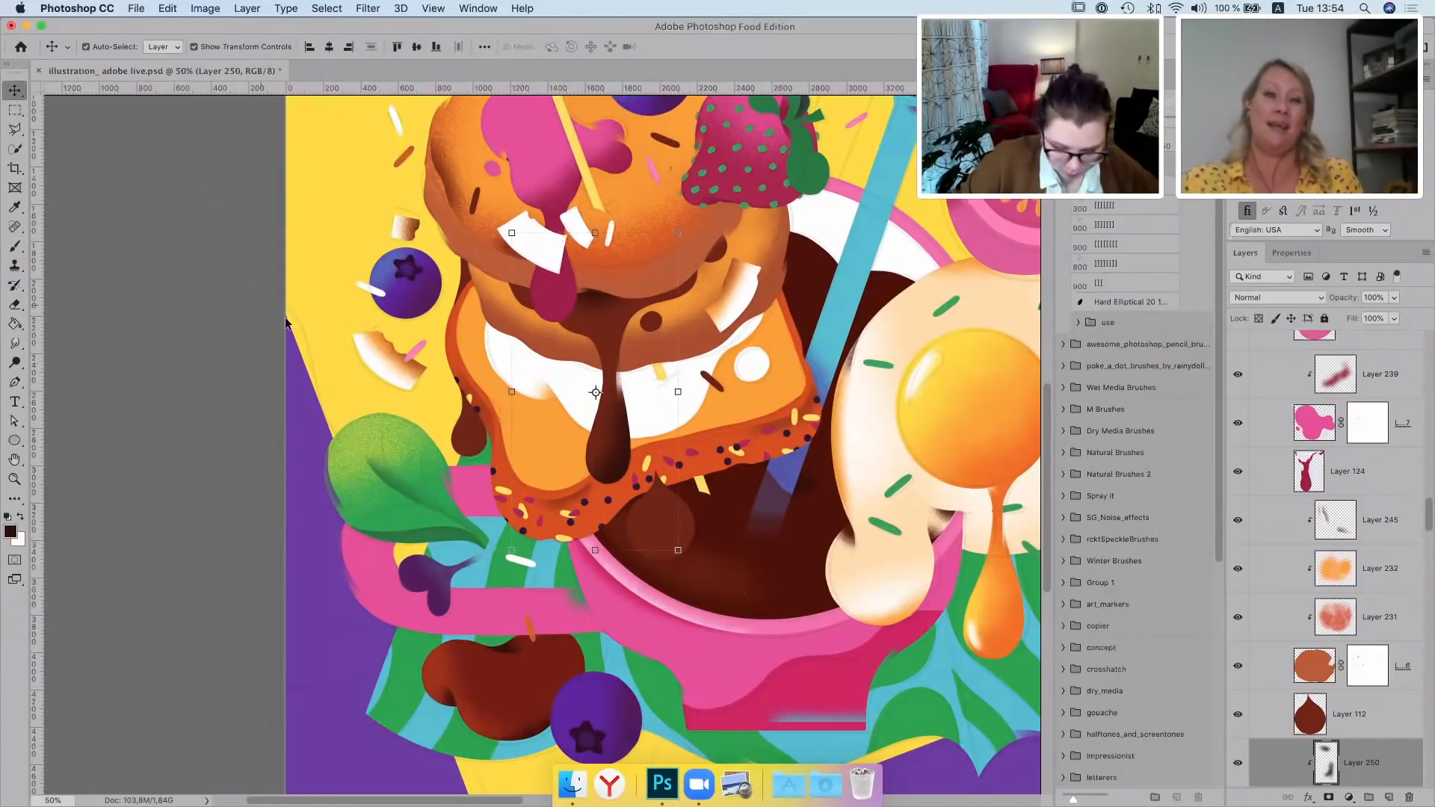
key(super+minus)
scroll(1285, 490, up, 5)
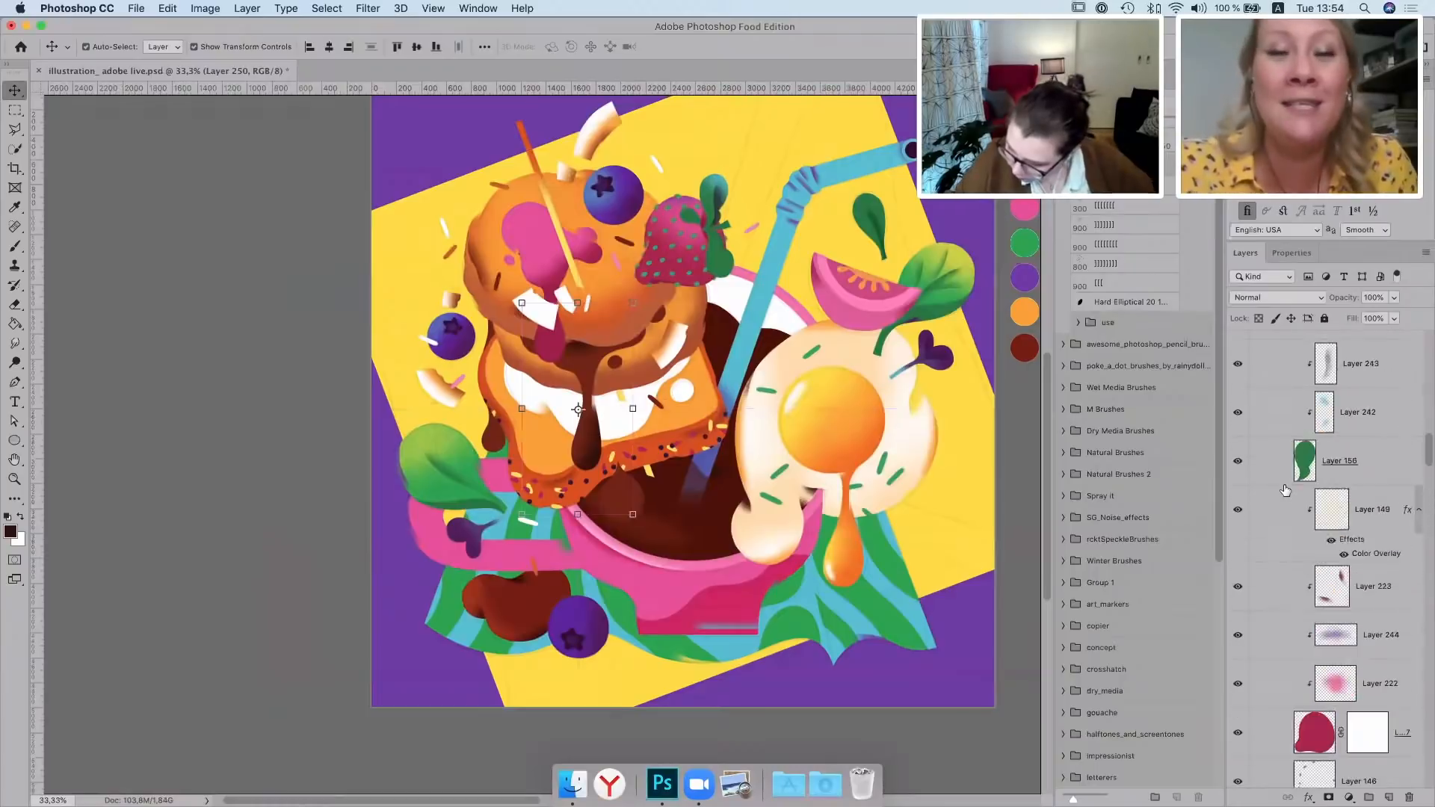
scroll(1285, 490, up, 5)
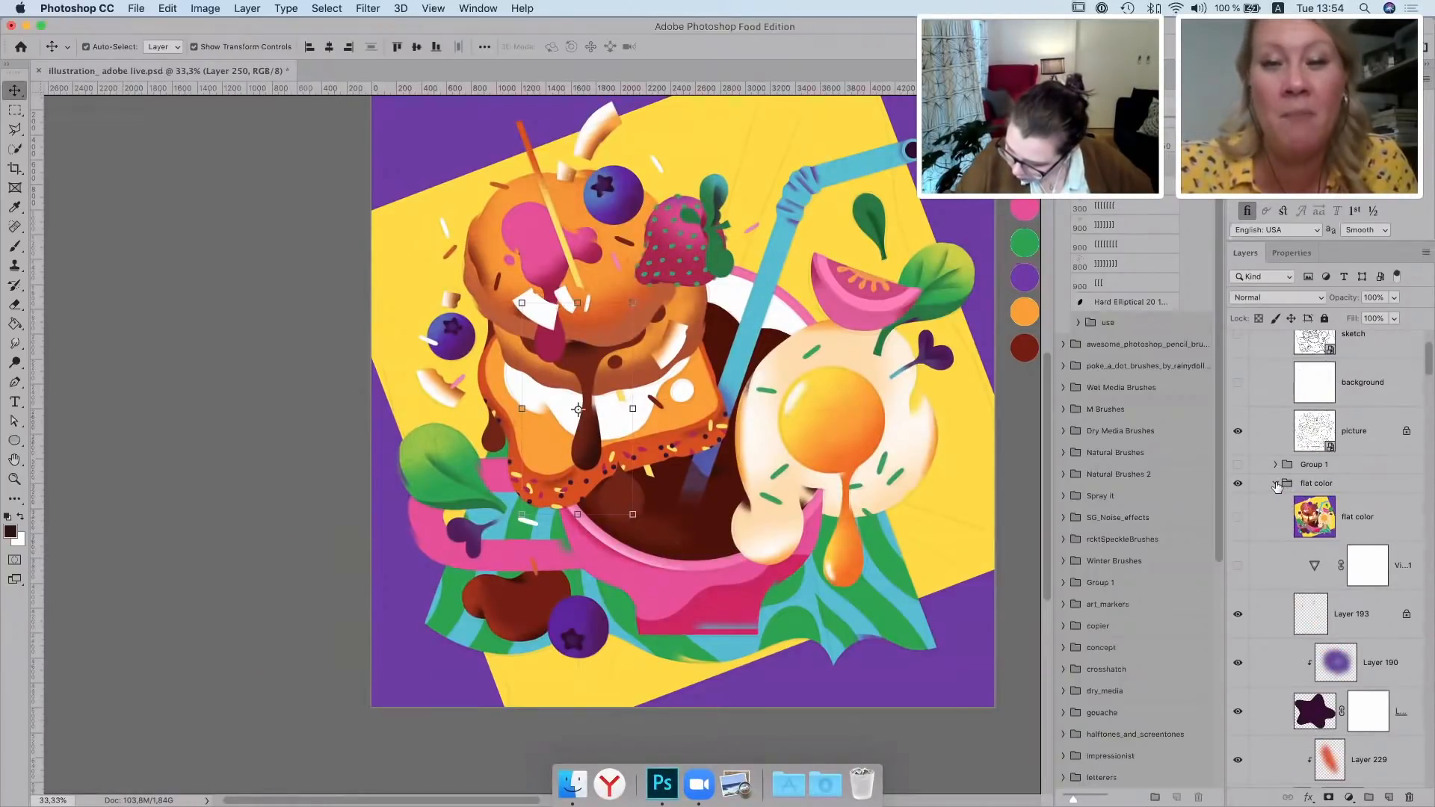
click(1277, 486)
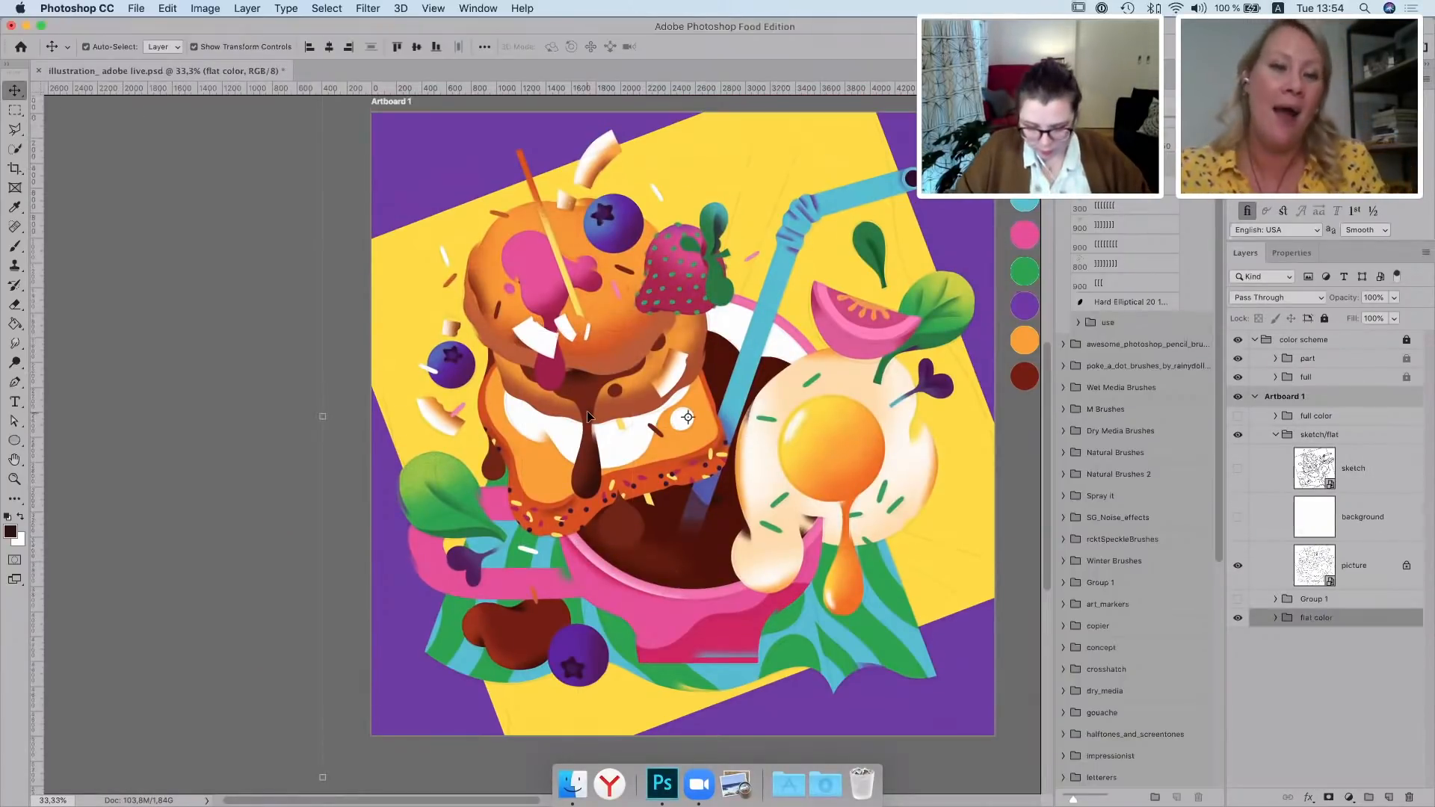
Show the full color group and hide the sketch/flat and color scheme groups to display the full-color illustration on the artboard
scroll(589, 416, right, 3)
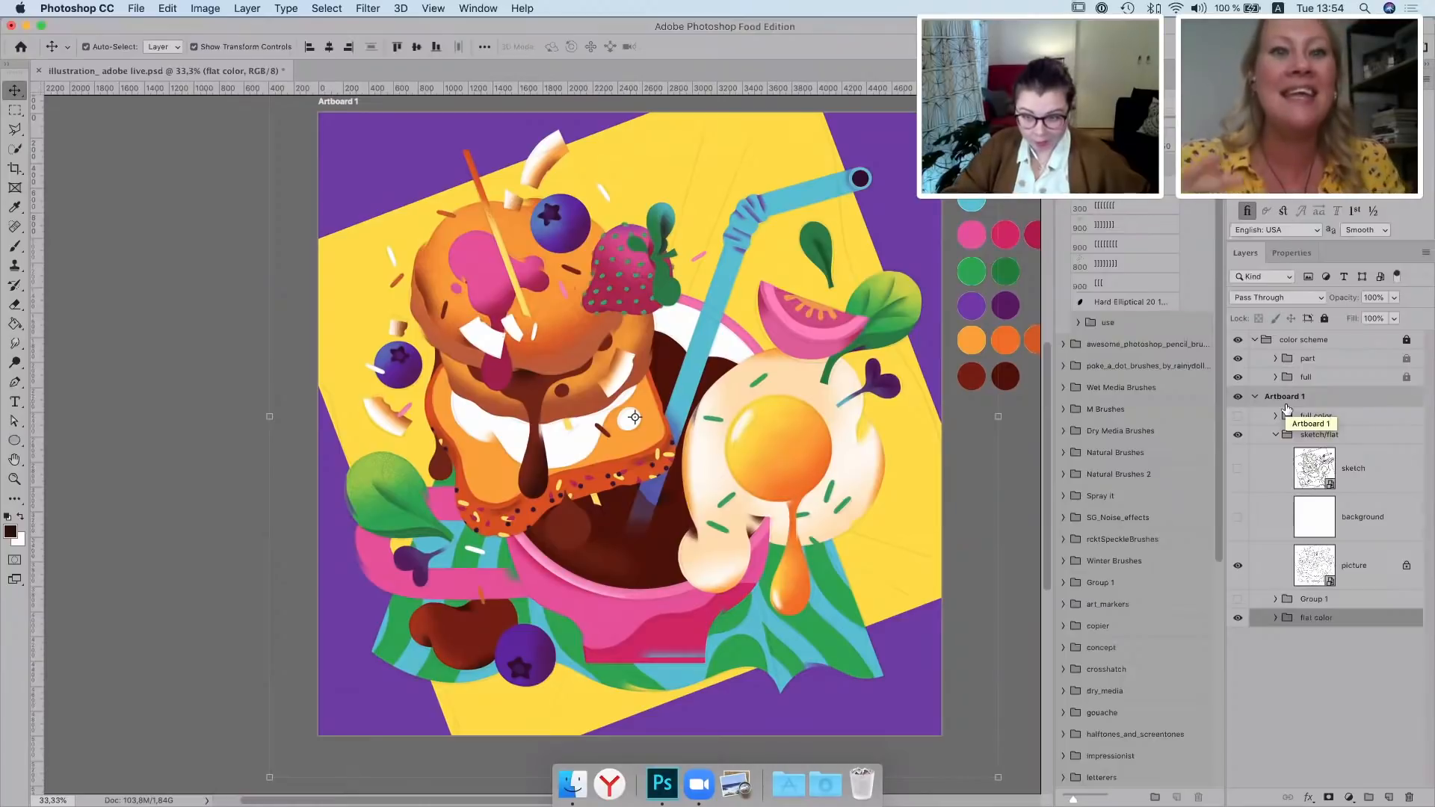
click(1238, 415)
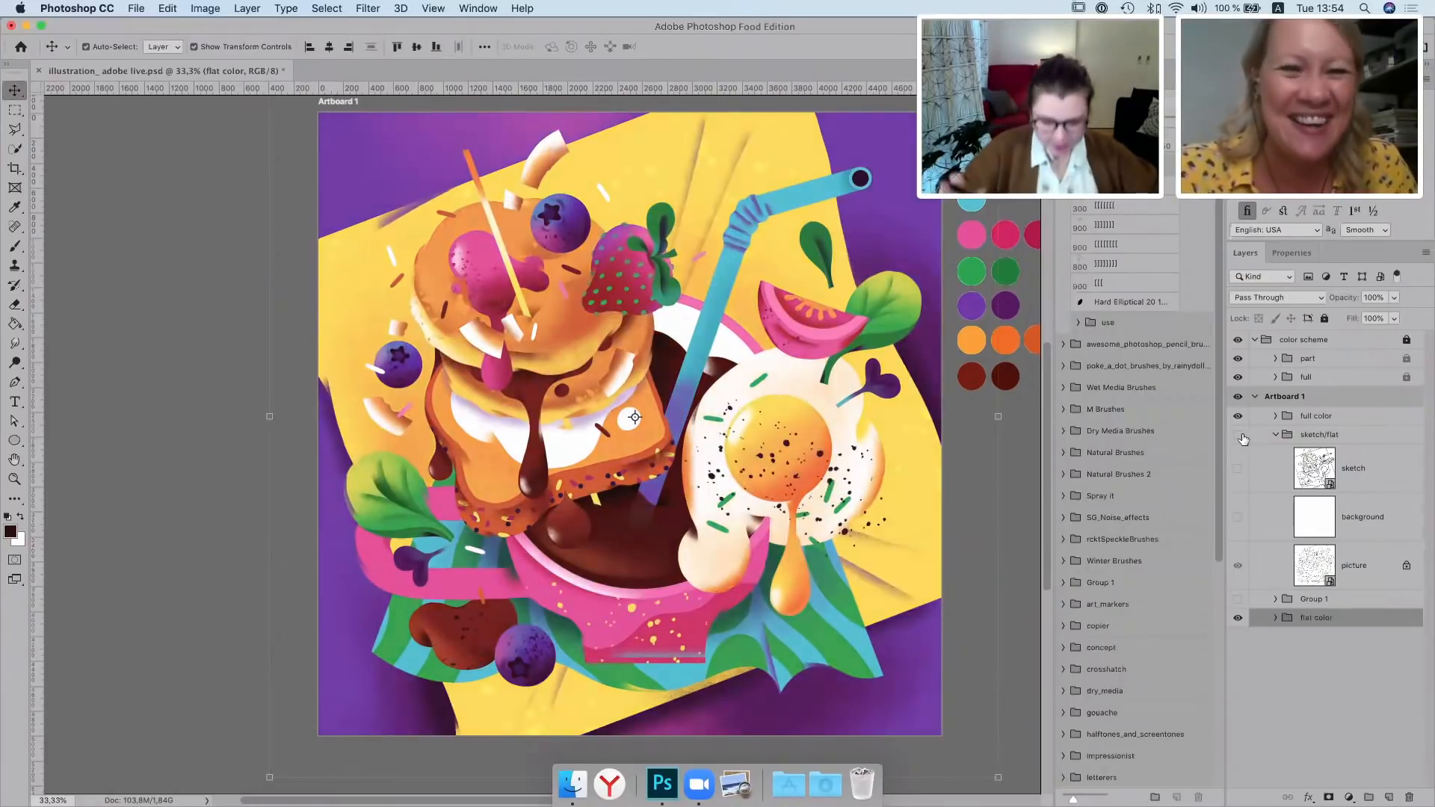
click(1236, 342)
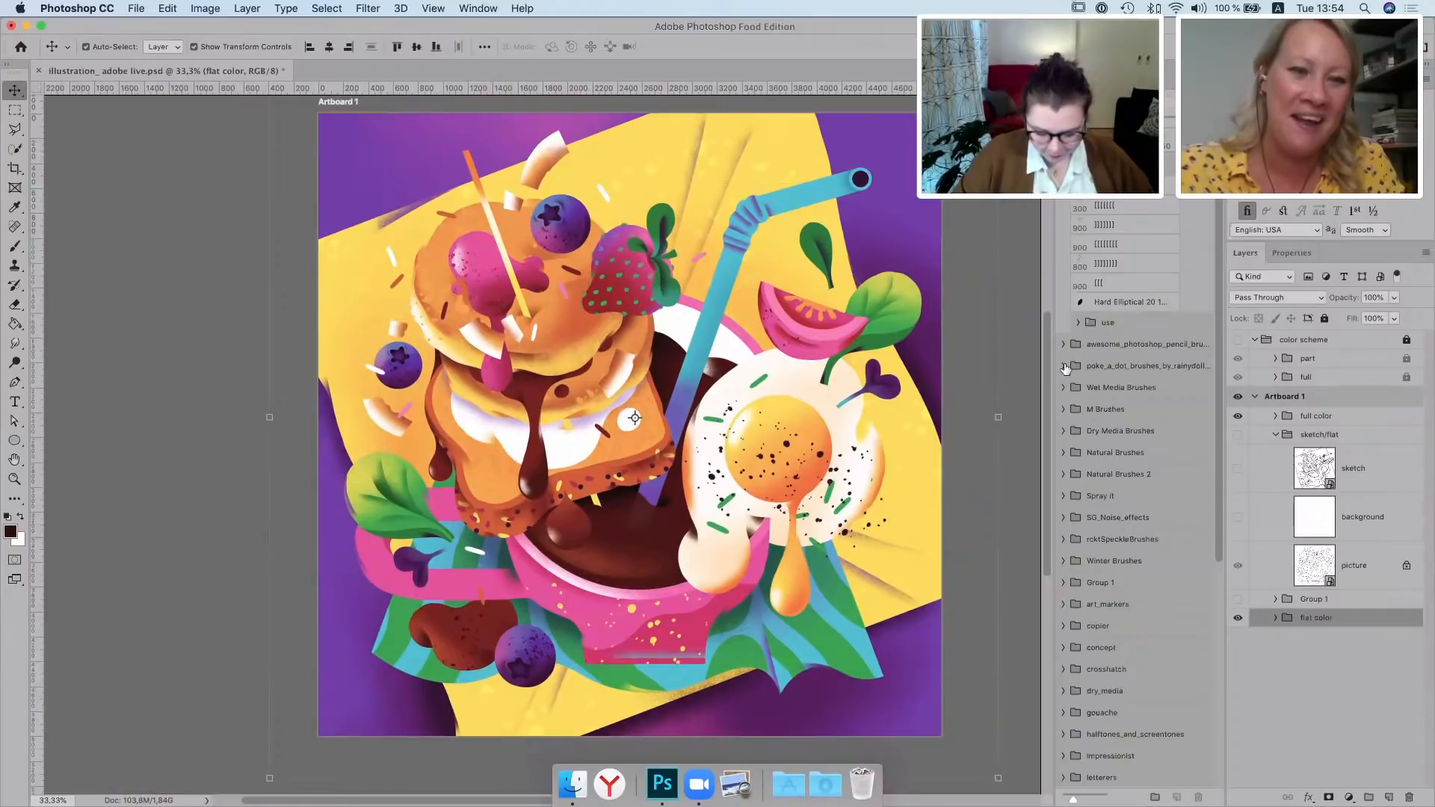
scroll(976, 382, right, 2)
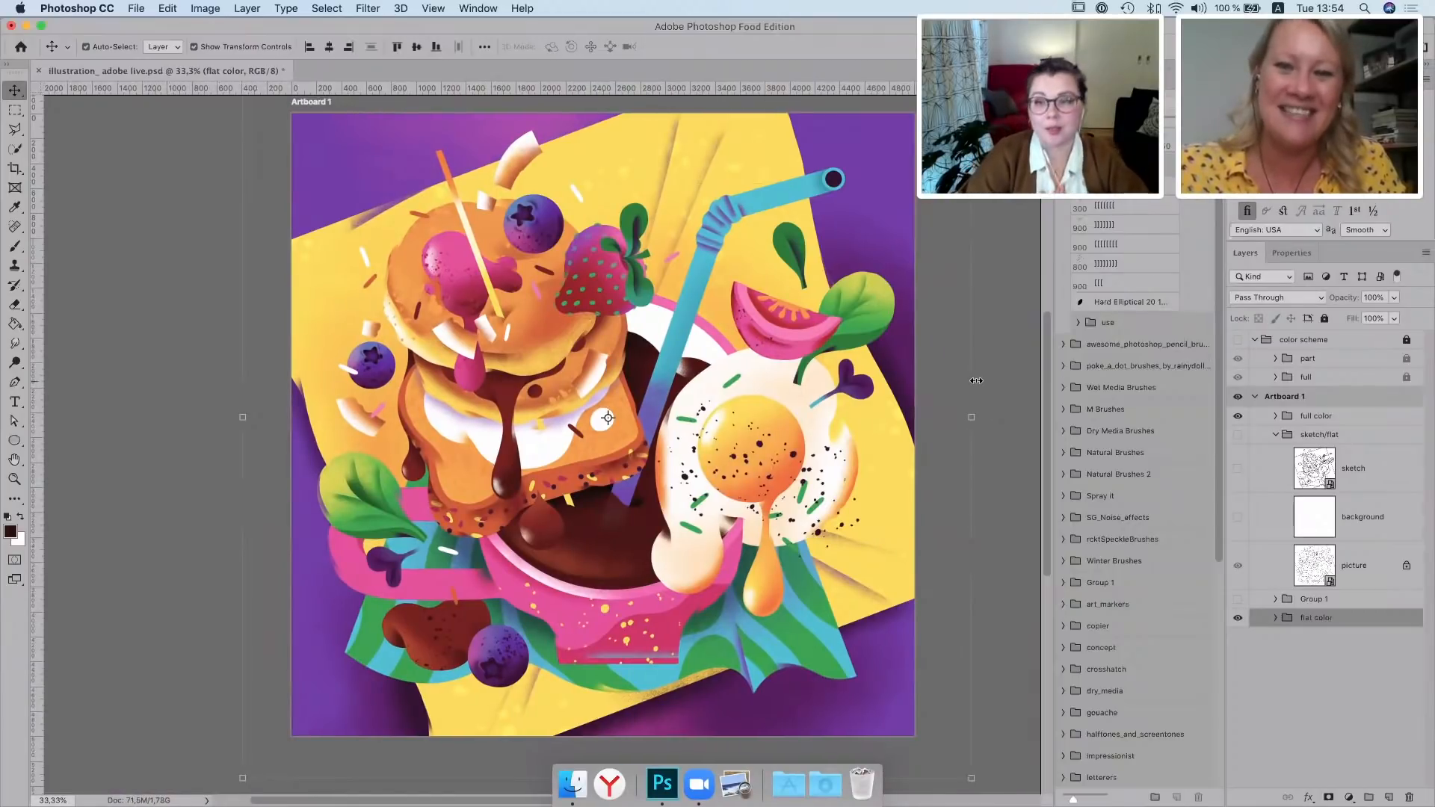